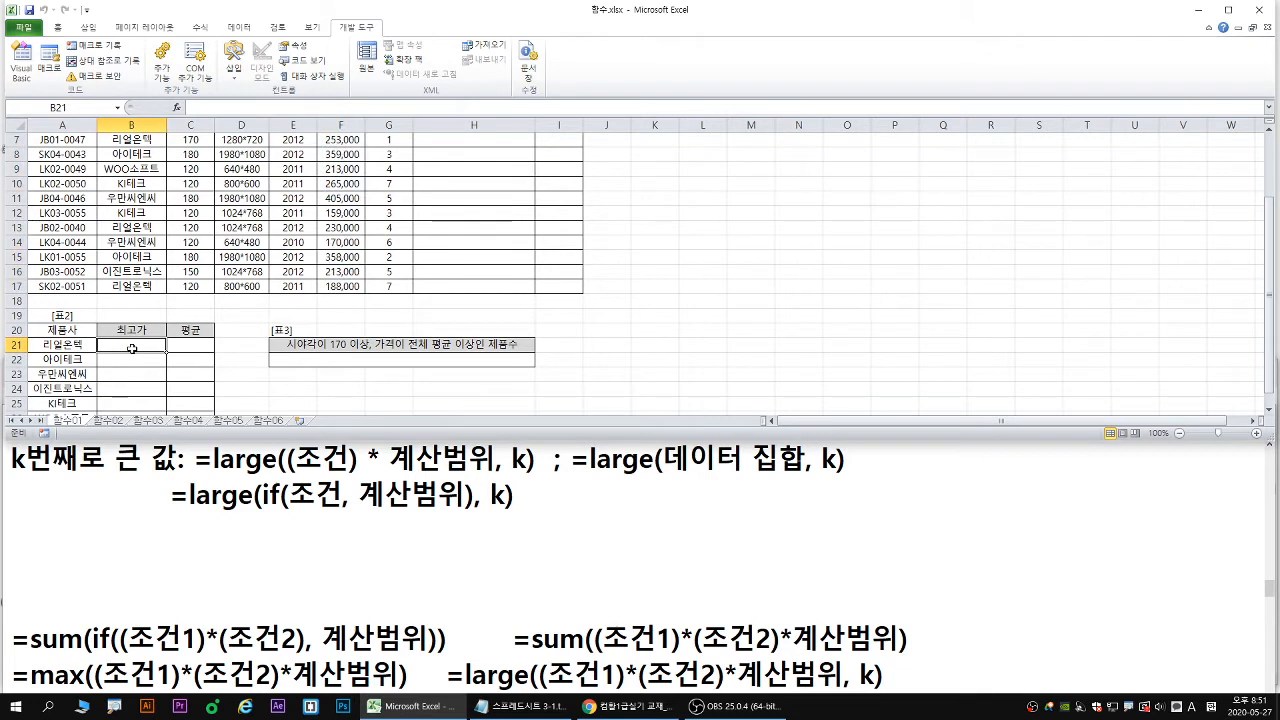
Begin a formula in cell B21 with the LARGE function and an IF function nested as its array argument.
type("=lar")
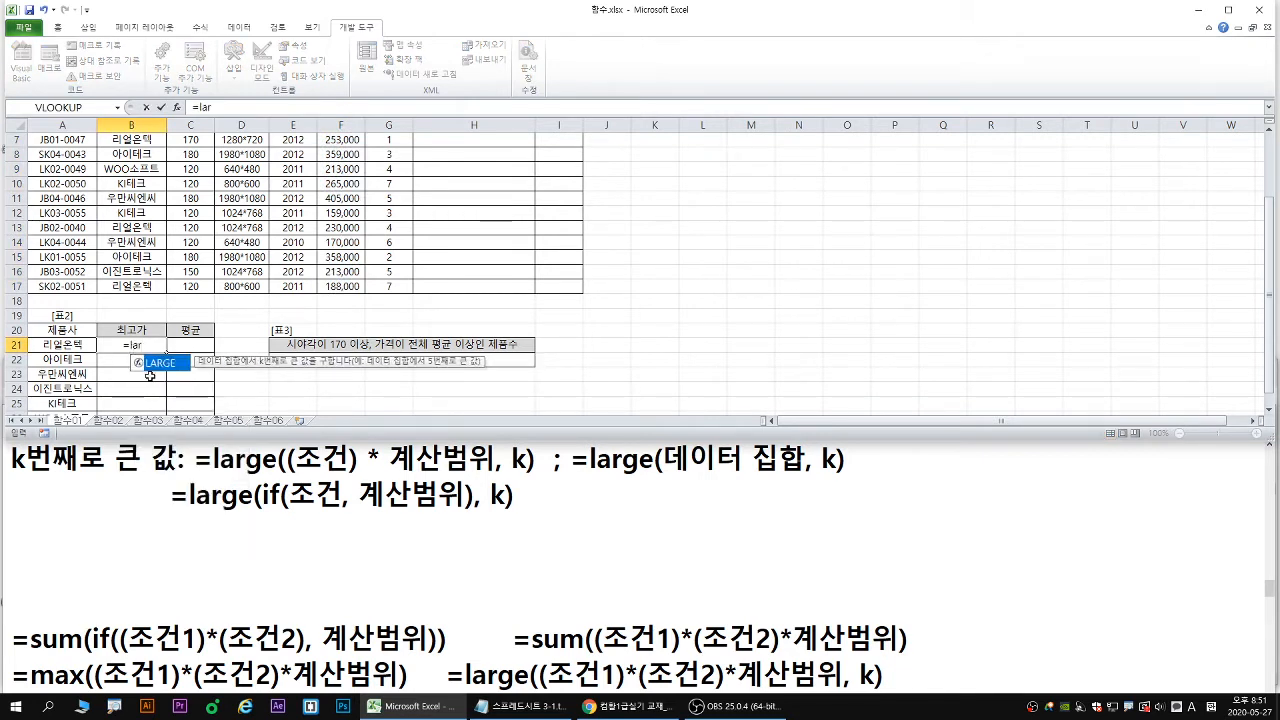
double_click(162, 363)
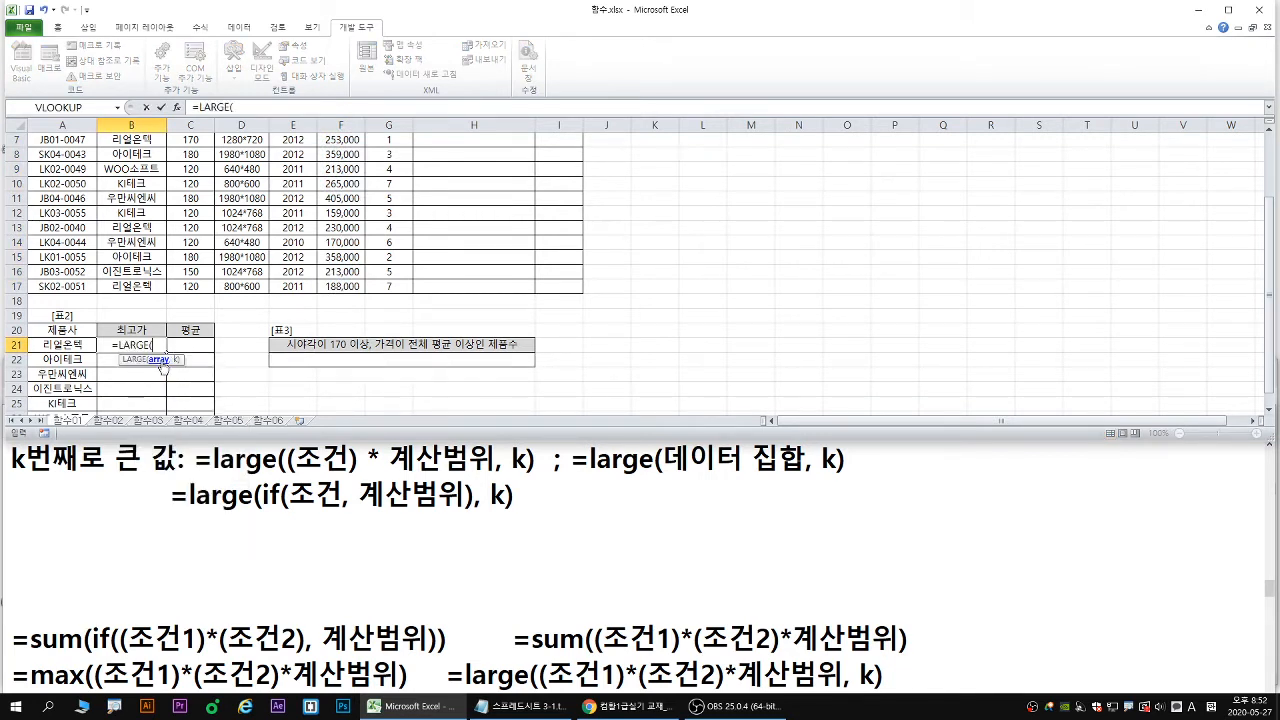
type("If")
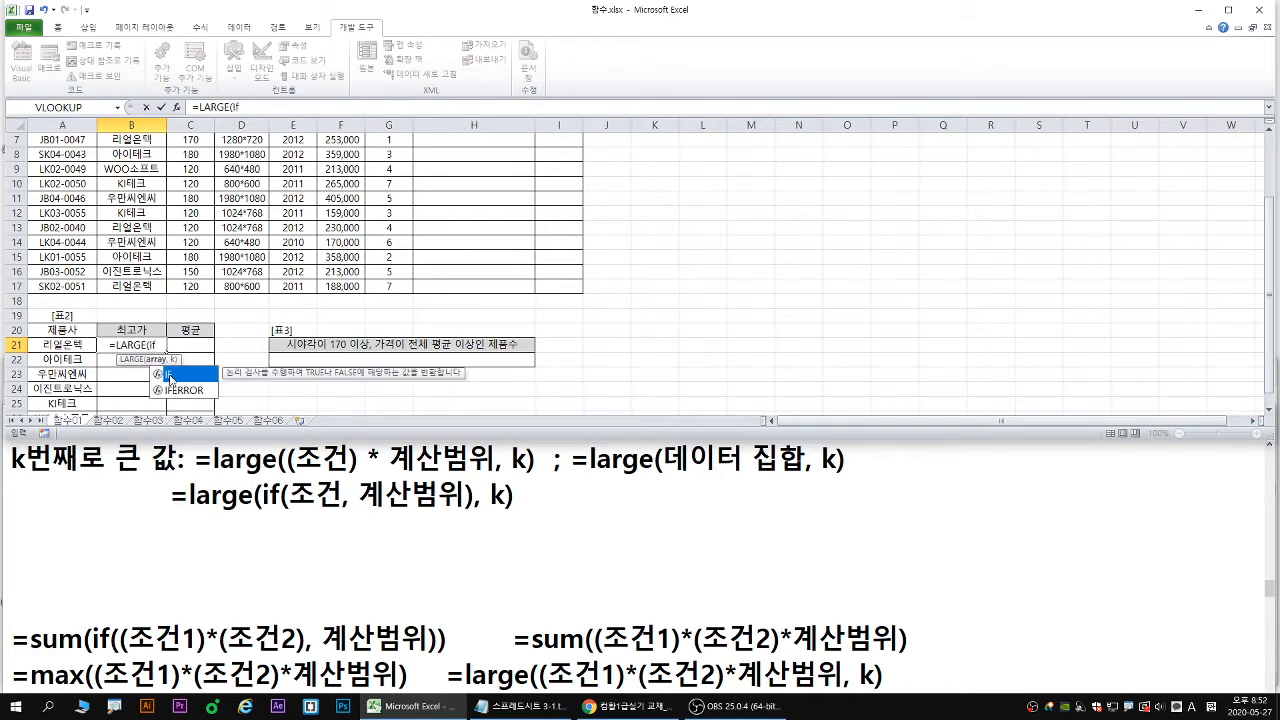
double_click(170, 375)
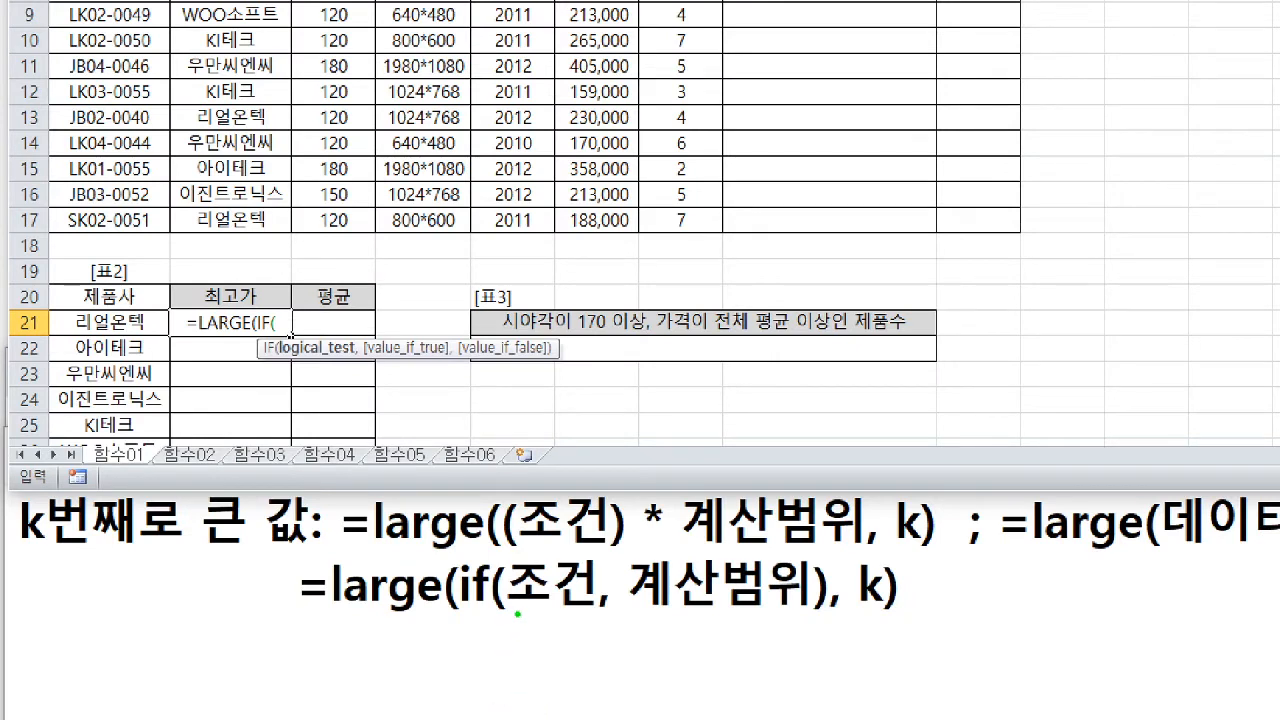
left_click_drag(517, 614, 587, 614)
left_click_drag(289, 333, 342, 336)
key("Escape")
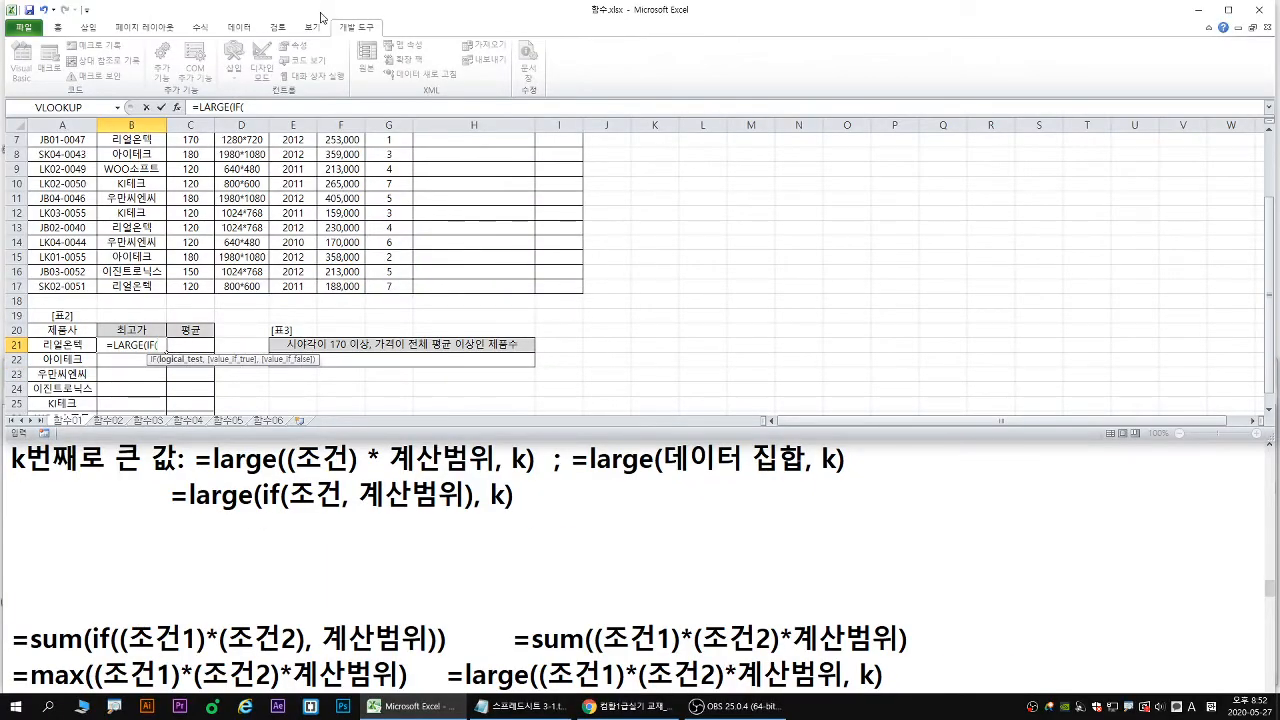
Enter the IF condition that compares the manufacturer range $B$4:$B$17, as an absolute reference, with cell A21.
double_click(321, 15)
scroll(230, 345, "up", 2)
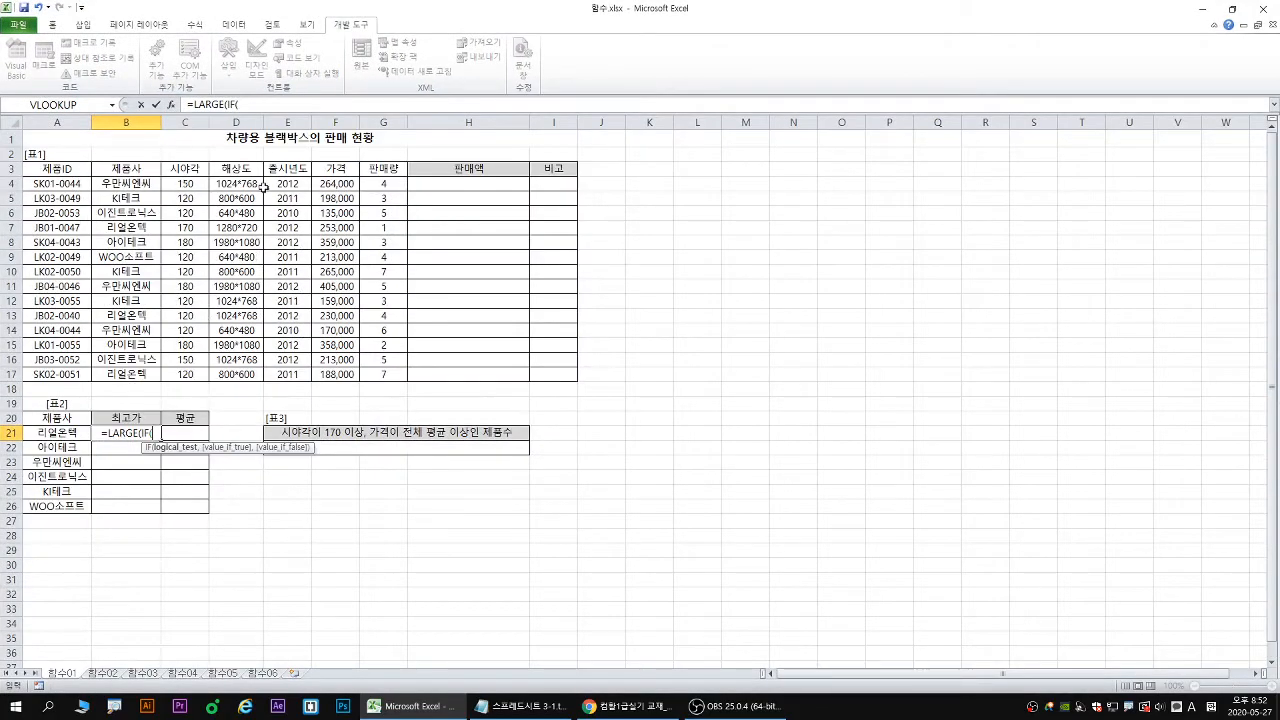
left_click_drag(114, 183, 128, 370)
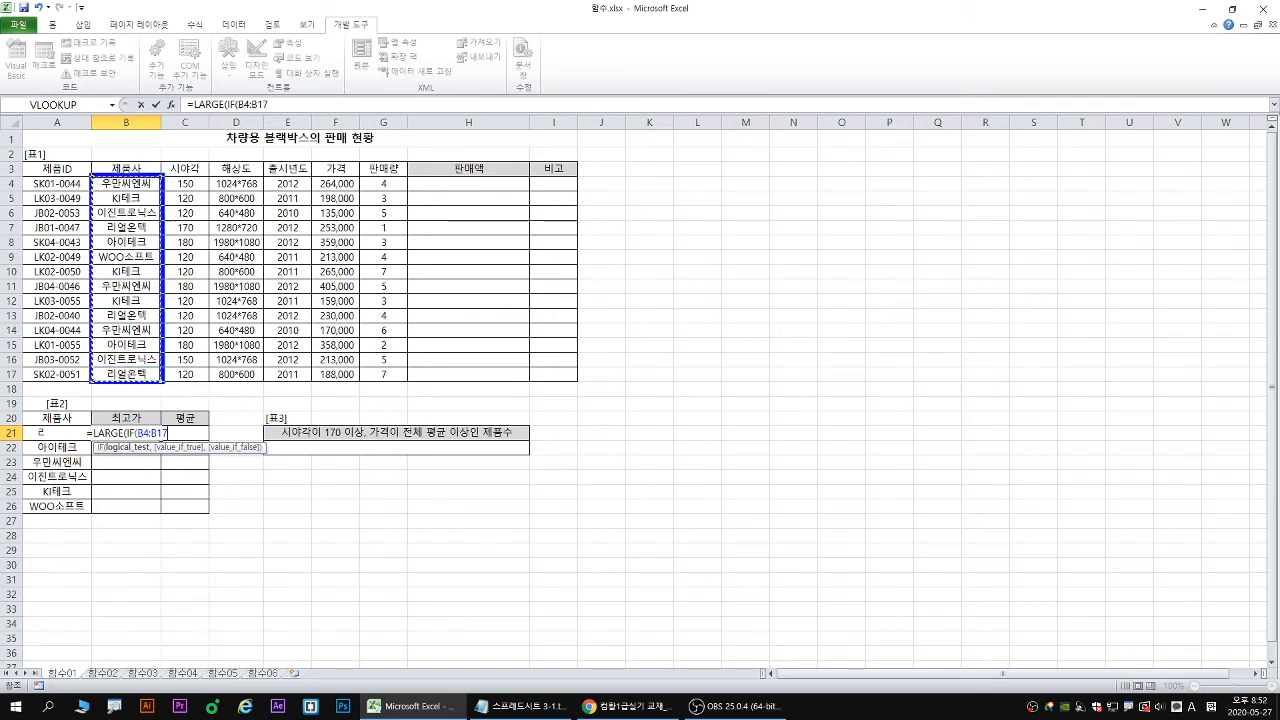
left_click_drag(91, 176, 162, 381)
mouse_move(160, 444)
left_mouse_down()
mouse_move(162, 484)
mouse_move(171, 475)
left_mouse_up()
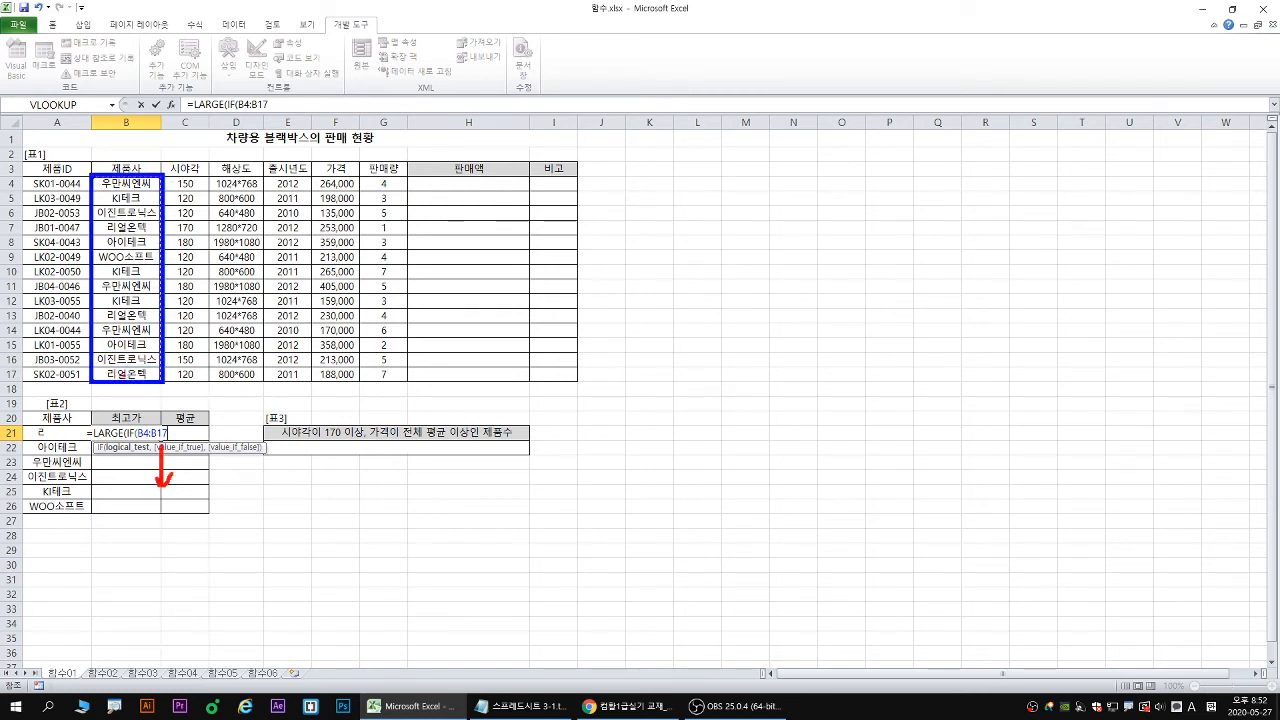
mouse_move(132, 377)
left_mouse_down()
mouse_move(133, 412)
mouse_move(143, 403)
left_mouse_up()
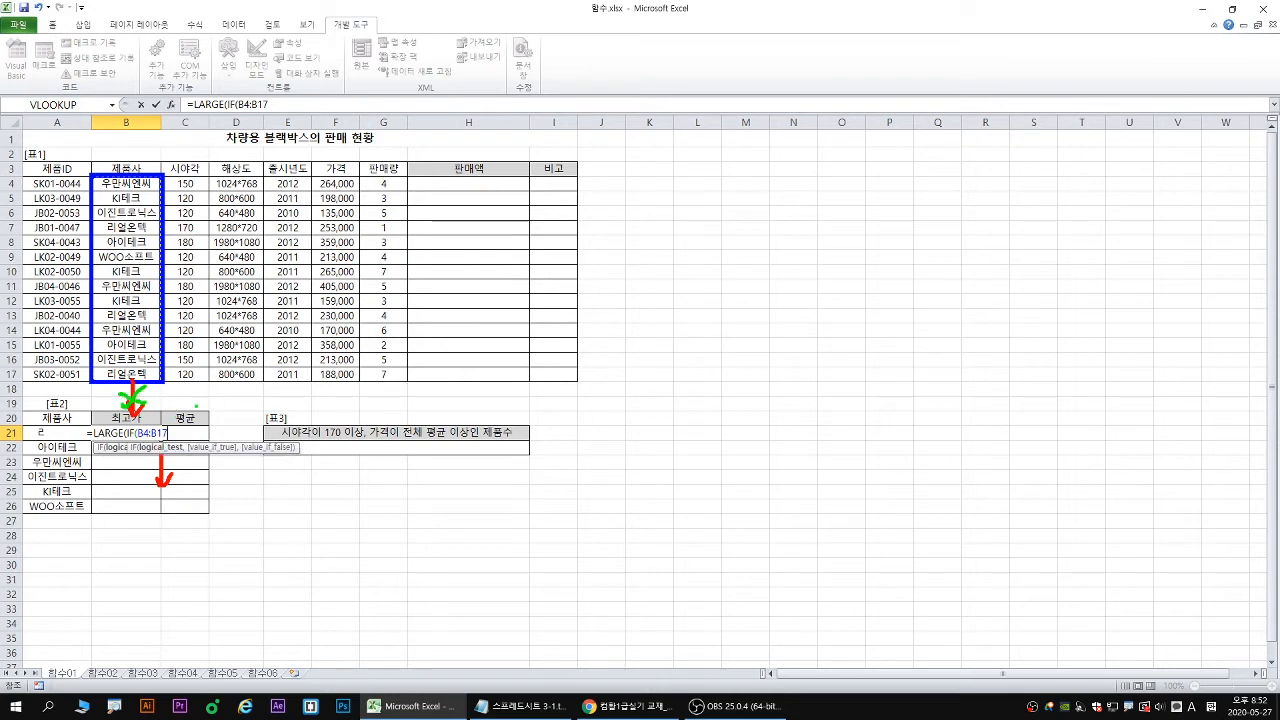
key("Escape")
key("F4")
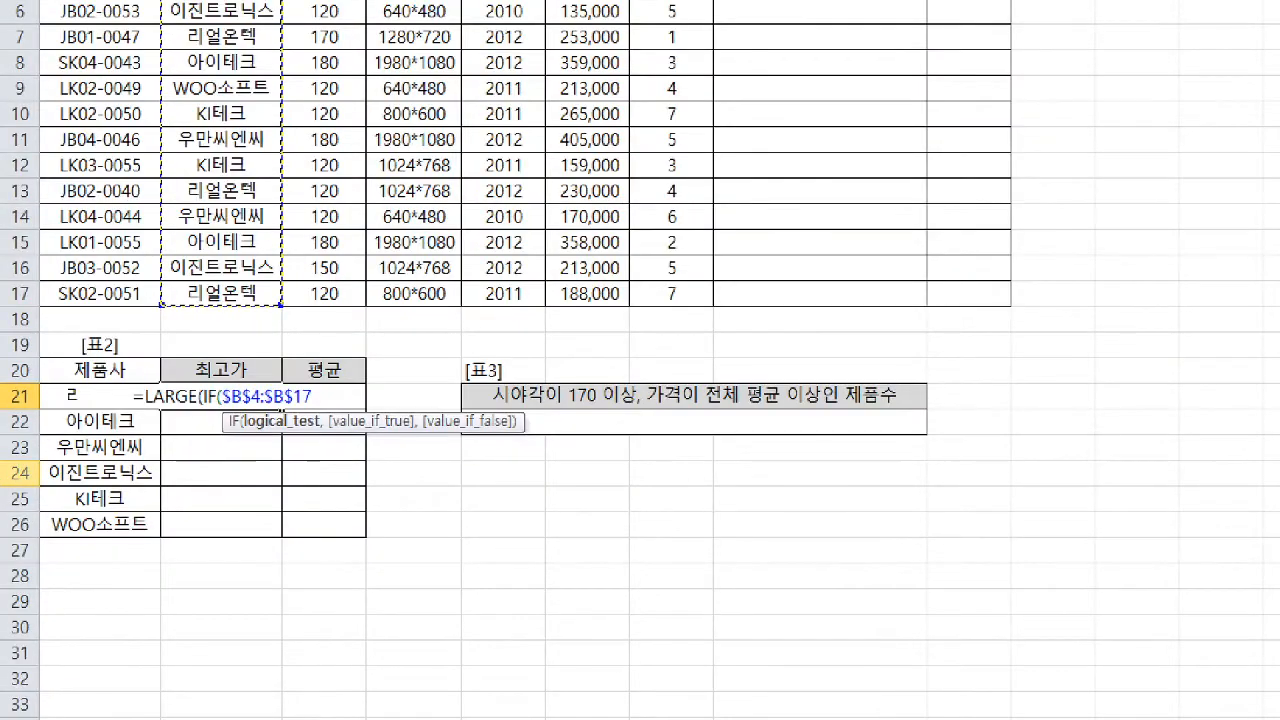
type("=")
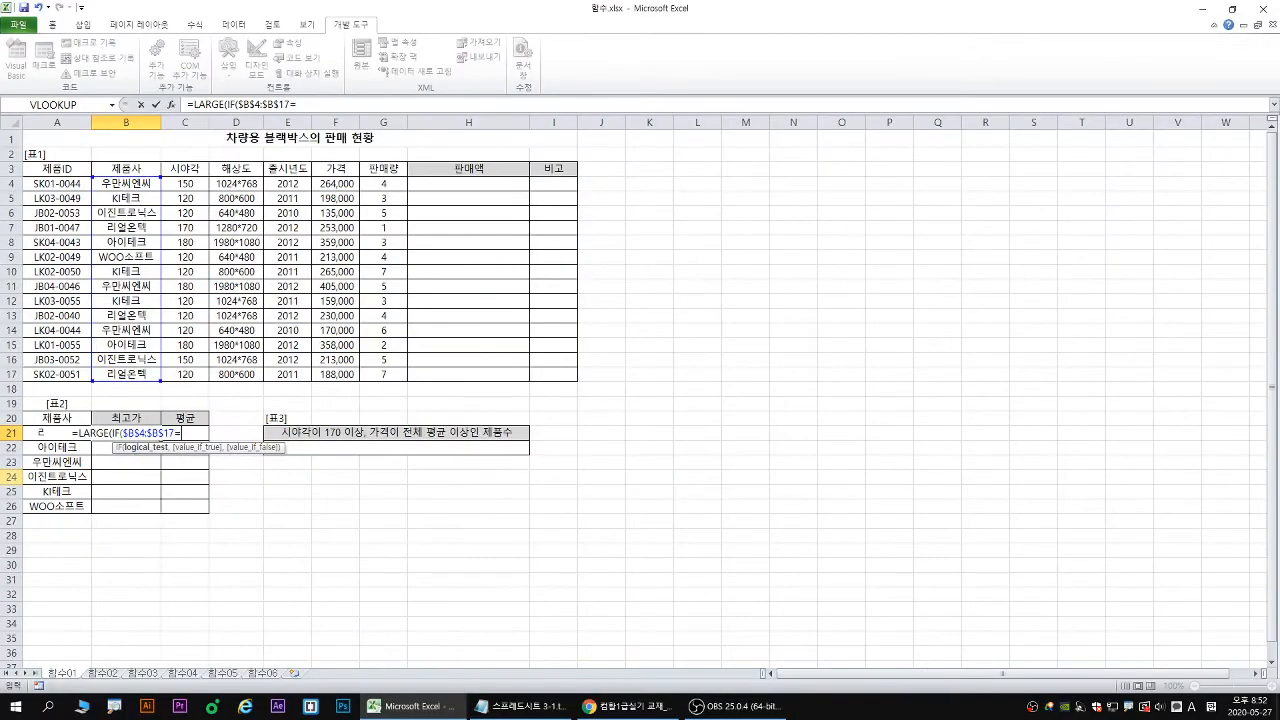
left_click(37, 433)
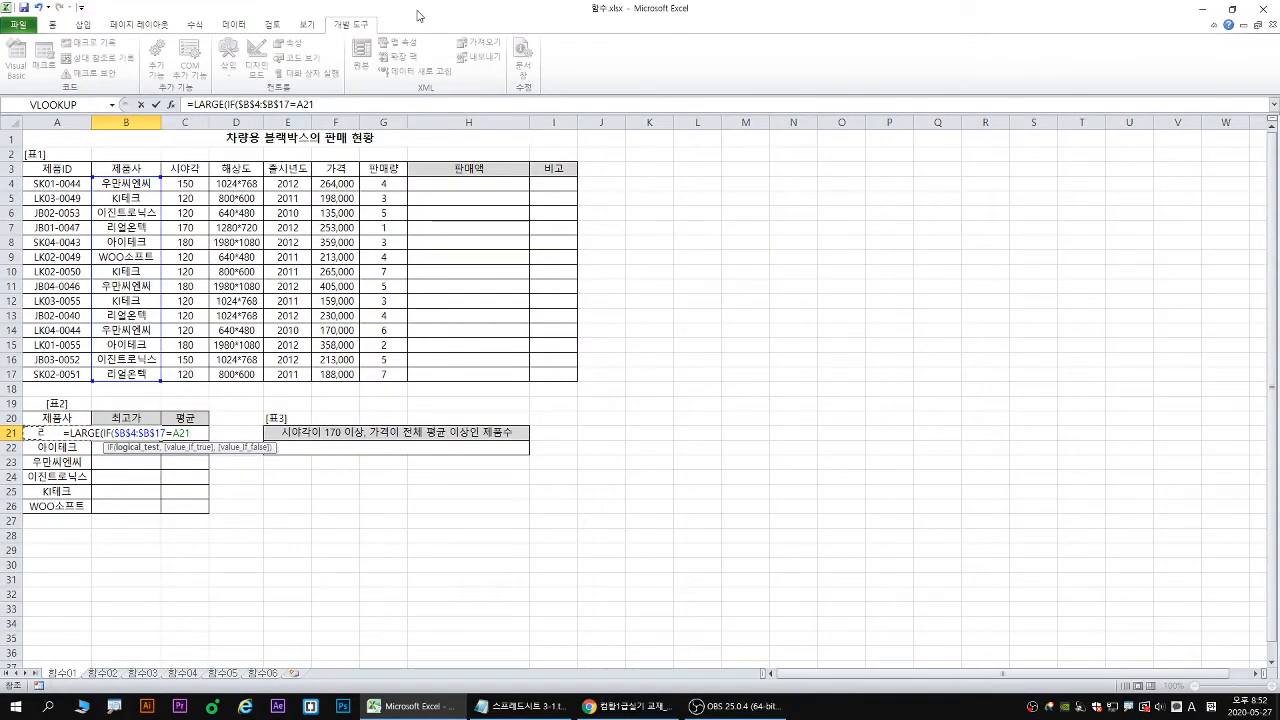
Set the IF function's true value to the price range $F$4:$F$17 as an absolute reference.
double_click(420, 15)
scroll(257, 400, "down", 1)
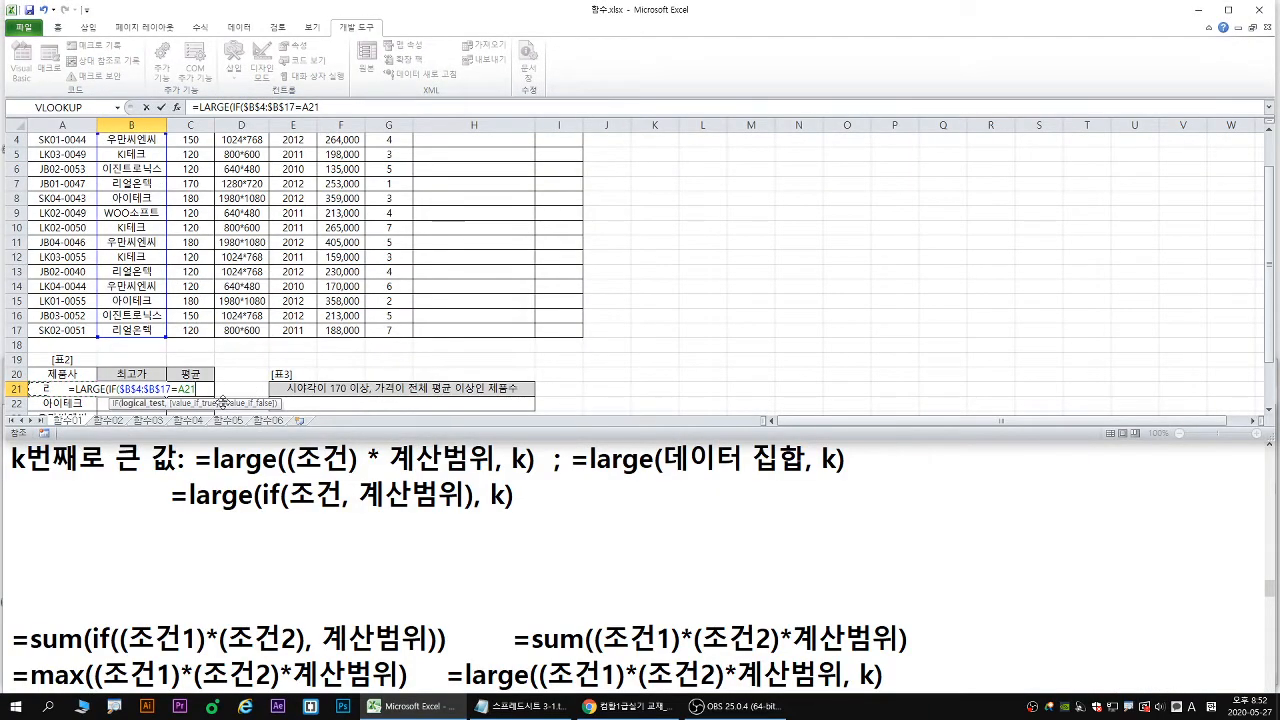
type(",")
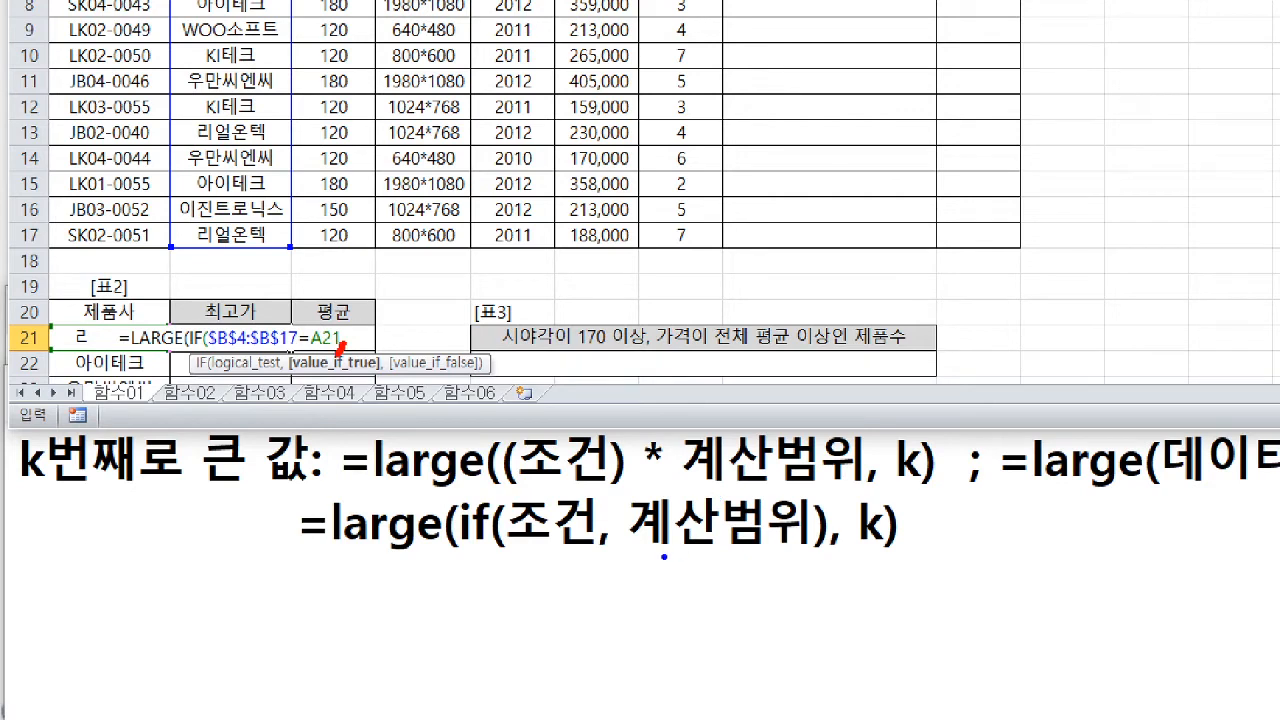
left_click_drag(638, 550, 812, 550)
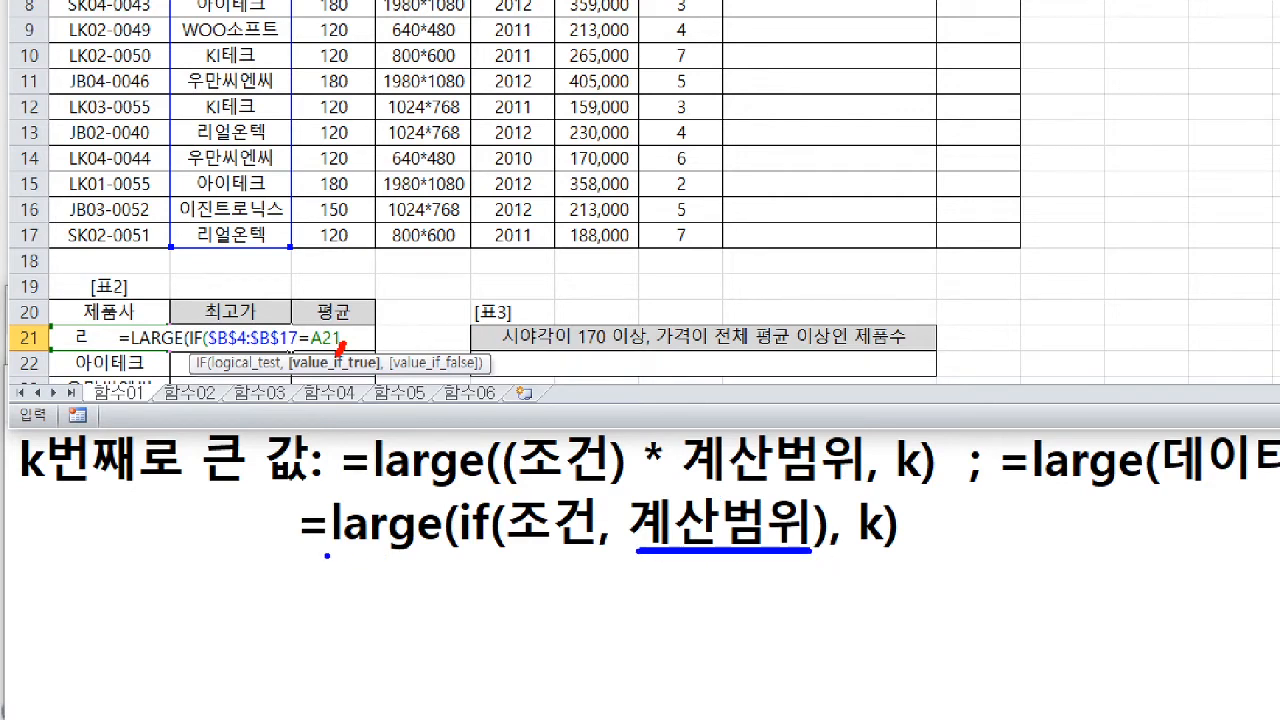
left_click_drag(338, 558, 442, 558)
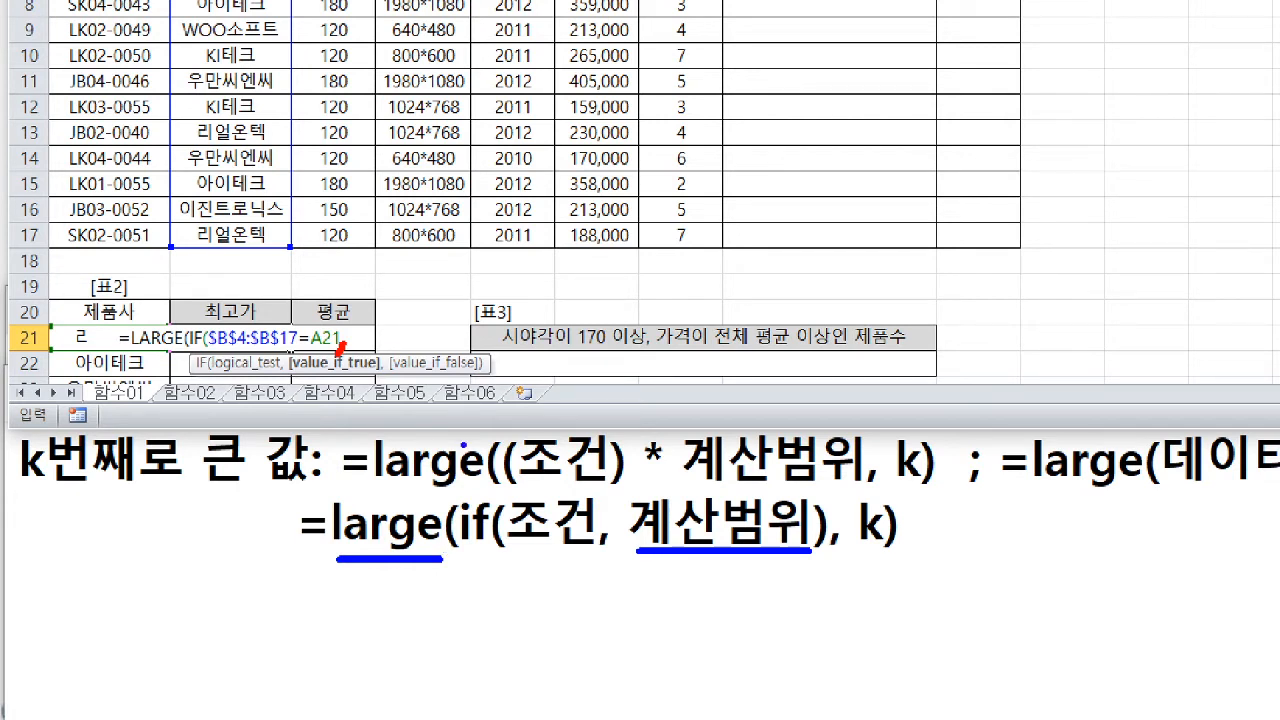
key("Escape")
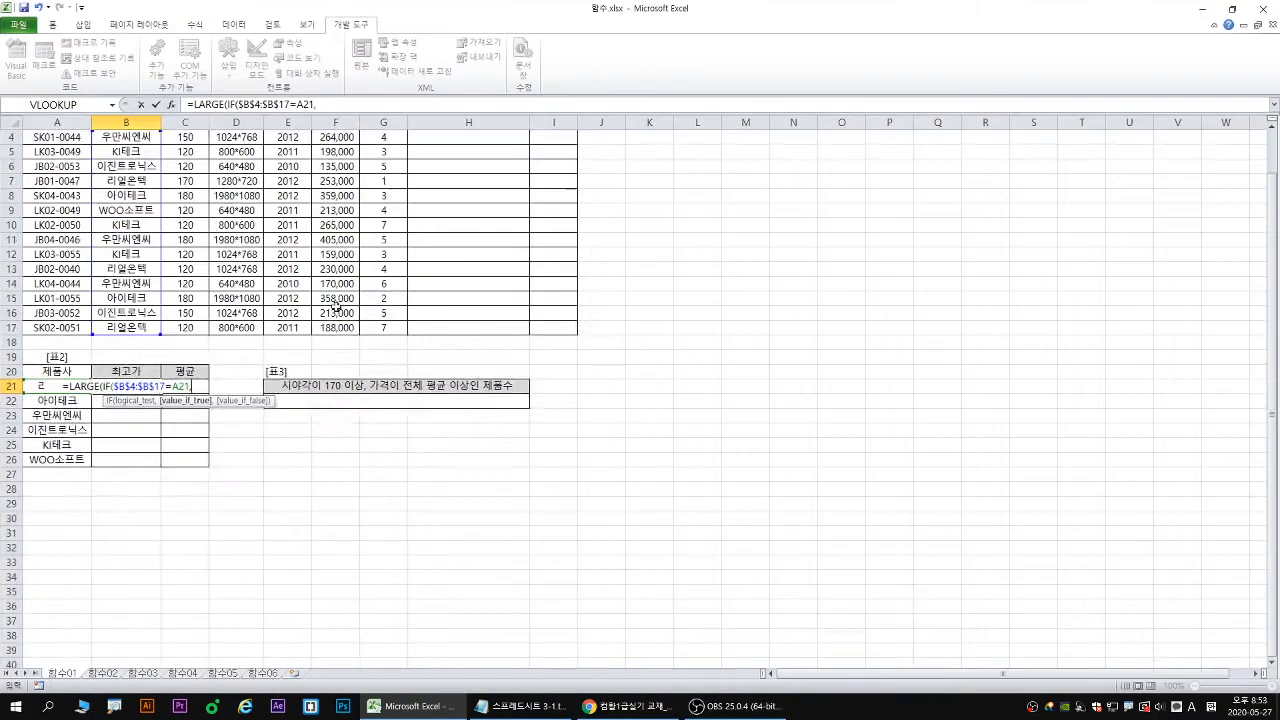
scroll(340, 300, "up", 1)
left_click_drag(338, 184, 345, 378)
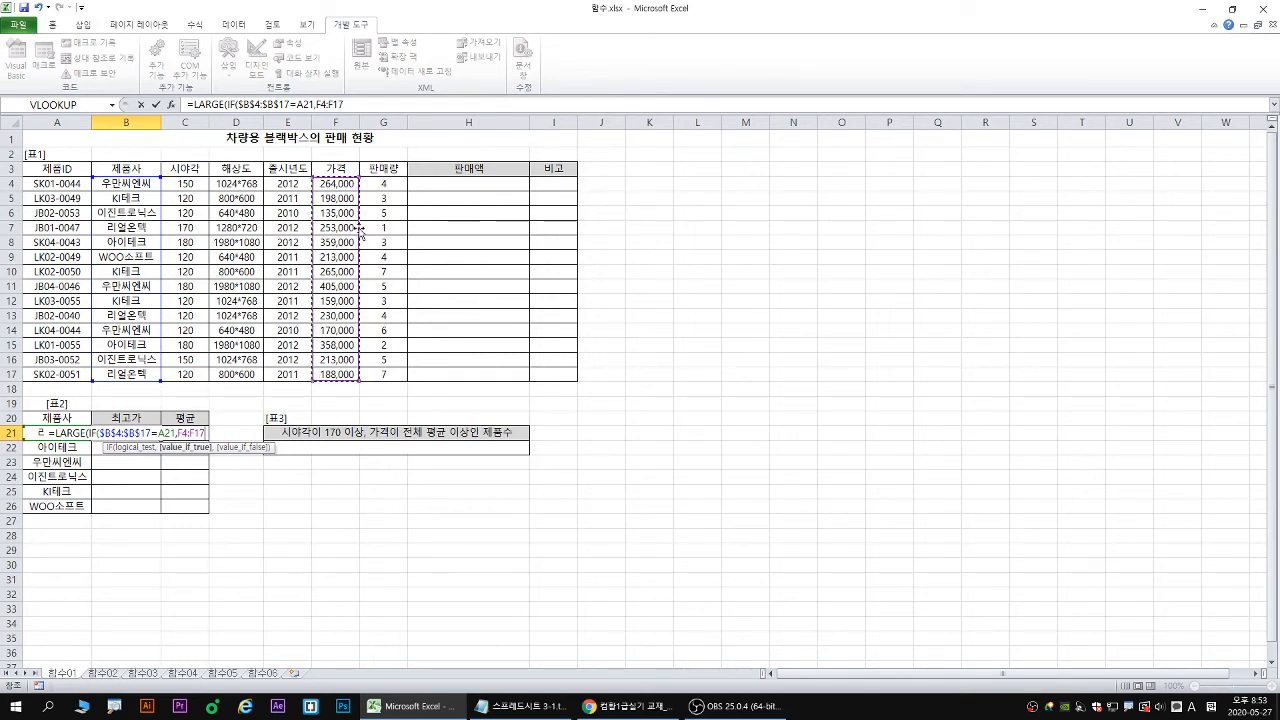
key("F4")
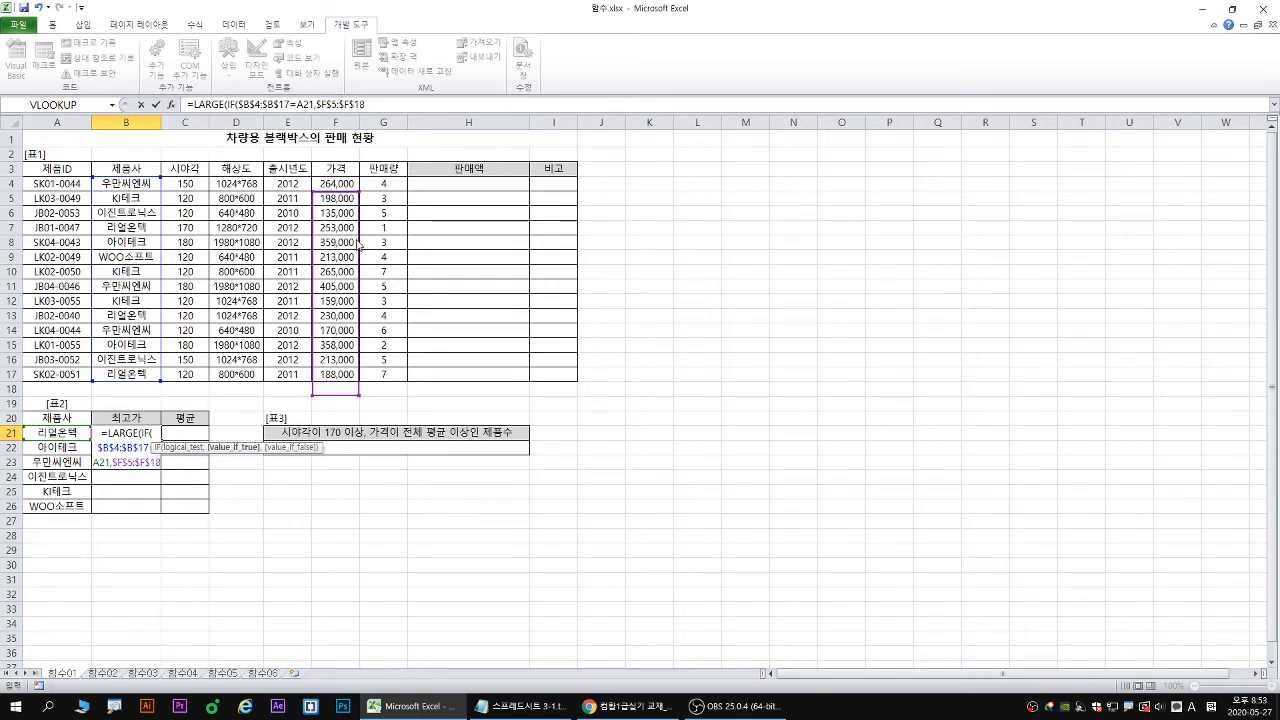
type(")")
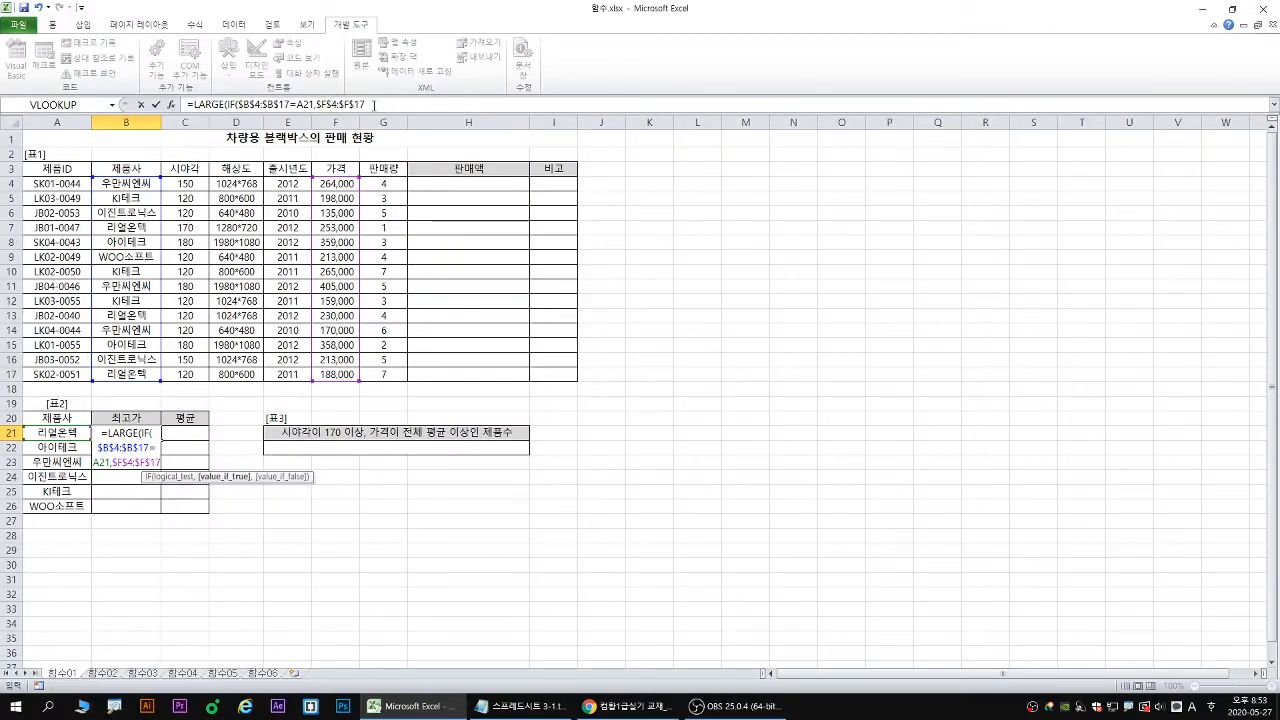
left_click(370, 102)
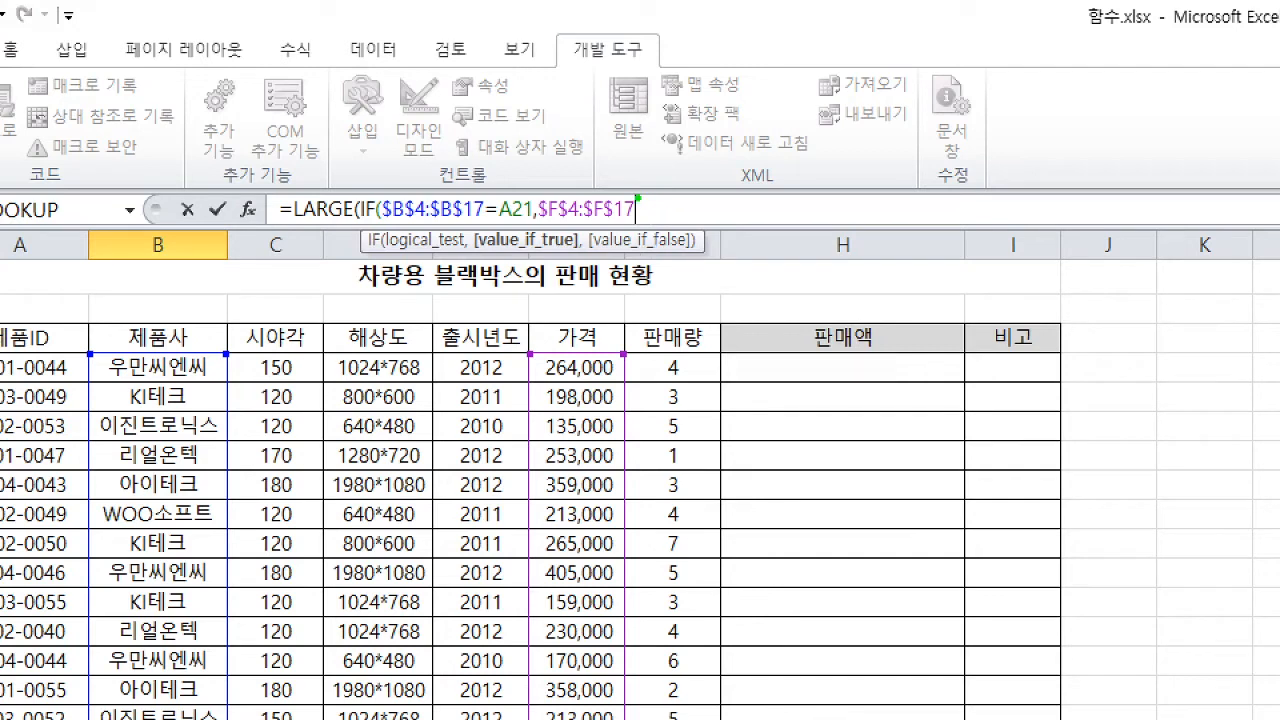
type(")")
key("e")
key("r")
mouse_move(641, 215)
left_mouse_down()
mouse_move(576, 276)
mouse_move(679, 258)
left_mouse_up()
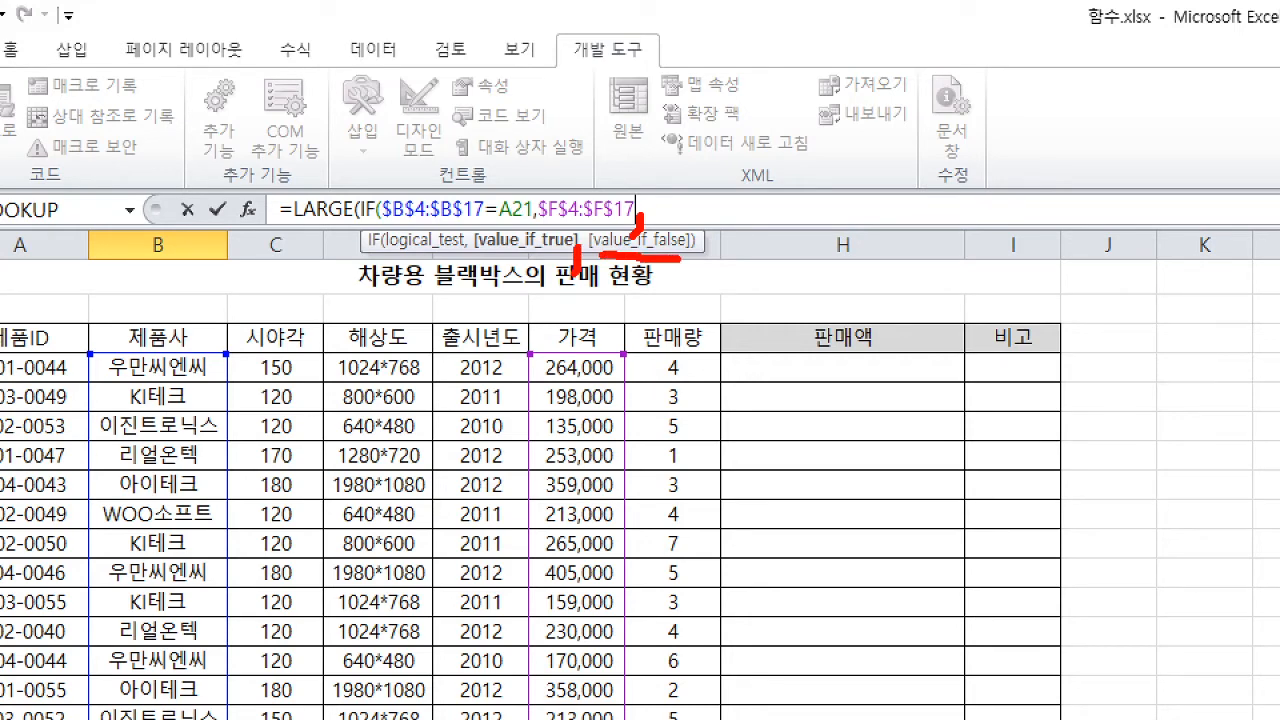
key("Escape")
type(",")
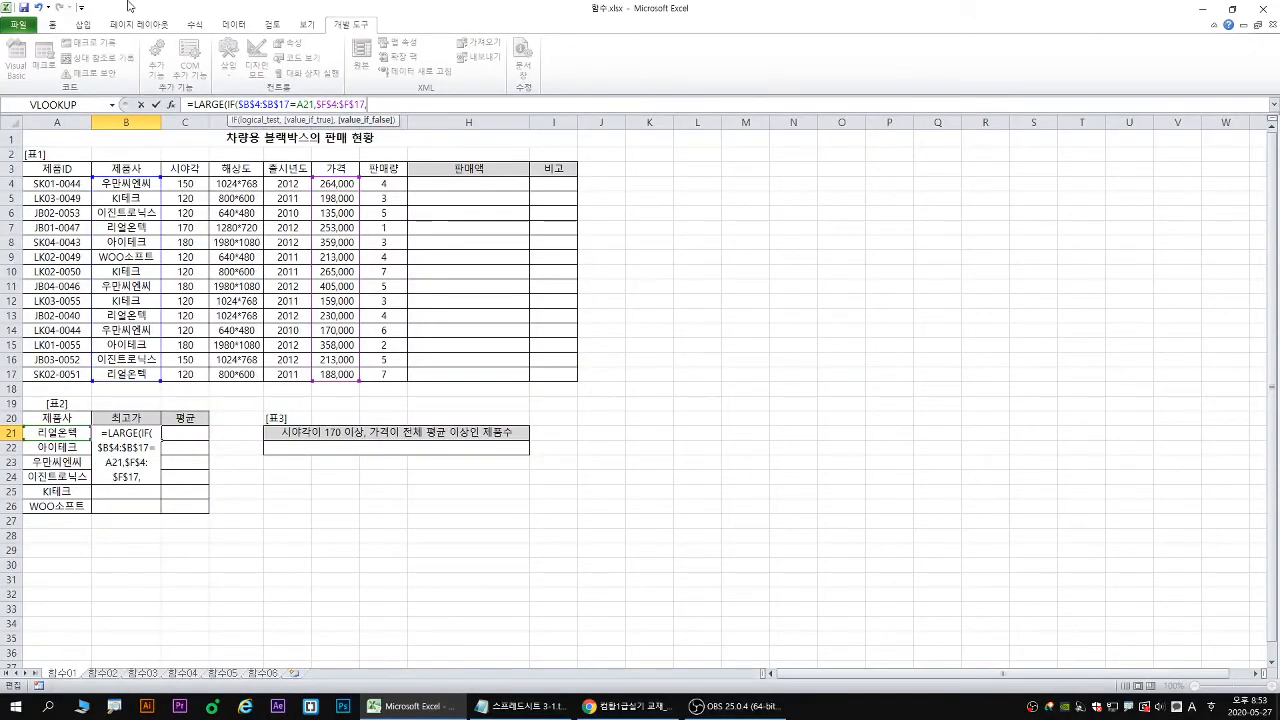
key("ctrl+1")
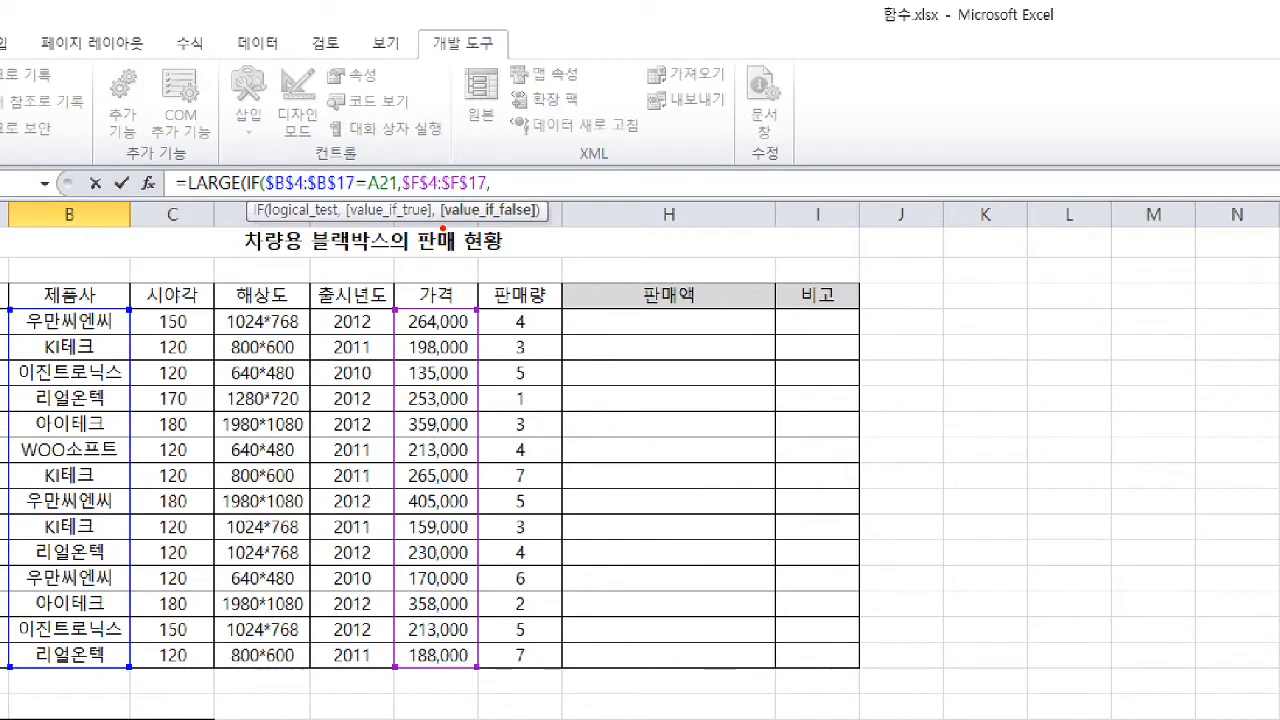
left_click_drag(401, 189, 505, 192)
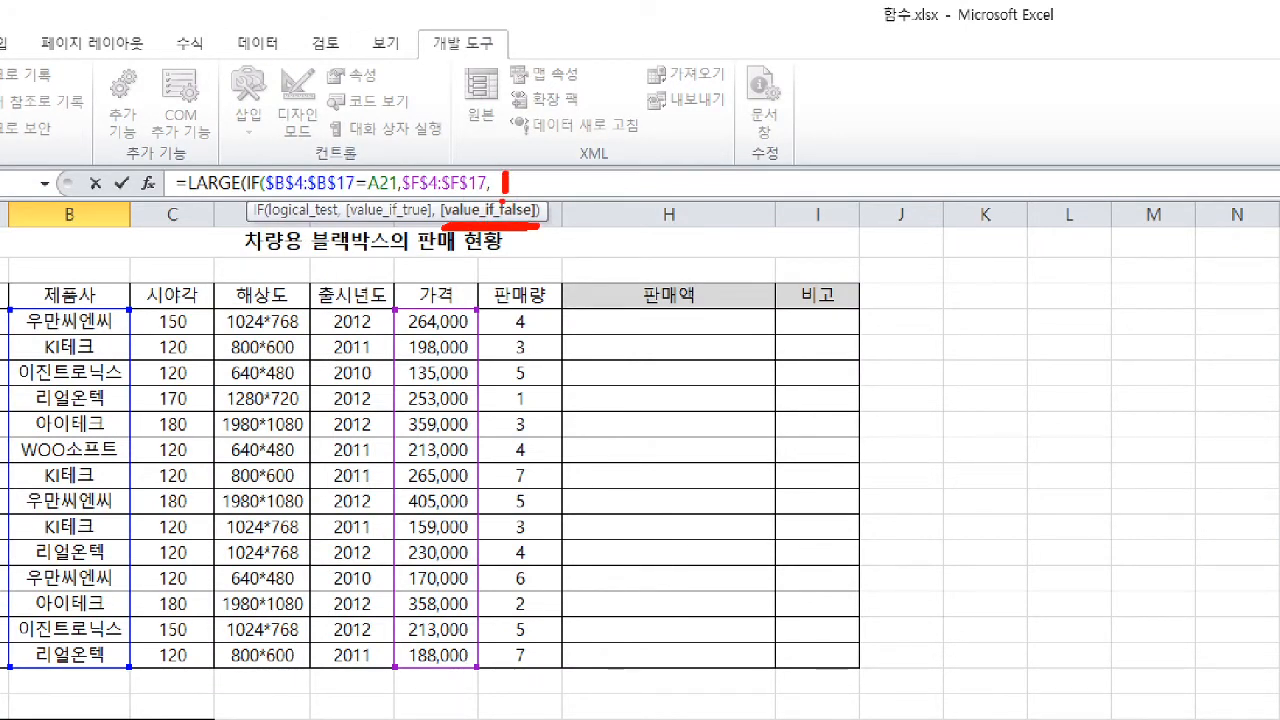
key("g")
key("Escape")
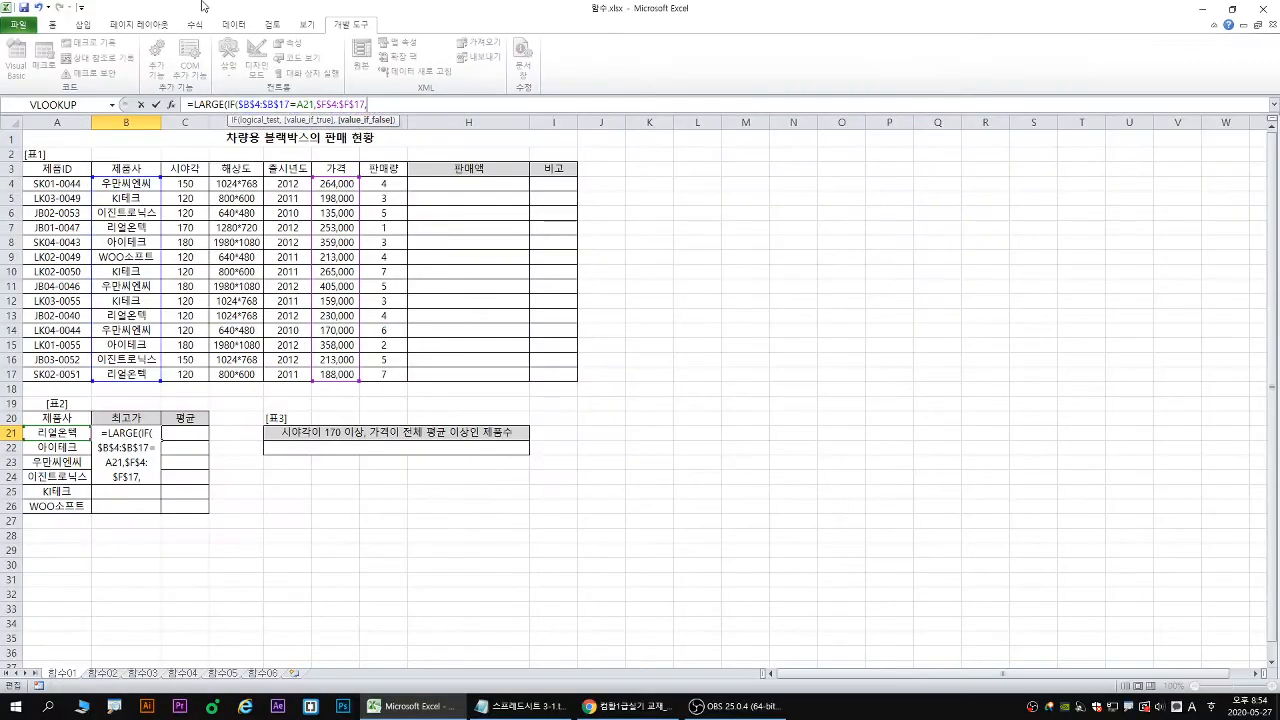
key("BackSpace")
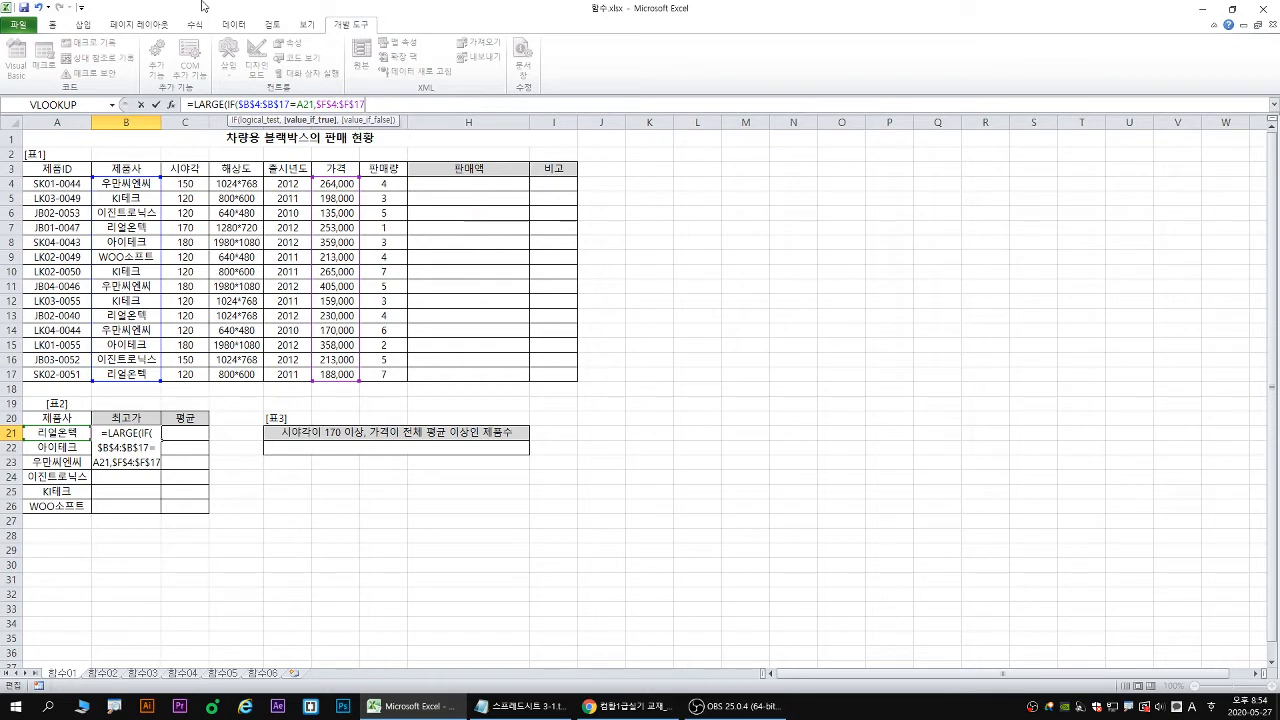
Close the IF function without a false value, set k to 1, and enter the B21 formula as an array formula.
type("),")
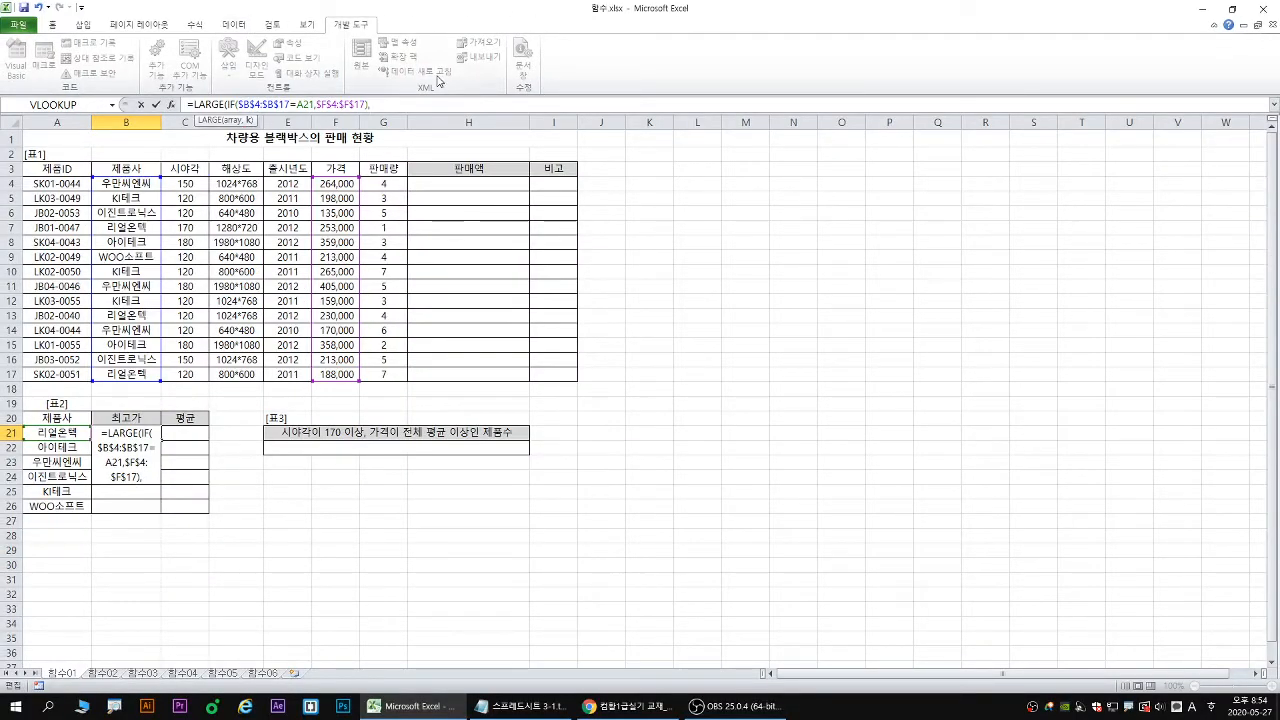
type("1")
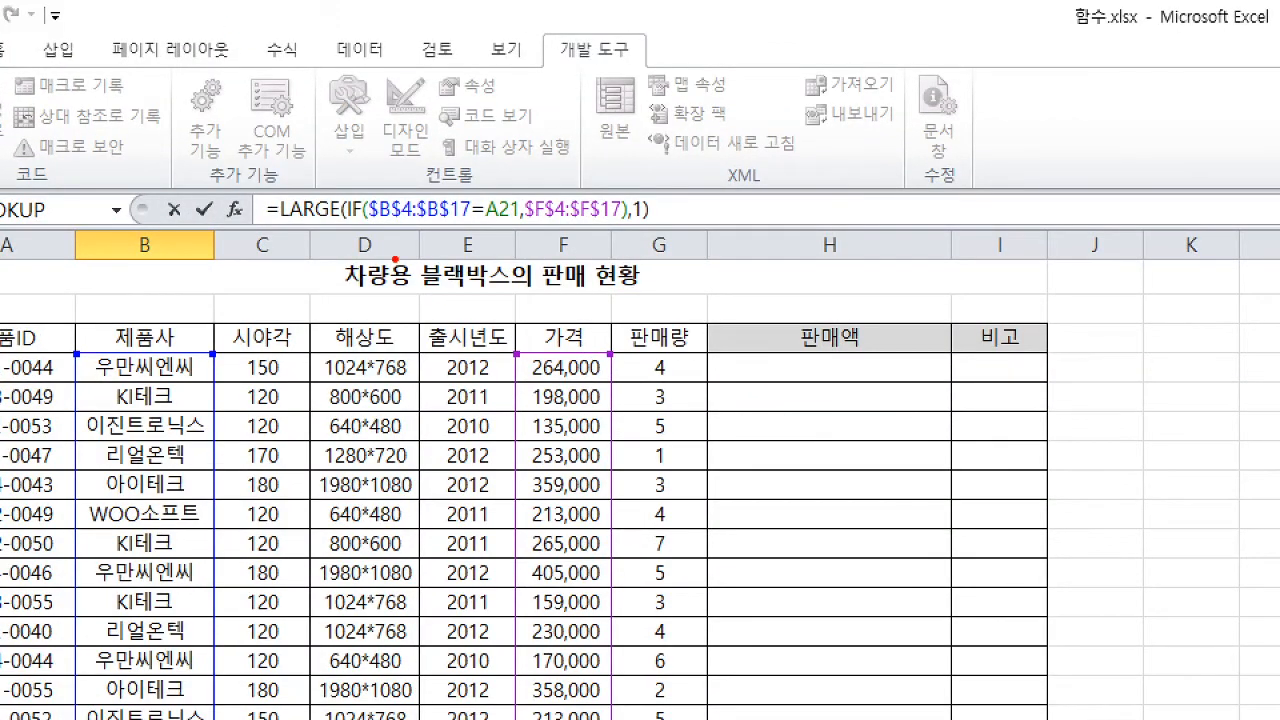
left_click_drag(372, 227, 472, 227)
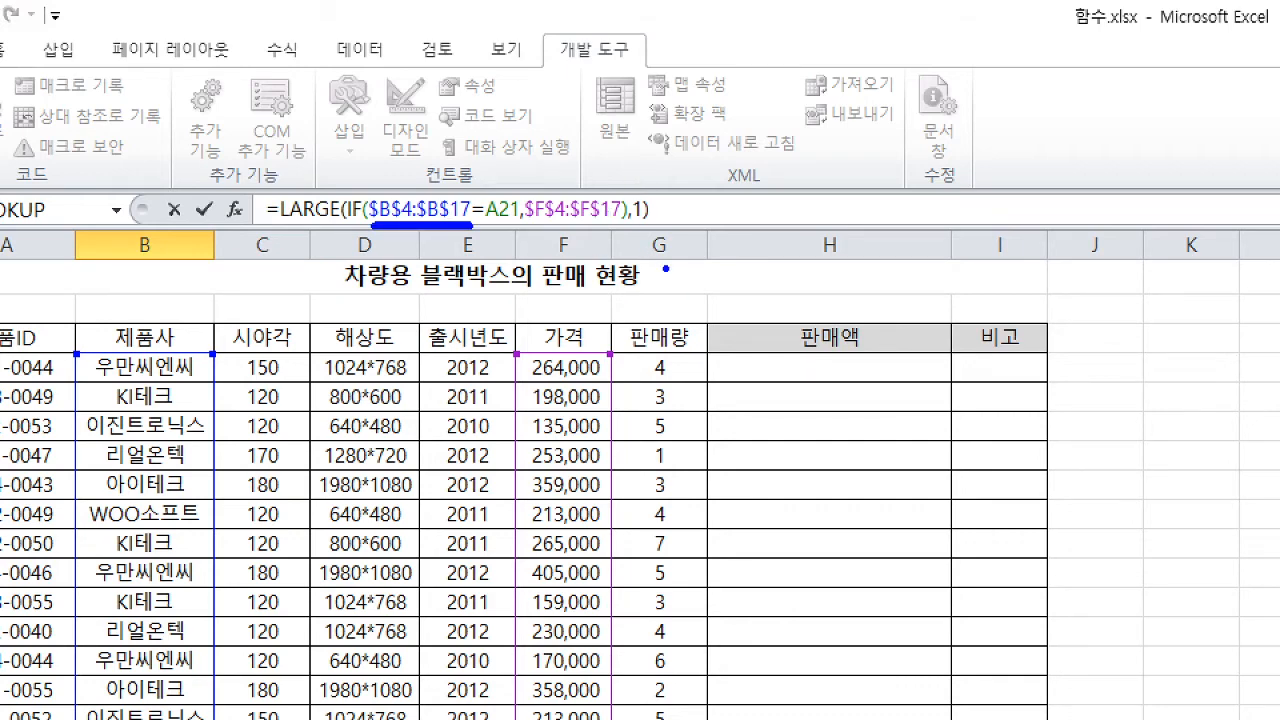
key("Escape")
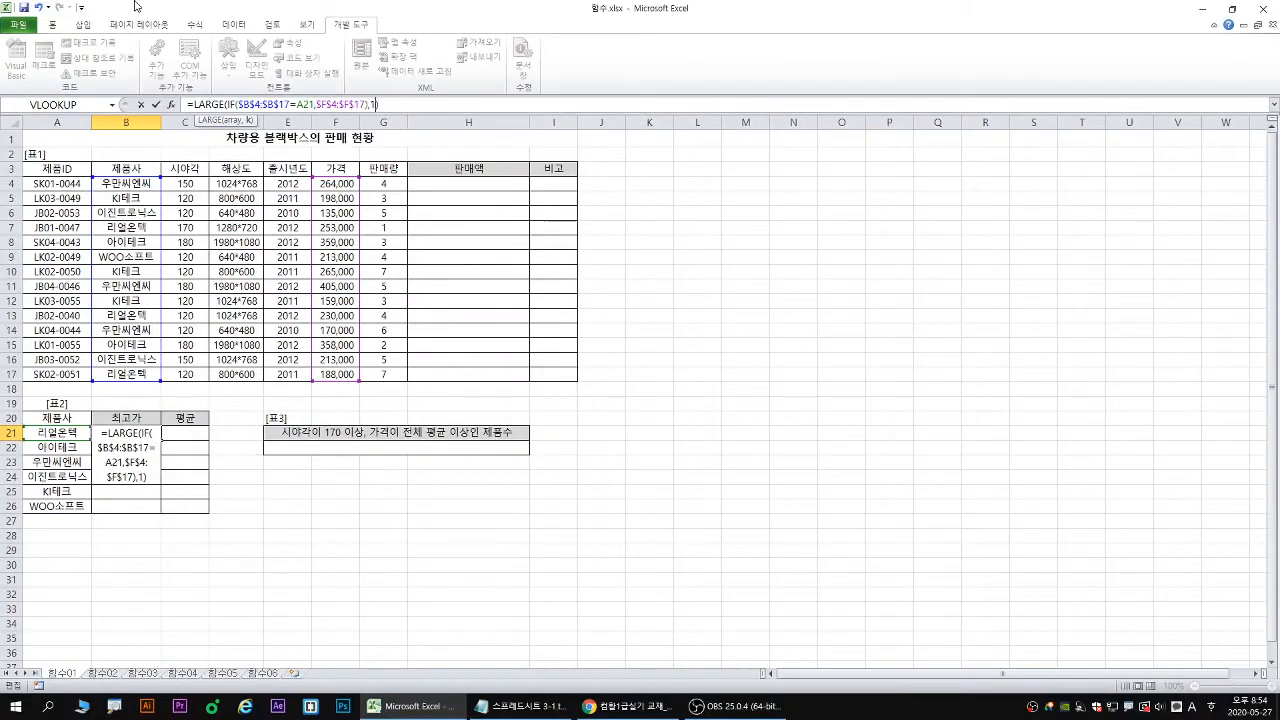
left_click(388, 102)
key("ctrl+shift+Return")
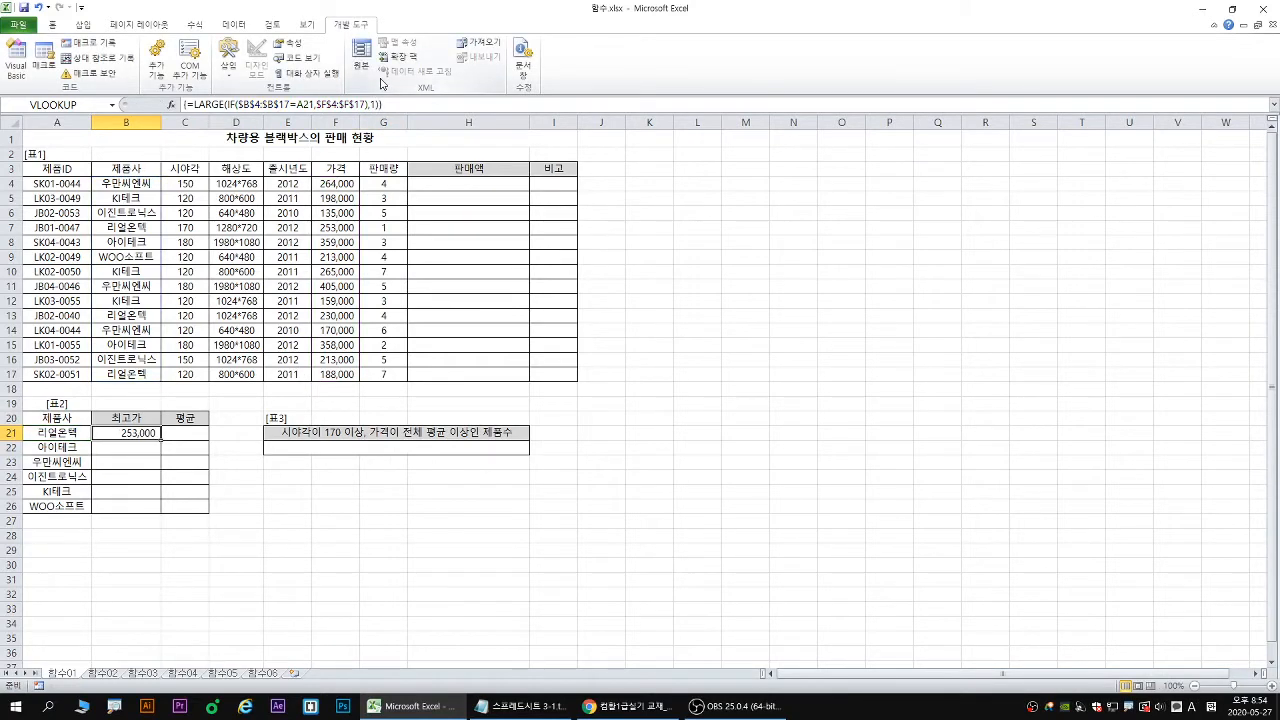
Fill the B21 array formula down the 최고가 column of [표2] to the last manufacturer in row 26.
key("ctrl+1")
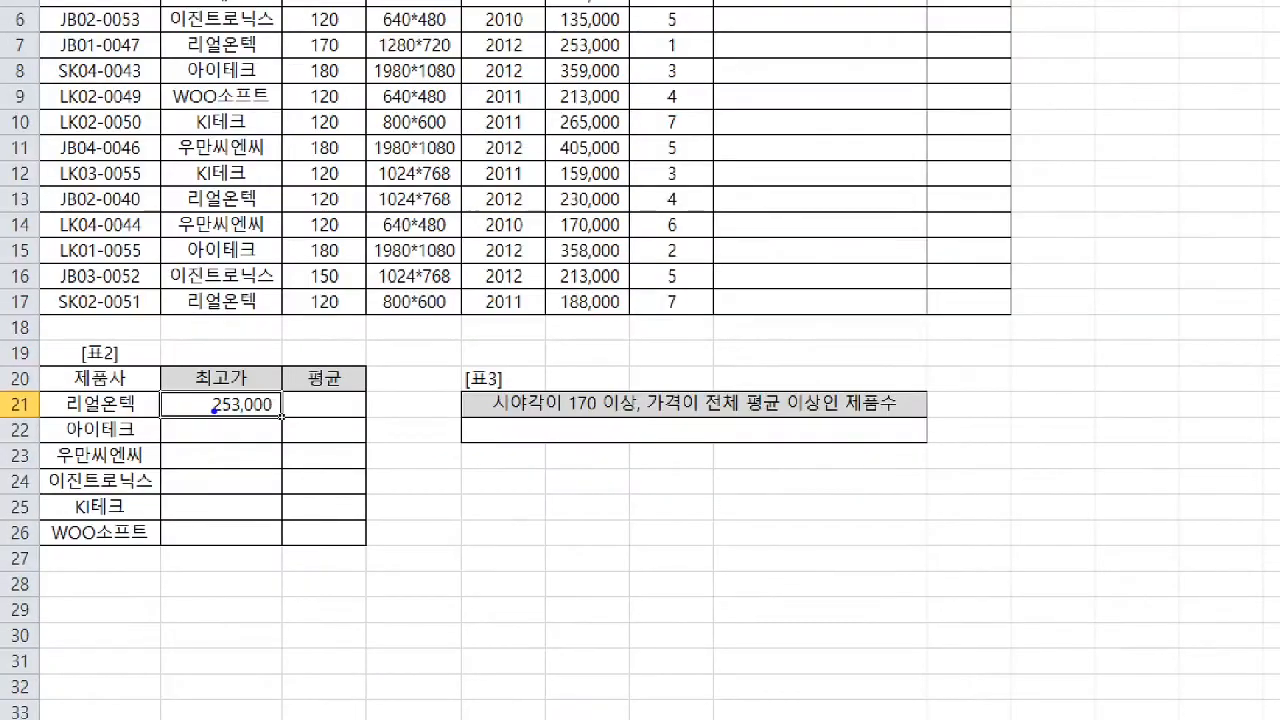
mouse_move(202, 419)
left_mouse_down()
mouse_move(272, 419)
mouse_move(282, 552)
left_mouse_up()
key("r")
left_click_drag(274, 534, 314, 522)
key("Escape")
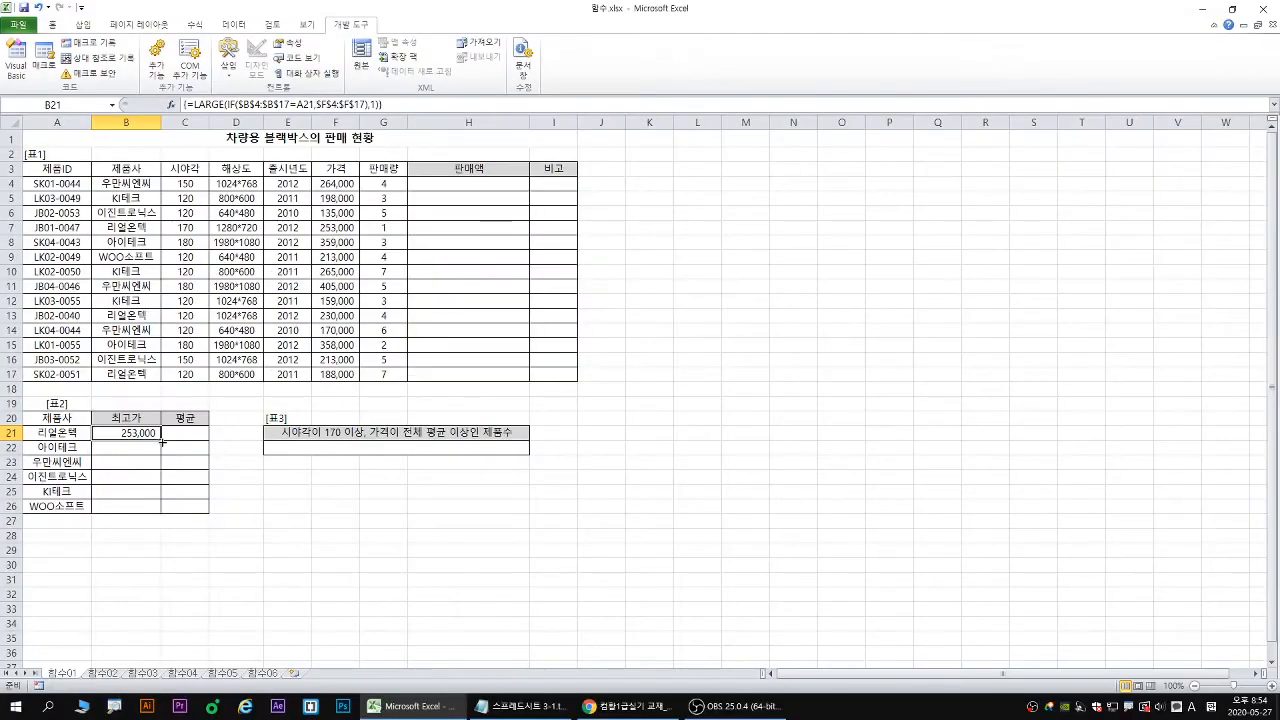
double_click(162, 442)
double_click(365, 6)
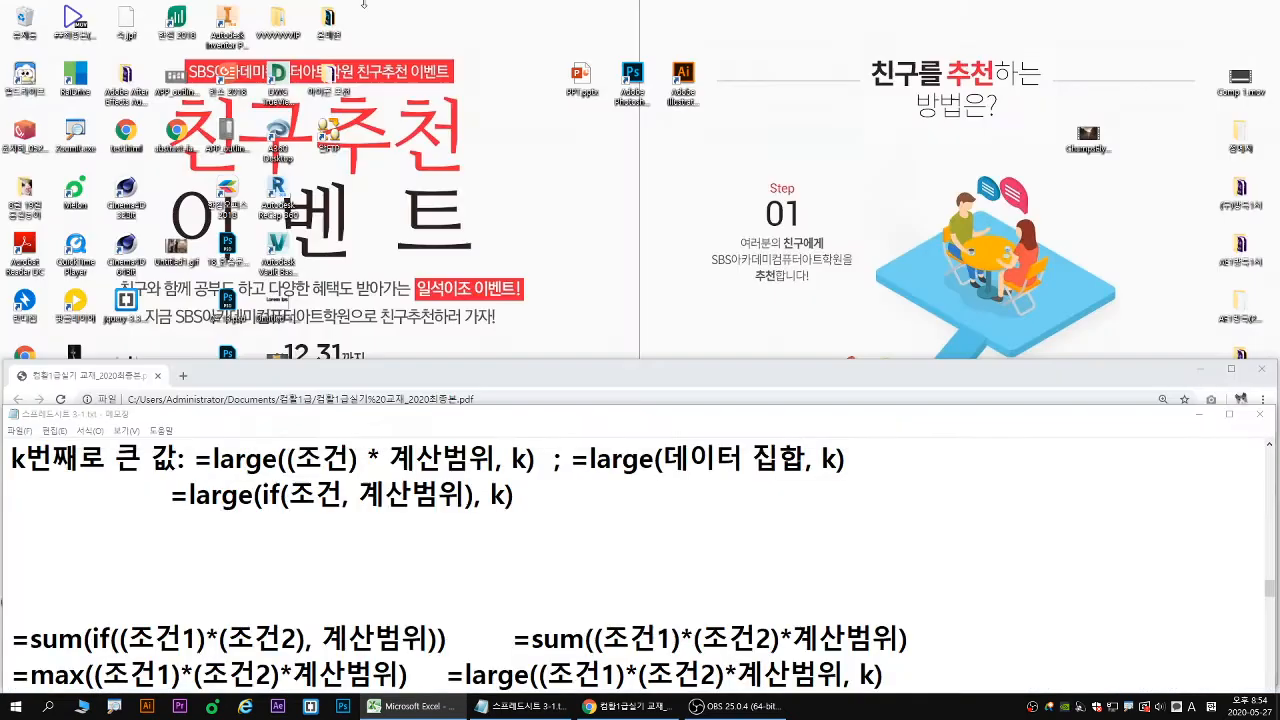
Copy the B21 formula text from Excel into Notepad on its own line above the k번째로 큰 값 note, leaving the cell formula intact.
scroll(306, 244, "down", 4)
scroll(380, 148, "up", 1)
left_click_drag(403, 108, 90, 82)
key("ctrl+c")
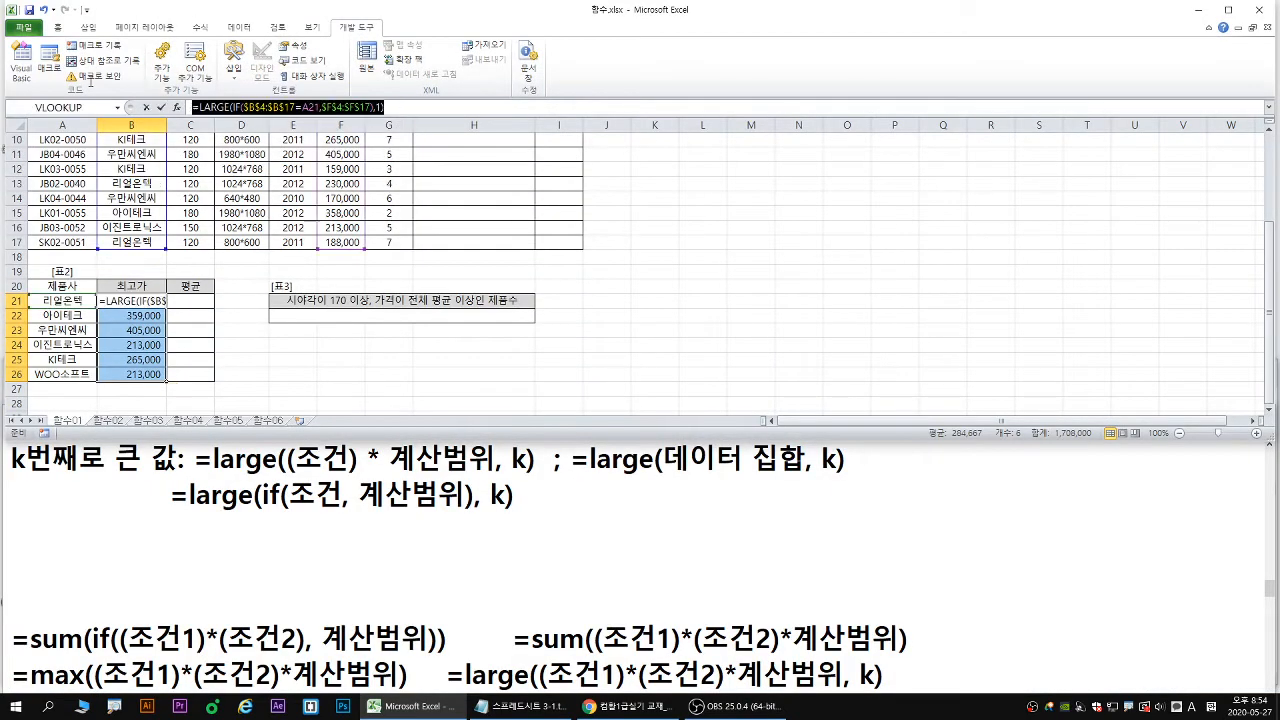
left_click(12, 459)
key("Return")
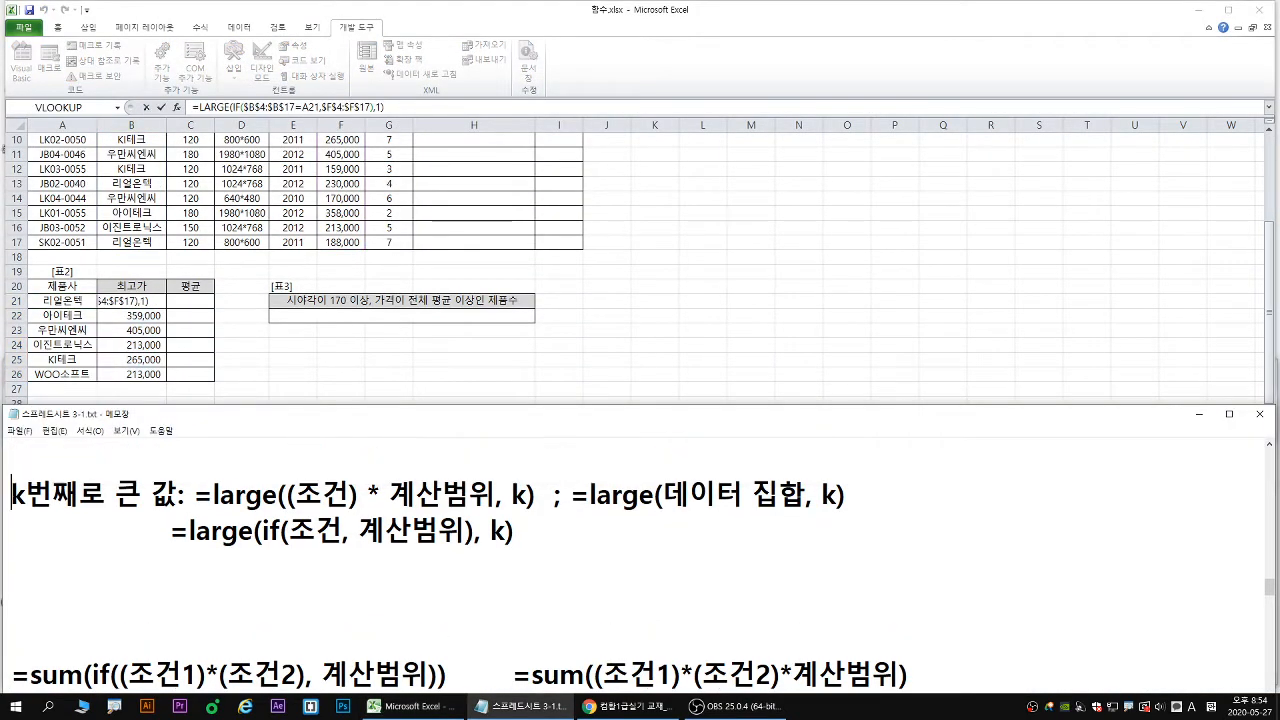
key("Up")
key("ctrl+v")
key("Return")
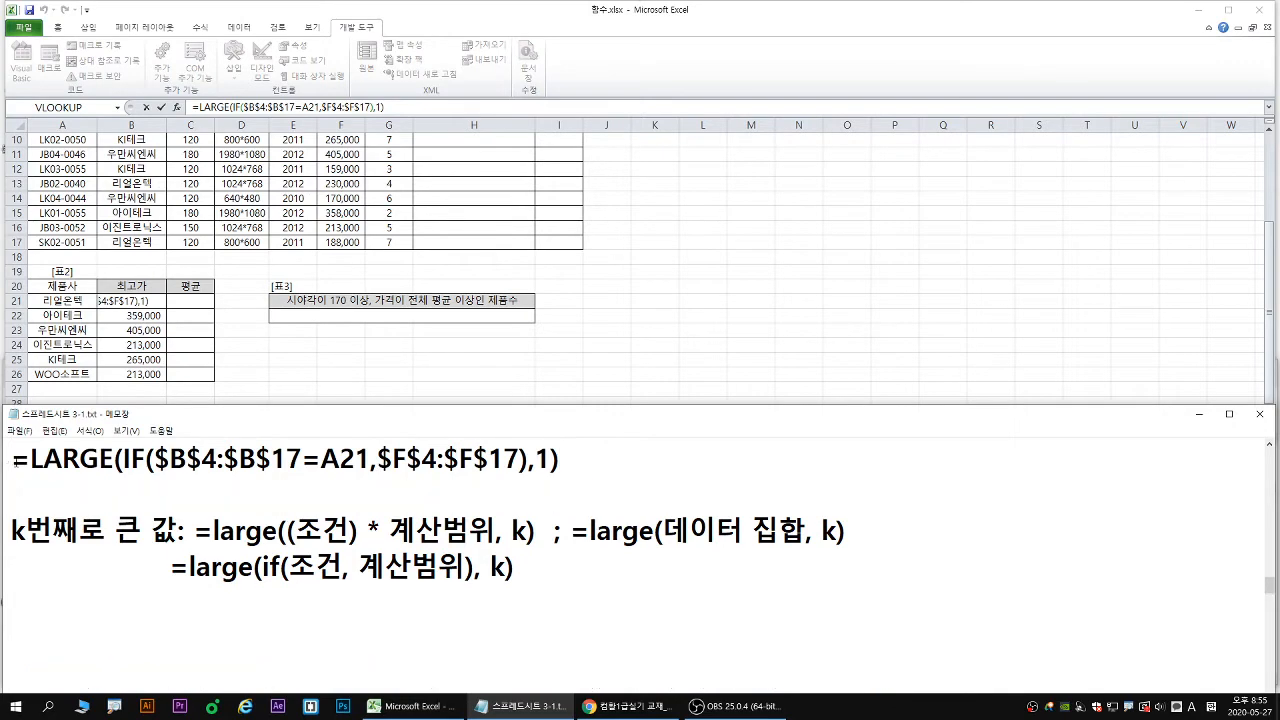
left_click(160, 309)
key("Escape")
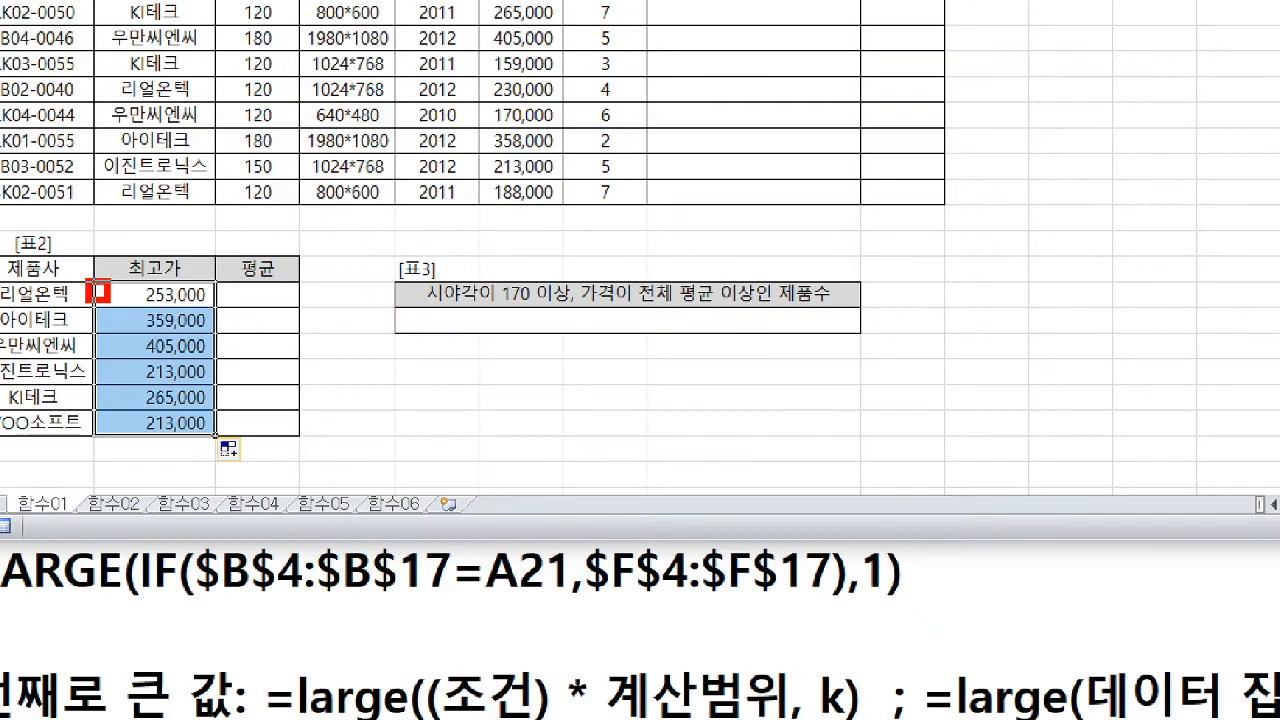
Enter the B21 formula as one array formula across the whole 최고가 range B21:B26.
left_click_drag(98, 292, 214, 439)
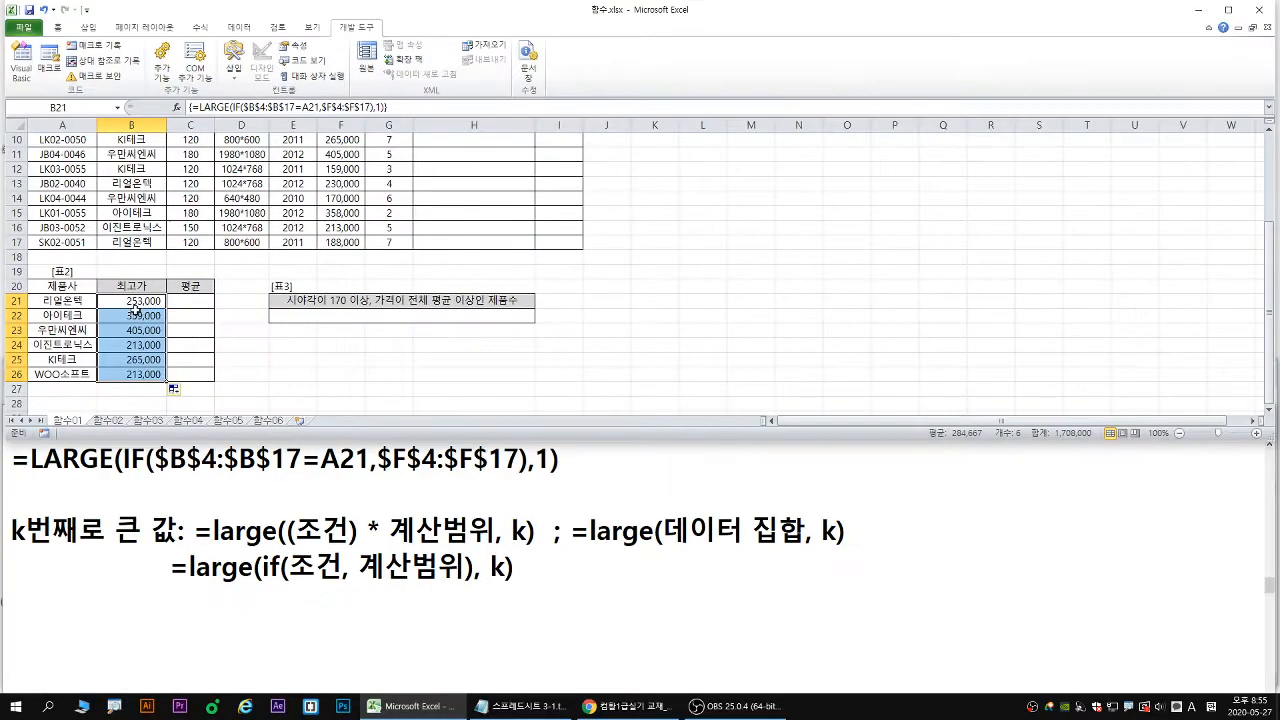
left_click(183, 295)
left_click_drag(148, 301, 147, 374)
left_click(399, 105)
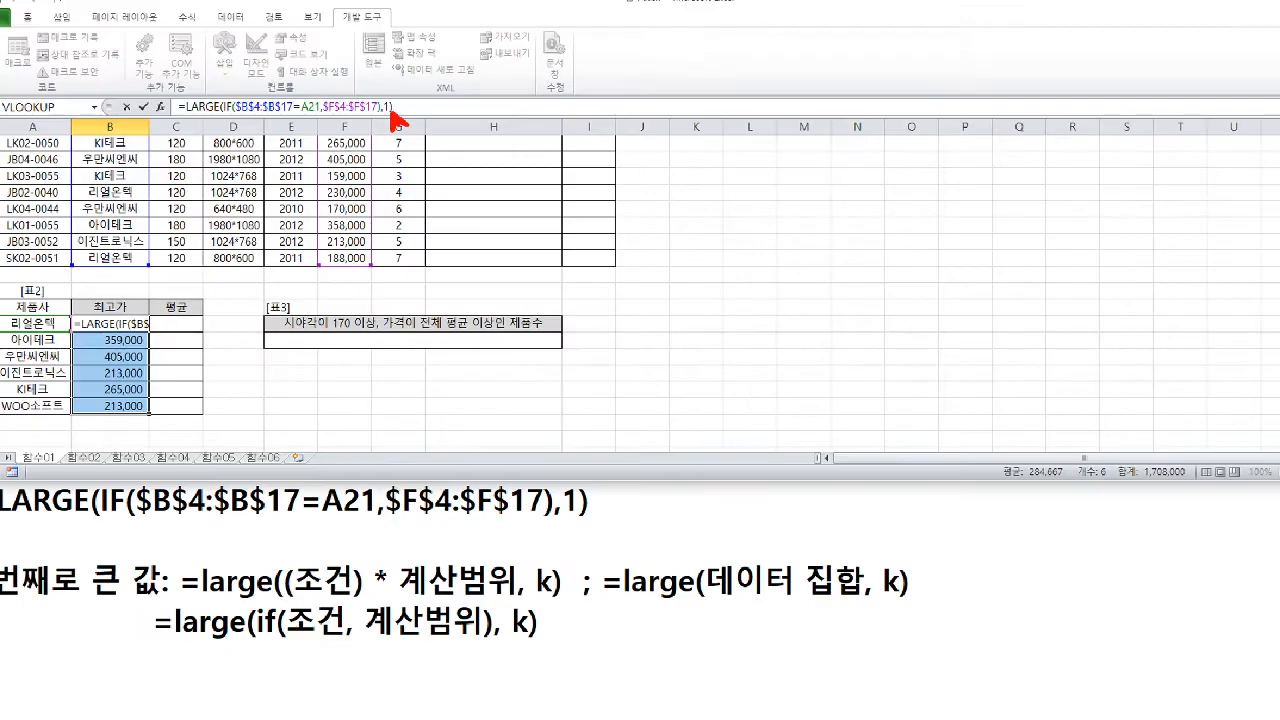
key("ctrl+shift+Return")
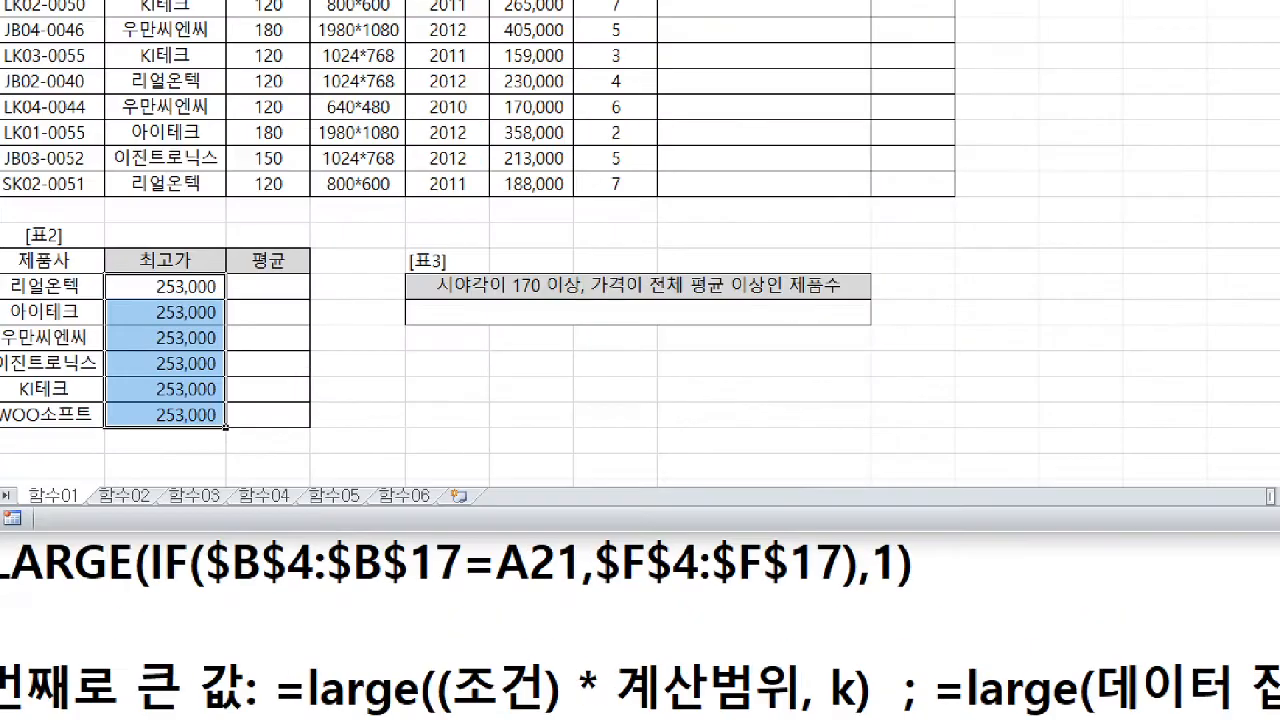
left_click_drag(125, 300, 121, 374)
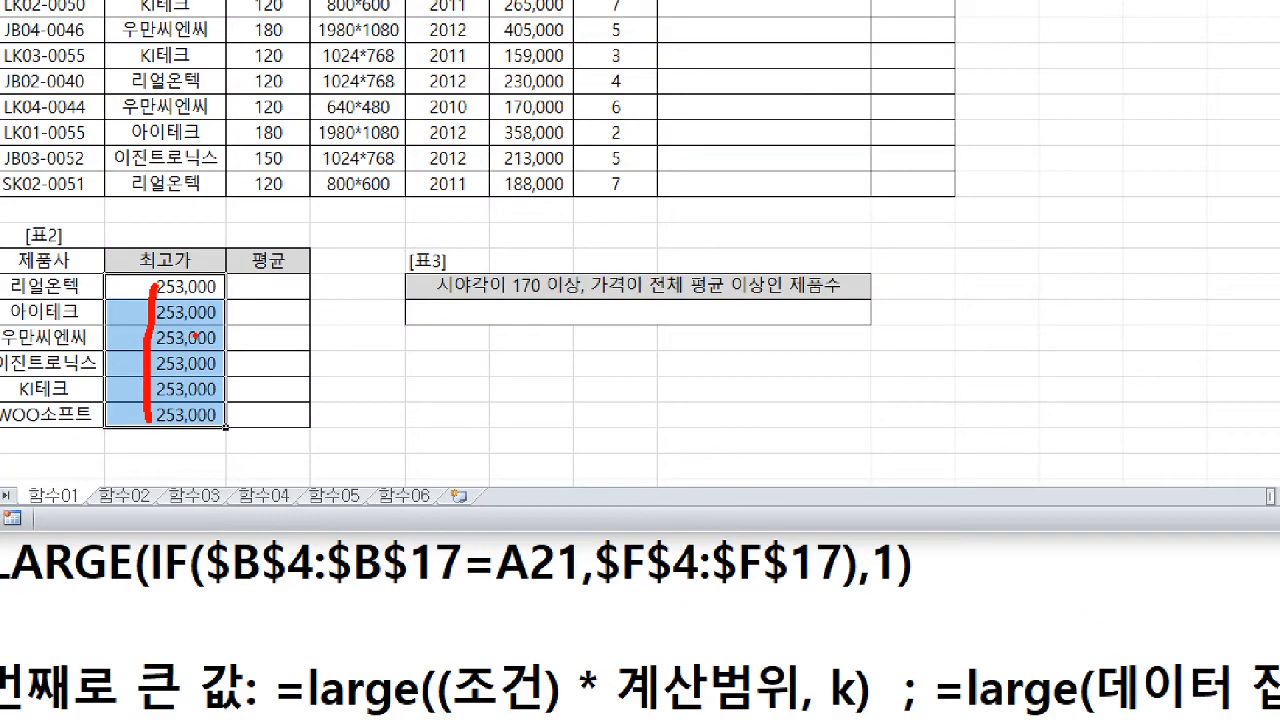
left_click_drag(206, 331, 191, 370)
left_click_drag(177, 347, 229, 381)
key("Escape")
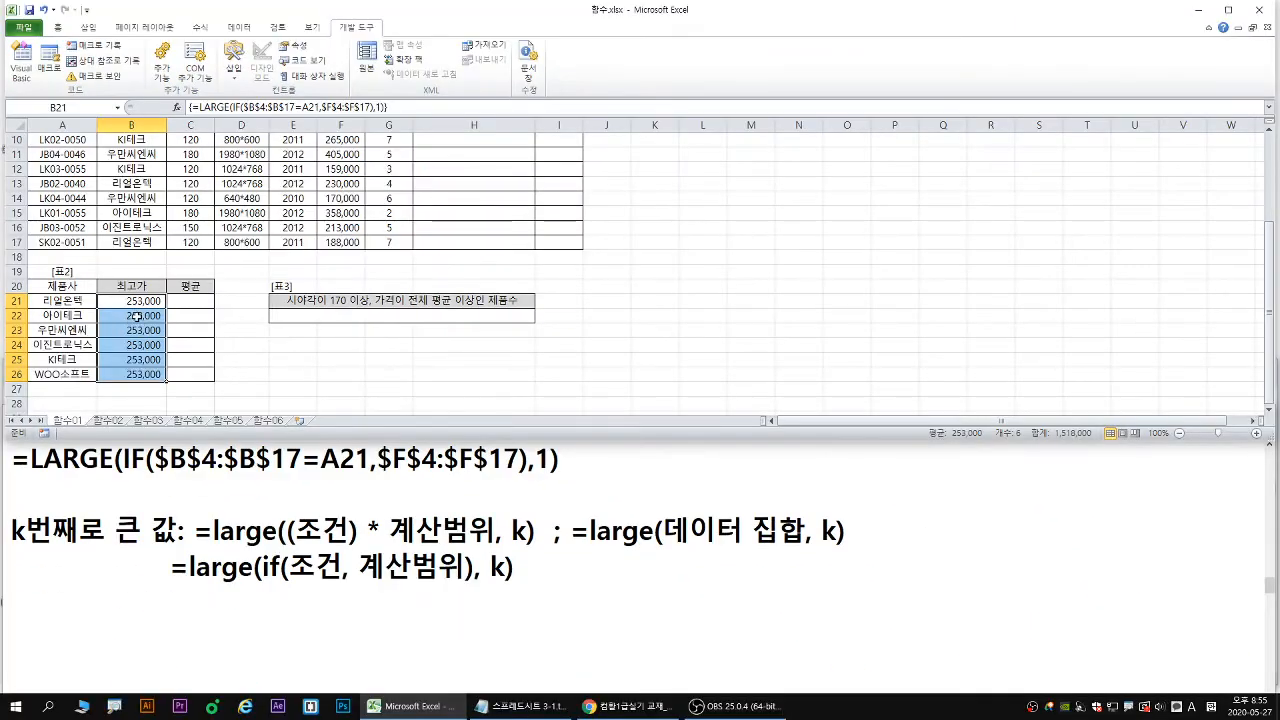
Try to delete only cells B22:B26 from the multi-cell array in the 최고가 column.
left_click_drag(134, 316, 140, 368)
key("Delete")
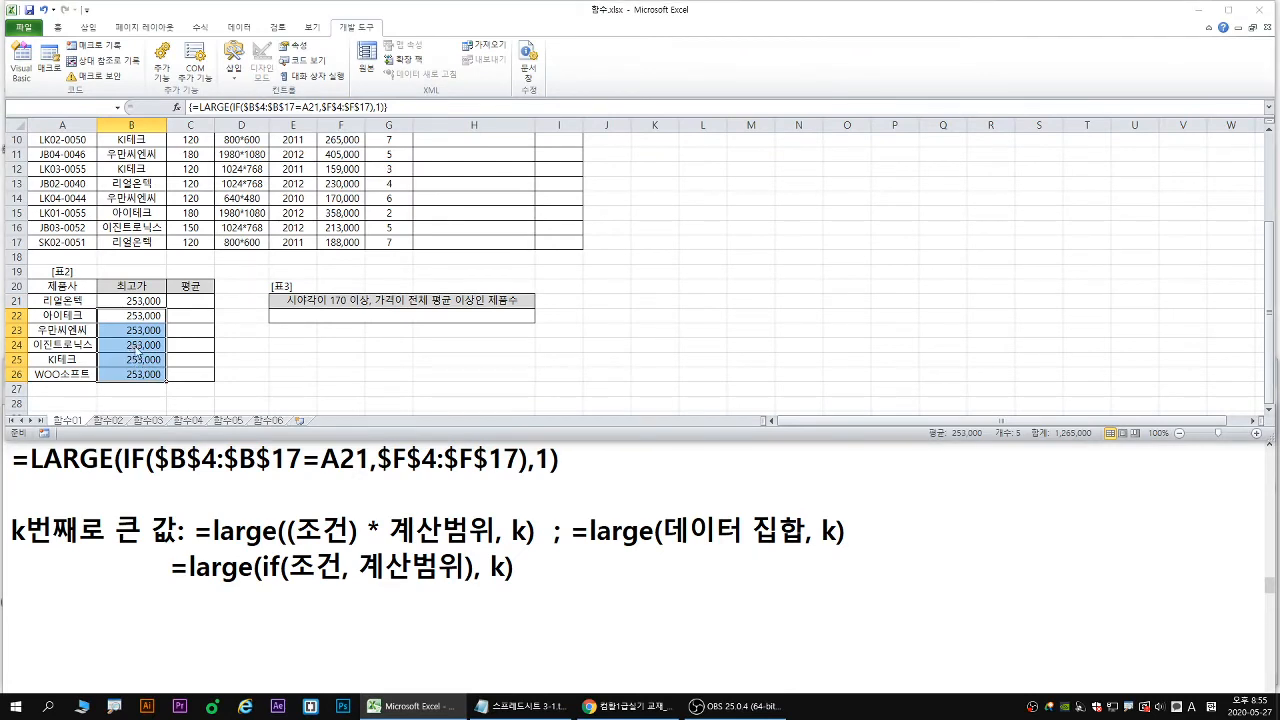
key("ctrl+2")
left_click_drag(158, 315, 134, 356)
left_click_drag(128, 332, 153, 356)
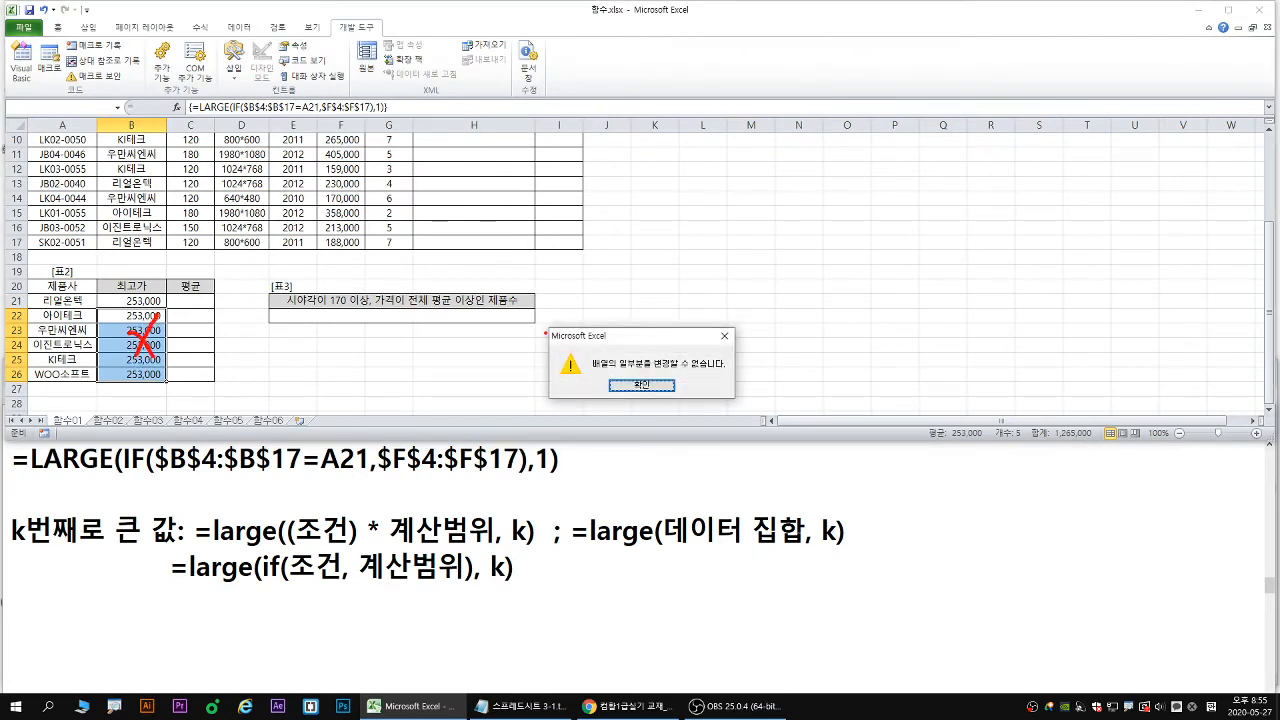
key("Escape")
key("Return")
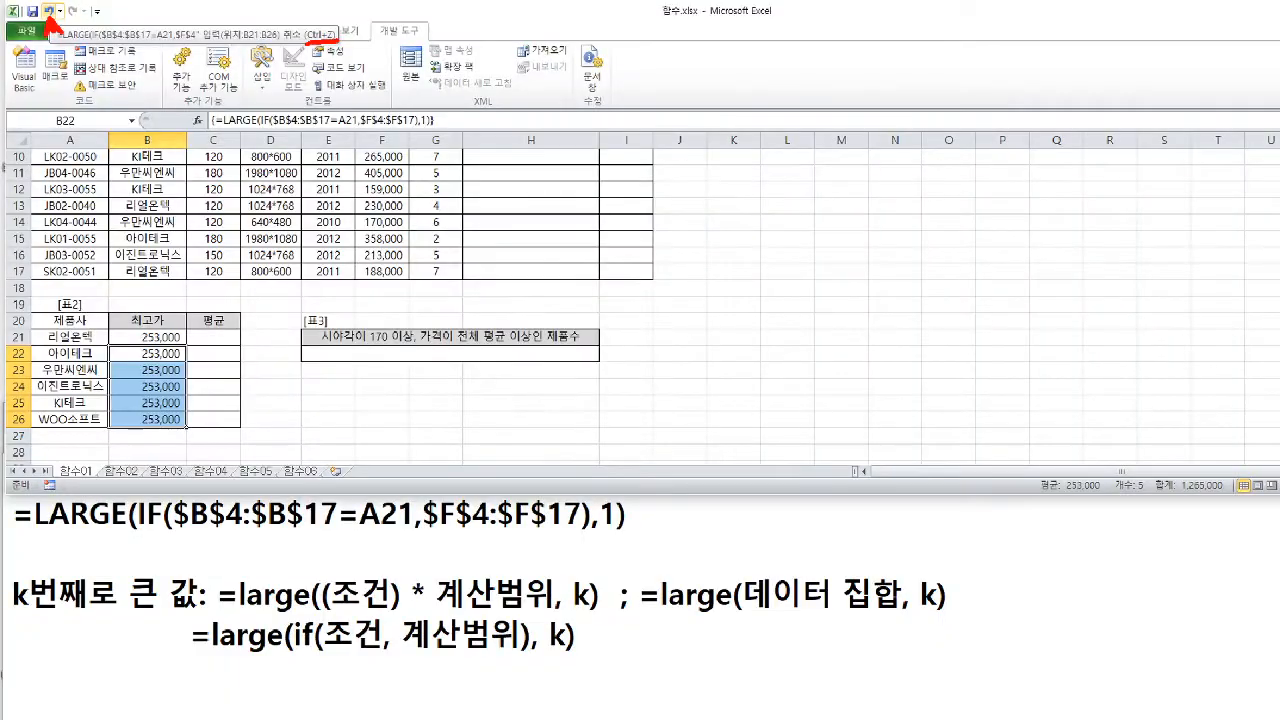
Undo the multi-cell array entry in B21:B26 and select cell B21 to review its formula.
left_click(75, 18)
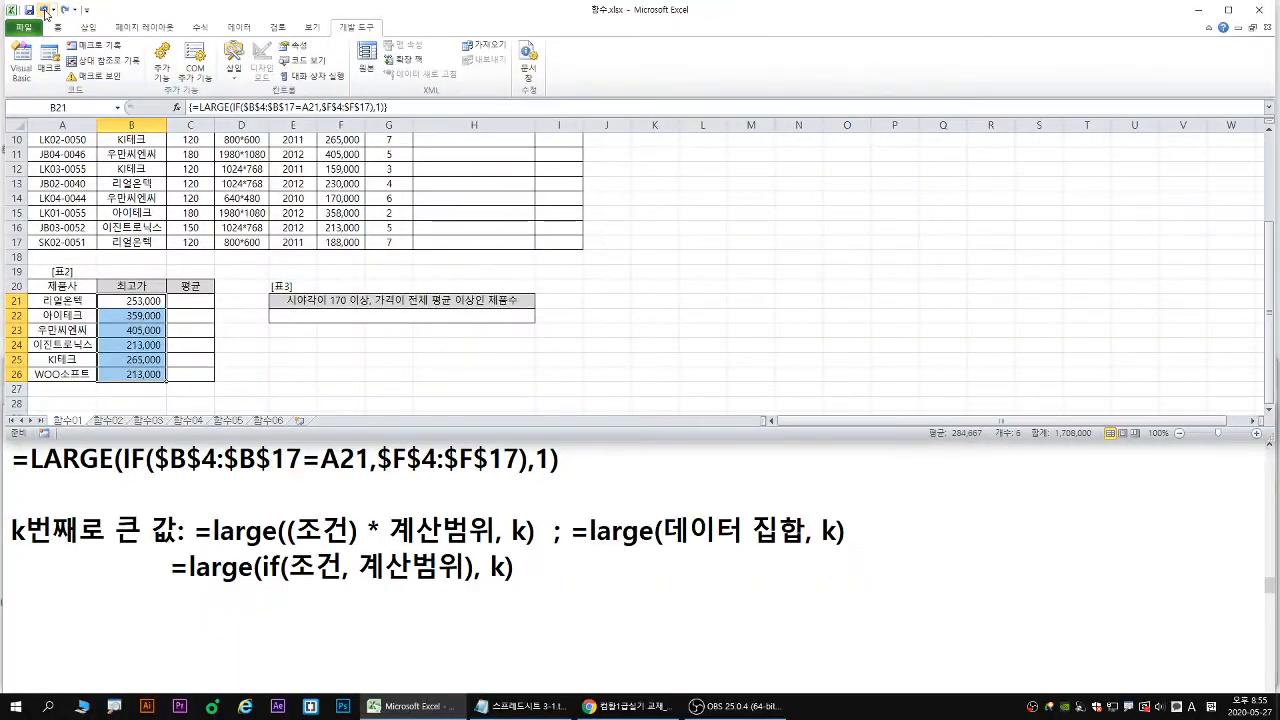
left_click(144, 301)
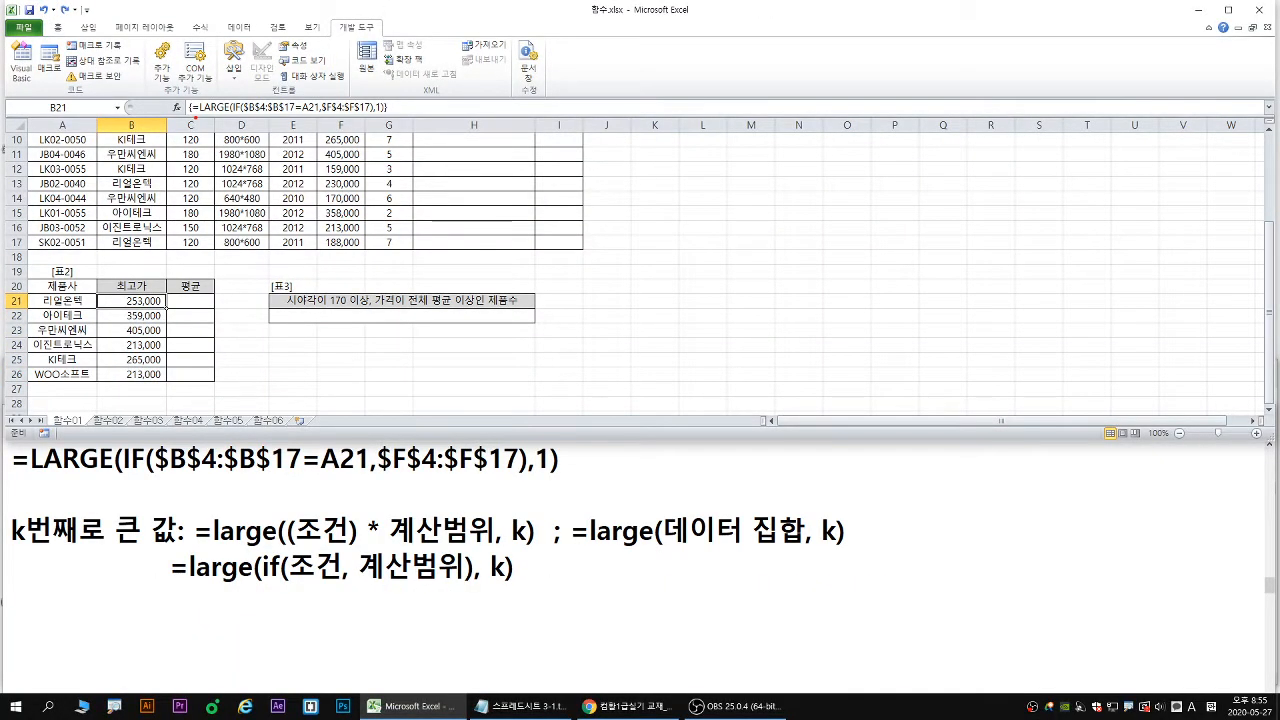
left_click_drag(196, 117, 362, 119)
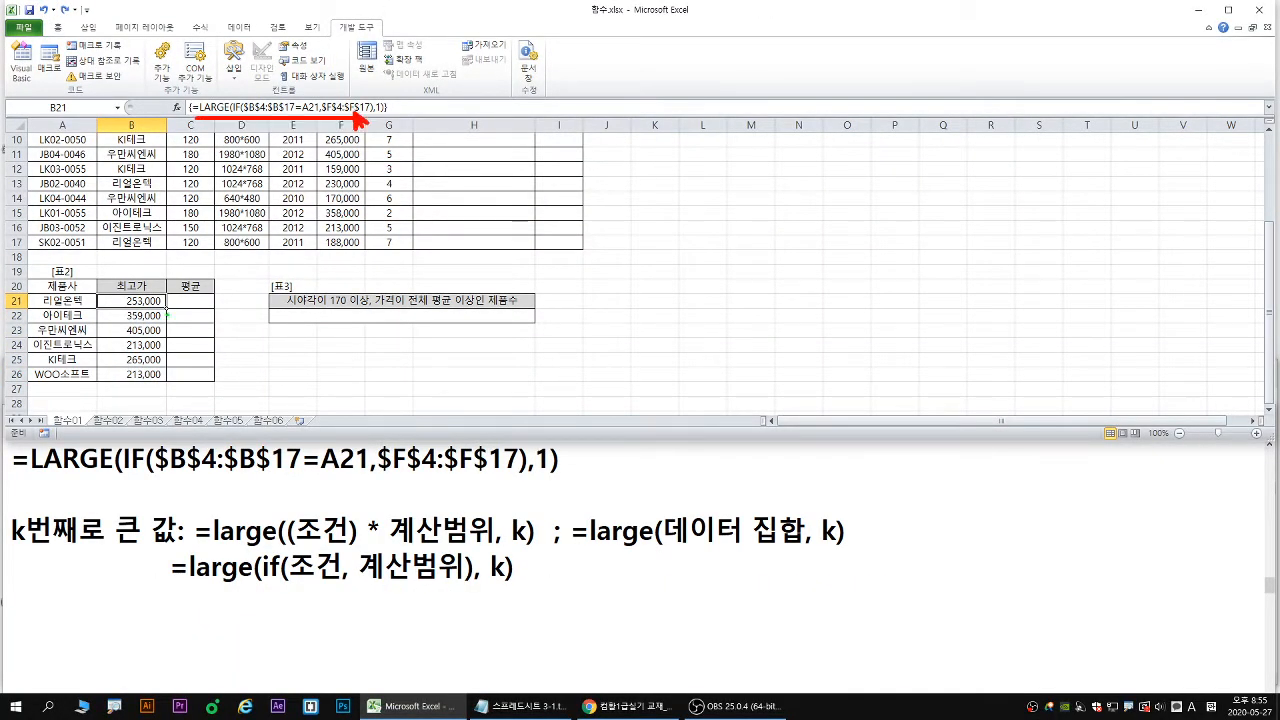
mouse_move(167, 314)
left_mouse_down()
mouse_move(169, 380)
mouse_move(178, 366)
left_mouse_up()
left_click_drag(77, 318, 79, 356)
key("Escape")
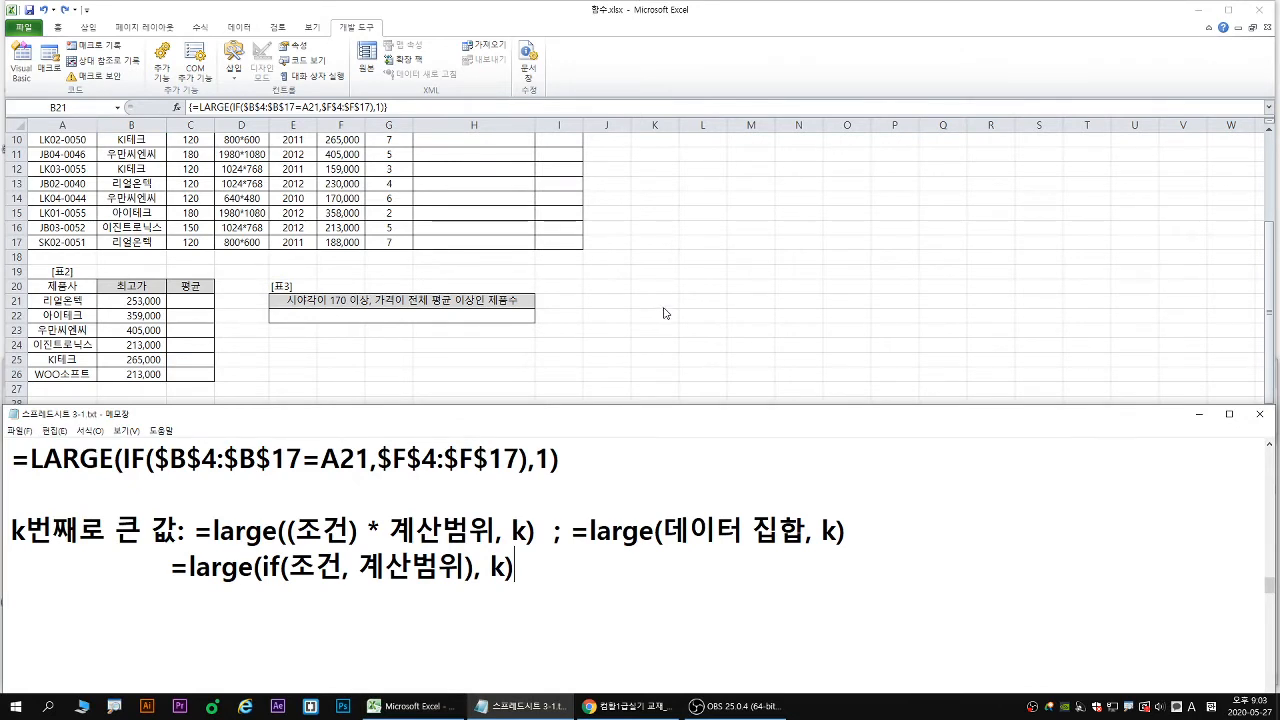
Switch to the textbook PDF in Chrome and read problem 2's range, functions and conditions for the [표2] average column beside the Excel sheet.
left_click(641, 708)
scroll(641, 547, "down", 4)
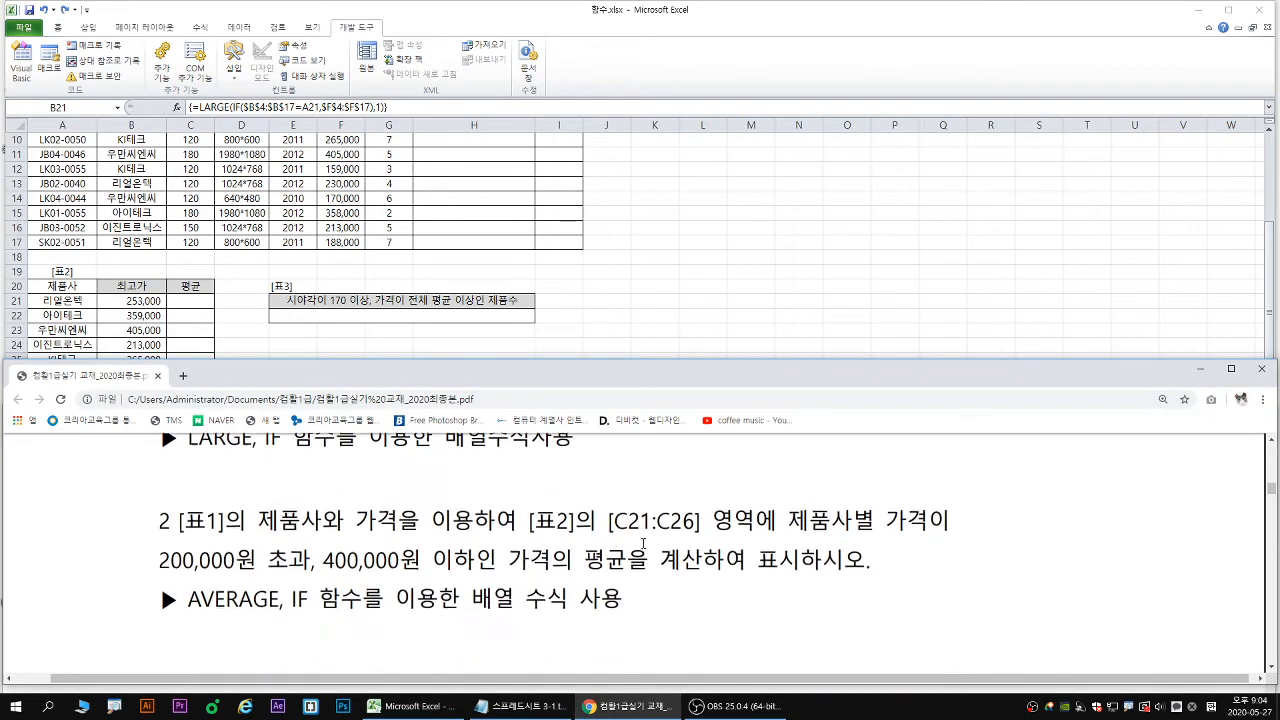
scroll(594, 632, "up", 1)
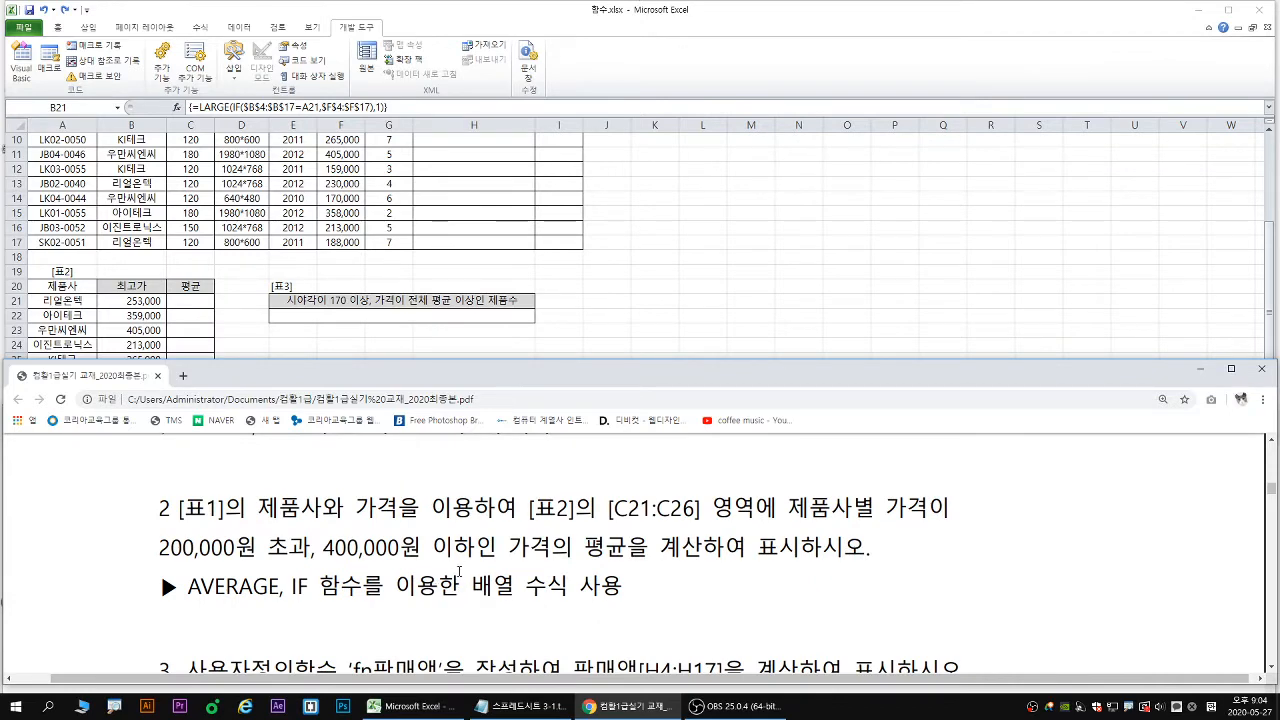
scroll(451, 588, "down", 1)
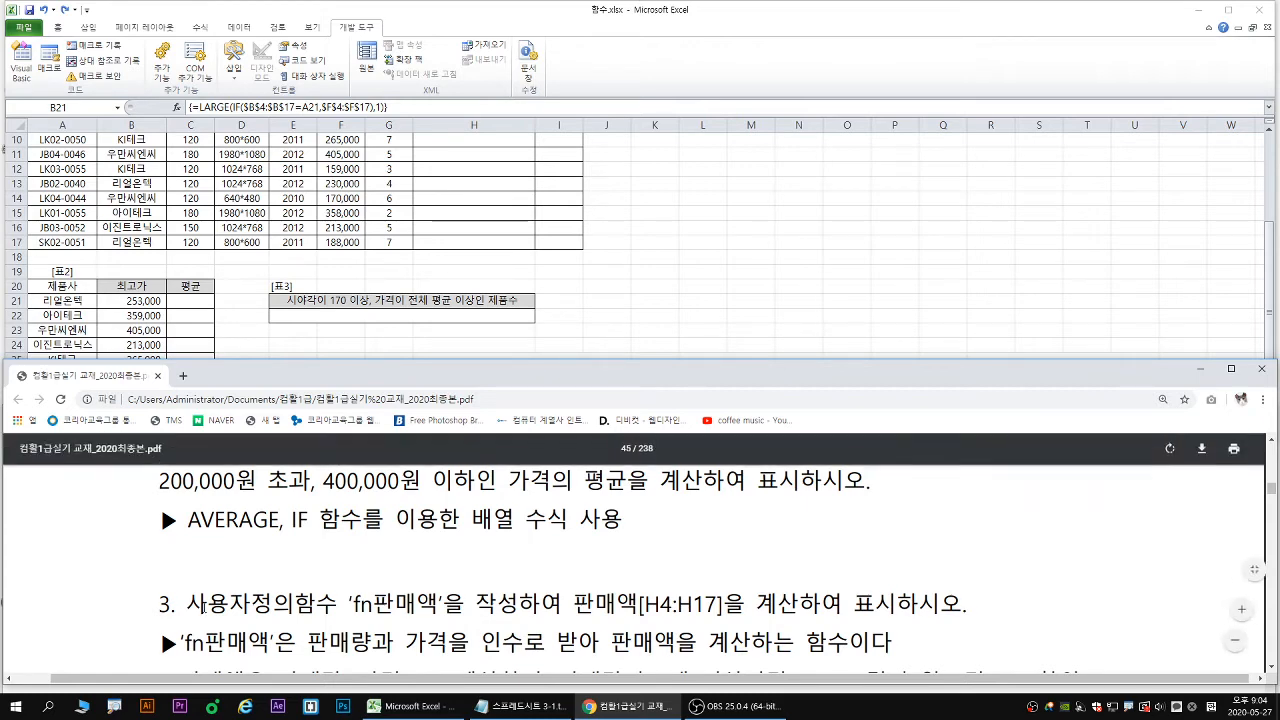
scroll(118, 590, "up", 2)
scroll(145, 603, "down", 1)
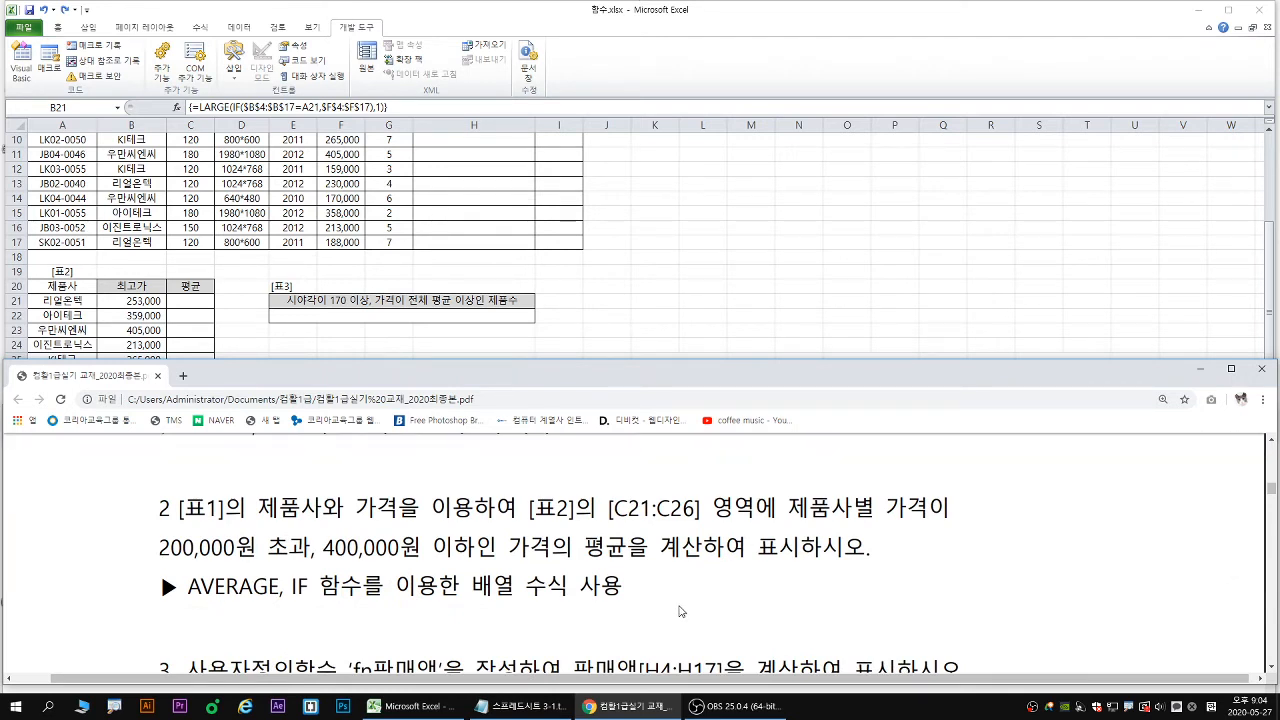
scroll(680, 611, "down", 1)
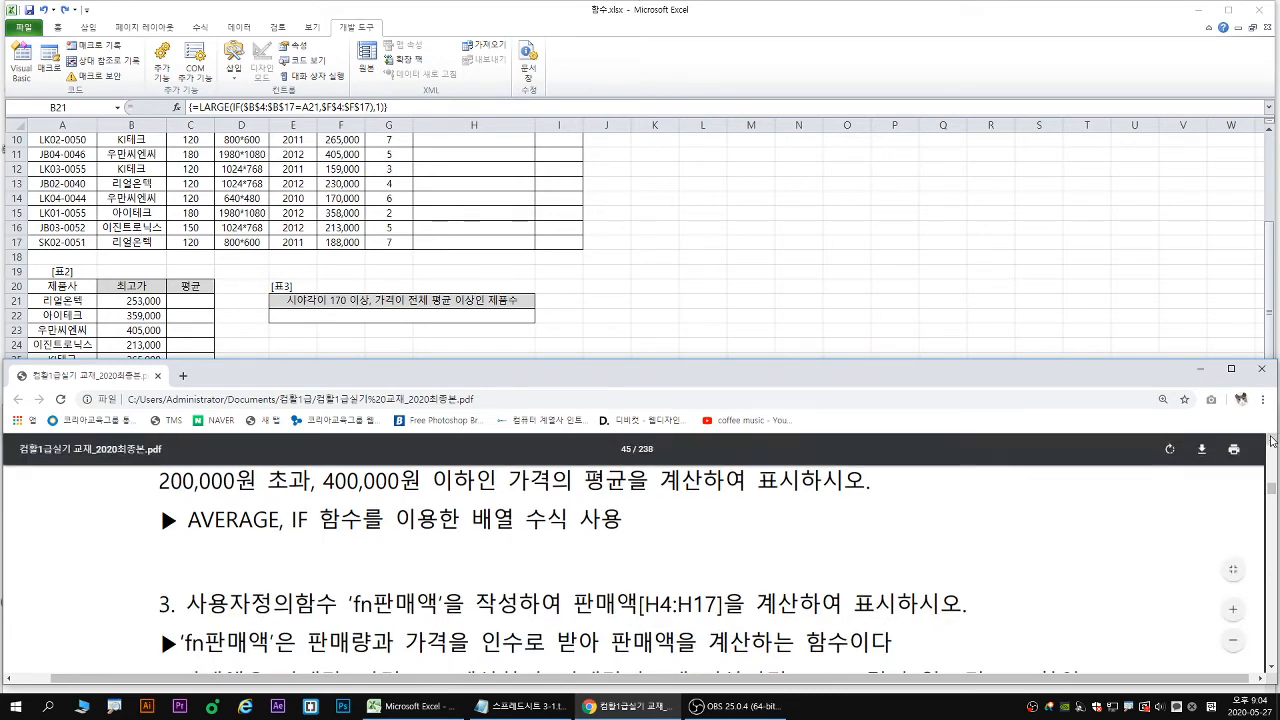
scroll(1271, 441, "up", 1)
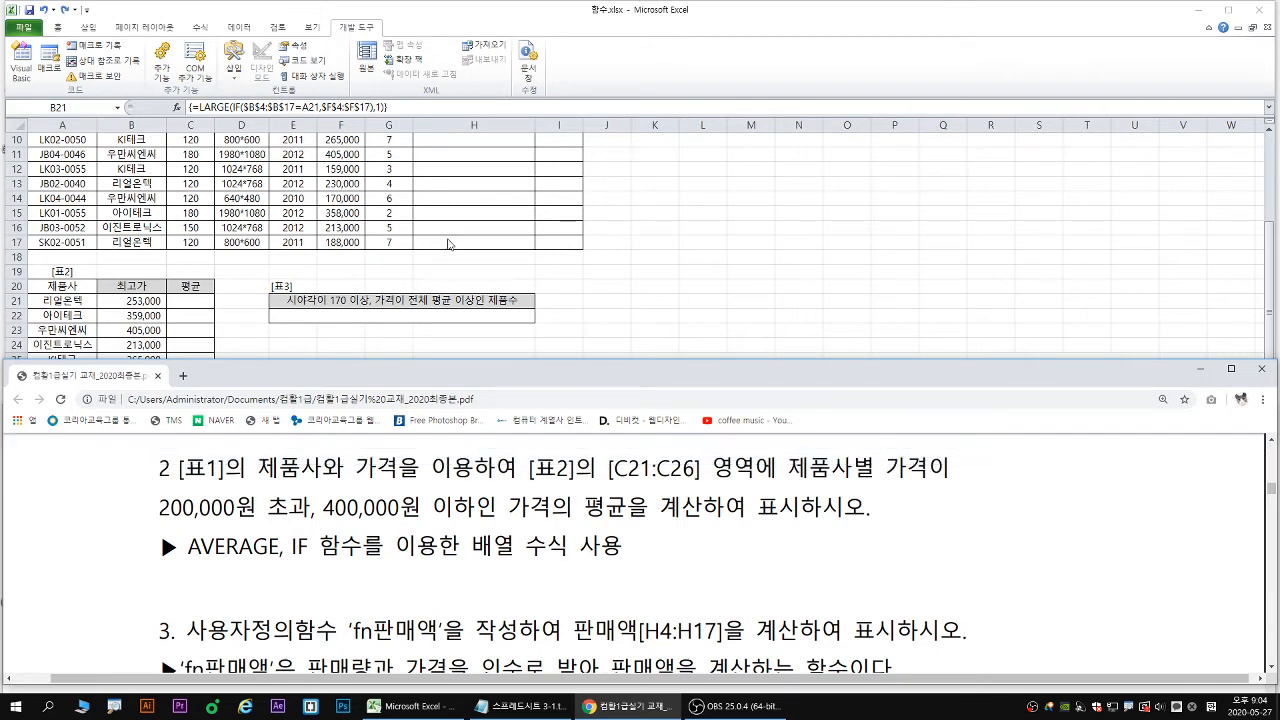
left_click(422, 263)
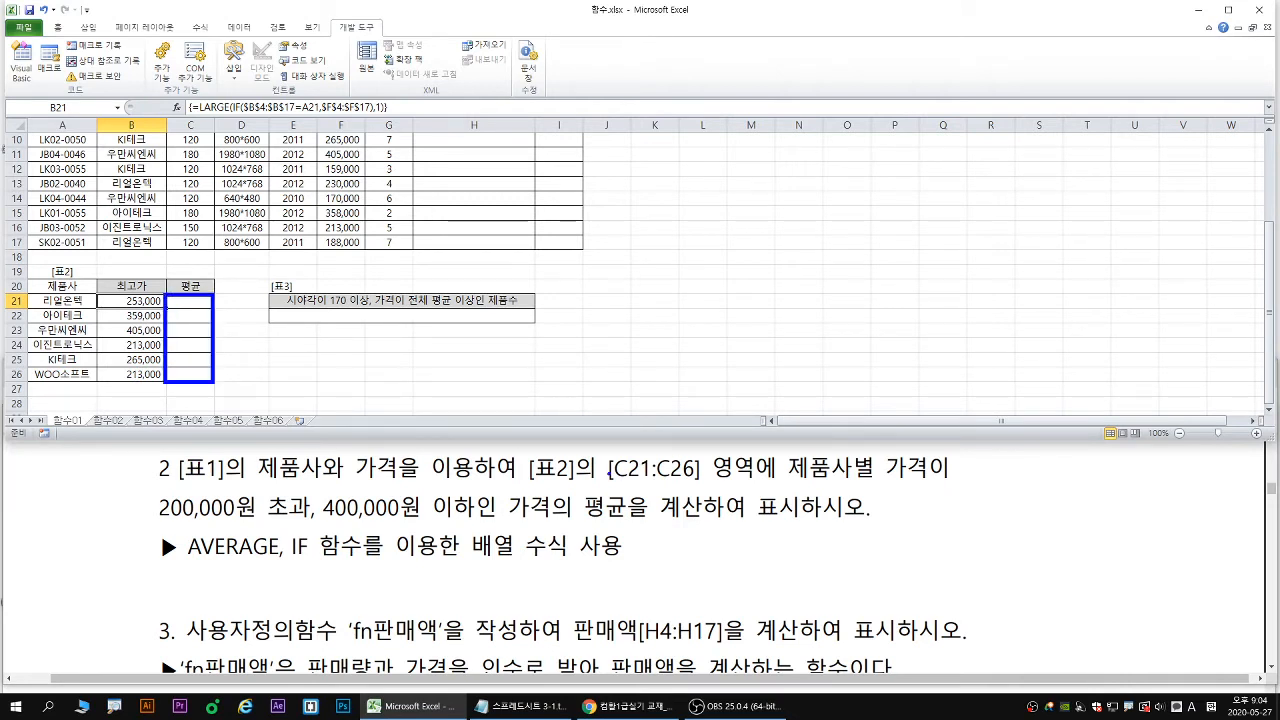
left_click_drag(613, 481, 686, 479)
left_click_drag(189, 562, 311, 562)
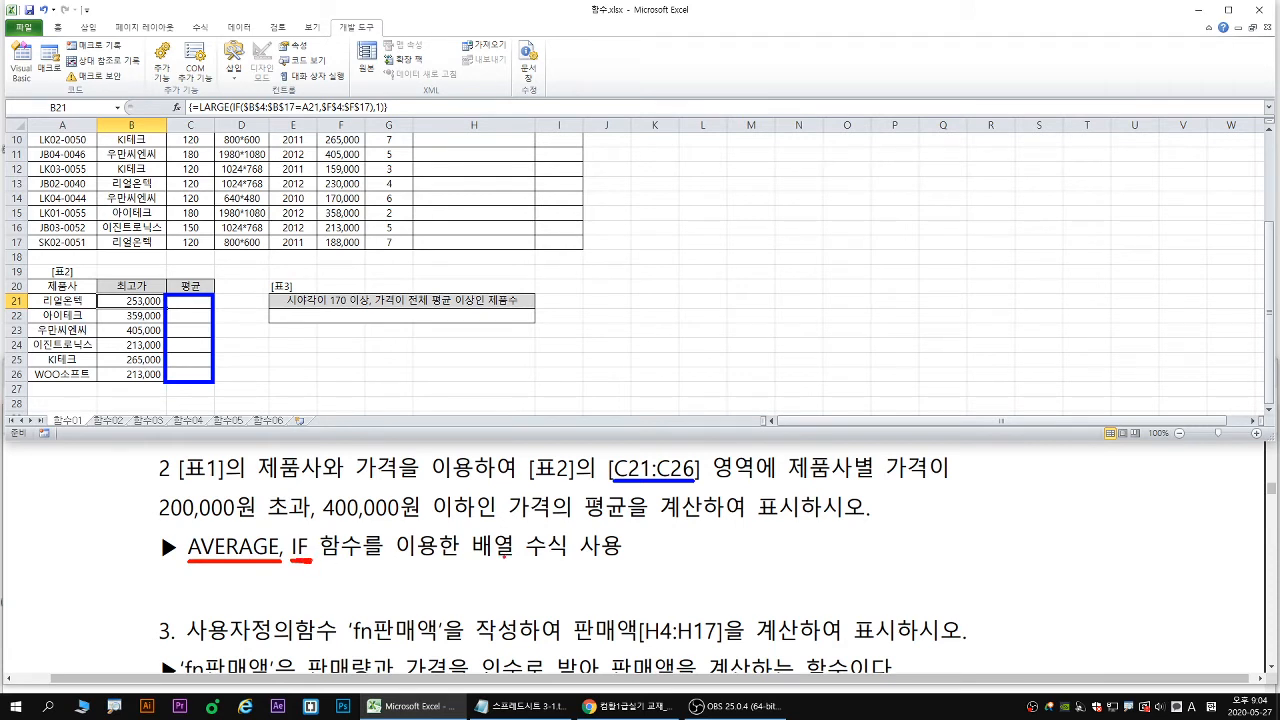
left_click_drag(474, 561, 608, 560)
left_click_drag(790, 481, 874, 482)
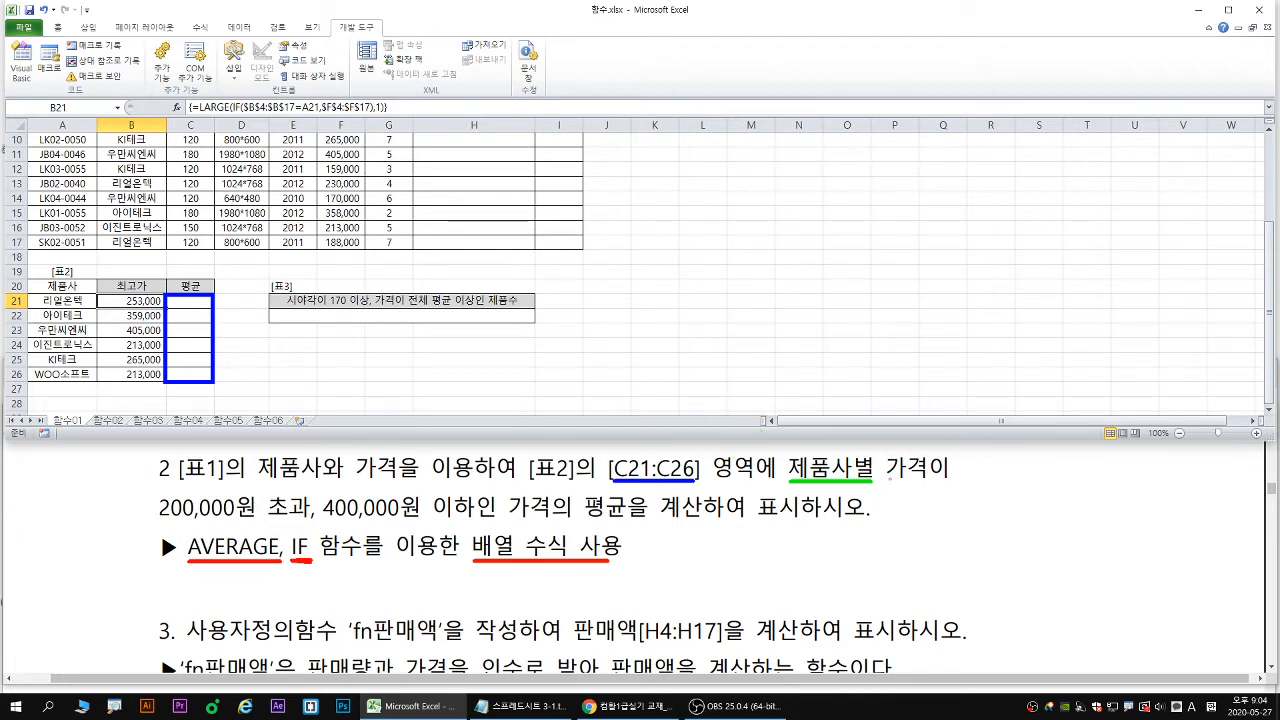
left_click_drag(888, 480, 950, 480)
left_click_drag(158, 517, 472, 520)
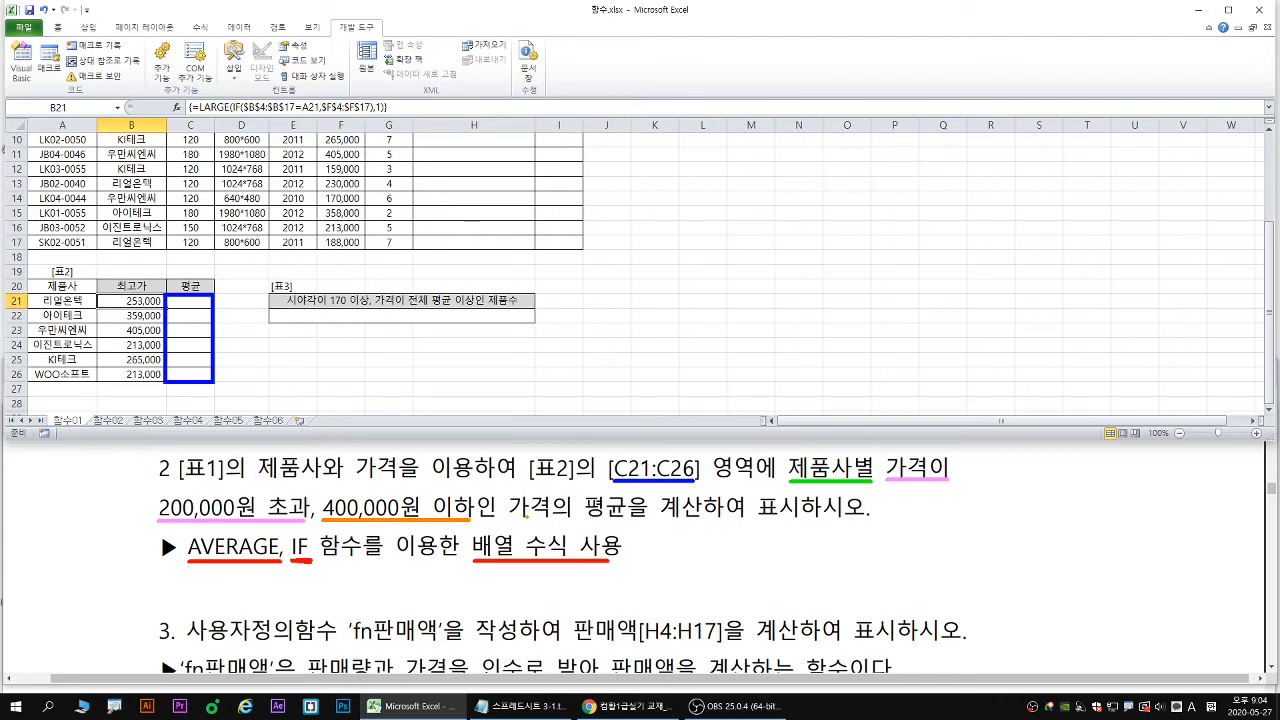
left_click_drag(509, 520, 628, 520)
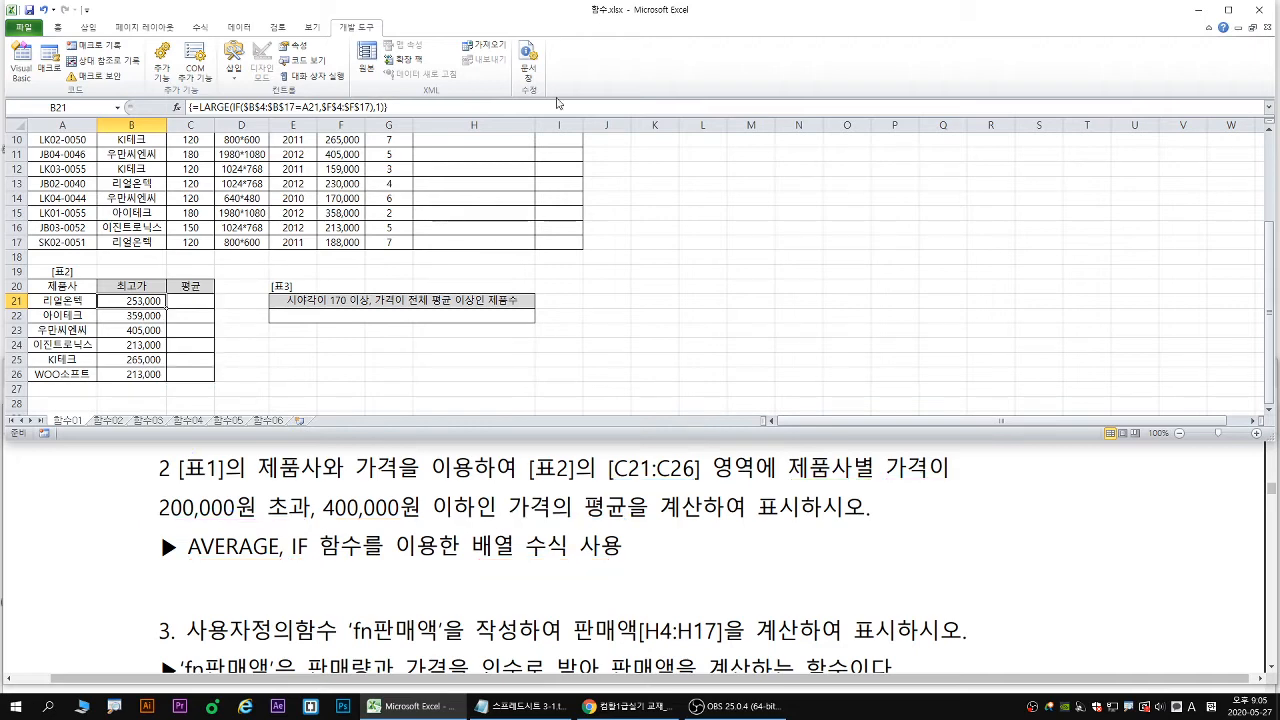
Switch to the Notepad notes and examine the 평균 formula pattern that combines AVERAGE and IF with multiple conditions.
left_click(520, 706)
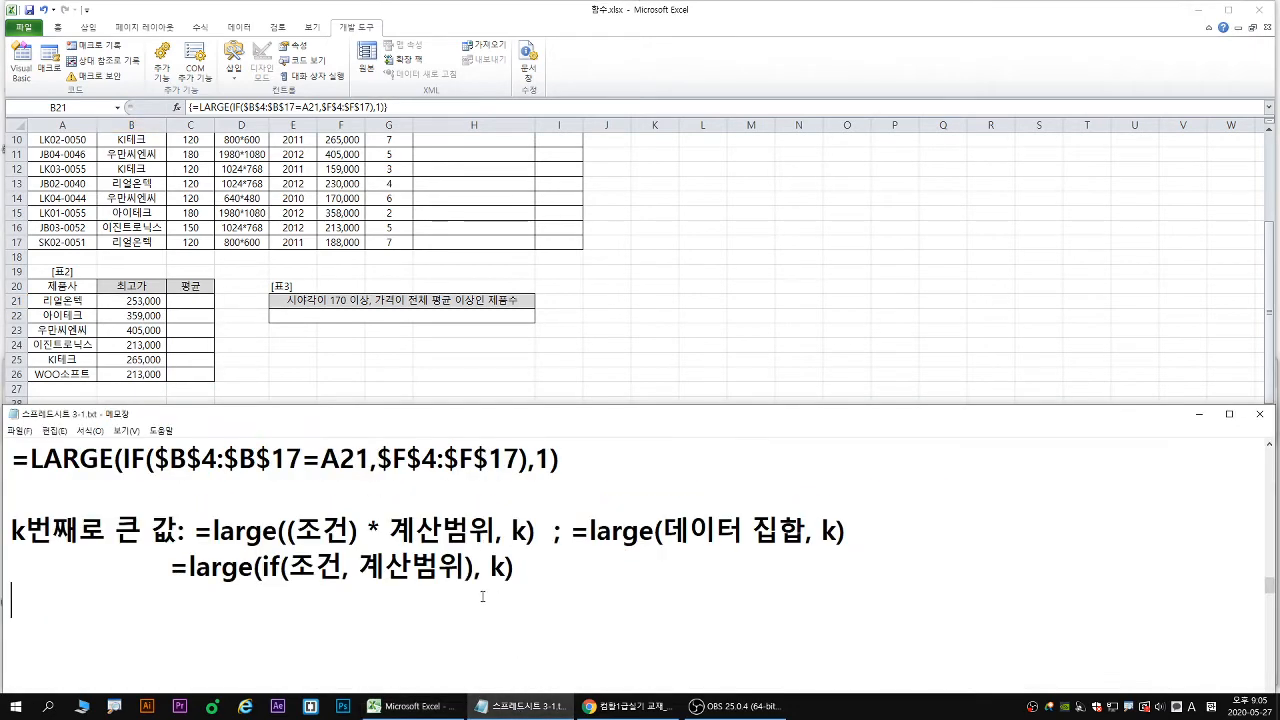
scroll(513, 624, "up", 5)
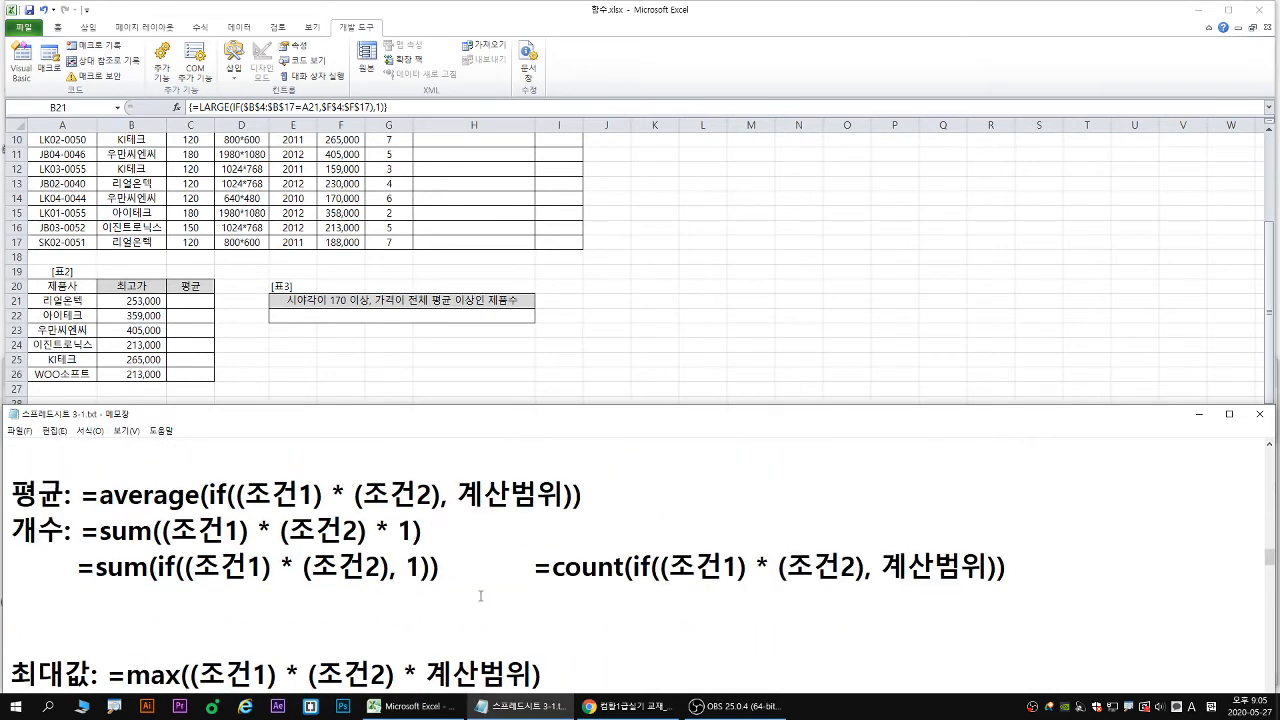
scroll(482, 596, "up", 1)
scroll(482, 596, "down", 1)
scroll(431, 566, "down", 1)
key("Right")
key("Right")
key("Right")
key("Right")
key("Right")
key("Right")
key("Right")
key("Right")
key("Right")
key("Right")
key("Right")
key("Right")
key("Right")
key("Right")
key("Right")
key("Right")
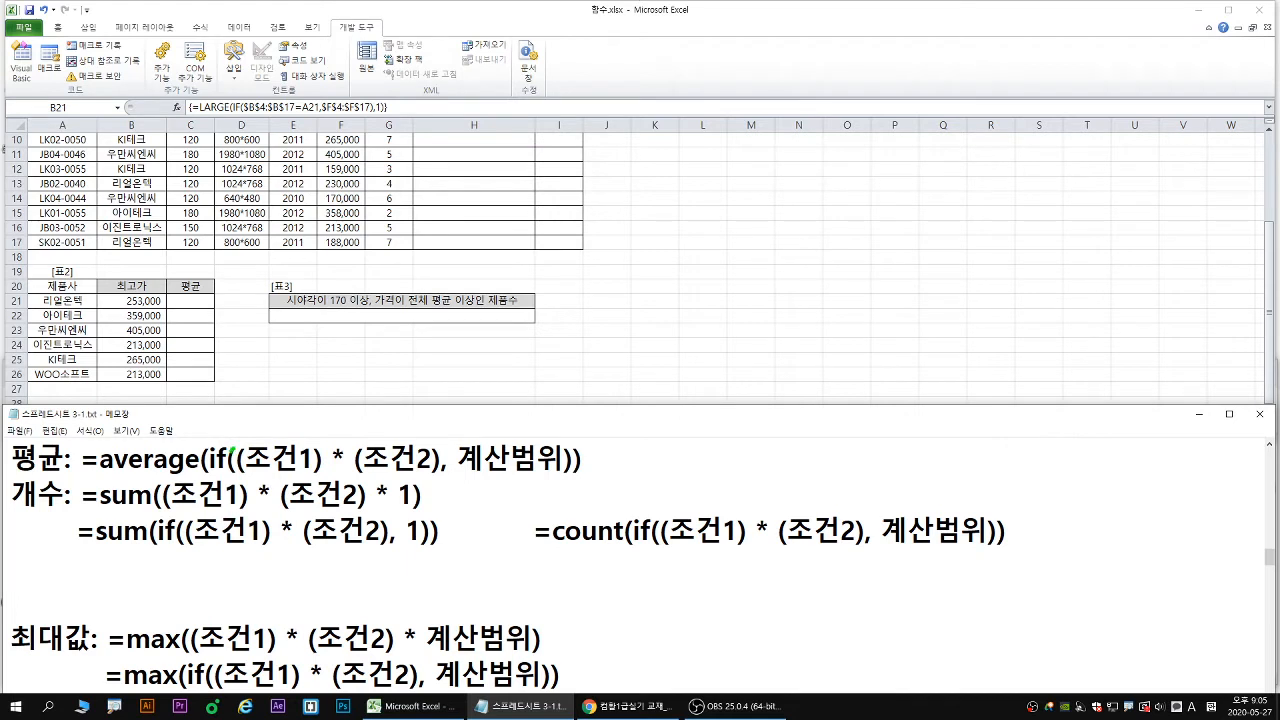
left_click_drag(229, 458, 232, 474)
mouse_move(240, 454)
left_mouse_down()
mouse_move(238, 469)
mouse_move(317, 473)
mouse_move(431, 473)
mouse_move(433, 456)
mouse_move(432, 472)
left_mouse_up()
key("Escape")
Extend the 평균 formula note with a third condition, * (조건3), before 계산범위, and switch back to the Excel sheet.
left_click_drag(331, 458, 441, 458)
key("ctrl+c")
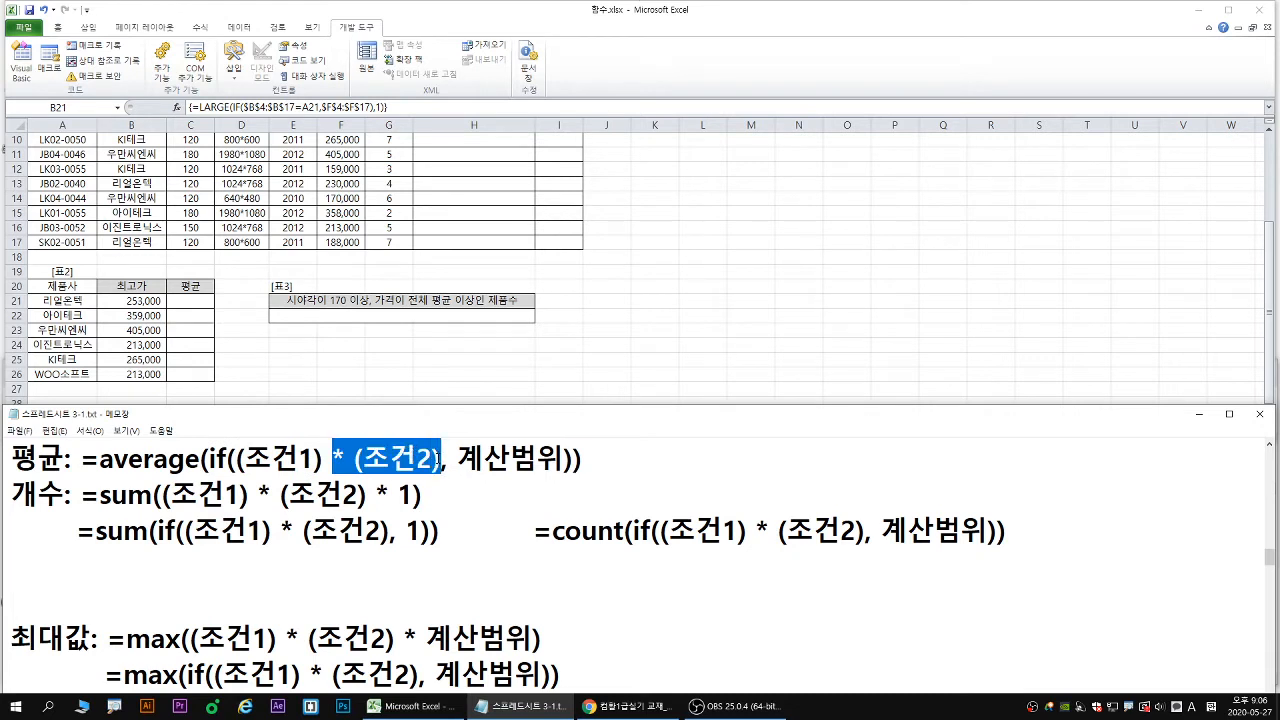
left_click(441, 458)
key("ctrl+v")
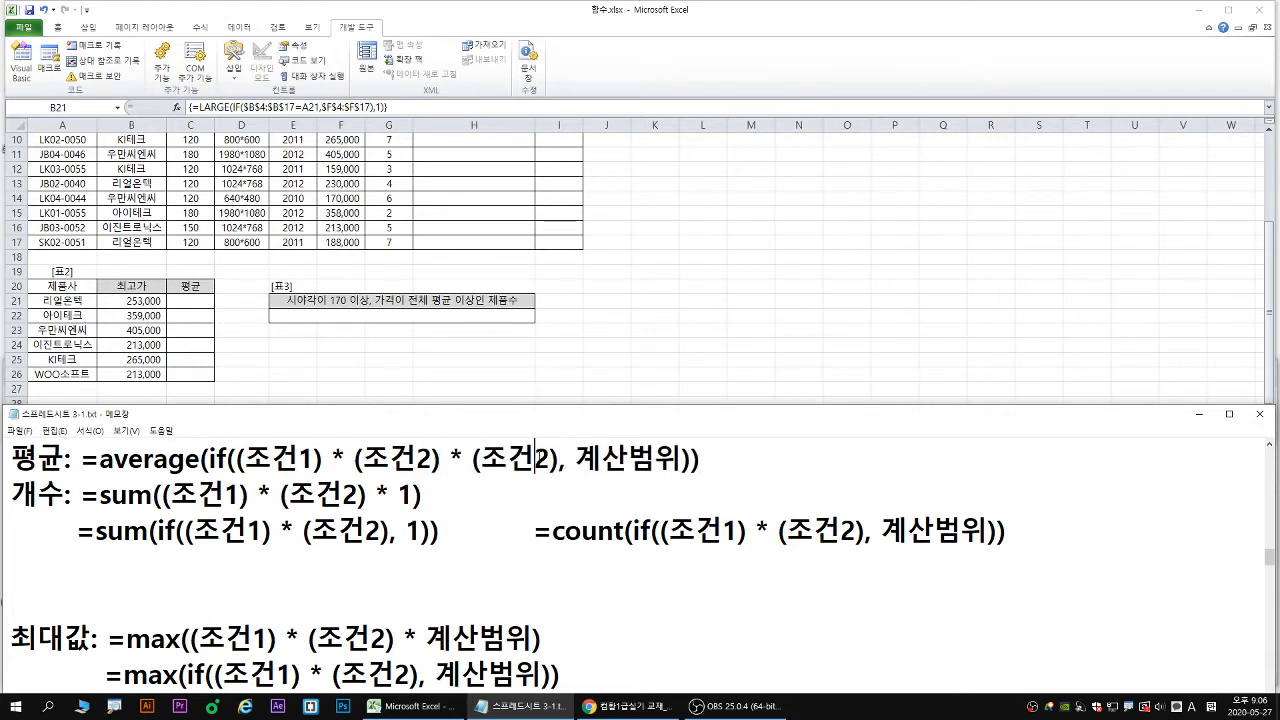
key("BackSpace")
type("3")
left_click_drag(78, 436, 708, 482)
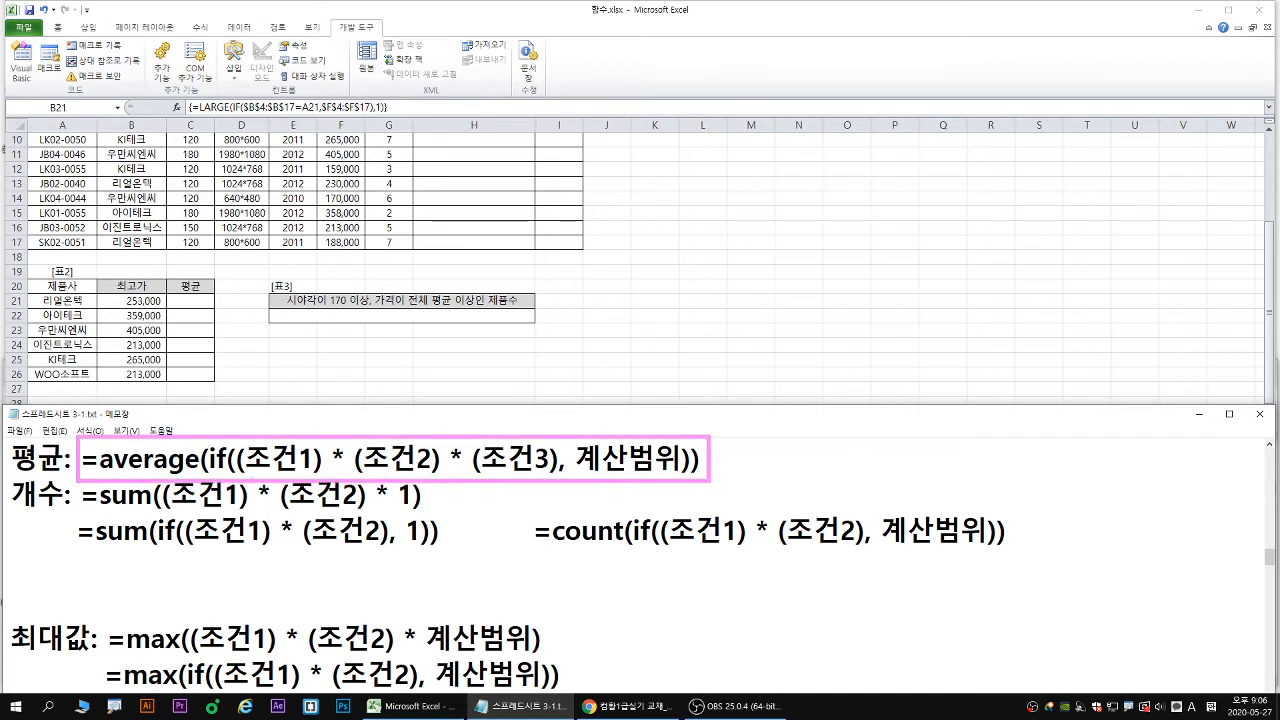
left_click_drag(231, 452, 231, 469)
mouse_move(240, 451)
left_mouse_down()
mouse_move(240, 469)
mouse_move(434, 474)
left_mouse_up()
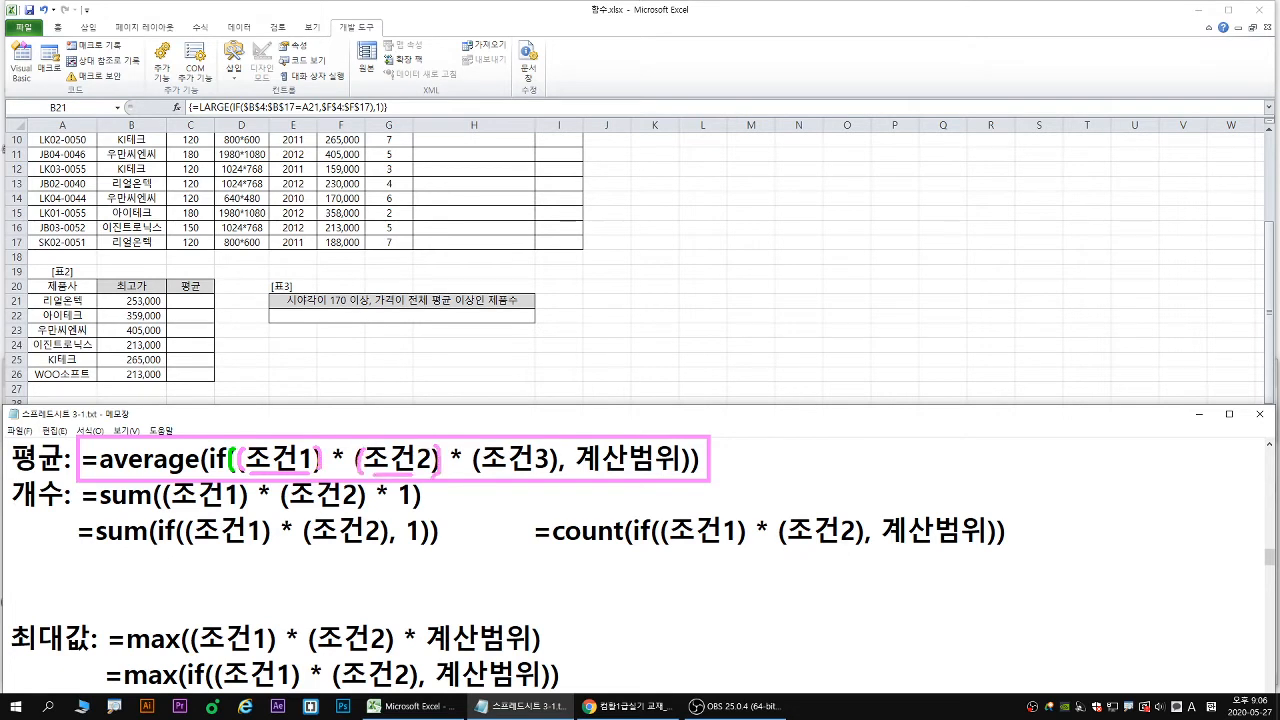
key("Escape")
left_click(186, 310)
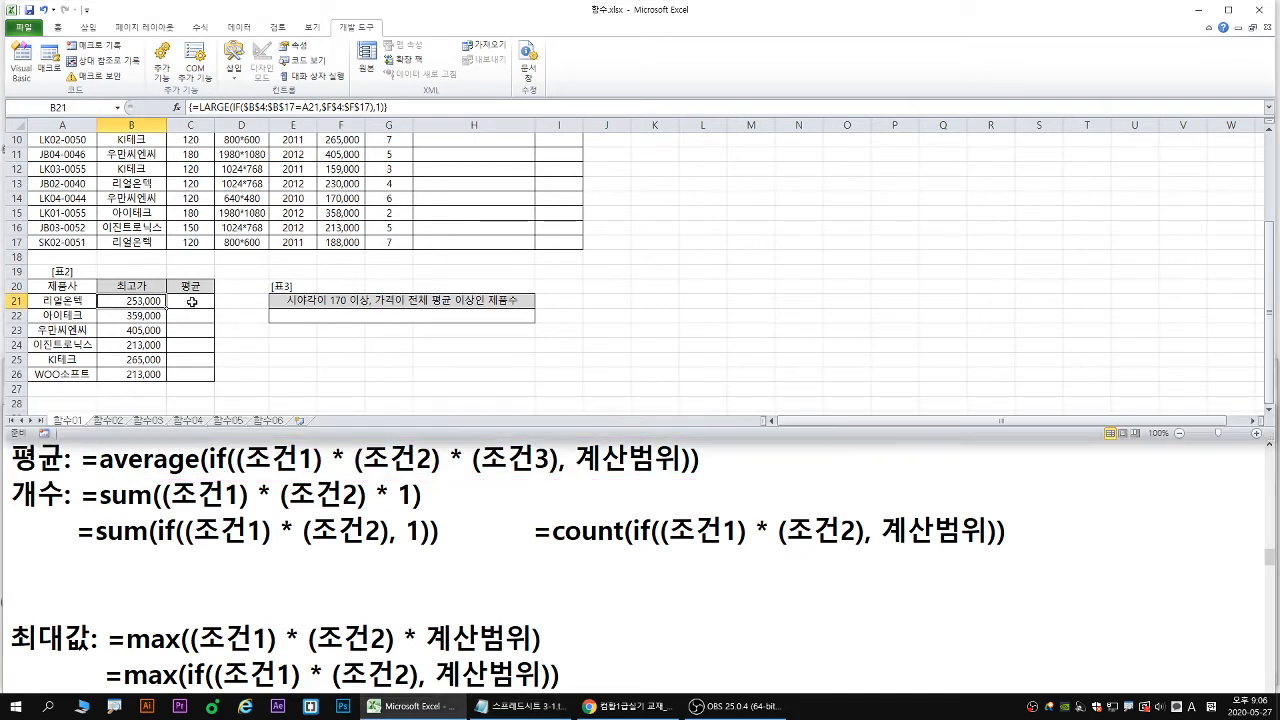
Start a formula in C21, the first cell of [표2]'s 평균 column, with AVERAGE and a nested IF.
left_click(192, 303)
type("=a")
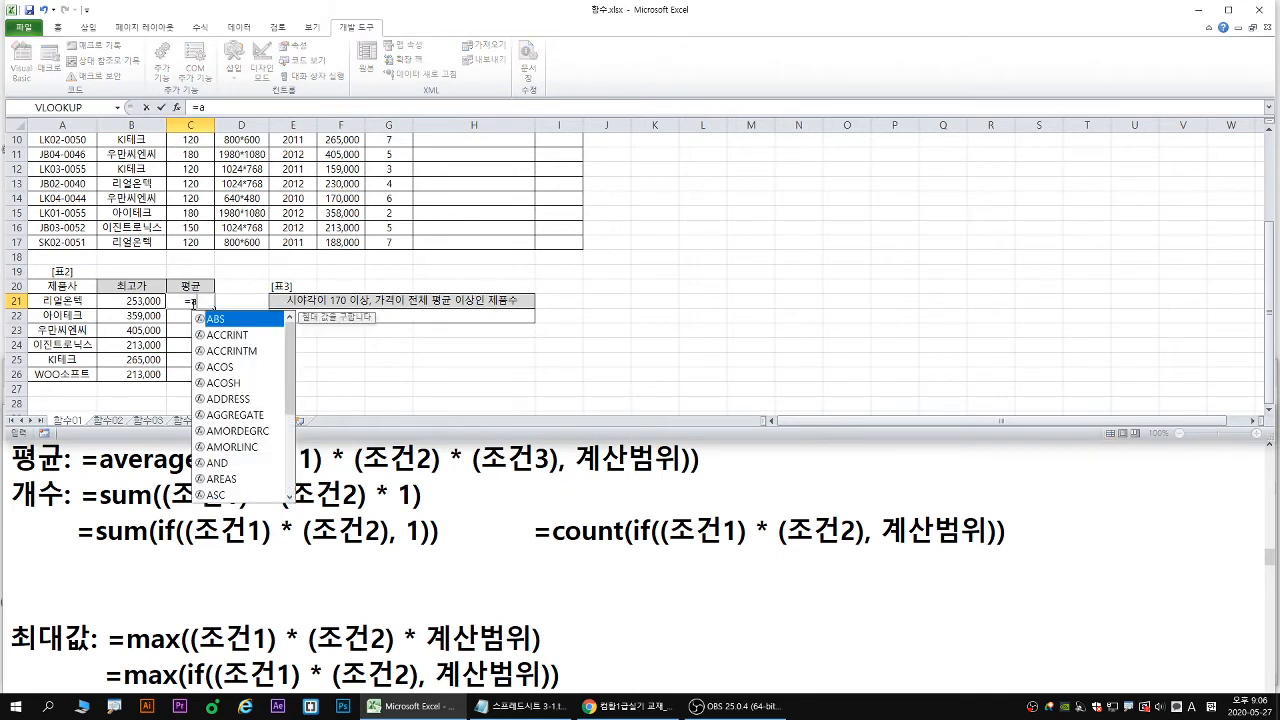
type("ver")
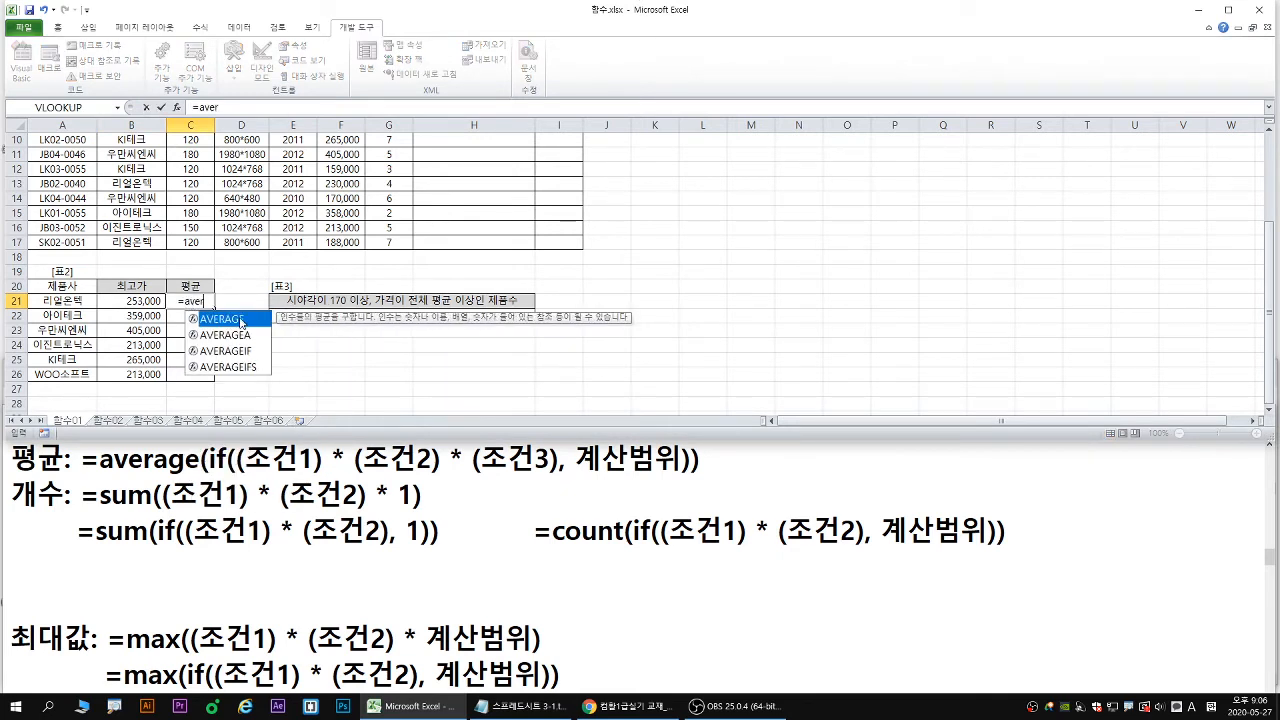
double_click(230, 319)
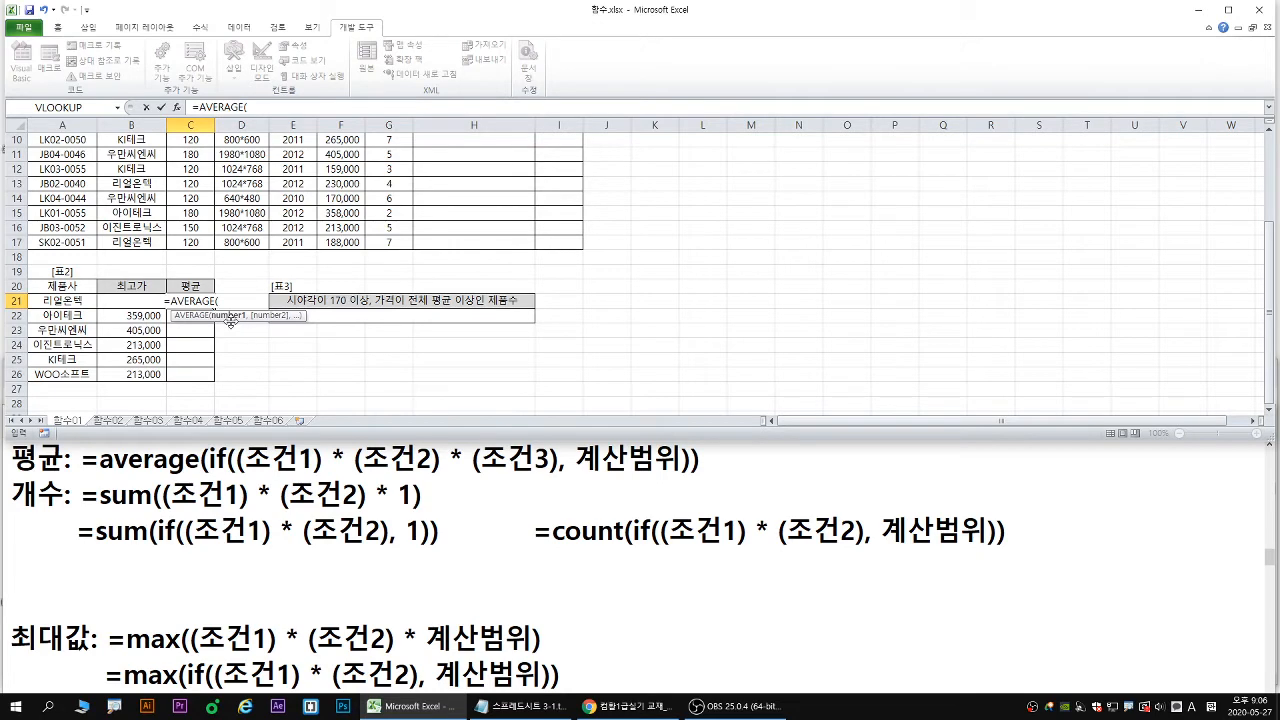
type("if")
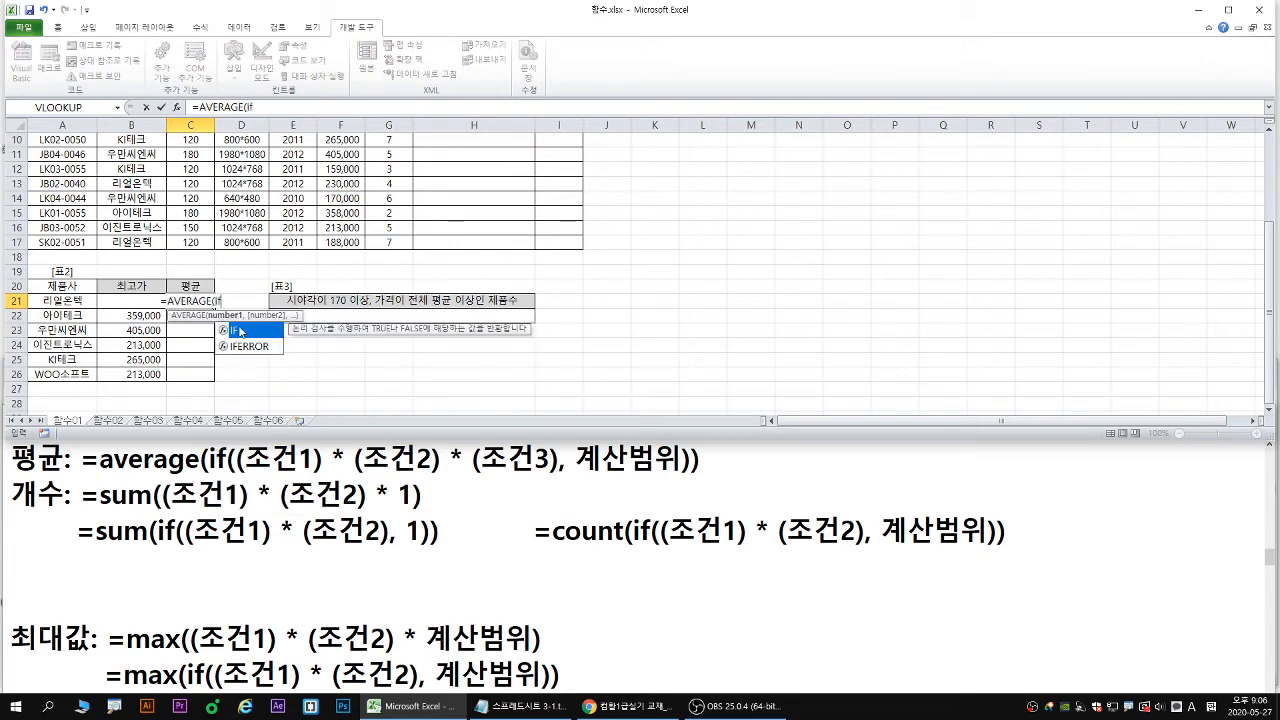
double_click(240, 331)
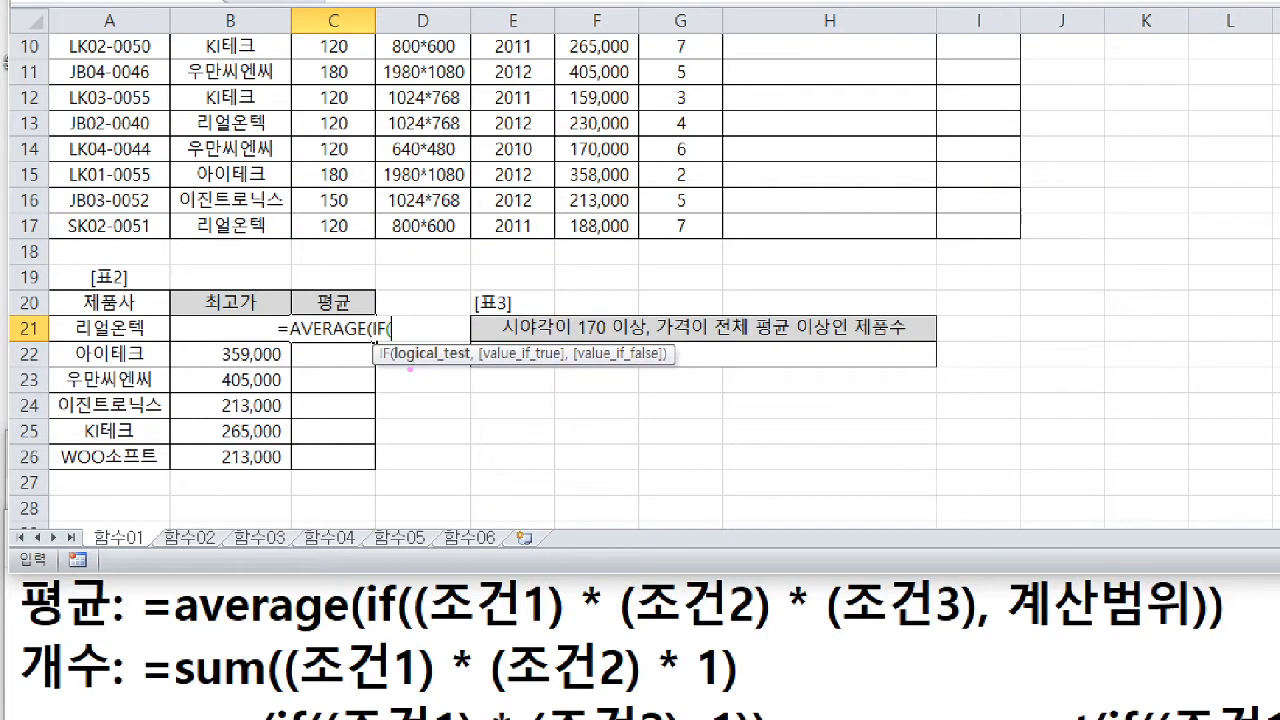
left_click_drag(396, 338, 450, 345)
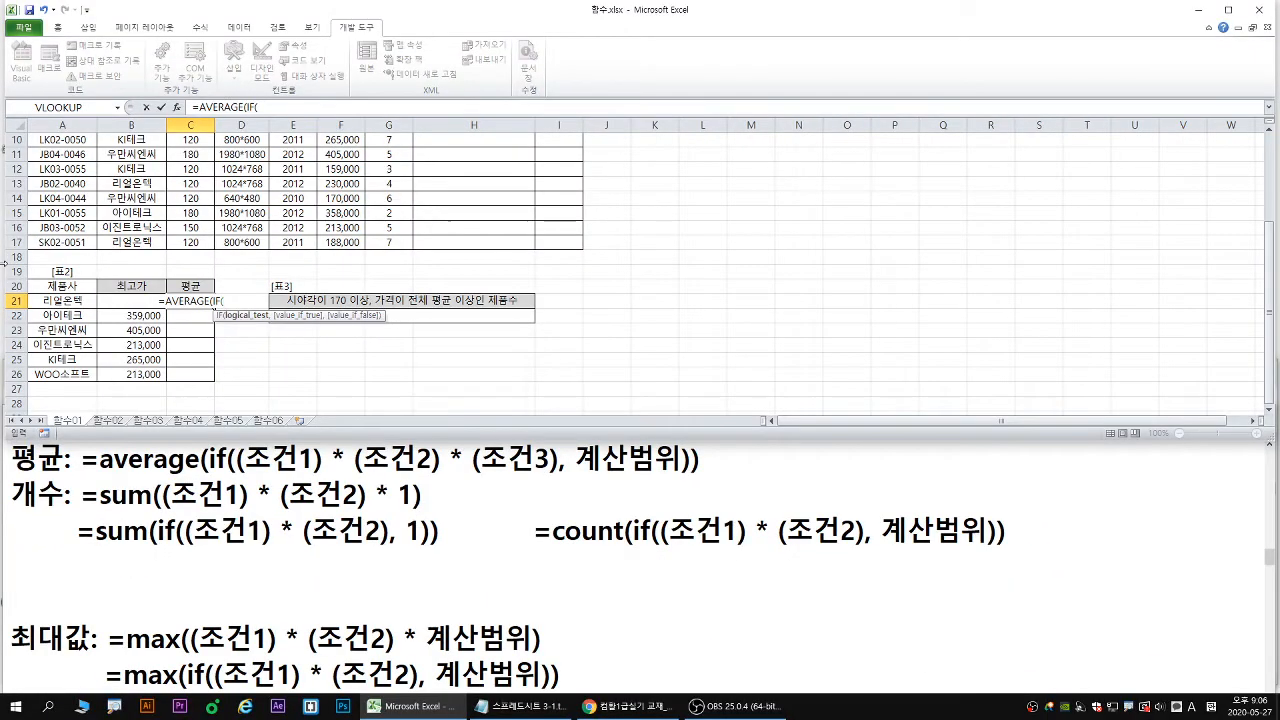
Add the first IF condition, ($B$4:$B$17=A21), matching the [표1] manufacturers to the one in A21 with an absolute range.
type("(")
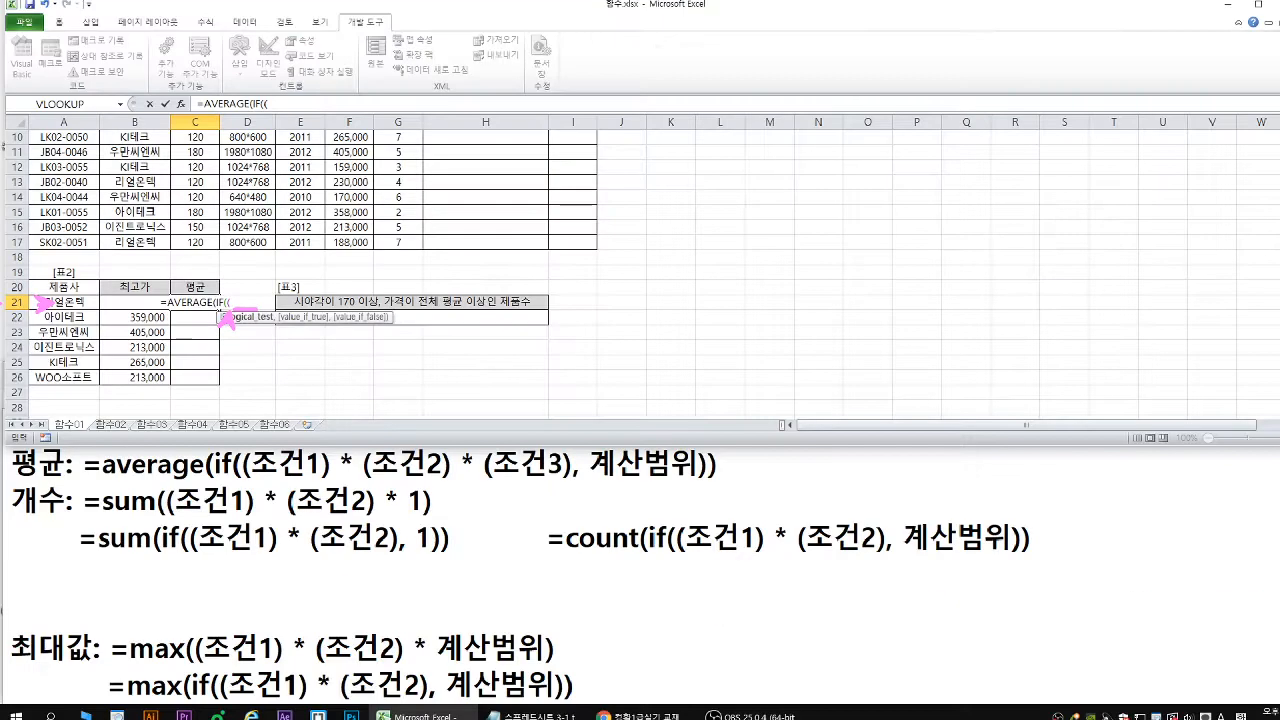
scroll(193, 220, "up", 2)
scroll(193, 220, "up", 1)
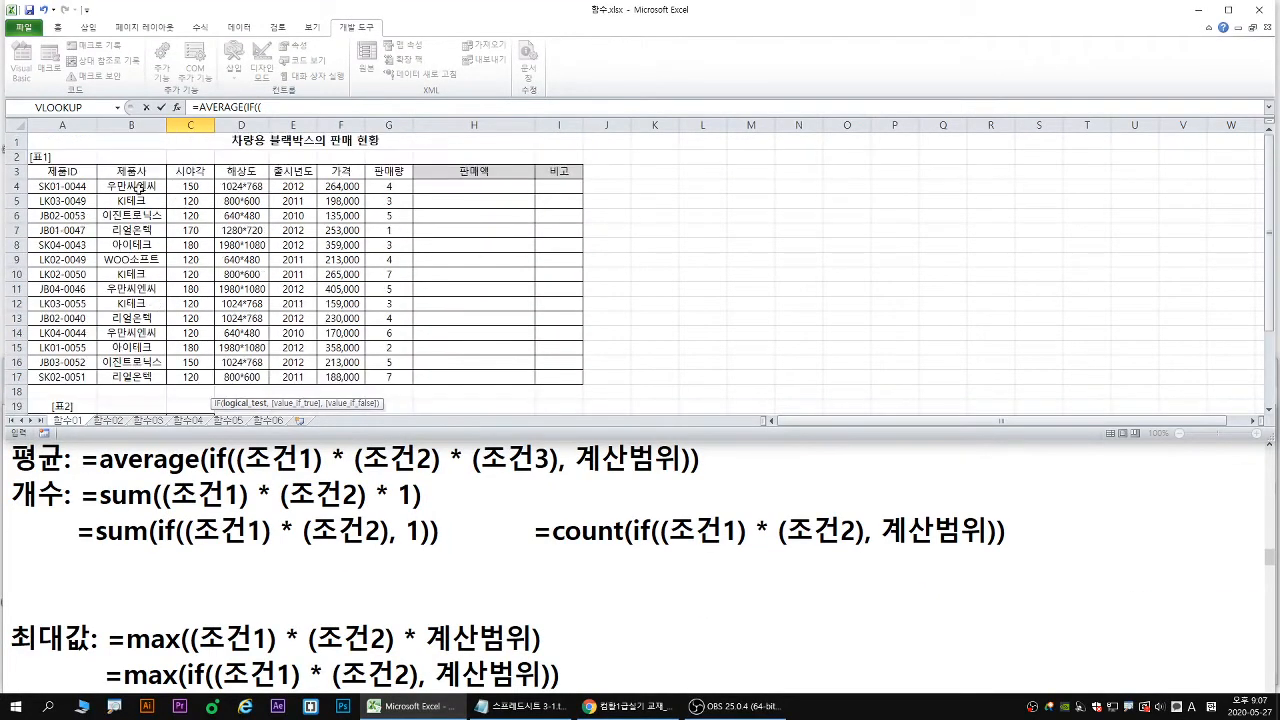
left_click_drag(116, 186, 136, 379)
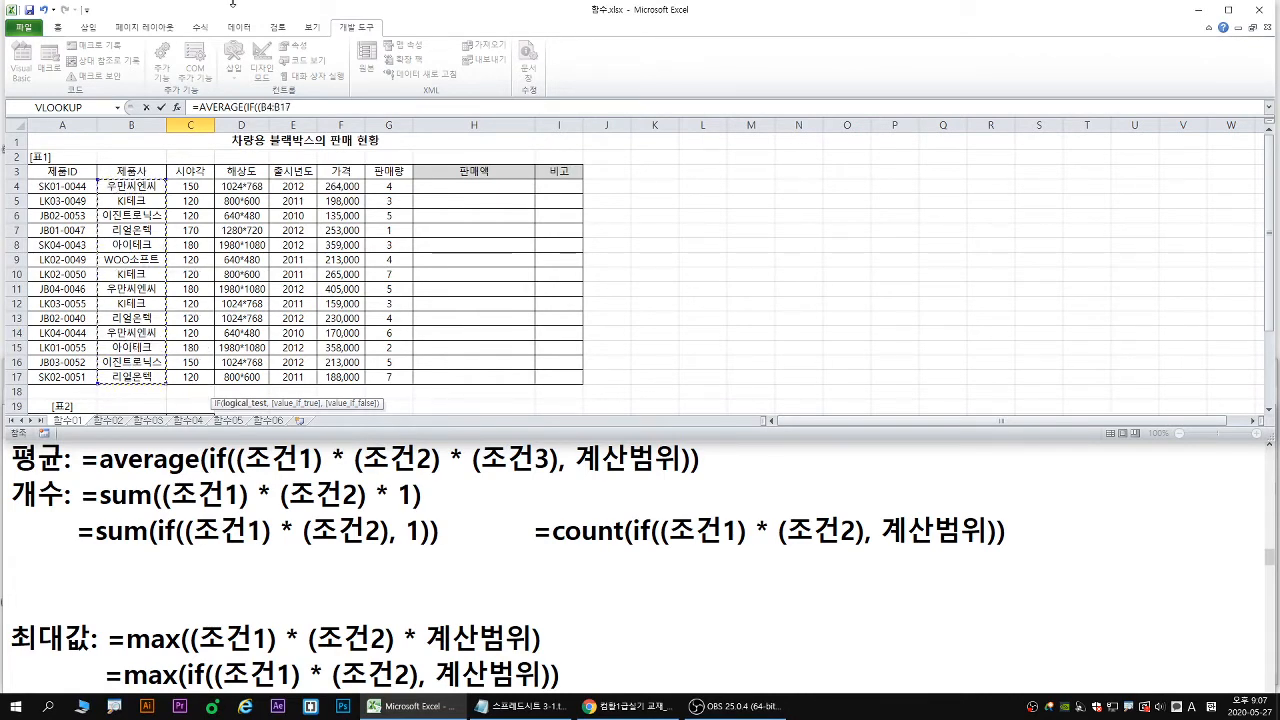
double_click(251, 8)
key("F4")
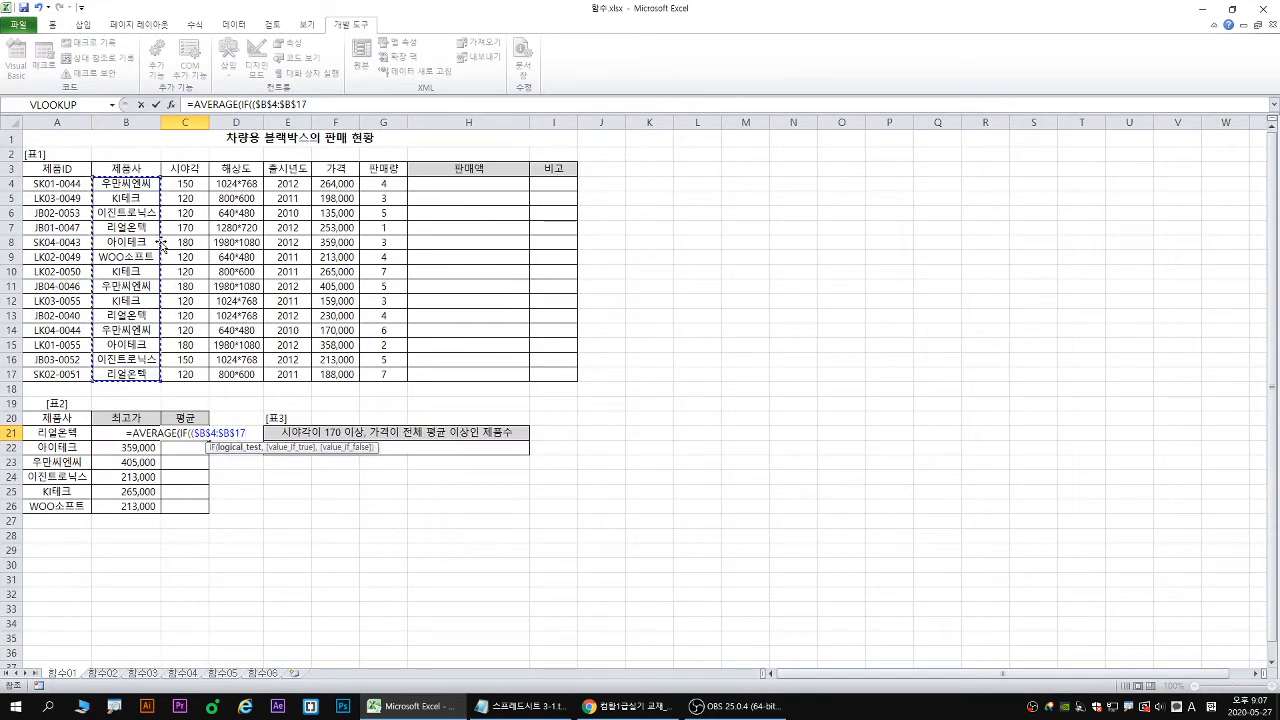
type("=")
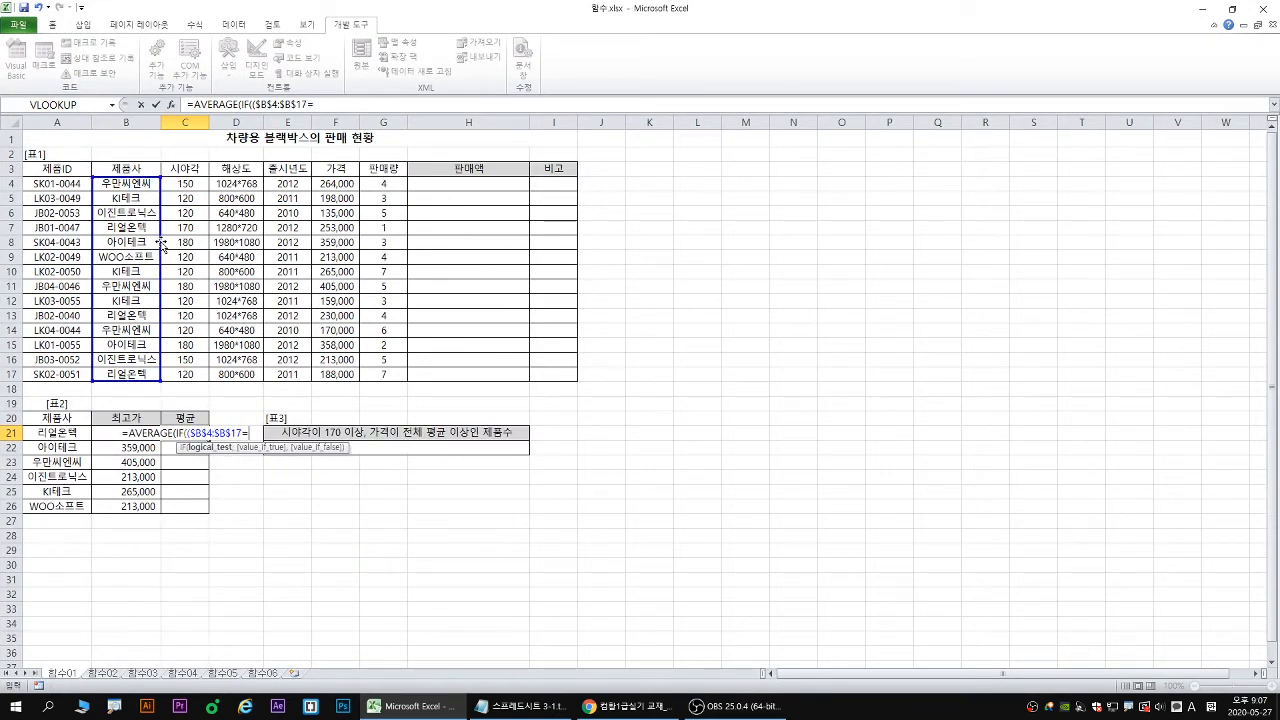
left_click(55, 434)
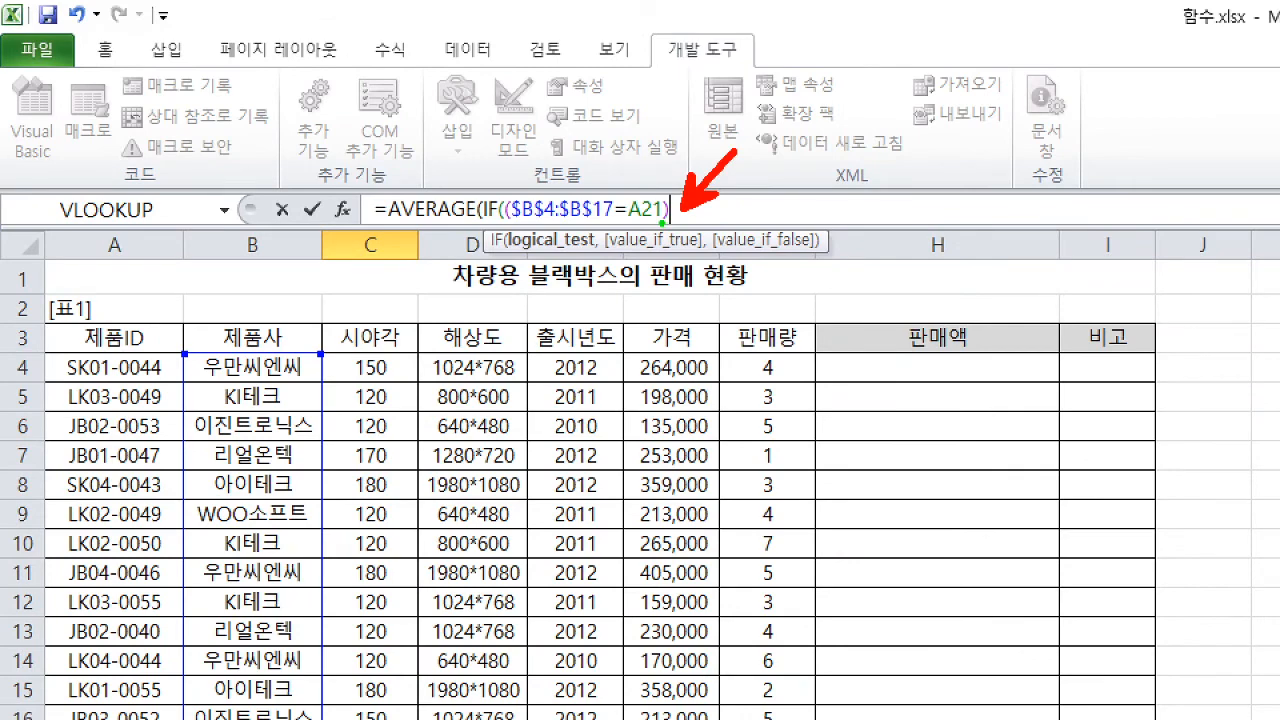
left_click_drag(662, 223, 519, 227)
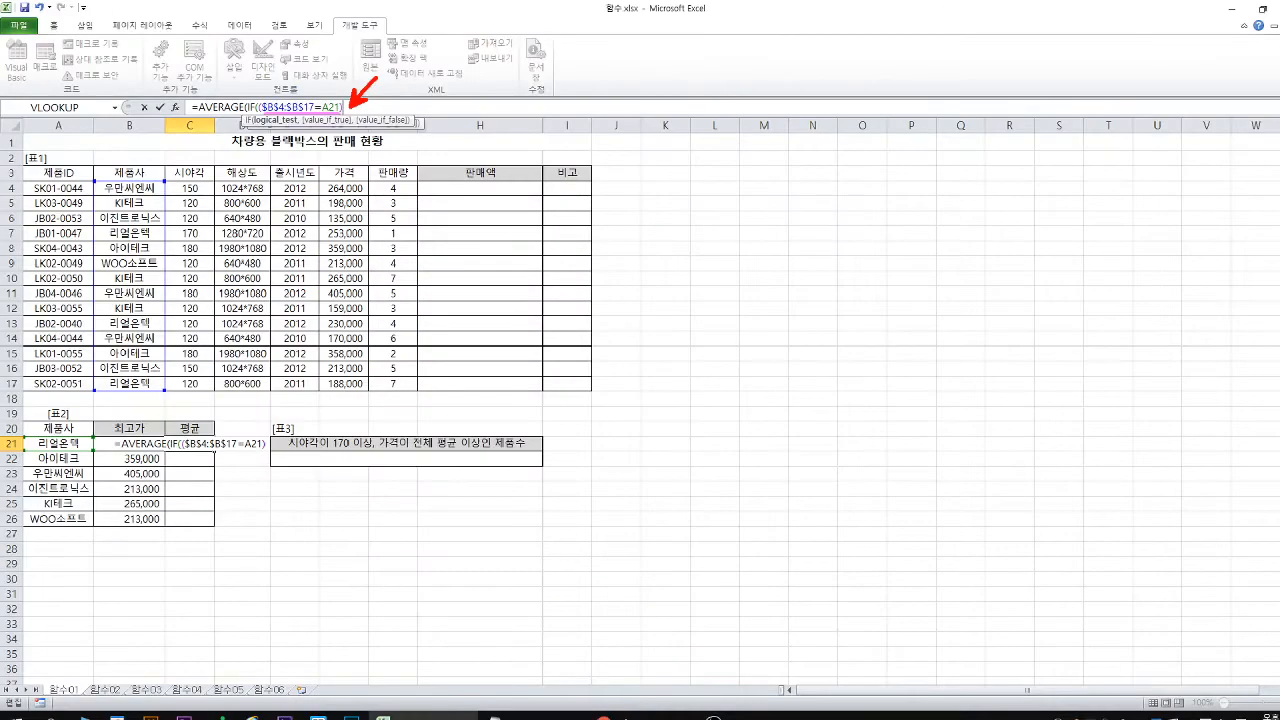
Multiply by a second condition, ($F$4:$F$17>200000), using the 가격 column as an absolute range.
type("*(")
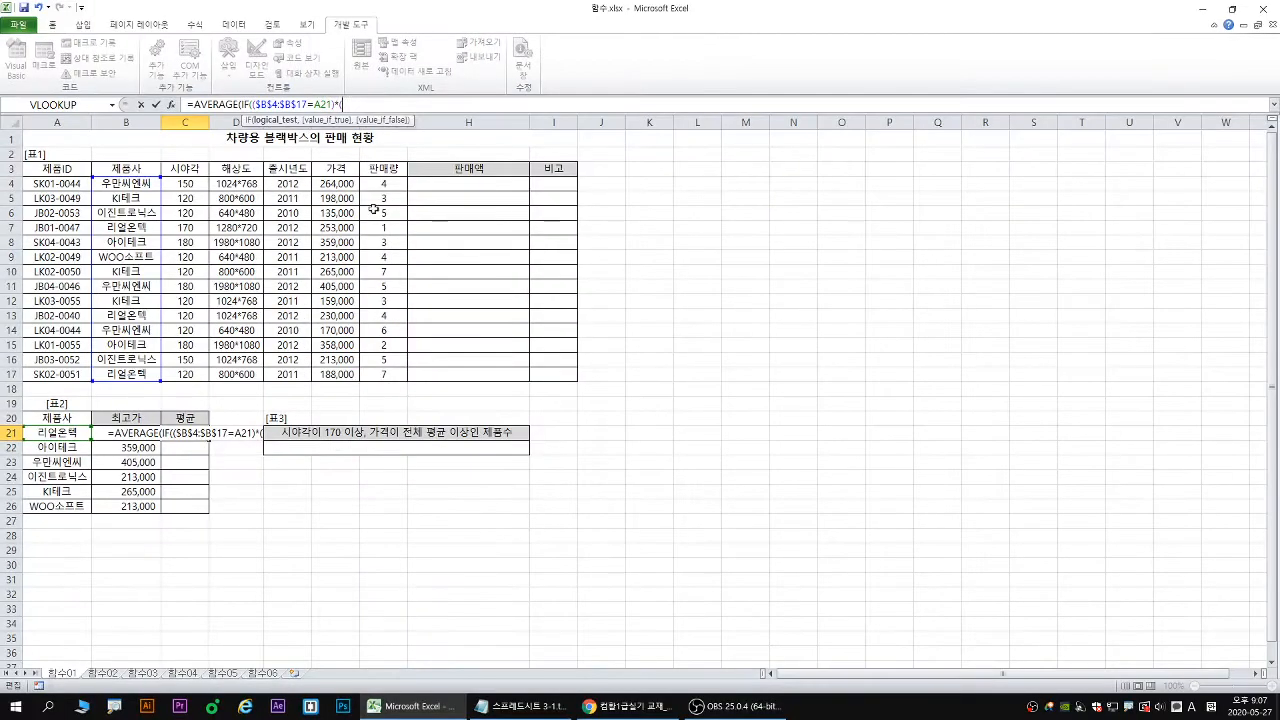
left_click_drag(344, 188, 342, 374)
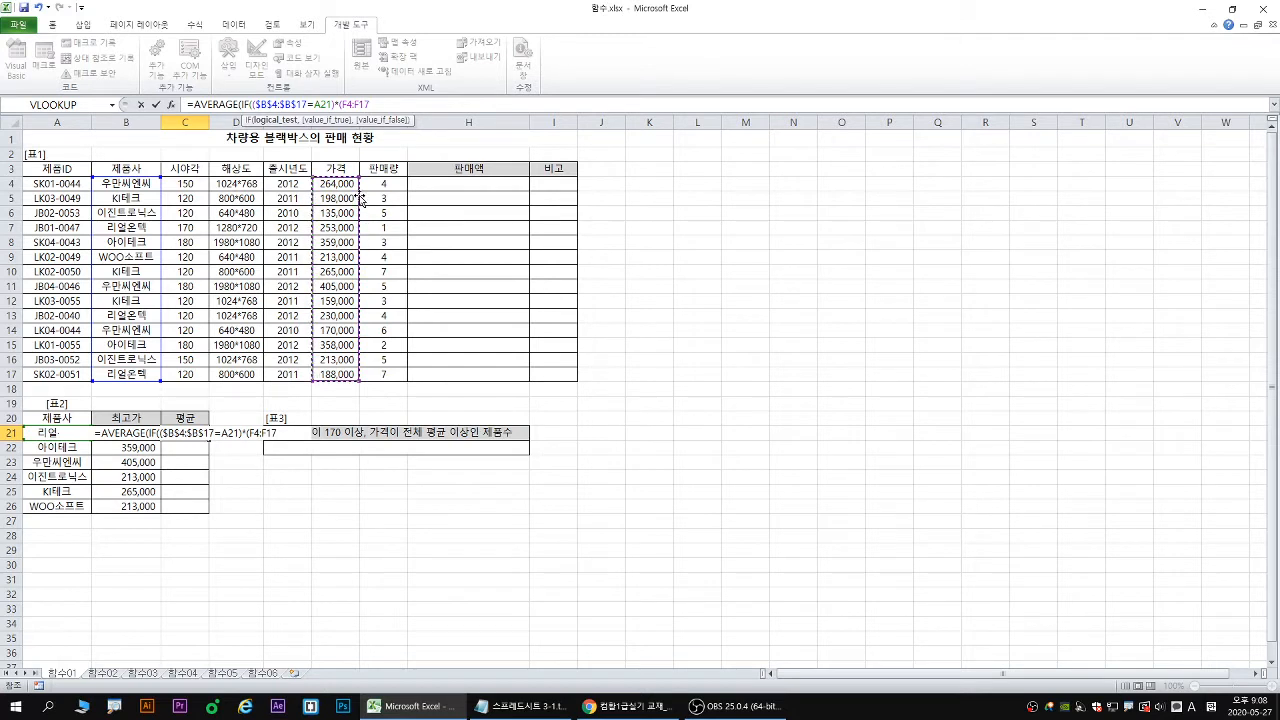
key("F4")
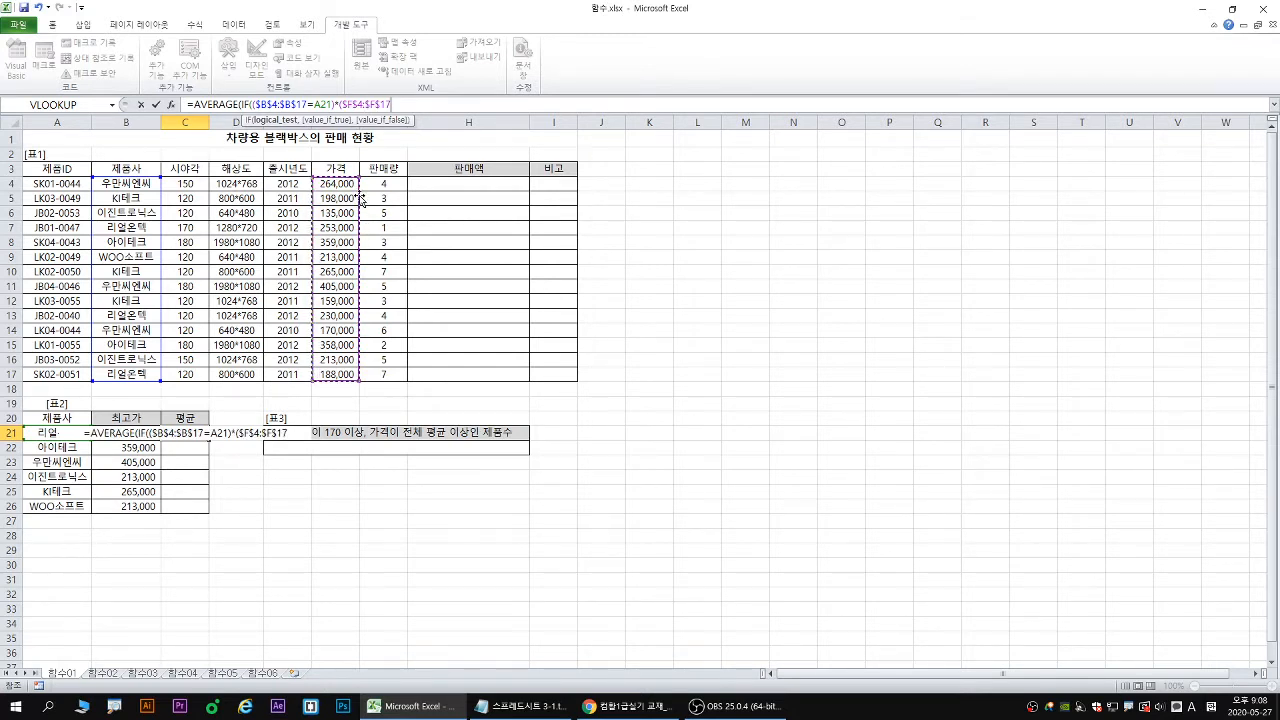
type(">")
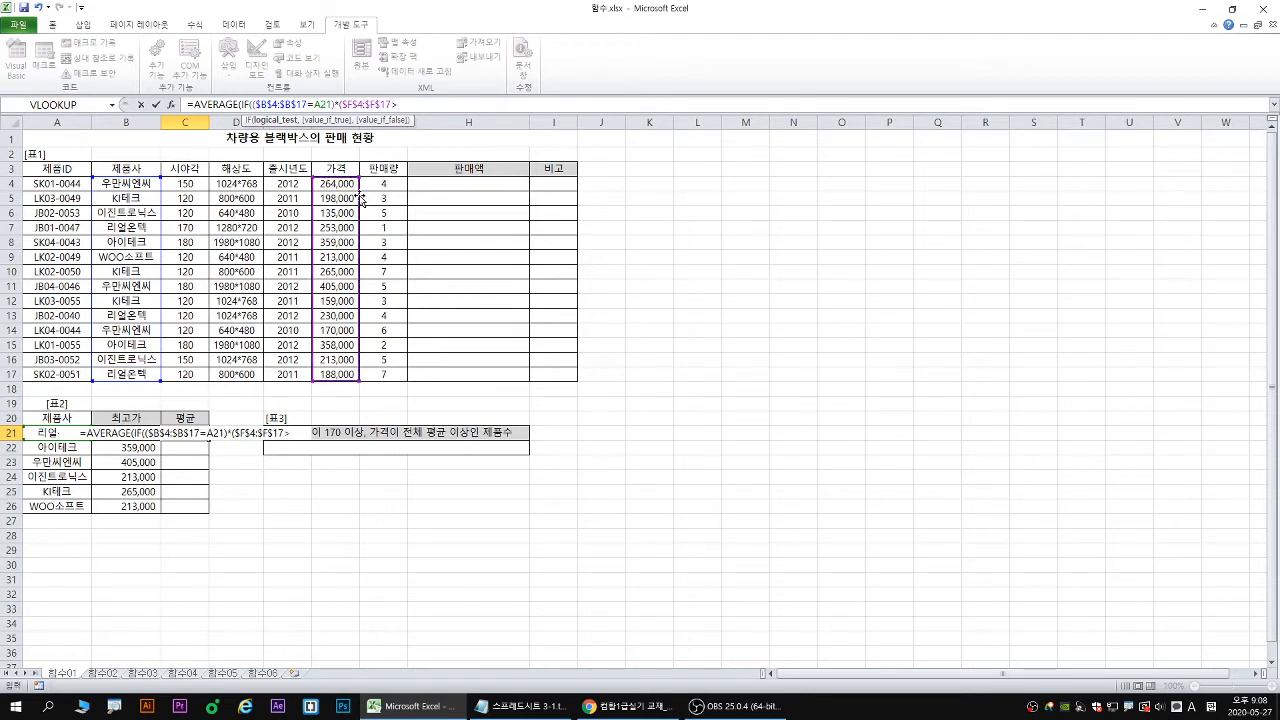
type("200000")
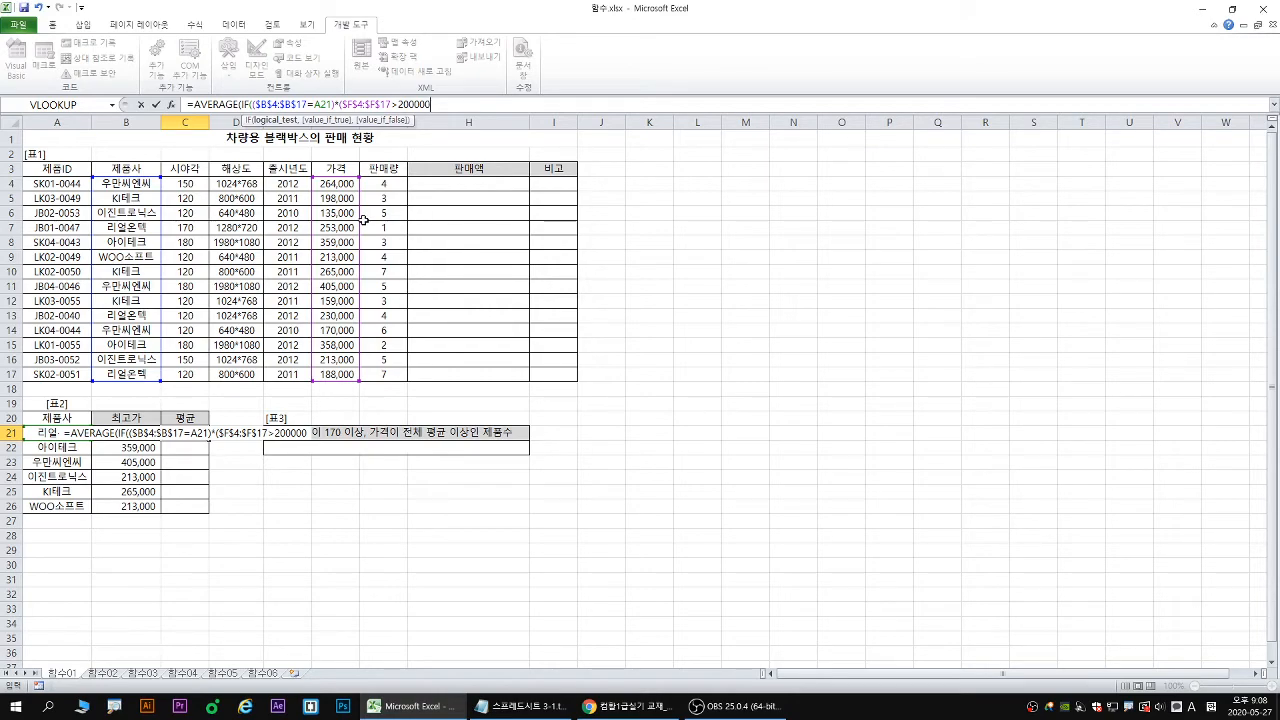
type(")")
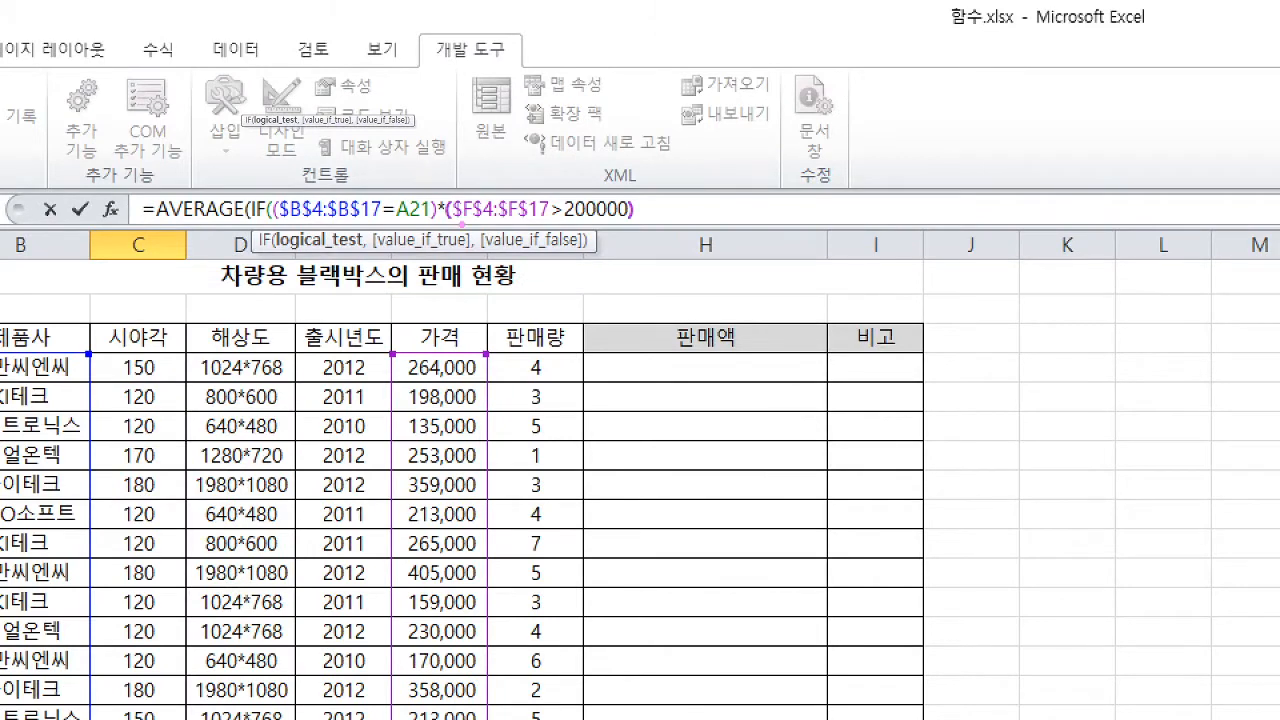
mouse_move(462, 224)
left_mouse_down()
mouse_move(630, 225)
mouse_move(674, 204)
mouse_move(655, 226)
mouse_move(672, 224)
left_mouse_up()
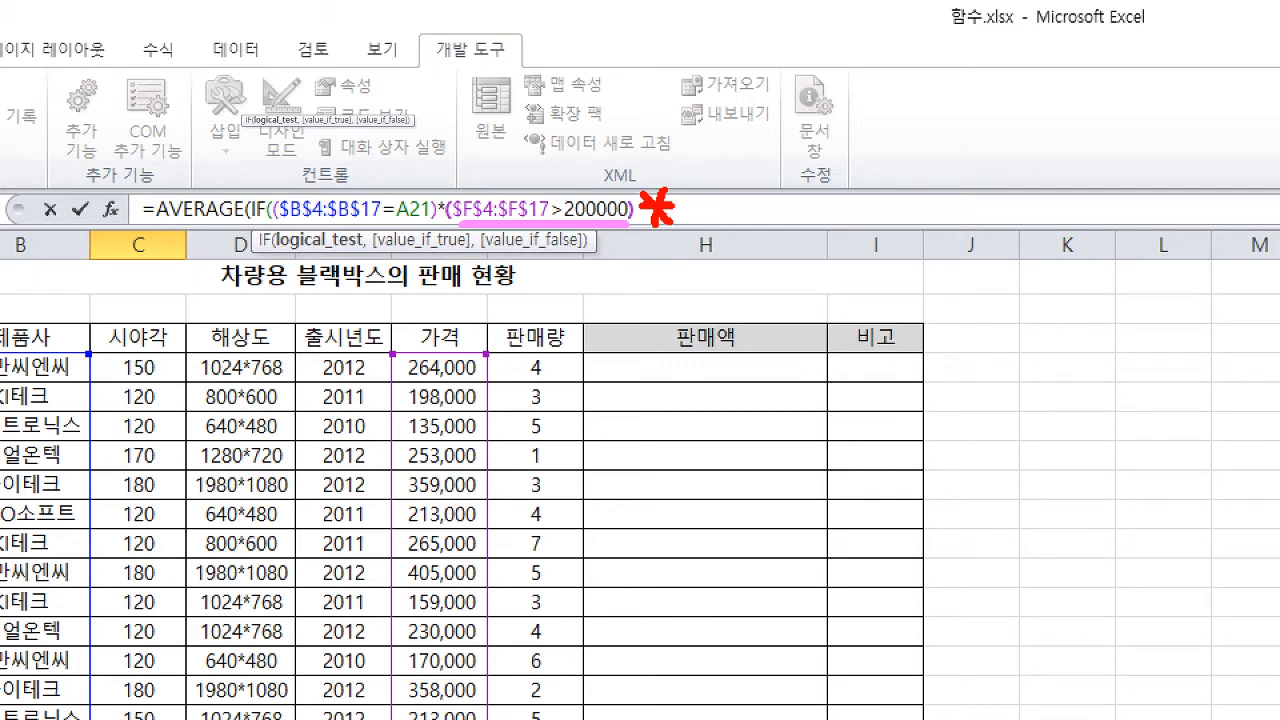
mouse_move(690, 186)
left_mouse_down()
mouse_move(694, 232)
mouse_move(790, 211)
mouse_move(800, 232)
left_mouse_up()
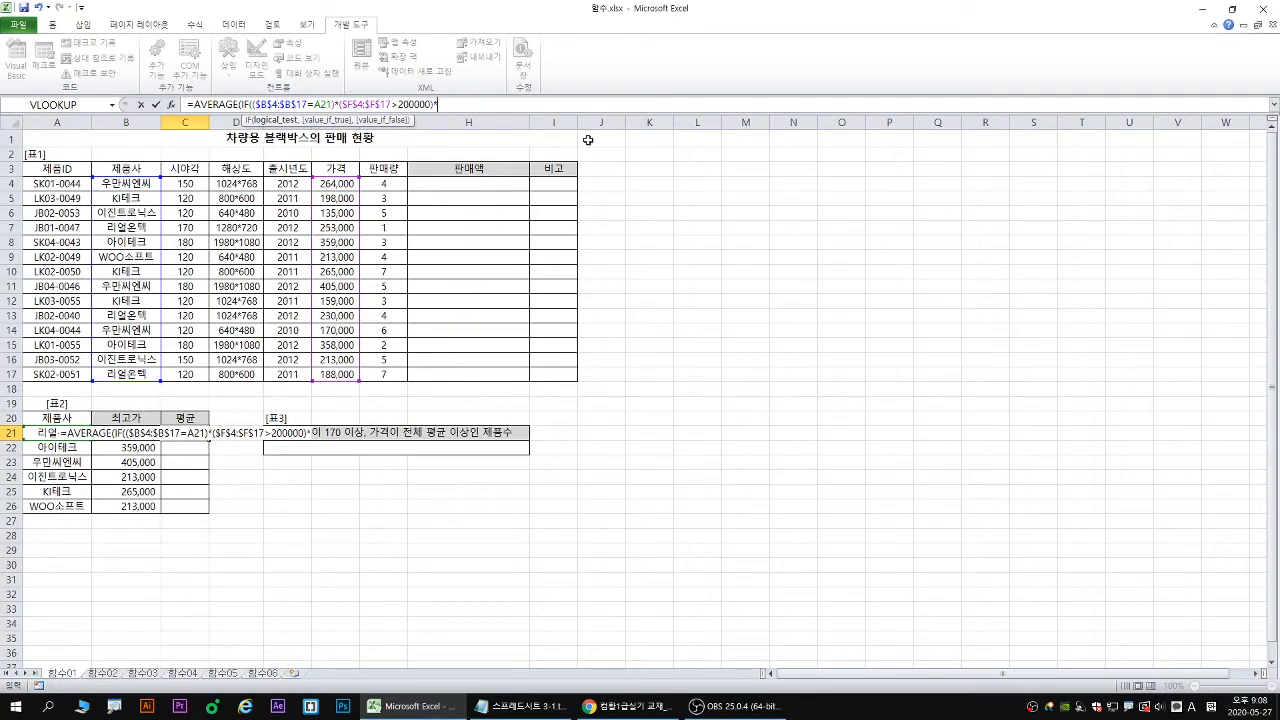
Multiply by a third condition, ($F$4:$F$17<=400000), to cap the prices included in the average.
type("(")
left_click_drag(334, 181, 340, 374)
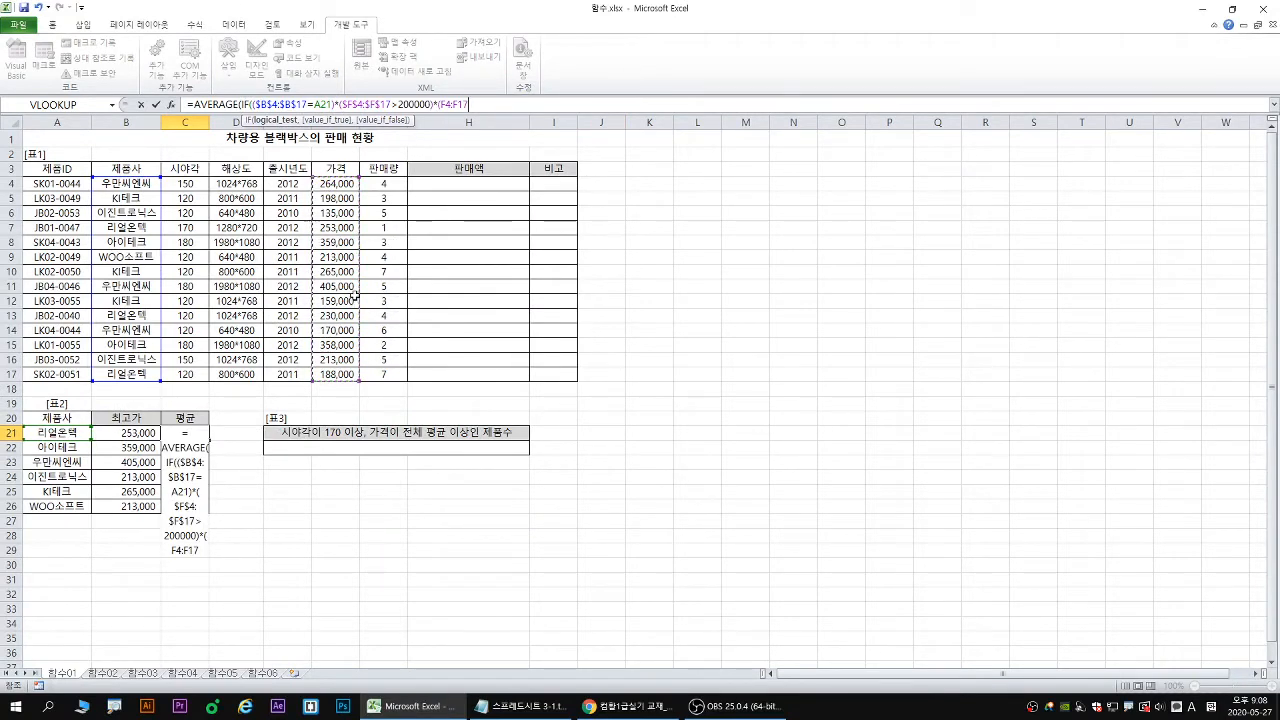
key("F4")
type("<")
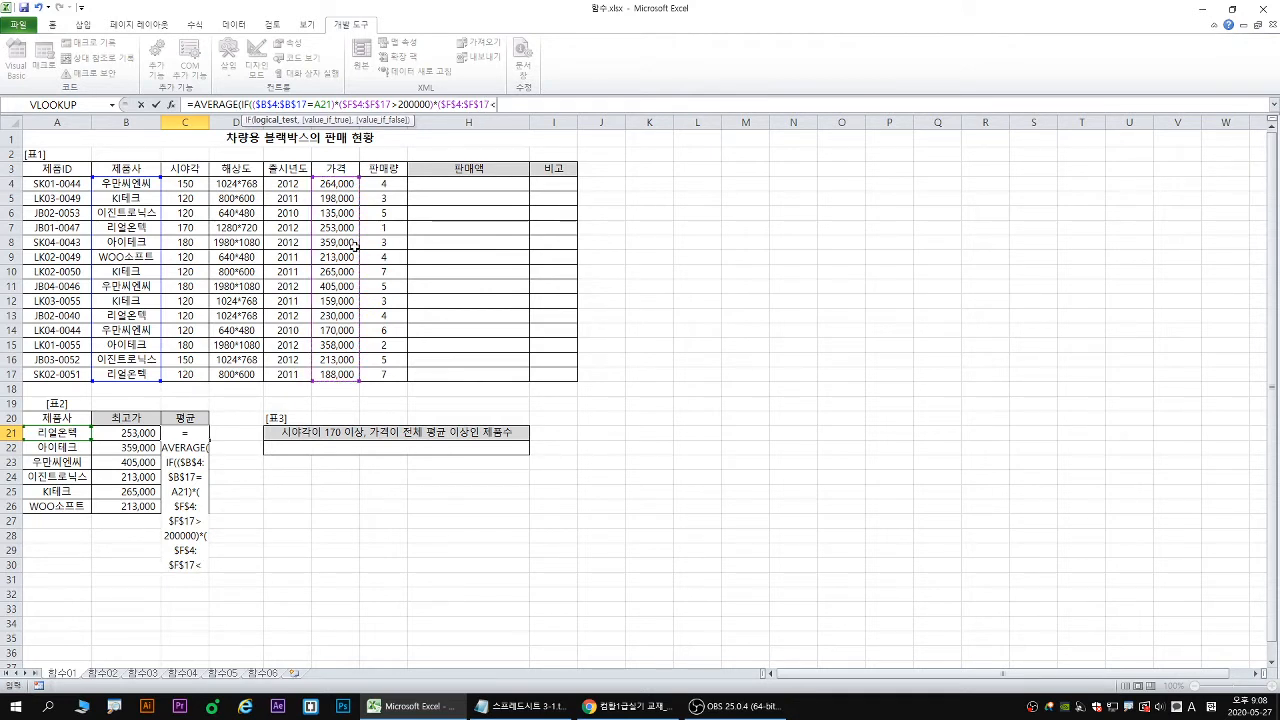
type("=400000)")
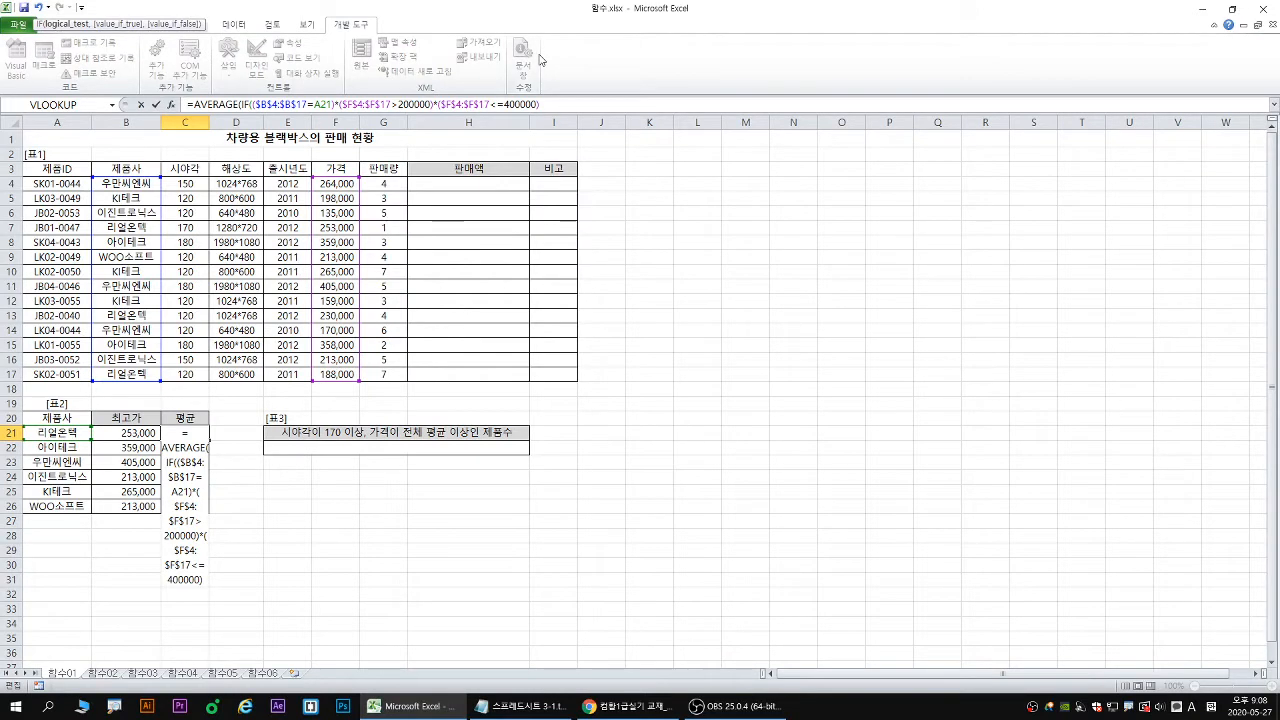
Supply the absolute 가격 range $F$4:$F$17 as the IF function's value-if-true argument.
type(",")
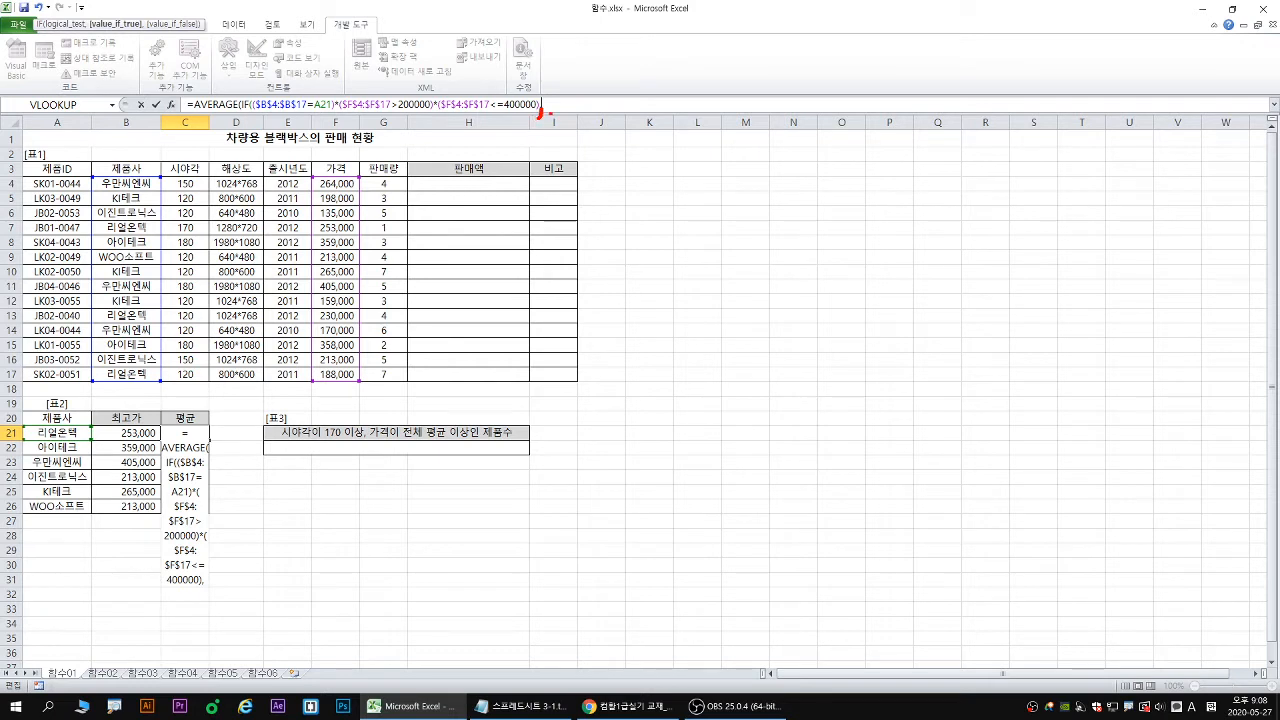
type("b")
left_click_drag(550, 113, 602, 112)
left_click_drag(192, 113, 240, 113)
mouse_move(313, 176)
left_mouse_down()
mouse_move(360, 422)
mouse_move(362, 382)
left_mouse_up()
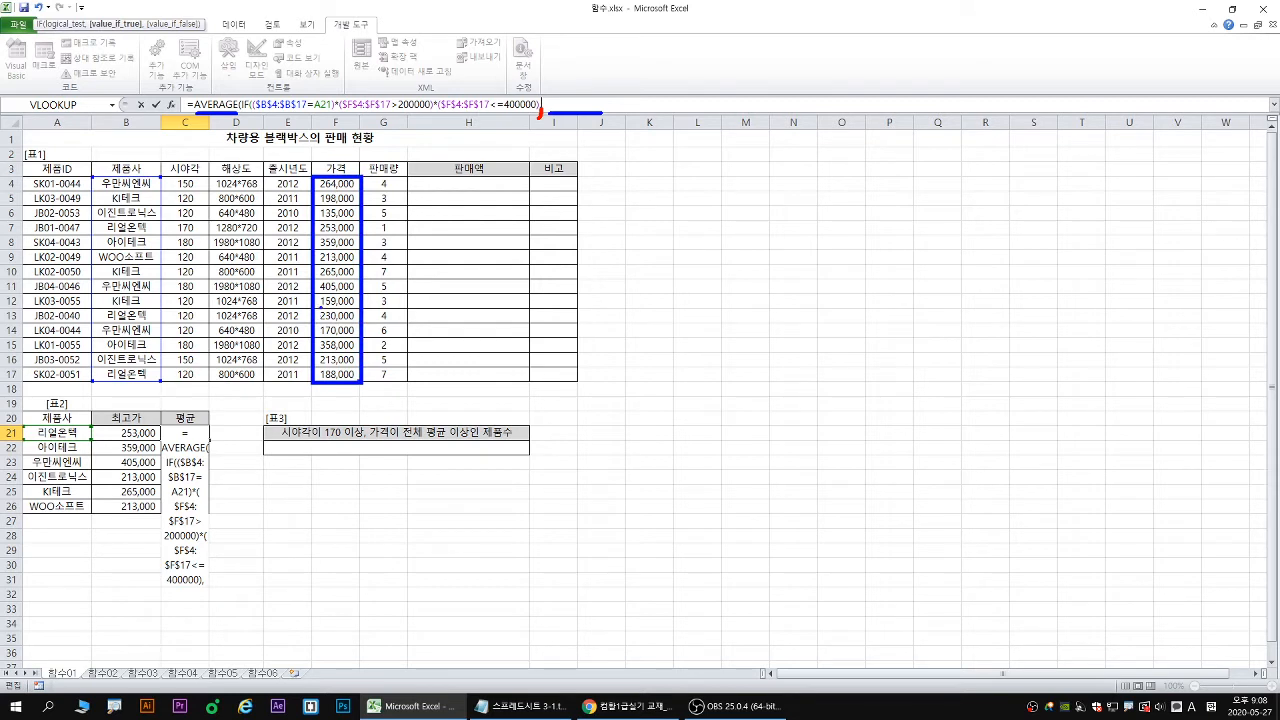
key("Escape")
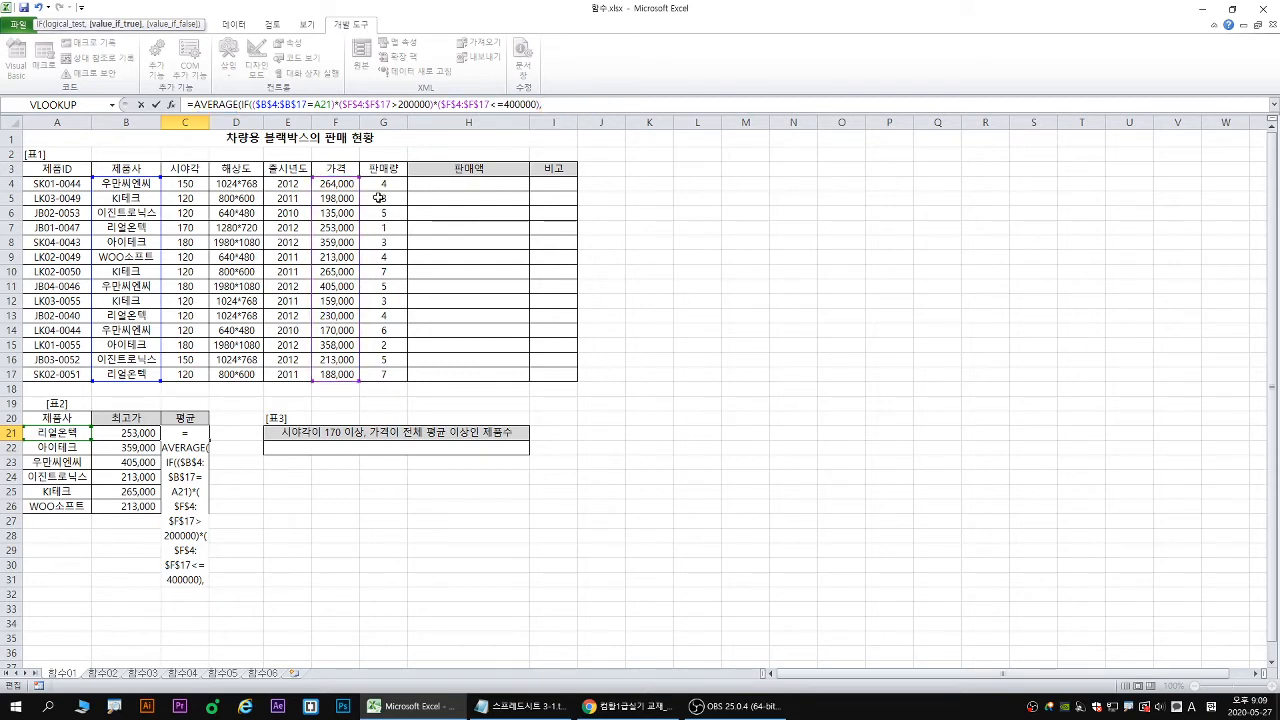
left_click_drag(330, 184, 332, 374)
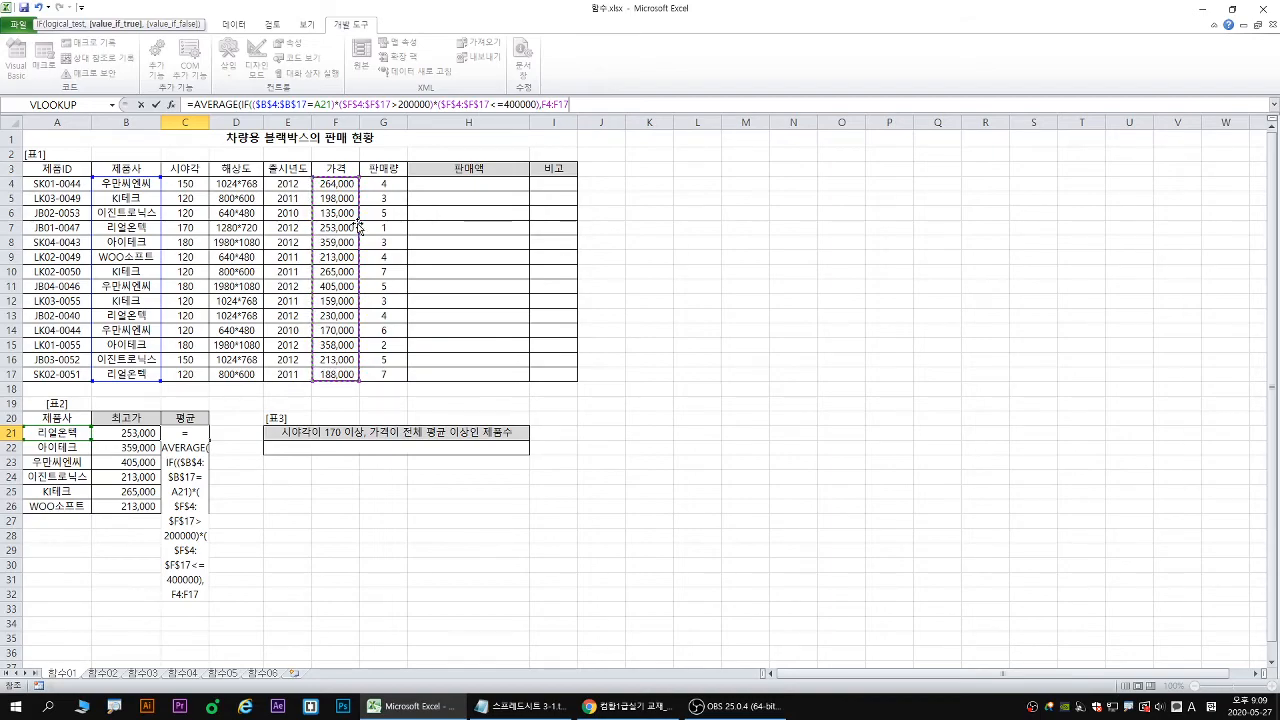
key("F4")
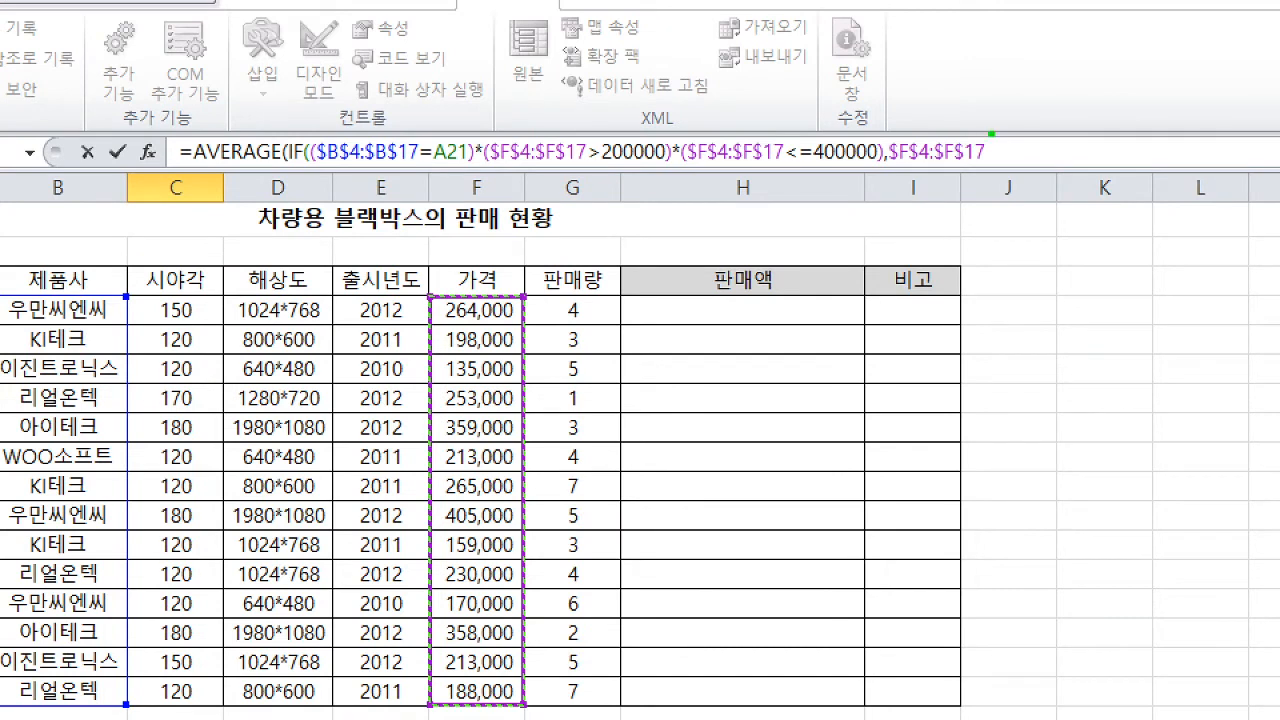
left_click_drag(990, 133, 986, 170)
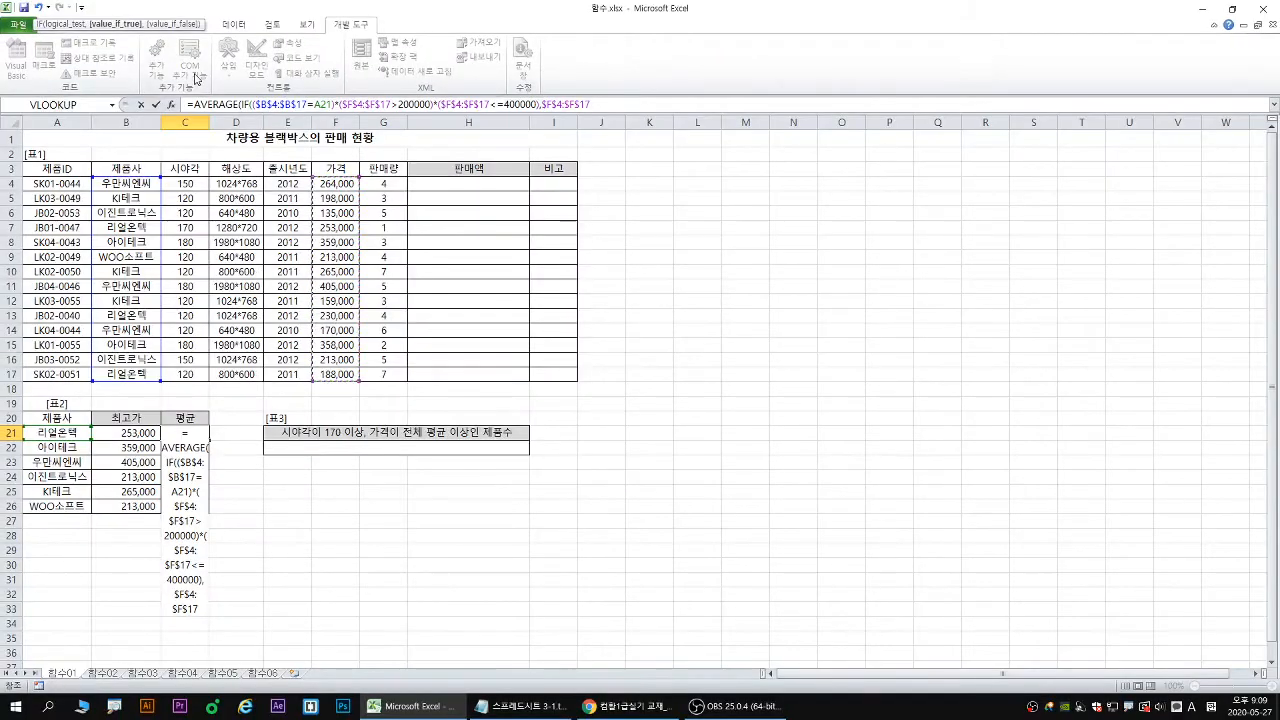
Close both functions, enter the C21 formula as an array formula, and fill it down through C26.
type(")")
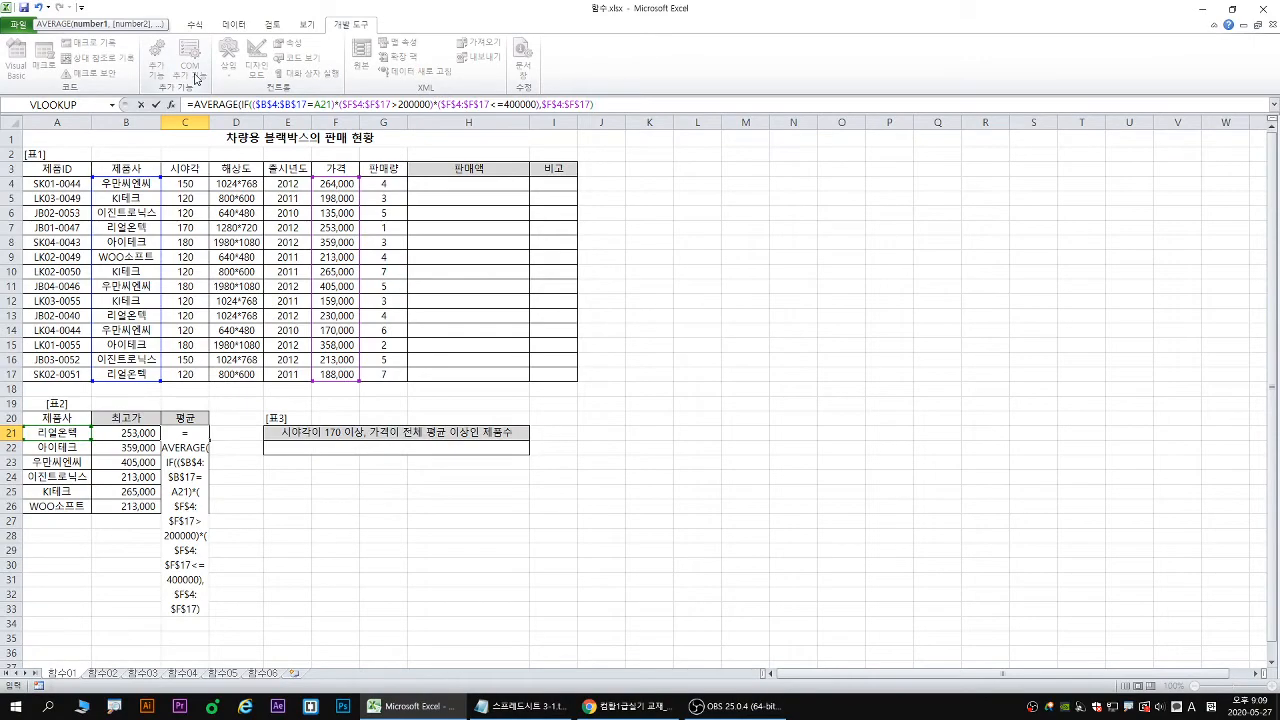
type(")")
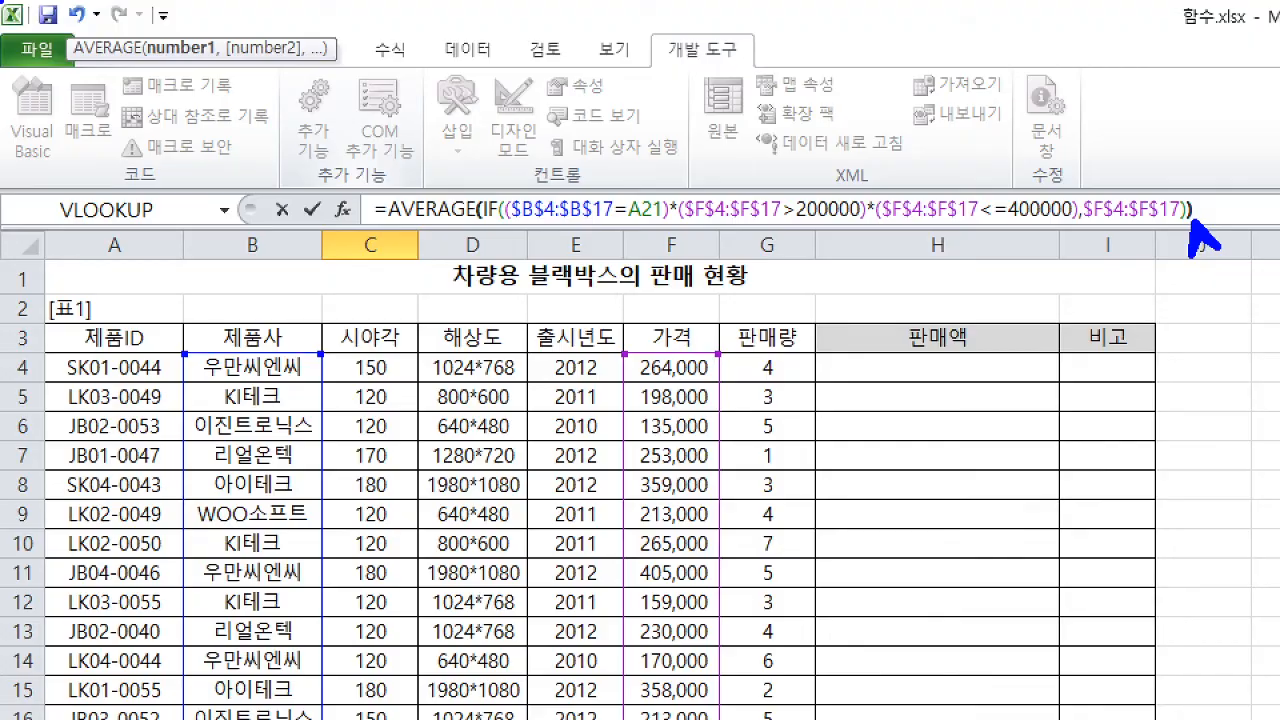
key("ctrl+shift+Return")
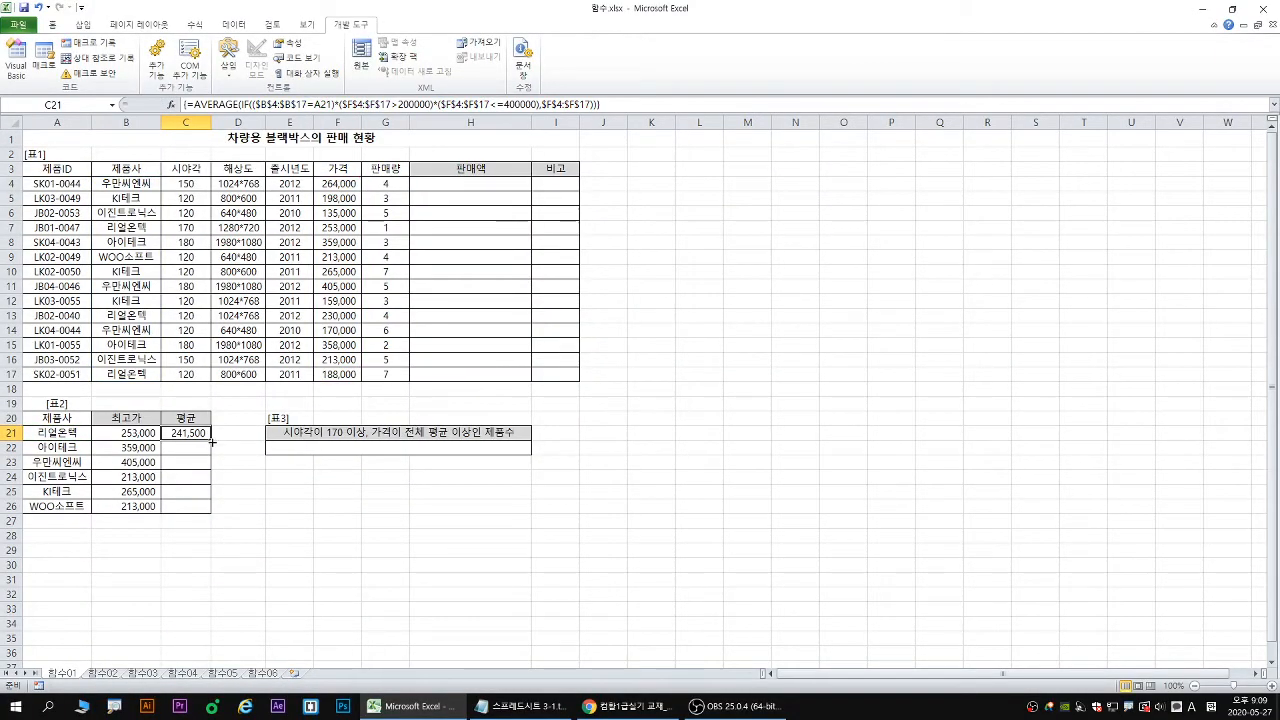
left_click_drag(212, 440, 212, 514)
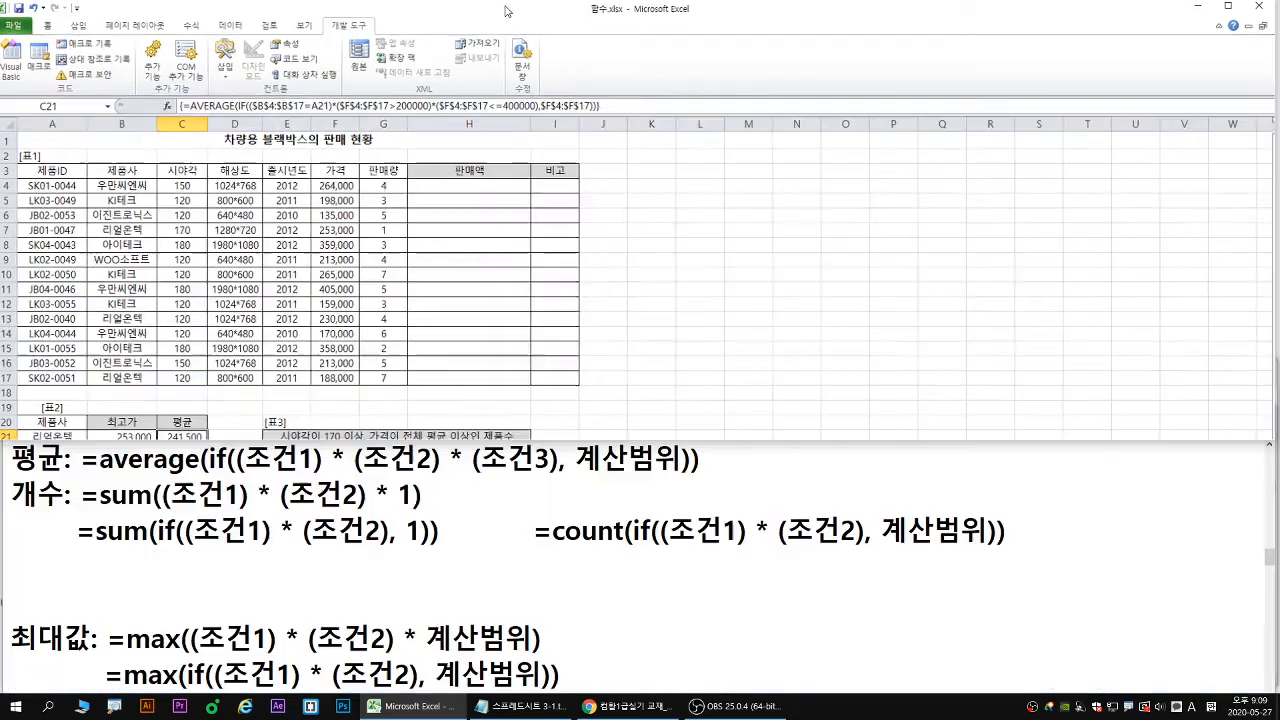
Copy C21's AVERAGE and IF formula into the 스프레드시트 3-1.txt notes in Notepad, directly above the 평균 formula line.
left_click_drag(610, 107, 180, 110)
key("ctrl+c")
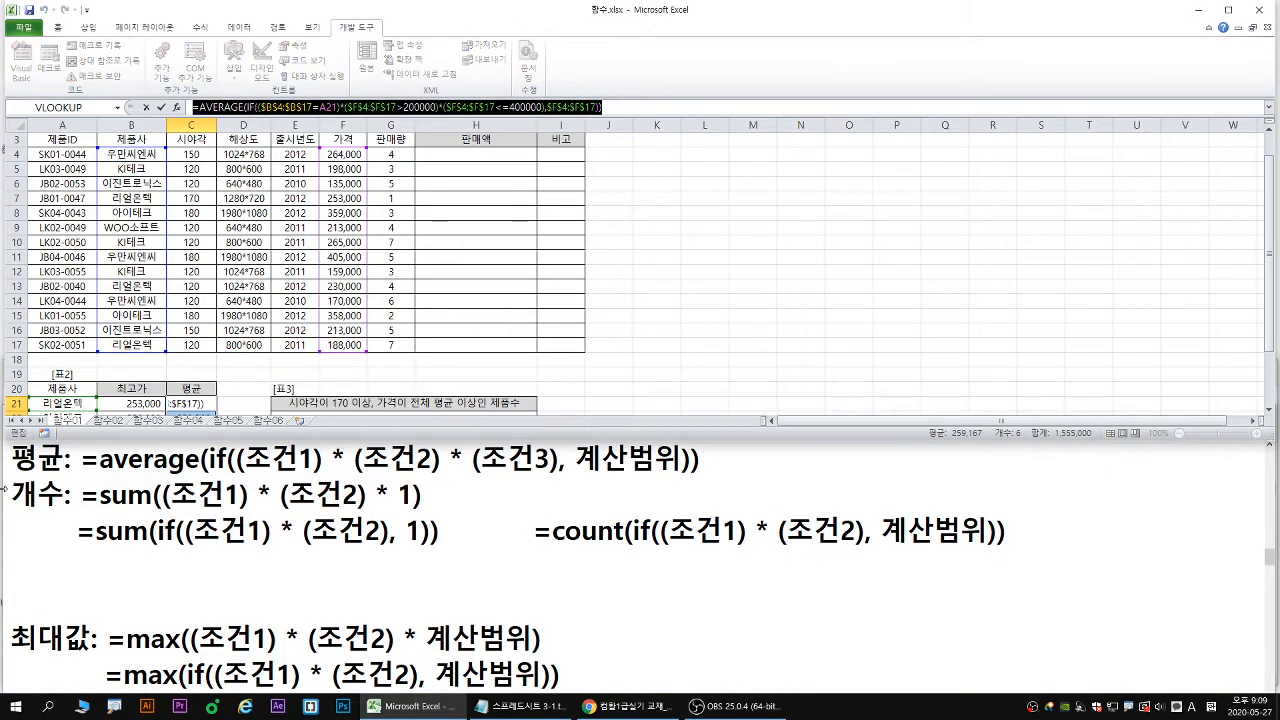
left_click(13, 466)
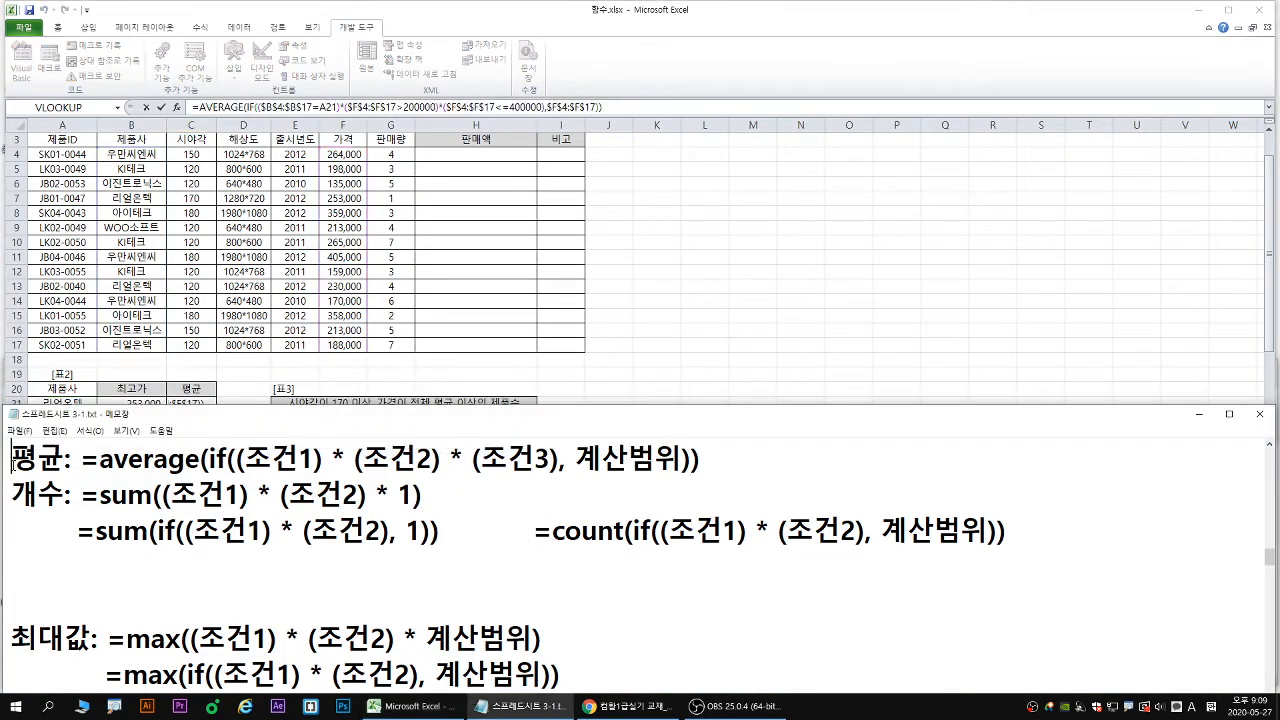
key("ctrl+v")
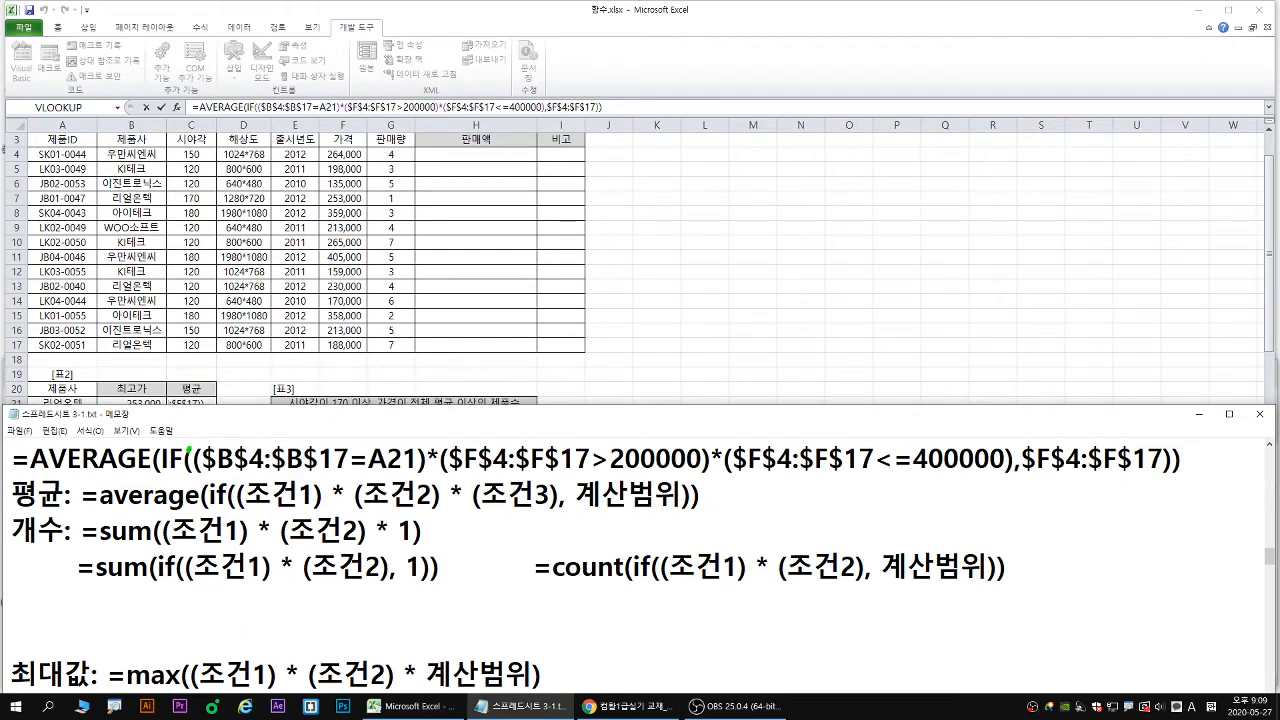
mouse_move(186, 463)
left_mouse_down()
mouse_move(690, 478)
mouse_move(726, 452)
mouse_move(727, 474)
mouse_move(1010, 471)
left_mouse_up()
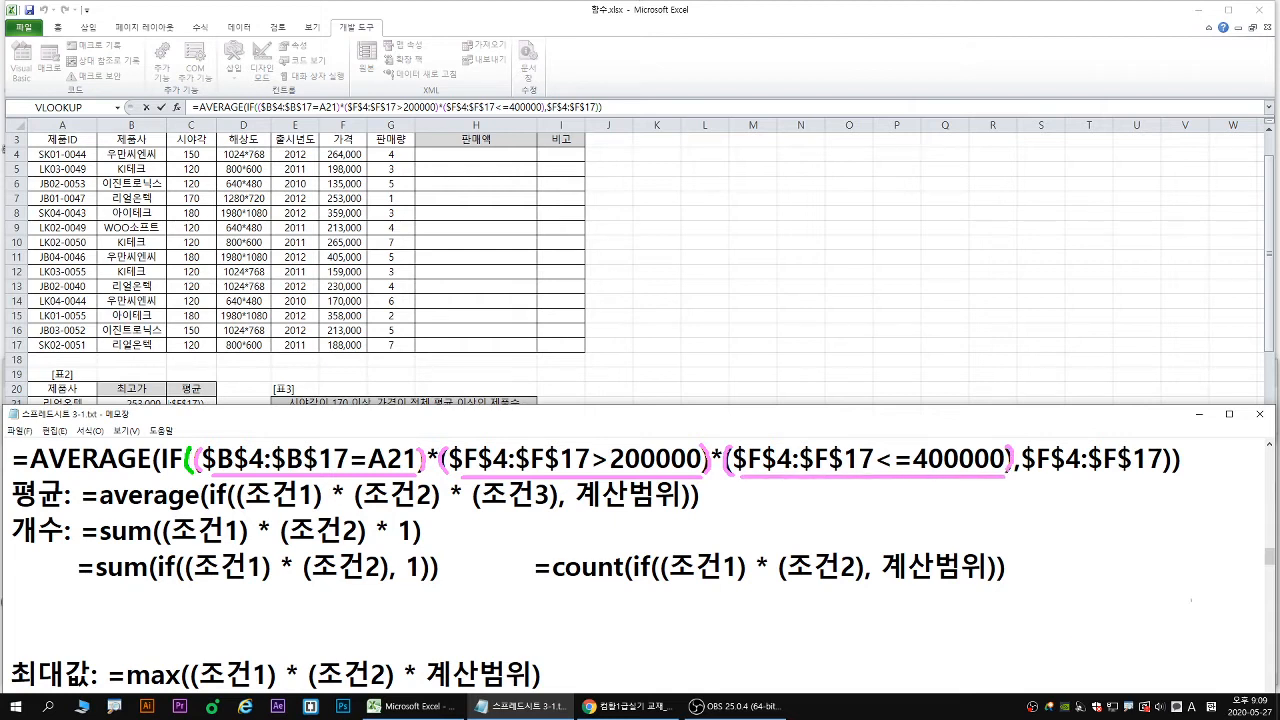
left_click_drag(1030, 474, 1167, 472)
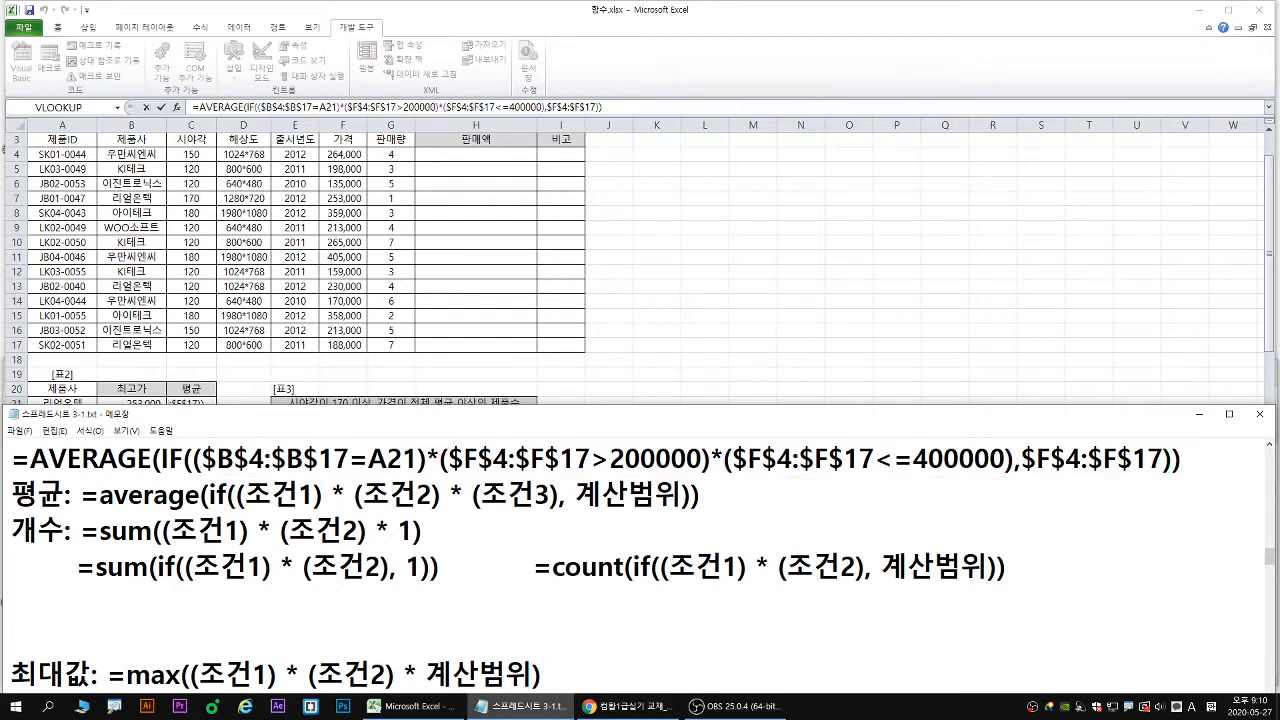
Switch to the PDF textbook in Chrome and examine problem 3's calculation and discount rules for the fn판매액 function.
left_click(628, 706)
double_click(636, 380)
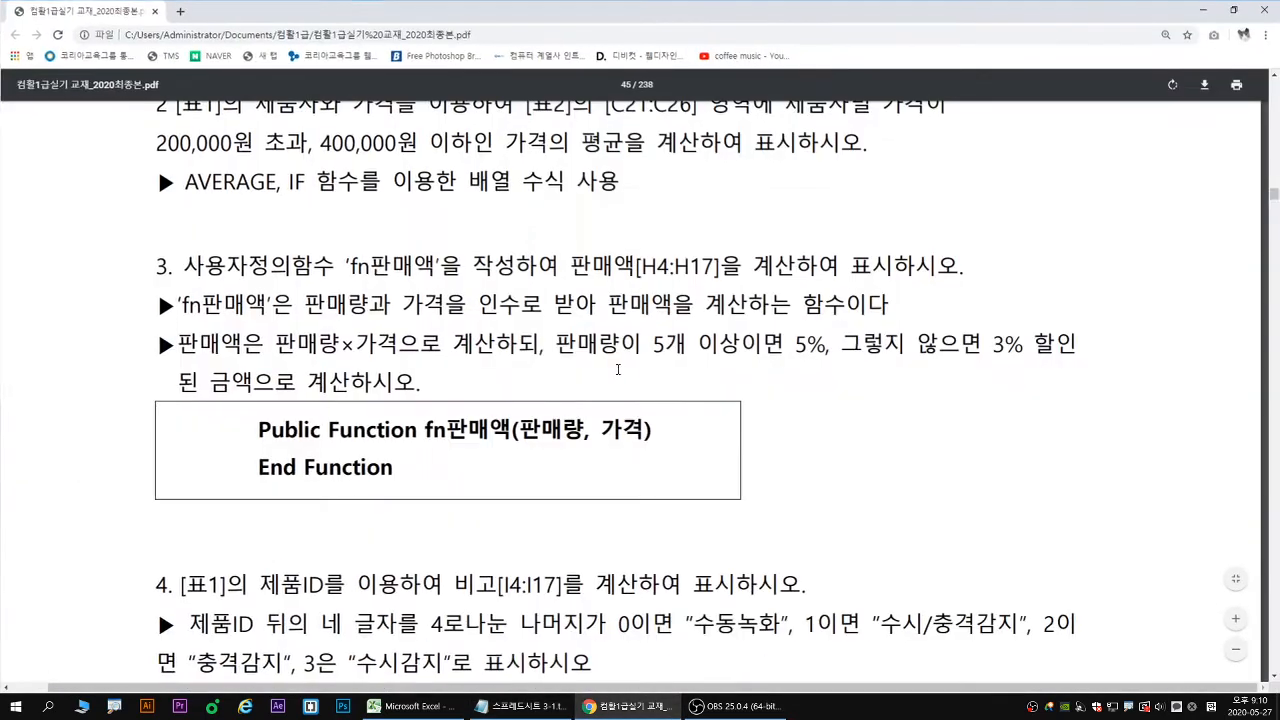
left_click_drag(277, 357, 399, 357)
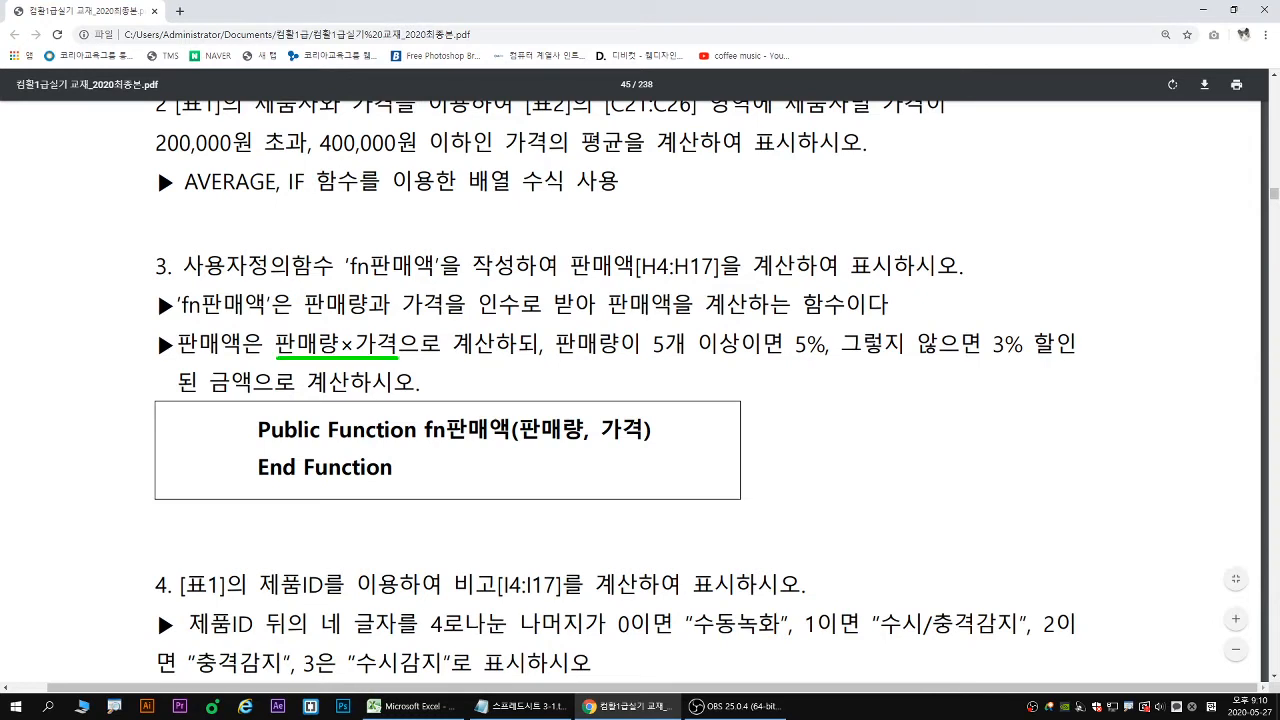
key("b")
left_click_drag(552, 356, 1082, 353)
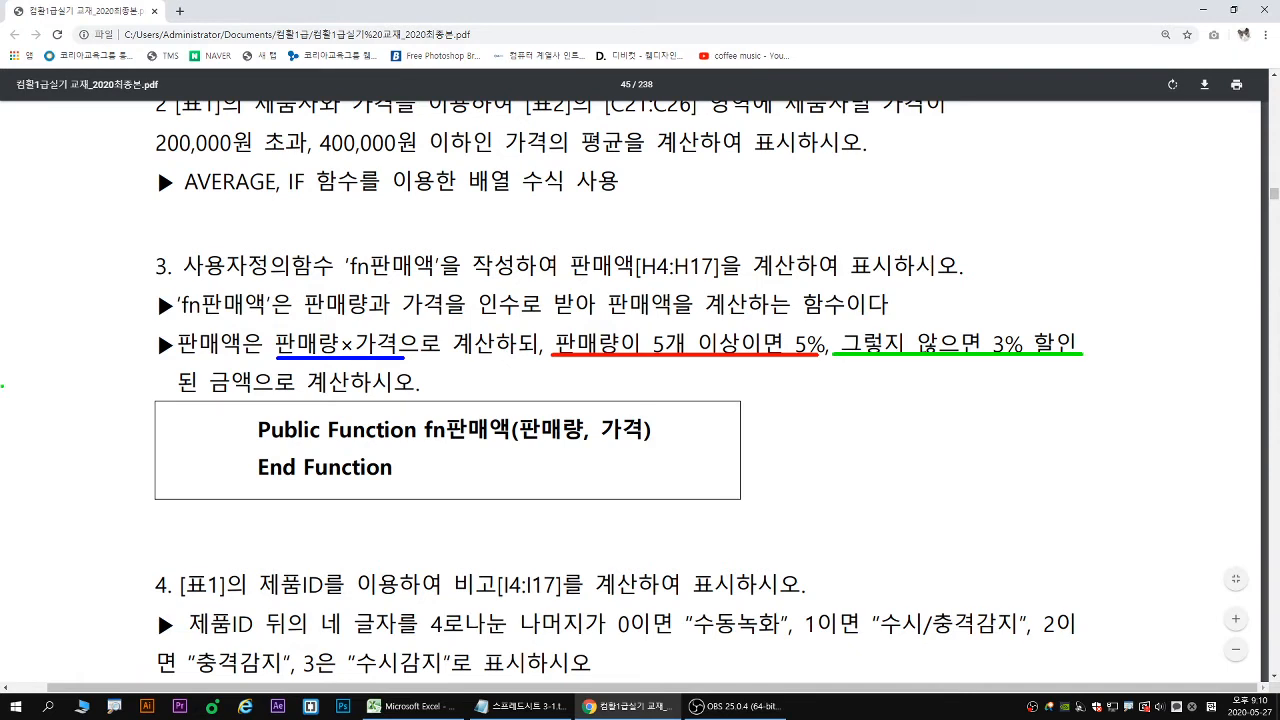
left_click_drag(181, 399, 344, 399)
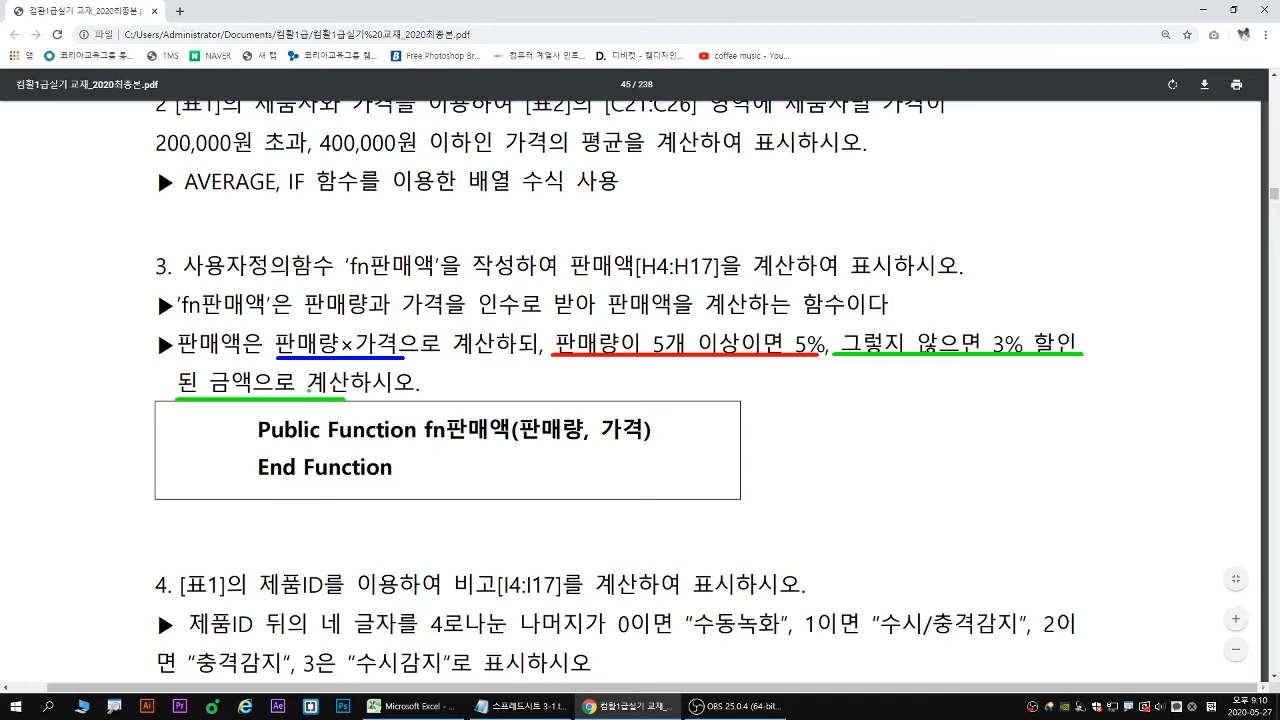
key("Escape")
double_click(744, 4)
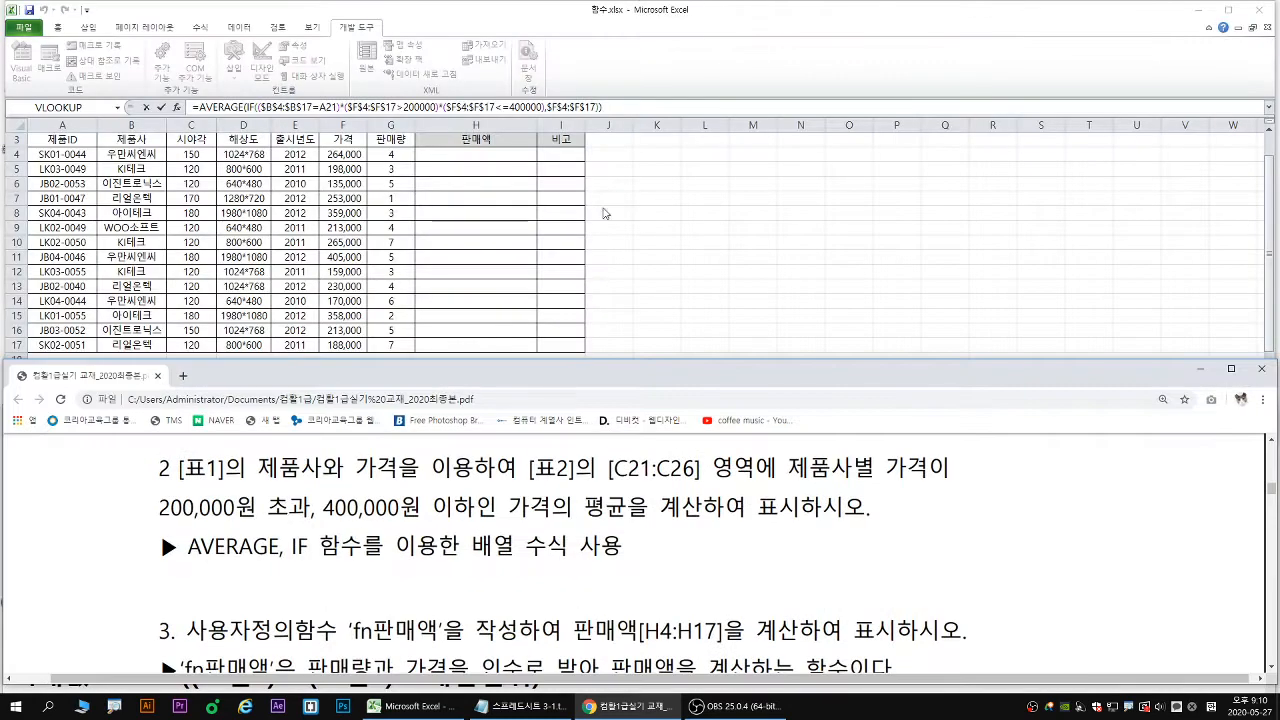
scroll(468, 550, "down", 2)
Re-enter C21's formula as an array formula and open the Visual Basic editor with a slightly wider project pane.
left_click(877, 223)
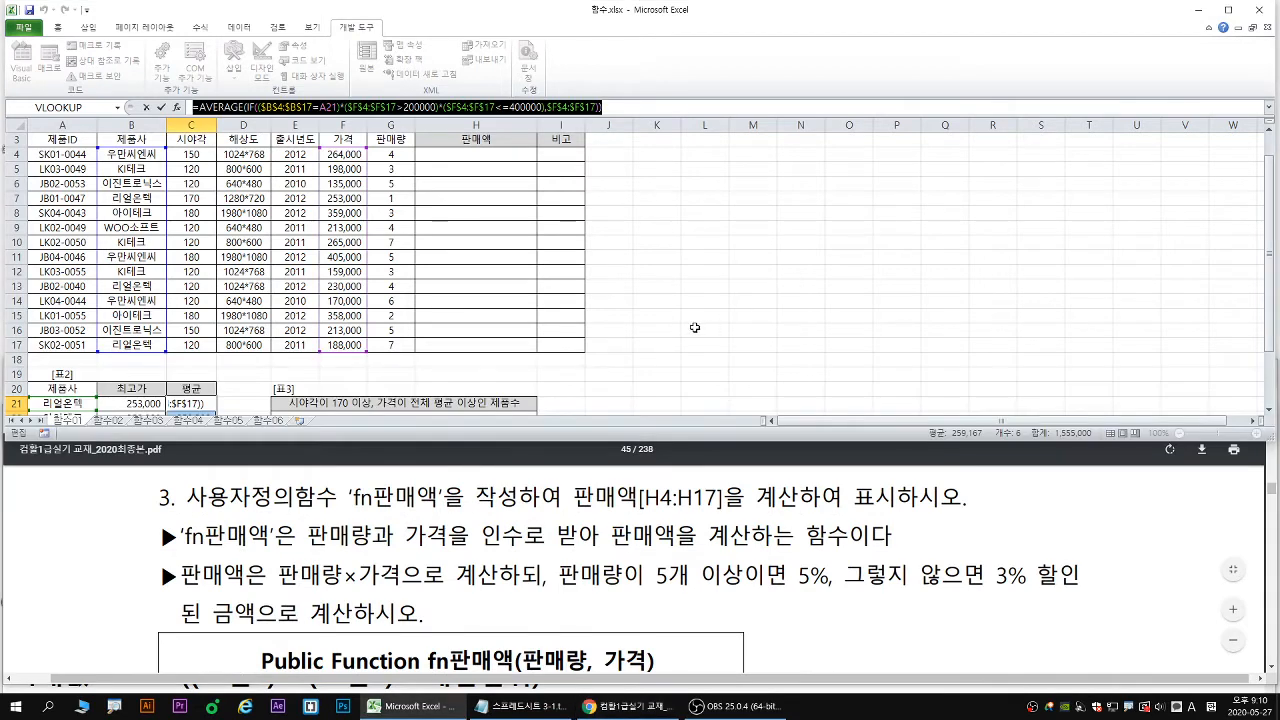
key("ctrl+shift+Return")
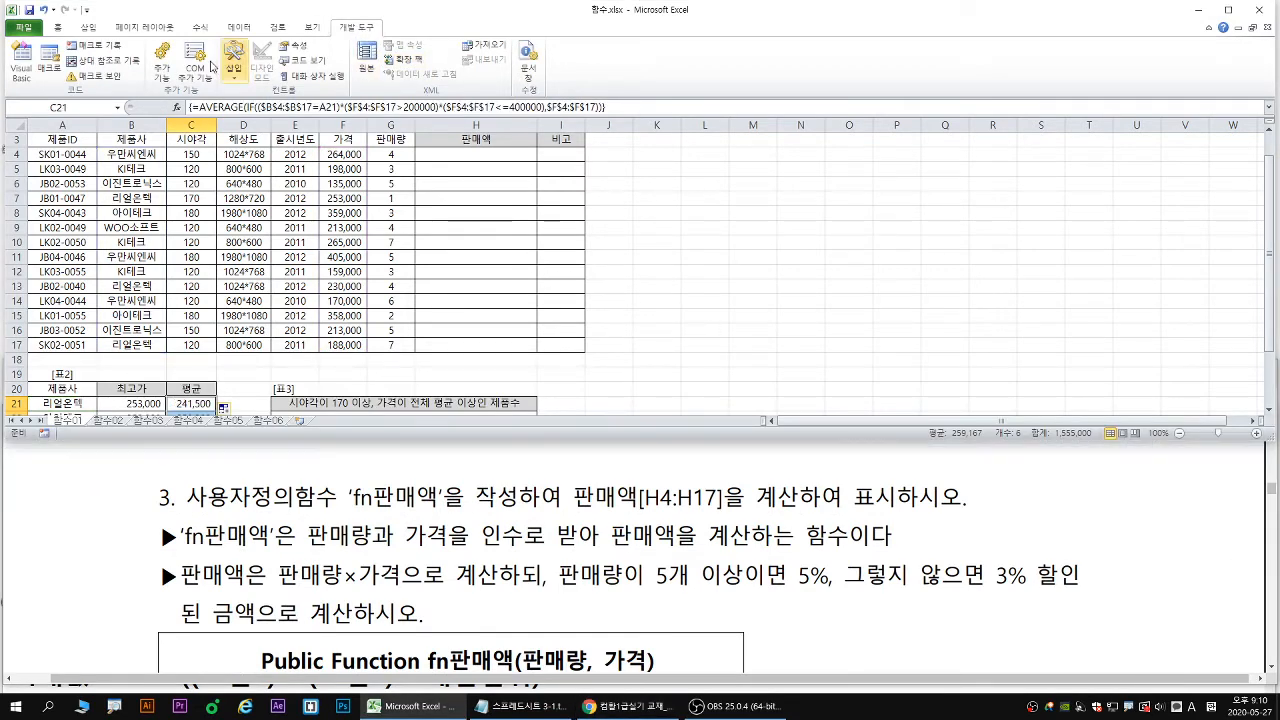
left_click(27, 68)
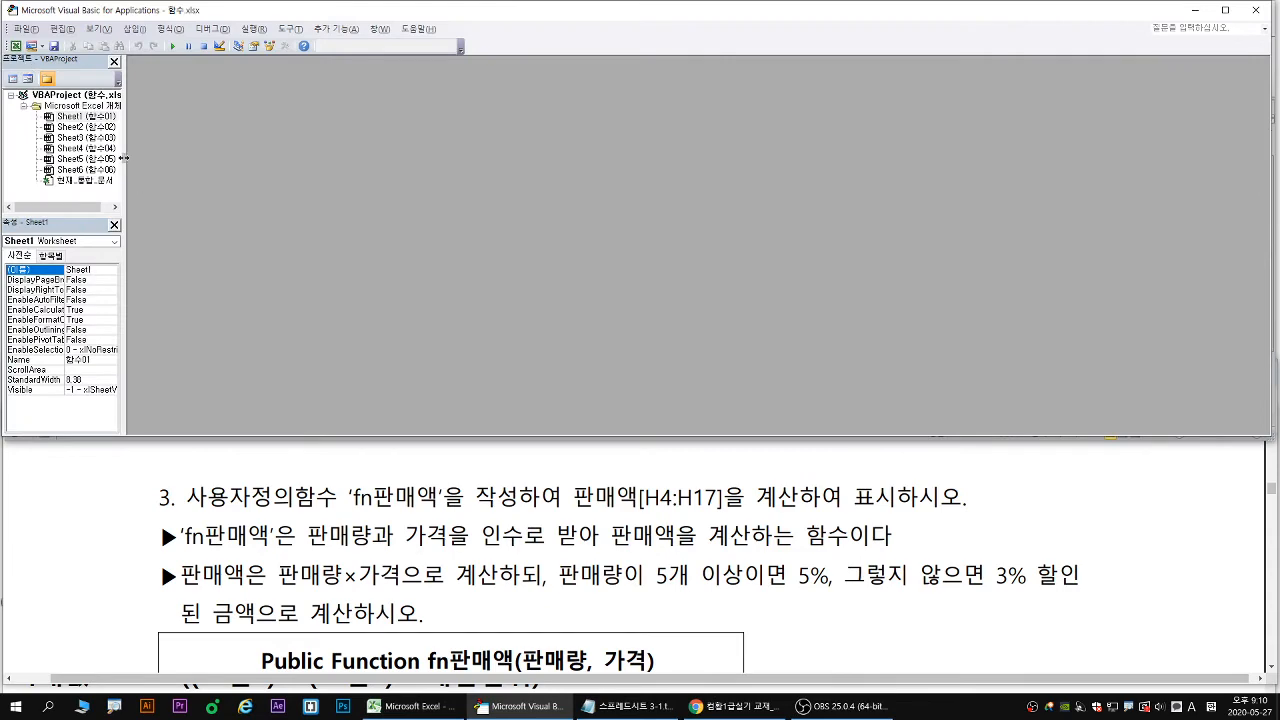
left_click_drag(124, 158, 139, 160)
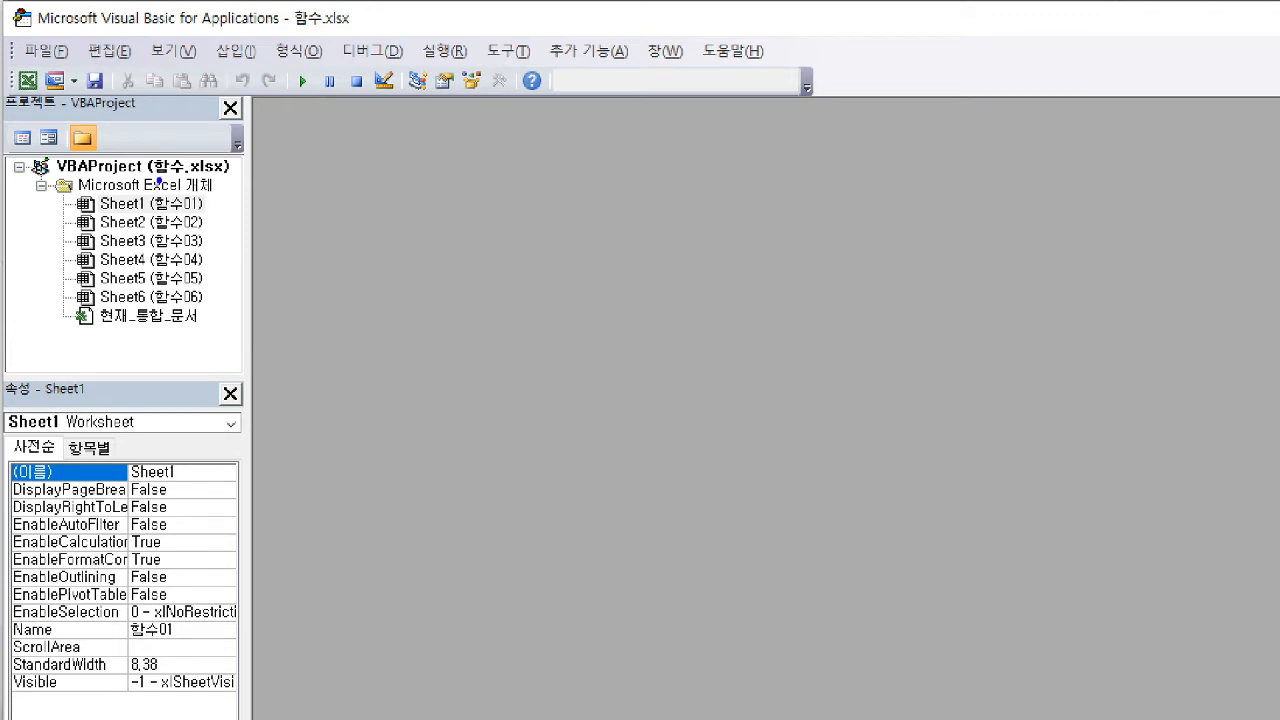
mouse_move(159, 181)
left_mouse_down()
mouse_move(228, 181)
mouse_move(202, 181)
left_mouse_up()
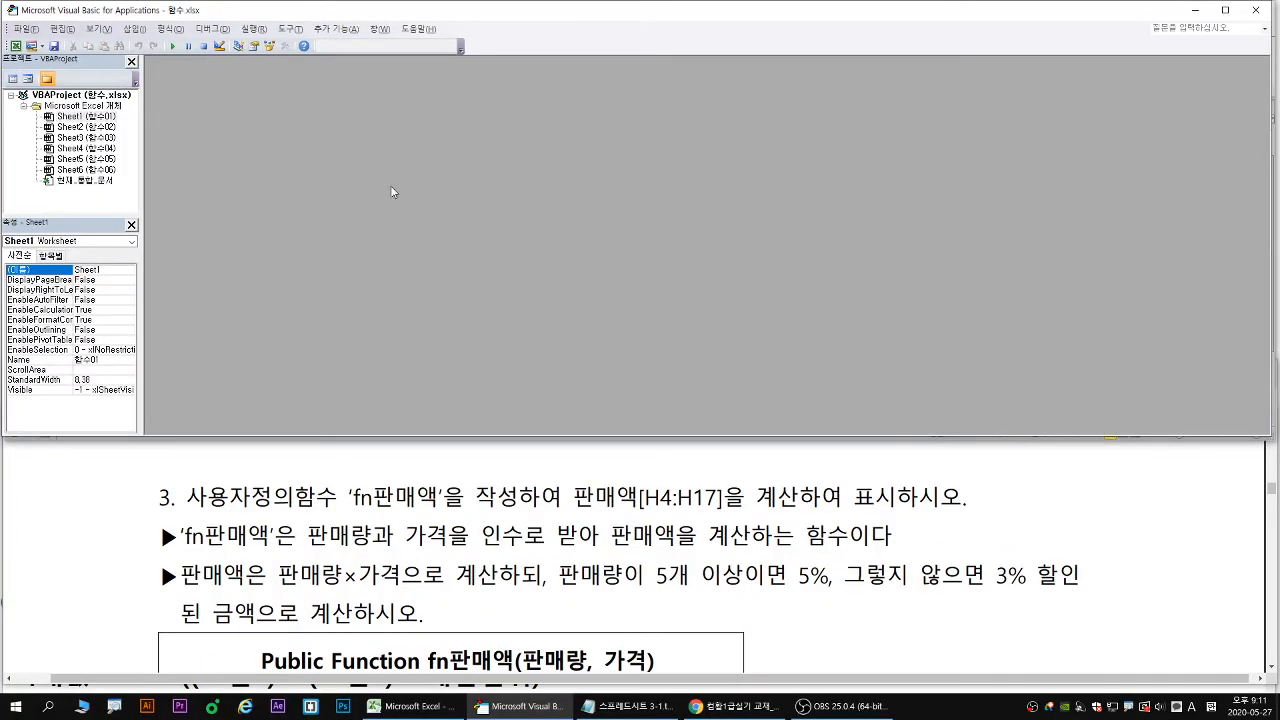
Close the Visual Basic editor and open the 연습13.xlsx workbook from the 컴활실기3강자료 folder under 연습.
left_click(25, 29)
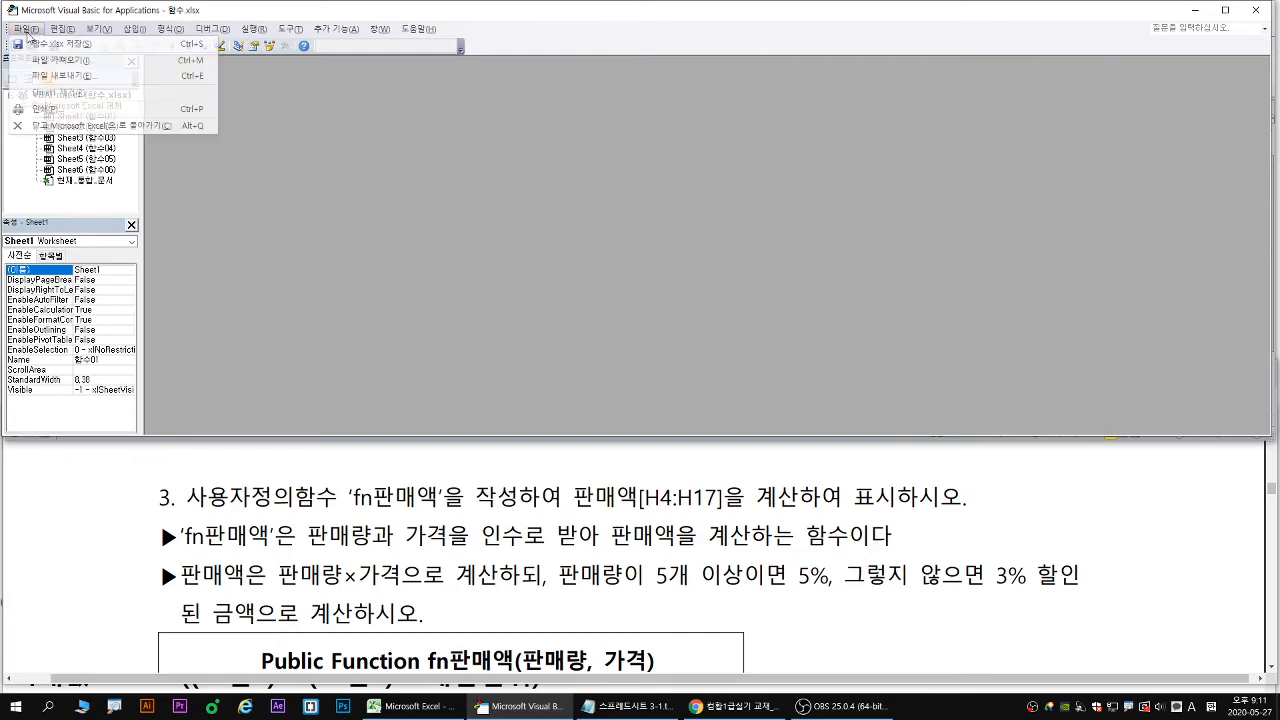
left_click(57, 127)
left_click(18, 30)
left_click(44, 92)
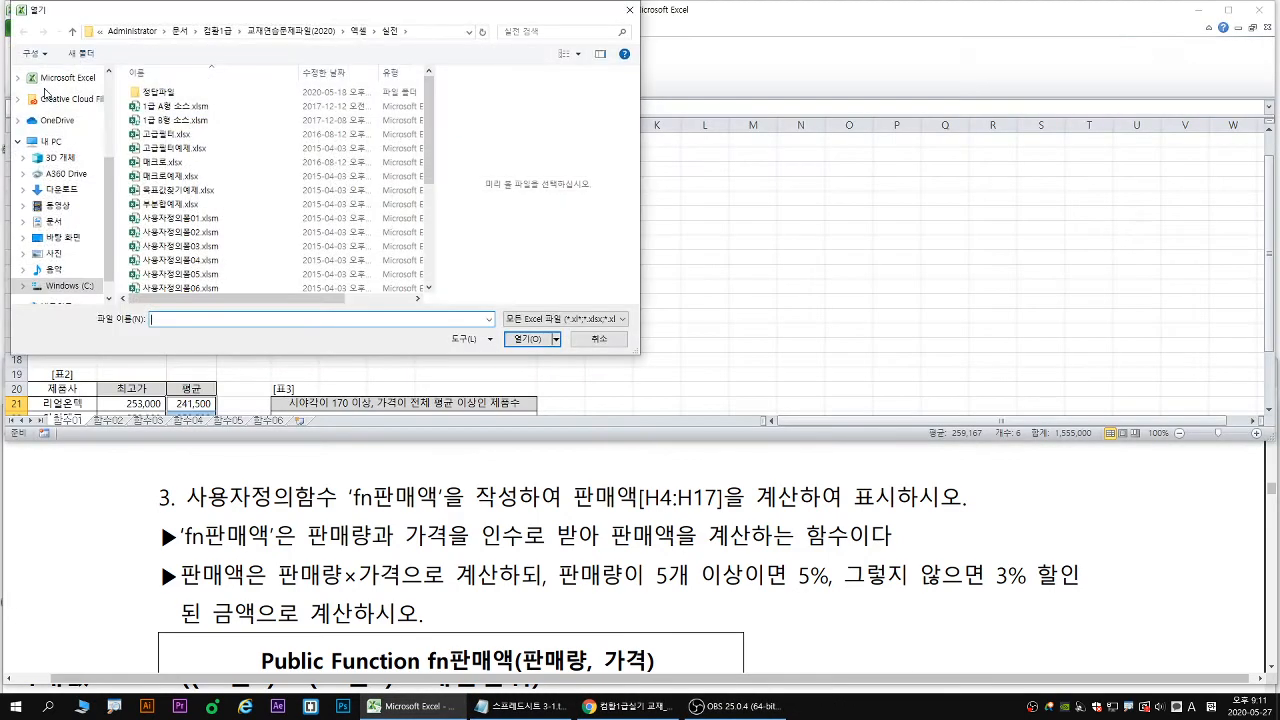
left_click(356, 32)
double_click(152, 106)
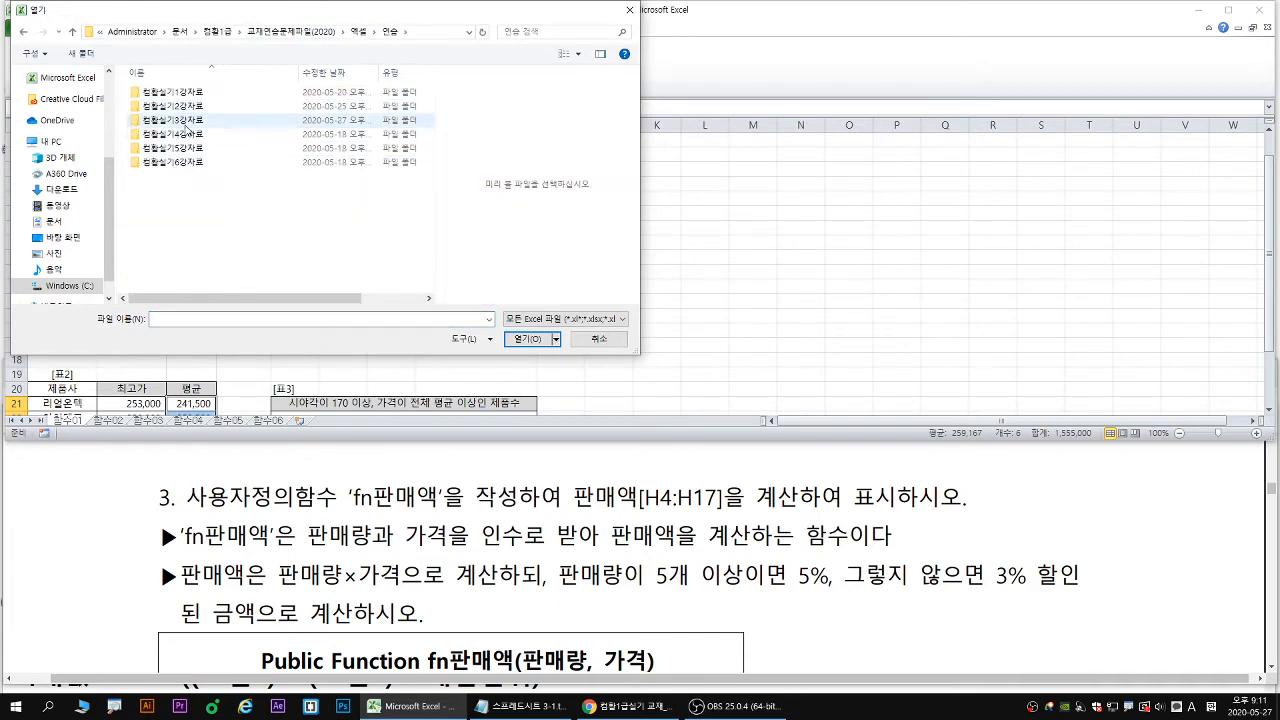
double_click(188, 126)
double_click(160, 92)
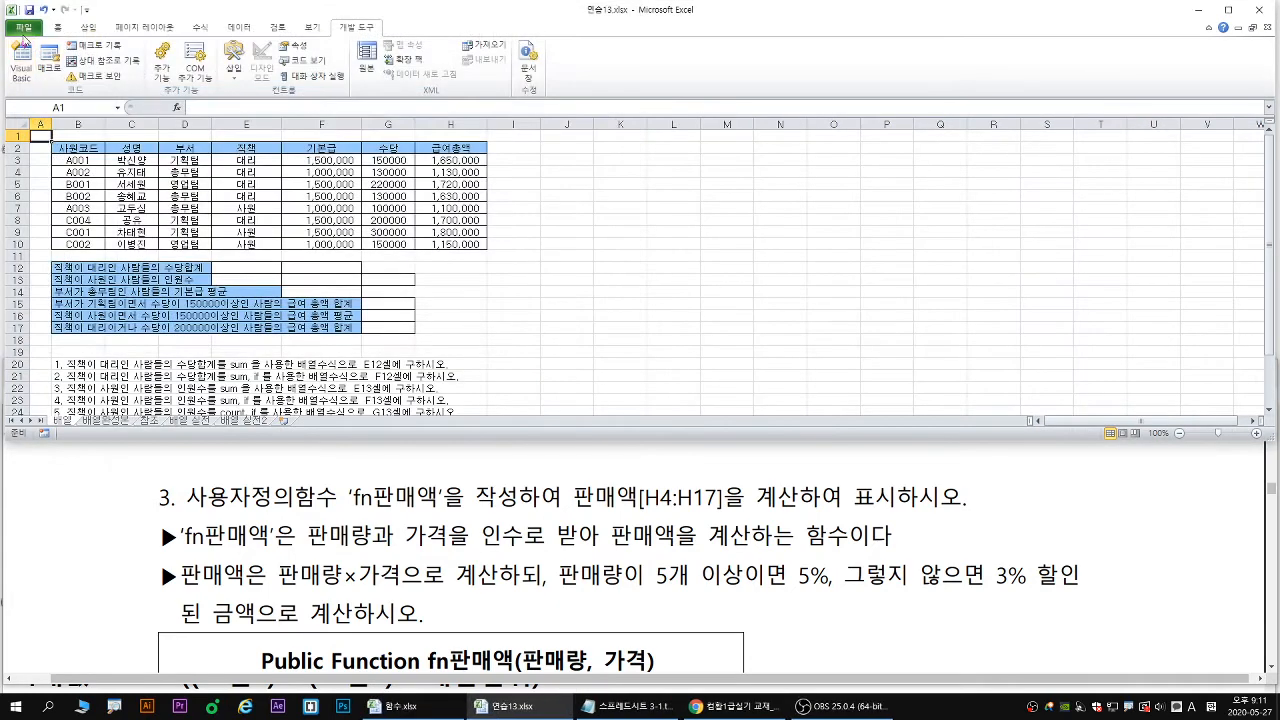
Switch back to the 함수.xlsx workbook and open the Visual Basic editor from it.
left_click(23, 28)
left_click(312, 27)
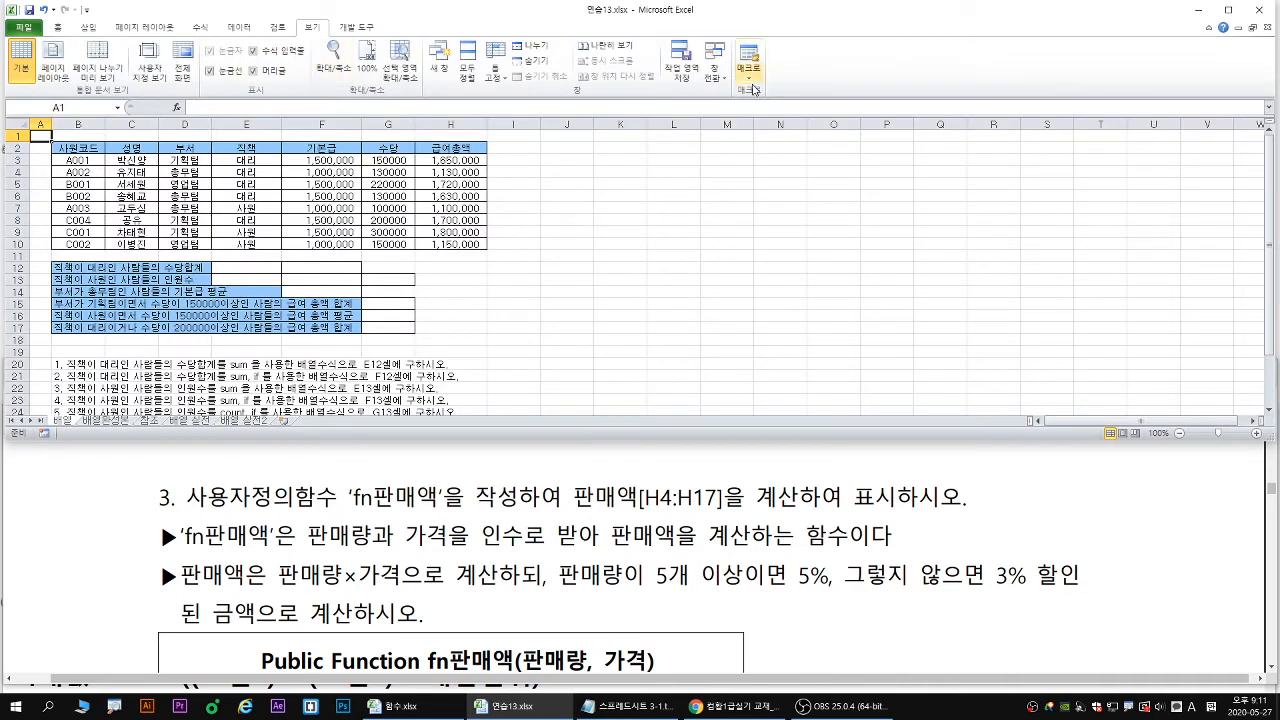
left_click(712, 82)
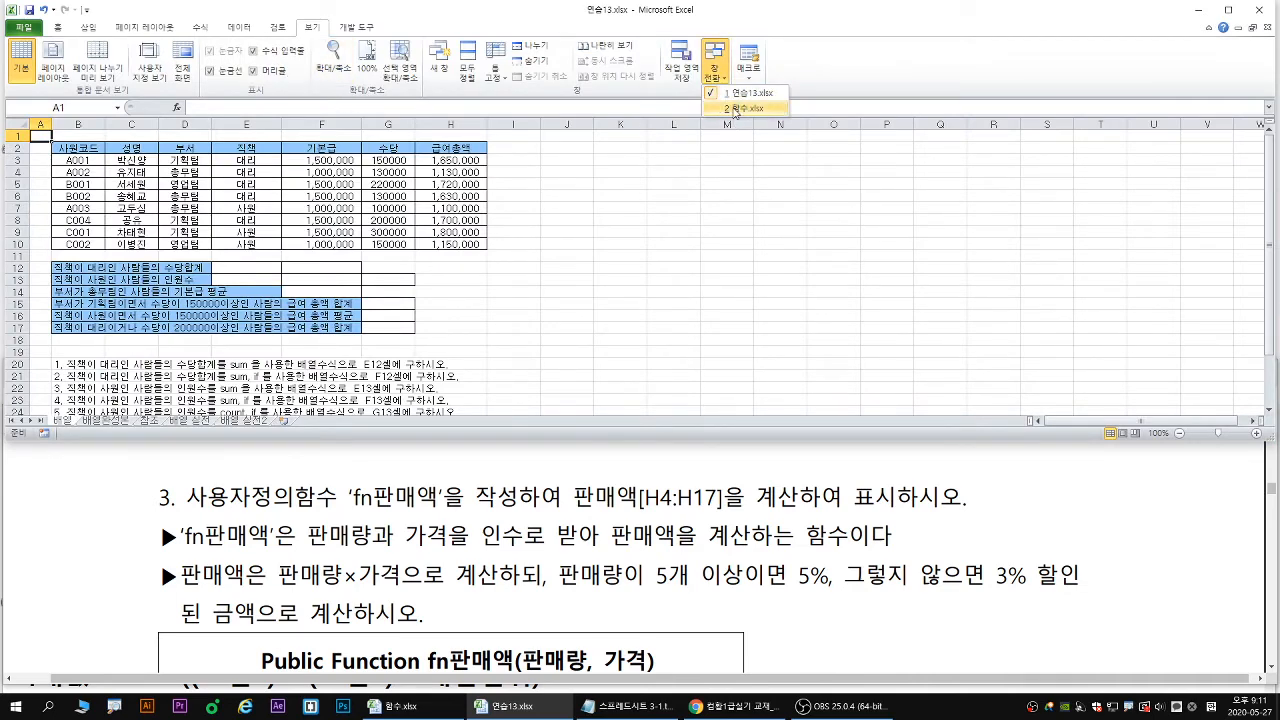
left_click(742, 107)
left_click(356, 27)
left_click(22, 68)
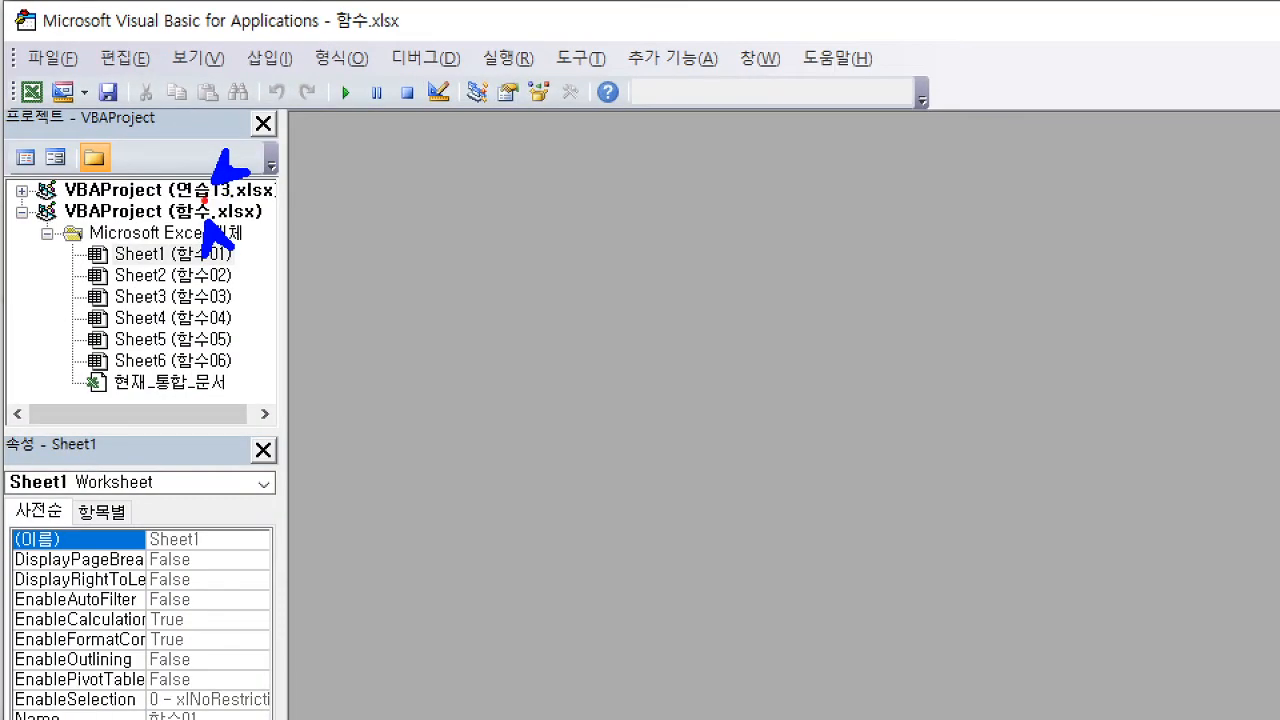
Select the VBAProject belonging to 함수.xlsx and insert a new standard module into it.
left_click_drag(206, 180, 200, 178)
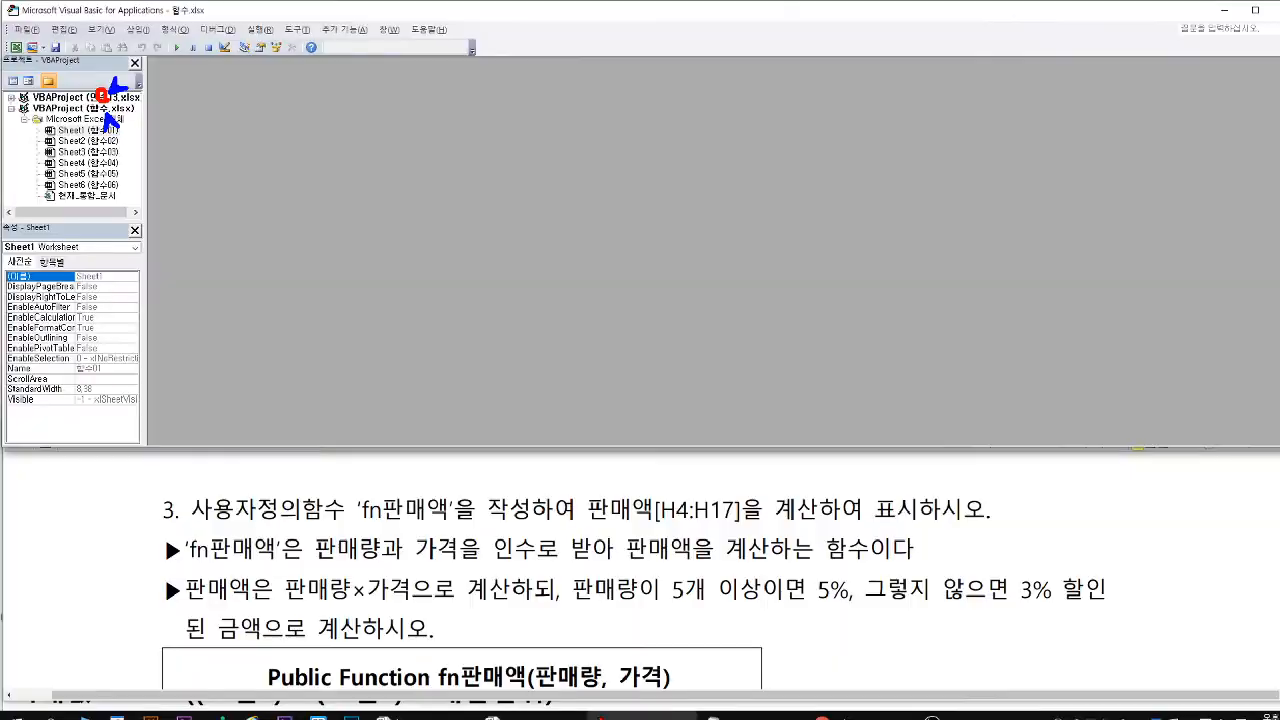
left_click(214, 190)
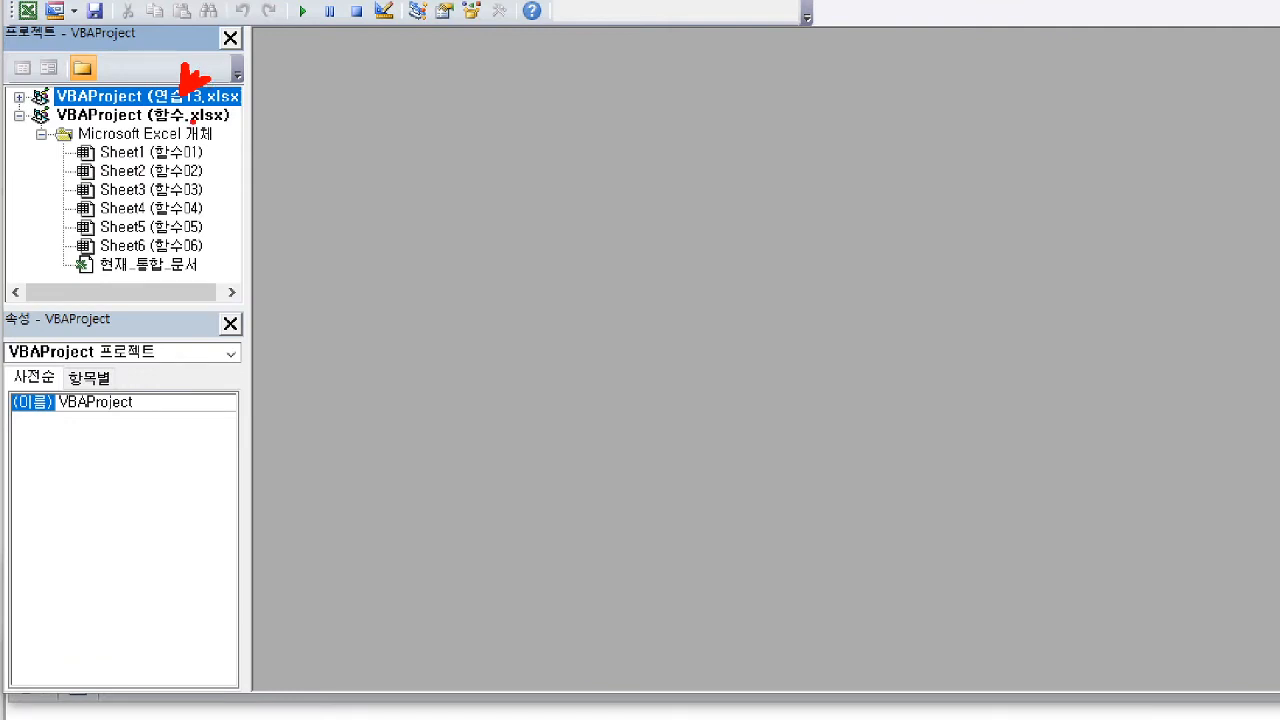
mouse_move(175, 79)
left_mouse_down()
mouse_move(146, 108)
mouse_move(172, 100)
left_mouse_up()
key("Escape")
left_click(102, 108)
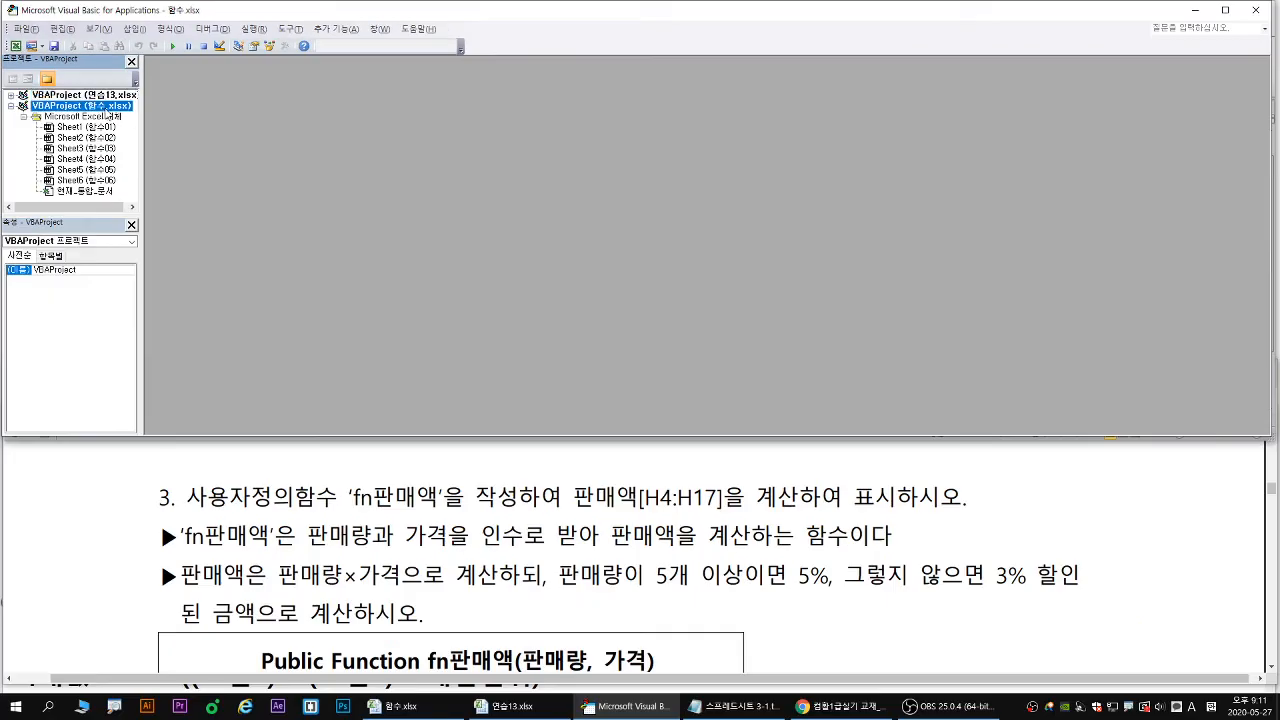
key("ctrl+1")
mouse_move(220, 228)
left_mouse_down()
mouse_move(184, 194)
mouse_move(176, 214)
left_mouse_up()
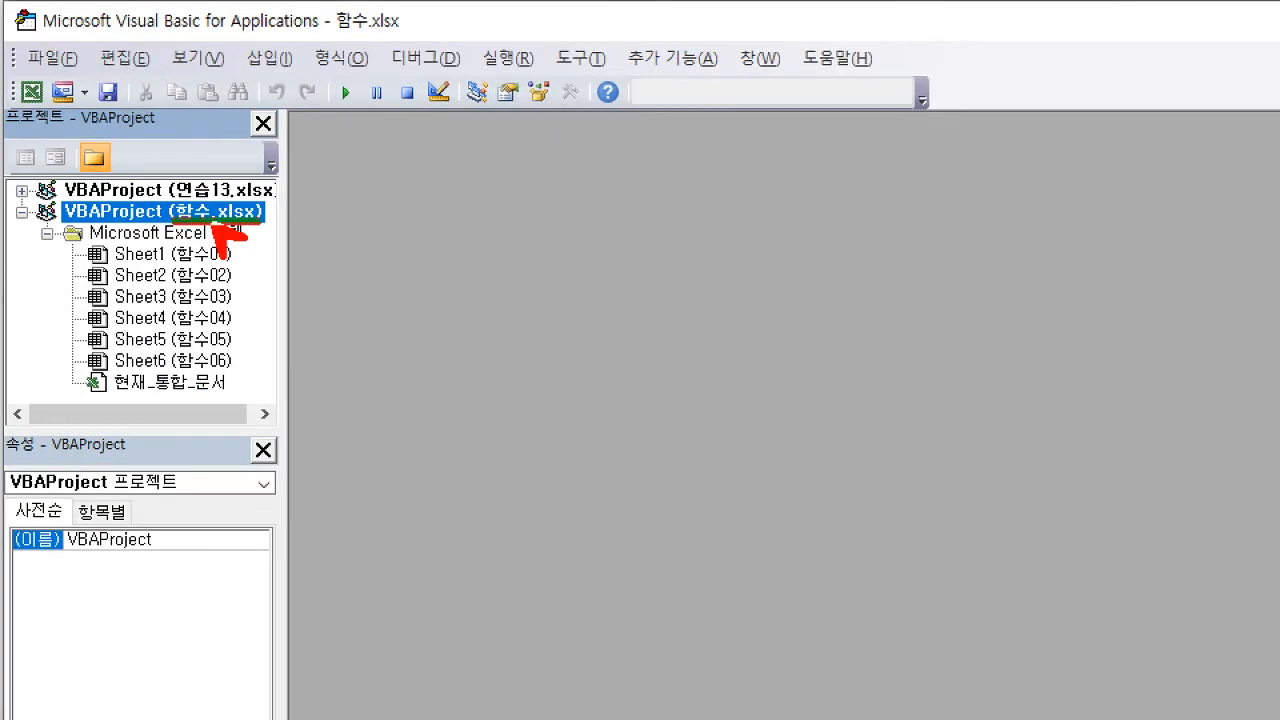
key("e")
left_click_drag(209, 223, 224, 252)
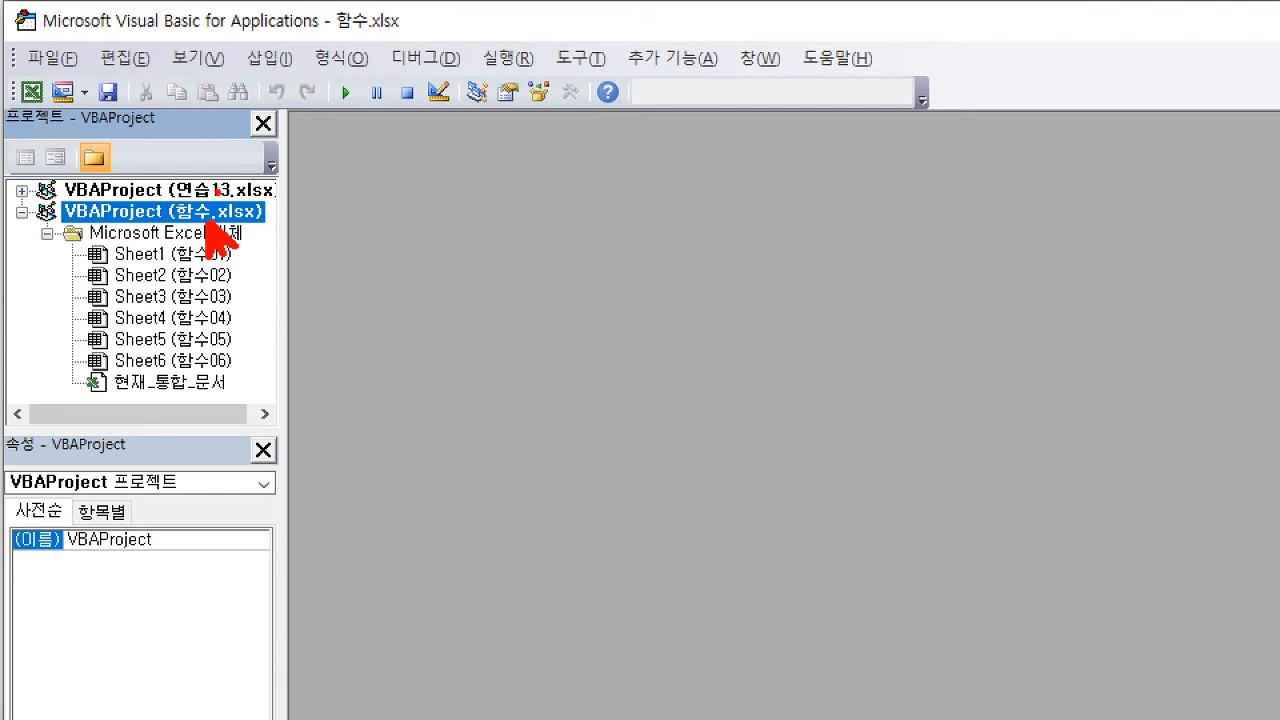
left_click_drag(44, 198, 266, 231)
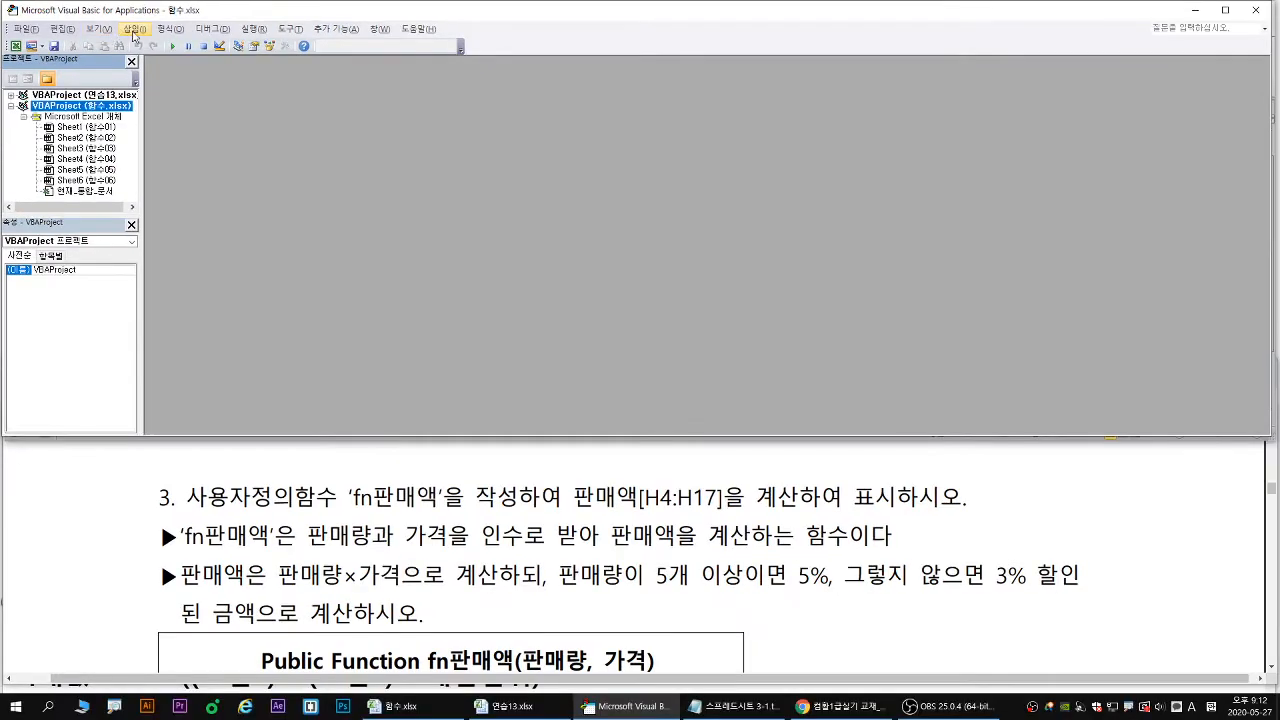
left_click(269, 58)
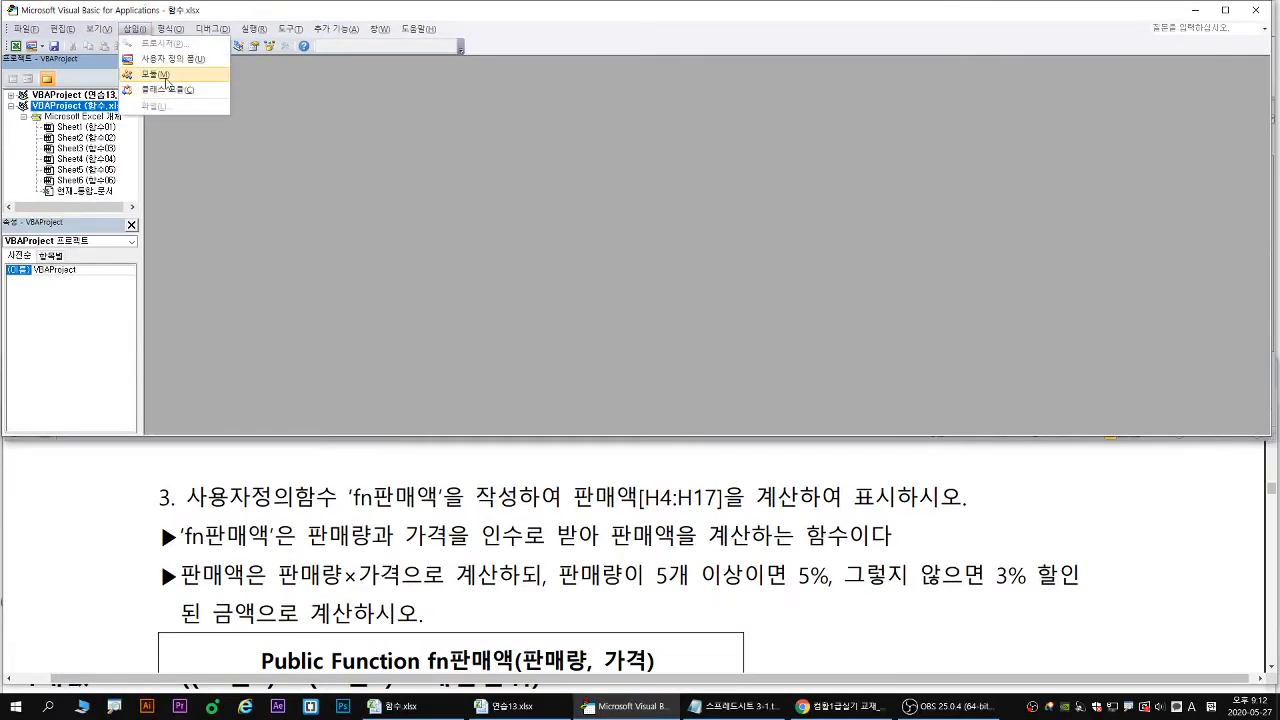
left_click(166, 75)
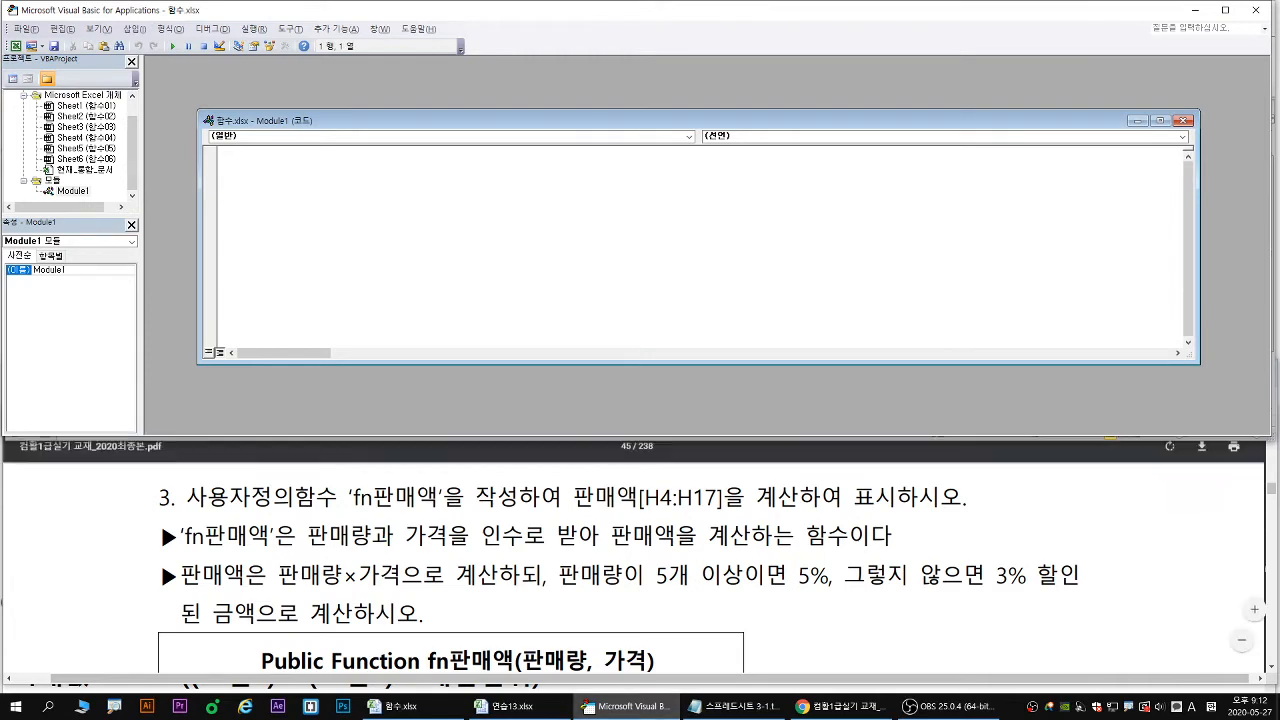
Close the 연습13.xlsx workbook and return to the Visual Basic editor for 함수.xlsx.
right_click(512, 707)
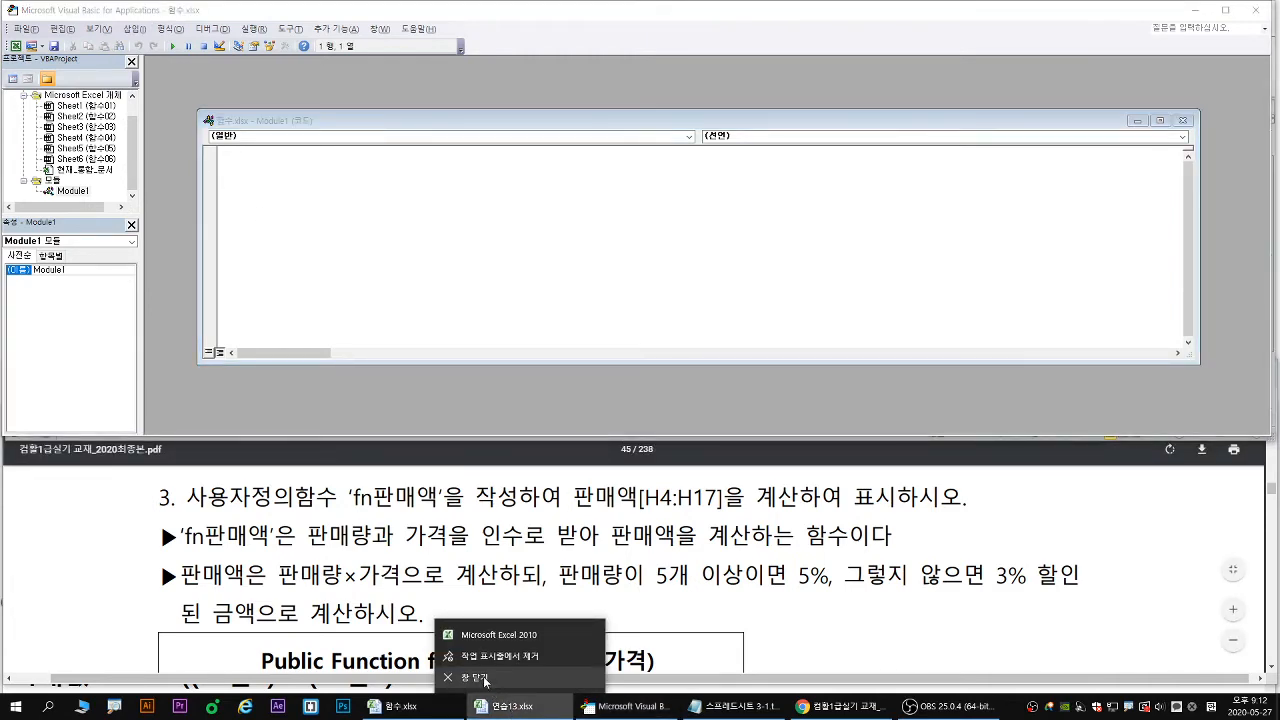
left_click(476, 678)
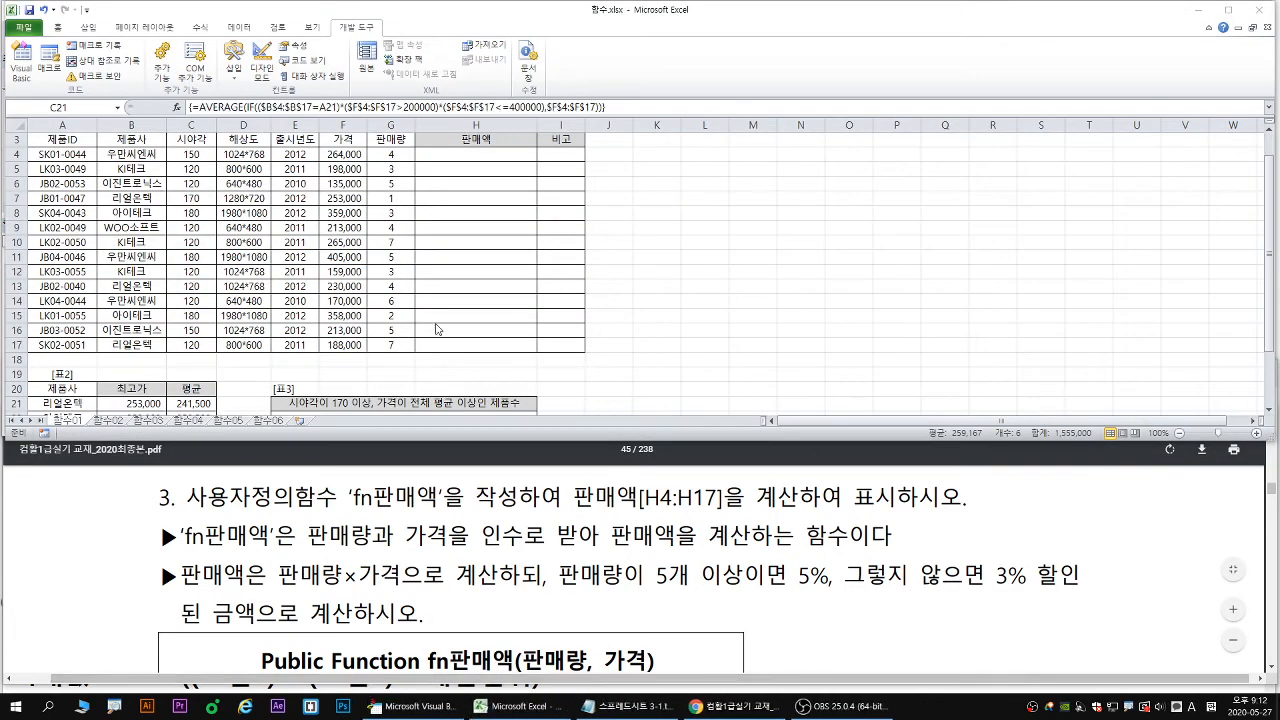
left_click(18, 62)
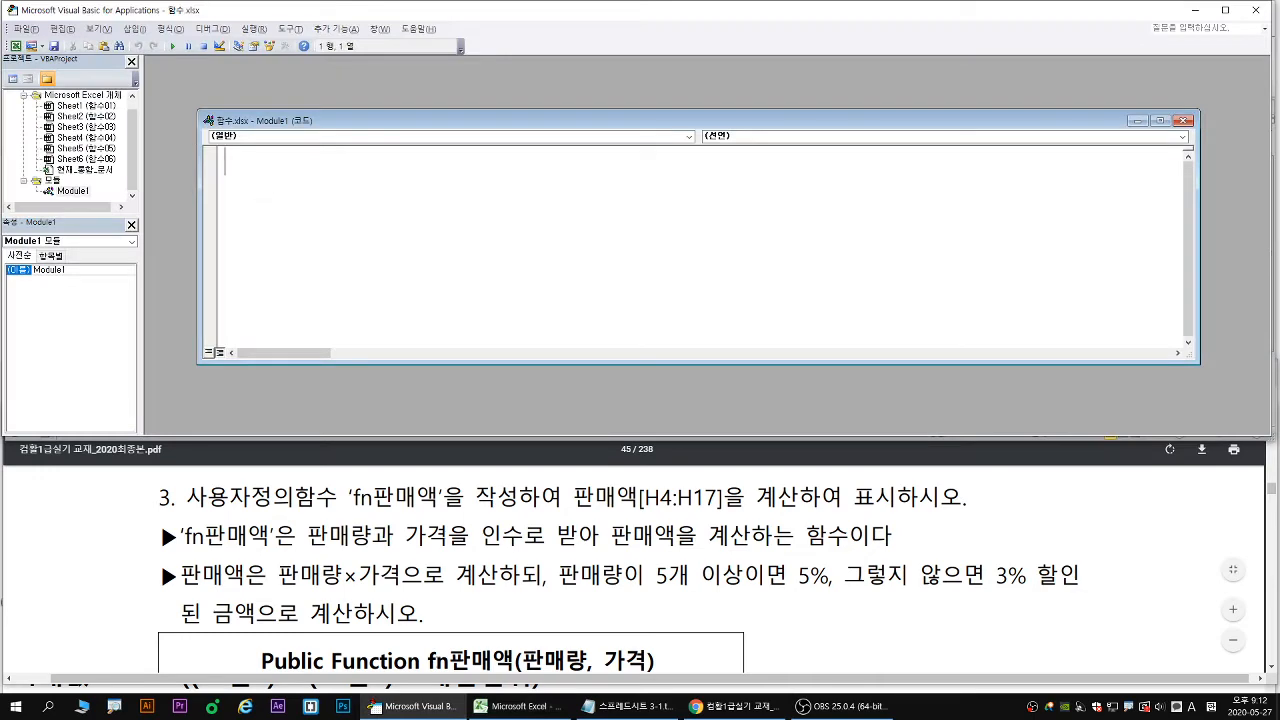
Examine the fn판매액(판매량, 가격) function template in the PDF textbook alongside the empty module's code window.
left_click(103, 655)
scroll(103, 655, "down", 2)
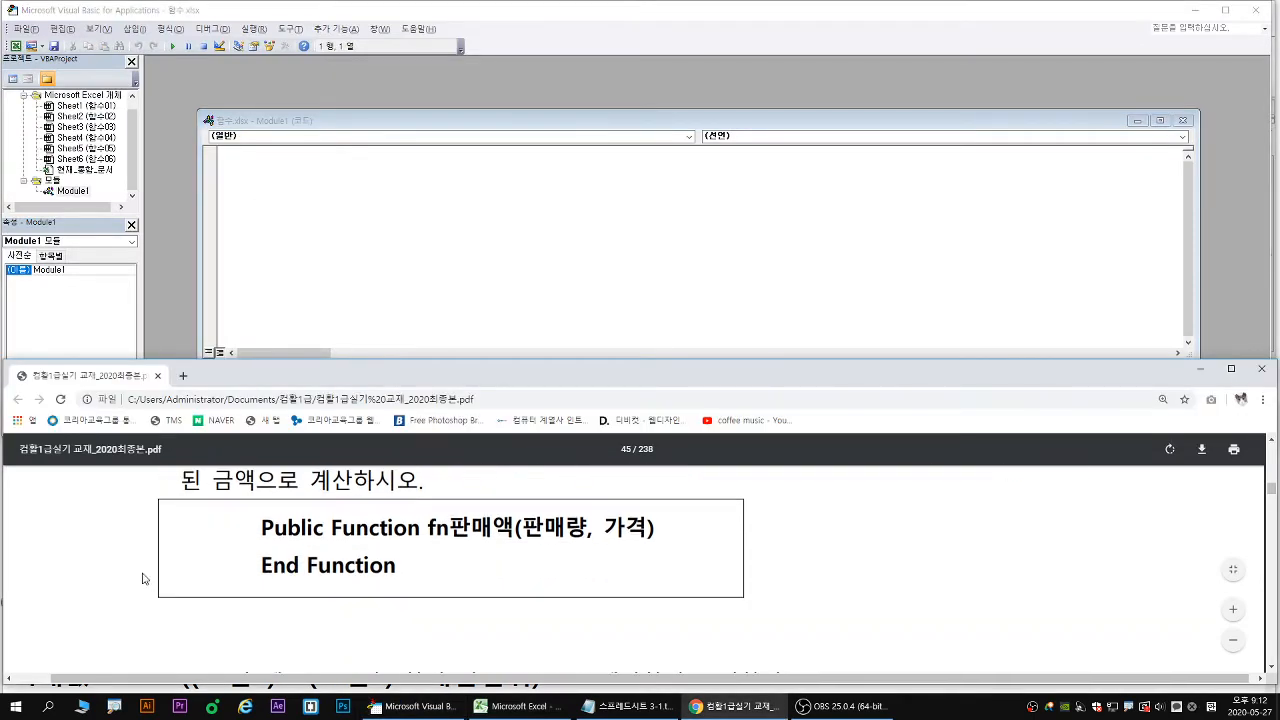
left_click(295, 190)
left_click(54, 591)
scroll(61, 594, "up", 1)
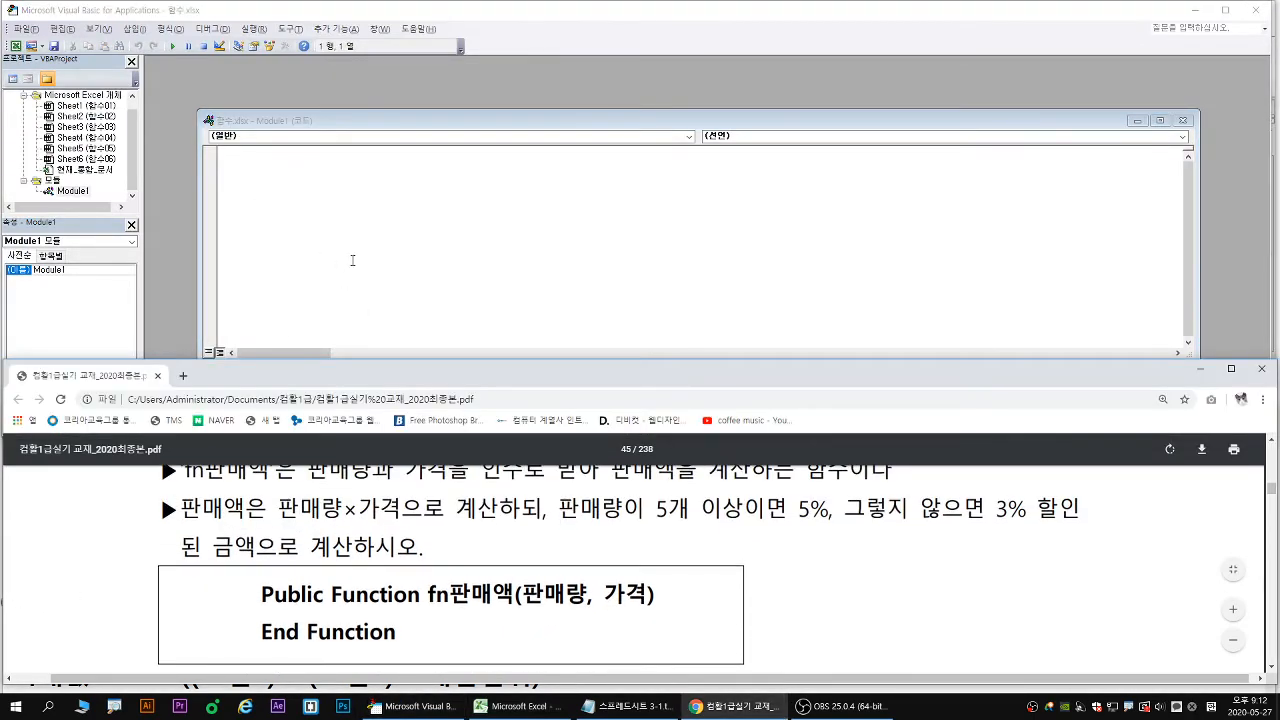
Declare the public function fn판매액(판매량, 가격) in the empty Module1 code window.
left_click(352, 188)
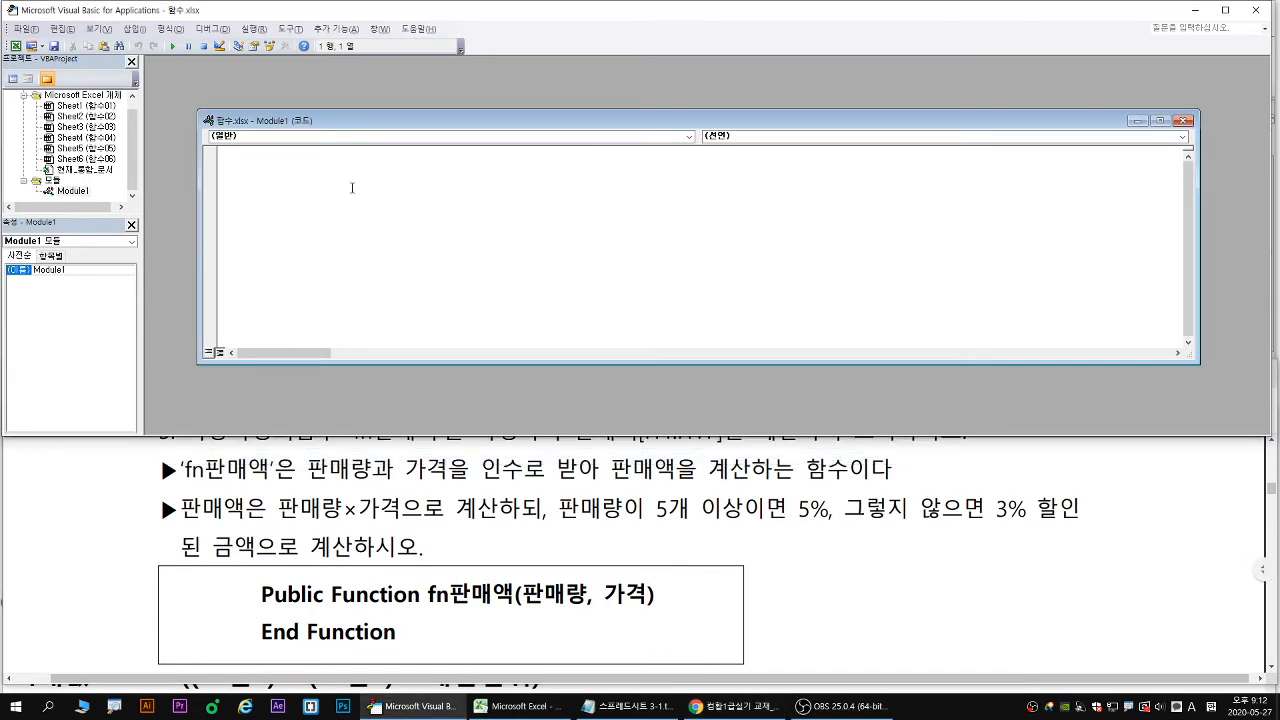
type("public functio")
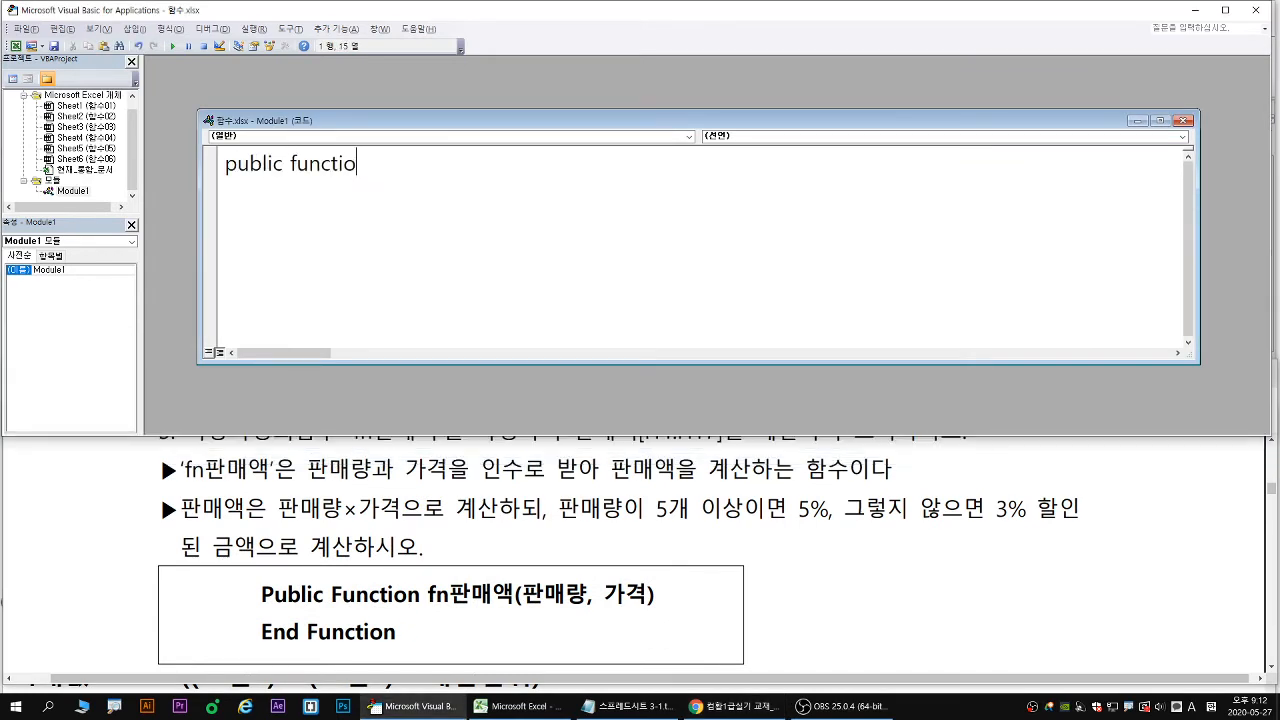
type("n fn판매약")
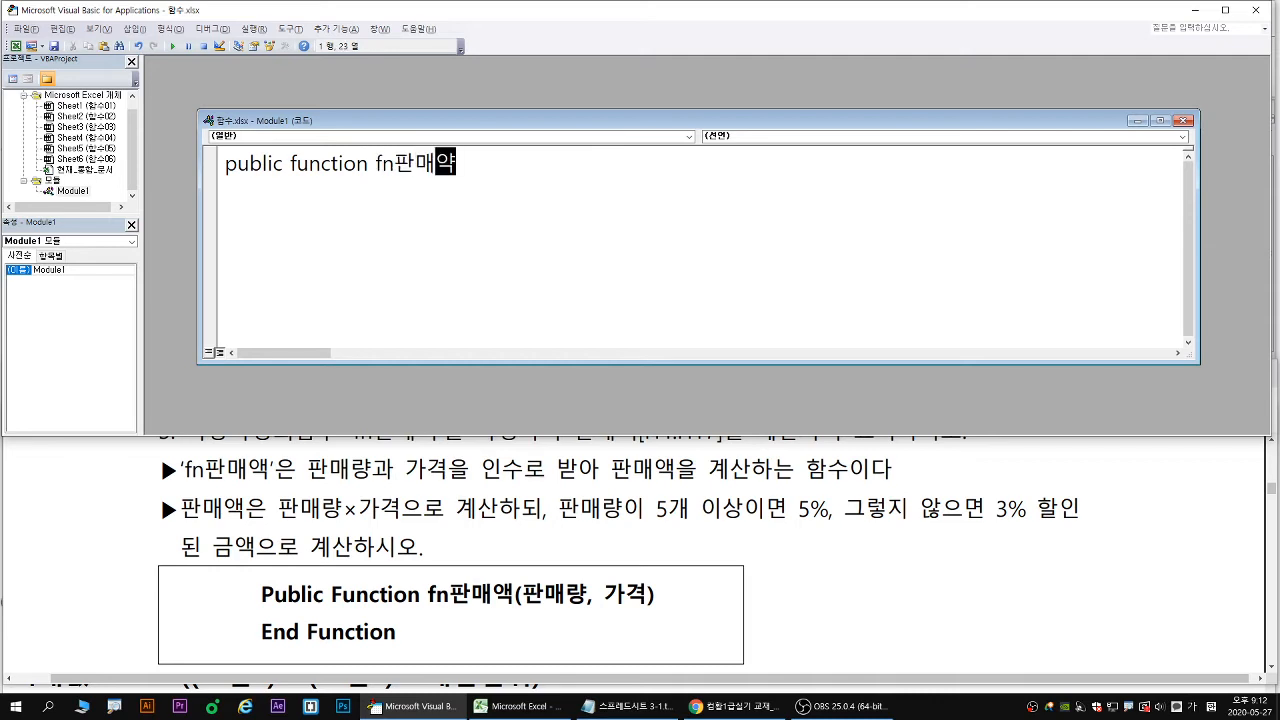
key("BackSpace")
key("BackSpace")
key("BackSpace")
type("애")
type("액(판매")
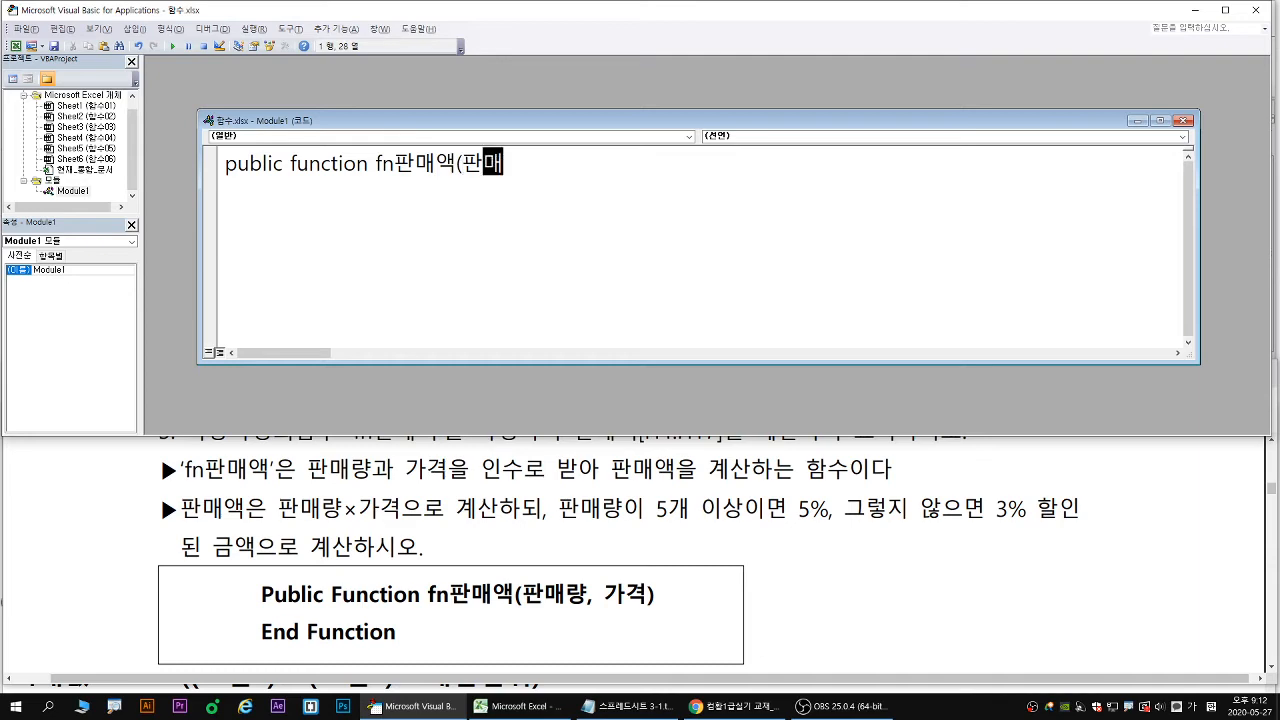
type("량, 가격)")
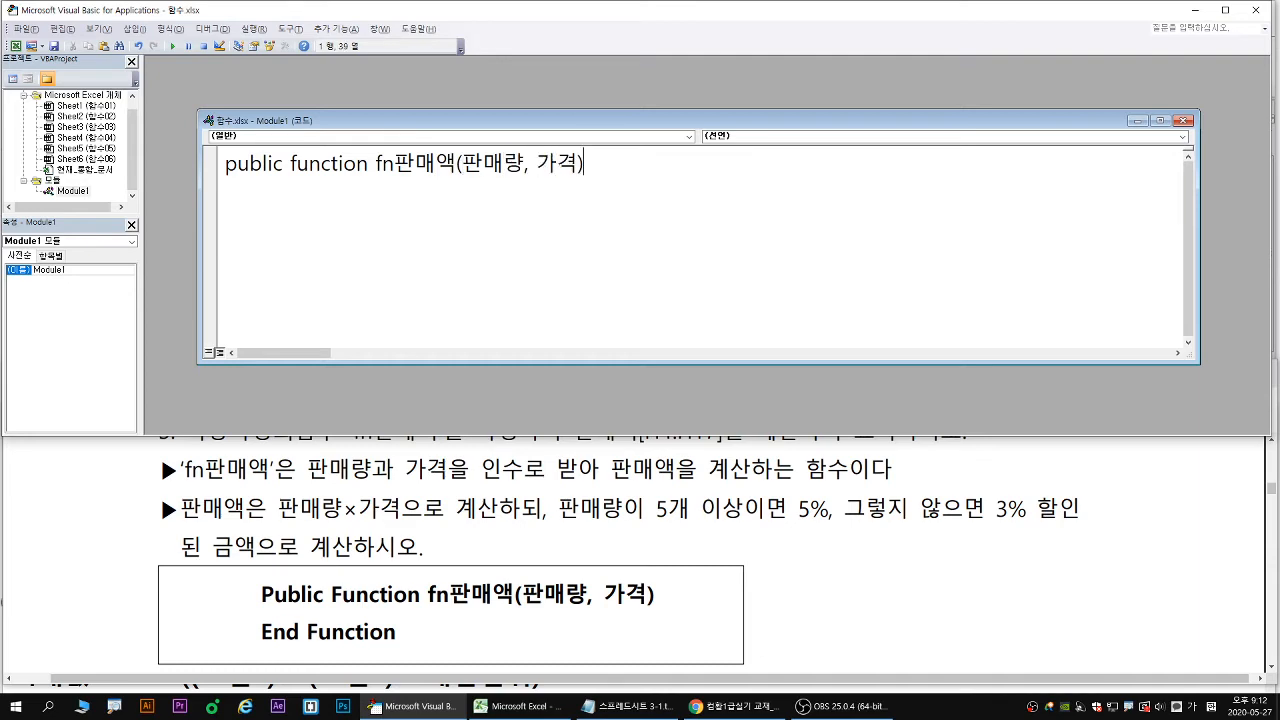
key("Return")
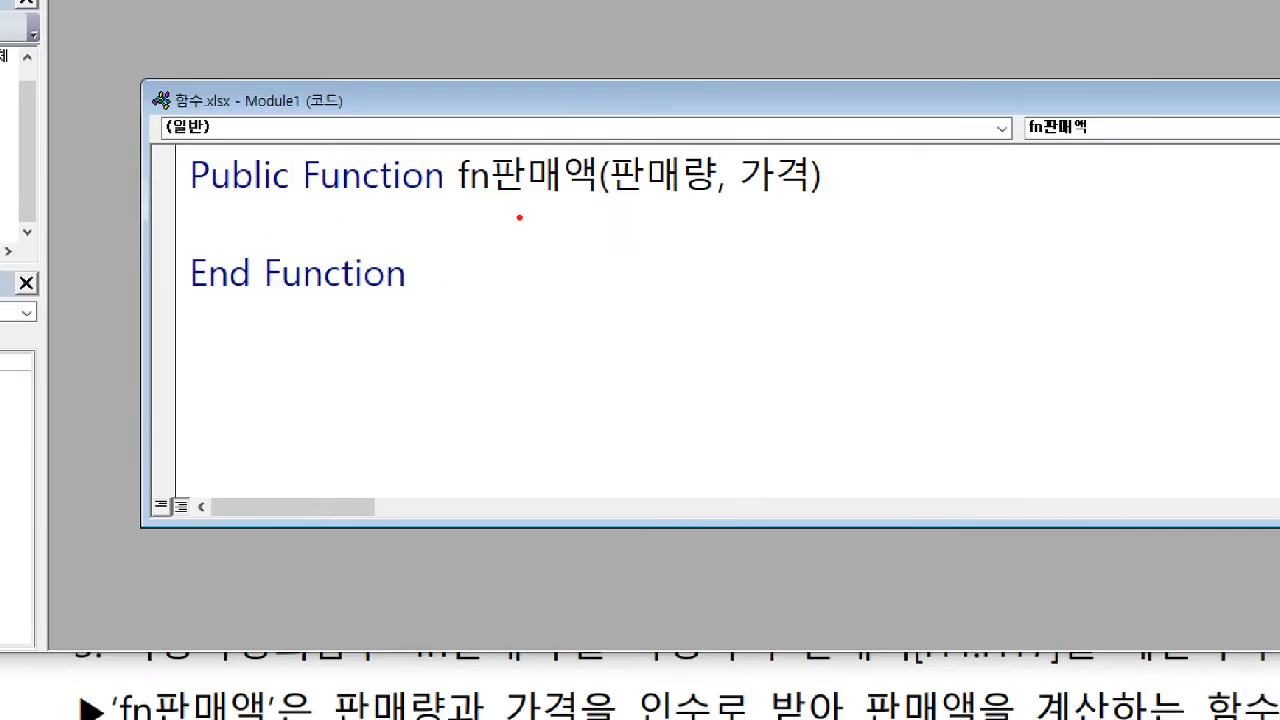
left_click_drag(462, 199, 810, 205)
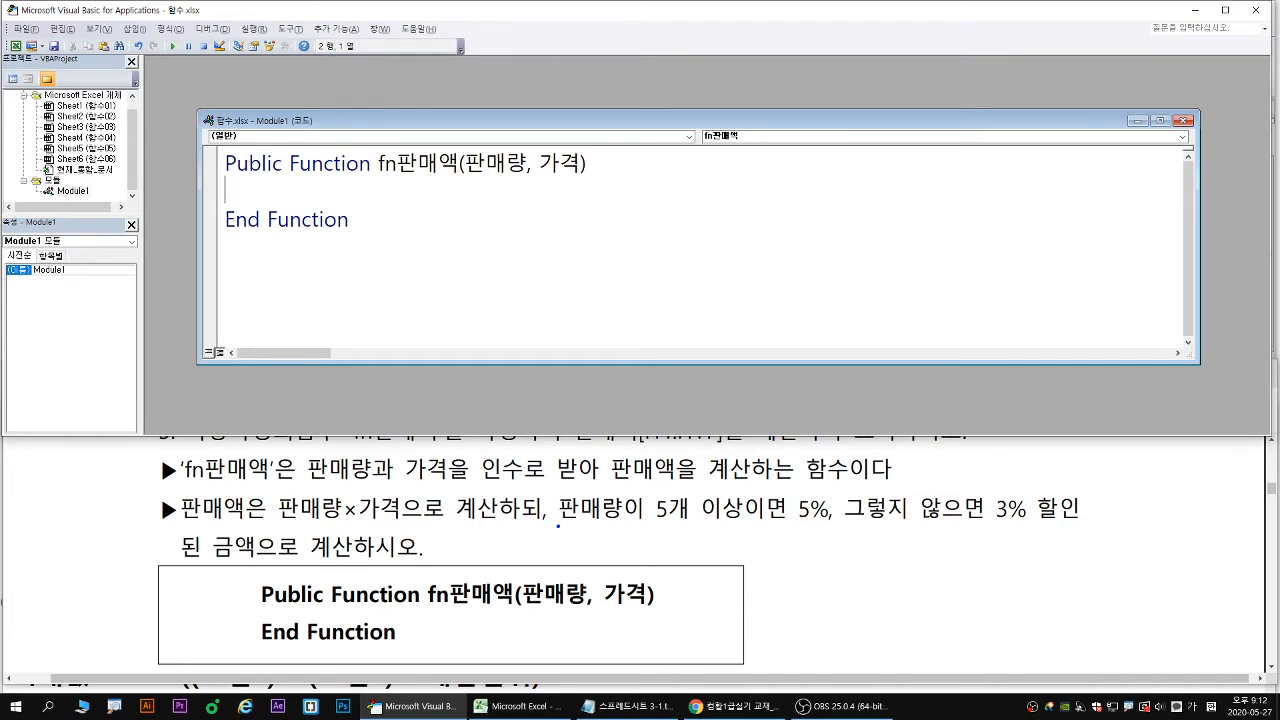
left_click_drag(558, 526, 1030, 524)
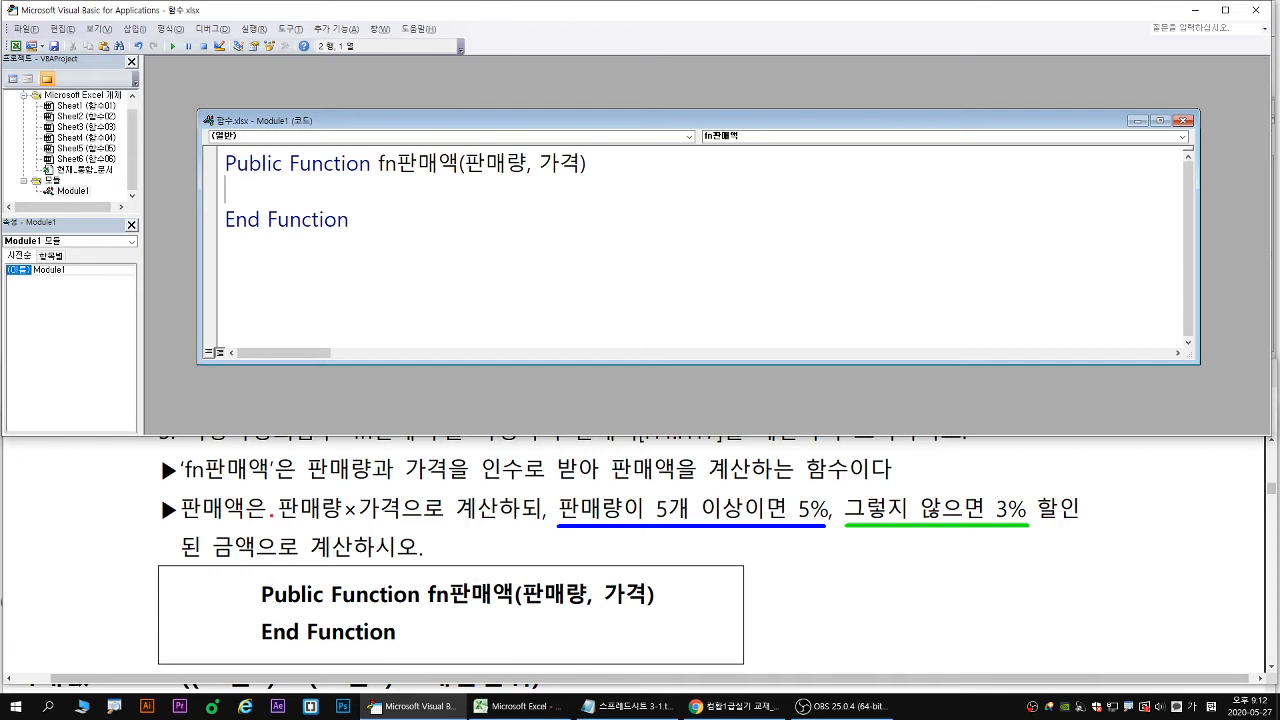
left_click_drag(271, 524, 403, 525)
left_click_drag(564, 519, 748, 521)
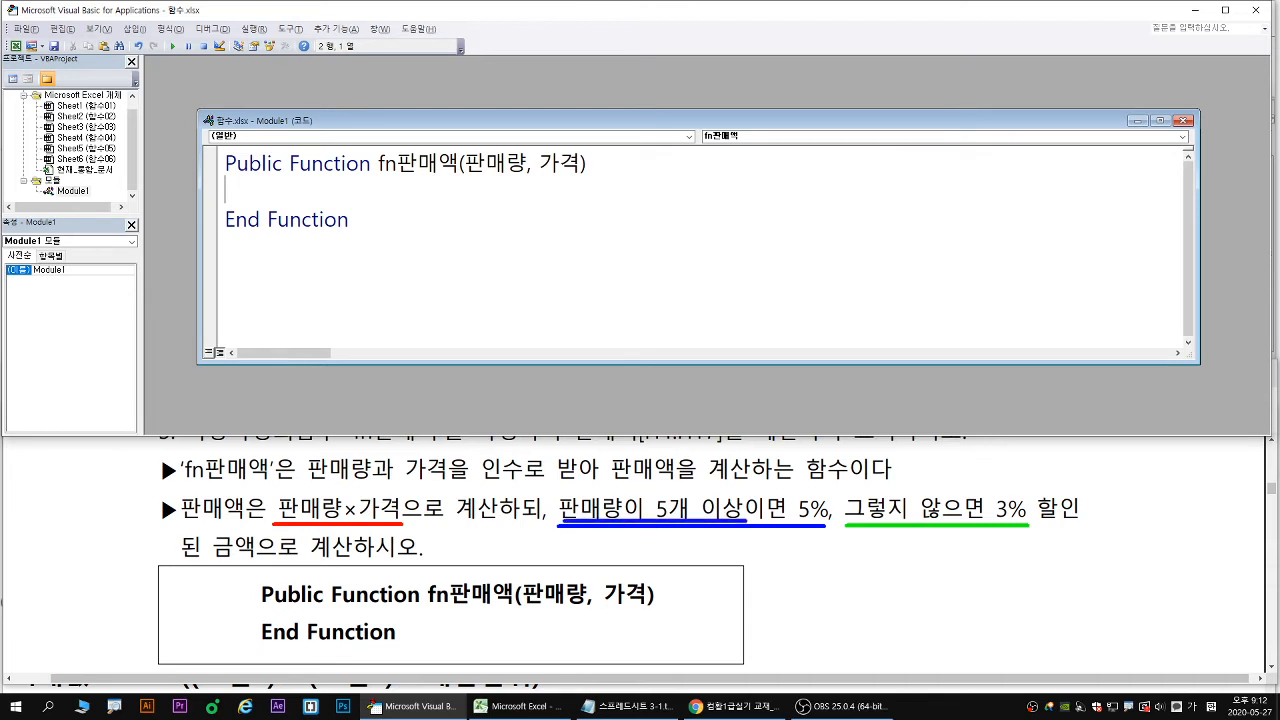
key("Escape")
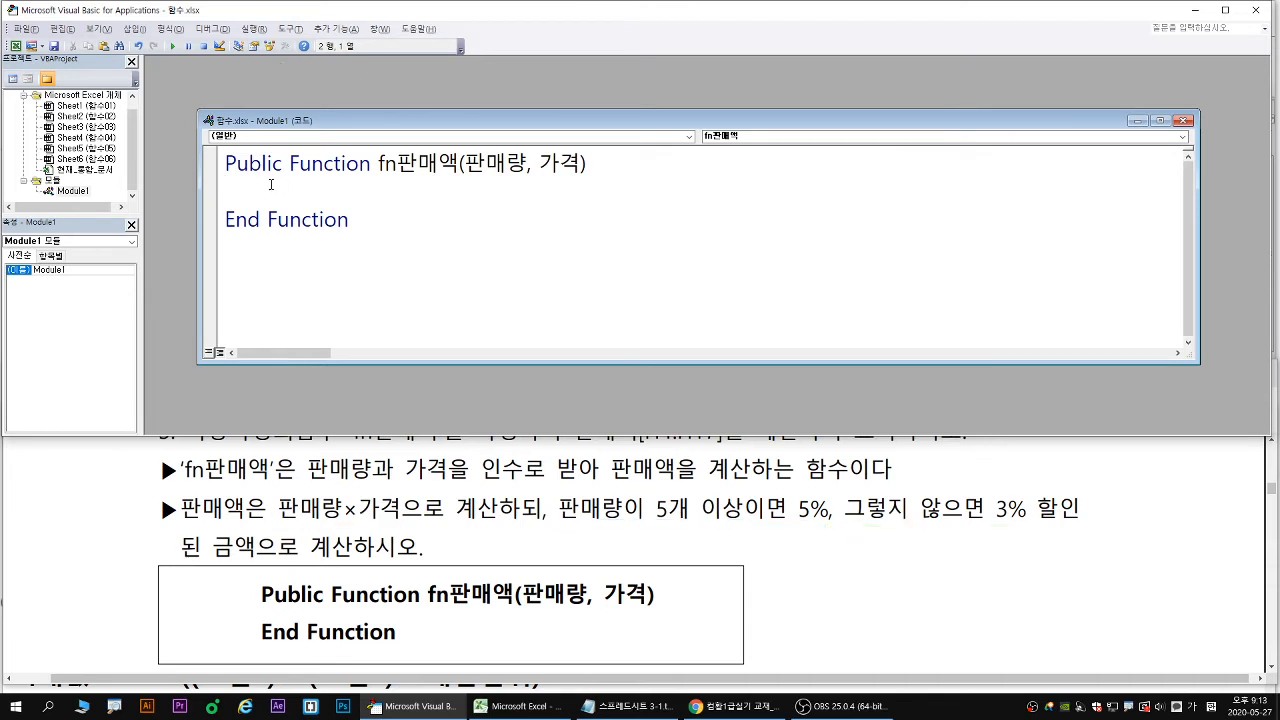
Add the condition line If 판매량 >= 5 Then inside the fn판매액 function.
type("ㅑ")
key("BackSpace")
key("Hangul")
type("if")
type("판매량>")
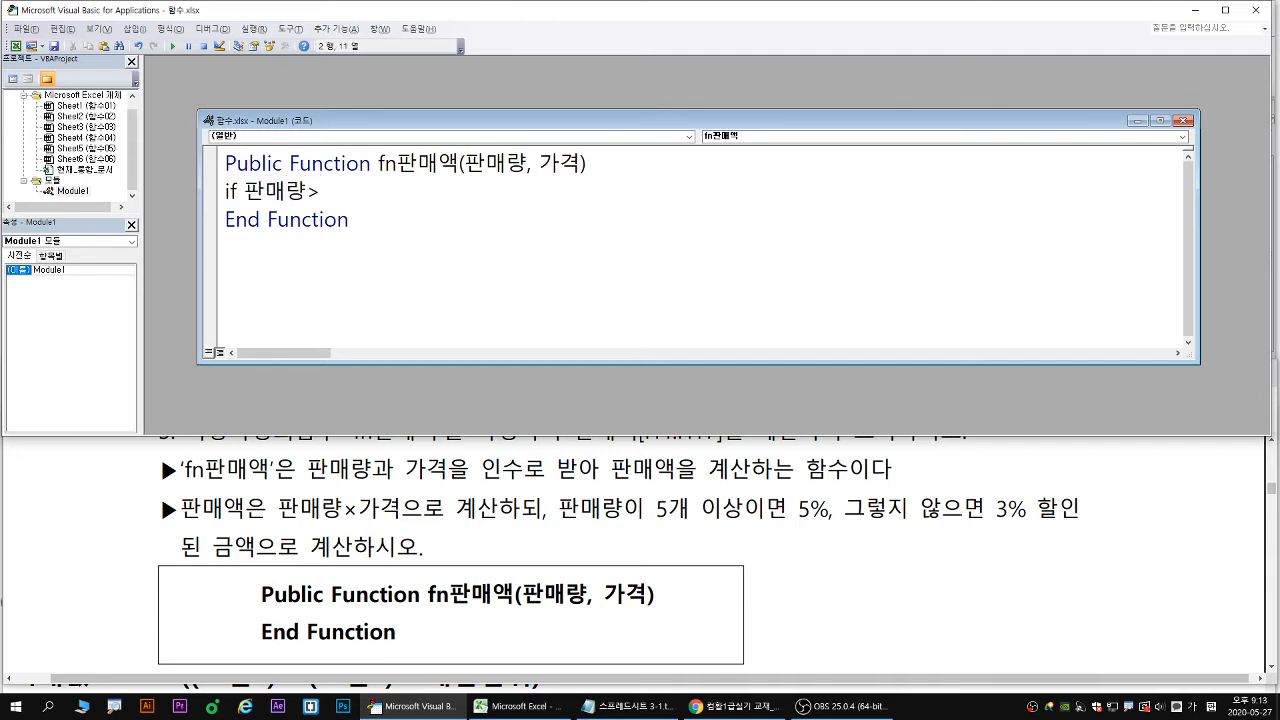
type("=5 then")
key("Return")
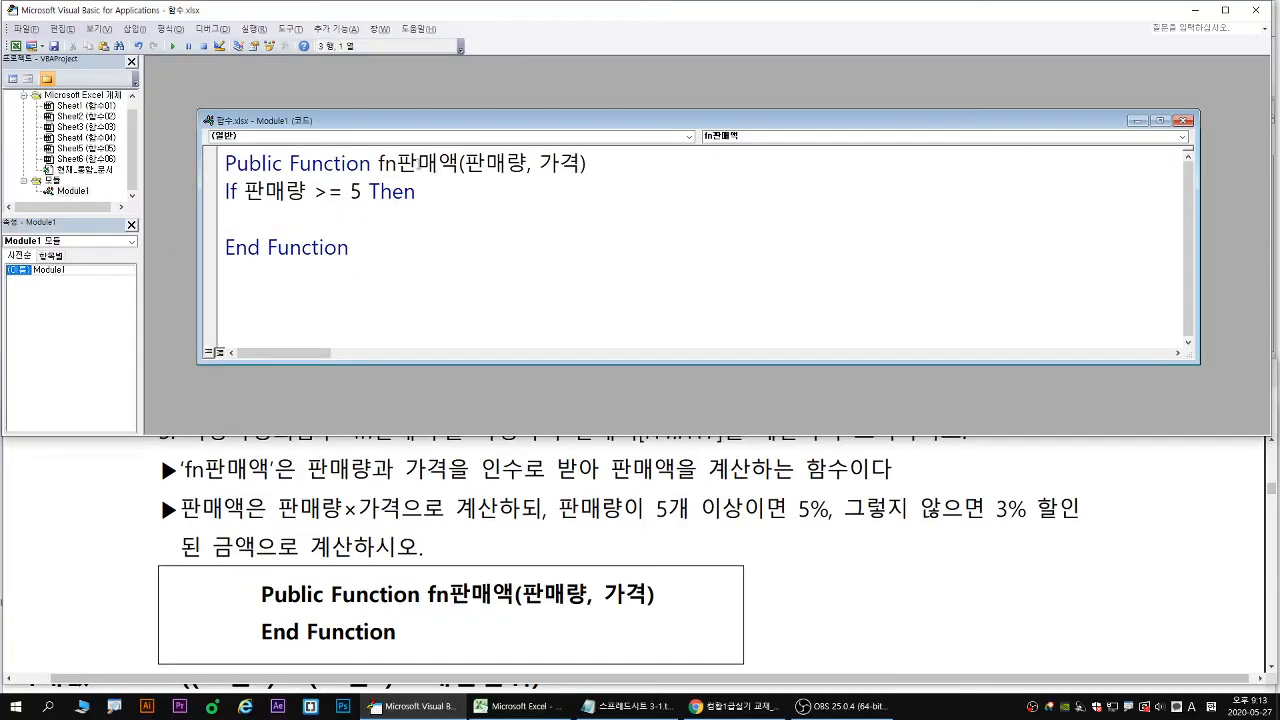
Below the If line, assign fn판매액 the expression 판매량*가격*0.95, reusing the function name from the declaration.
double_click(430, 165)
left_click_drag(442, 174, 284, 220)
type("=")
type("v")
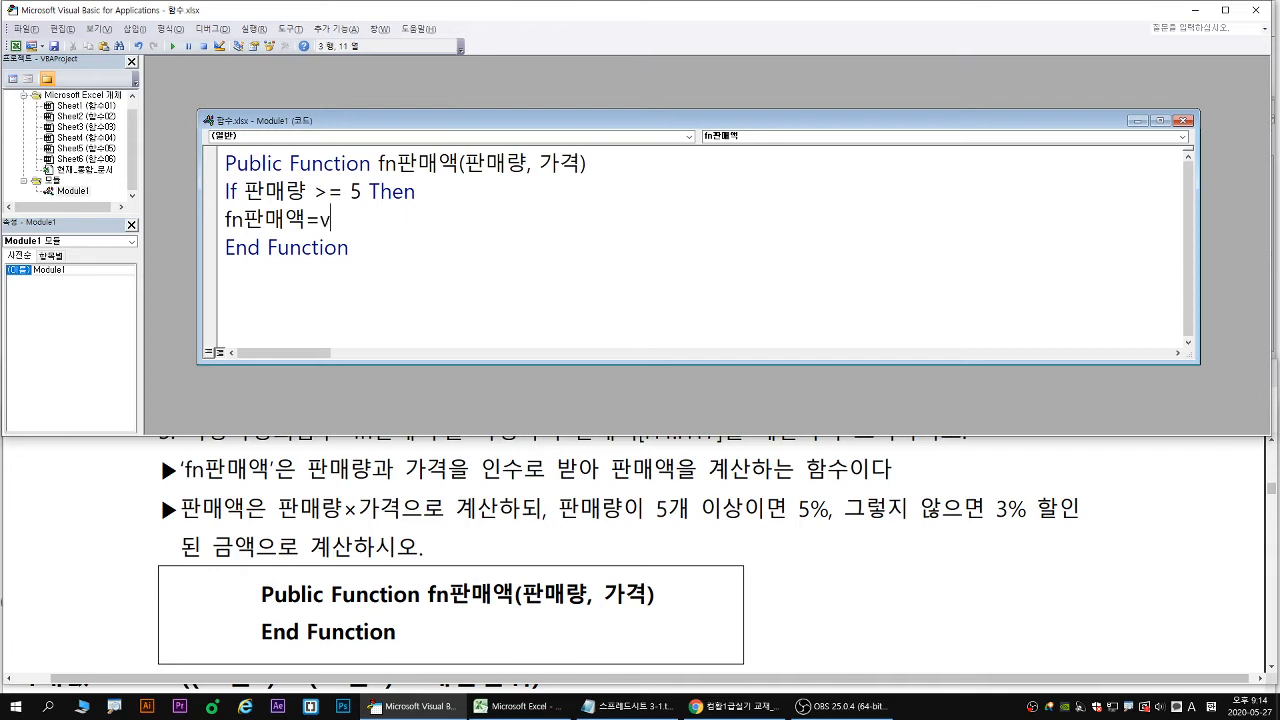
key("BackSpace")
key("Hangul")
type("판매량")
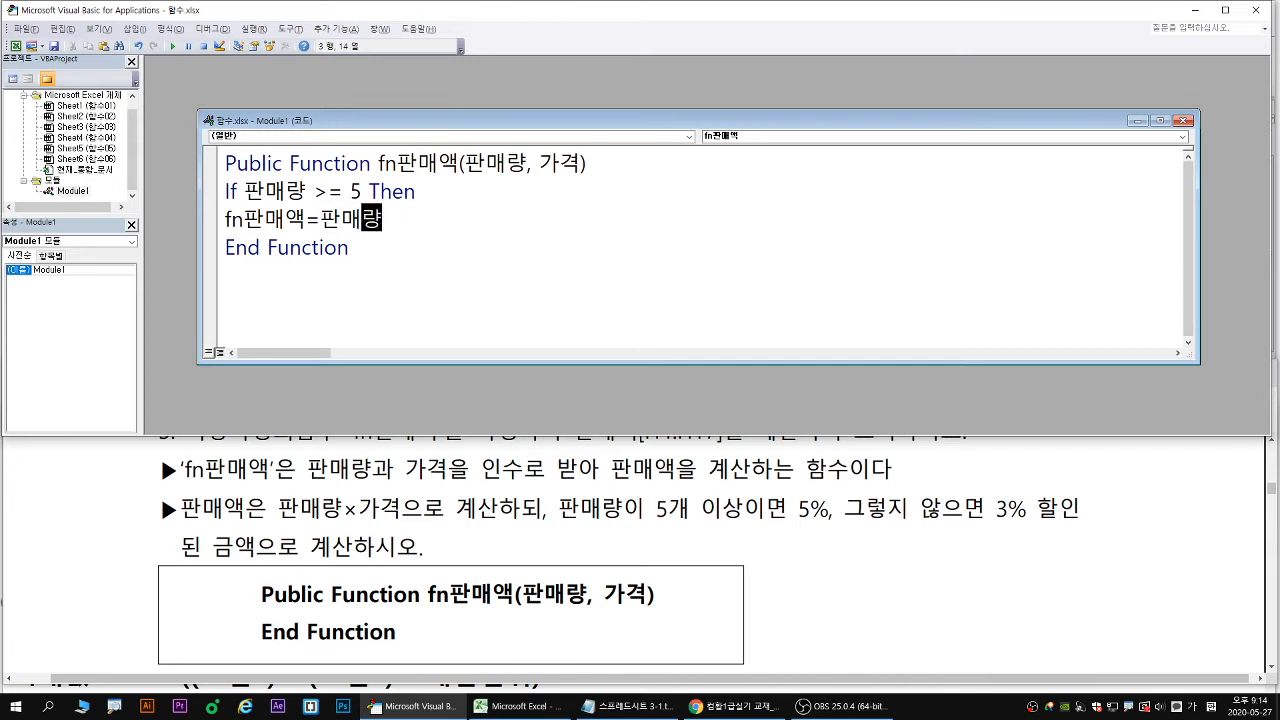
type("*가격")
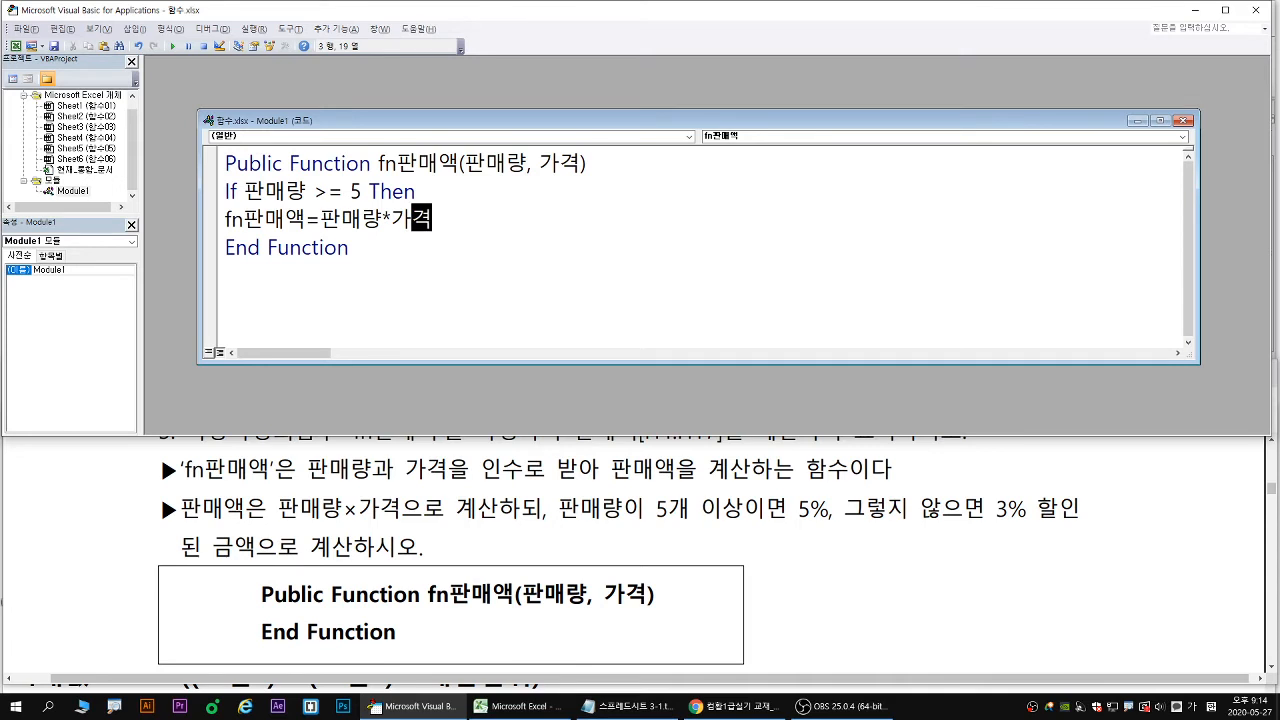
type("*")
type("0.95")
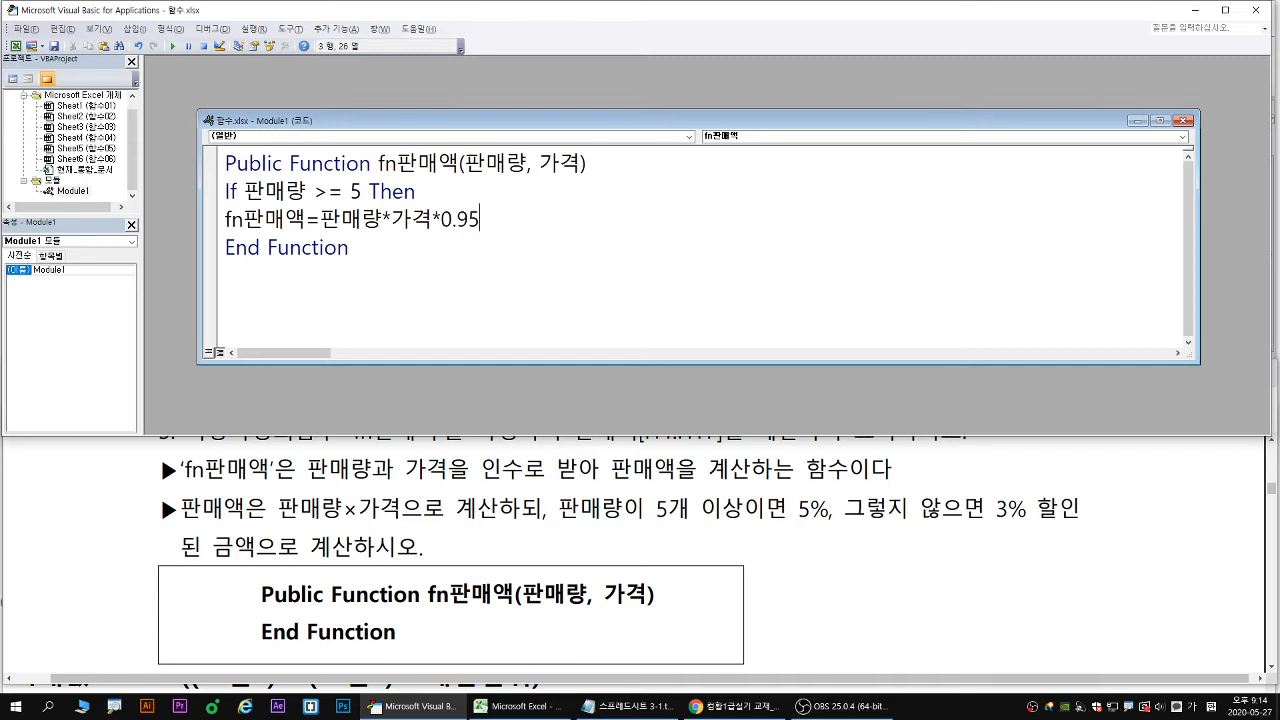
Replace the multiplier in the fn판매액 assignment with 5%, and correct it to 0.05.
key("BackSpace")
key("BackSpace")
key("BackSpace")
key("BackSpace")
type("5%")
key("Return")
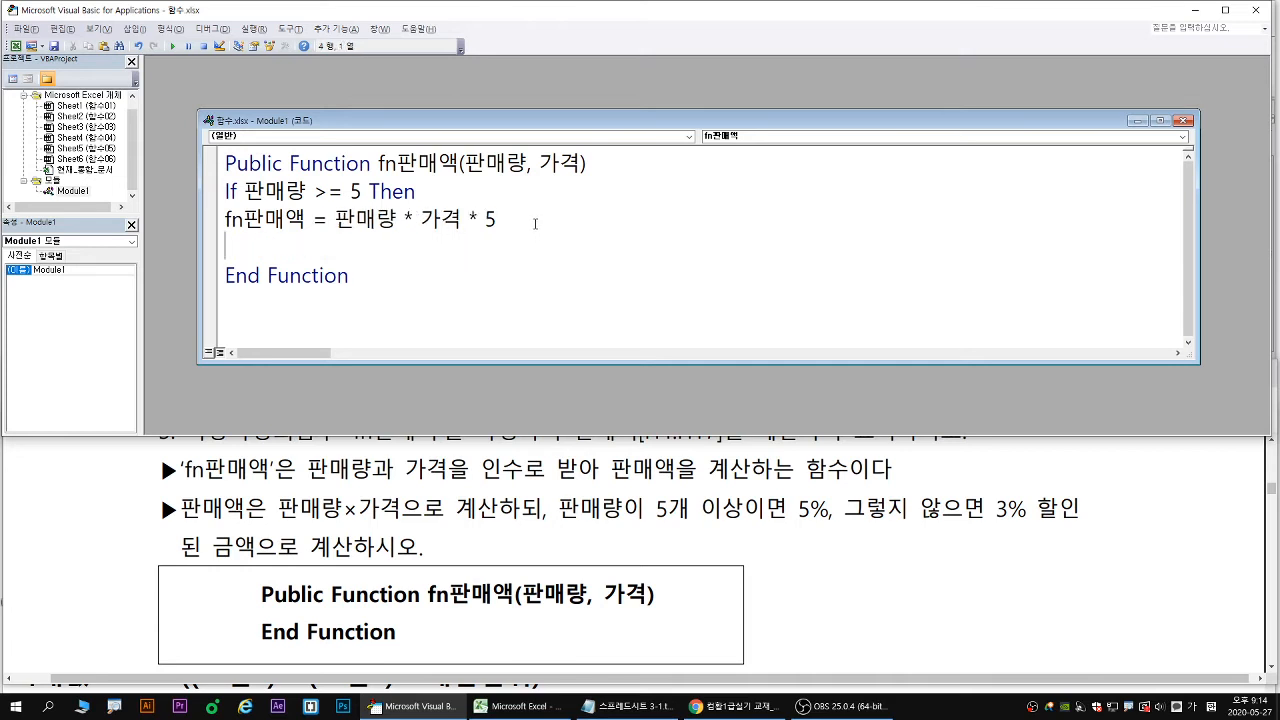
key("ctrl+2")
mouse_move(522, 208)
left_mouse_down()
mouse_move(504, 233)
mouse_move(525, 235)
left_mouse_up()
key("Escape")
left_click(487, 218)
type("0.0")
left_click(226, 246)
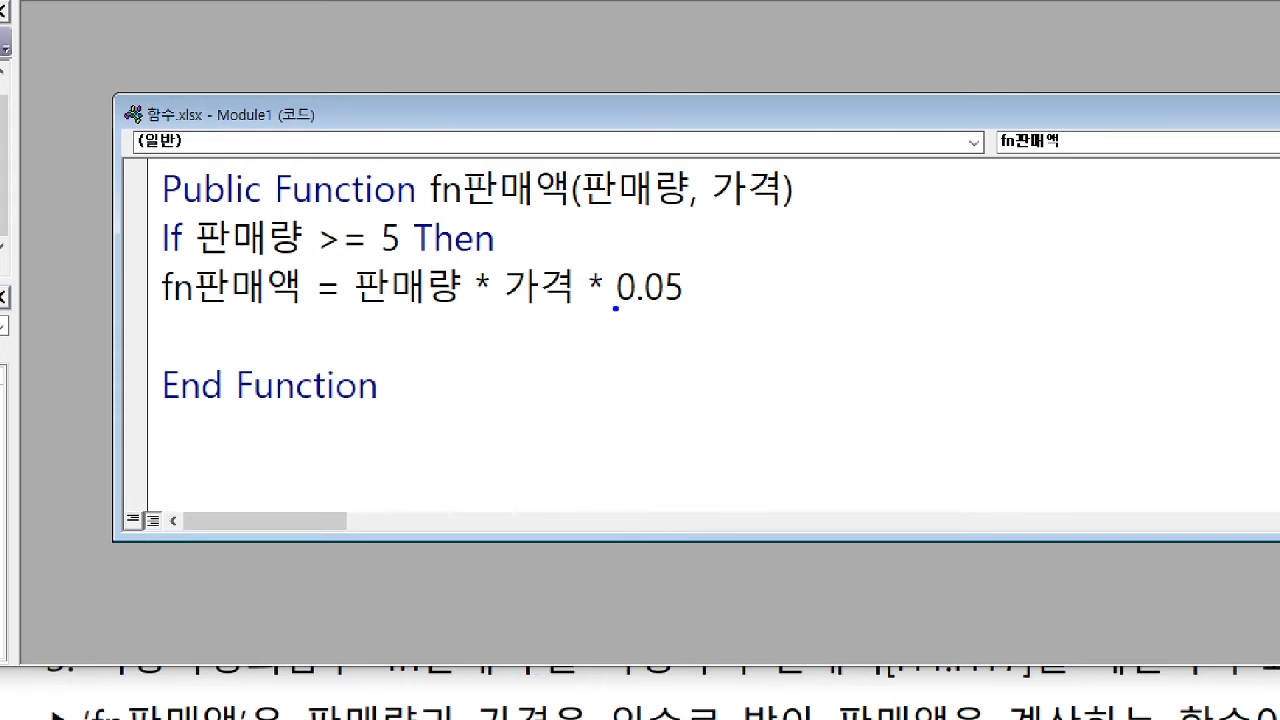
left_click_drag(352, 309, 462, 309)
key("r")
mouse_move(392, 340)
left_mouse_down()
mouse_move(402, 326)
mouse_move(430, 330)
left_mouse_up()
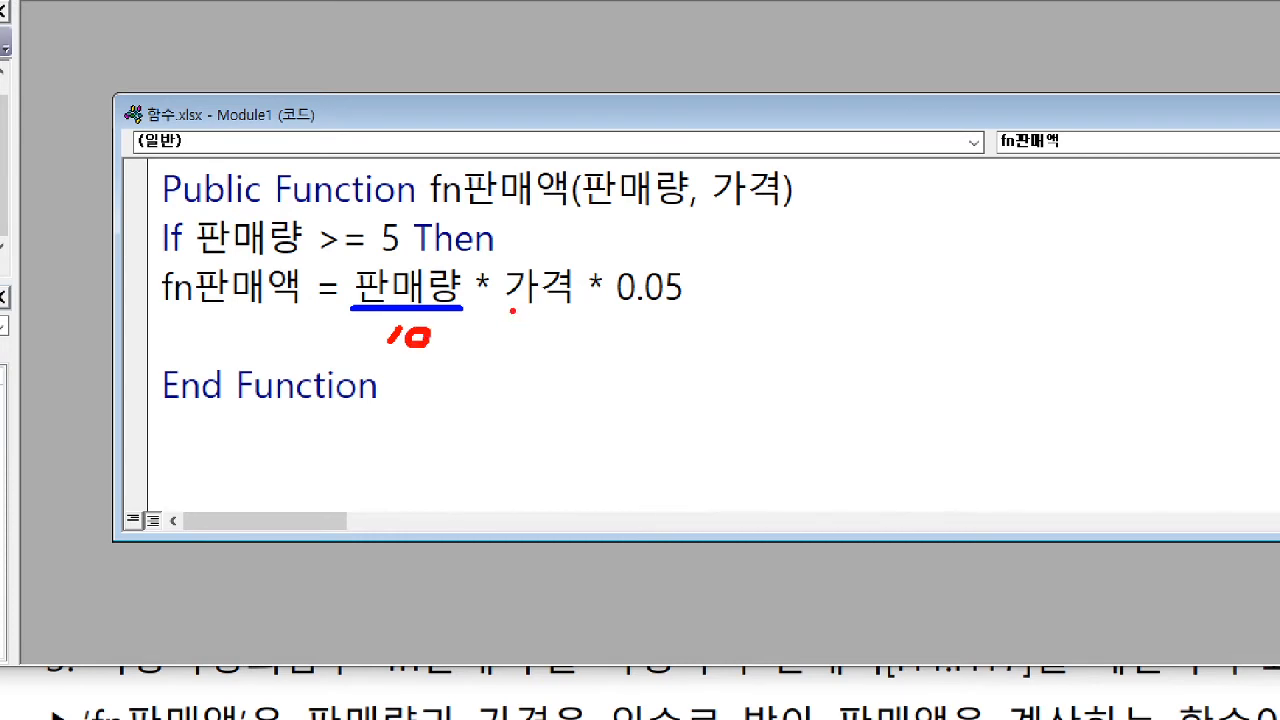
key("b")
mouse_move(502, 309)
left_mouse_down()
mouse_move(584, 310)
mouse_move(503, 342)
left_mouse_up()
key("r")
mouse_move(528, 325)
left_mouse_down()
mouse_move(530, 336)
mouse_move(574, 334)
mouse_move(566, 322)
left_mouse_up()
mouse_move(478, 322)
left_mouse_down()
mouse_move(464, 341)
mouse_move(481, 340)
left_mouse_up()
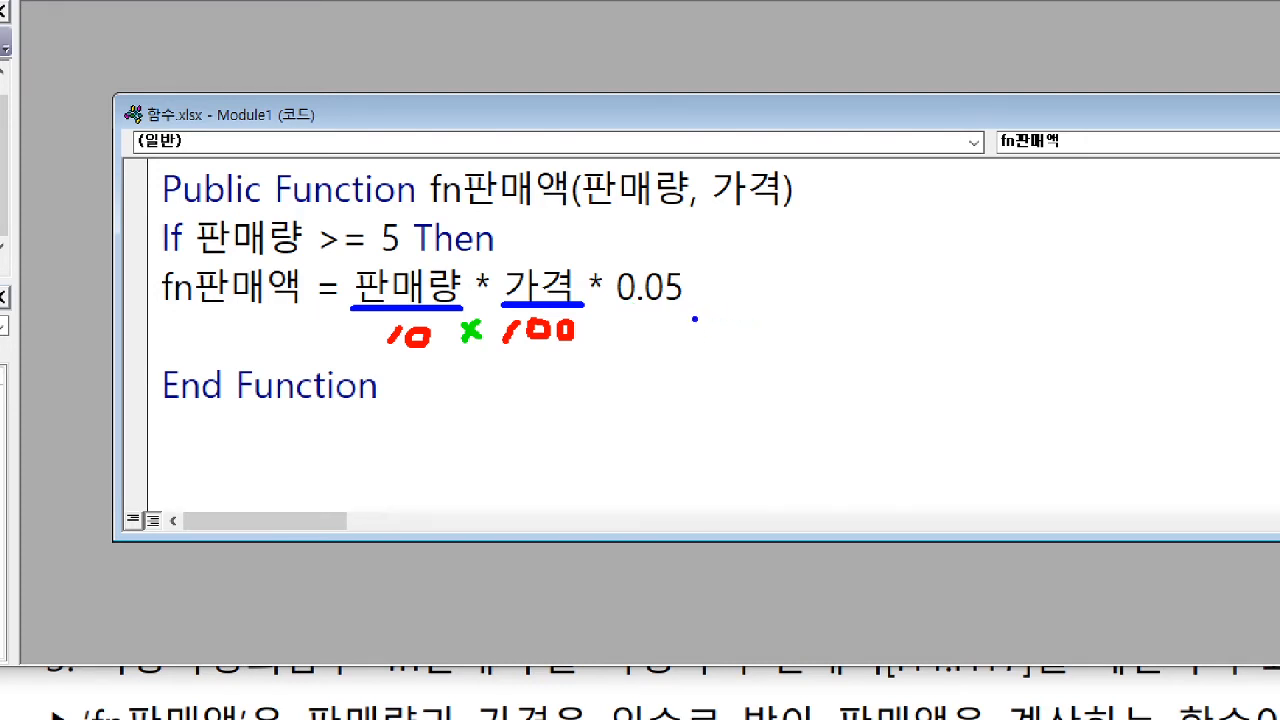
mouse_move(694, 319)
left_mouse_down()
mouse_move(729, 321)
mouse_move(731, 334)
left_mouse_up()
left_click_drag(765, 313, 758, 345)
left_click_drag(768, 314, 800, 314)
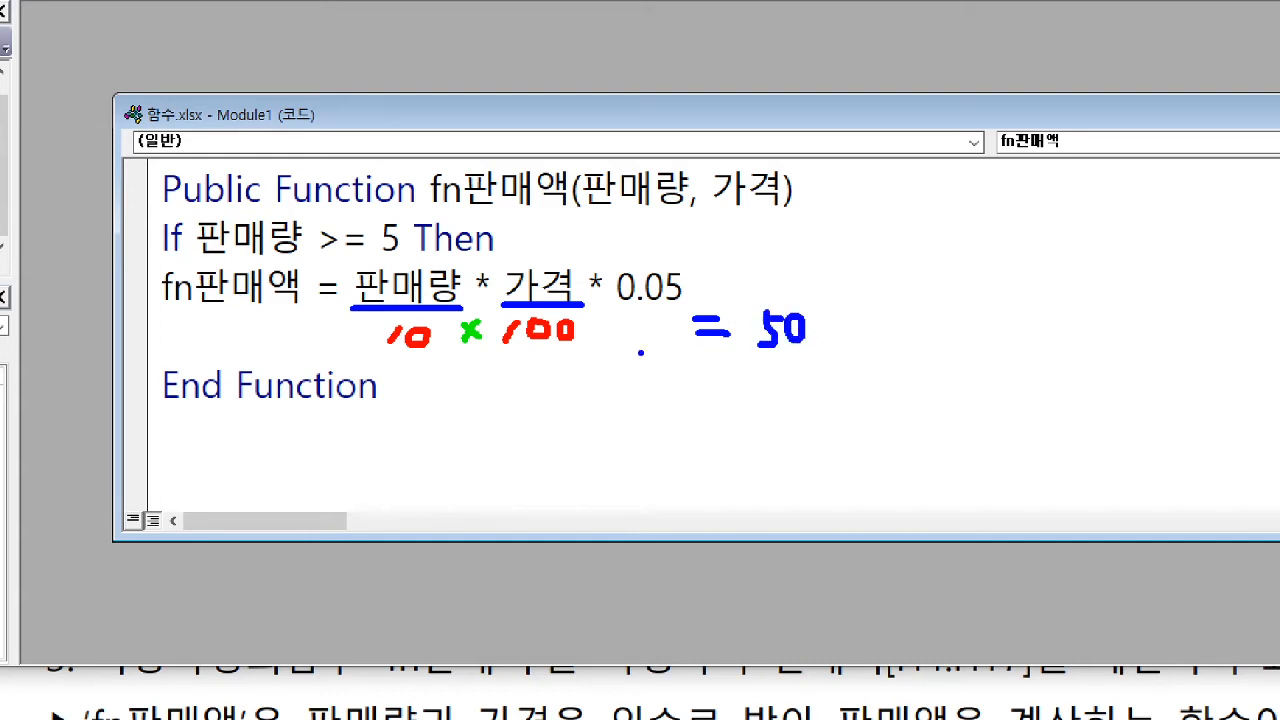
mouse_move(814, 362)
left_mouse_down()
mouse_move(752, 368)
mouse_move(748, 292)
mouse_move(824, 368)
left_mouse_up()
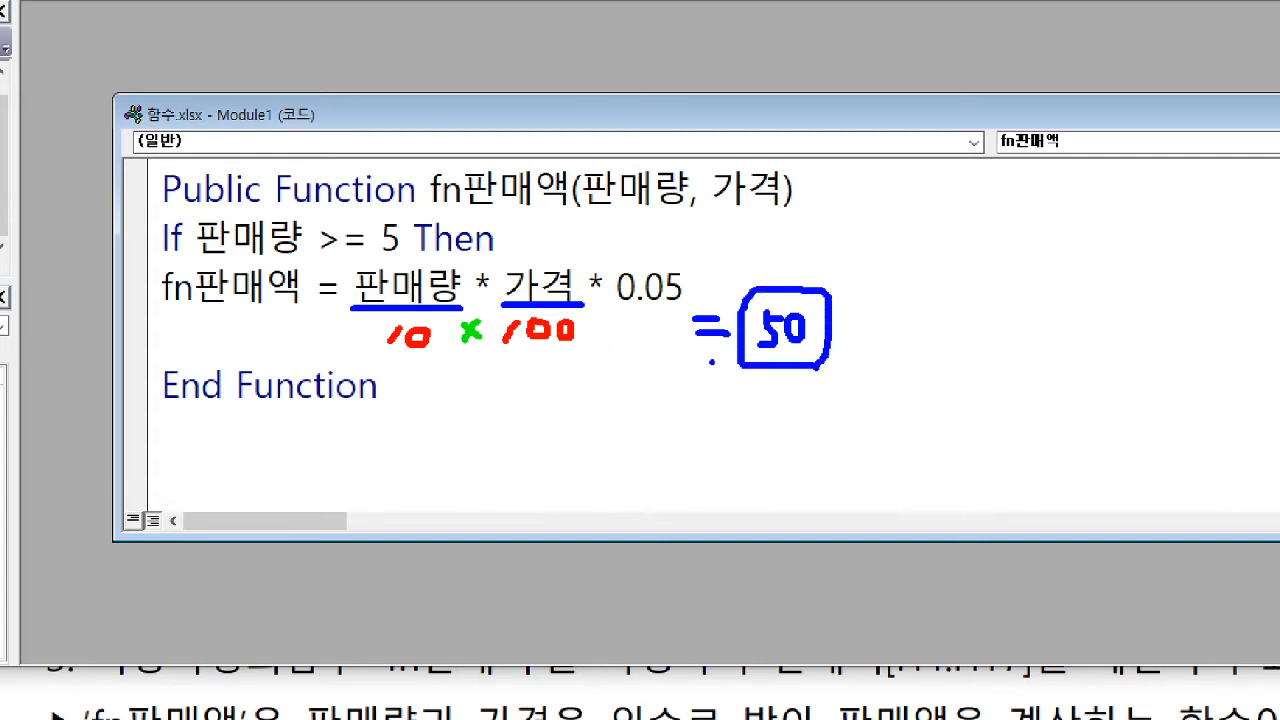
key("r")
mouse_move(750, 407)
left_mouse_down()
mouse_move(822, 412)
mouse_move(816, 432)
left_mouse_up()
mouse_move(834, 379)
left_mouse_down()
mouse_move(831, 410)
mouse_move(857, 381)
left_mouse_up()
left_click_drag(750, 415, 772, 415)
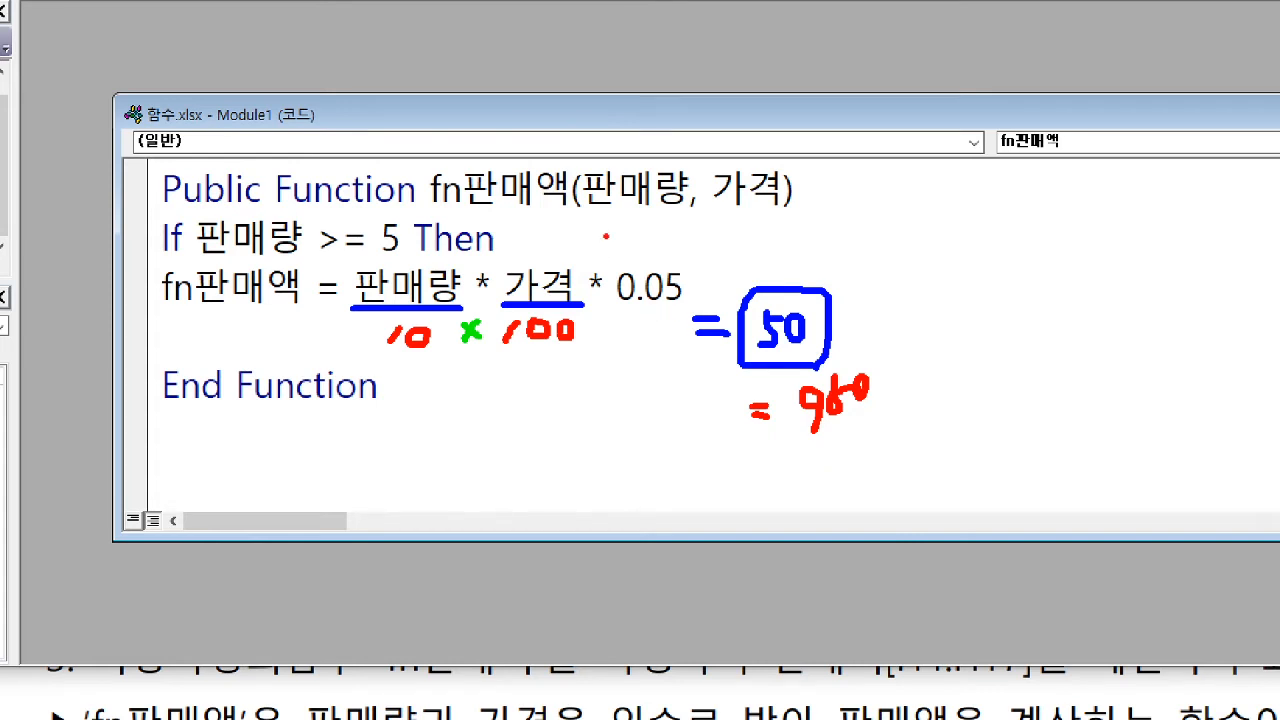
left_click_drag(609, 232, 616, 253)
key("e")
key("b")
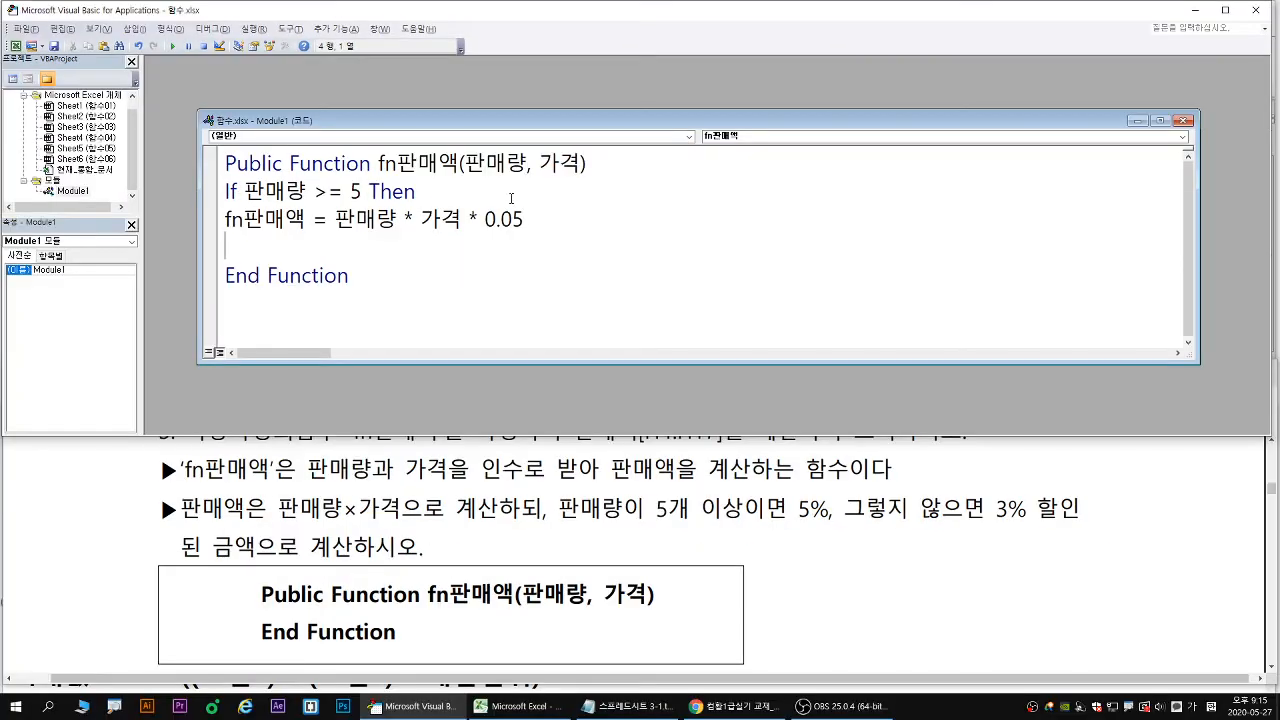
Set the multiplier in the fn판매액 assignment to 0.95.
left_click_drag(500, 219, 512, 219)
type("9")
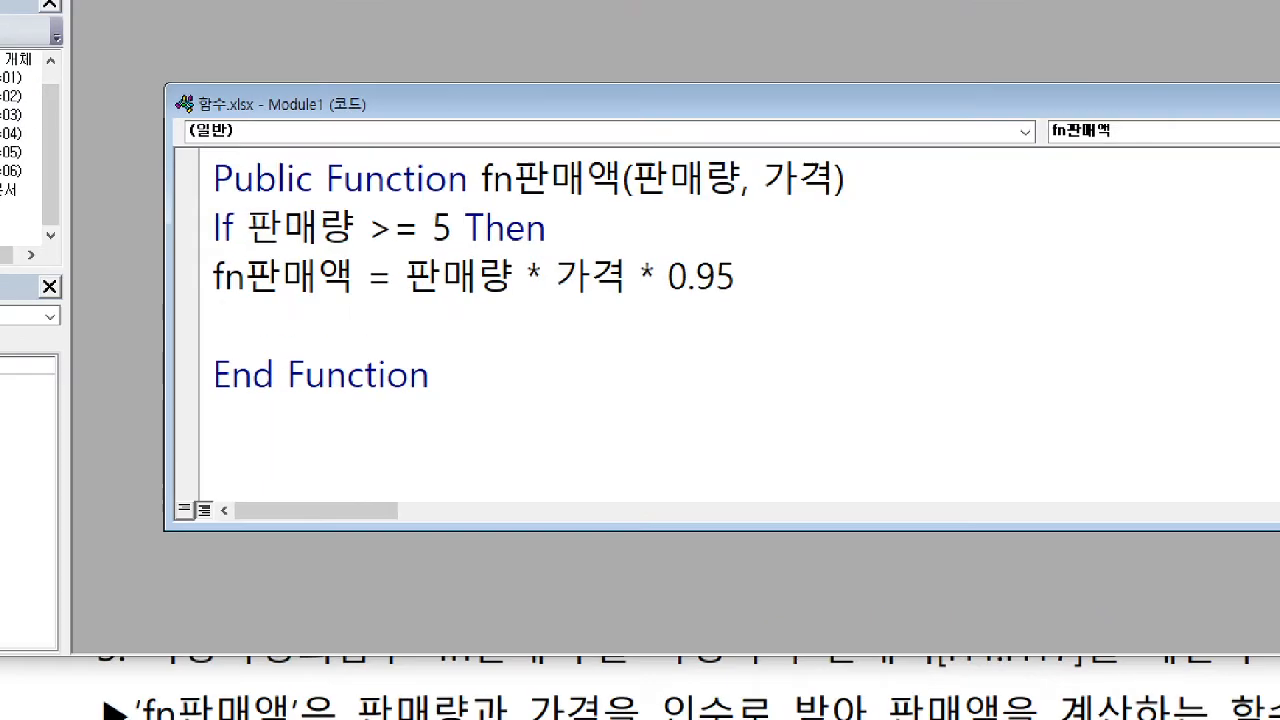
left_click_drag(420, 301, 735, 299)
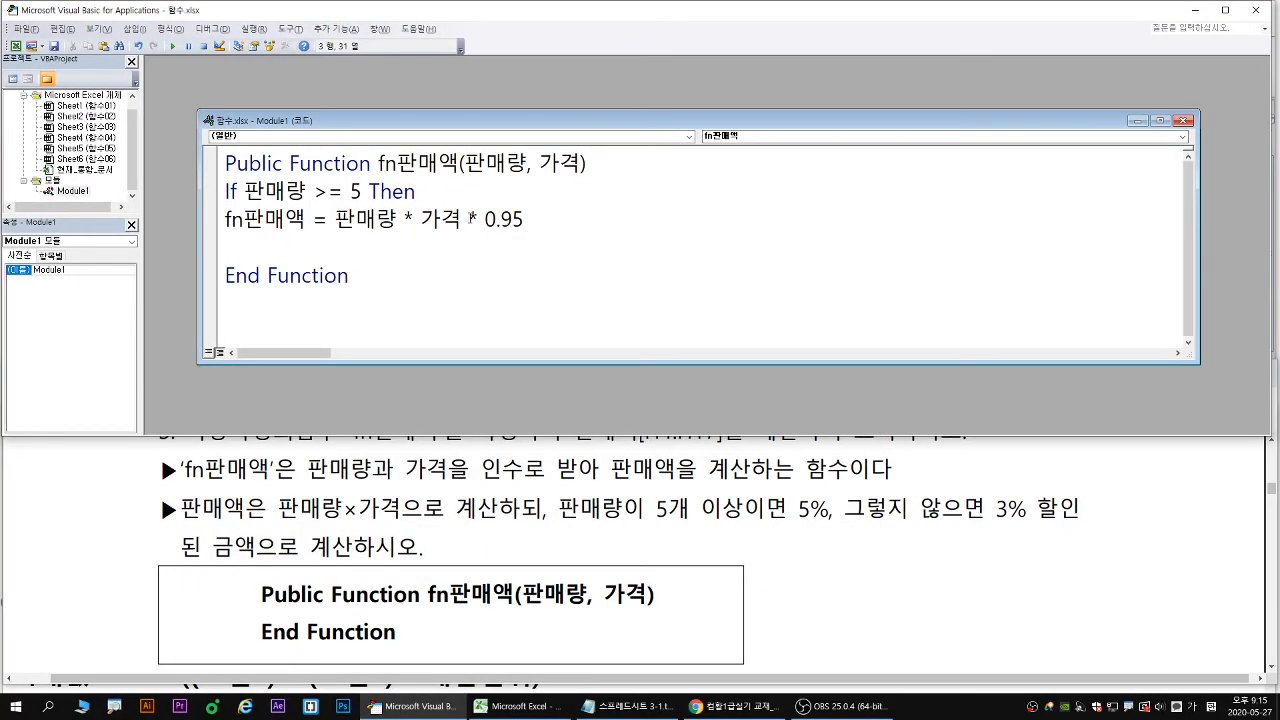
Rewrite the fn판매액 assignment as 판매량 * 가격 - 판매량 * 가격 * 0.05.
key("BackSpace")
type("0")
left_click_drag(461, 218, 334, 218)
key("ctrl+c")
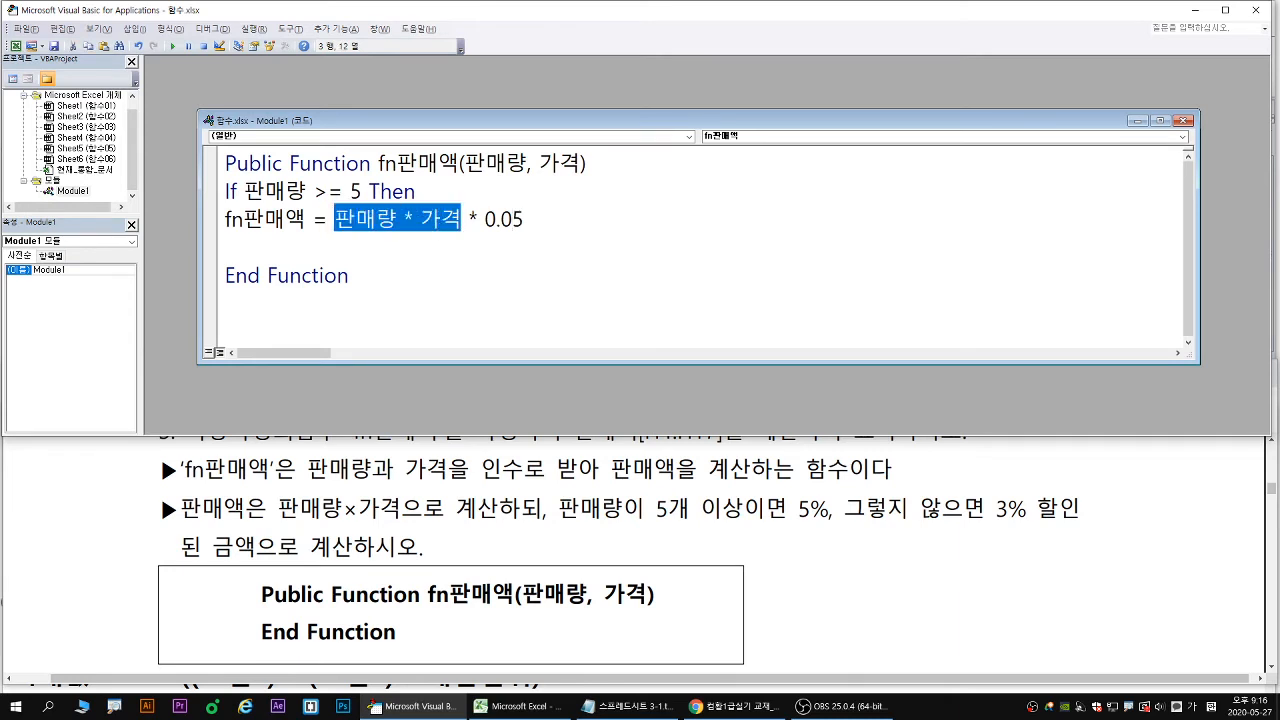
key("Left")
key("Left")
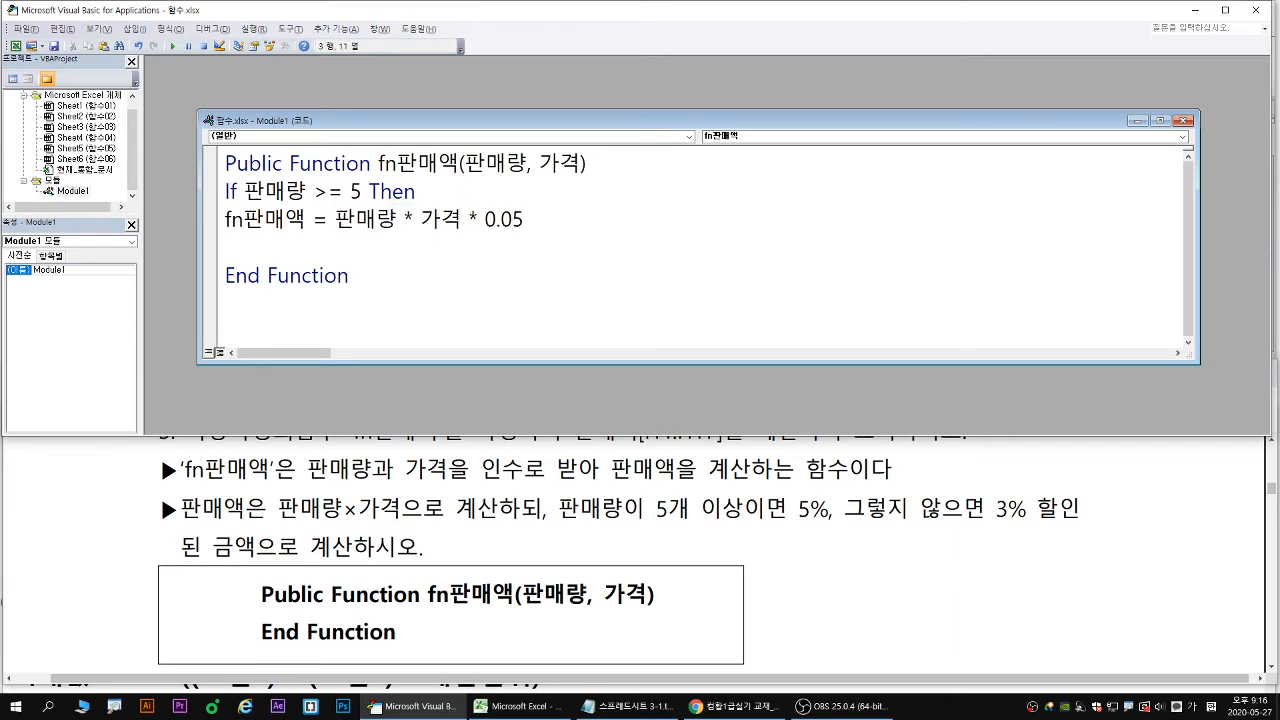
key("ctrl+v")
type("-")
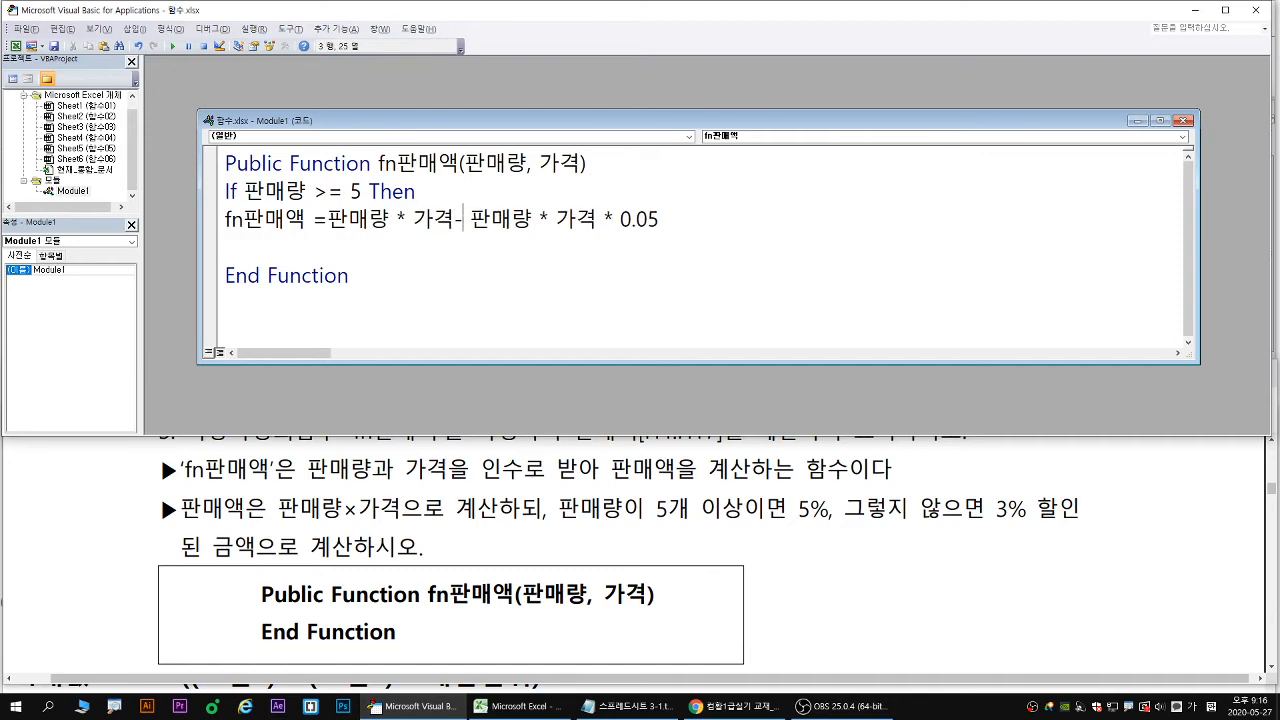
key("Down")
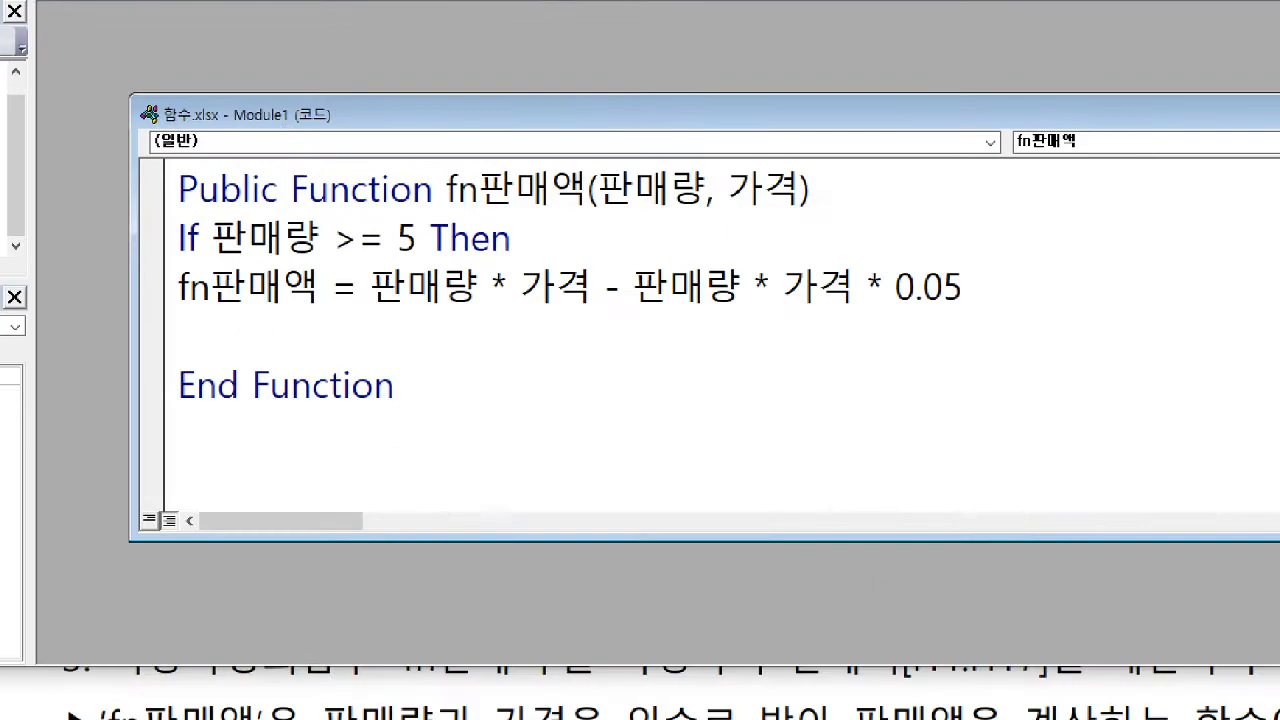
left_click_drag(335, 234, 462, 238)
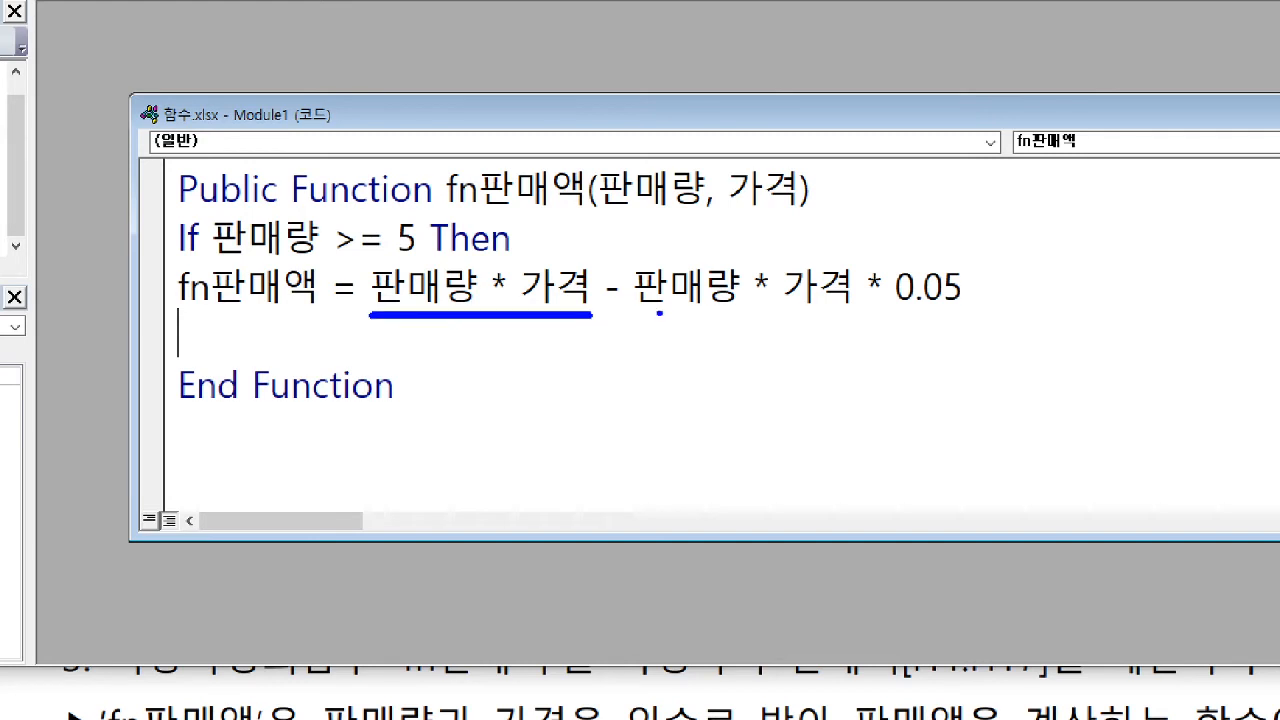
left_click_drag(646, 312, 972, 311)
key("r")
left_click_drag(604, 294, 622, 290)
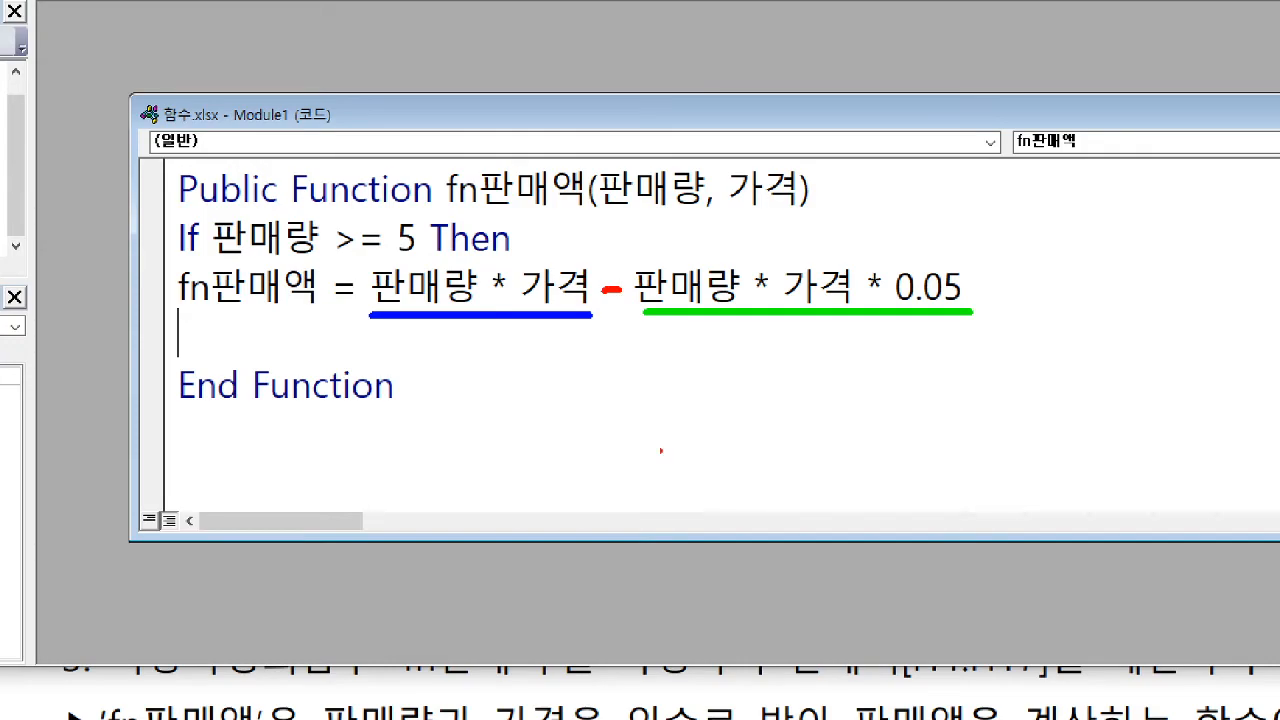
key("Escape")
Remove the subtraction term from the fn판매액 assignment so it reads 판매량 * 가격 * 0.95.
left_click_drag(463, 218, 621, 220)
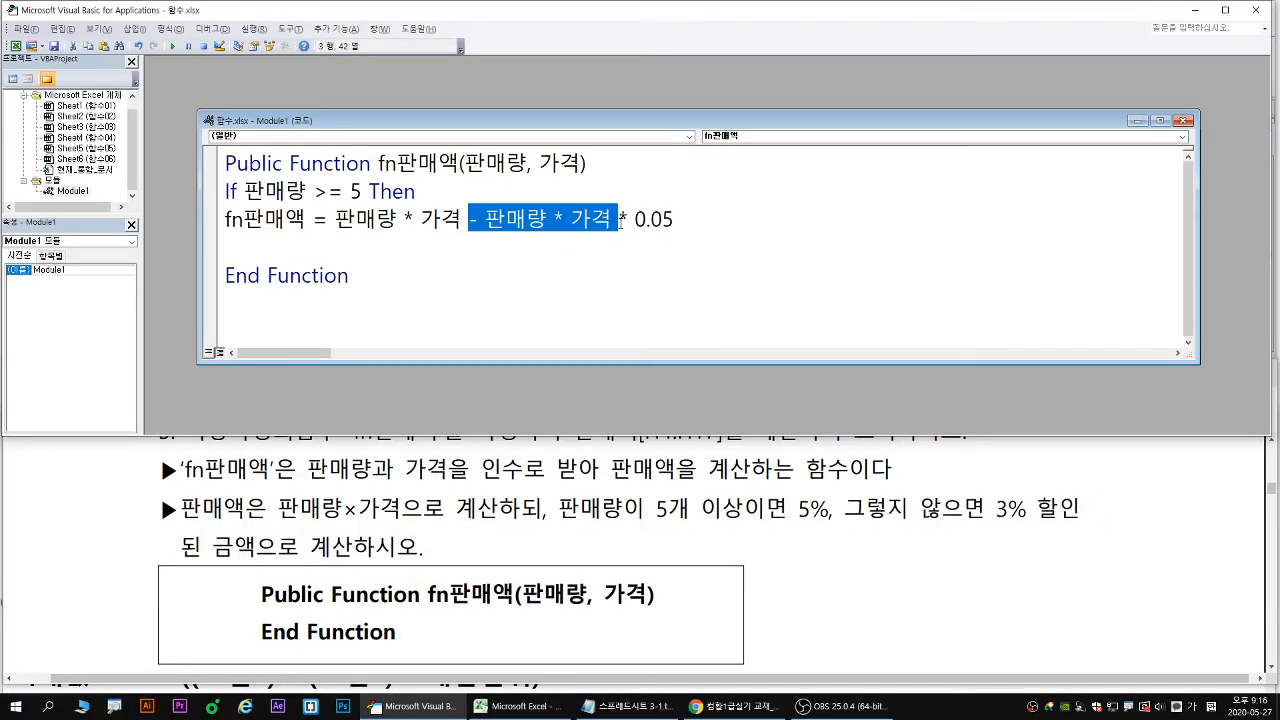
key("Delete")
key("Right")
key("Right")
key("Right")
key("Right")
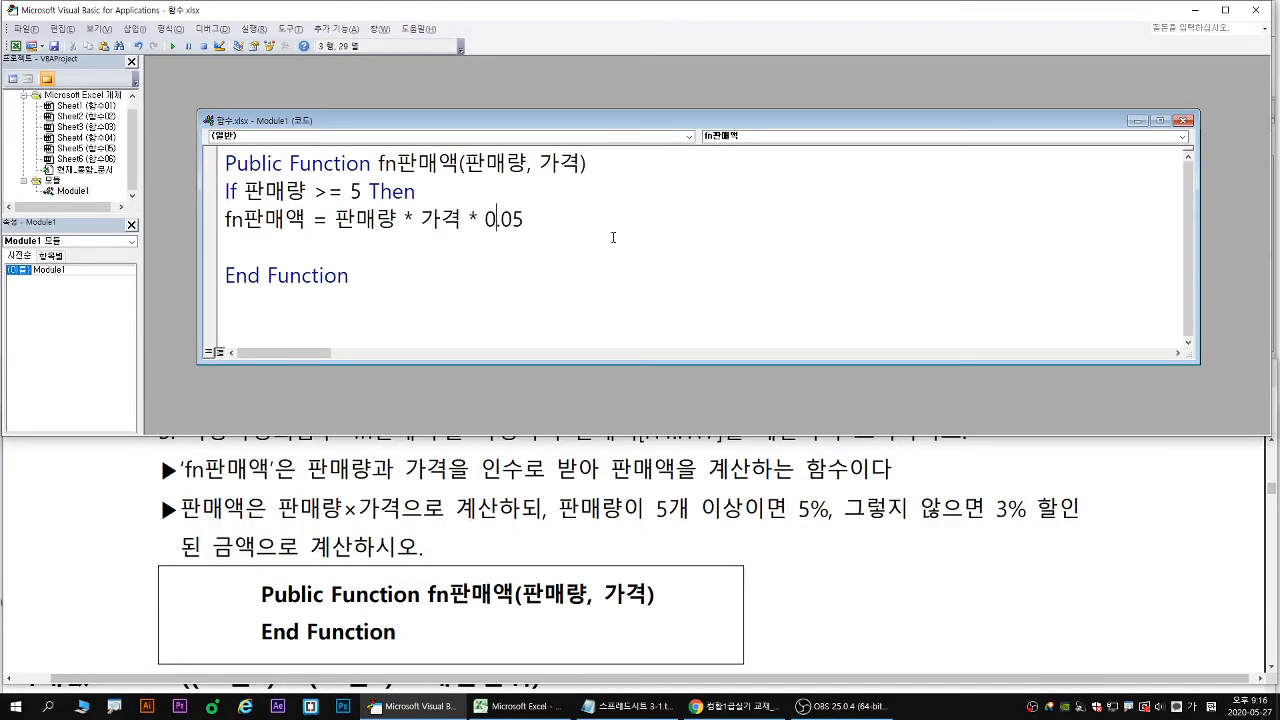
key("Delete")
type("9")
Add an Else line below the fn판매액 assignment, followed by a new line.
key("Down")
type("else")
key("Return")
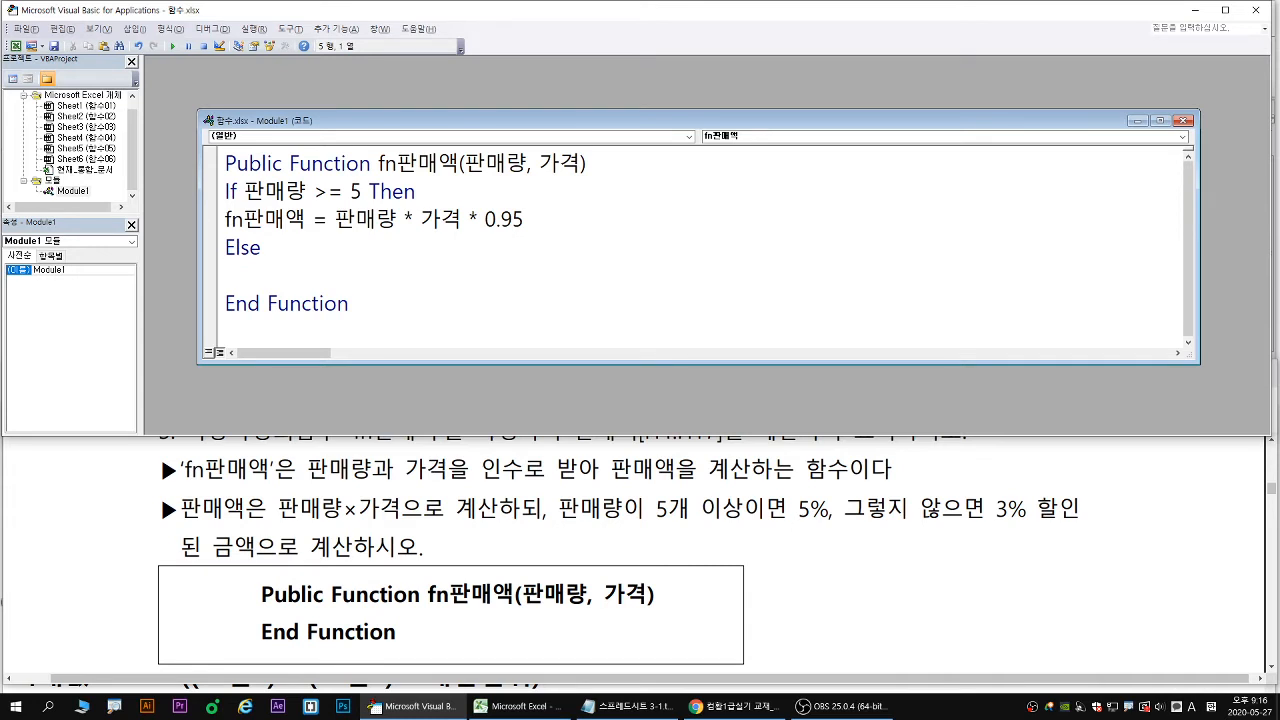
Copy the fn판매액 assignment line into the Else branch and set its multiplier to 0.97.
key("Up")
key("Up")
key("shift+End")
key("ctrl+c")
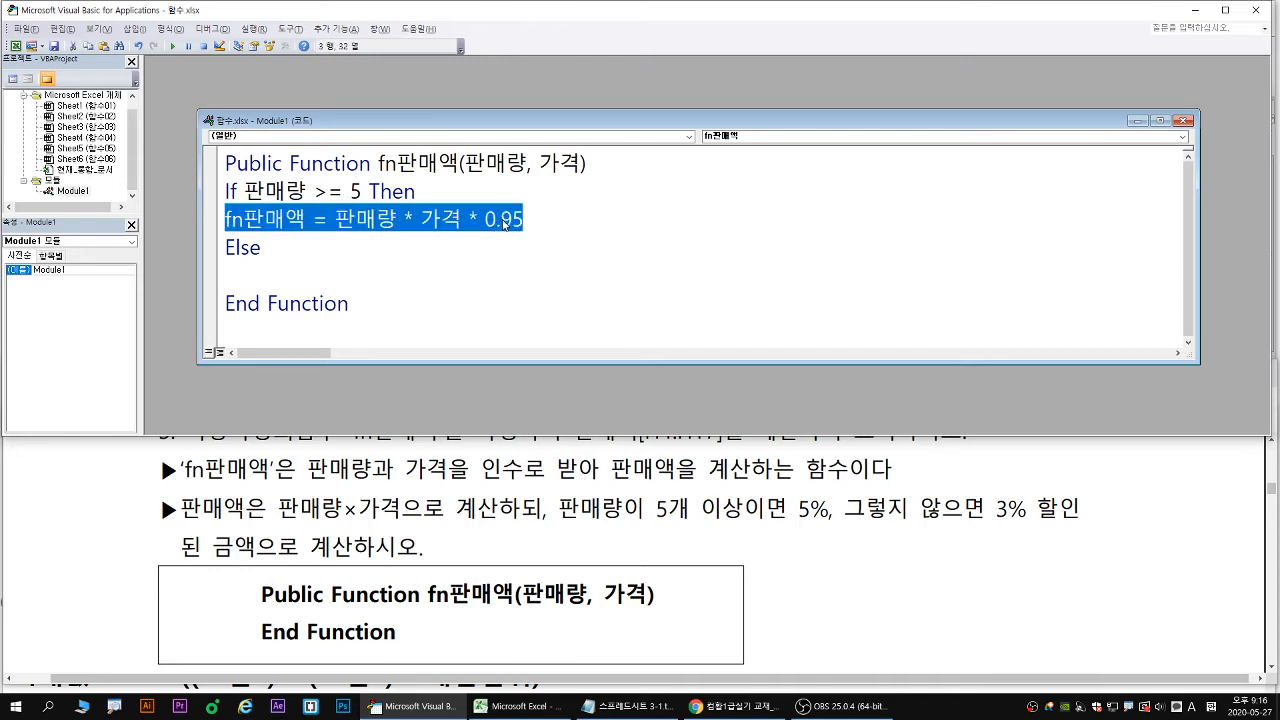
key("Down")
key("Down")
key("ctrl+v")
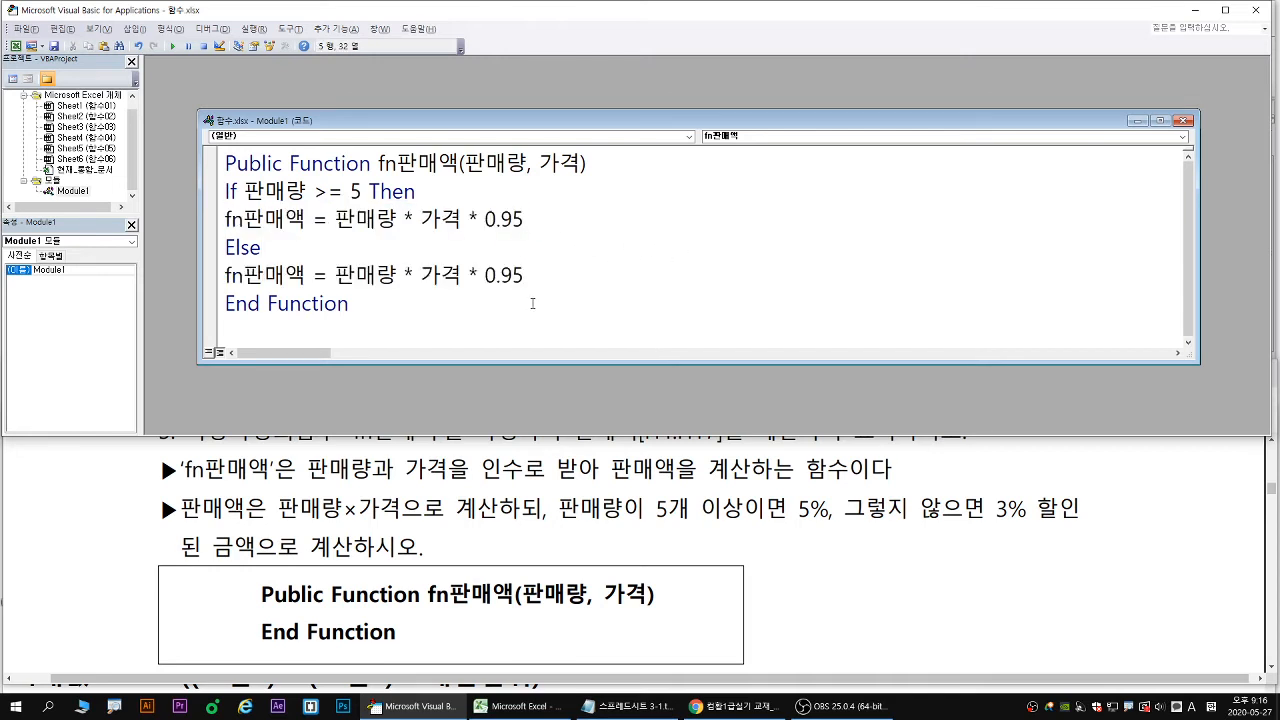
left_click_drag(512, 274, 522, 274)
type("7")
Close the condition with End If above End Function and return to the Excel worksheet.
key("Return")
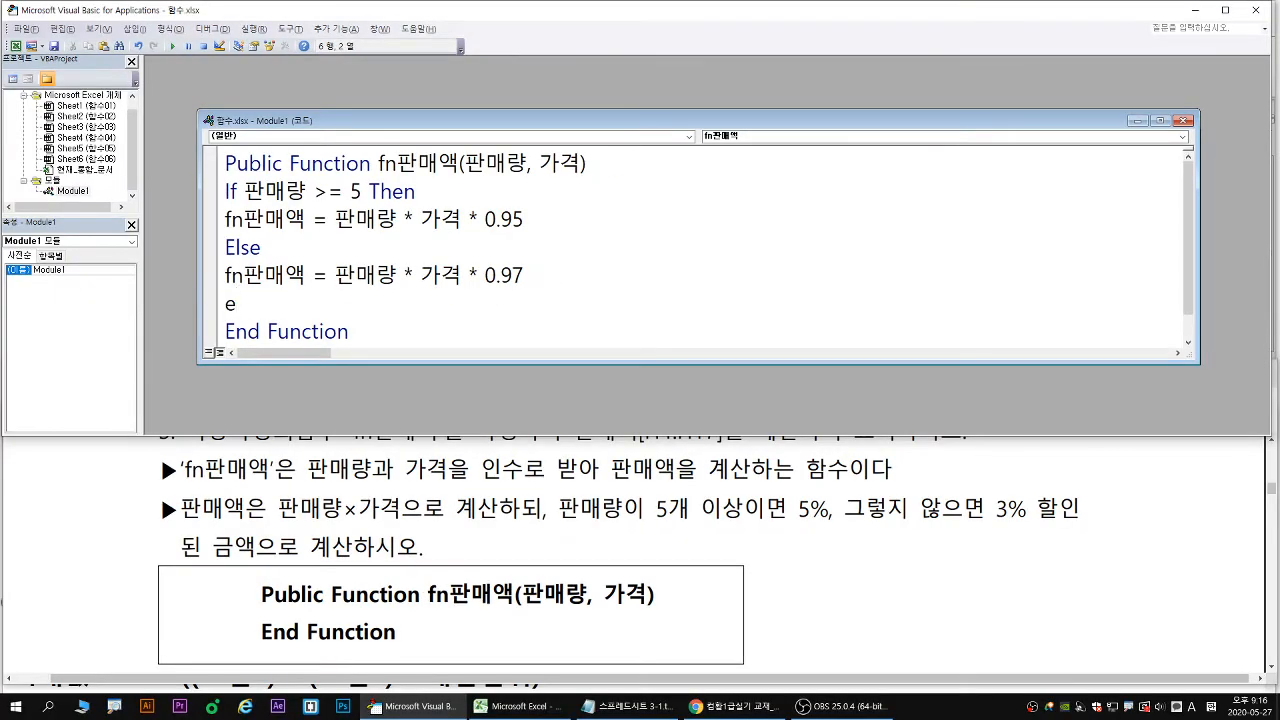
type("nd if")
key("Down")
key("End")
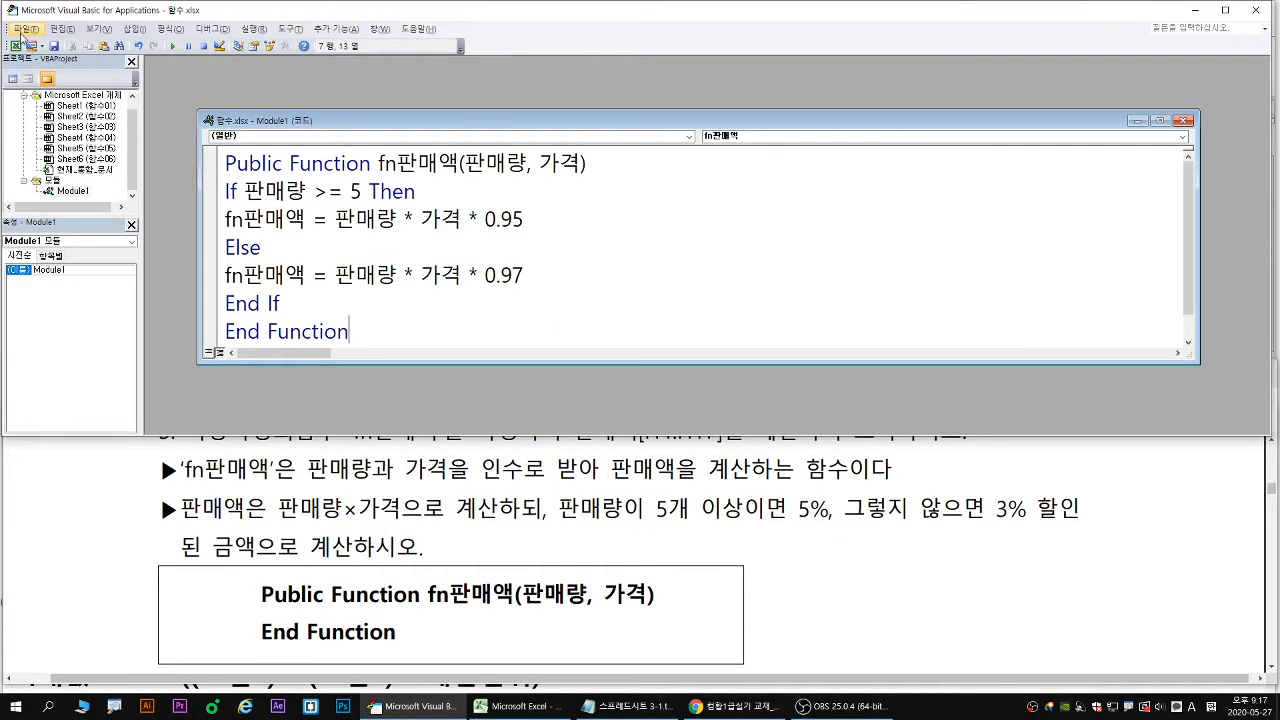
left_click(5, 10)
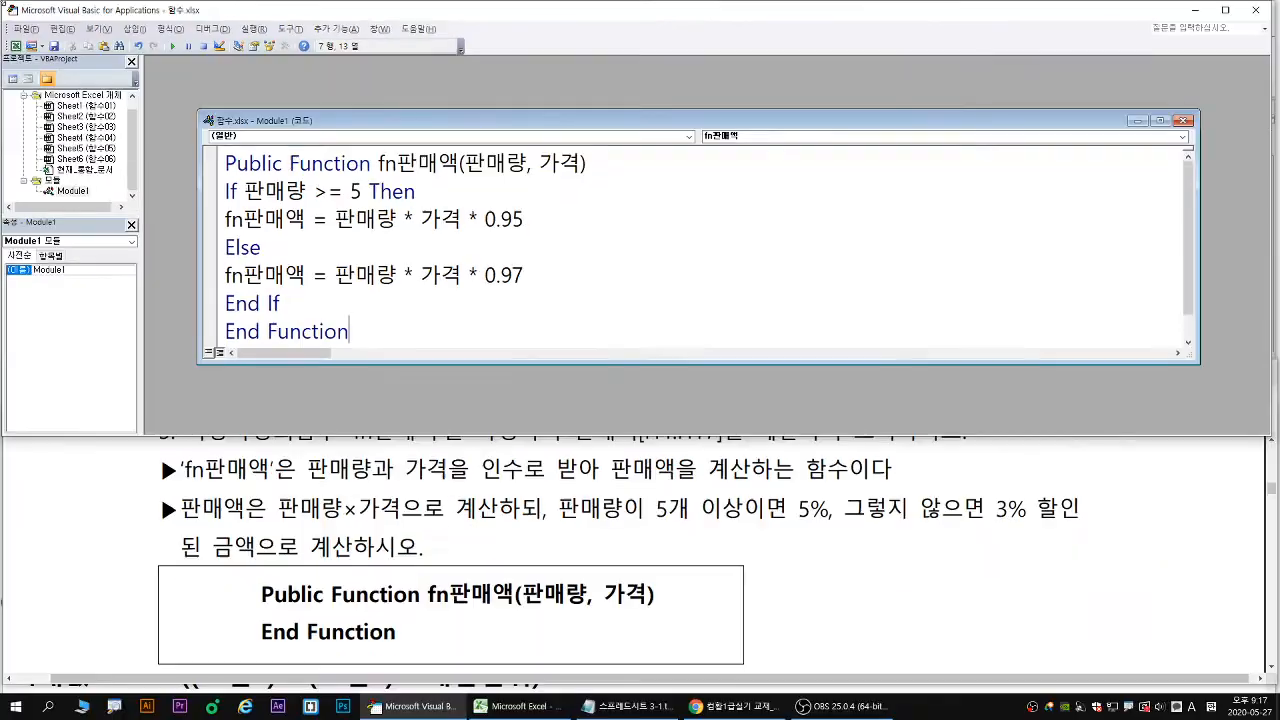
left_click(47, 51)
left_click(150, 126)
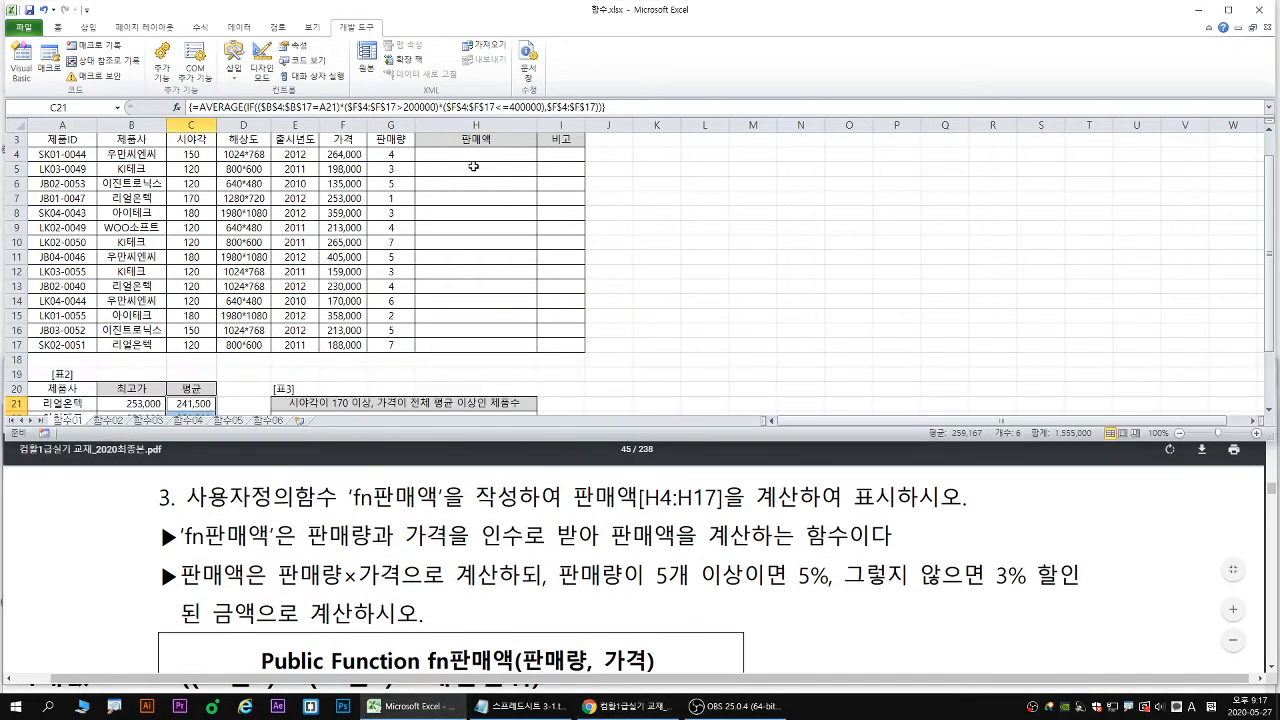
Start an fn판매액 formula in H4 and open its function arguments dialog.
left_click_drag(474, 155, 485, 343)
scroll(485, 343, "up", 1)
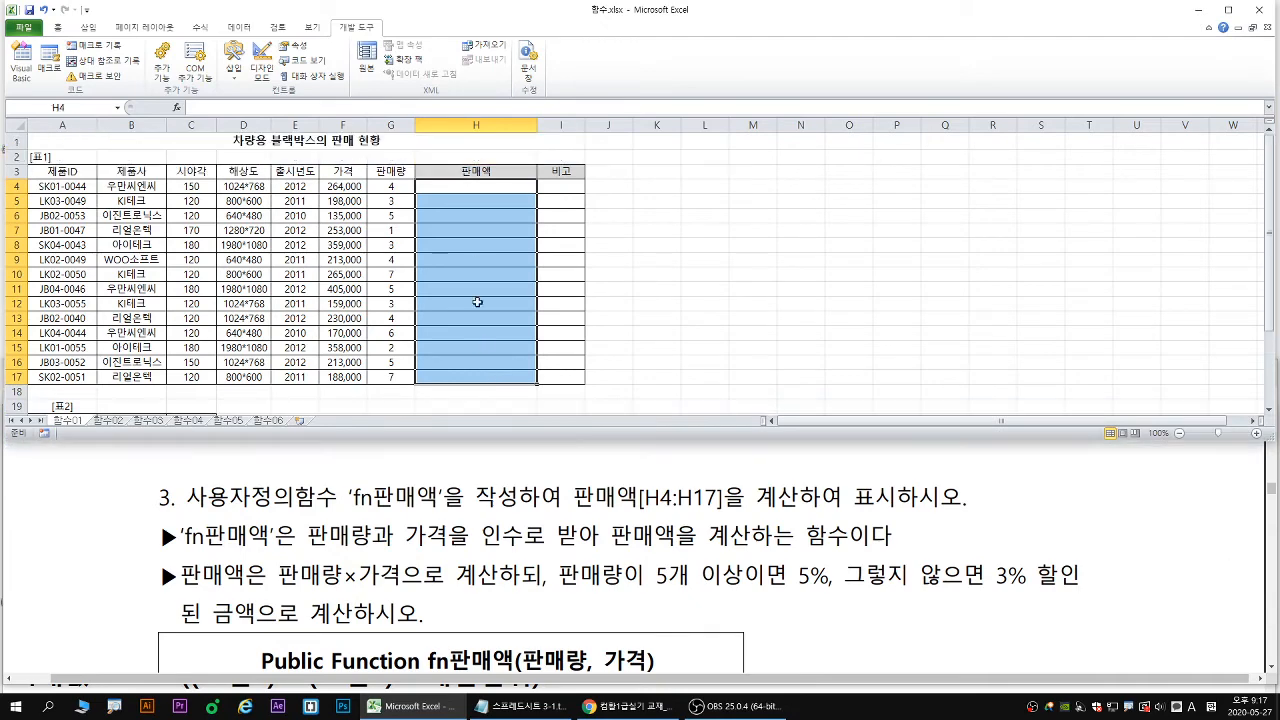
left_click(476, 187)
type("=fn")
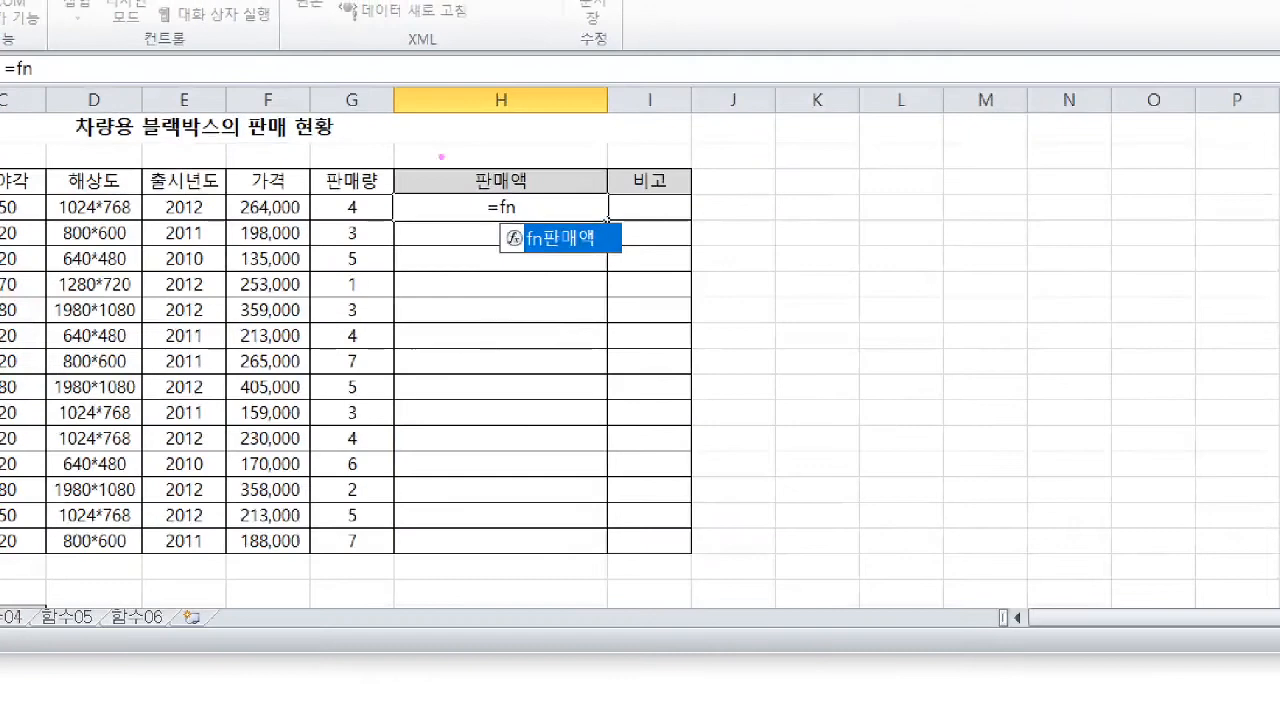
left_click_drag(558, 280, 609, 278)
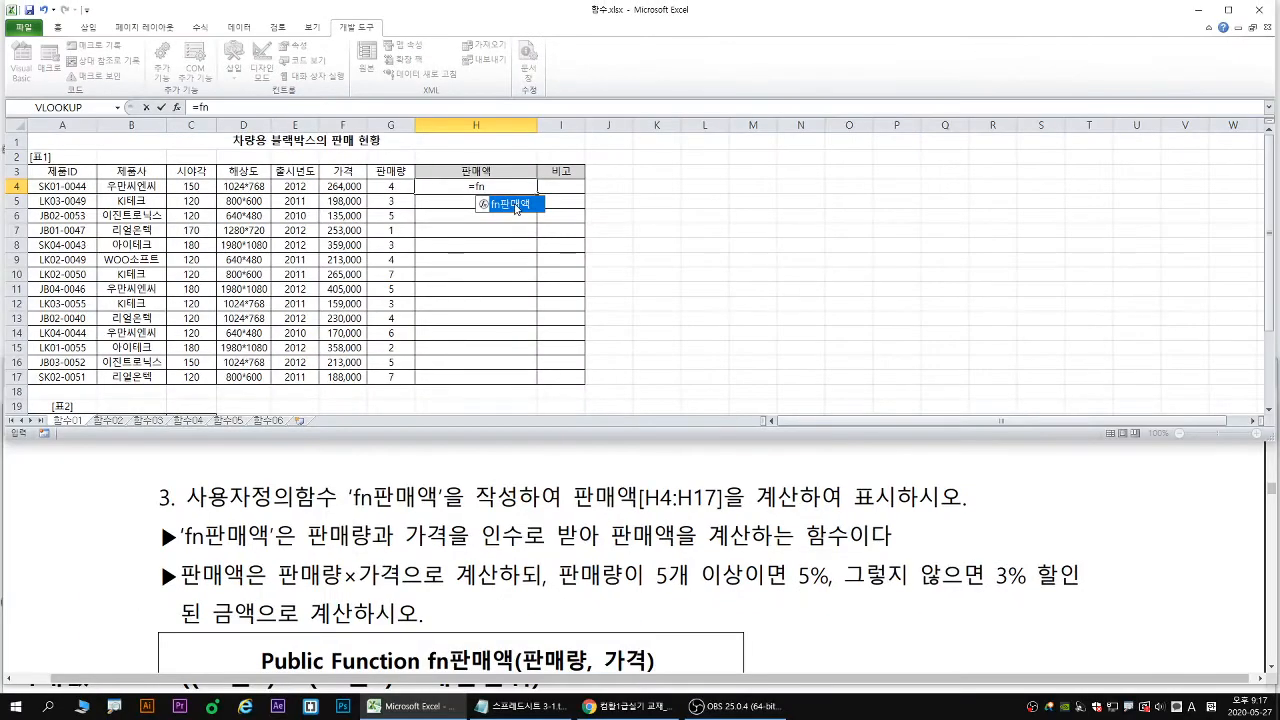
key("Tab")
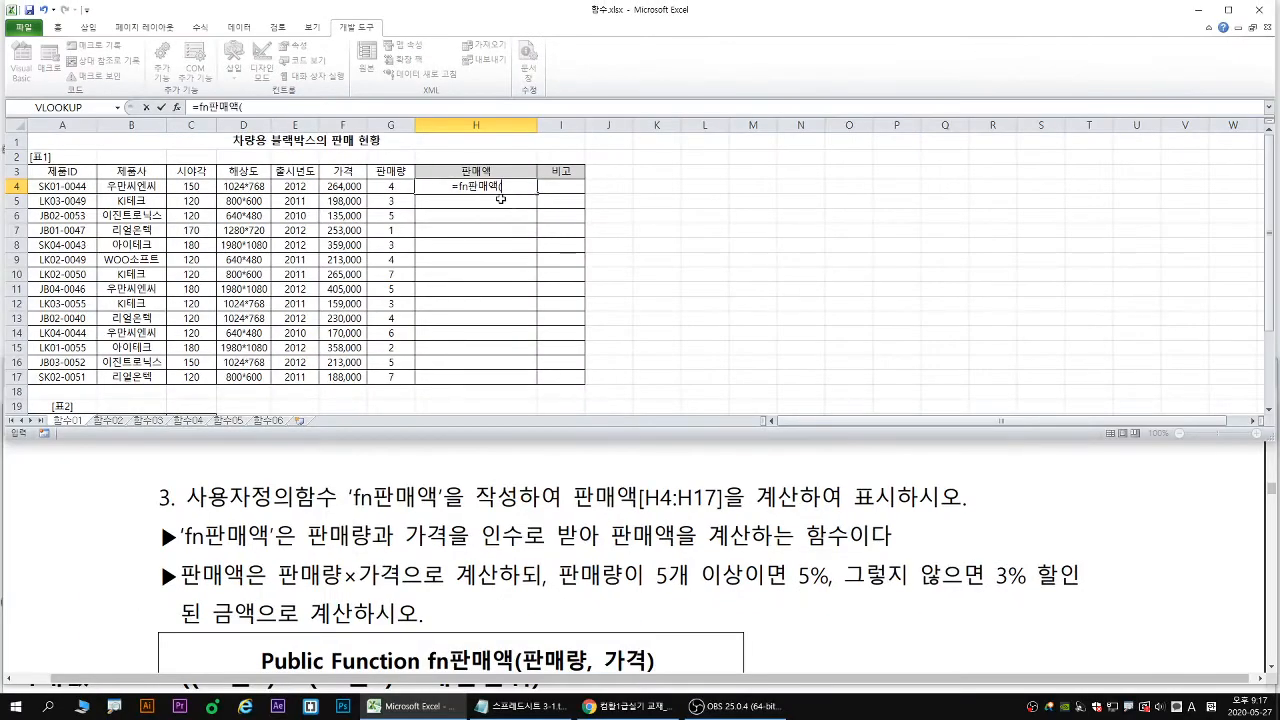
left_click(178, 108)
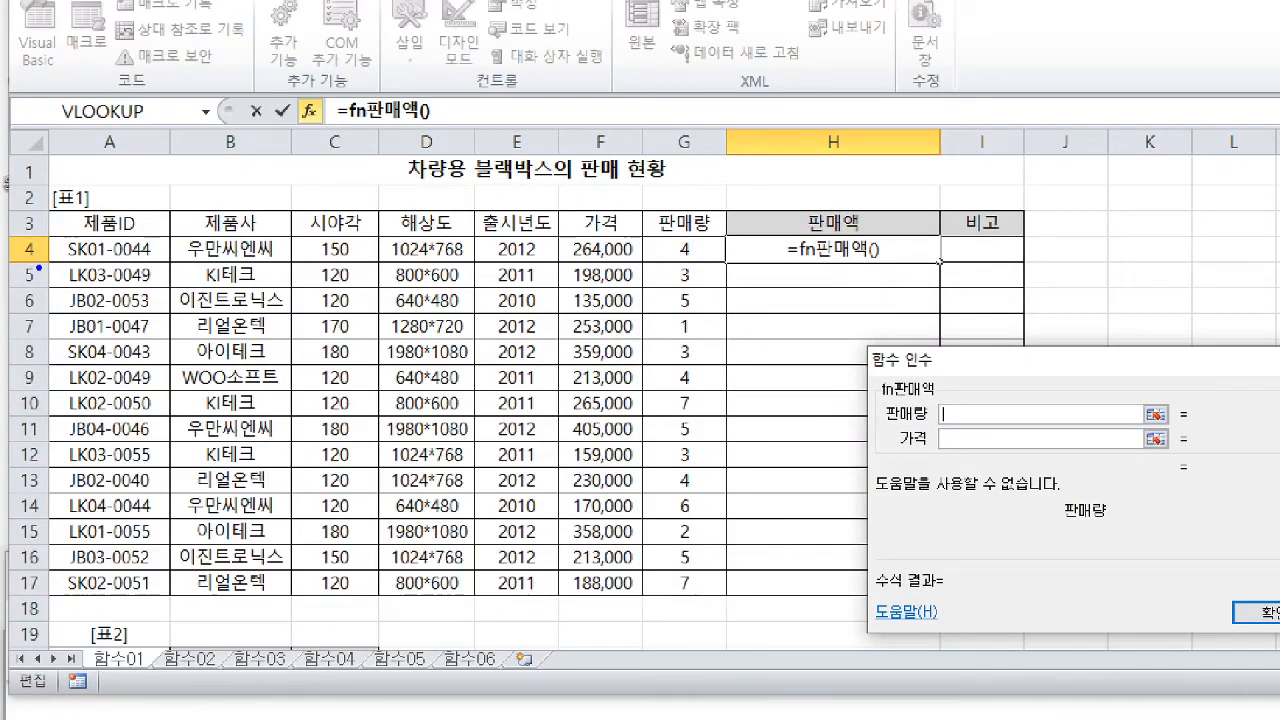
left_click_drag(42, 268, 988, 267)
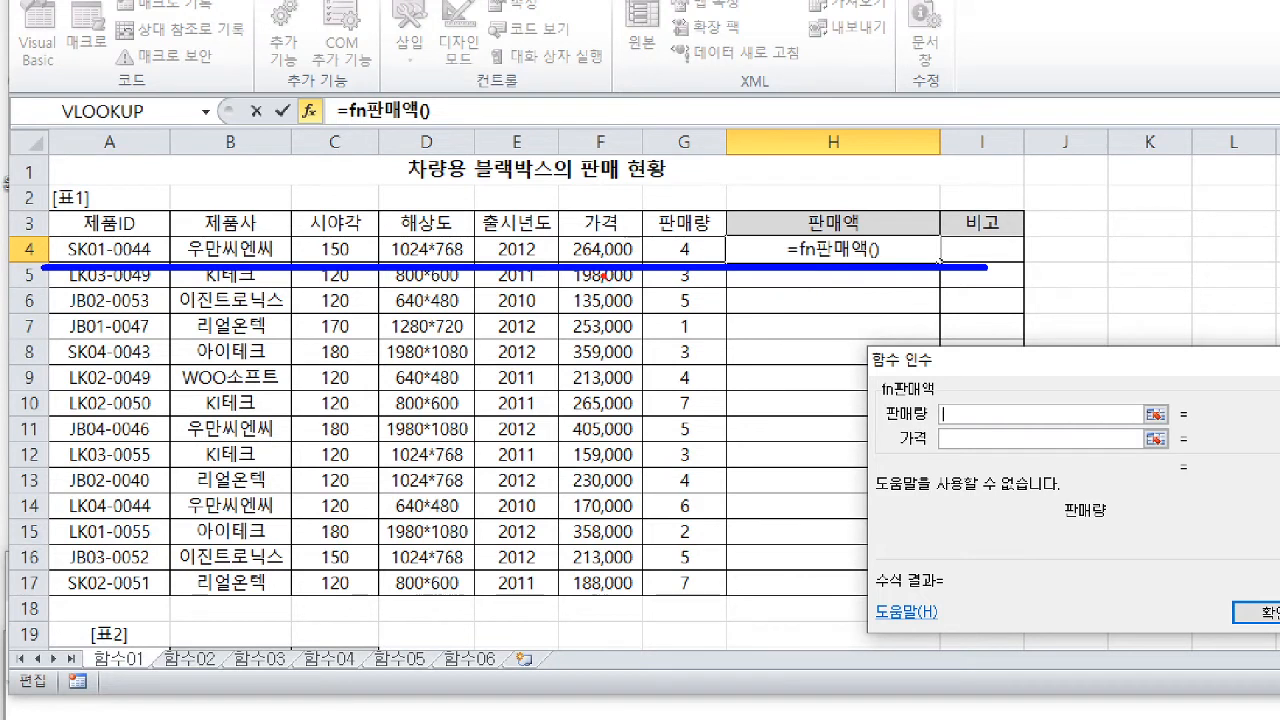
left_click_drag(682, 264, 668, 288)
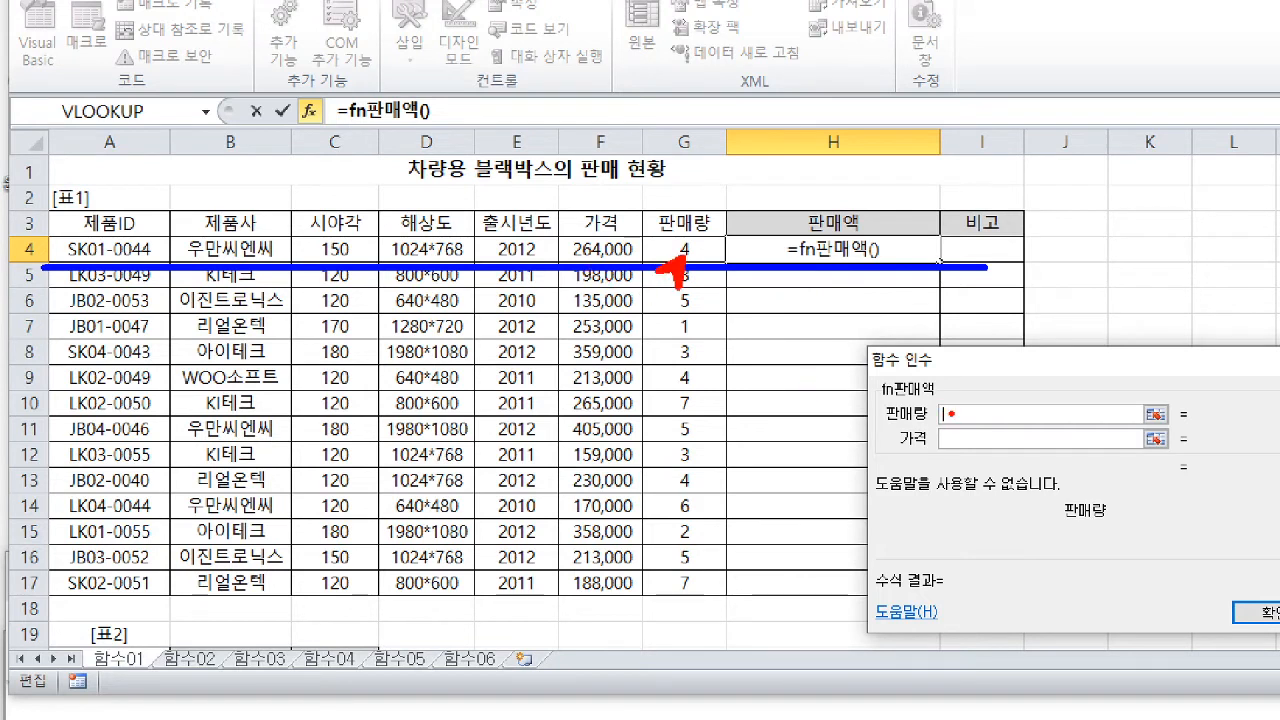
left_click_drag(953, 413, 944, 444)
left_click_drag(615, 261, 600, 284)
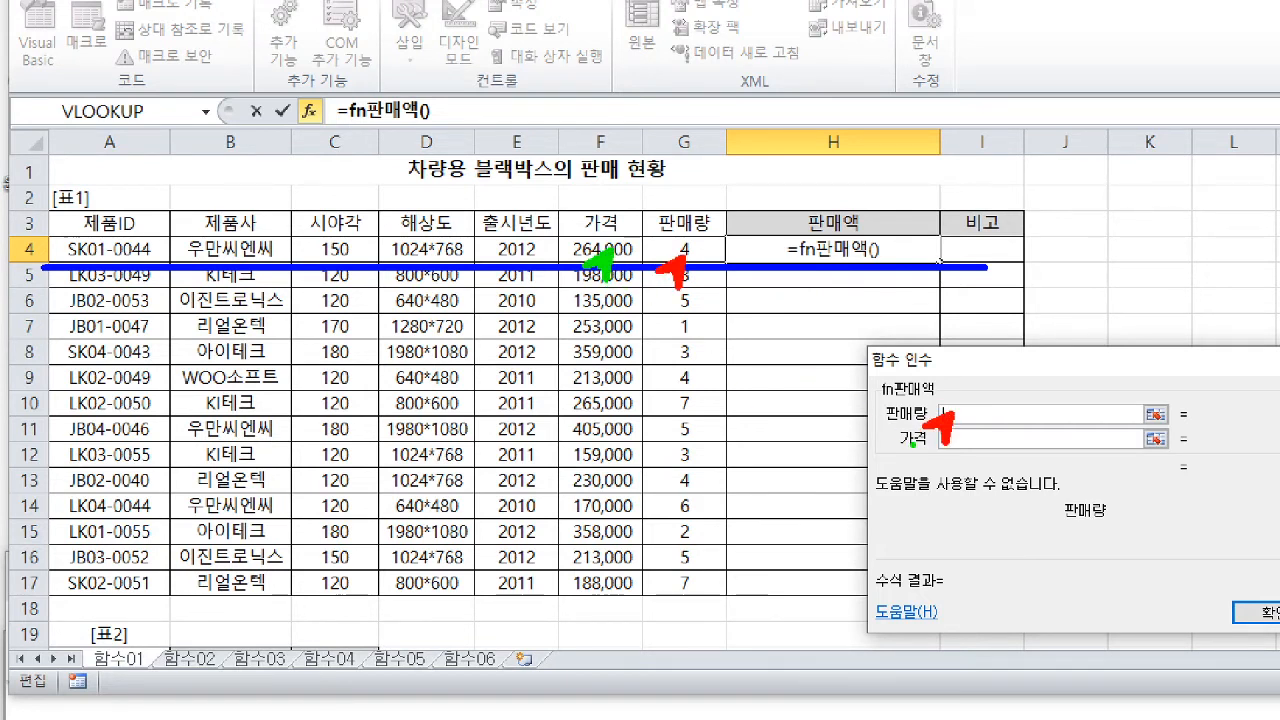
left_click_drag(957, 441, 936, 480)
key("Escape")
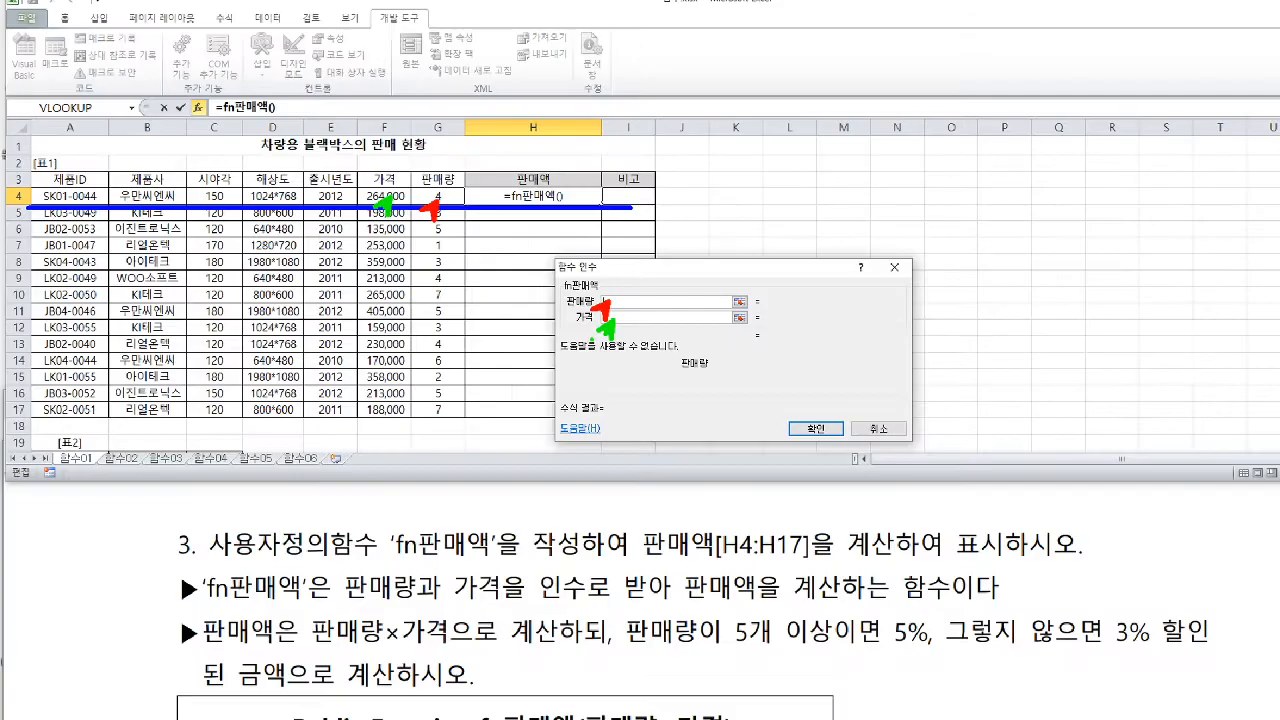
Use G4 as 판매량 and F4 as 가격 in the H4 formula and fill it down through H17.
left_click(683, 249)
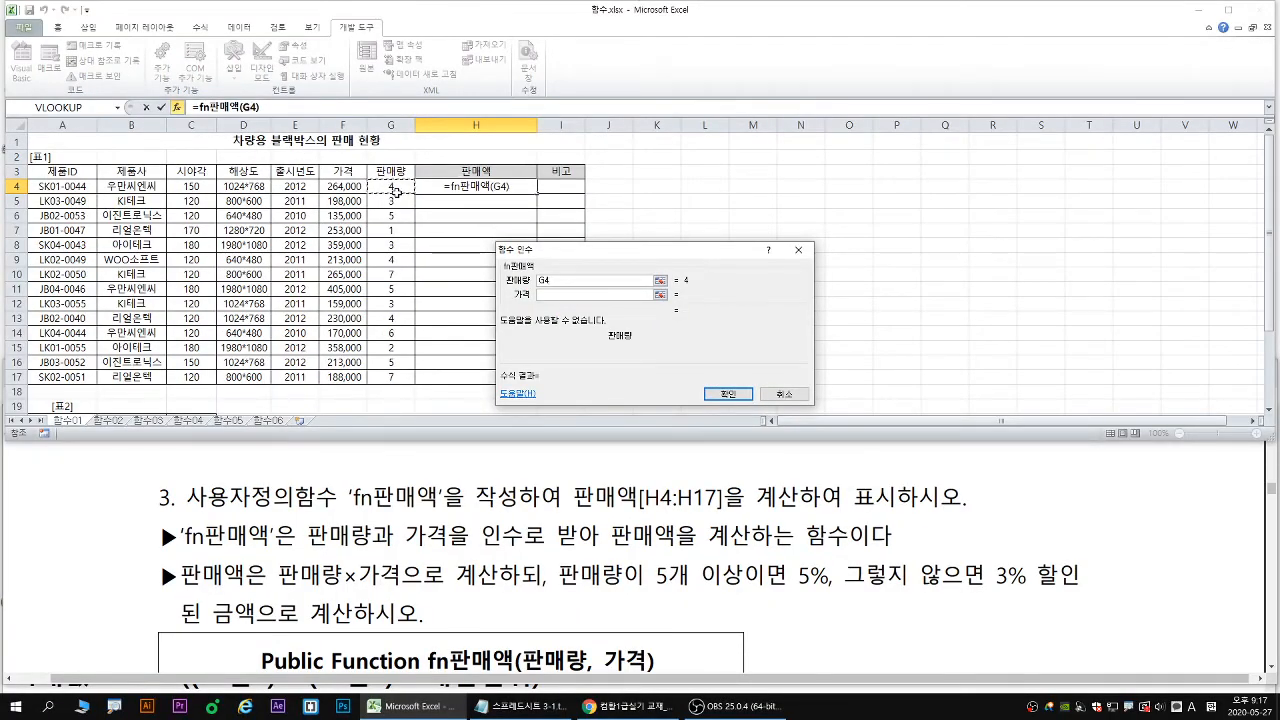
key("Tab")
left_click(343, 184)
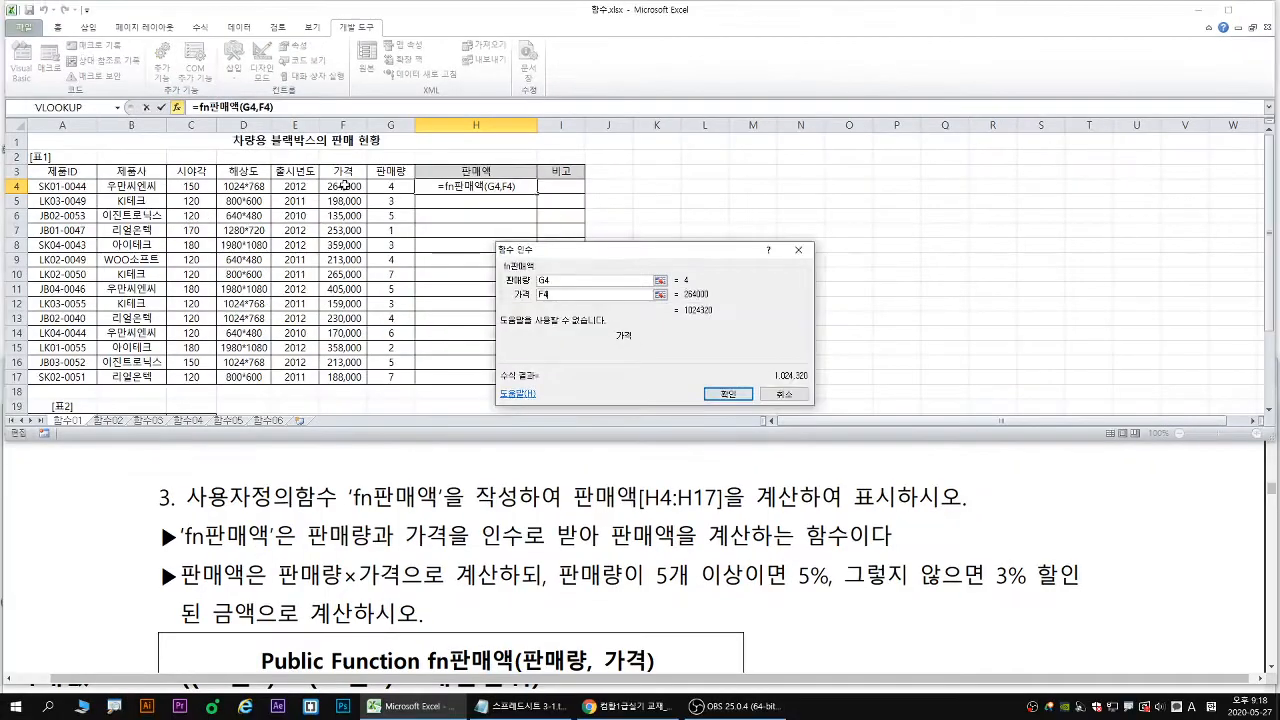
left_click(1111, 602)
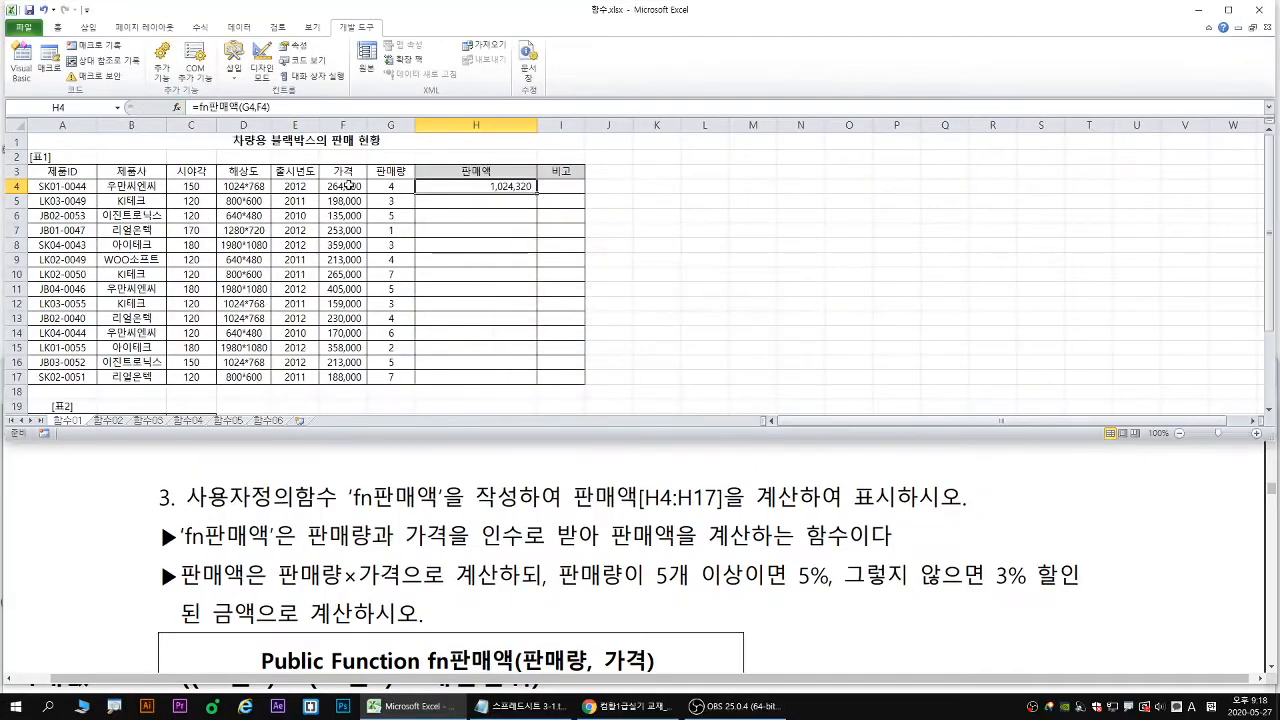
double_click(537, 193)
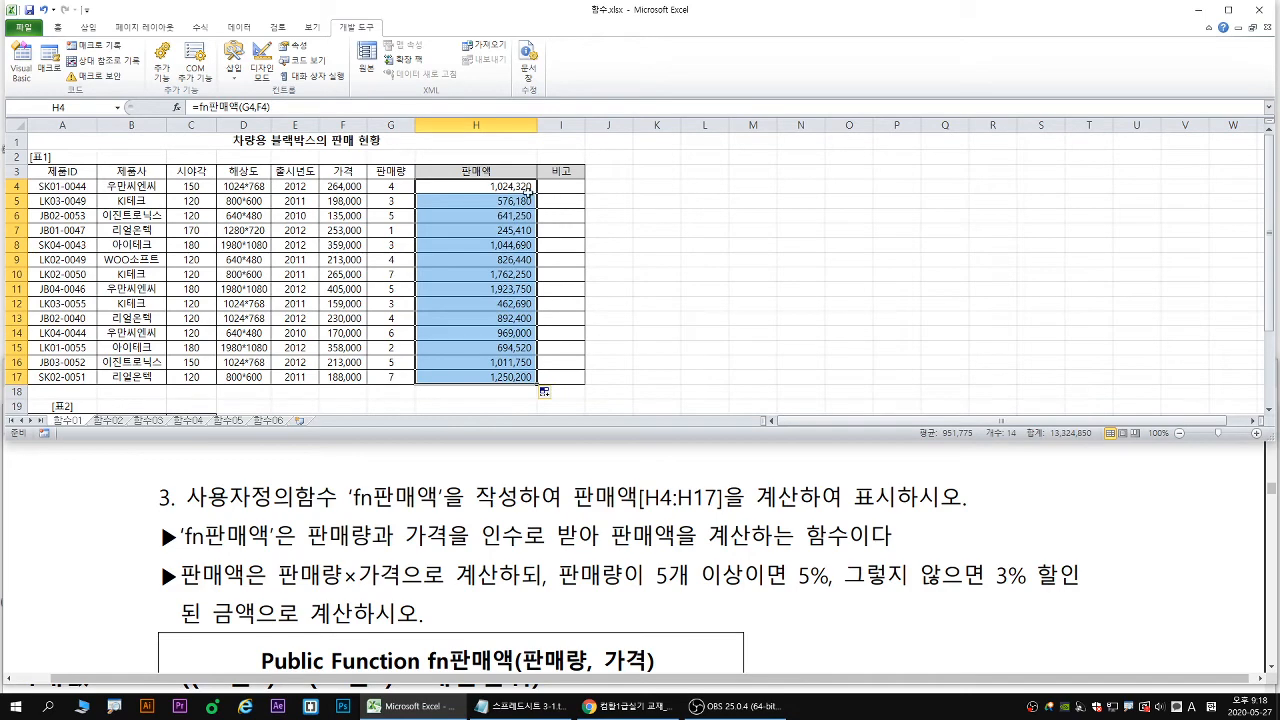
Switch to the VBA editor and insert a second module into the 함수.xlsx project.
left_click(14, 76)
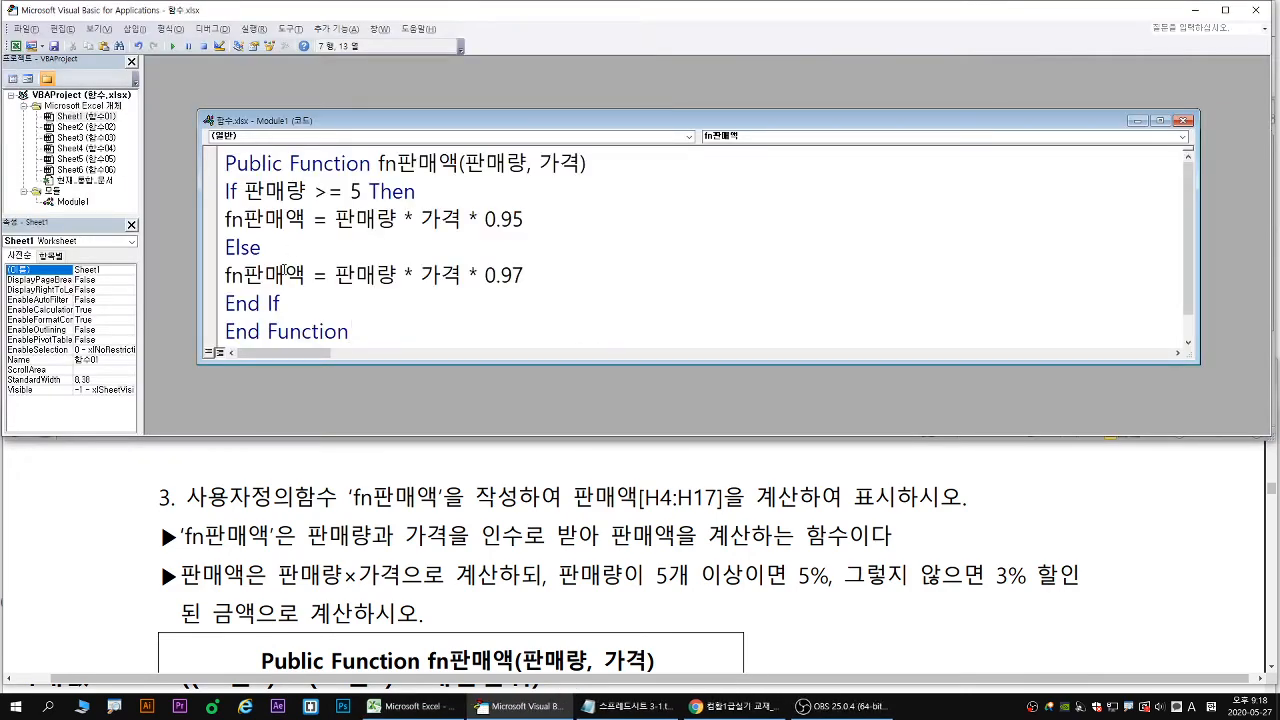
left_click_drag(335, 128, 320, 117)
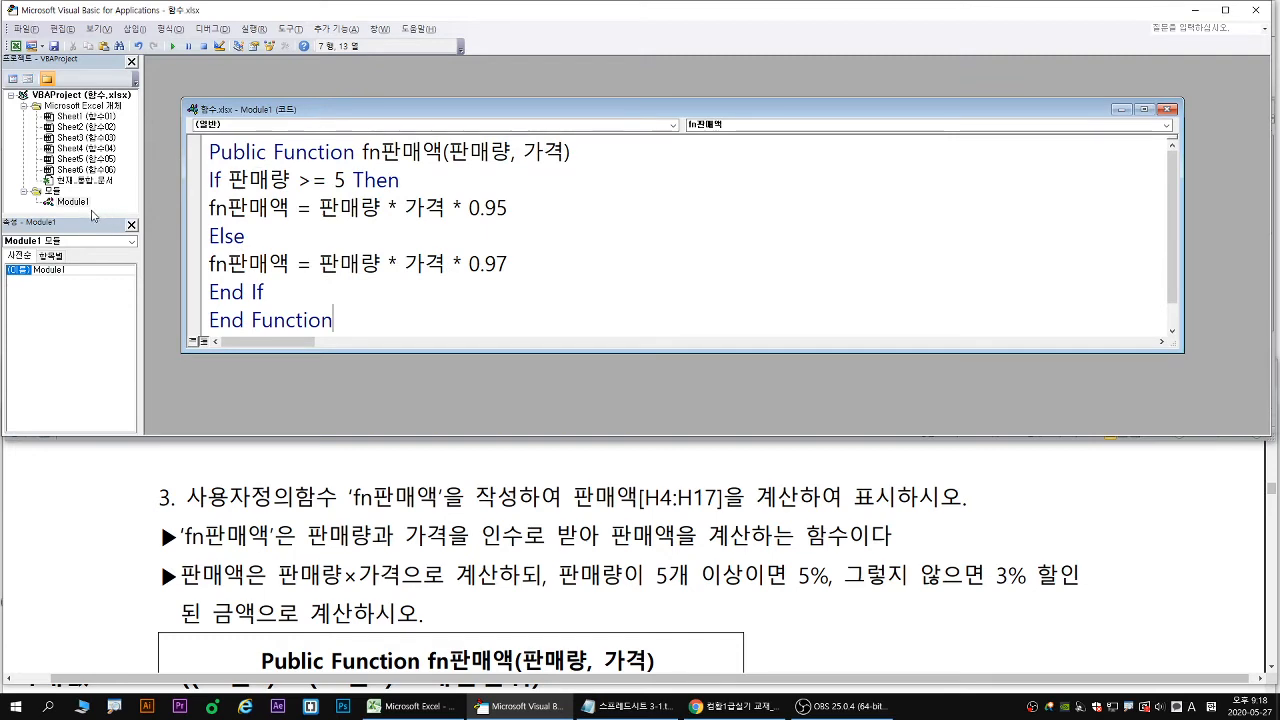
left_click(72, 202)
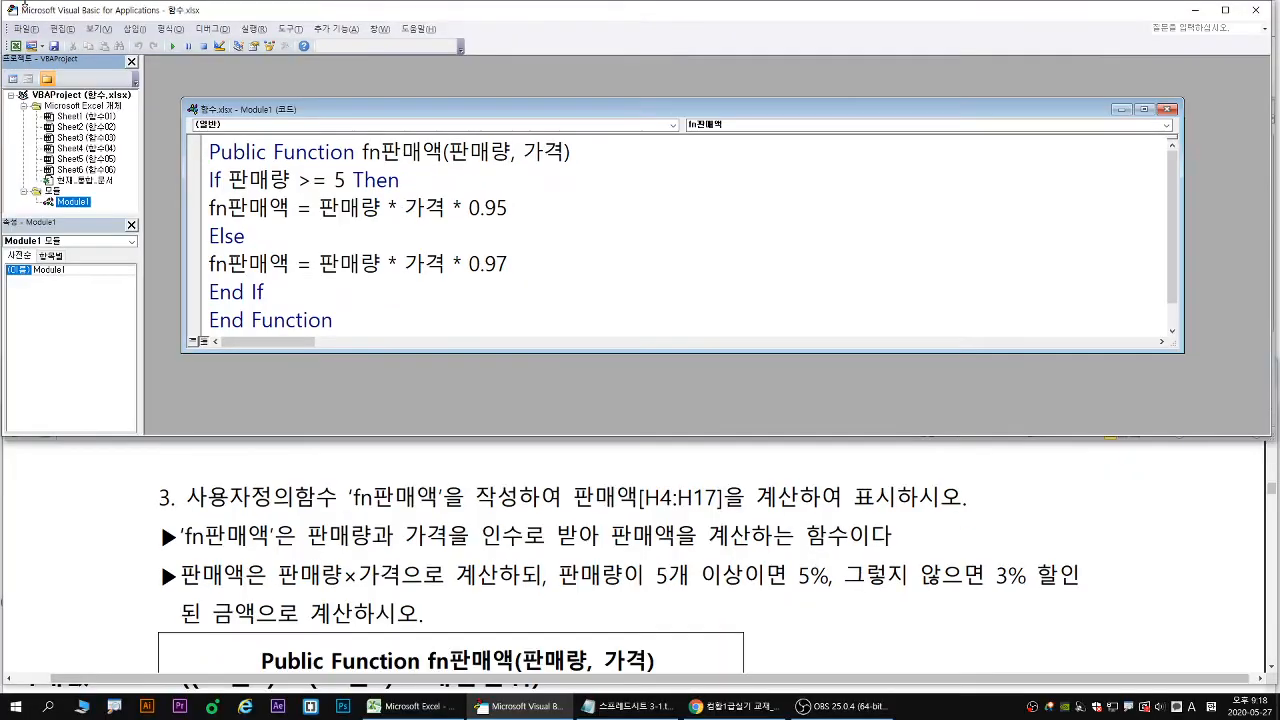
left_click(134, 28)
left_click(162, 75)
Copy the complete fn판매액 function from Module1 into Module2, keeping both code windows in view.
left_click_drag(412, 140, 583, 202)
left_click(210, 150)
left_click_drag(210, 150, 335, 312)
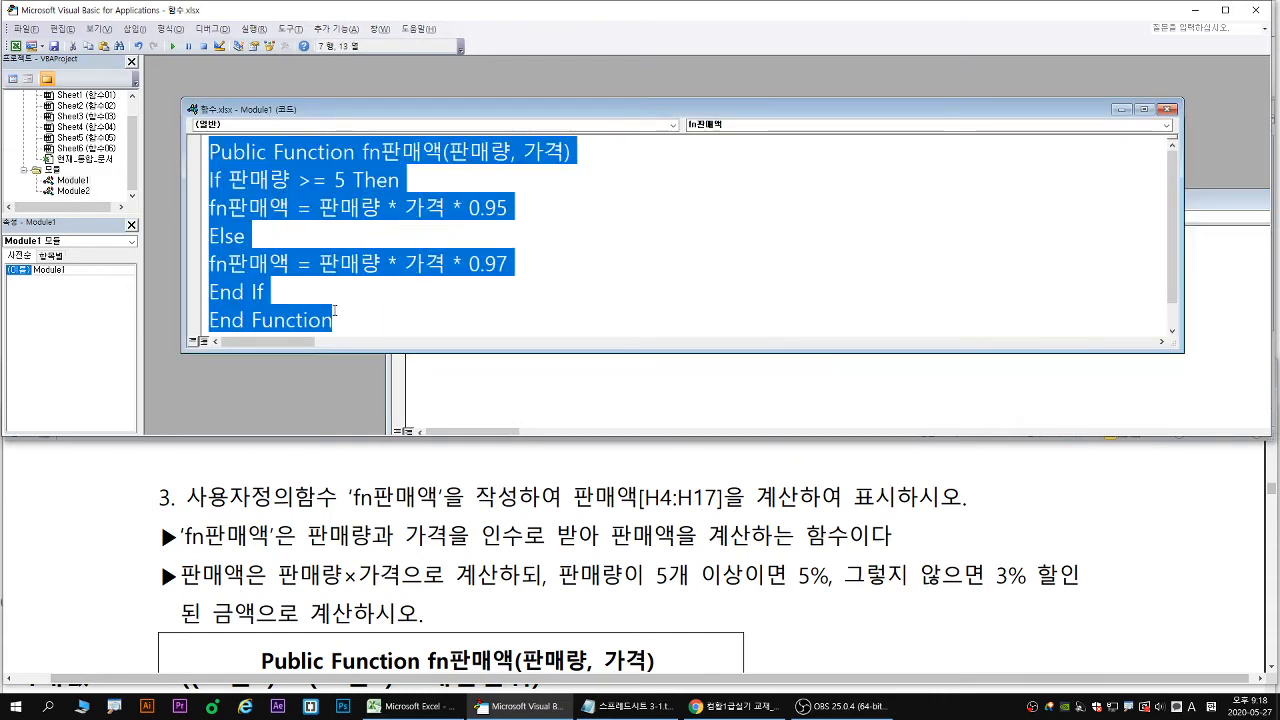
left_click(507, 364)
type("Public Function fn판매액(판매량, 가격) If 판매량 >= 5 Then fn판매액 = 판매량 * 가격 * 0.95 Else fn판매액 = 판매량 * 가격 * 0.97 End If End Function")
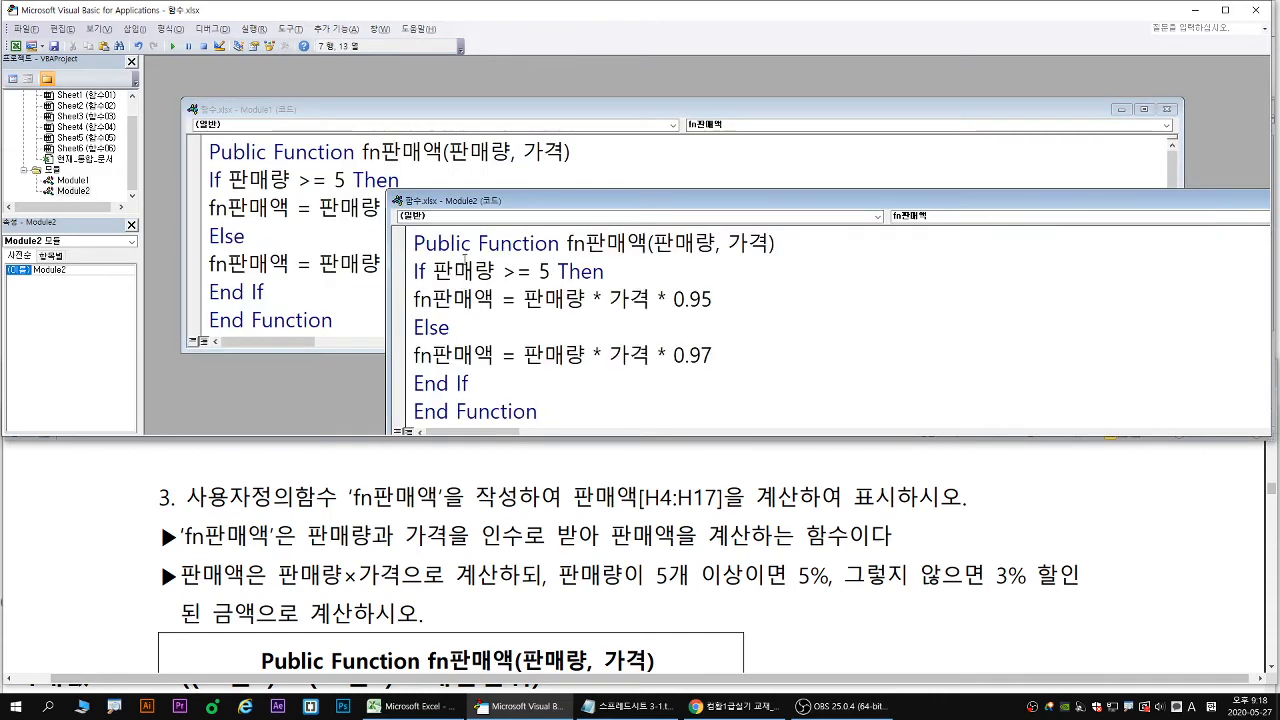
left_click_drag(464, 205, 470, 202)
key("ctrl+1")
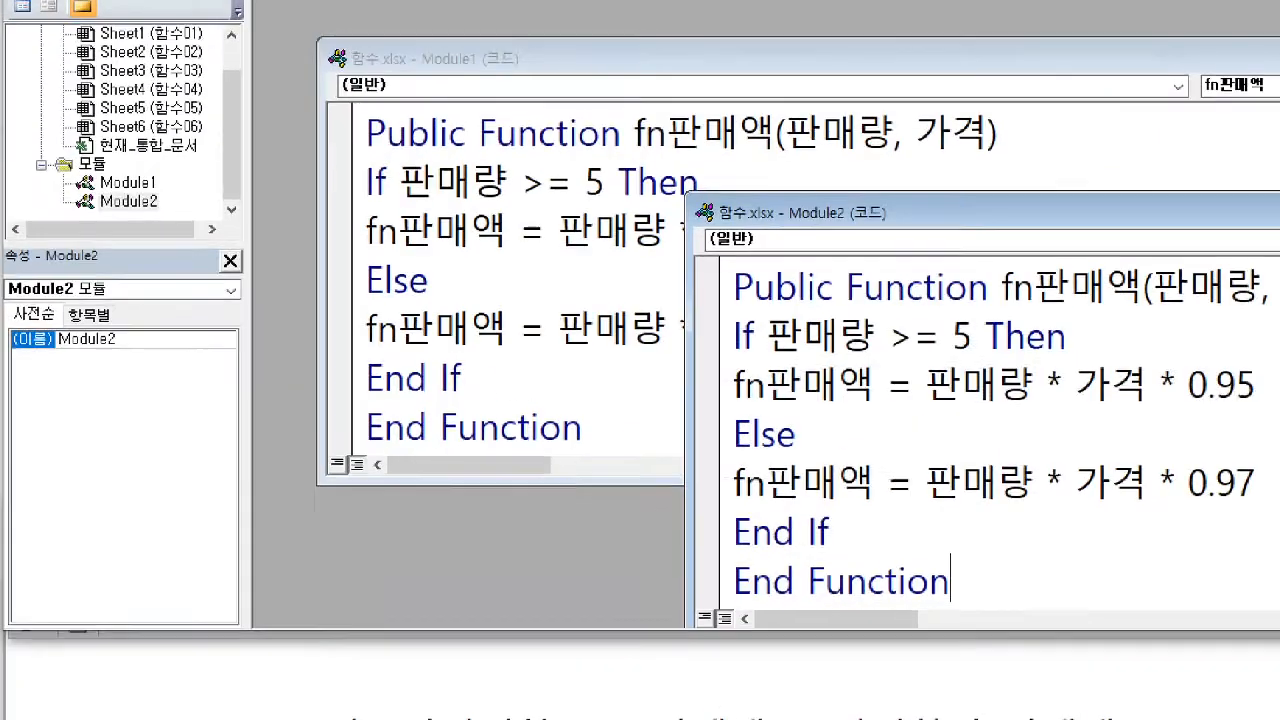
left_click_drag(54, 180, 21, 185)
left_click_drag(634, 153, 770, 153)
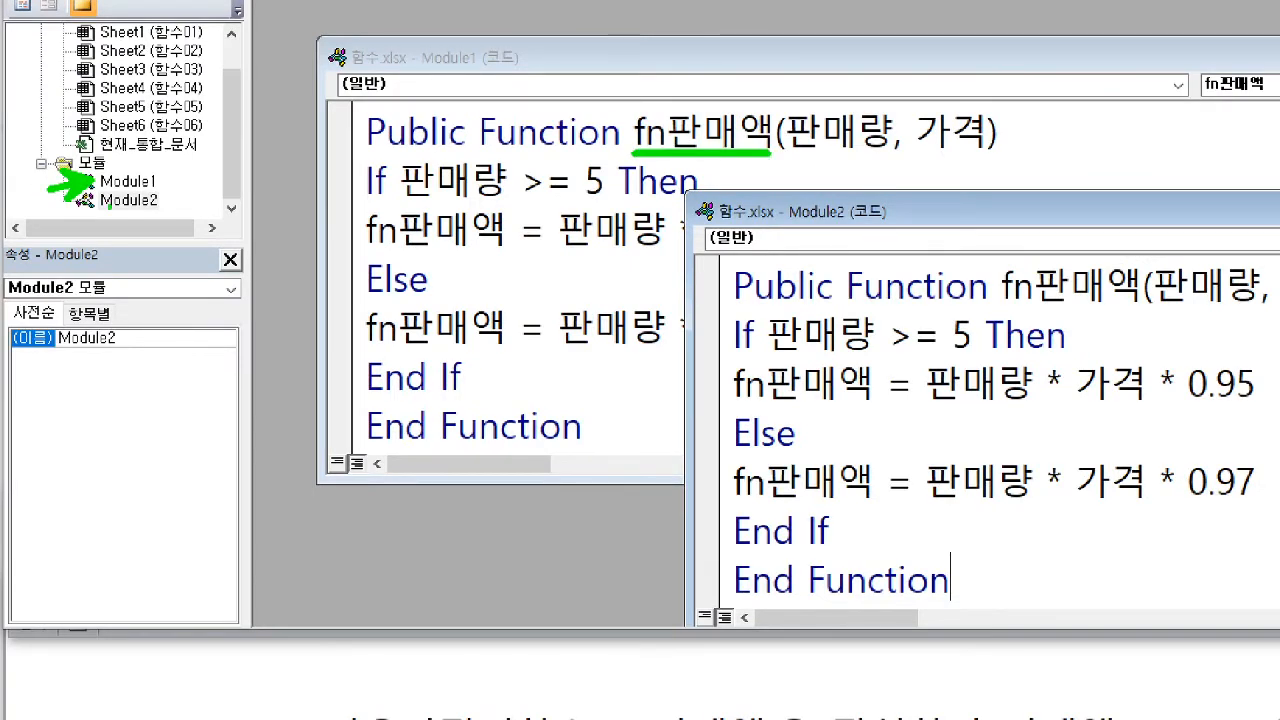
key("b")
mouse_move(50, 207)
left_mouse_down()
mouse_move(66, 232)
mouse_move(202, 211)
left_mouse_up()
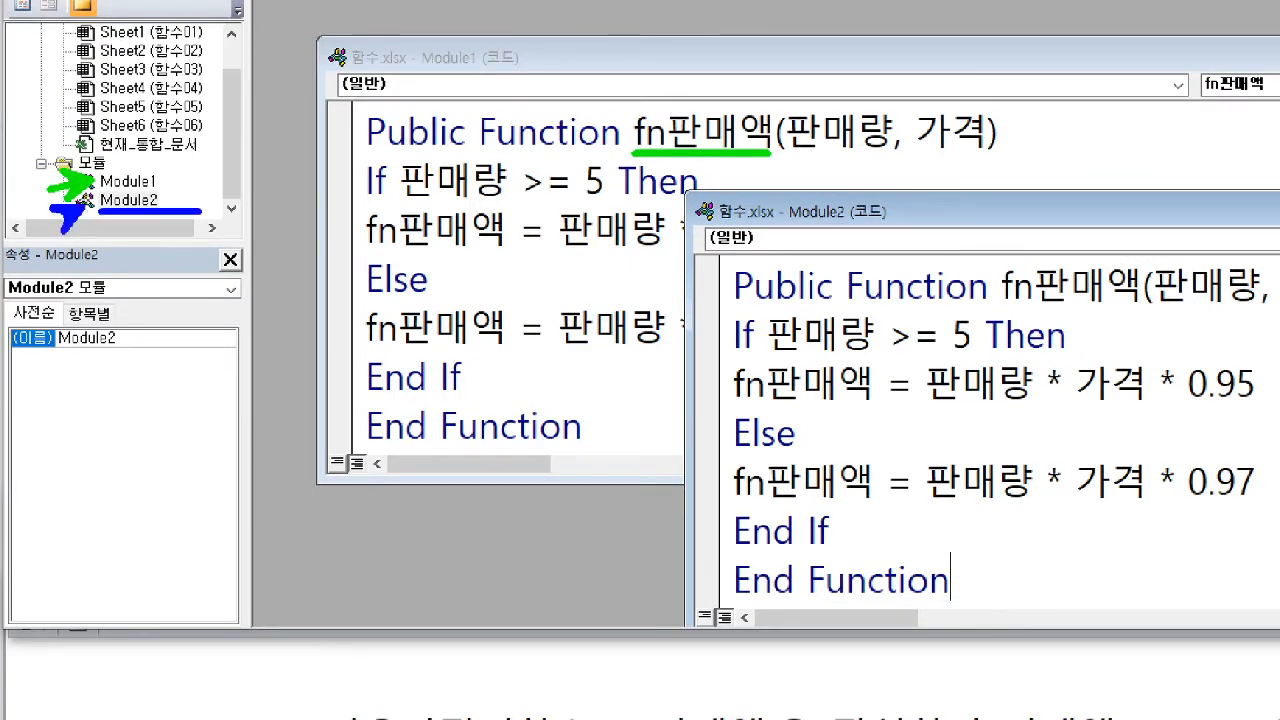
left_click_drag(1002, 313, 1150, 313)
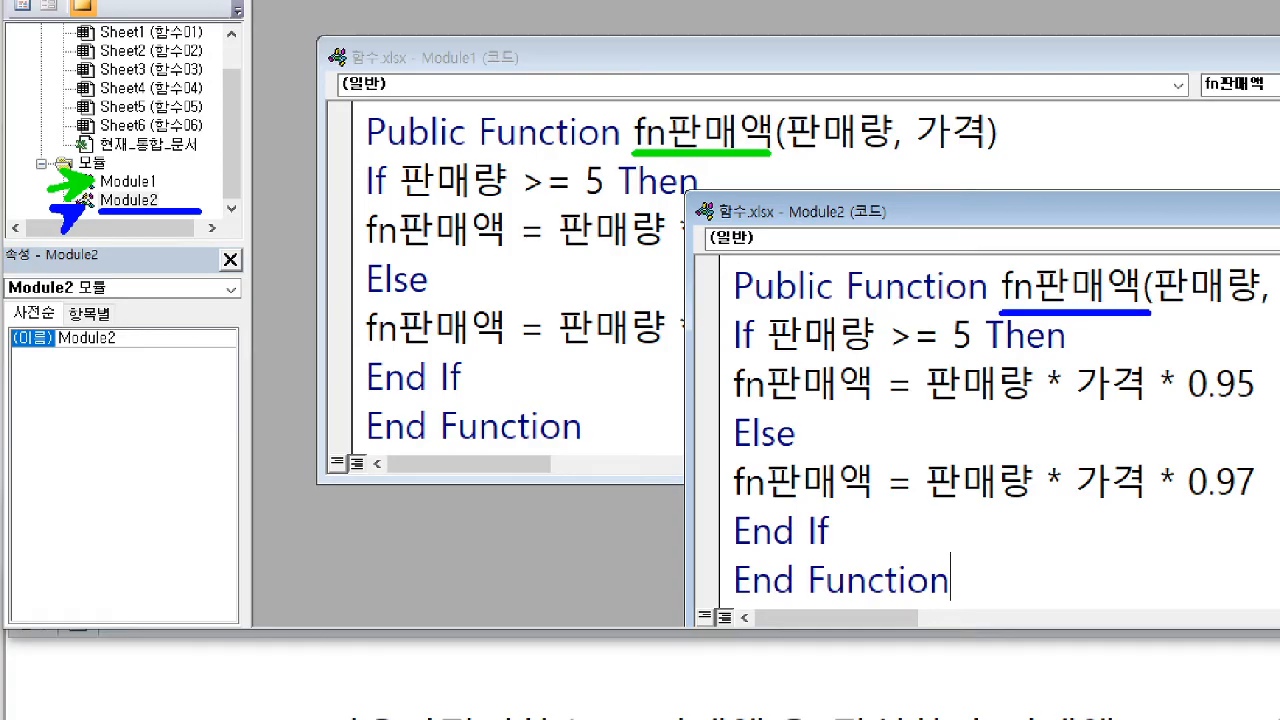
key("Escape")
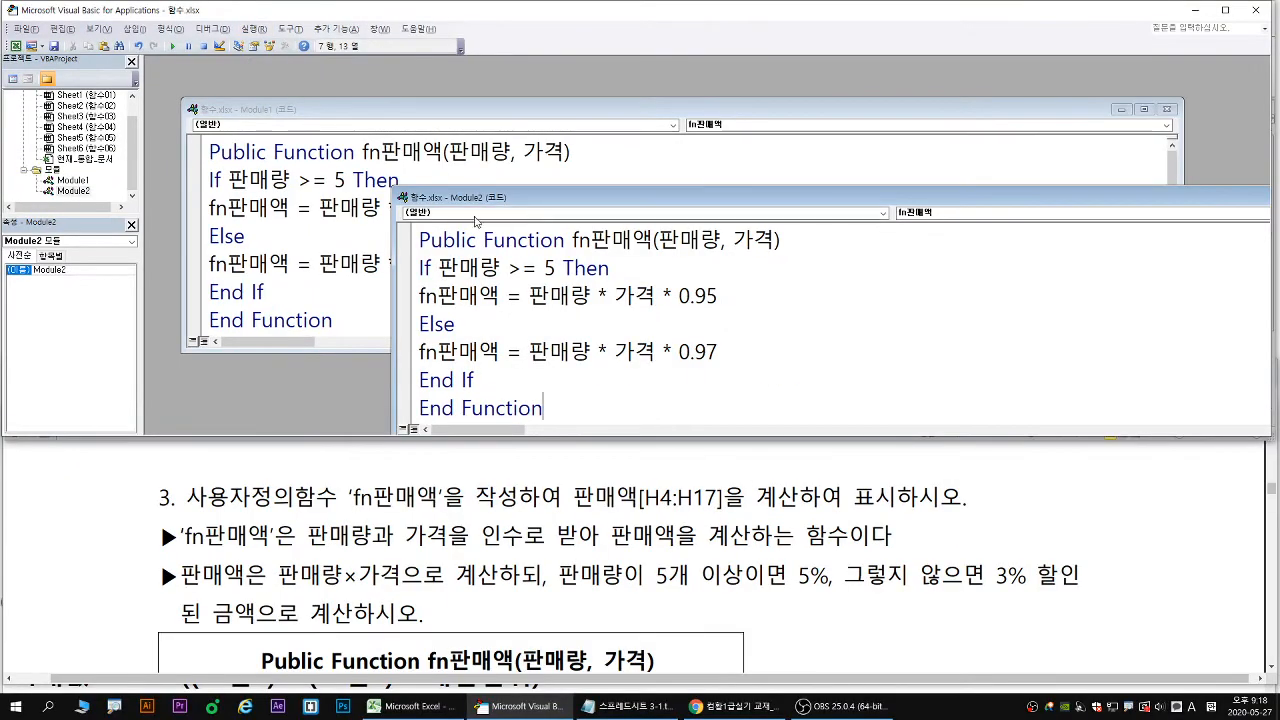
key("ctrl+2")
left_click_drag(358, 157, 432, 160)
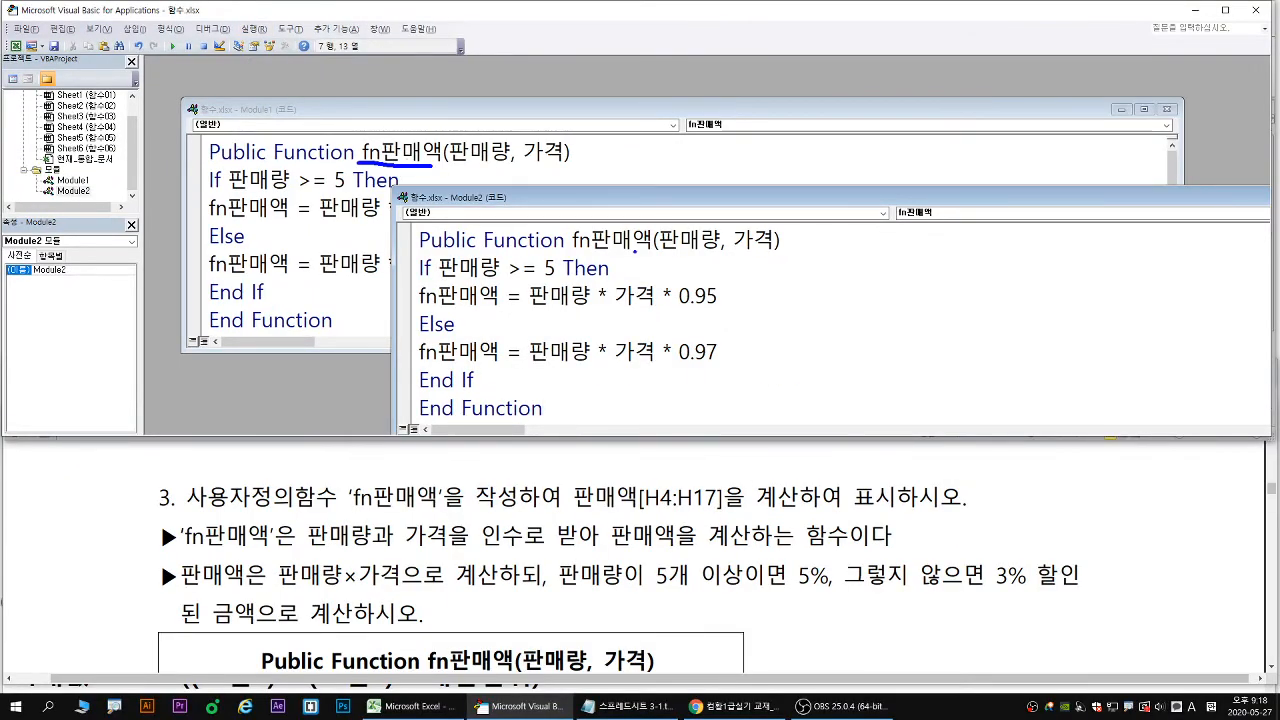
key("g")
left_click_drag(574, 255, 672, 251)
key("Escape")
Return to the Excel worksheet and re-enter the fn판매액 formula in H4 to test the duplicated function.
left_click(26, 30)
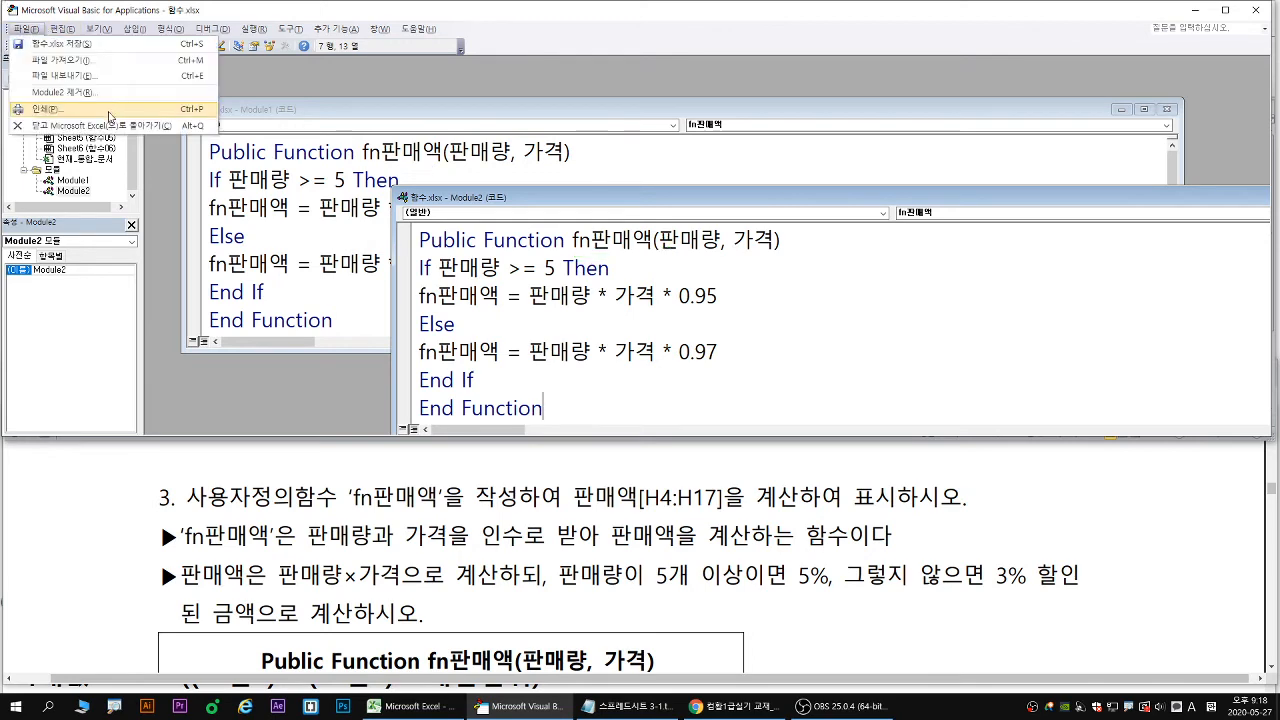
left_click(110, 126)
double_click(462, 187)
key("Return")
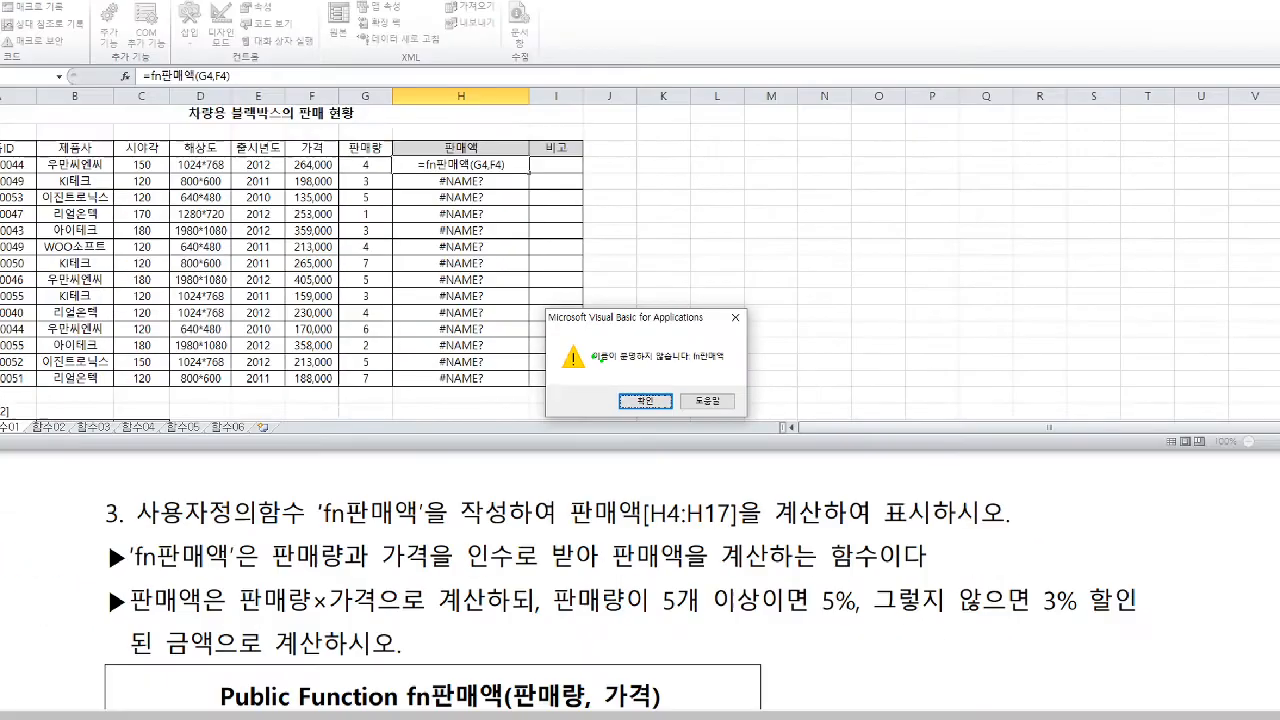
key("Return")
Return to the VBA editor and remove Module2 from the 함수.xlsx project without exporting it, keeping Module1.
left_click(25, 71)
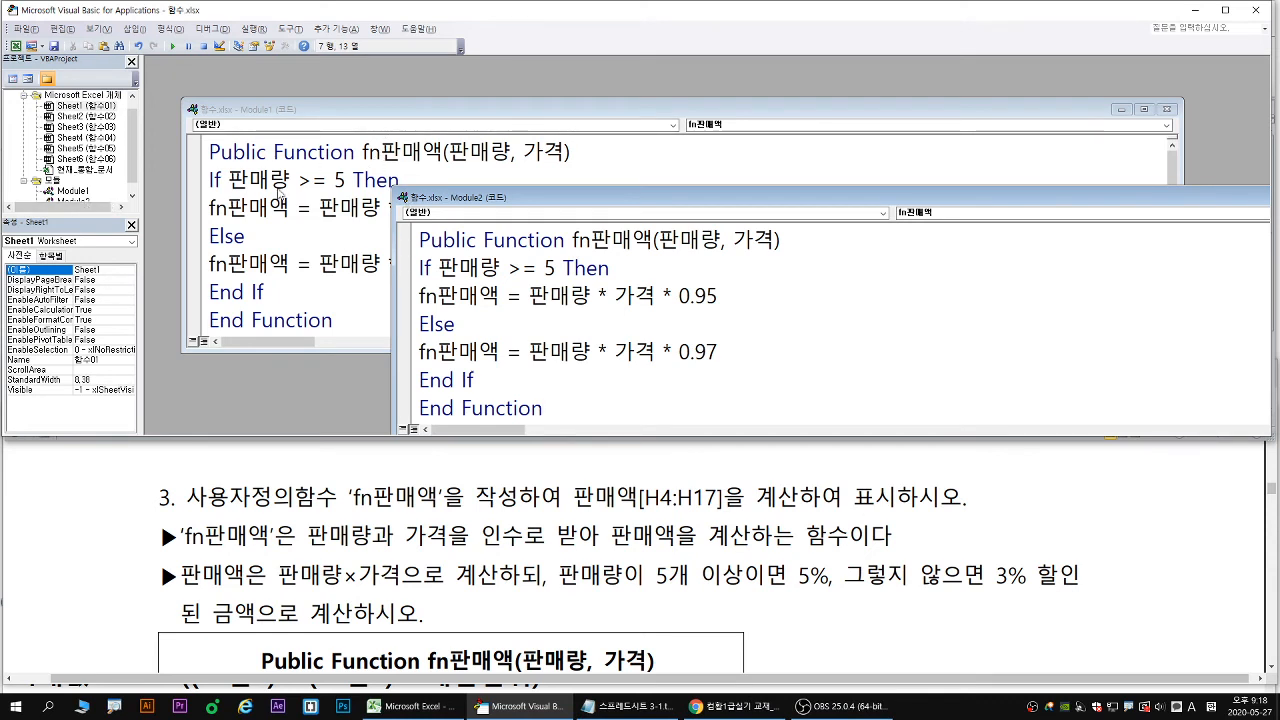
scroll(95, 175, "down", 1)
scroll(88, 178, "up", 1)
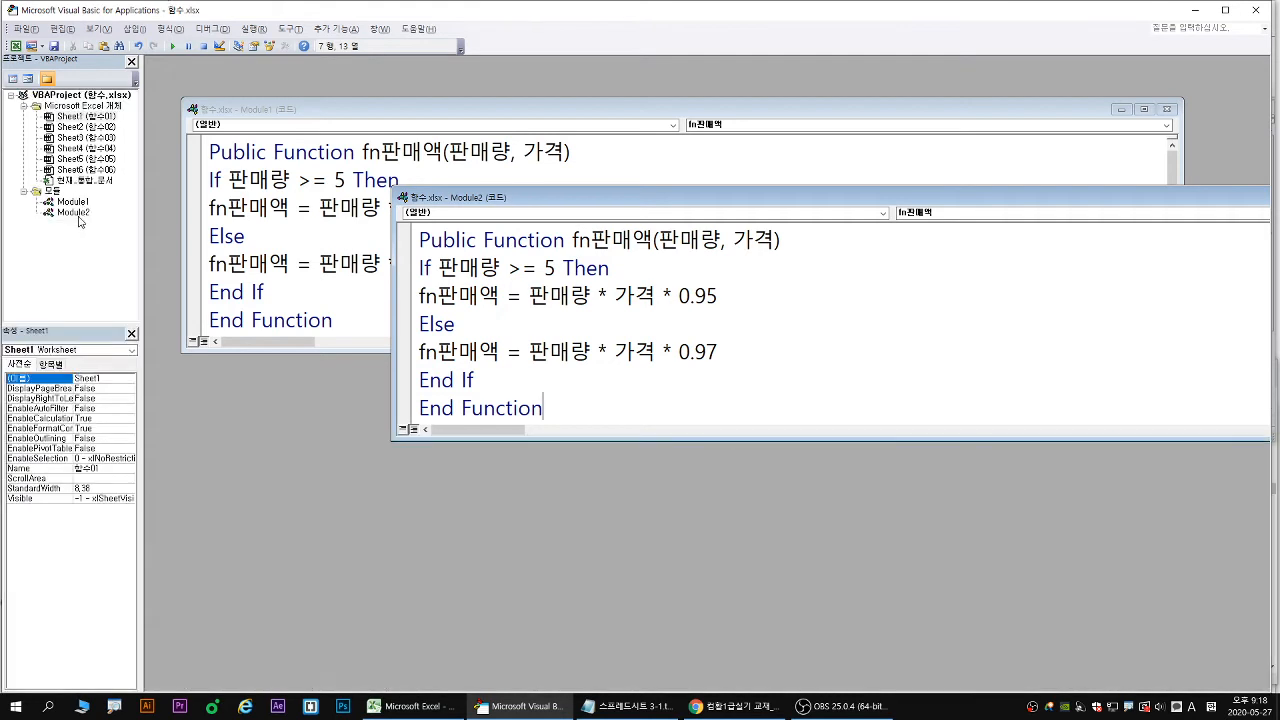
right_click(78, 215)
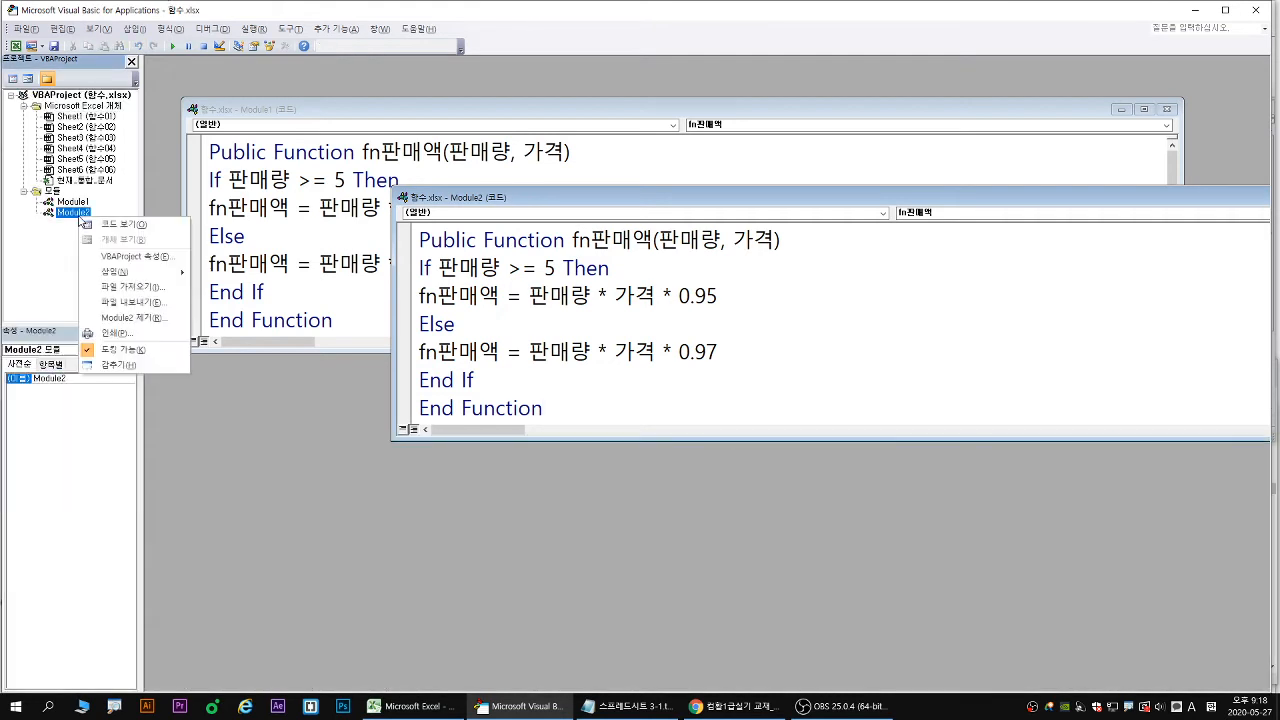
left_click(134, 318)
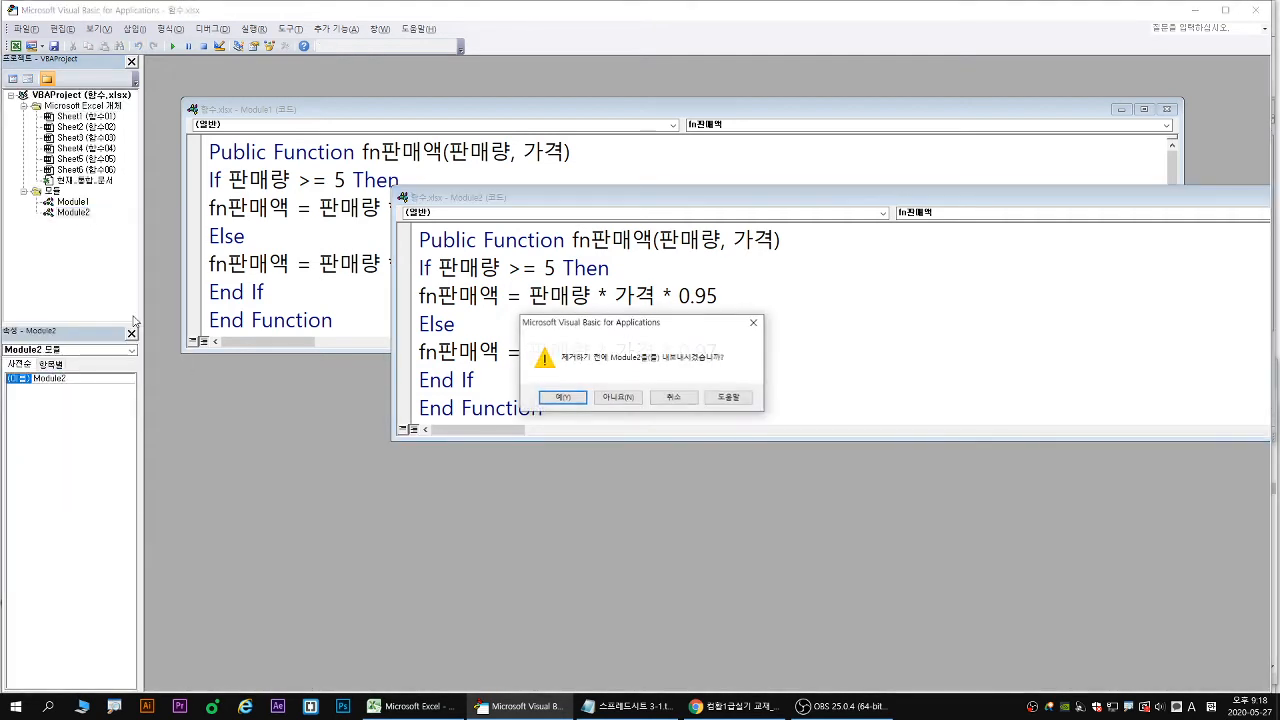
left_click(619, 398)
left_click(73, 203)
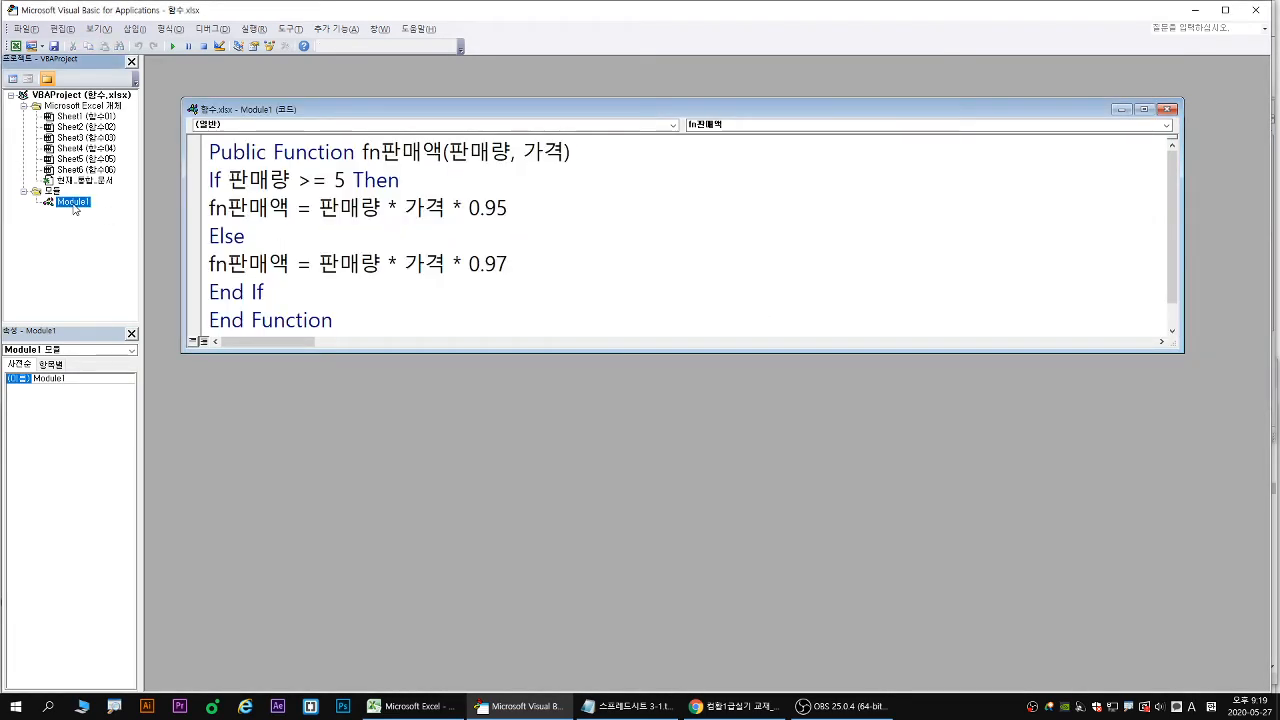
Shrink the VBA editor back to its smaller window and re-enter the existing fn판매액 formula in H4 of the worksheet.
double_click(318, 4)
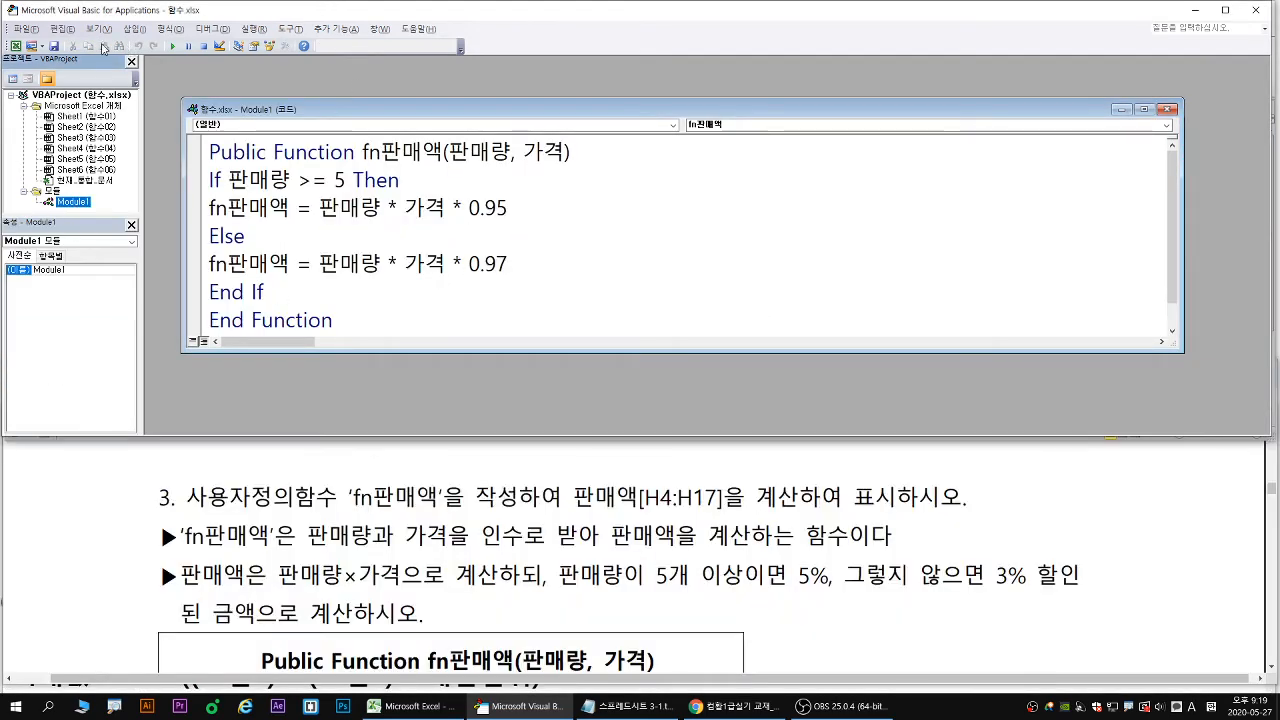
left_click(15, 46)
double_click(489, 186)
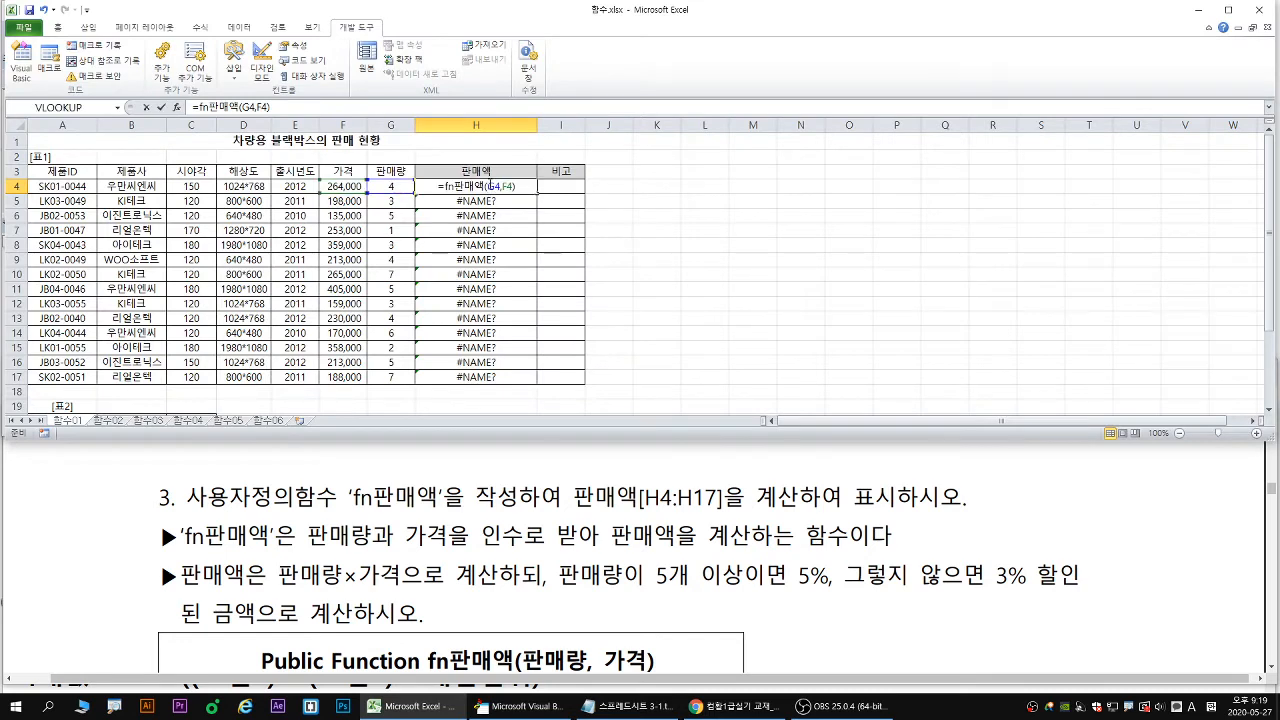
key("Return")
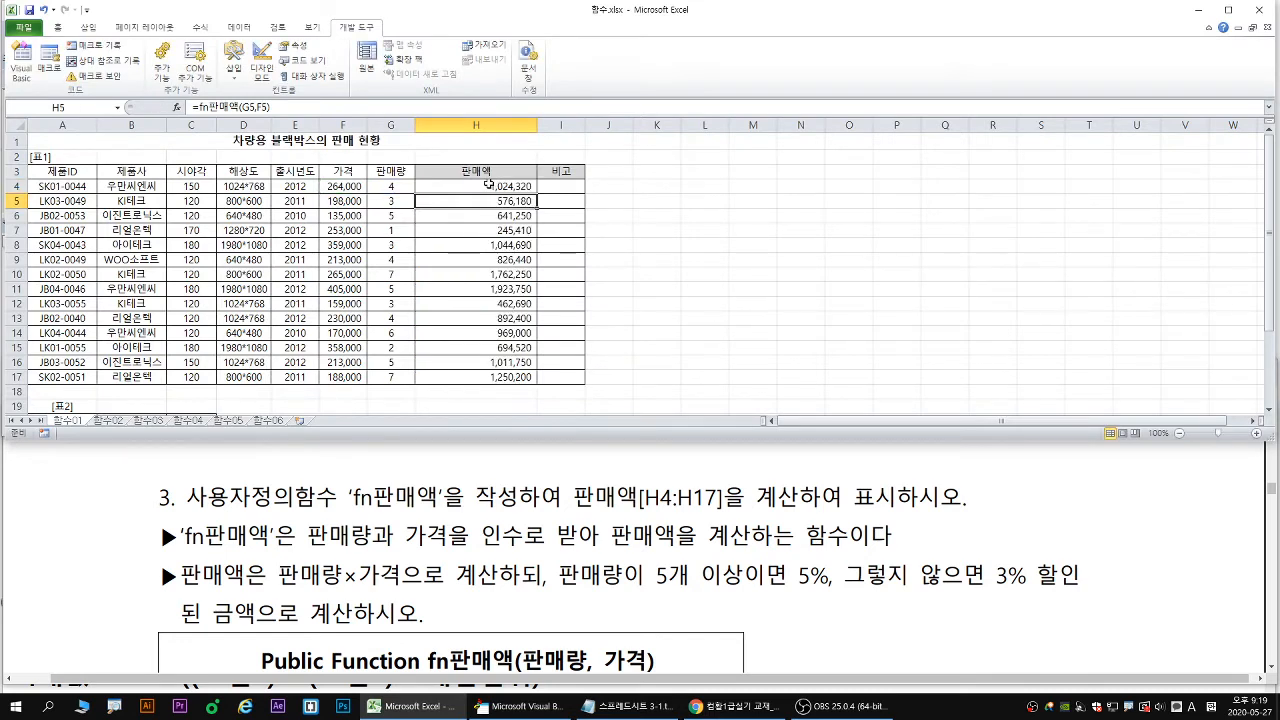
Bring the VBA editor back up and close it to return to the 함수01 worksheet.
left_click(20, 68)
left_click(25, 28)
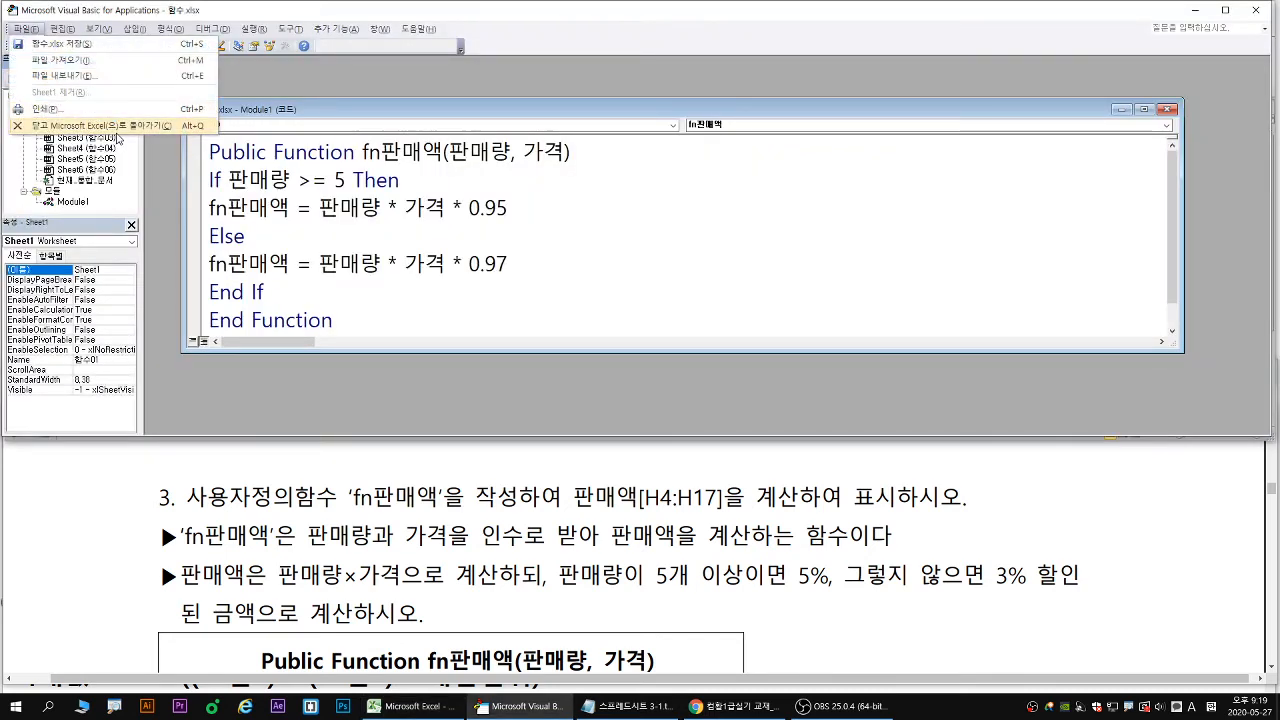
left_click(118, 126)
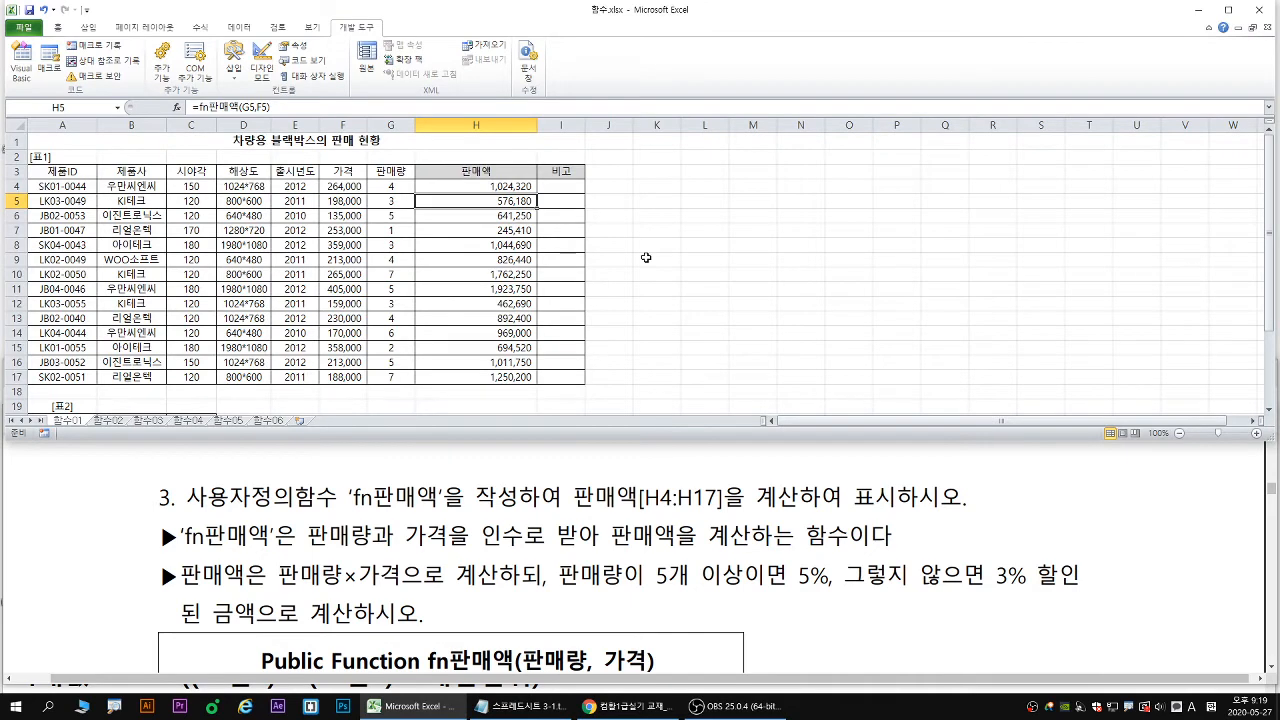
Bring up exercise 4 in the PDF textbook, select the 비고 range I4:I17 and mark the required functions CHOOSE, VALUE, RIGHT and MOD.
left_click(711, 580)
scroll(706, 588, "down", 2)
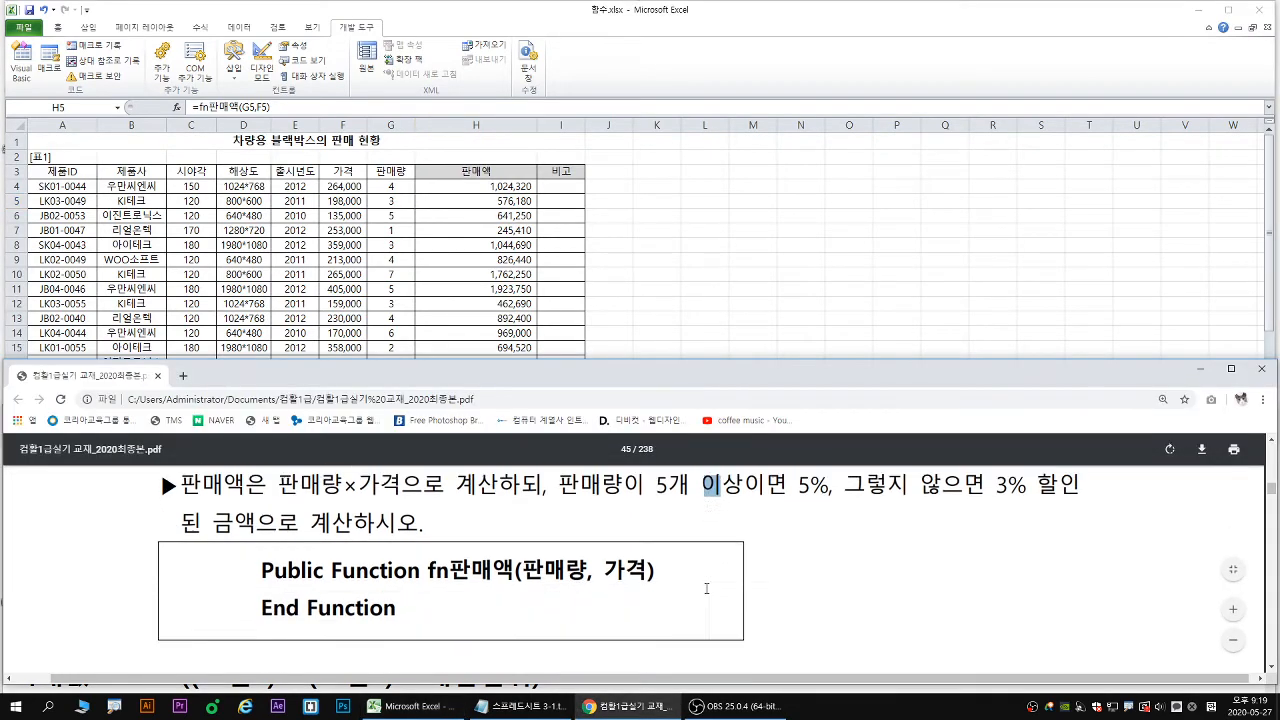
scroll(706, 588, "down", 5)
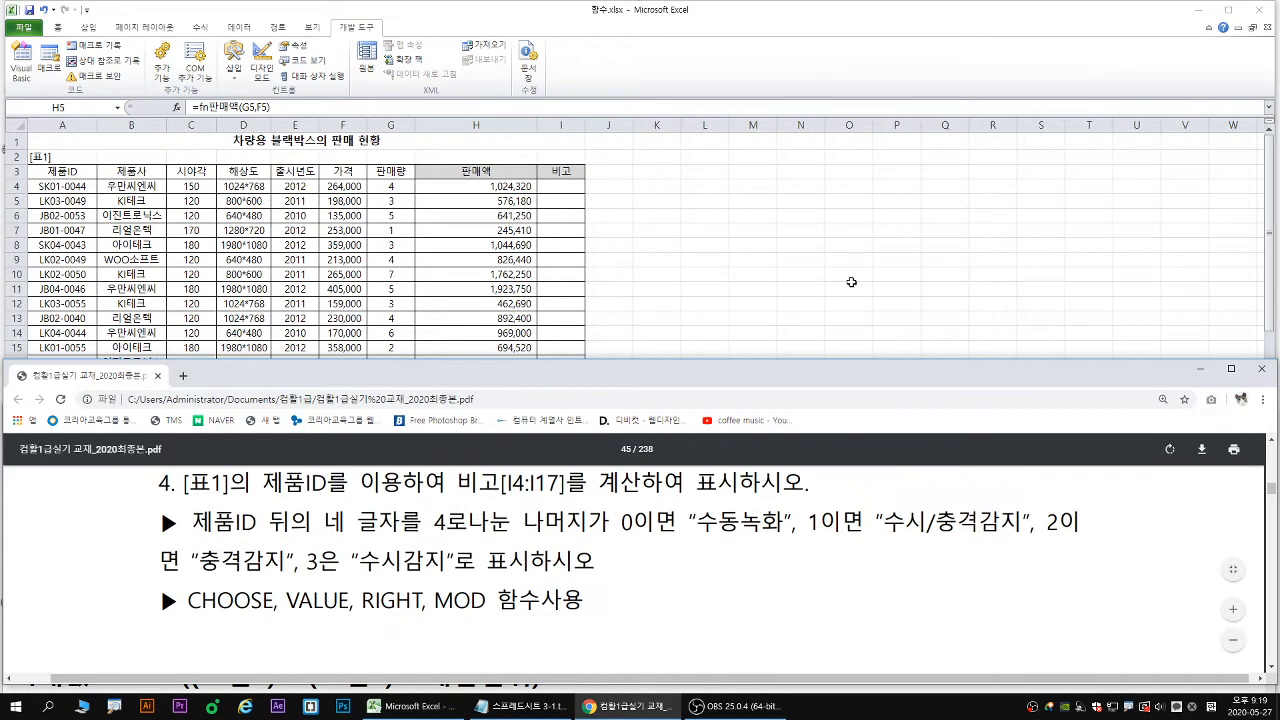
left_click(527, 200)
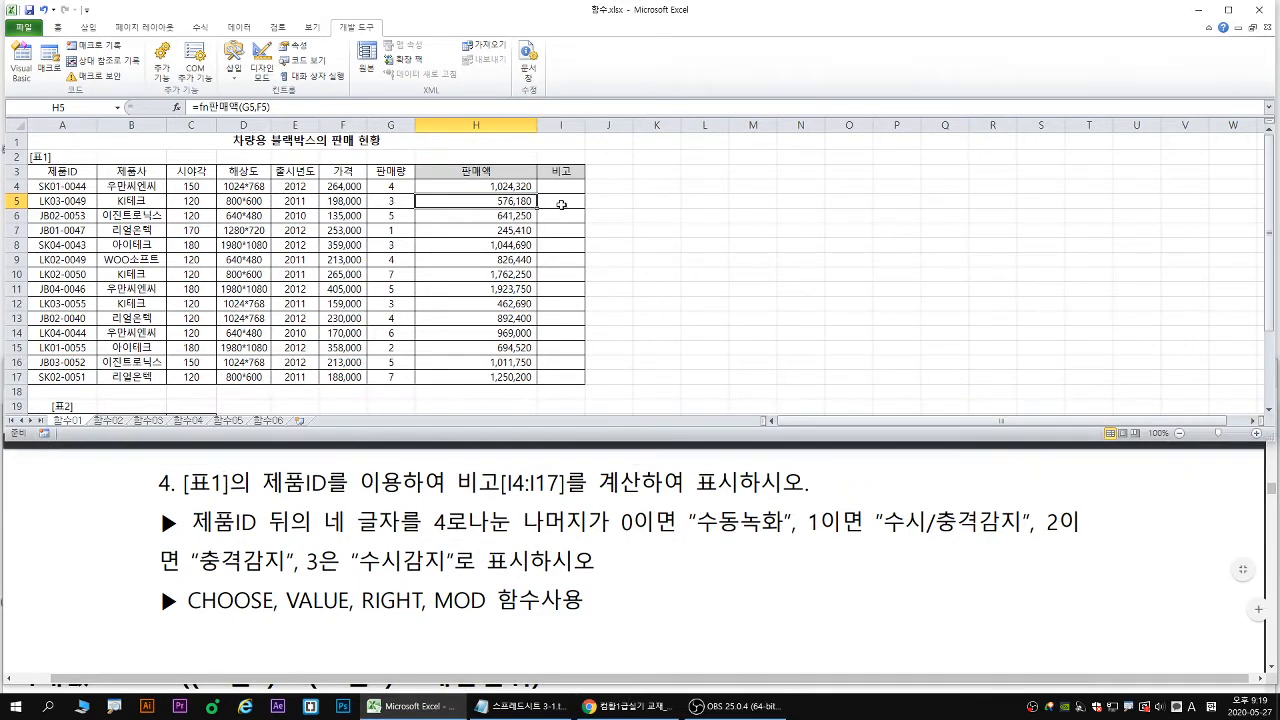
left_click_drag(561, 186, 573, 378)
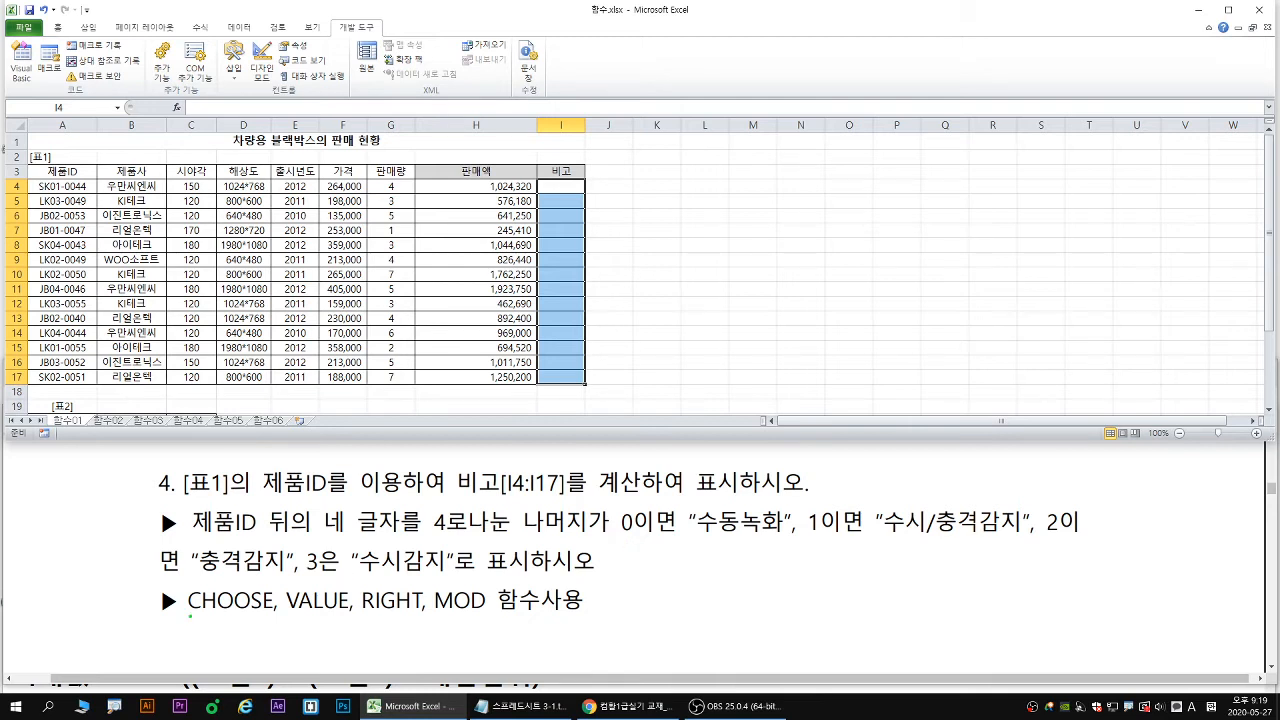
left_click_drag(189, 616, 483, 609)
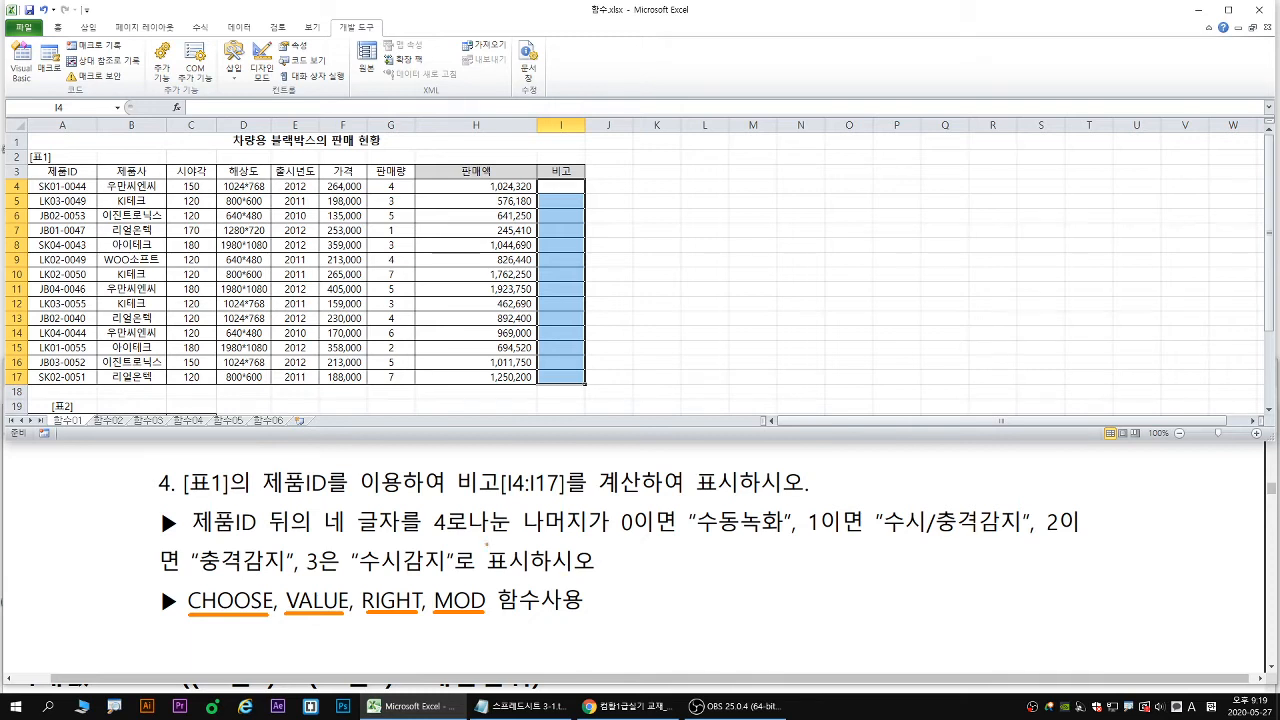
mouse_move(215, 650)
left_mouse_down()
mouse_move(225, 615)
mouse_move(232, 628)
left_mouse_up()
key("Escape")
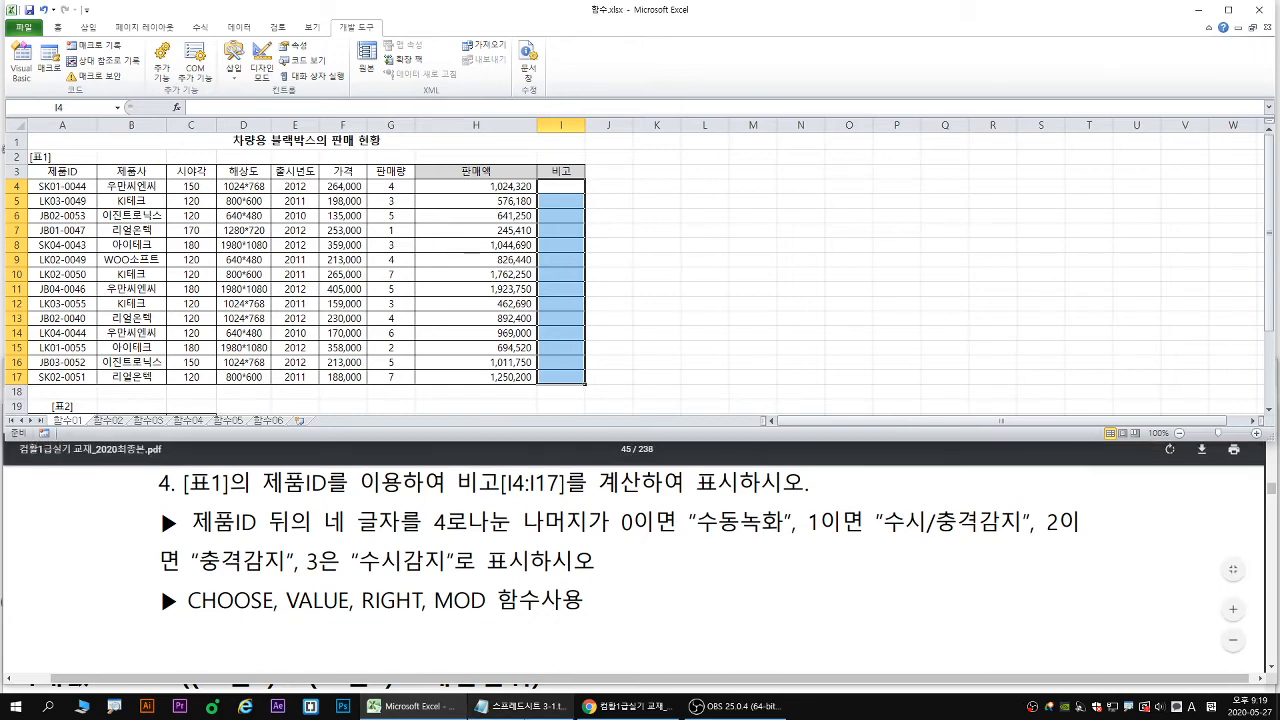
Open the notes file 스프레드시트 2-1.txt, widen its window, place it below the worksheet table and go to the function syntax list.
right_click(522, 705)
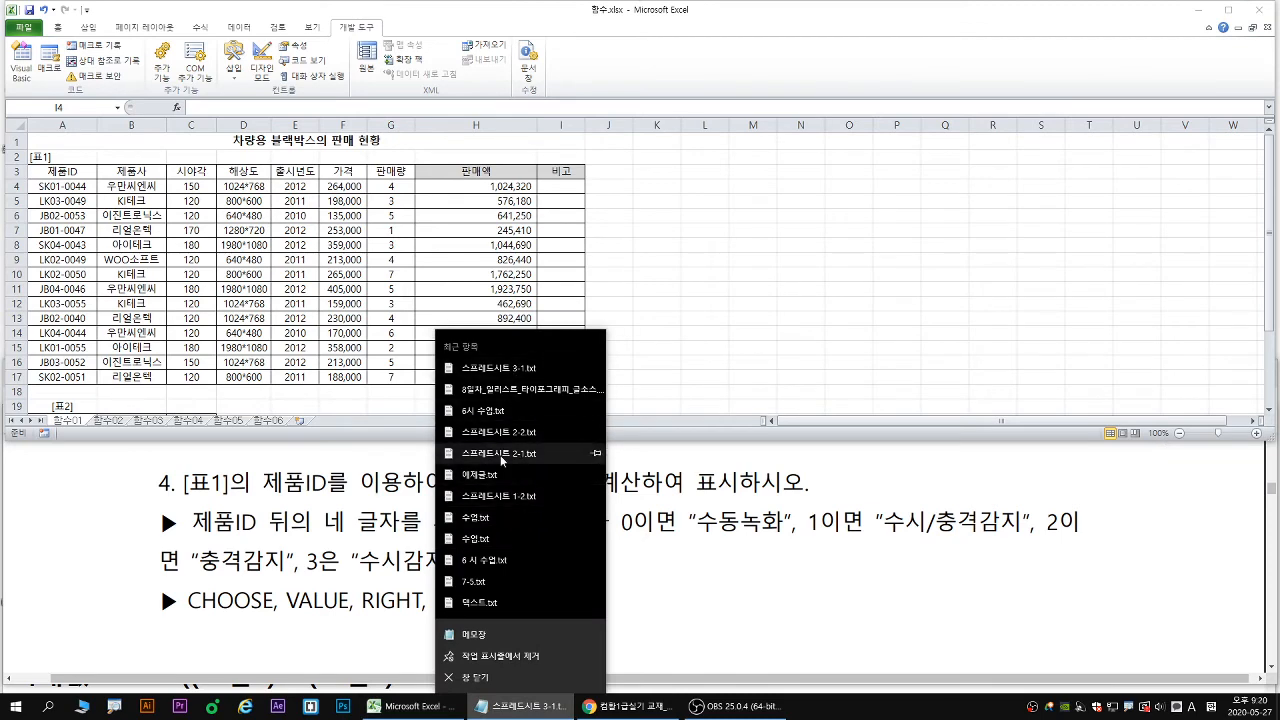
left_click(507, 453)
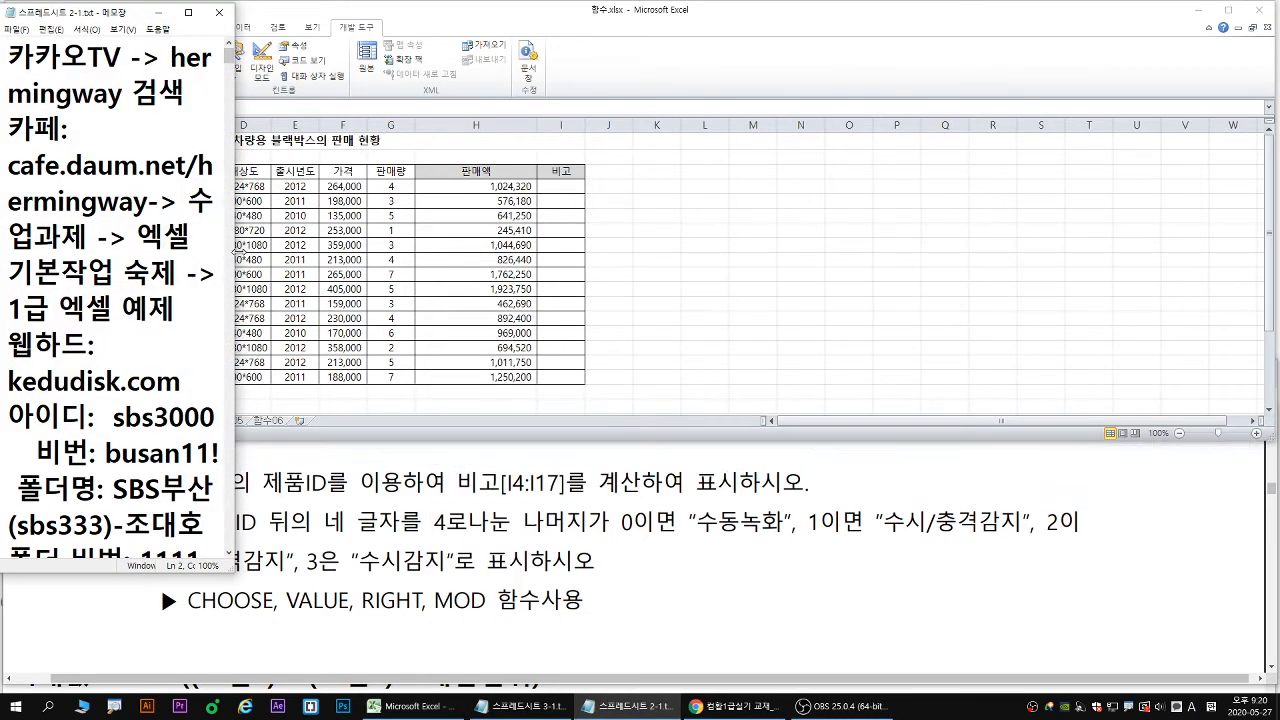
left_click_drag(234, 56, 1086, 56)
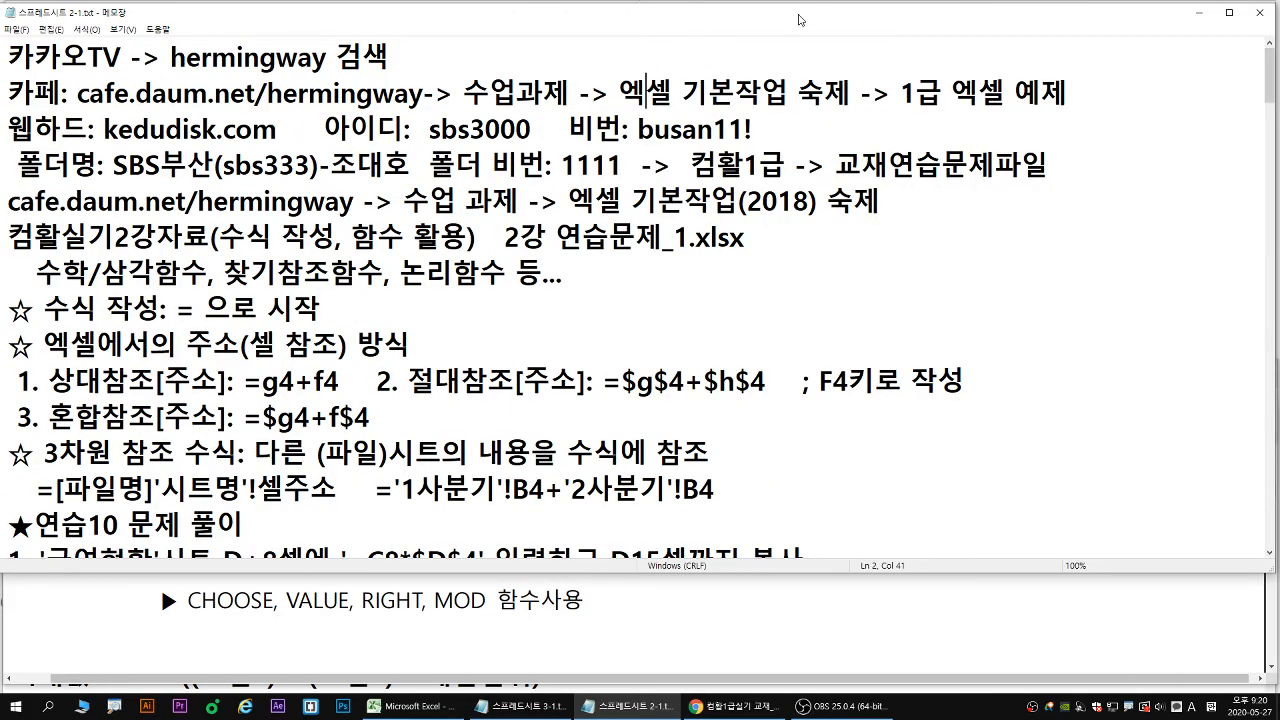
left_click_drag(802, 20, 806, 148)
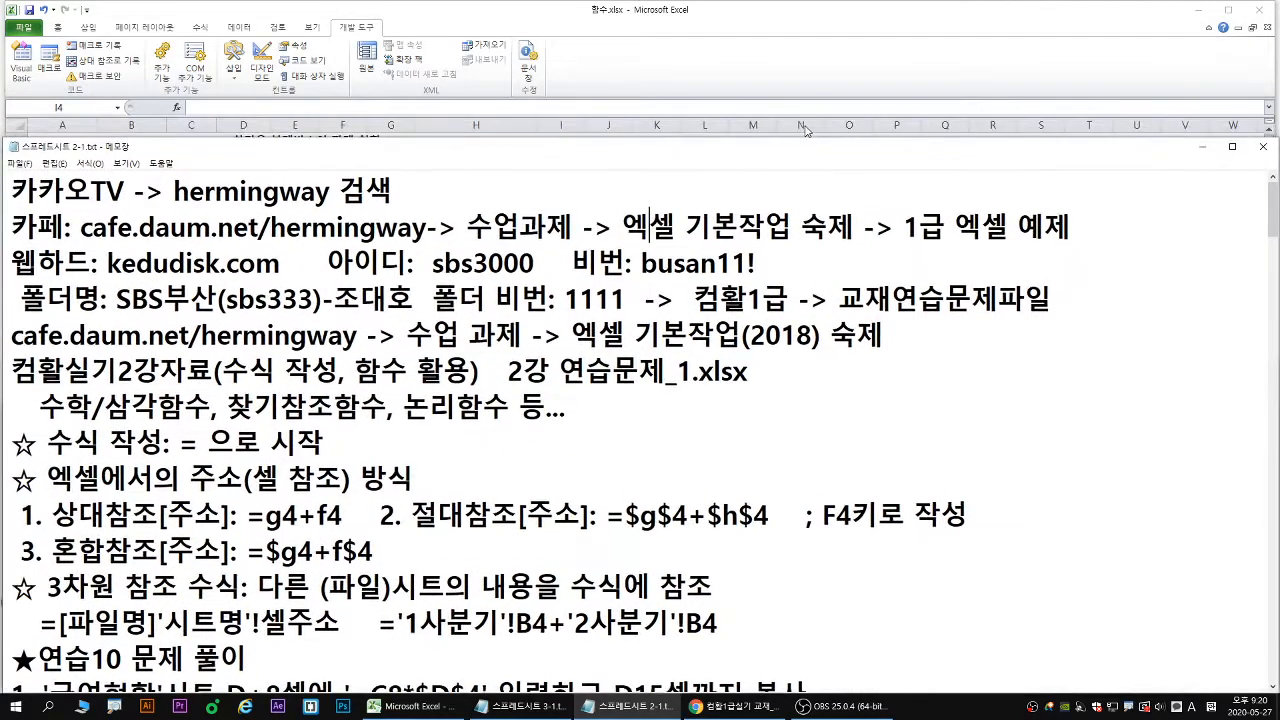
mouse_move(799, 414)
left_mouse_down()
mouse_move(799, 392)
mouse_move(800, 408)
left_mouse_up()
scroll(496, 611, "down", 5)
scroll(496, 611, "down", 4)
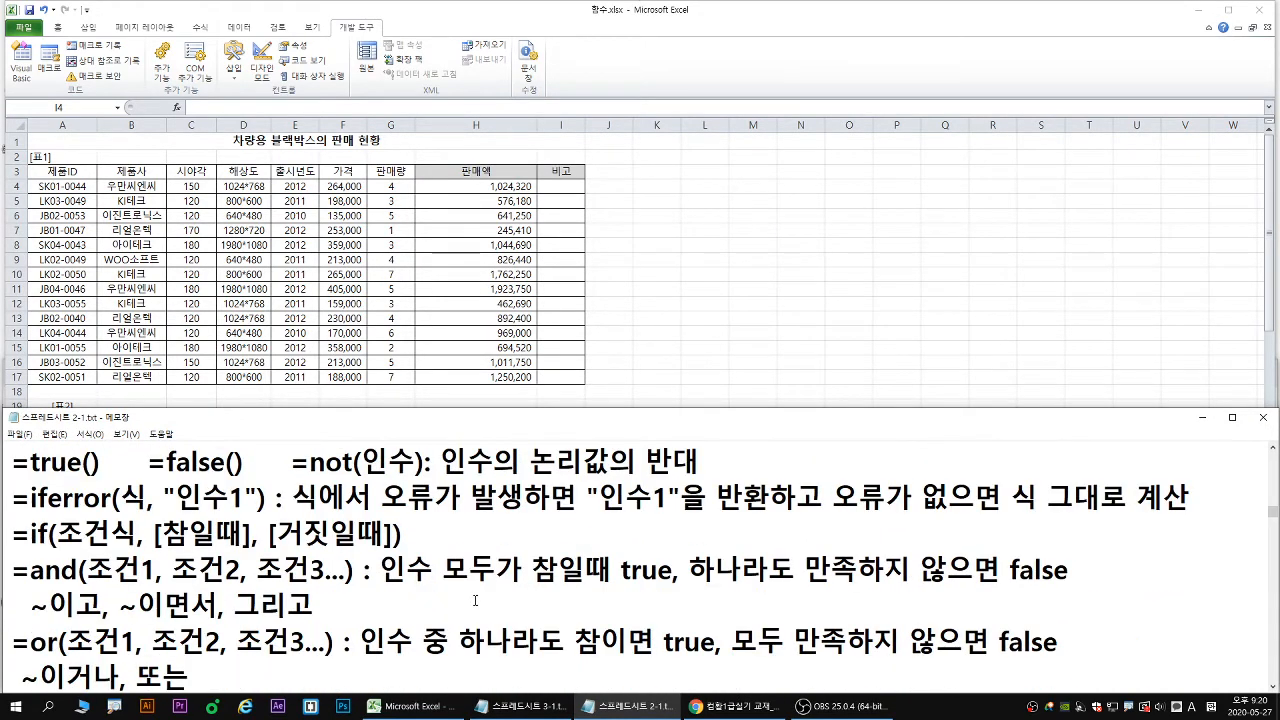
Enlarge the notes and review the syntax of the VALUE, MOD and CHOOSE functions, underlining each one.
double_click(577, 420)
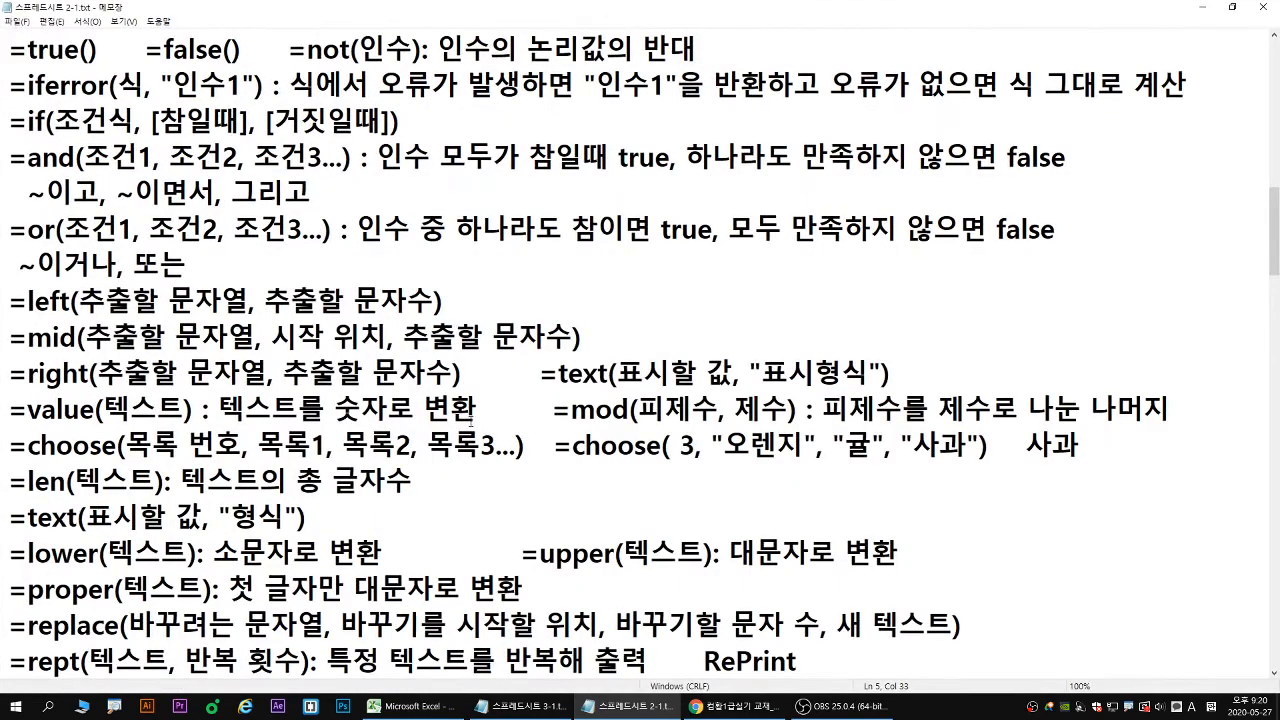
scroll(328, 447, "down", 1)
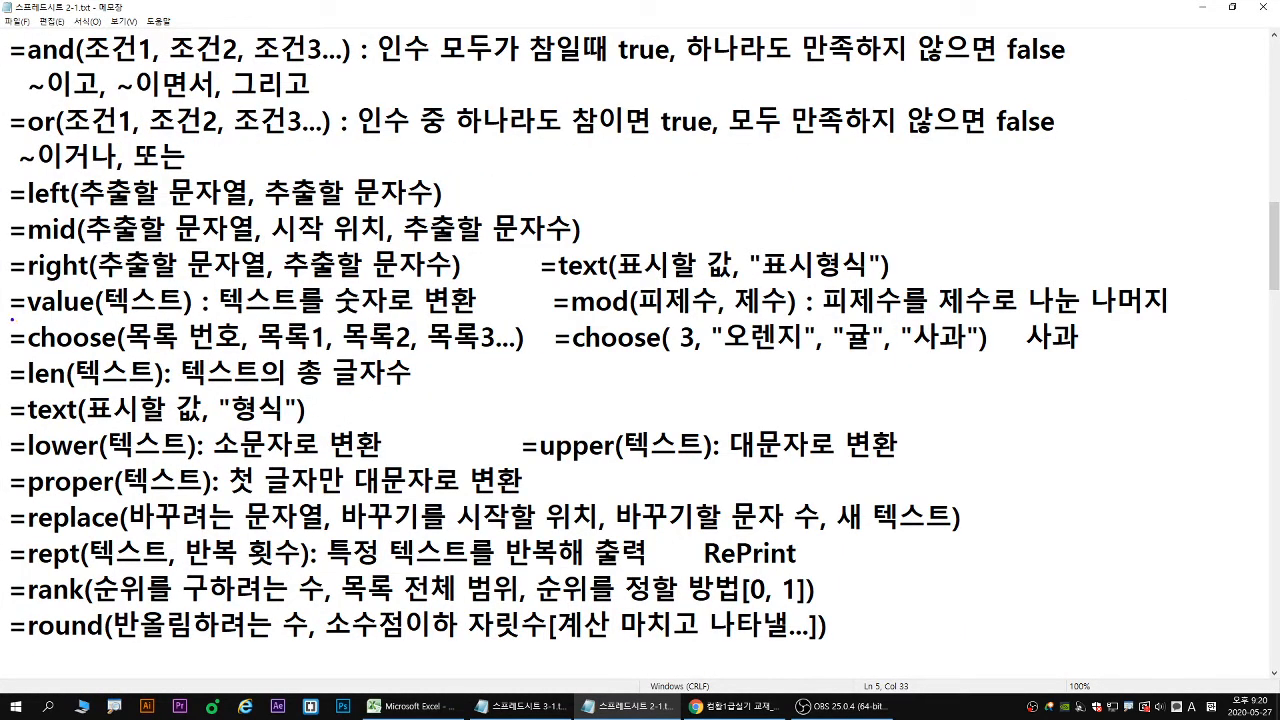
left_click_drag(12, 318, 191, 321)
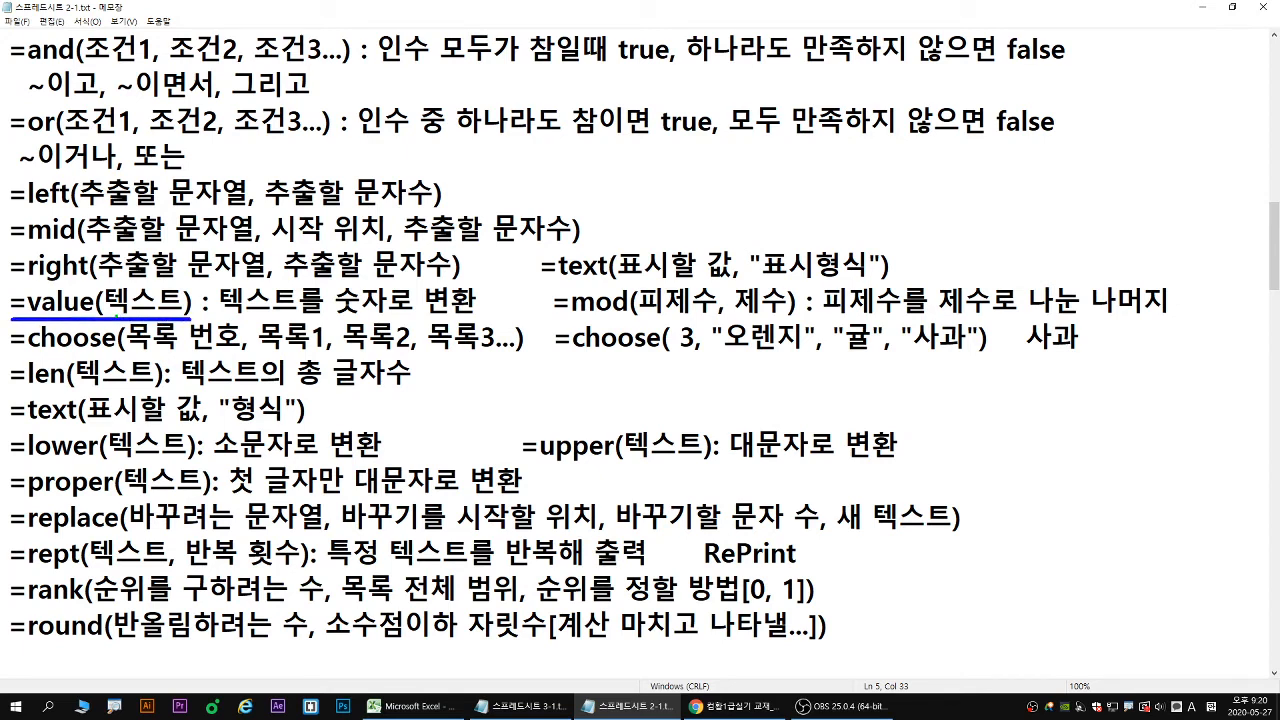
left_click_drag(108, 315, 486, 319)
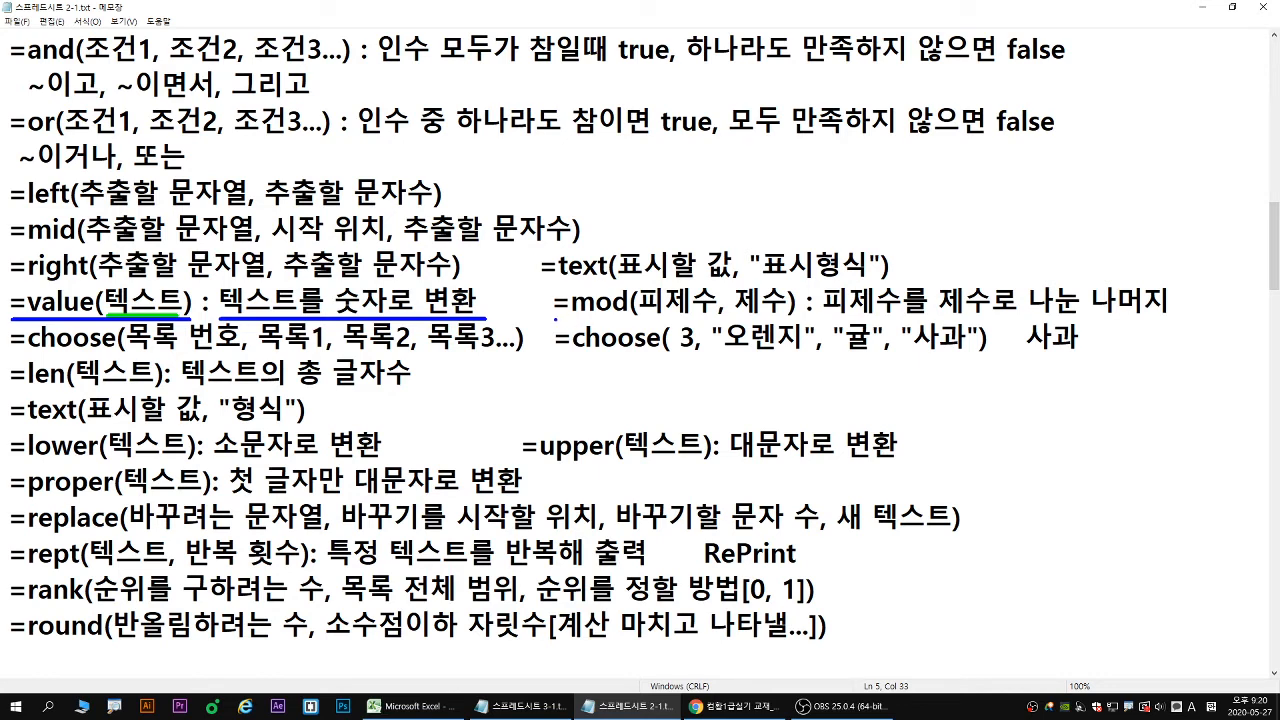
left_click_drag(555, 320, 798, 322)
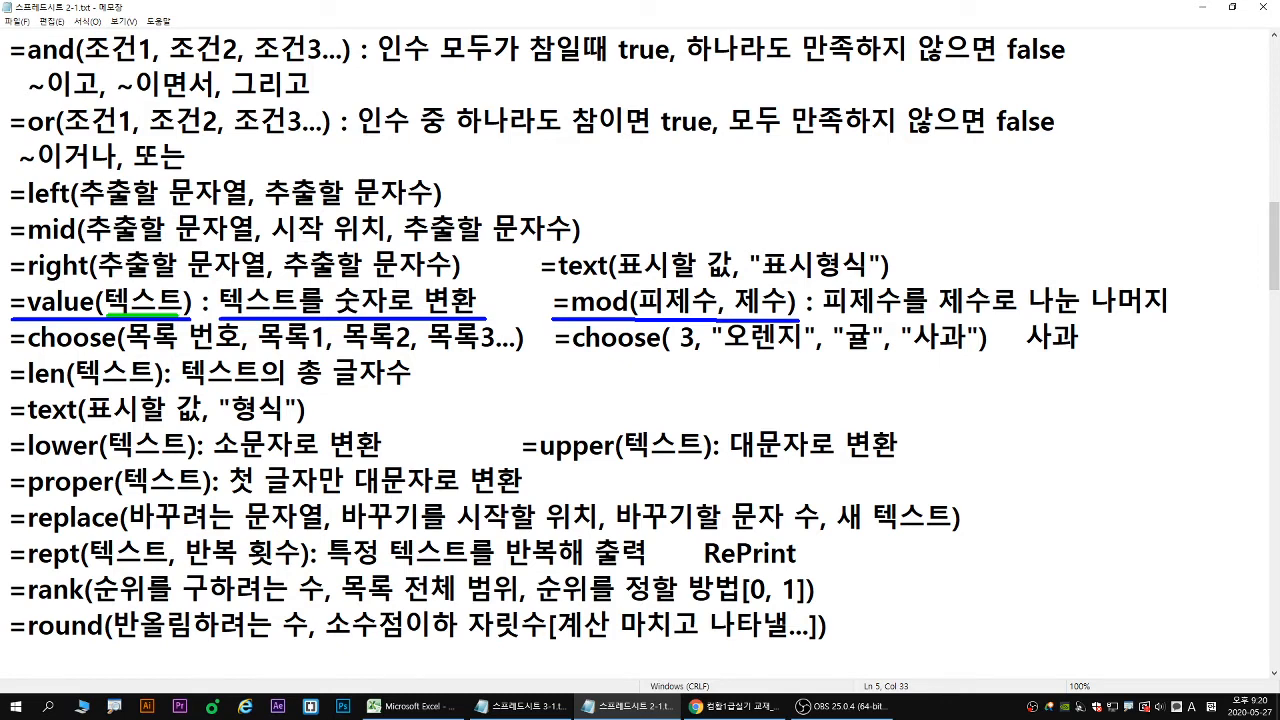
key("o")
left_click_drag(554, 319, 1176, 318)
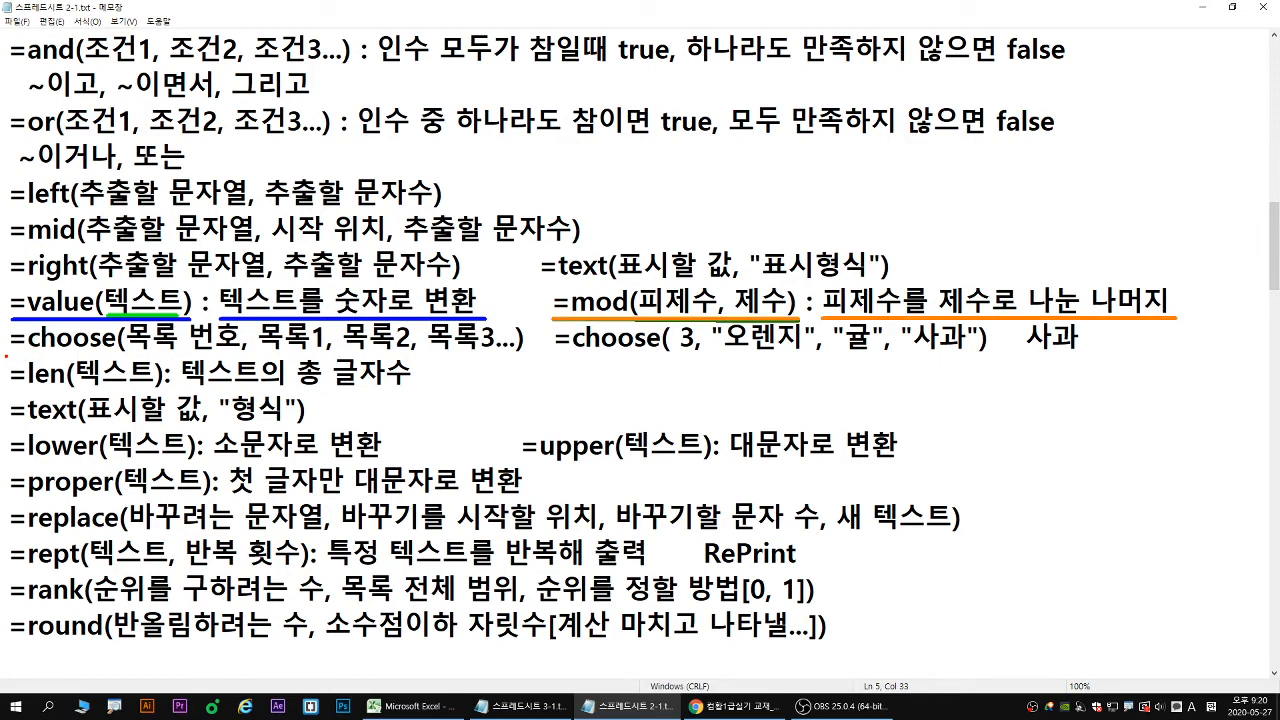
left_click_drag(6, 354, 530, 354)
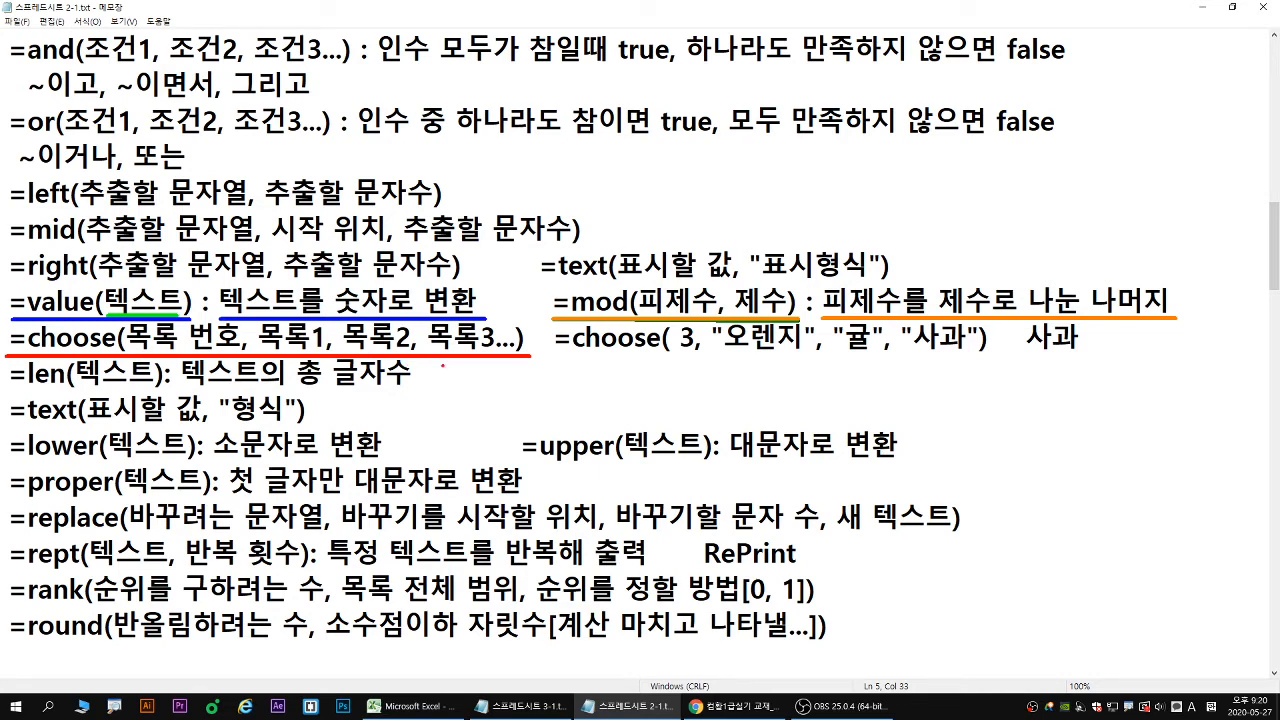
key("Escape")
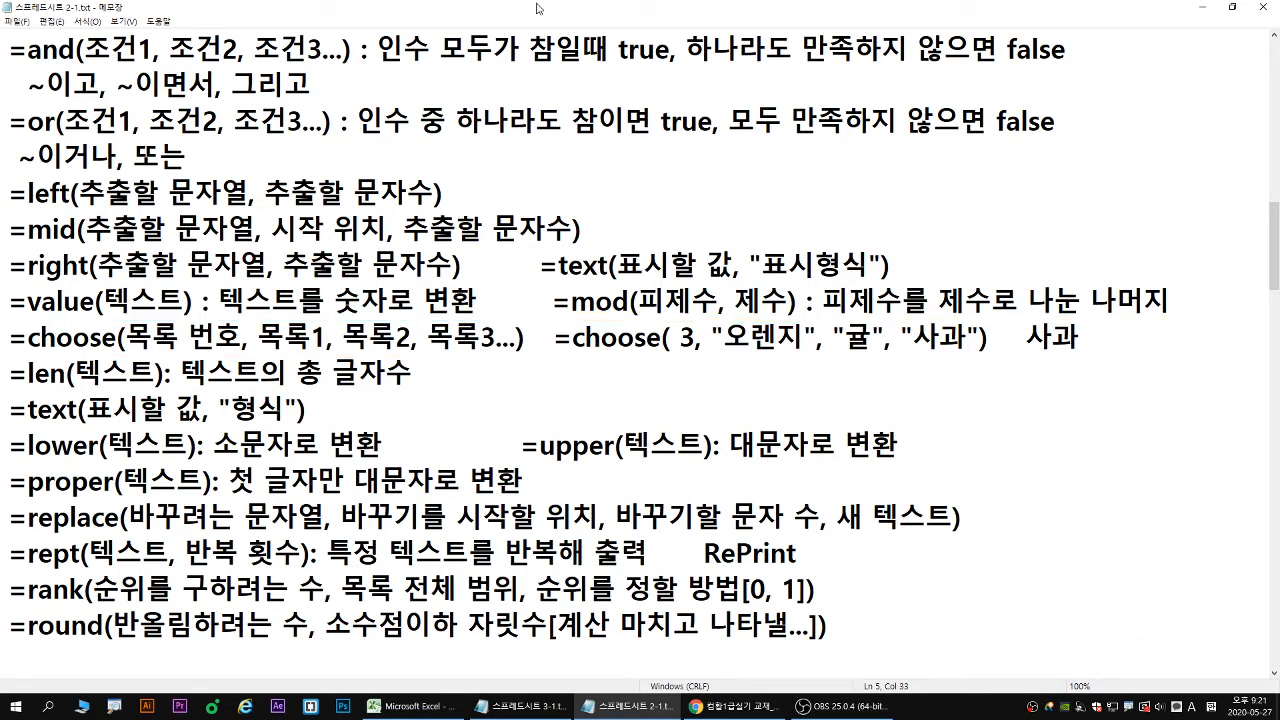
Restore the notes window beneath the worksheet with the RIGHT, VALUE, MOD and CHOOSE lines in view, and switch back to Excel.
double_click(622, 19)
scroll(420, 555, "down", 2)
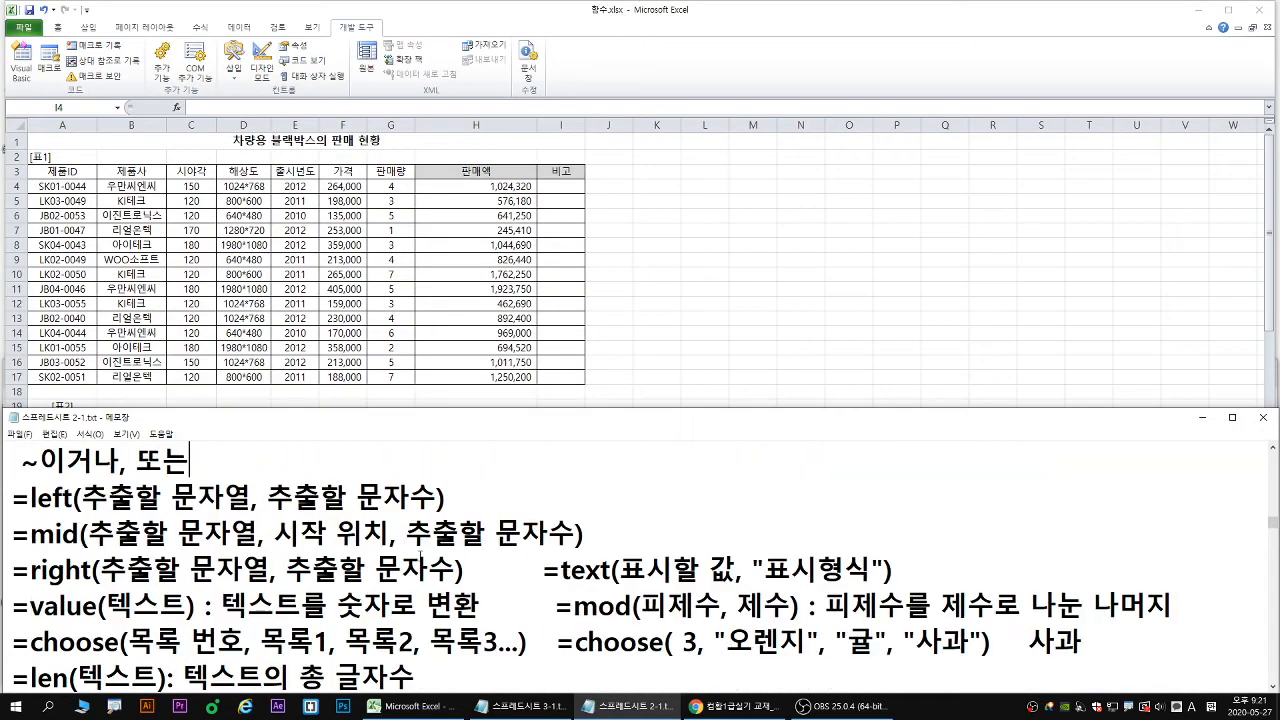
left_click(712, 200)
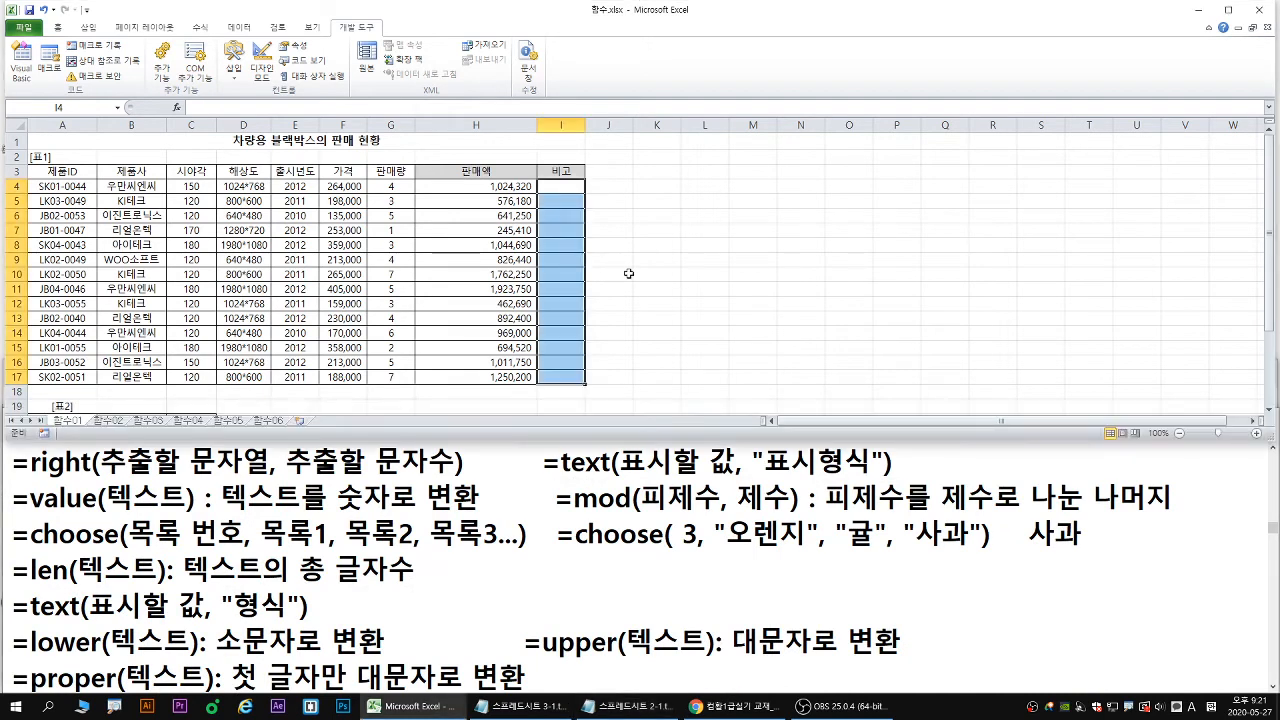
Start a formula in the first 비고 cell, I4, with the RIGHT function.
left_click(556, 190)
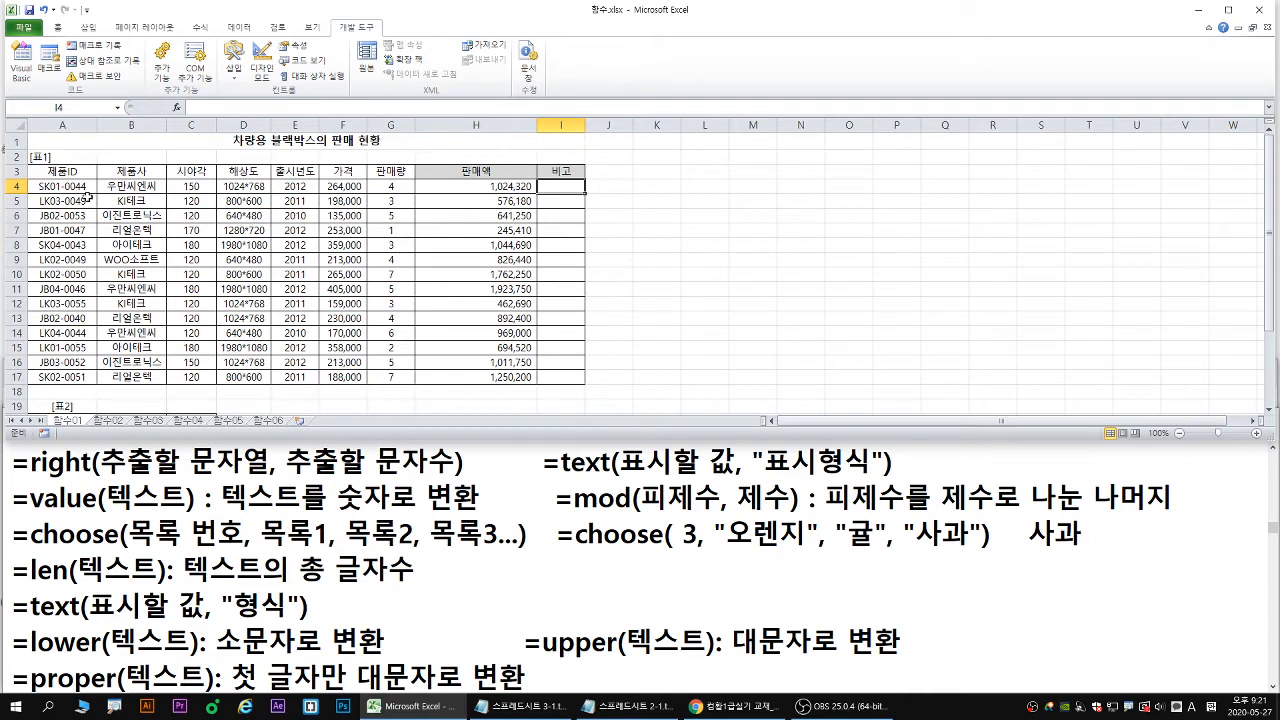
mouse_move(66, 193)
left_mouse_down()
mouse_move(87, 193)
mouse_move(68, 202)
left_mouse_up()
left_click_drag(586, 188, 577, 202)
key("Escape")
type("=right")
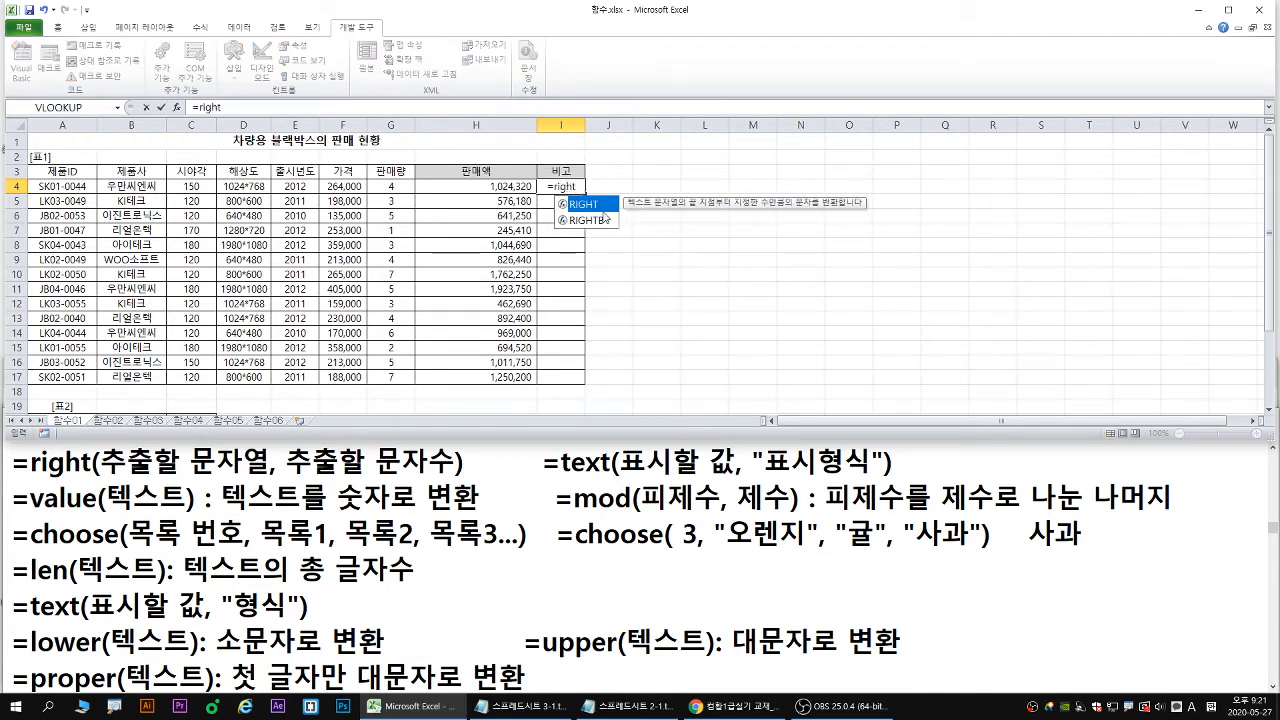
key("ctrl+1")
mouse_move(588, 214)
left_mouse_down()
mouse_move(606, 228)
mouse_move(650, 220)
left_mouse_up()
key("Escape")
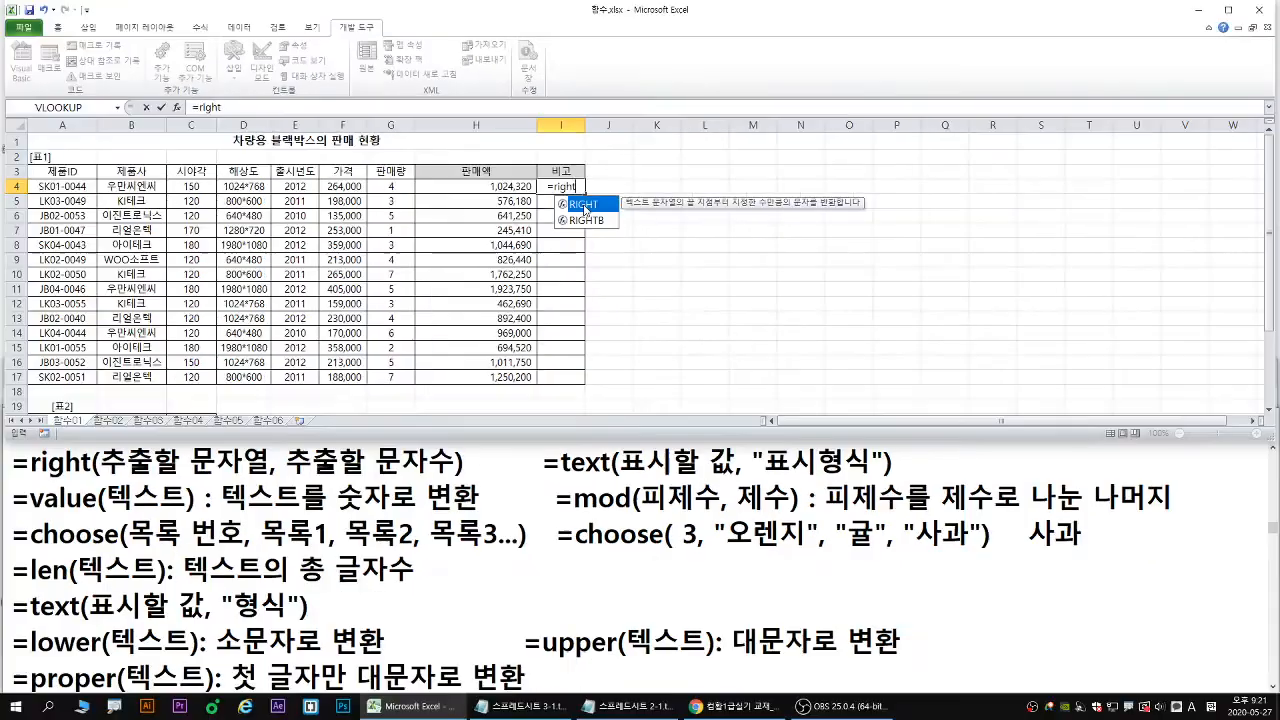
key("Tab")
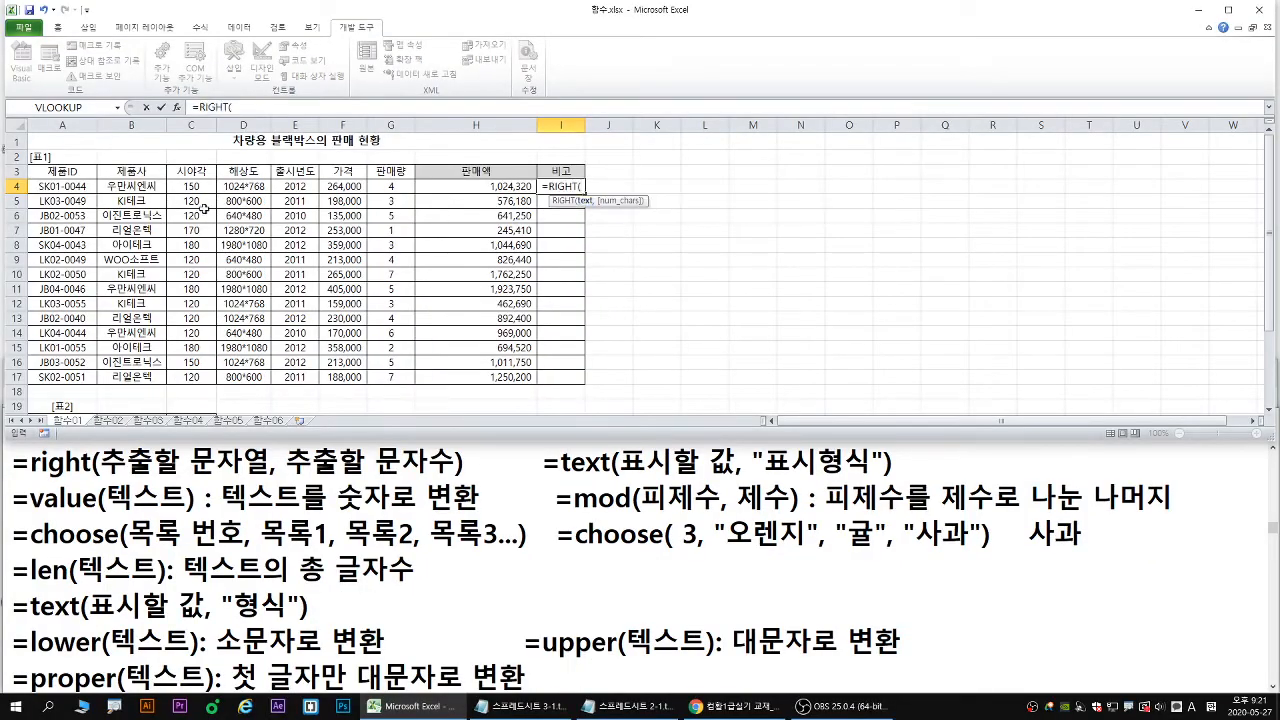
Complete the RIGHT formula in I4 with 제품ID cell A4 as the text and 4 characters, and enter it.
left_click(60, 190)
key("ctrl+1")
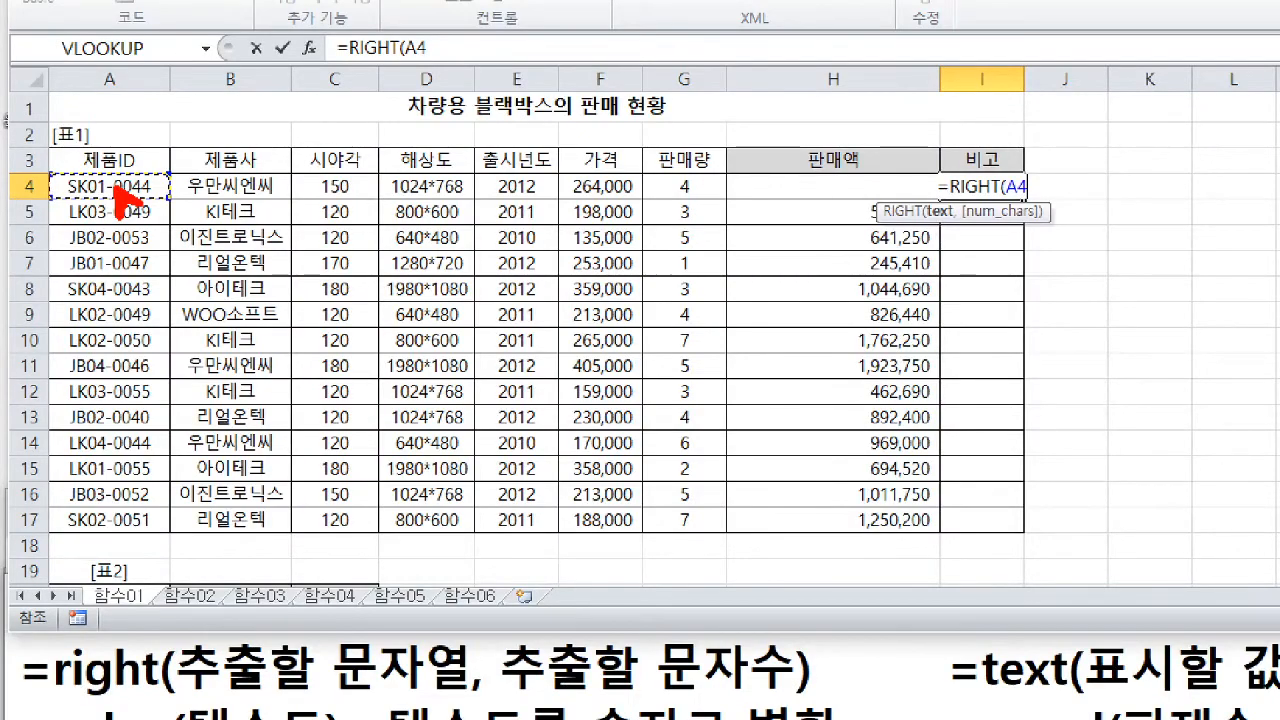
key("Escape")
type(",")
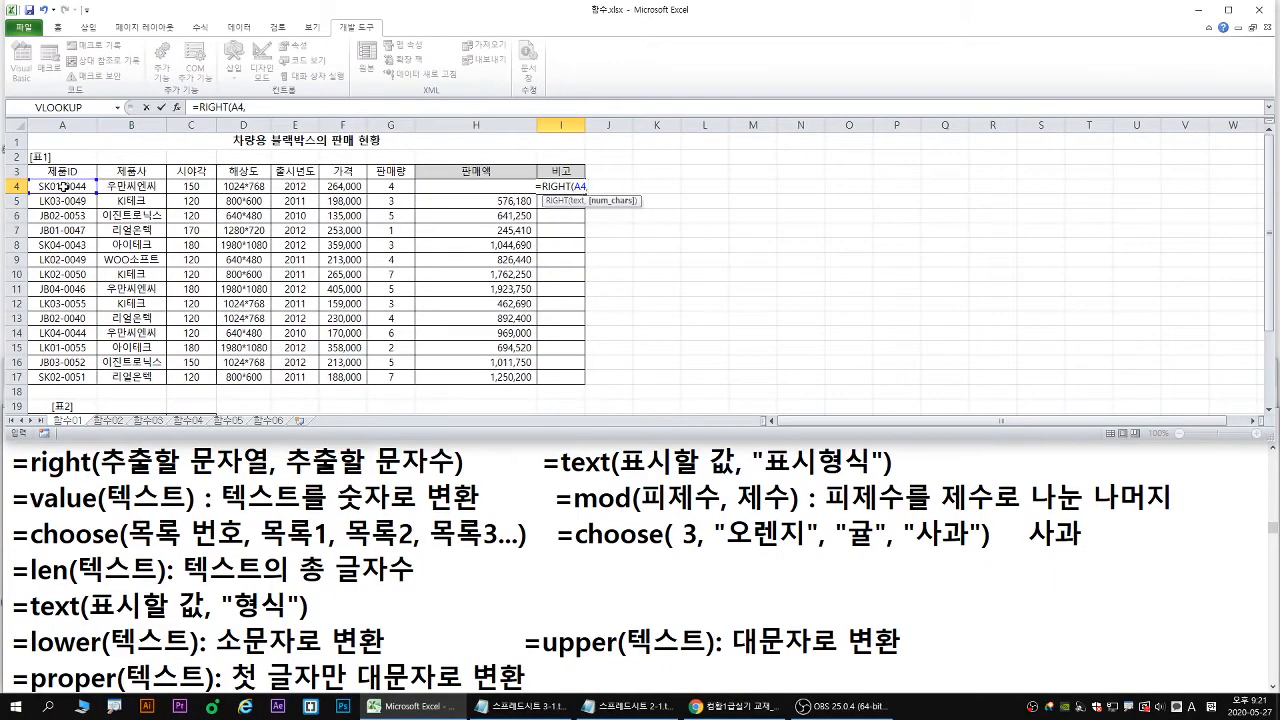
type("4")
key("ctrl+1")
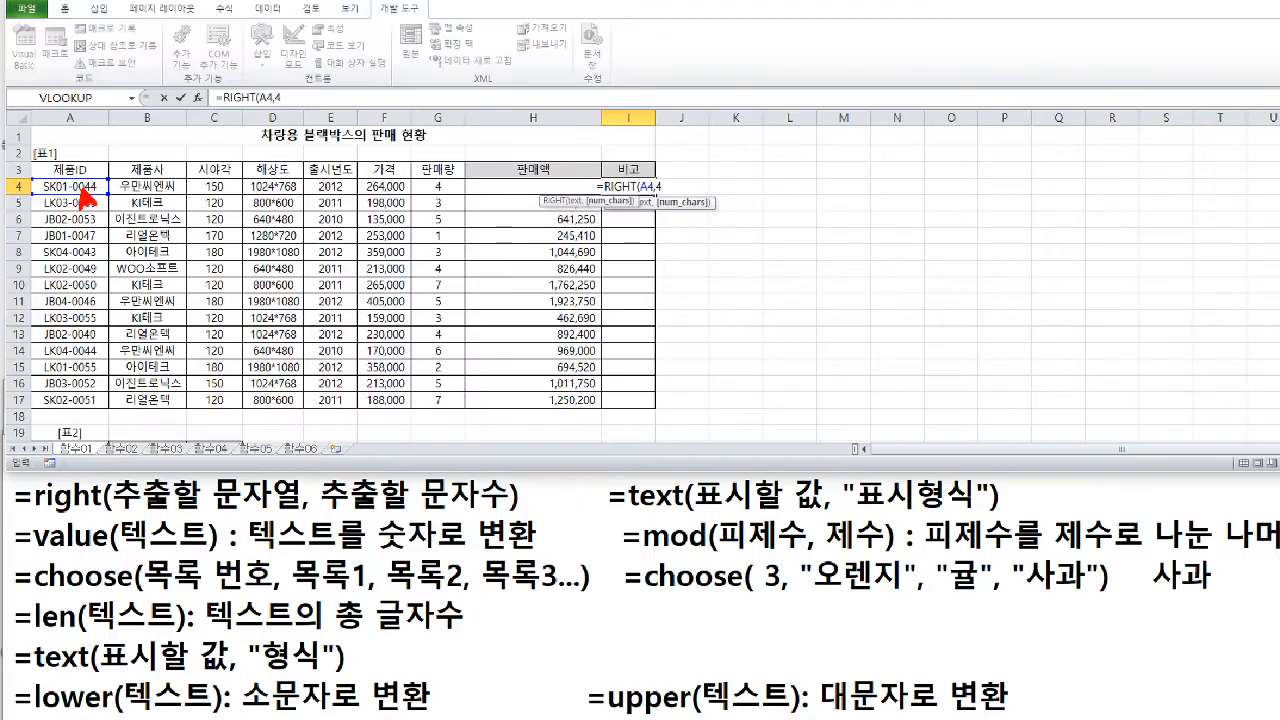
key("Return")
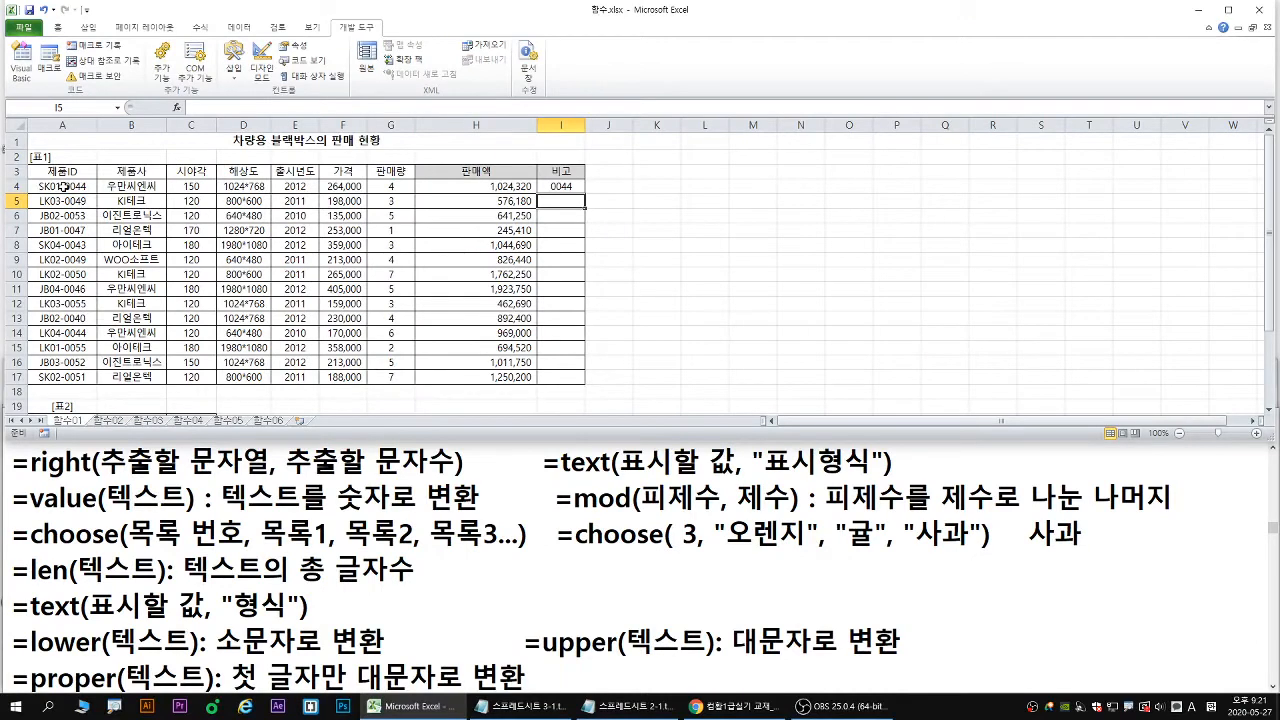
Fill the RIGHT formula from I4 down the 비고 column to I17 and mark the filled range.
left_click(566, 187)
double_click(586, 196)
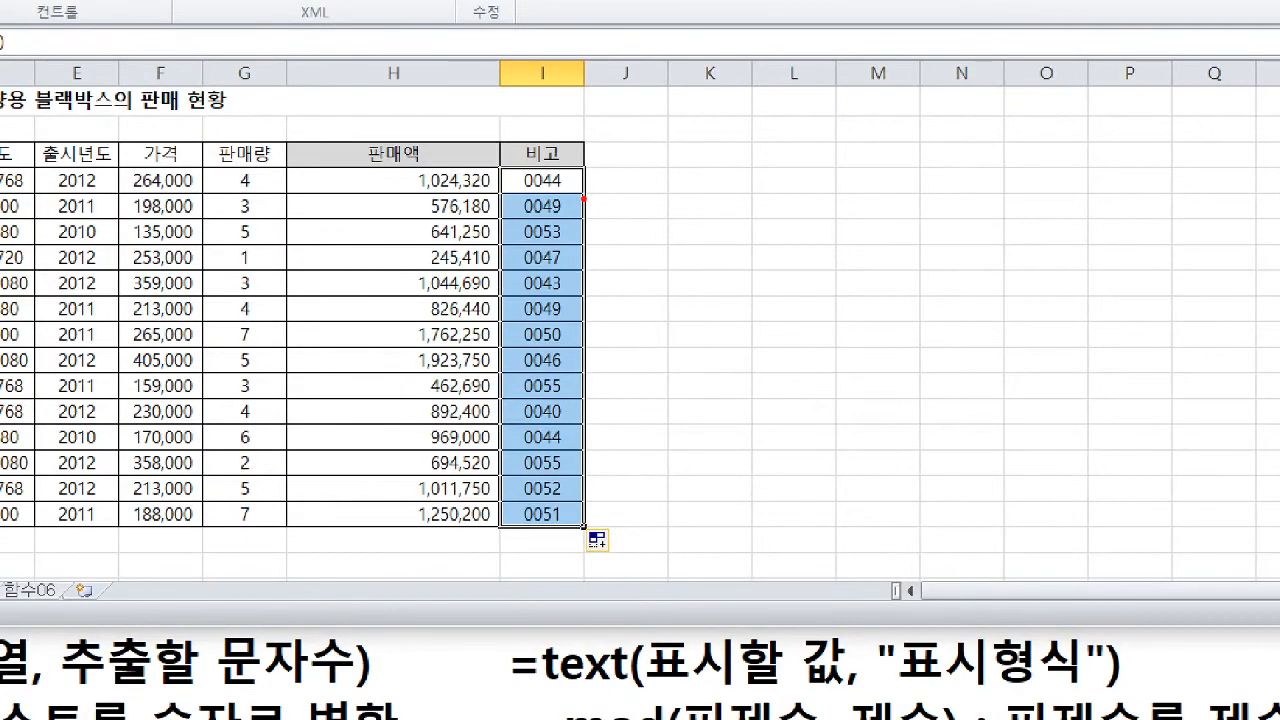
left_click_drag(586, 196, 587, 306)
mouse_move(587, 390)
left_mouse_down()
mouse_move(585, 457)
mouse_move(615, 434)
left_mouse_up()
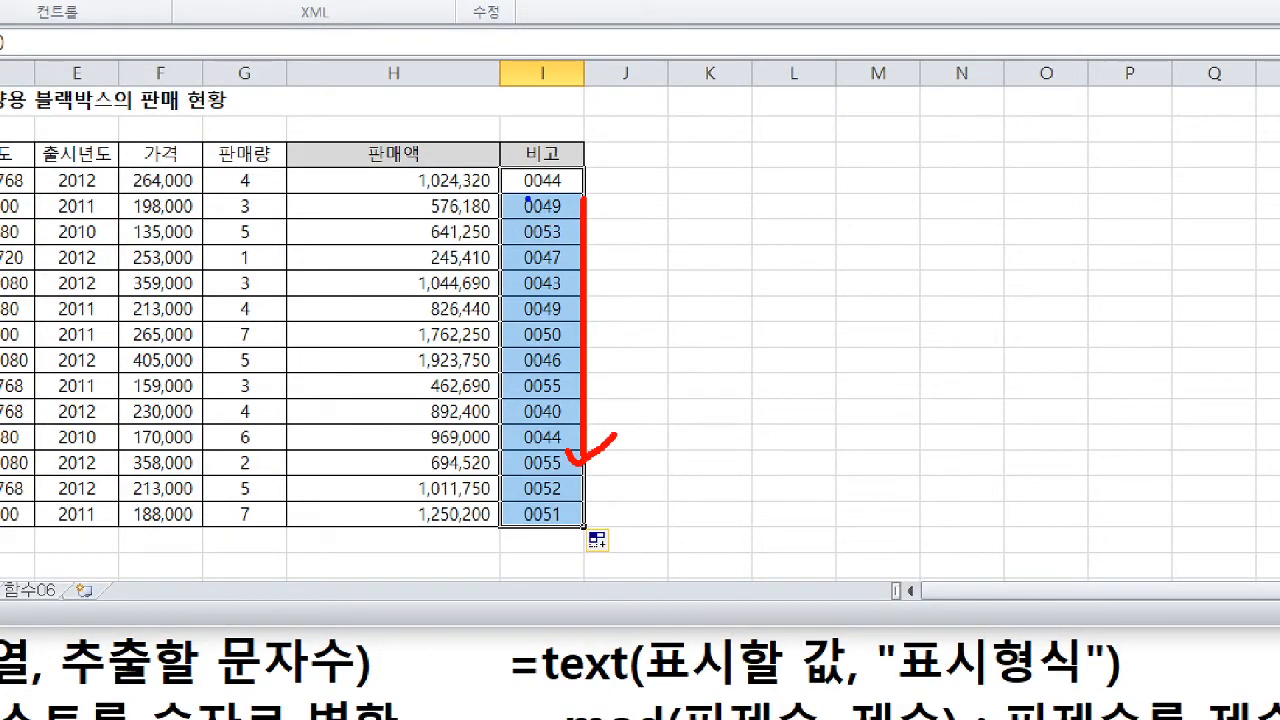
mouse_move(524, 192)
left_mouse_down()
mouse_move(560, 190)
mouse_move(558, 150)
left_mouse_up()
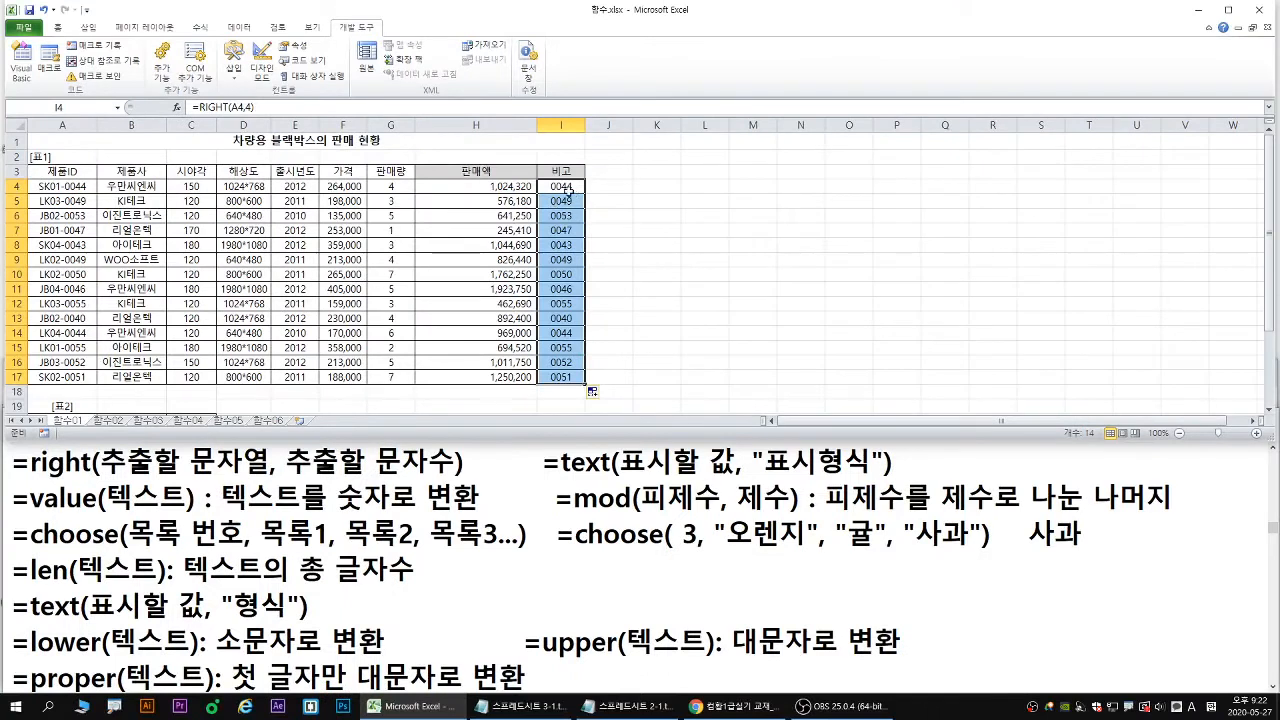
Test in I4 whether the extracted characters equal the number 44 with the formula =RIGHT(A4,4)=44.
left_click(562, 187)
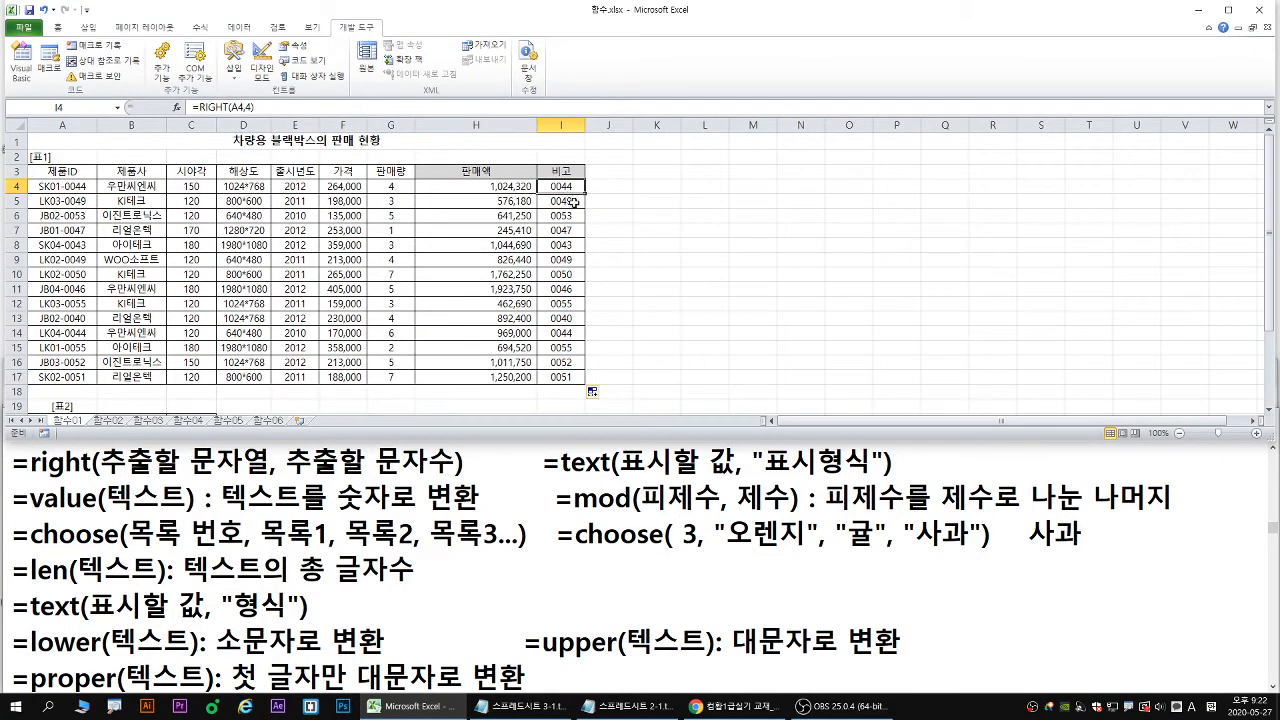
double_click(568, 187)
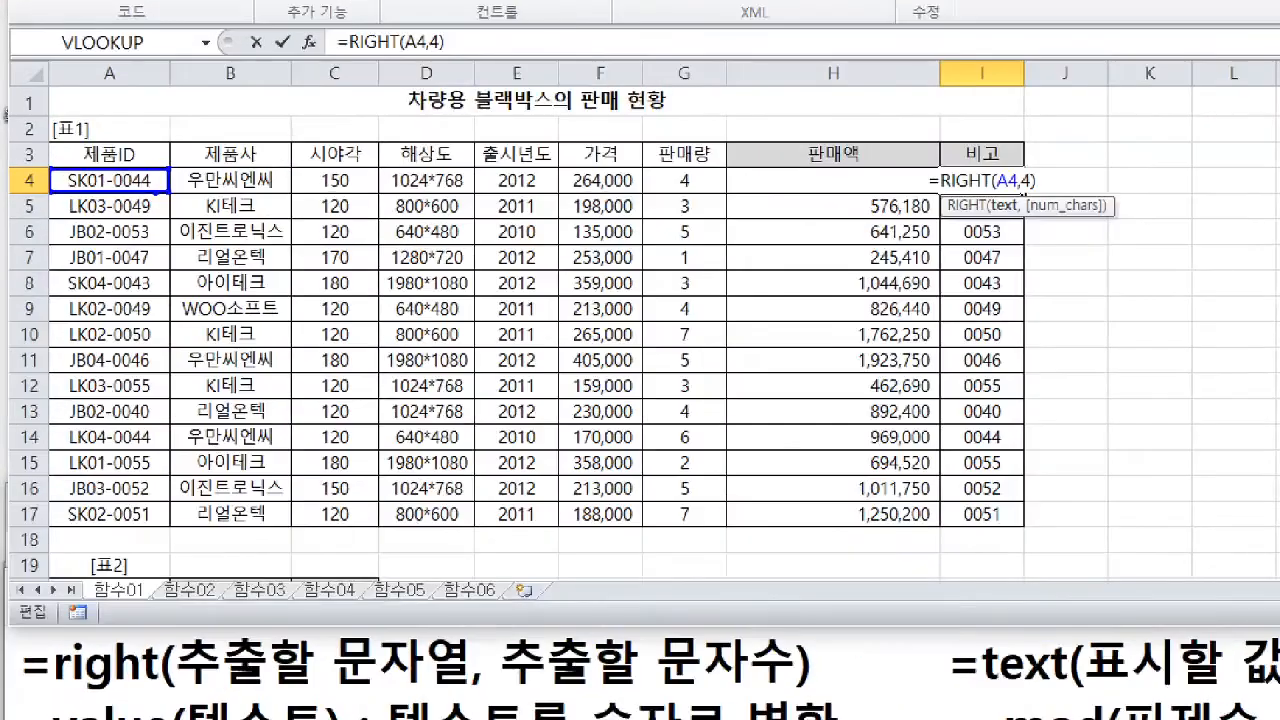
left_click_drag(150, 192, 110, 195)
left_click_drag(930, 190, 1070, 189)
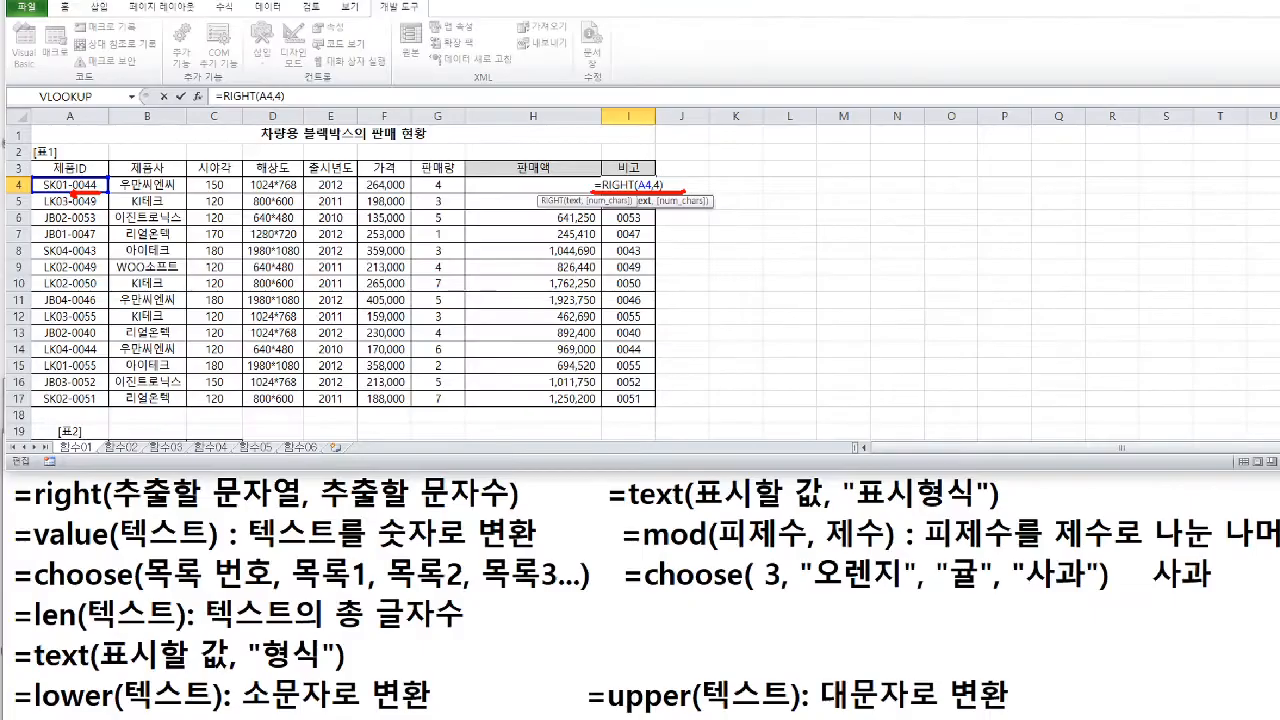
key("Return")
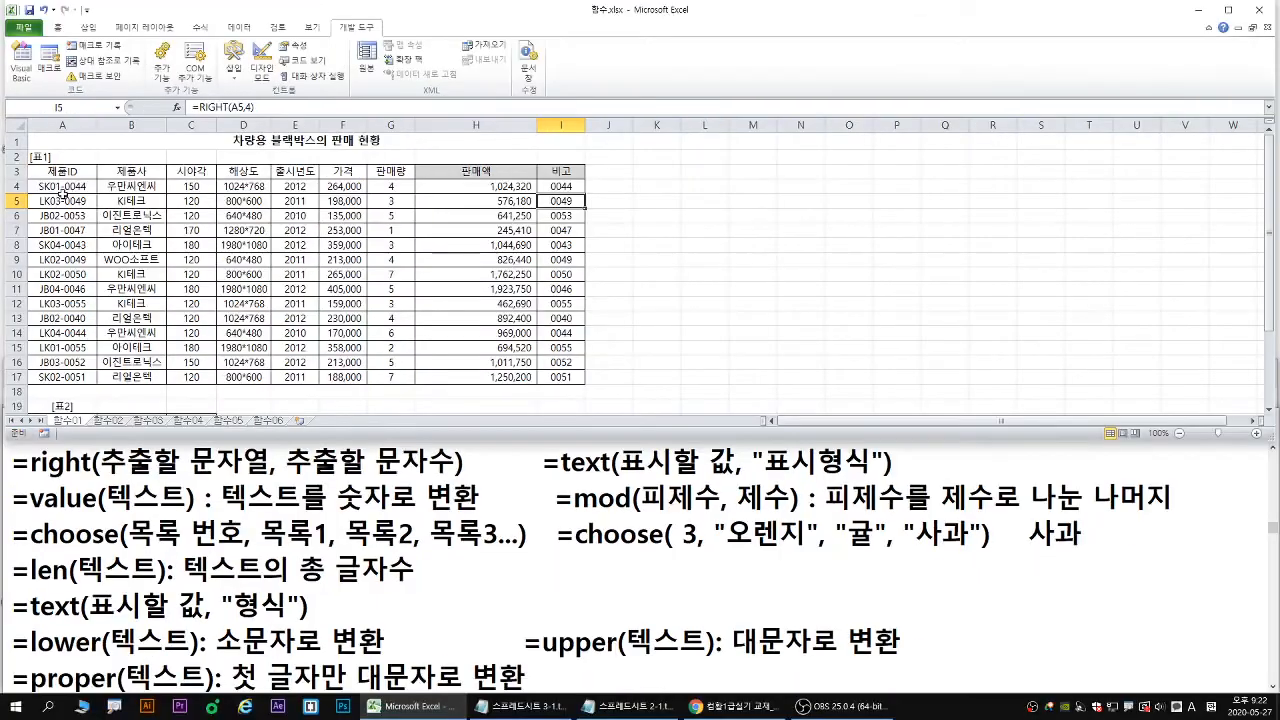
left_click(1011, 181)
double_click(578, 186)
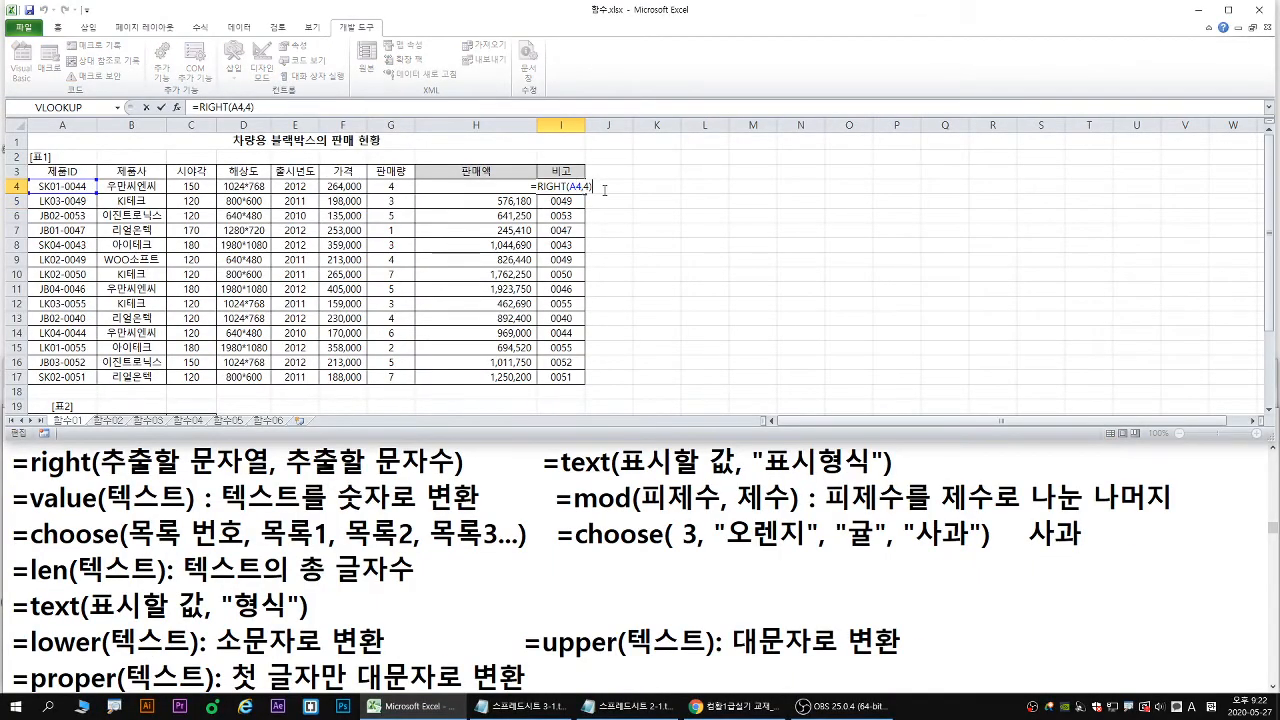
type("=44")
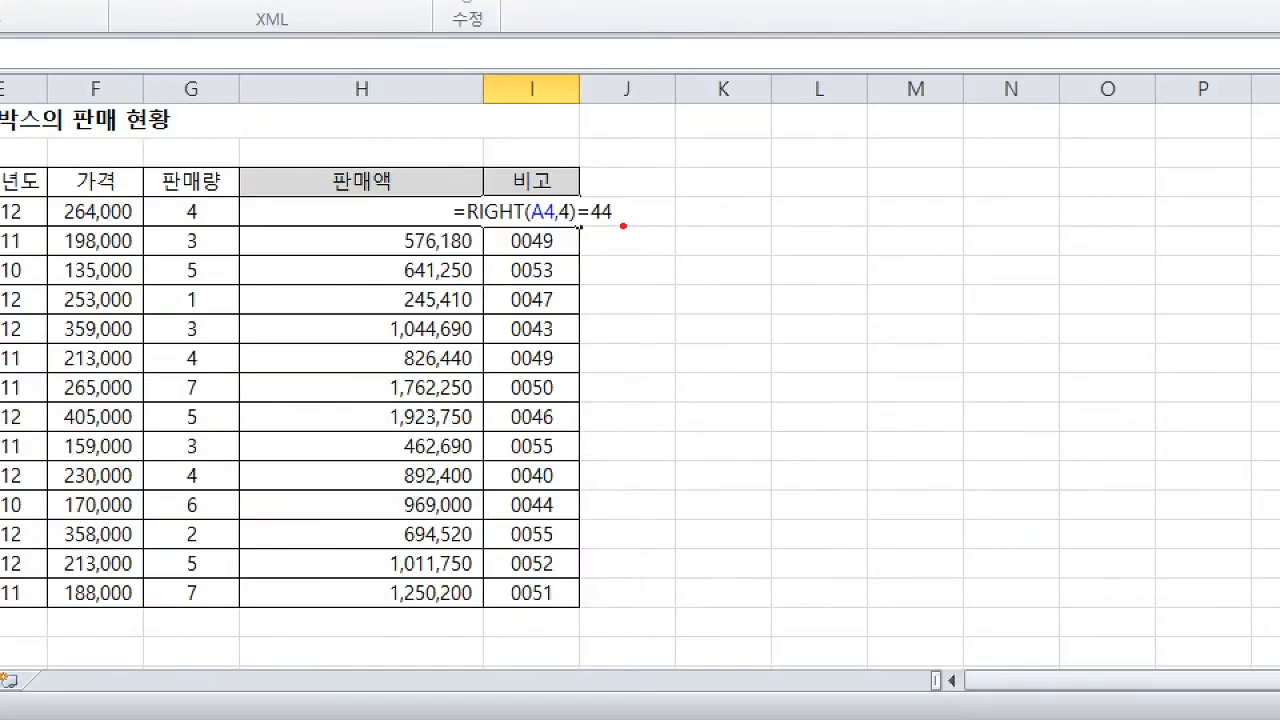
left_click_drag(622, 231, 455, 236)
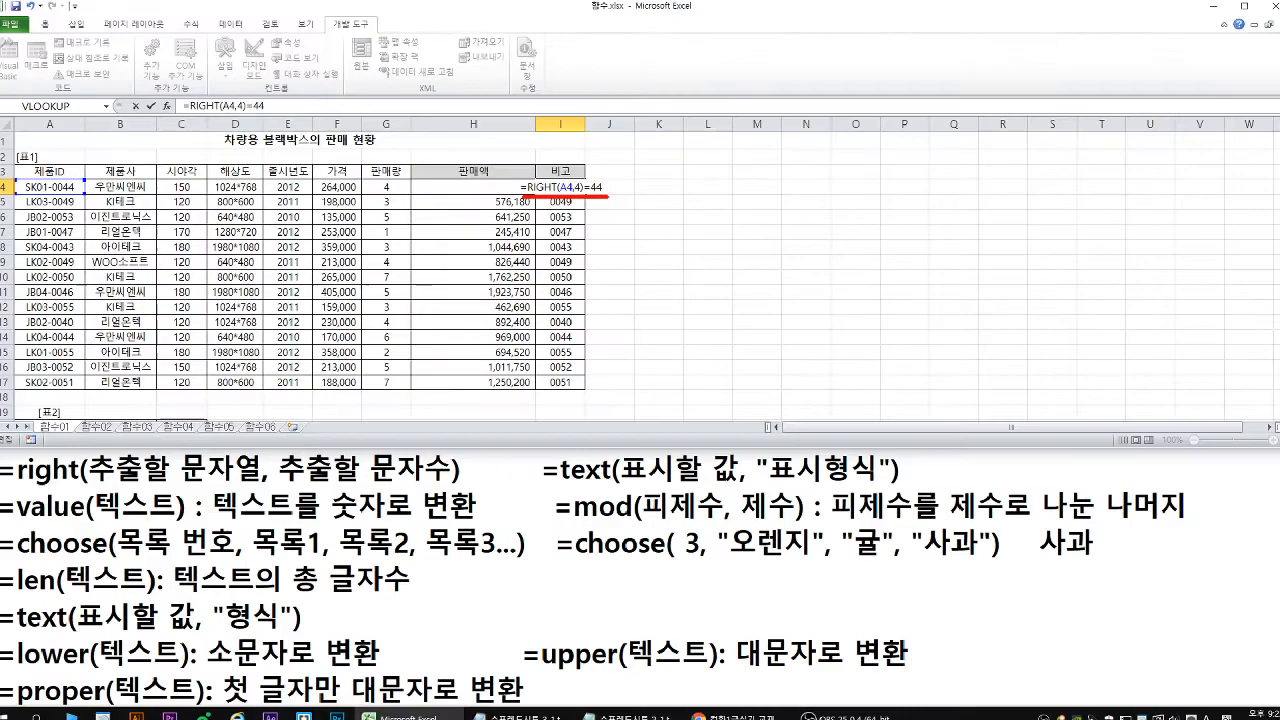
key("Return")
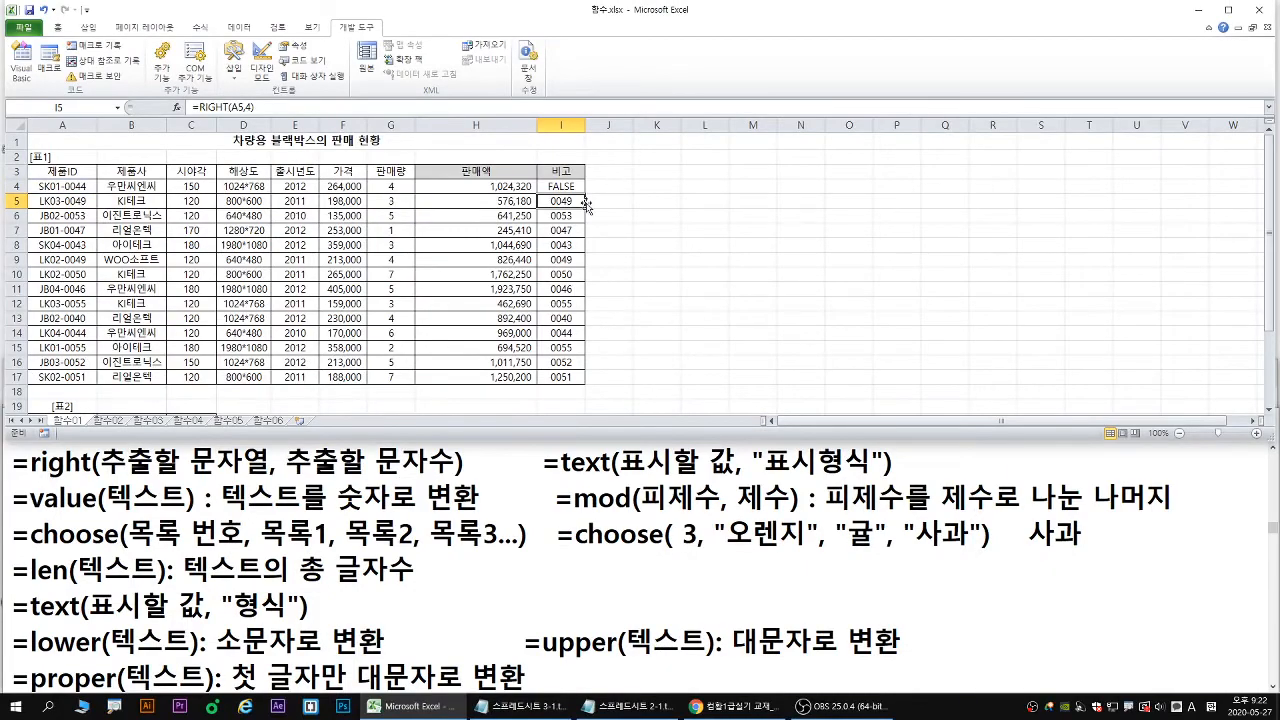
Underline the comparison formula in I4 and remove its =44 part, leaving only =RIGHT(A4,4).
double_click(568, 185)
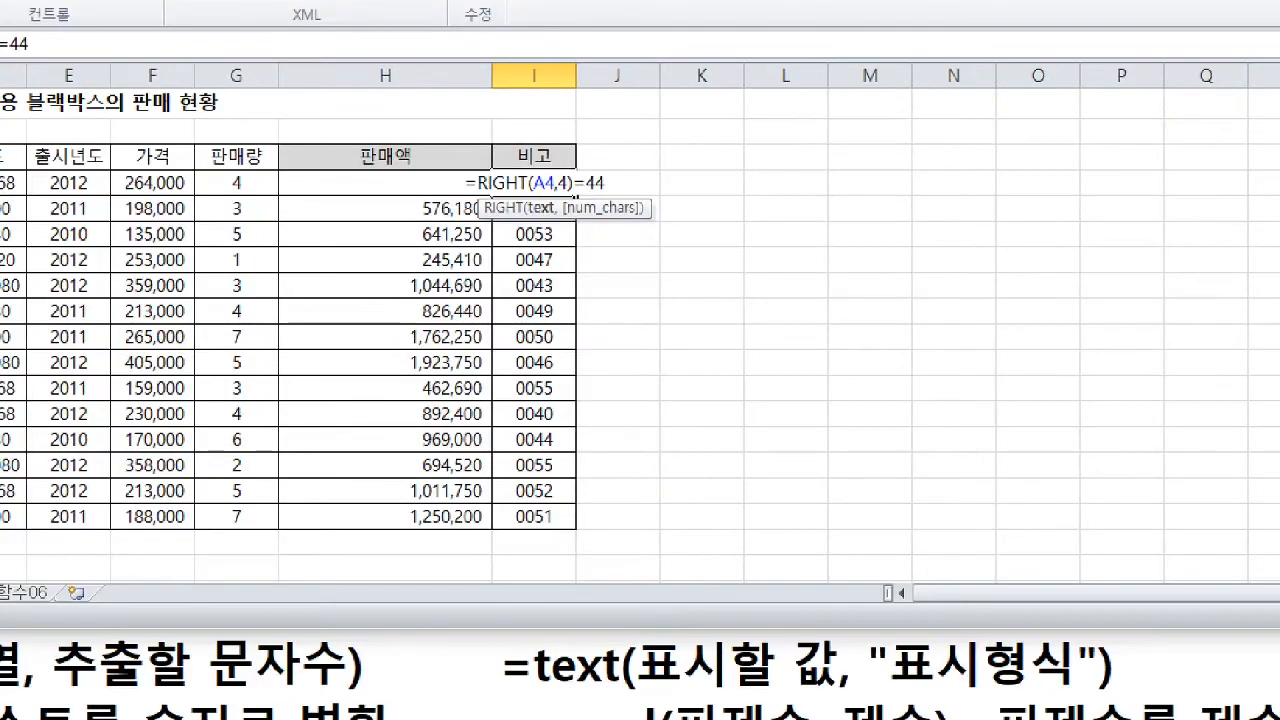
left_click_drag(606, 196, 509, 199)
key("e")
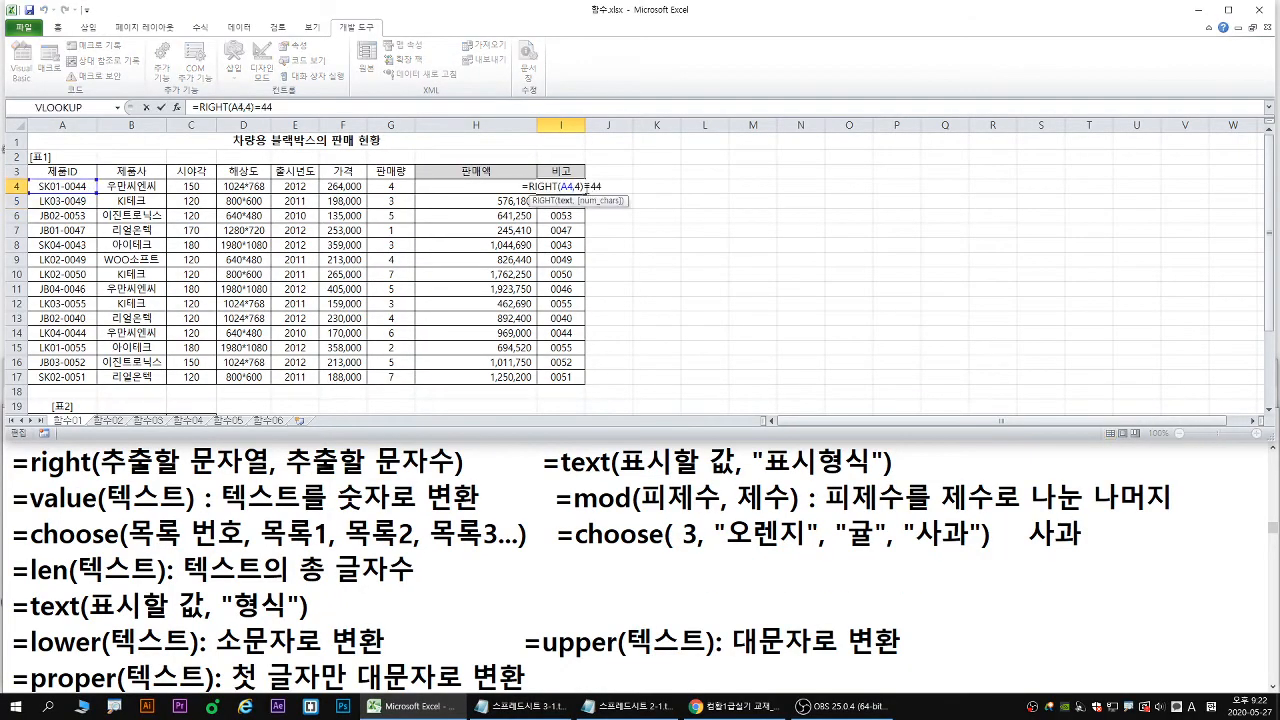
key("BackSpace")
key("BackSpace")
key("BackSpace")
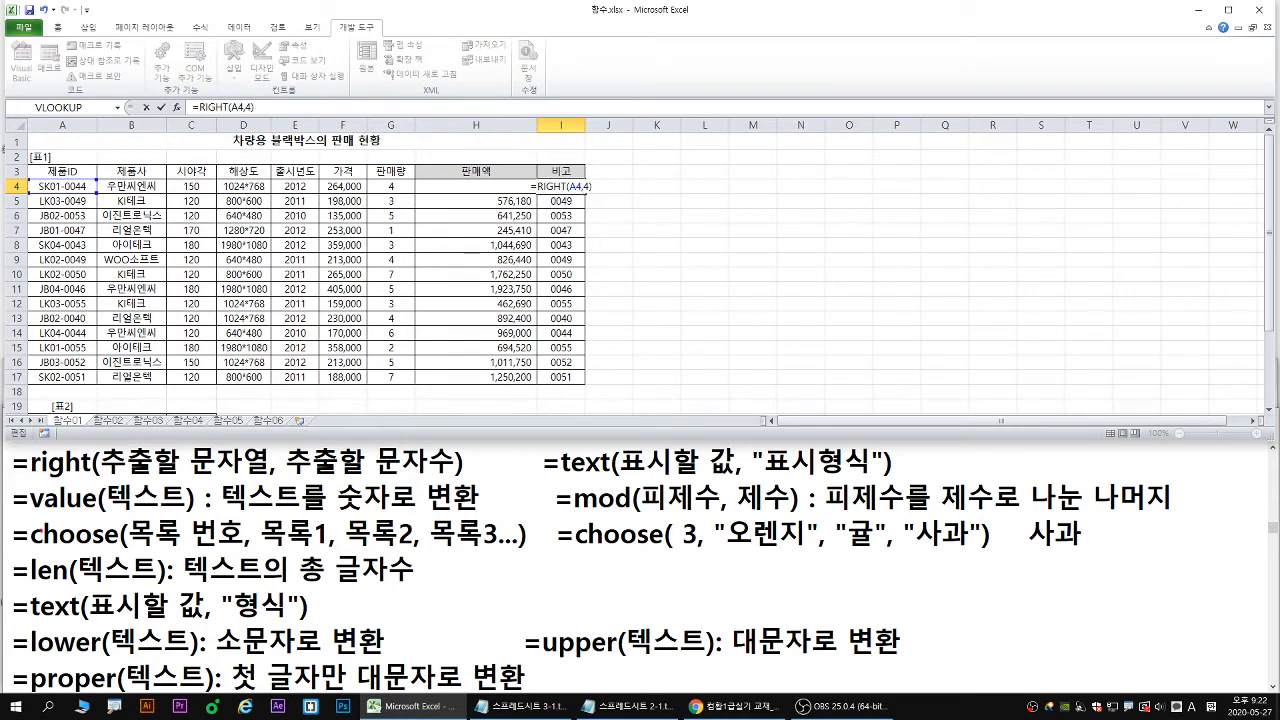
Underline the VALUE syntax in the notes and wrap the formula in I4 in VALUE so it reads =VALUE(RIGHT(A4,4)).
left_click_drag(14, 518, 198, 516)
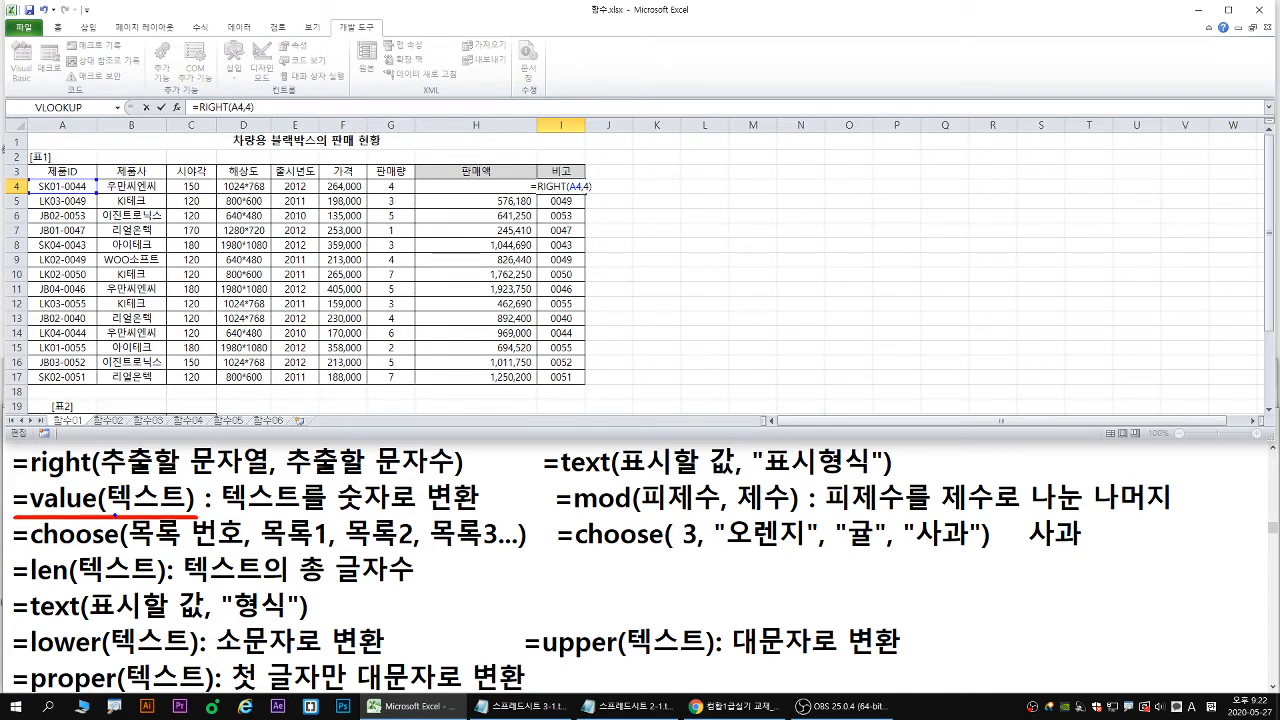
left_click_drag(108, 516, 183, 516)
key("Escape")
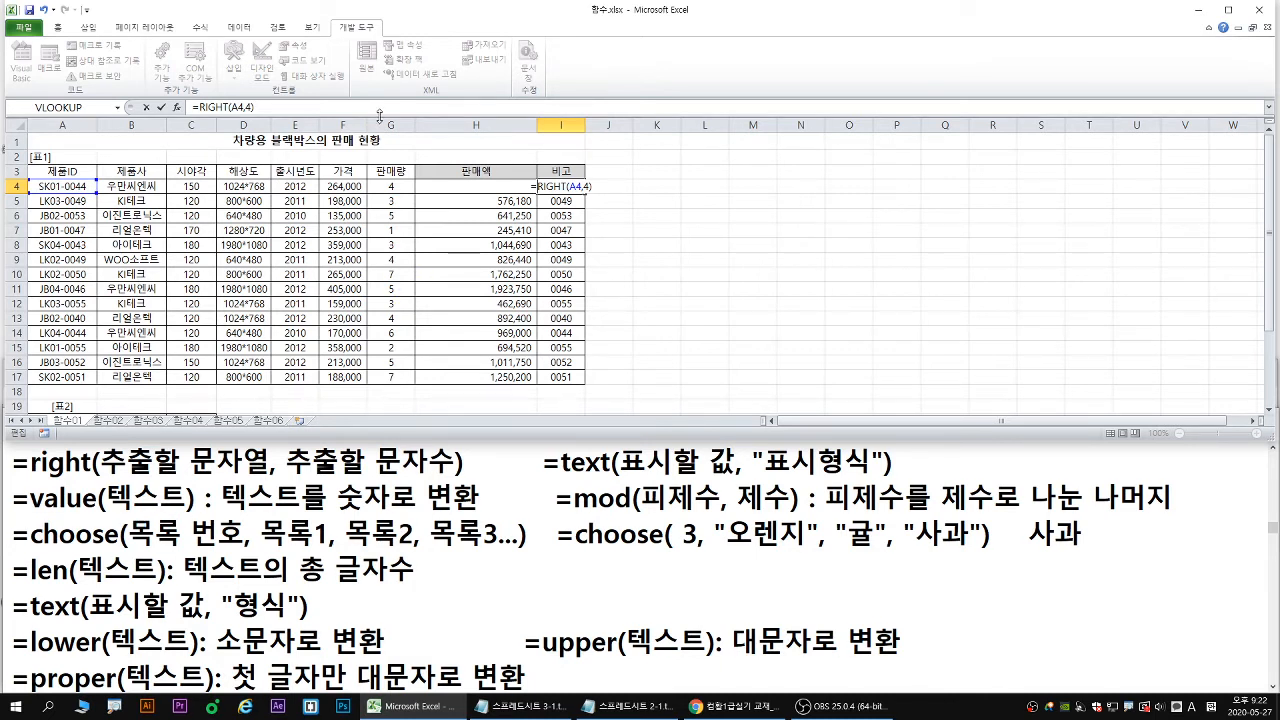
key("ctrl+1")
left_click(537, 190)
left_click_drag(537, 190, 537, 244)
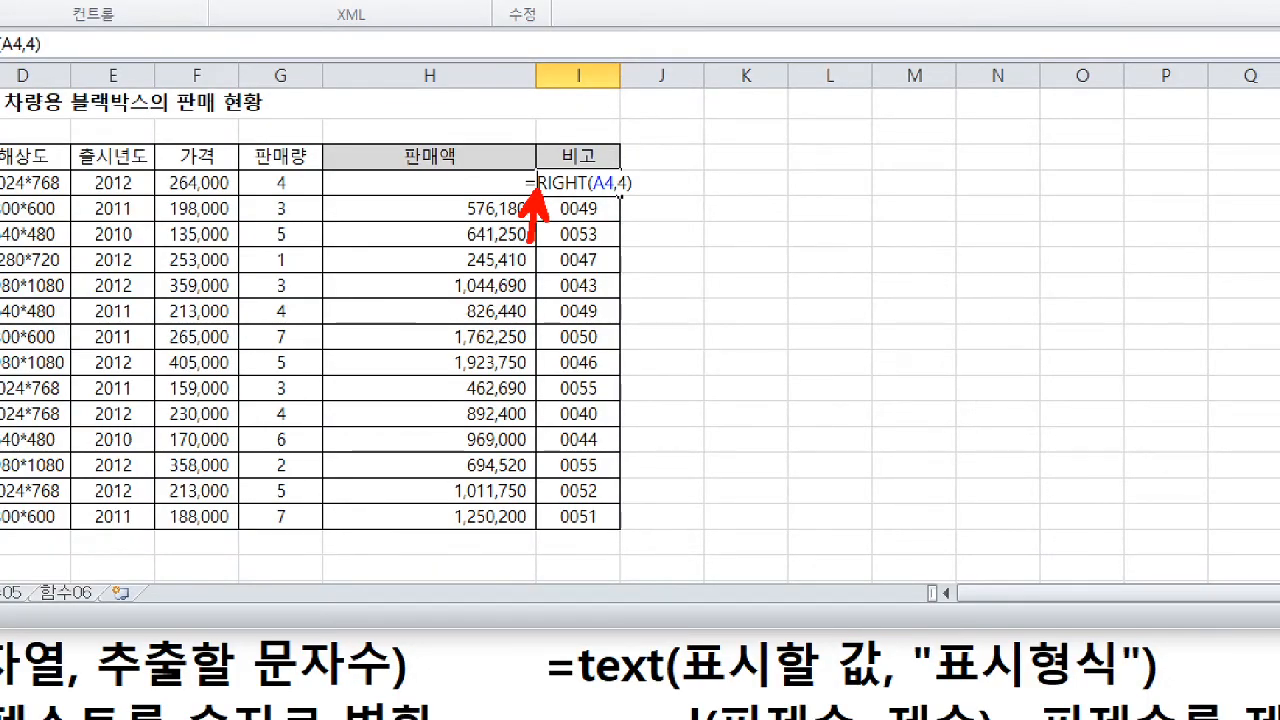
key("Escape")
type("va")
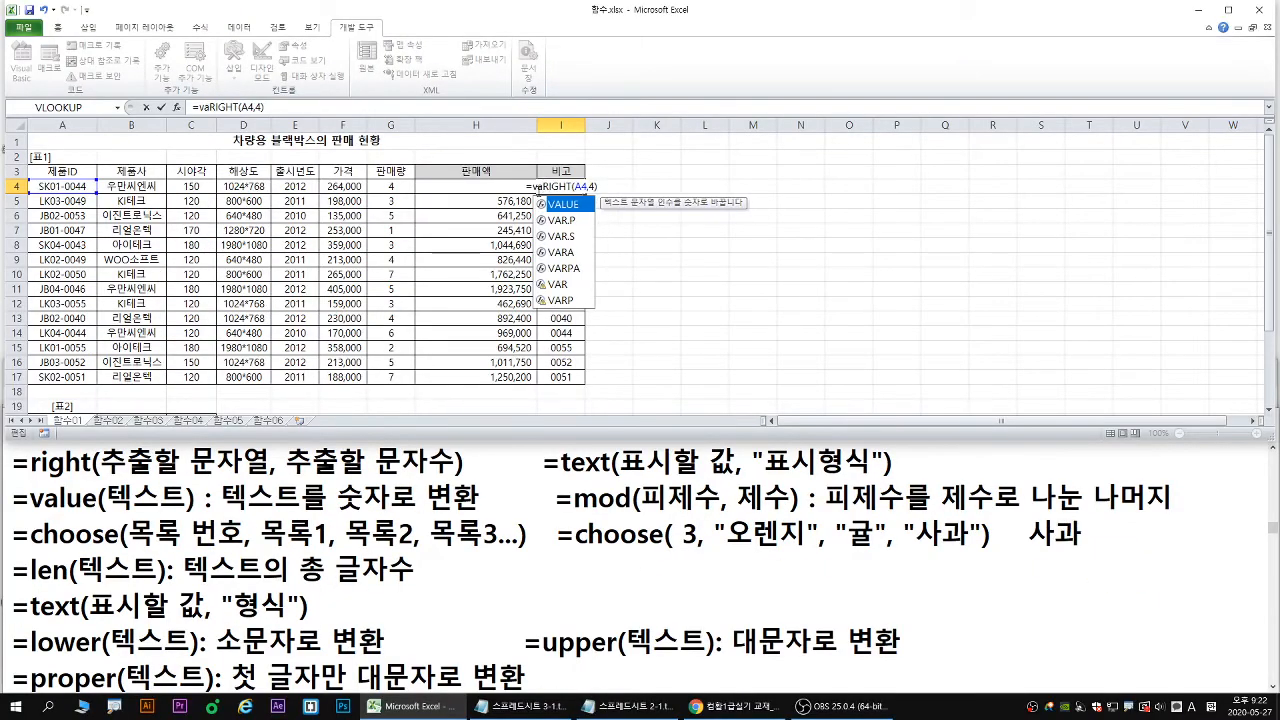
type("l")
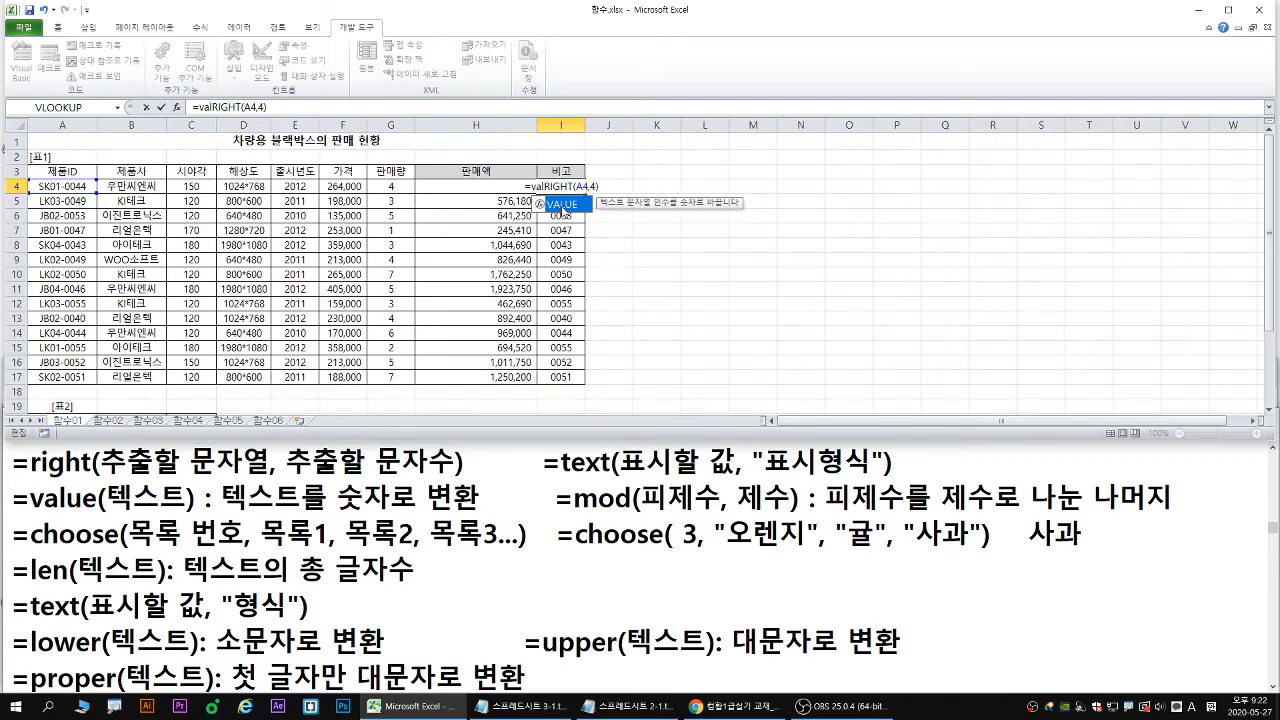
double_click(562, 206)
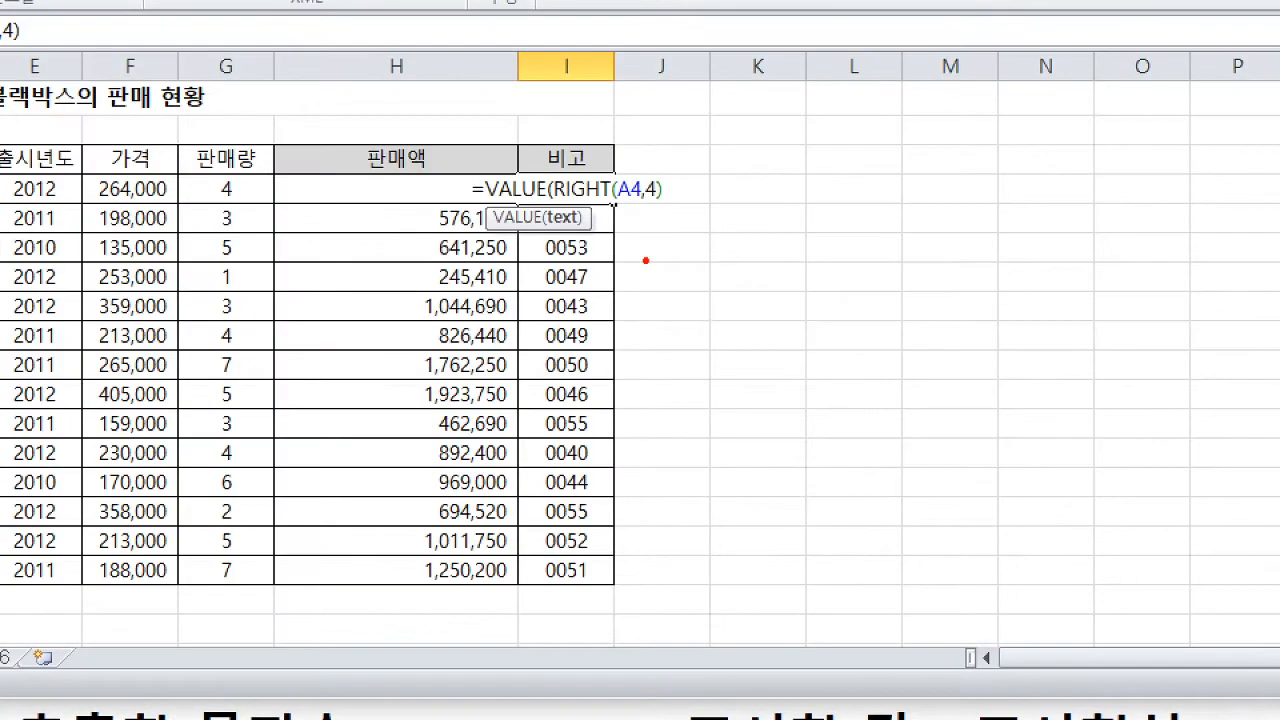
left_click_drag(669, 174, 670, 197)
key("Escape")
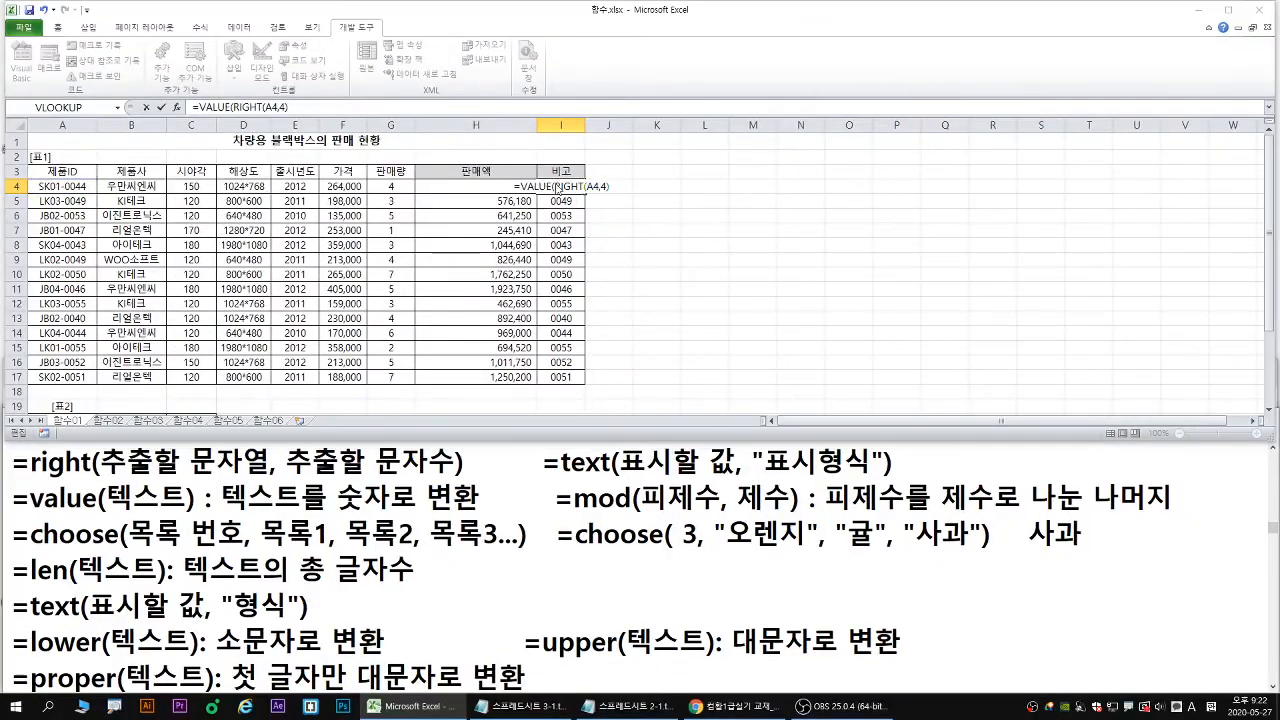
key("Return")
key("Return")
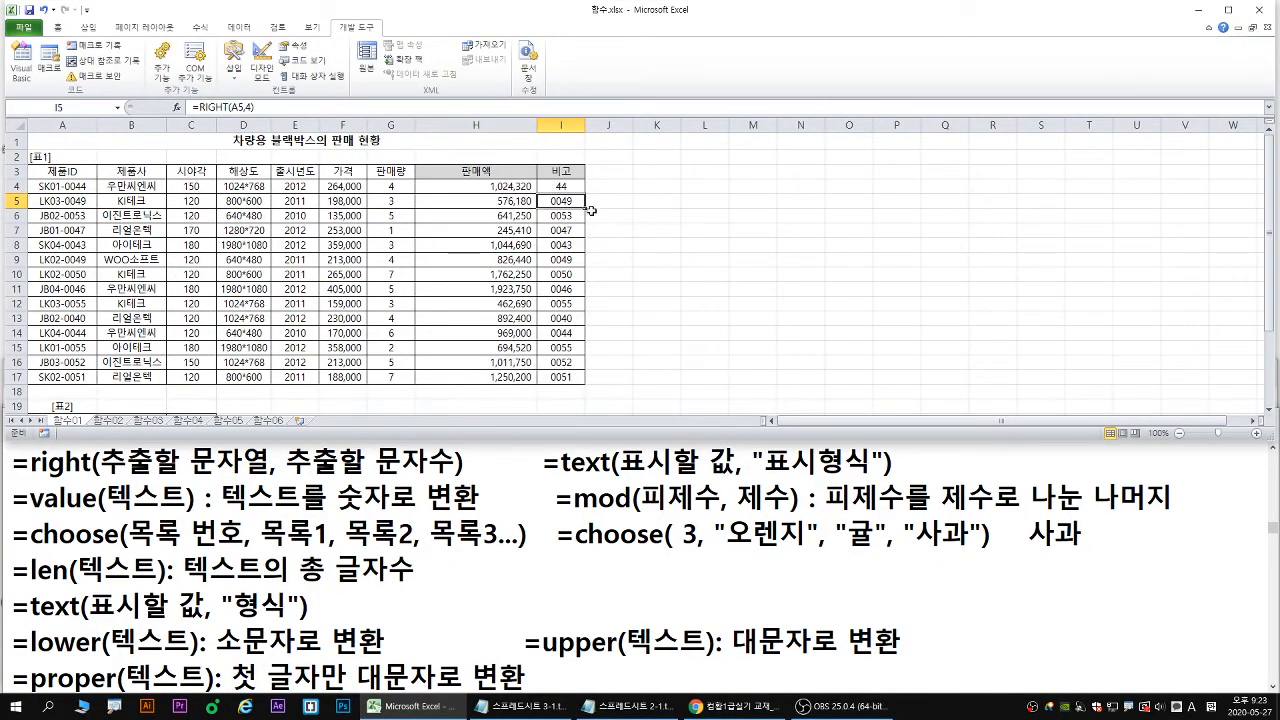
Underline the nested RIGHT part in I4 and test the converted number with =VALUE(RIGHT(A4,4))=44.
double_click(562, 186)
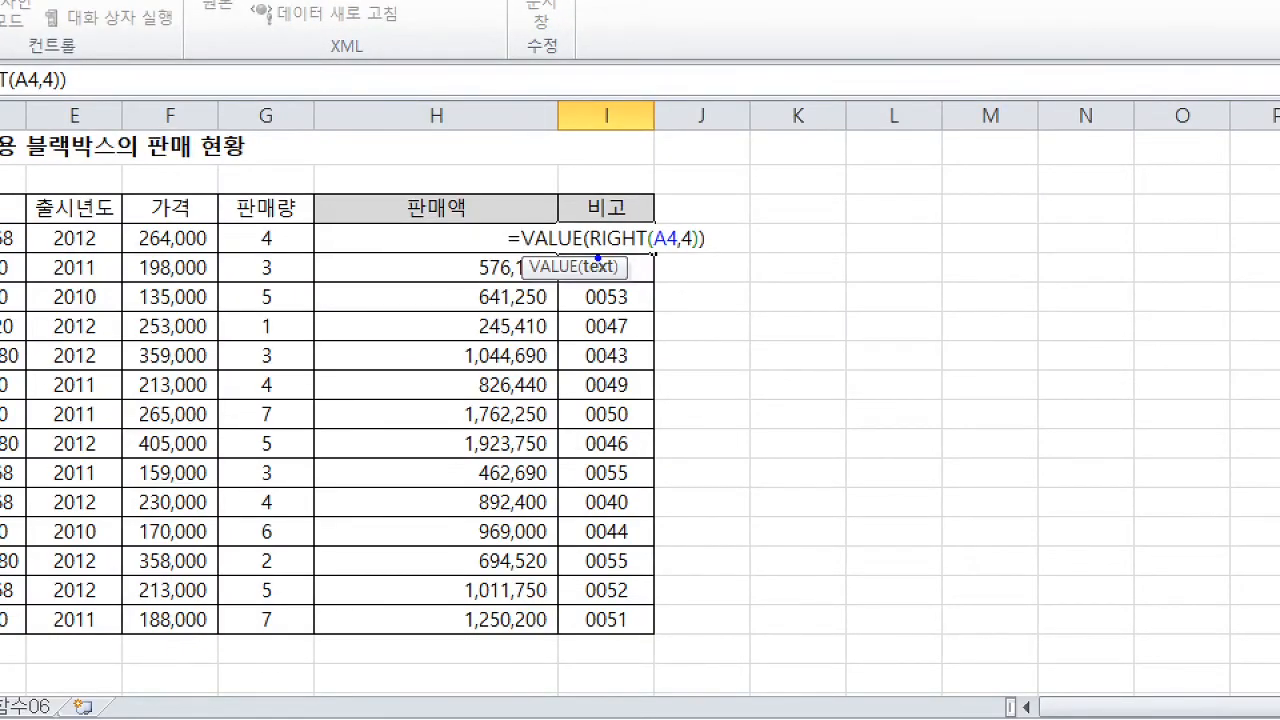
left_click_drag(590, 254, 695, 254)
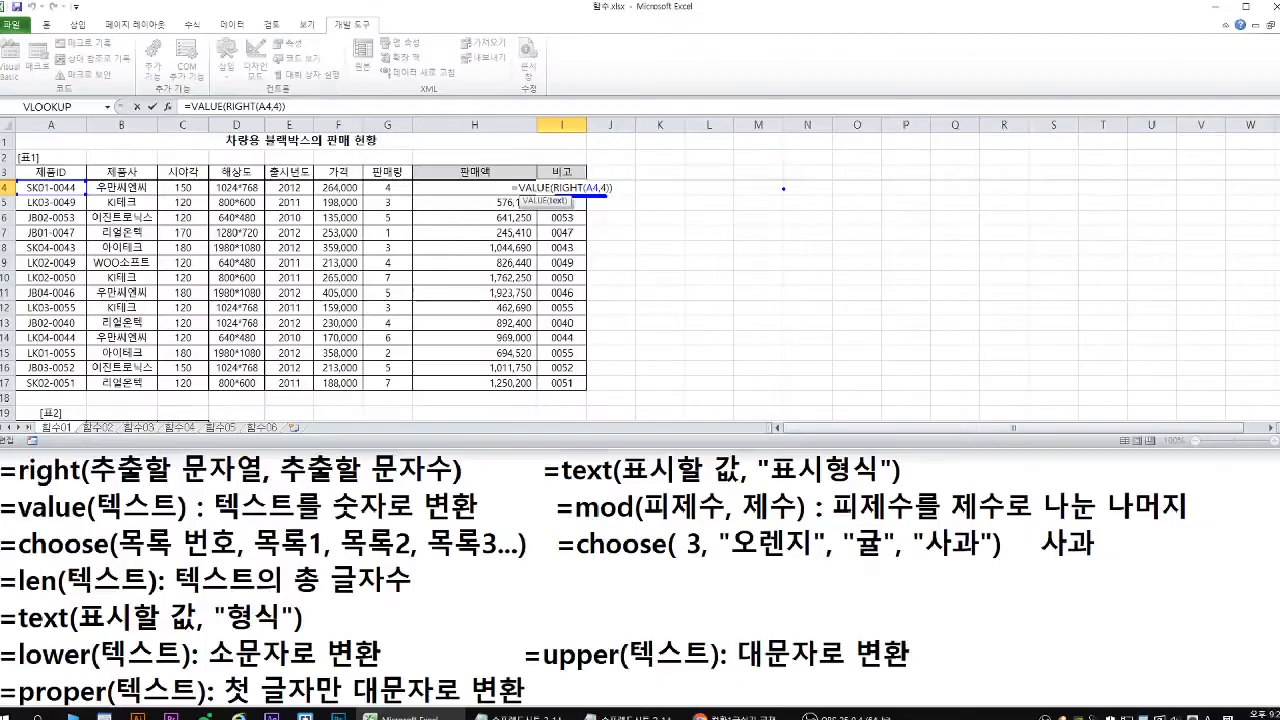
key("Return")
double_click(578, 186)
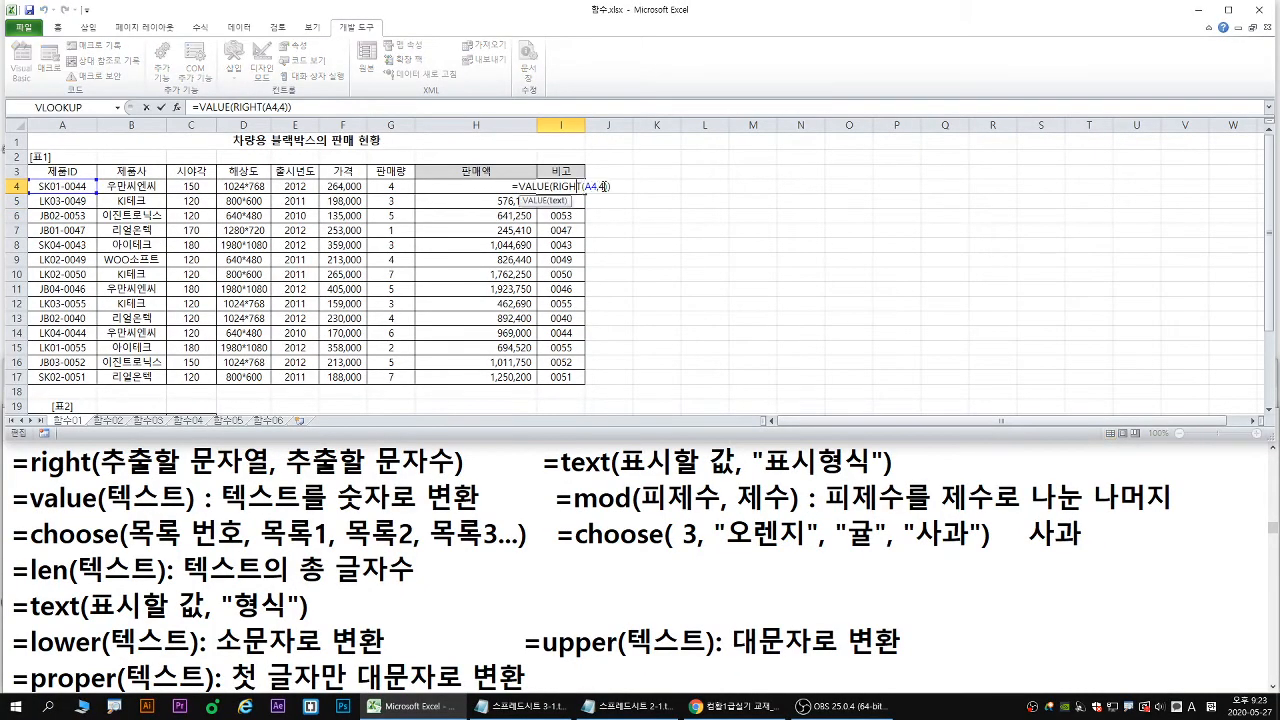
type("=44")
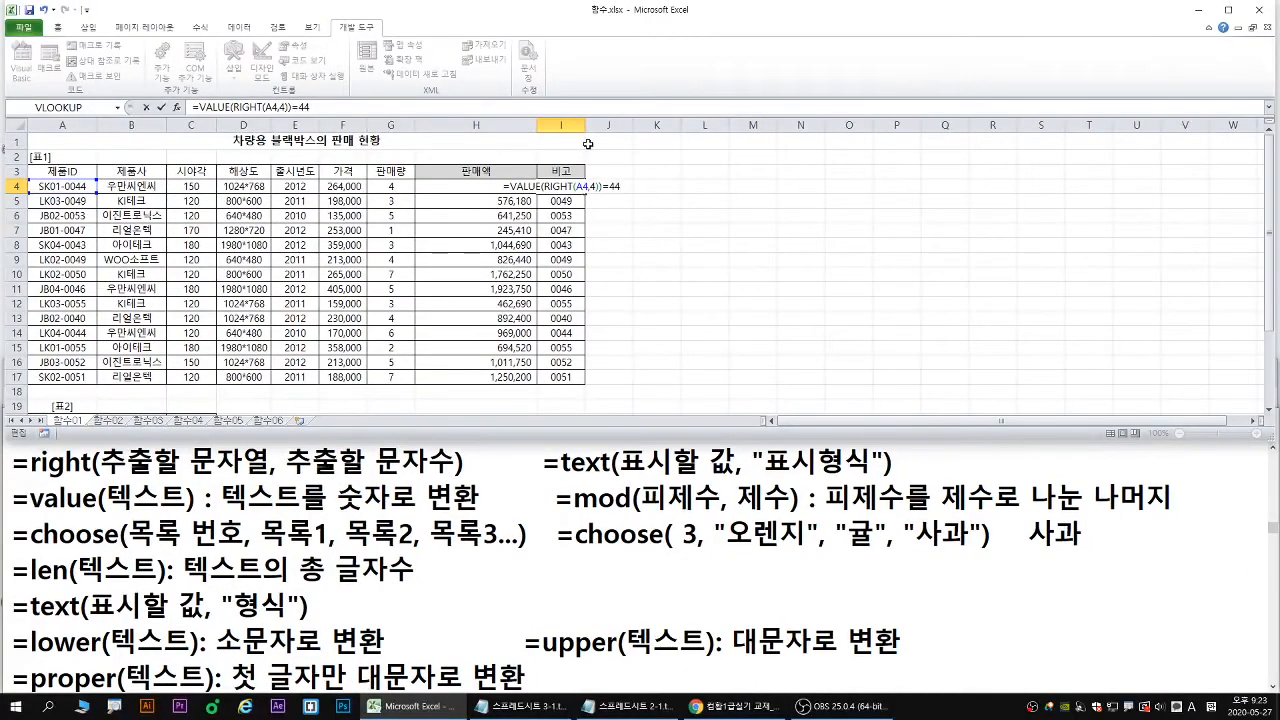
key("Return")
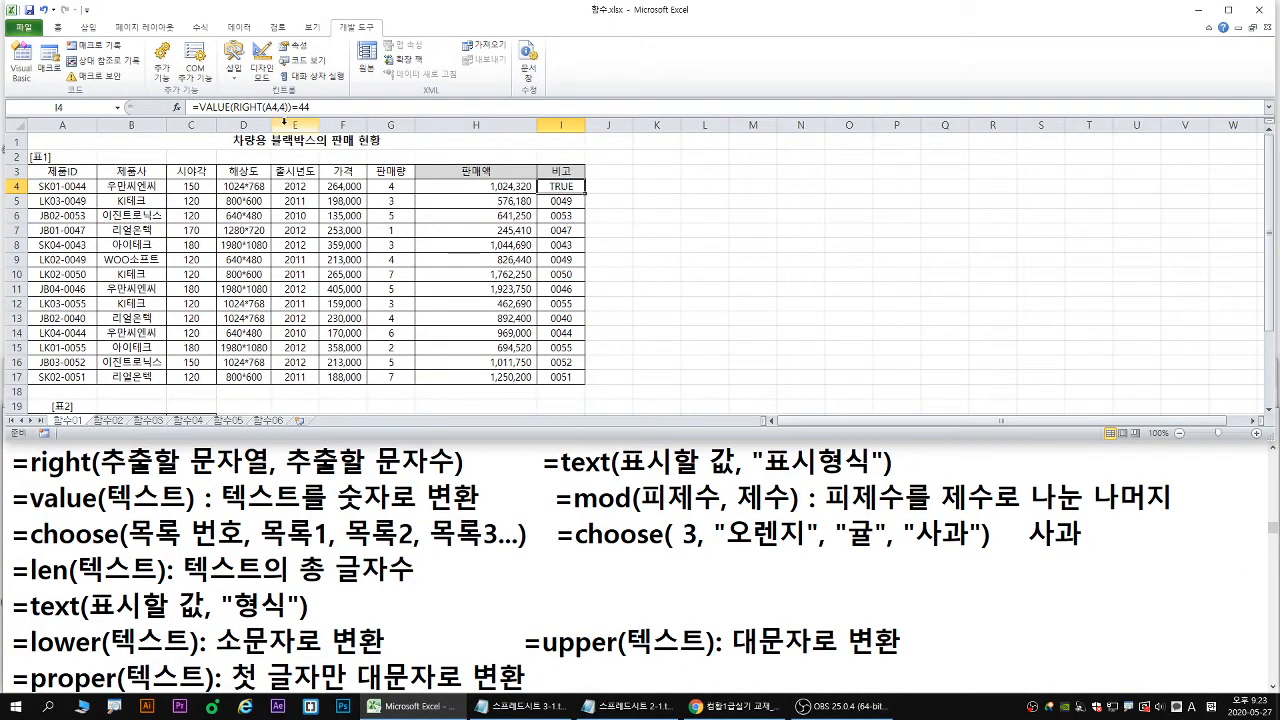
Remove the =44 comparison from I4, leaving =VALUE(RIGHT(A4,4)), and fill the formula down through I17.
left_click_drag(291, 106, 347, 106)
key("BackSpace")
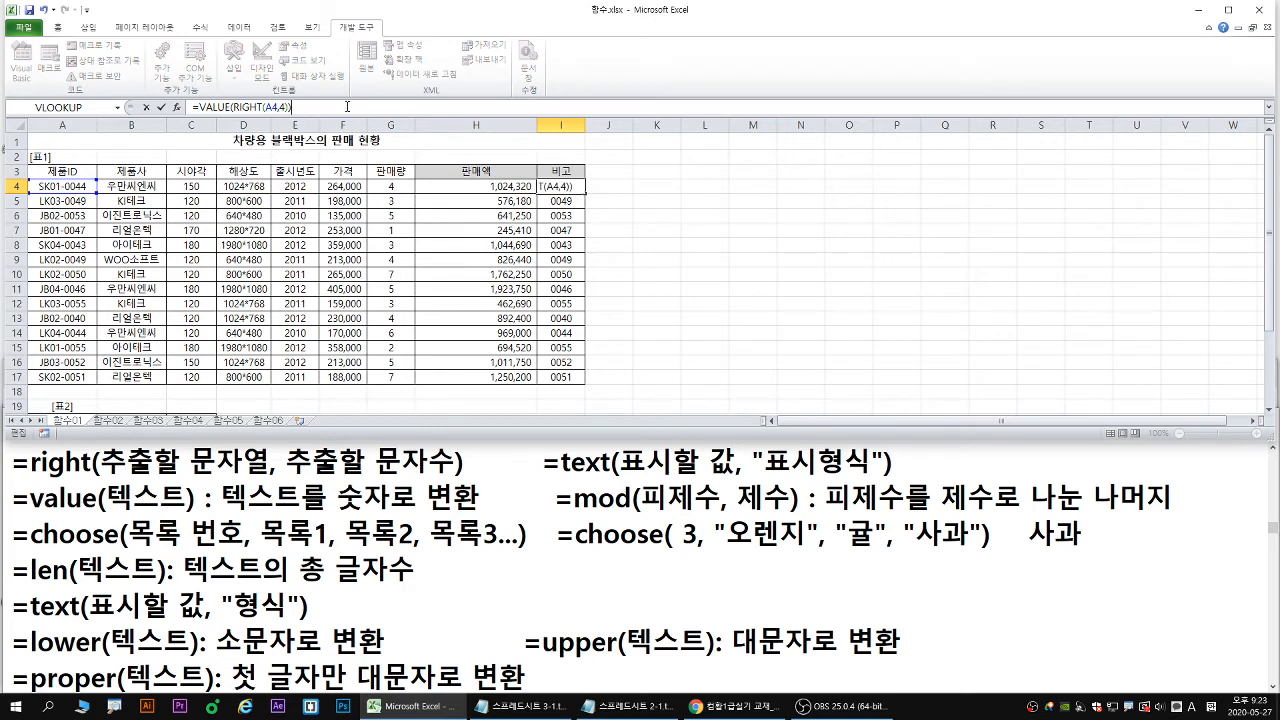
key("Return")
left_click(565, 187)
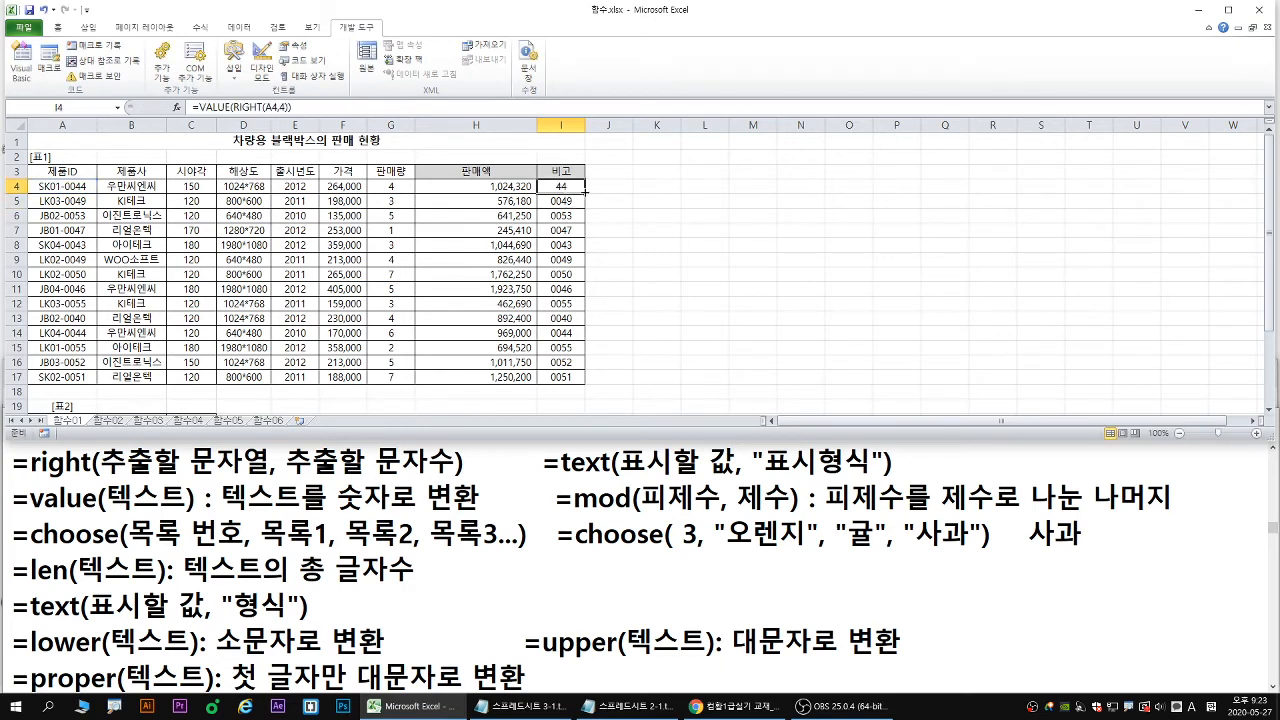
double_click(585, 191)
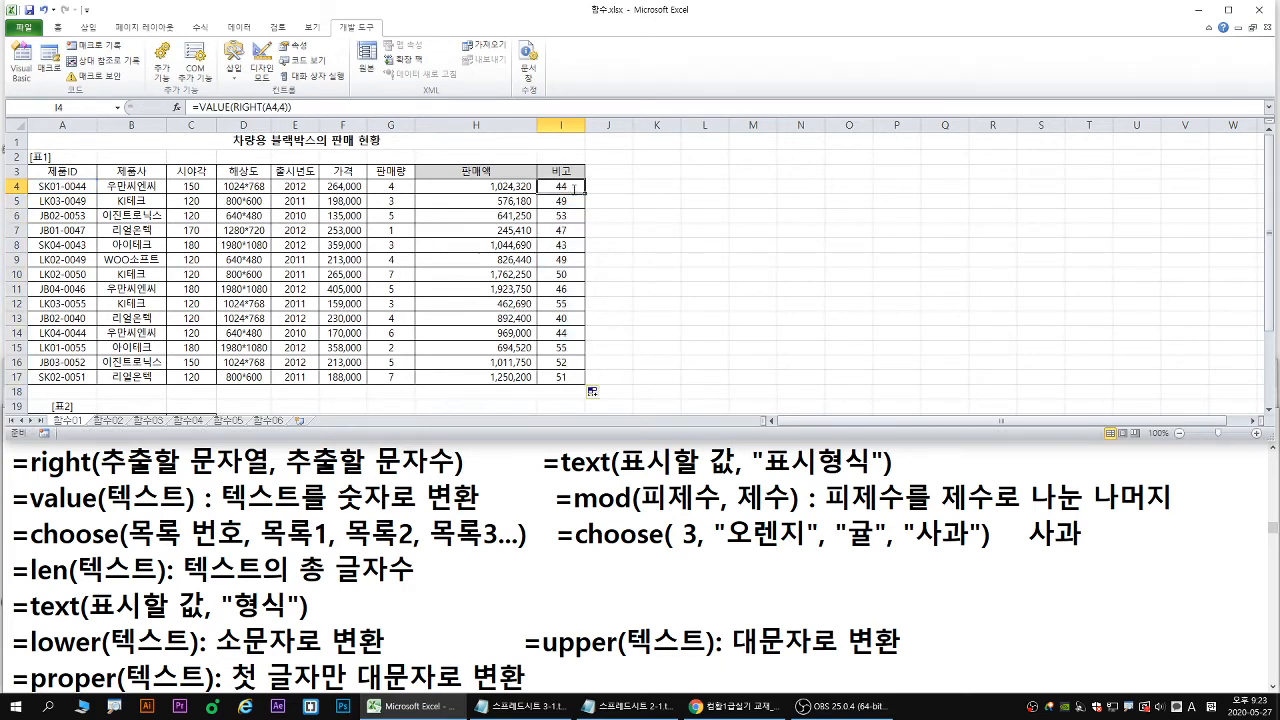
Open the formula in I4 and mark the 비고 column with a downward arrow, leaving the formula as it is.
double_click(562, 187)
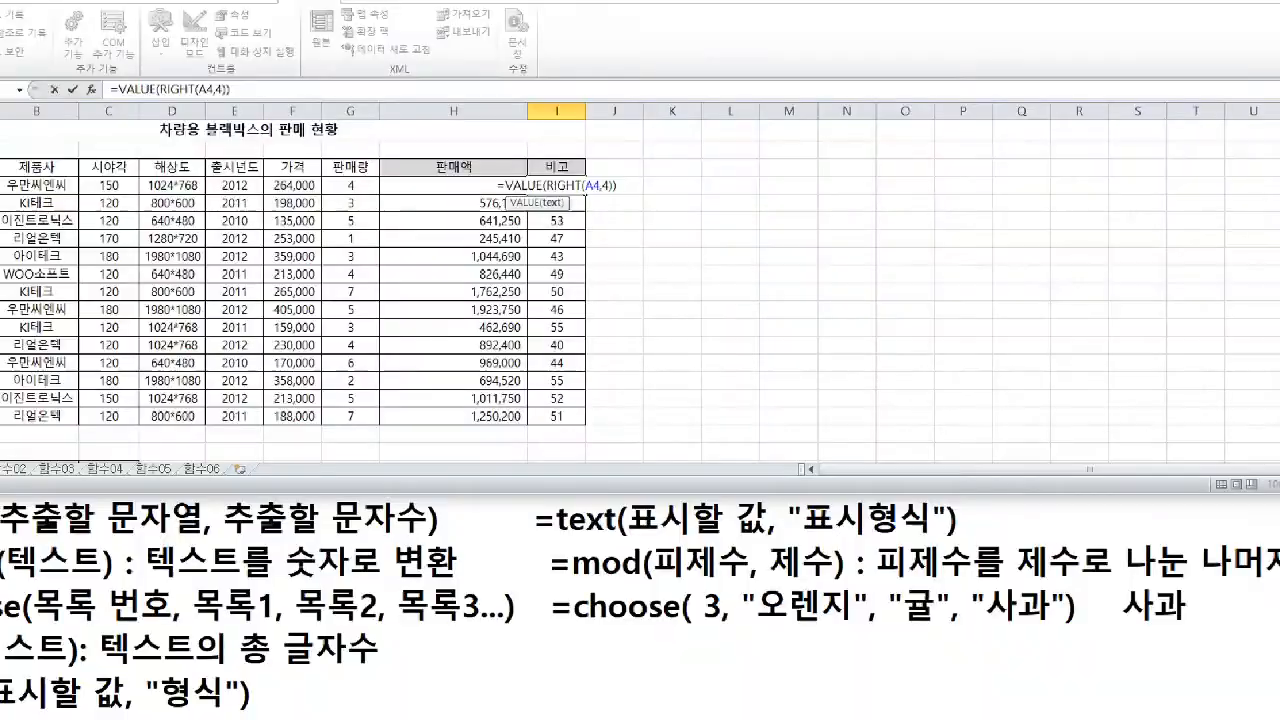
mouse_move(584, 197)
left_mouse_down()
mouse_move(584, 385)
mouse_move(600, 372)
left_mouse_up()
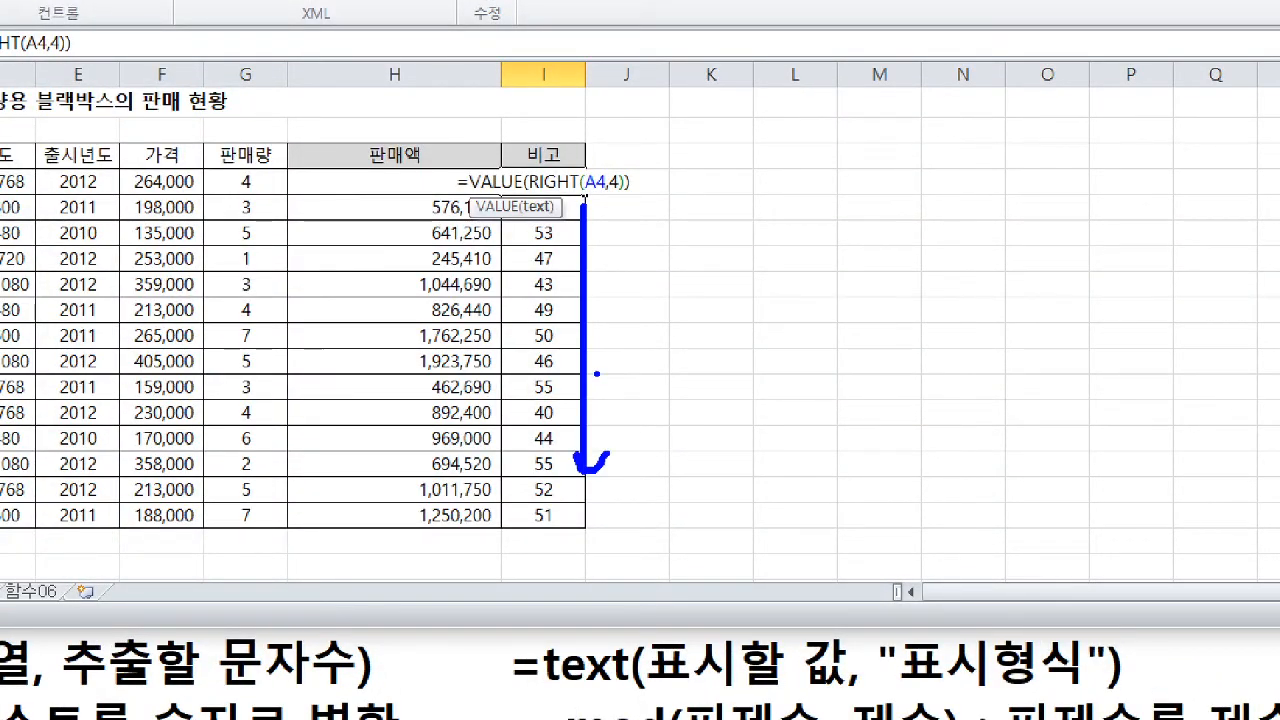
key("Escape")
key("Escape")
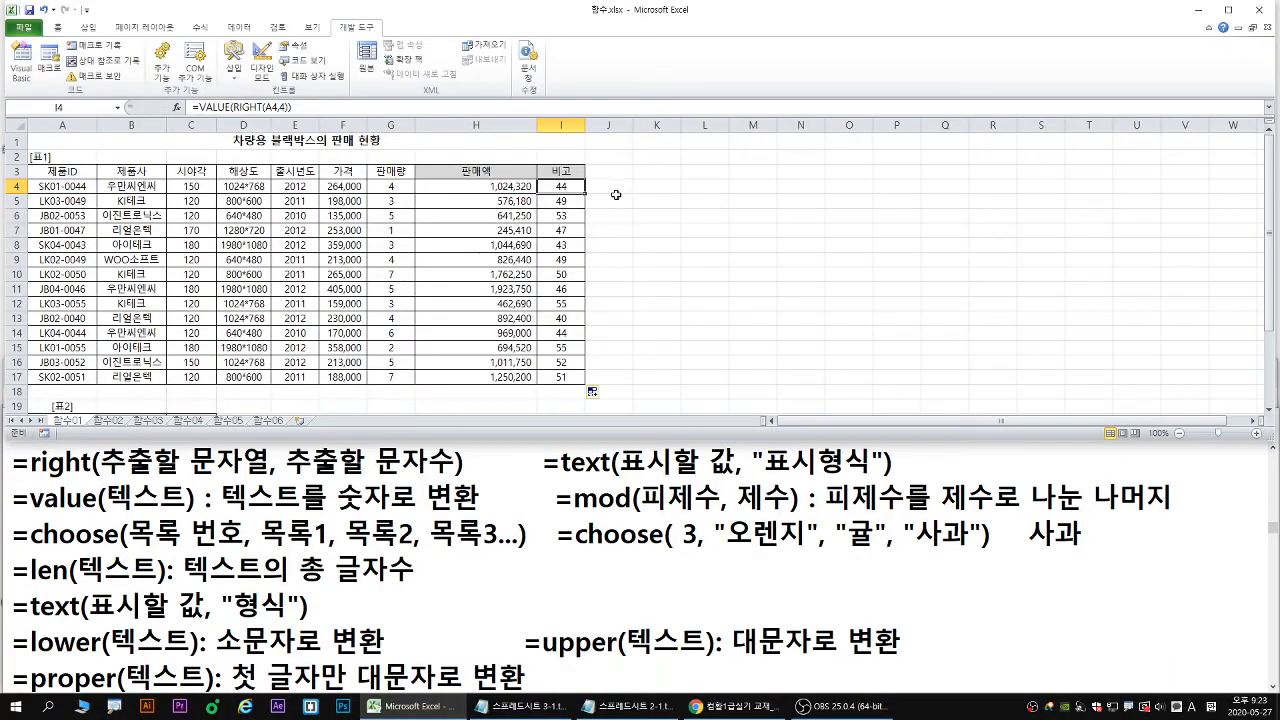
Enter =RIGHT(A4,4) in J4 as a trial formula and underline its result.
left_click(612, 185)
type("=ri")
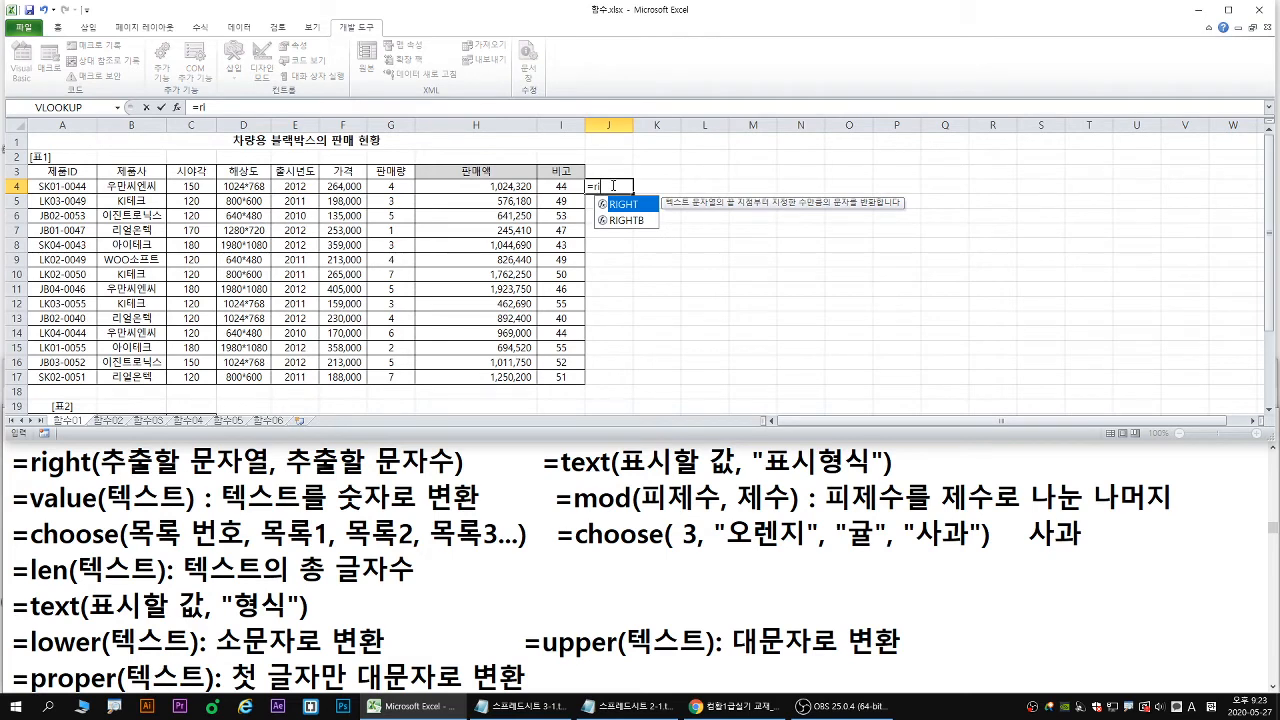
double_click(628, 206)
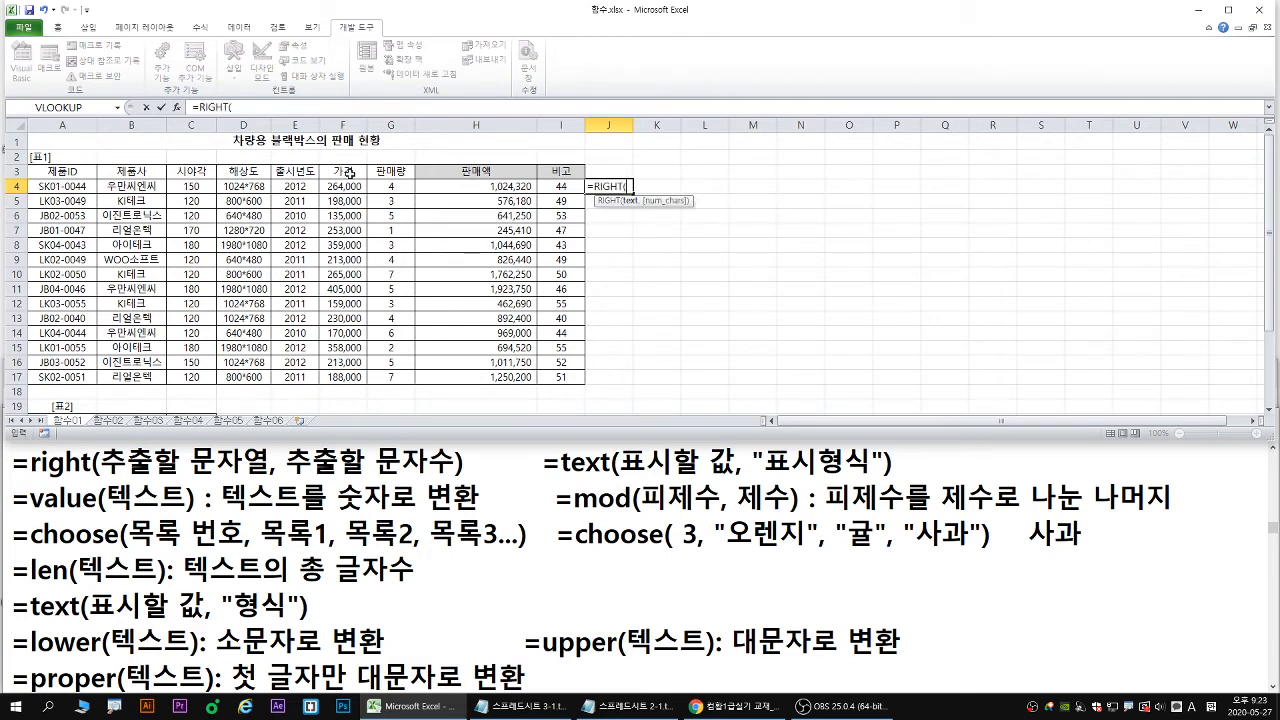
left_click(62, 186)
type(",4")
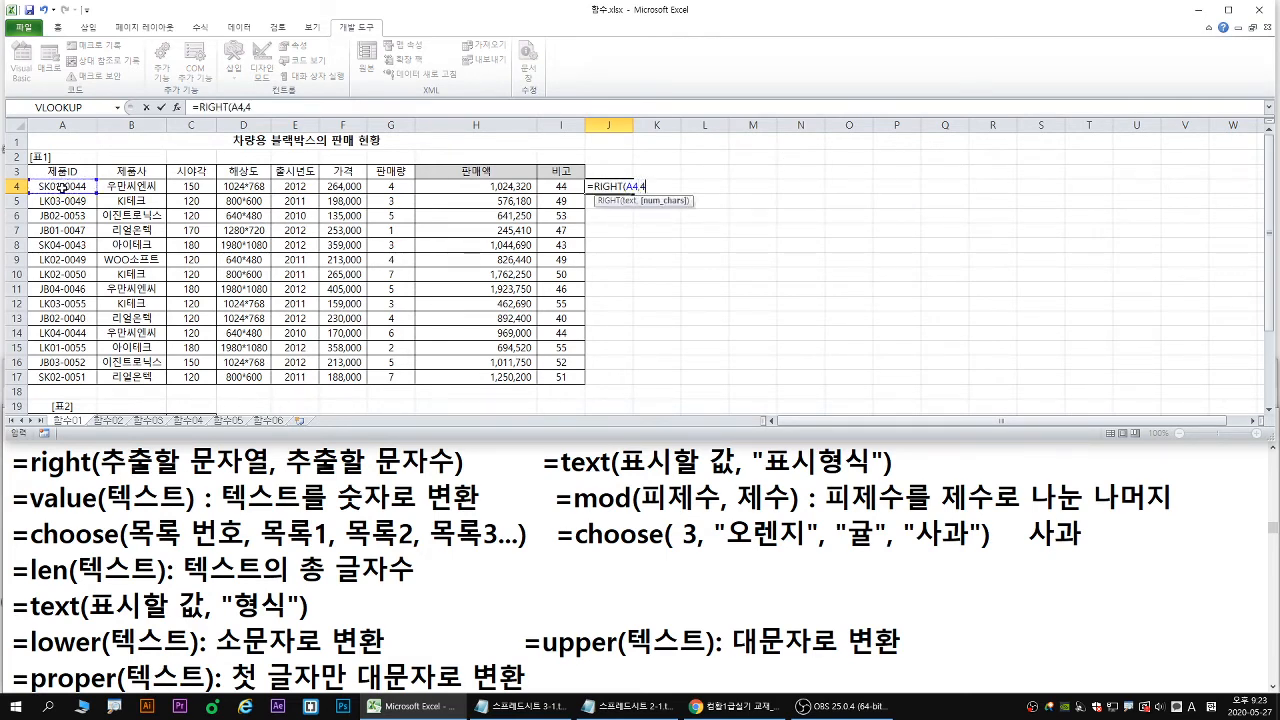
key("Return")
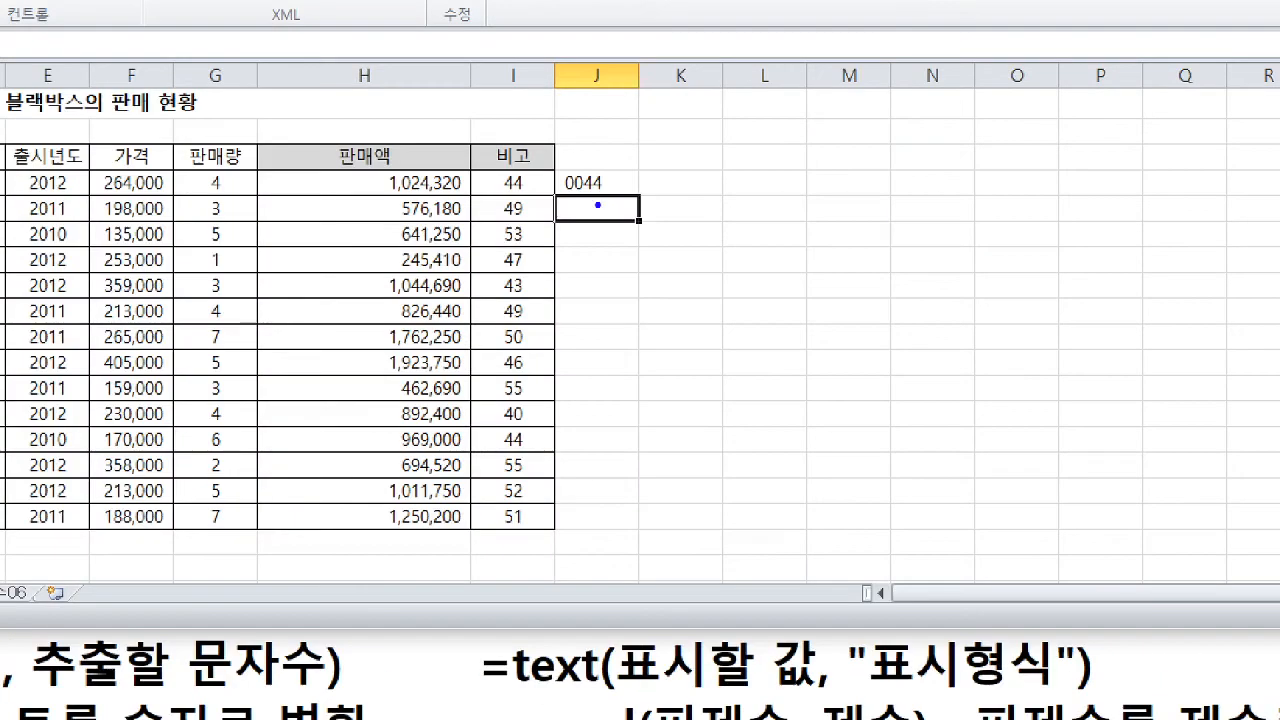
left_click_drag(563, 199, 614, 201)
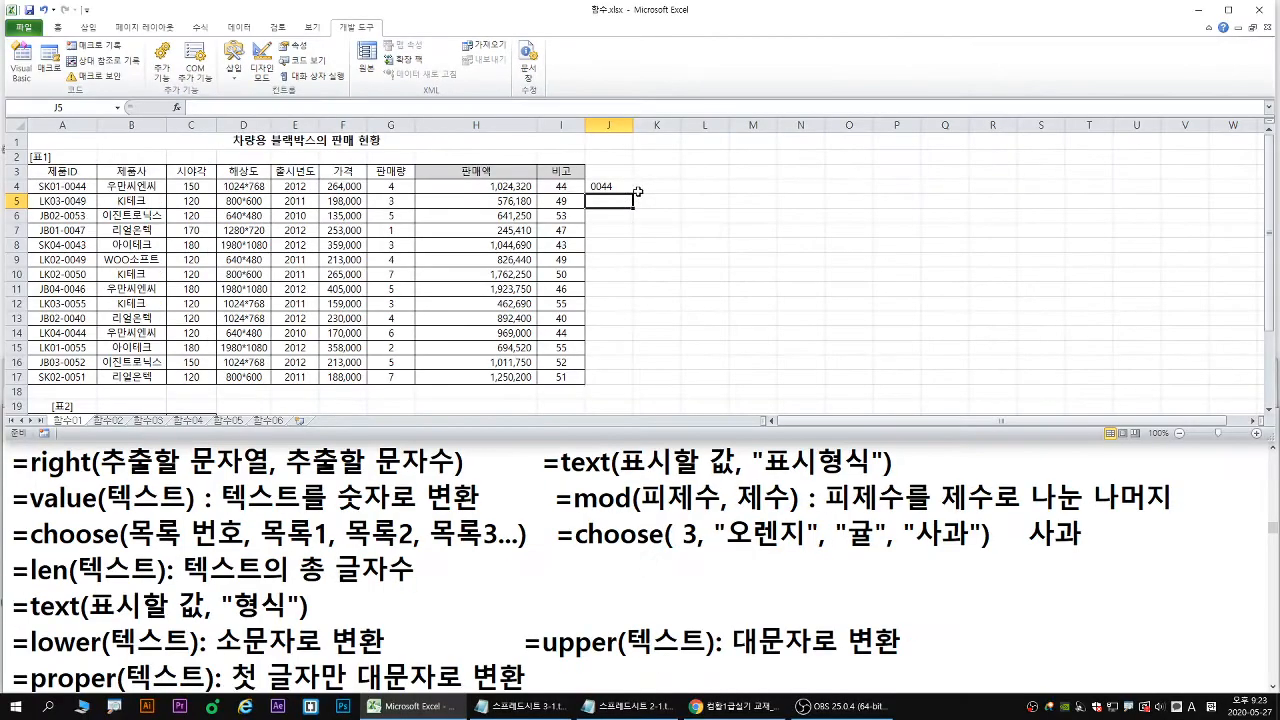
Extend the trial formula in J4 to =RIGHT(A4,4)*1, underlining the RIGHT part in blue and the *1 in red.
double_click(623, 187)
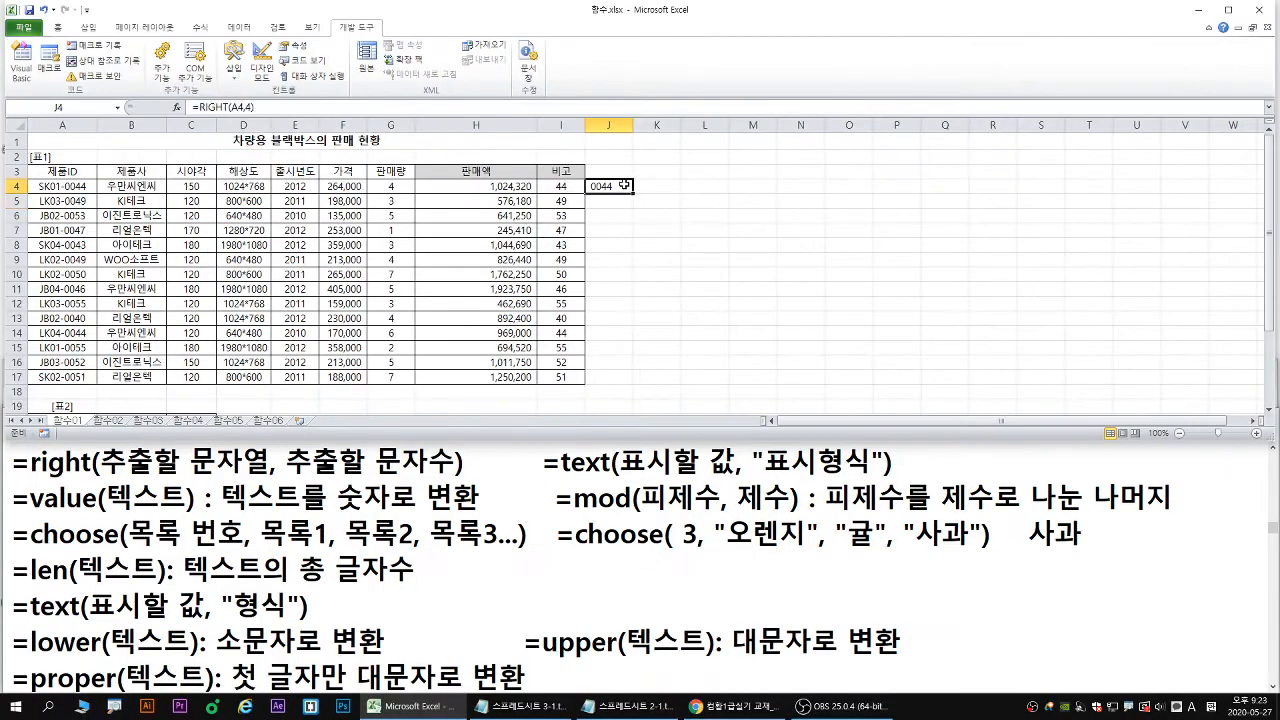
left_click(664, 187)
type("*")
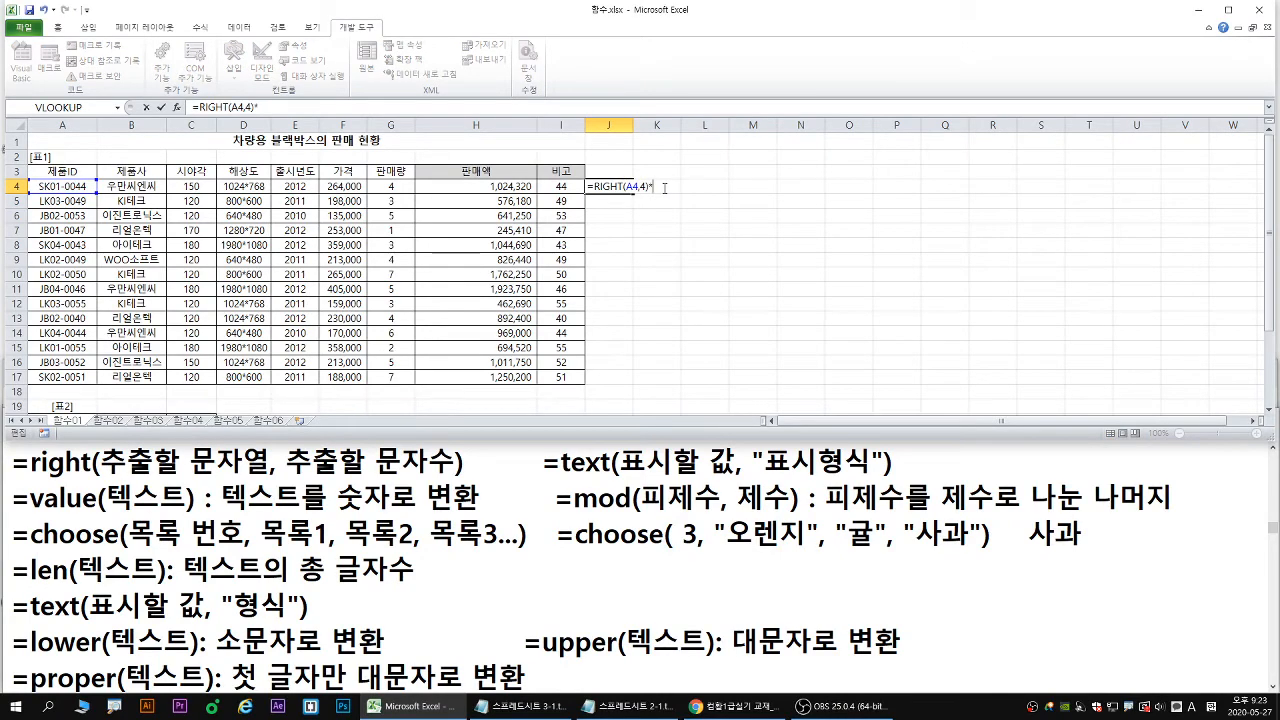
type("1")
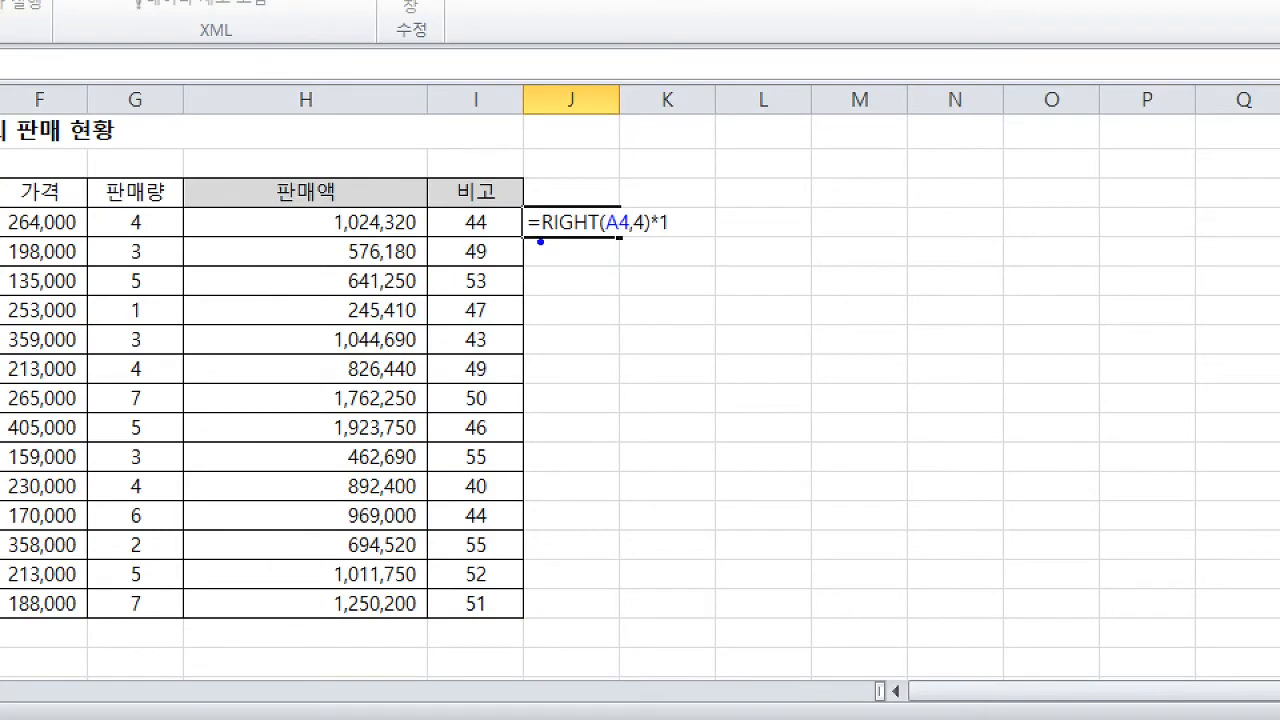
left_click_drag(538, 242, 669, 241)
key("r")
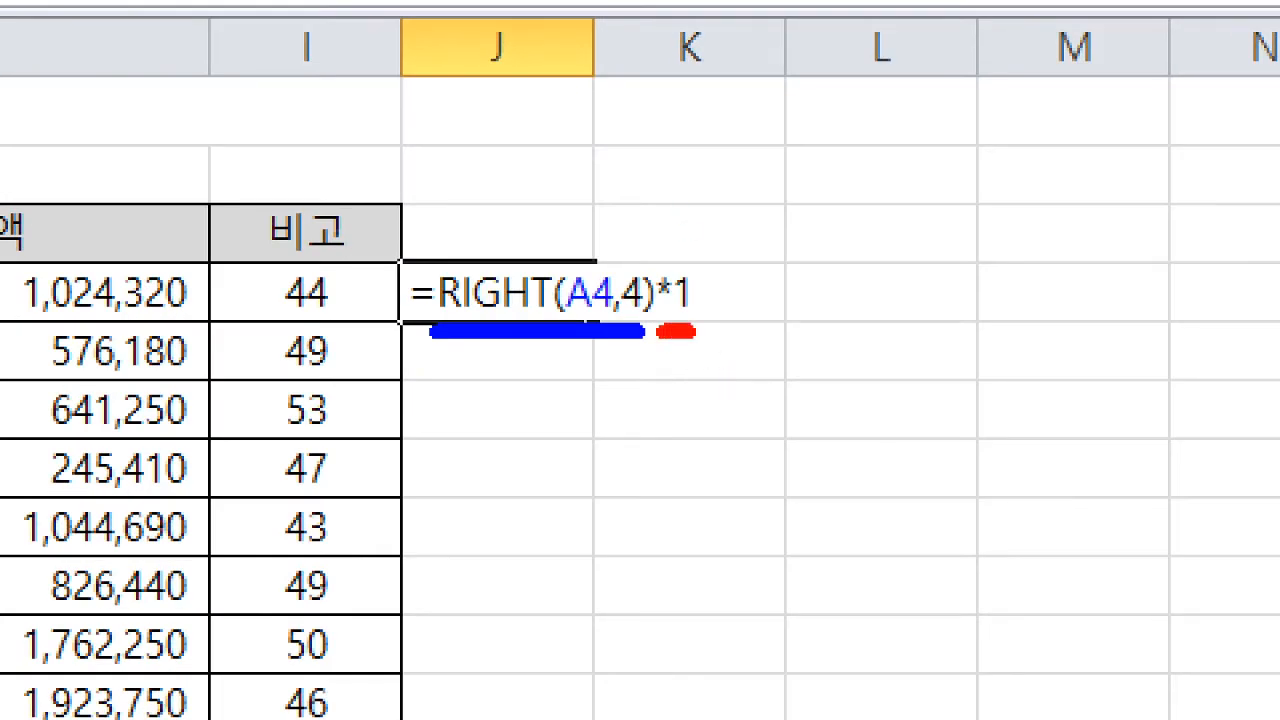
left_click_drag(692, 331, 707, 332)
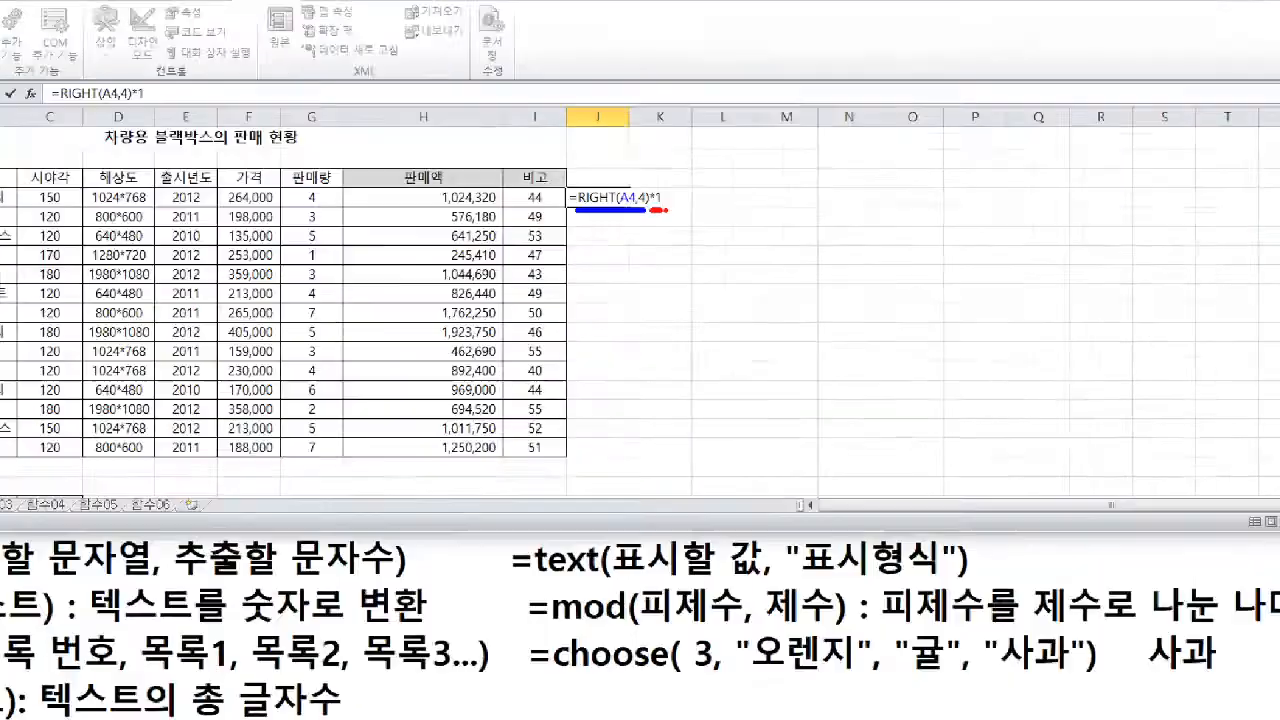
key("Return")
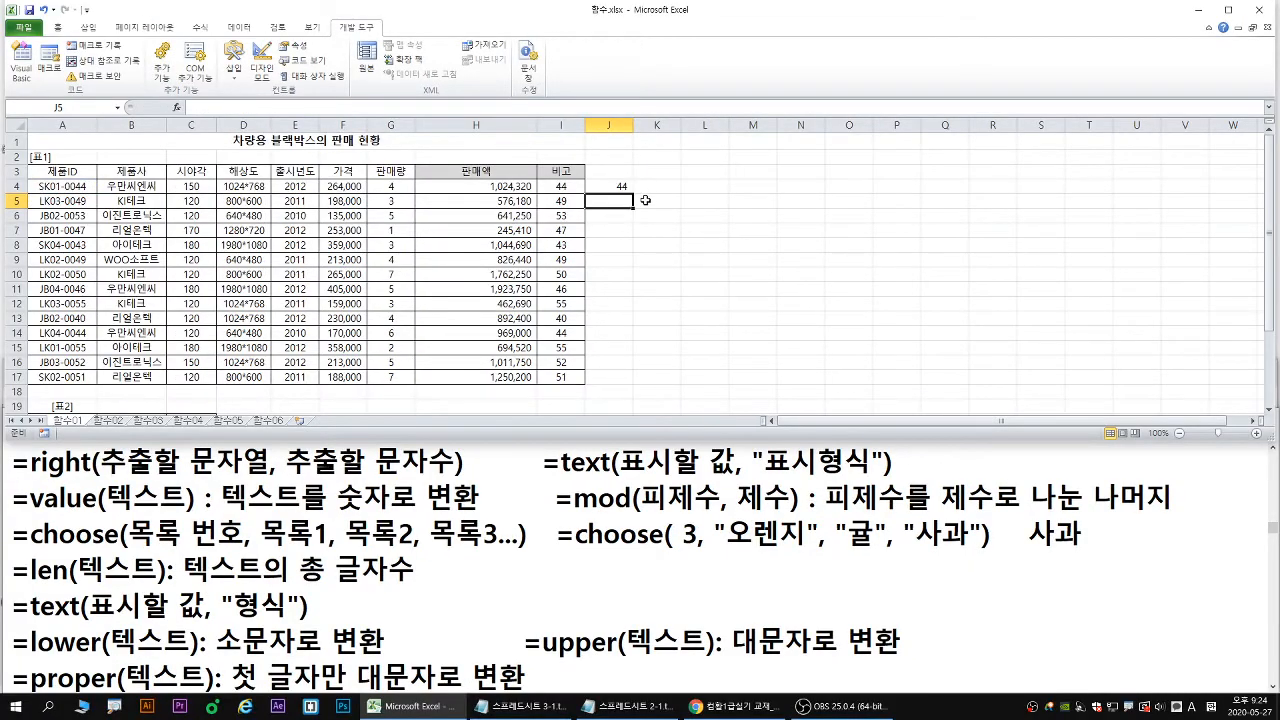
Remove the *1 from the trial formula in J4, leaving =RIGHT(A4,4).
left_click(626, 189)
double_click(628, 189)
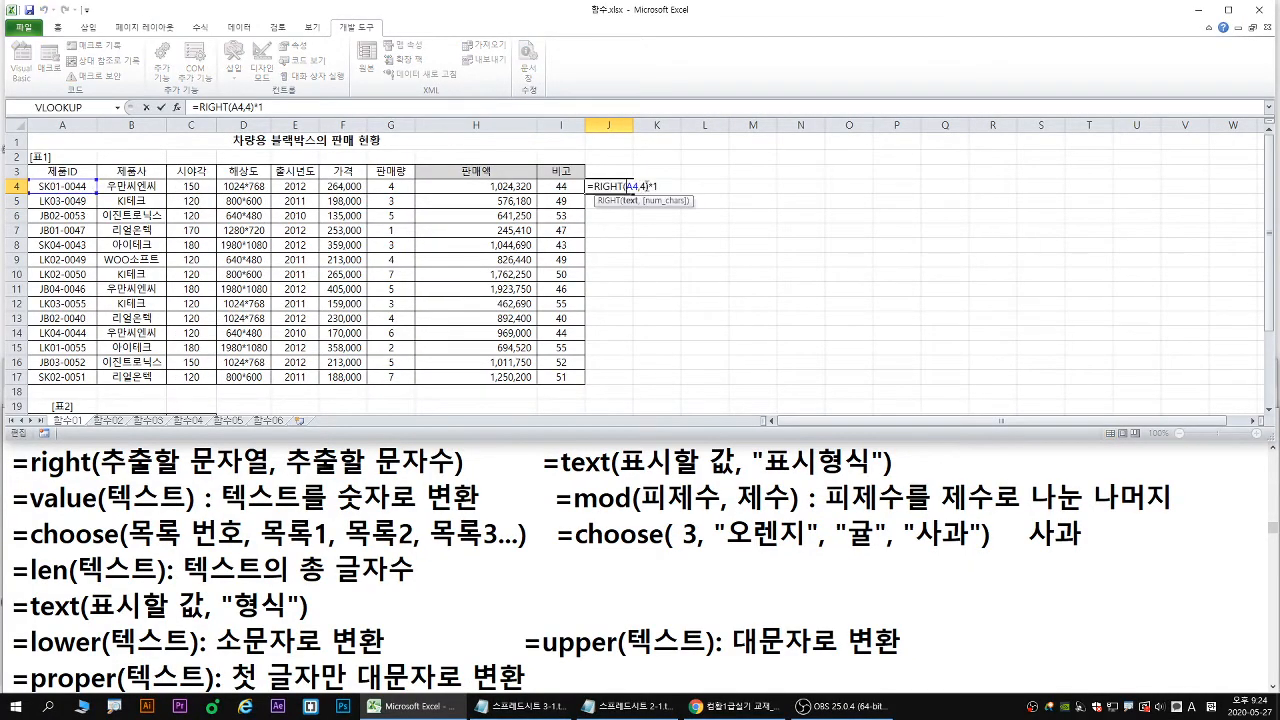
key("End")
key("BackSpace")
key("BackSpace")
key("Return")
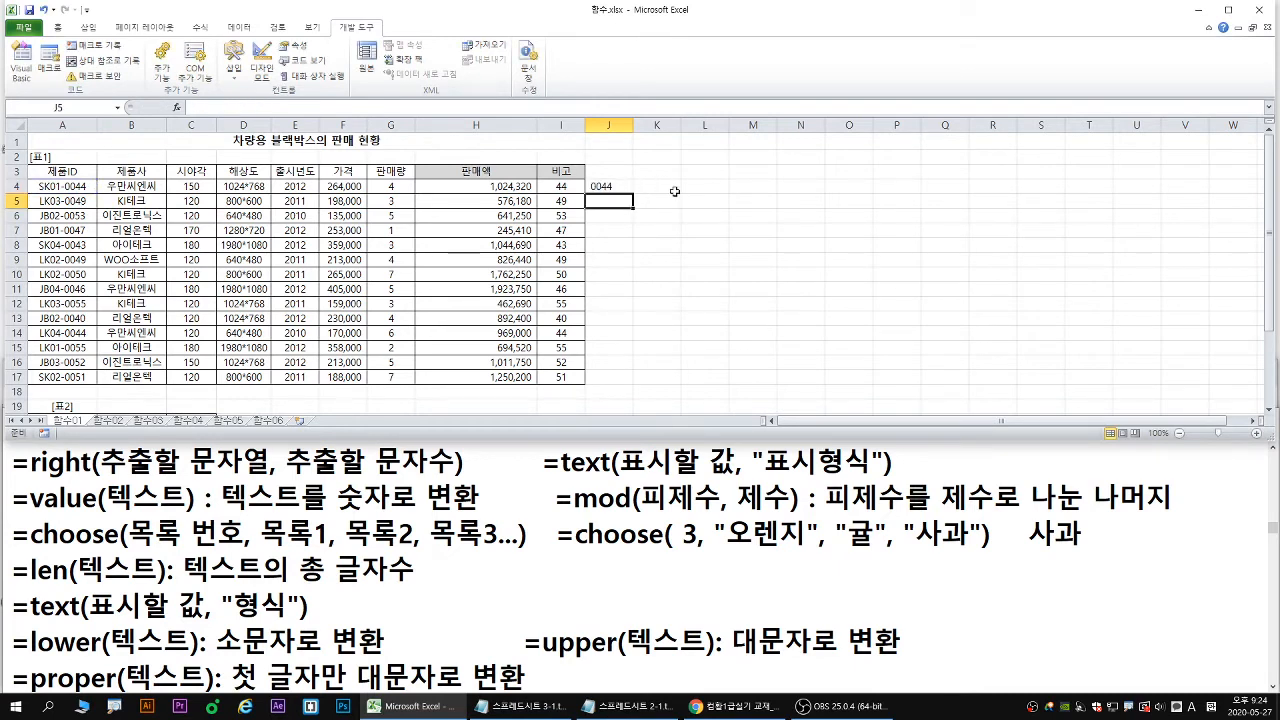
Multiply the extracted characters in J4 by 1 again with =RIGHT(A4,4)*1 and underline the multiplication.
left_click(615, 187)
double_click(620, 187)
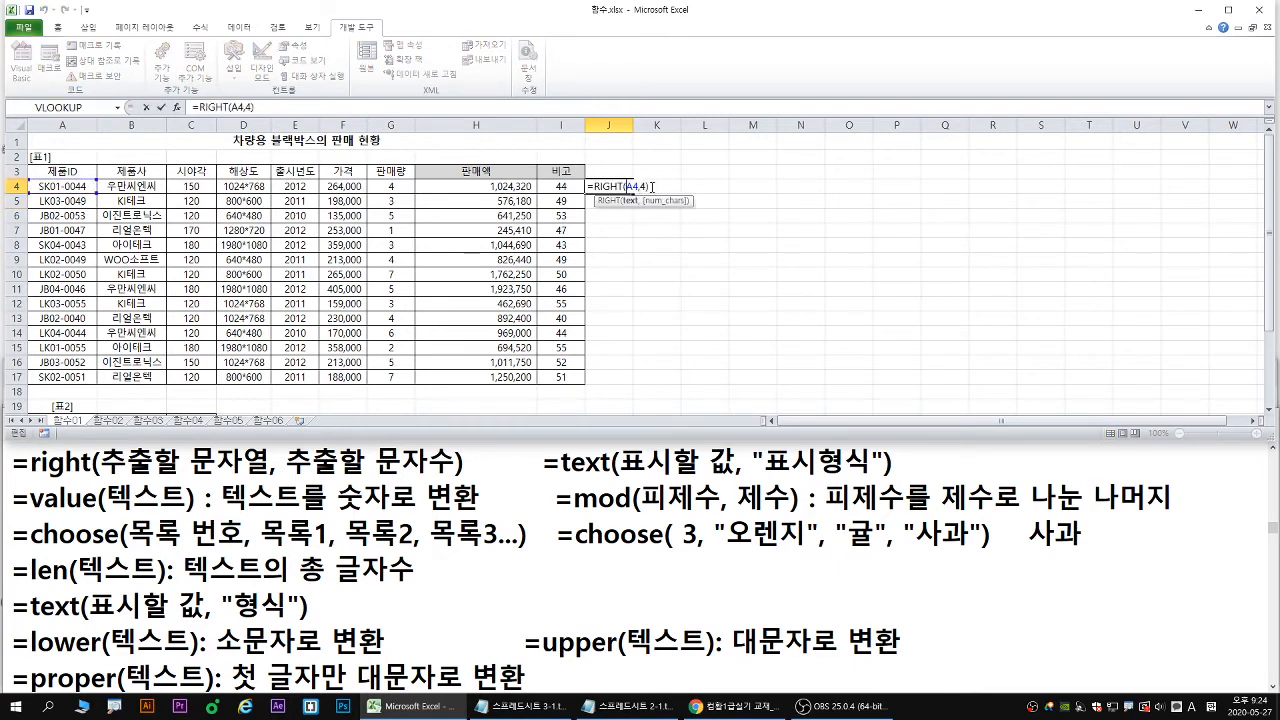
type("*1")
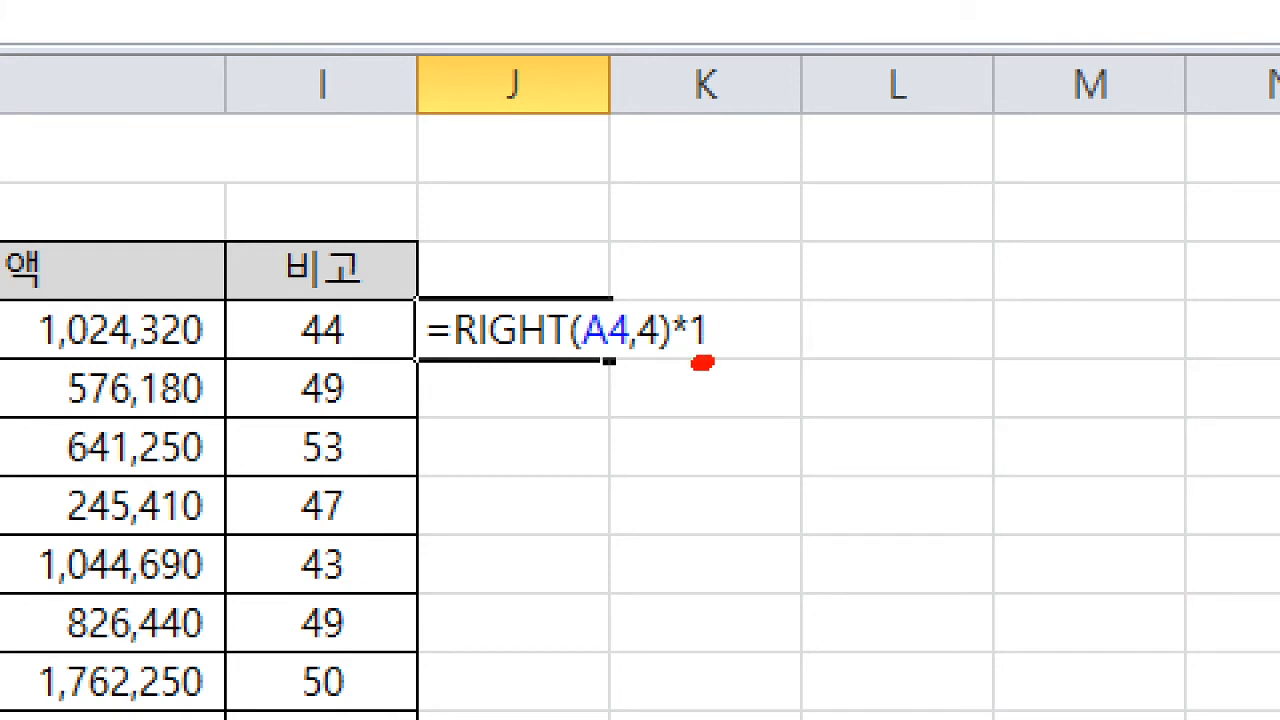
left_click_drag(702, 363, 668, 362)
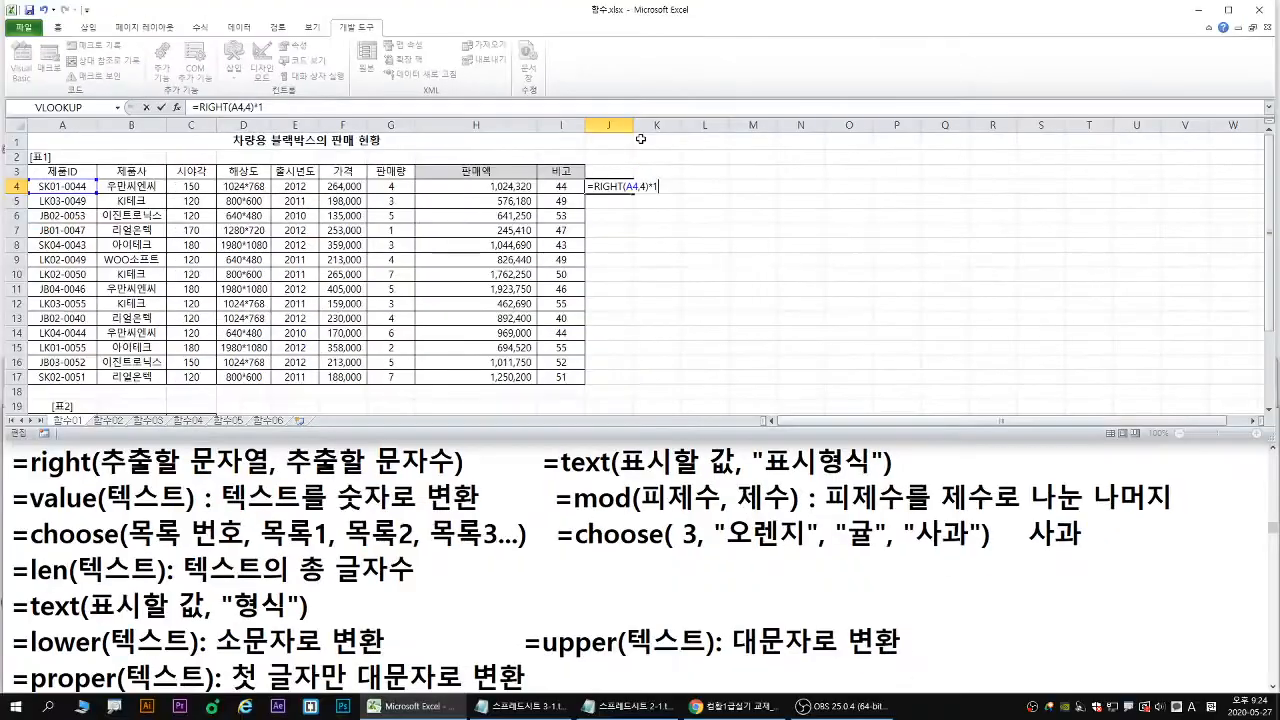
key("Return")
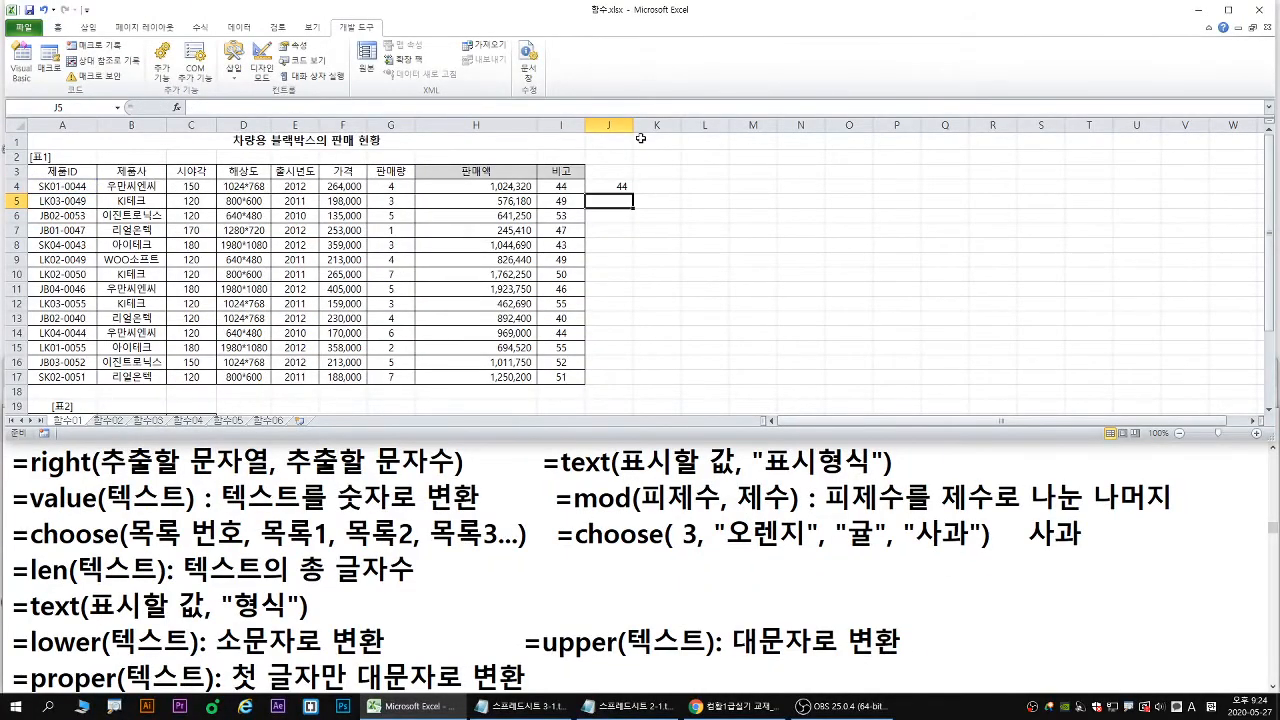
Underline the *1 part of the trial formula in J4 and clear the cell.
double_click(622, 186)
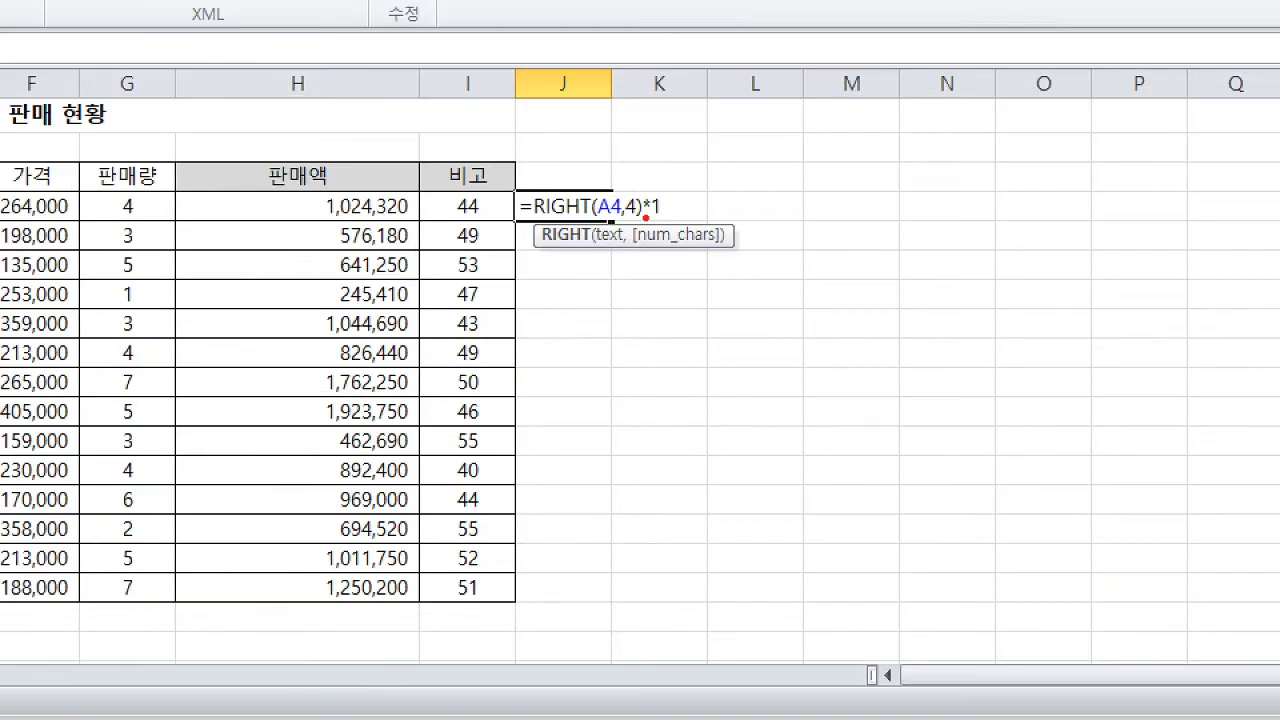
left_click_drag(646, 217, 666, 218)
key("Escape")
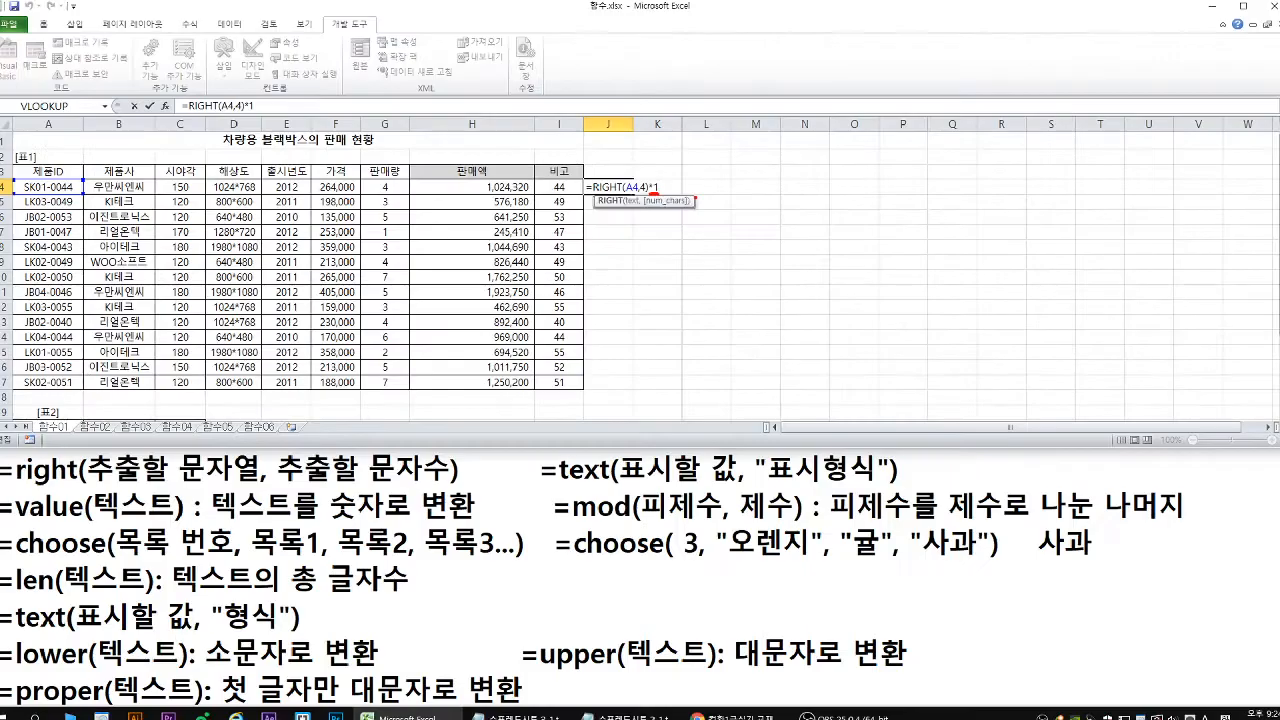
key("ctrl+Return")
key("Delete")
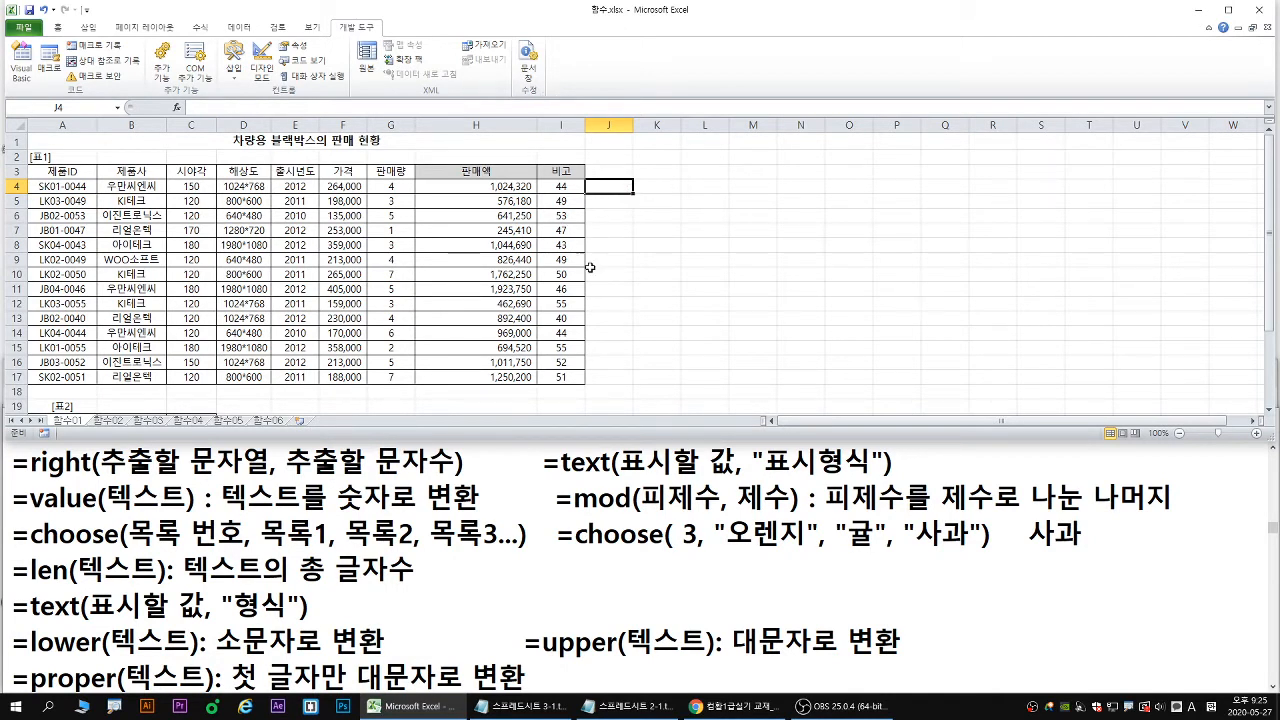
Open the formula in I4 and underline its VALUE(RIGHT(A4,4)) expression.
left_click(565, 189)
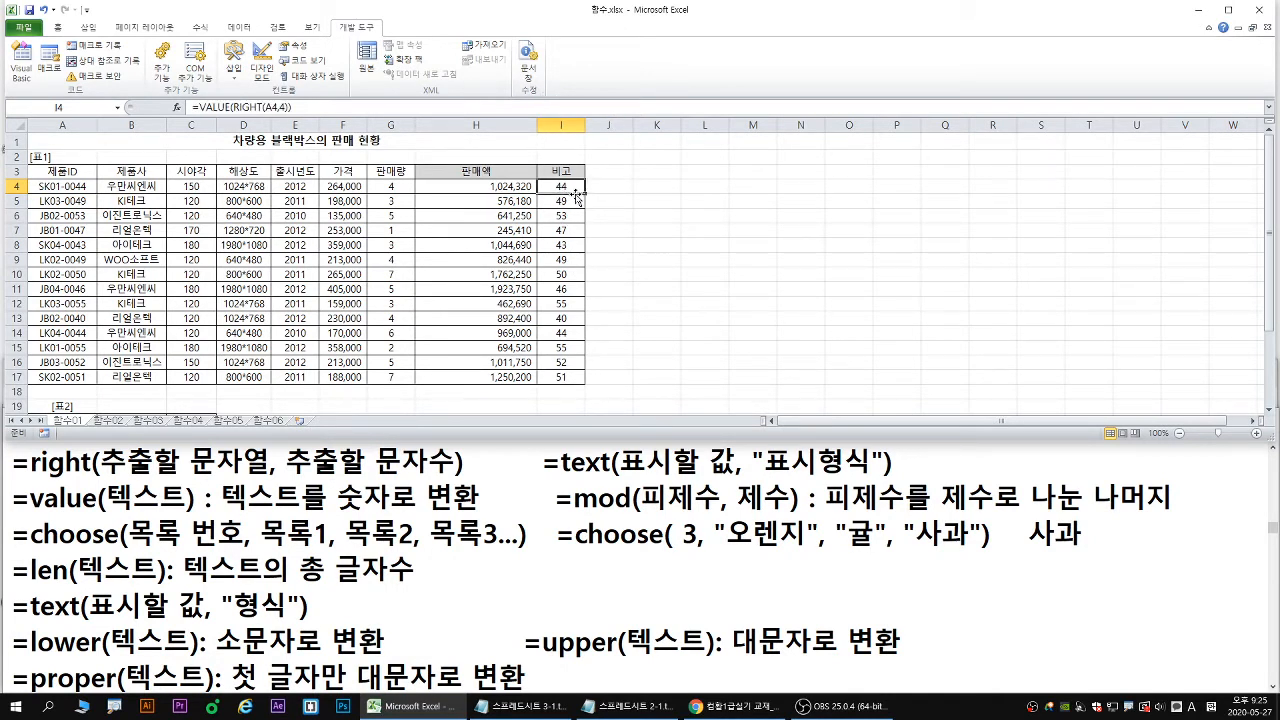
double_click(567, 186)
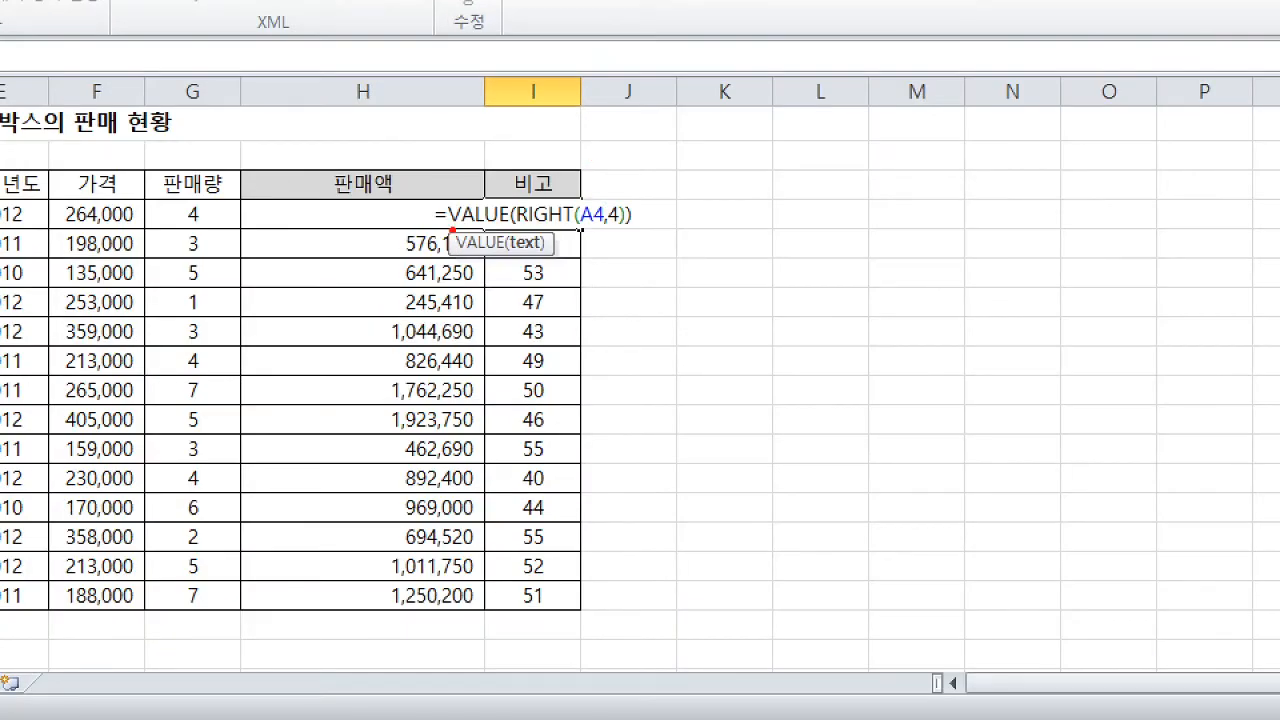
mouse_move(452, 230)
left_mouse_down()
mouse_move(632, 222)
mouse_move(632, 236)
left_mouse_up()
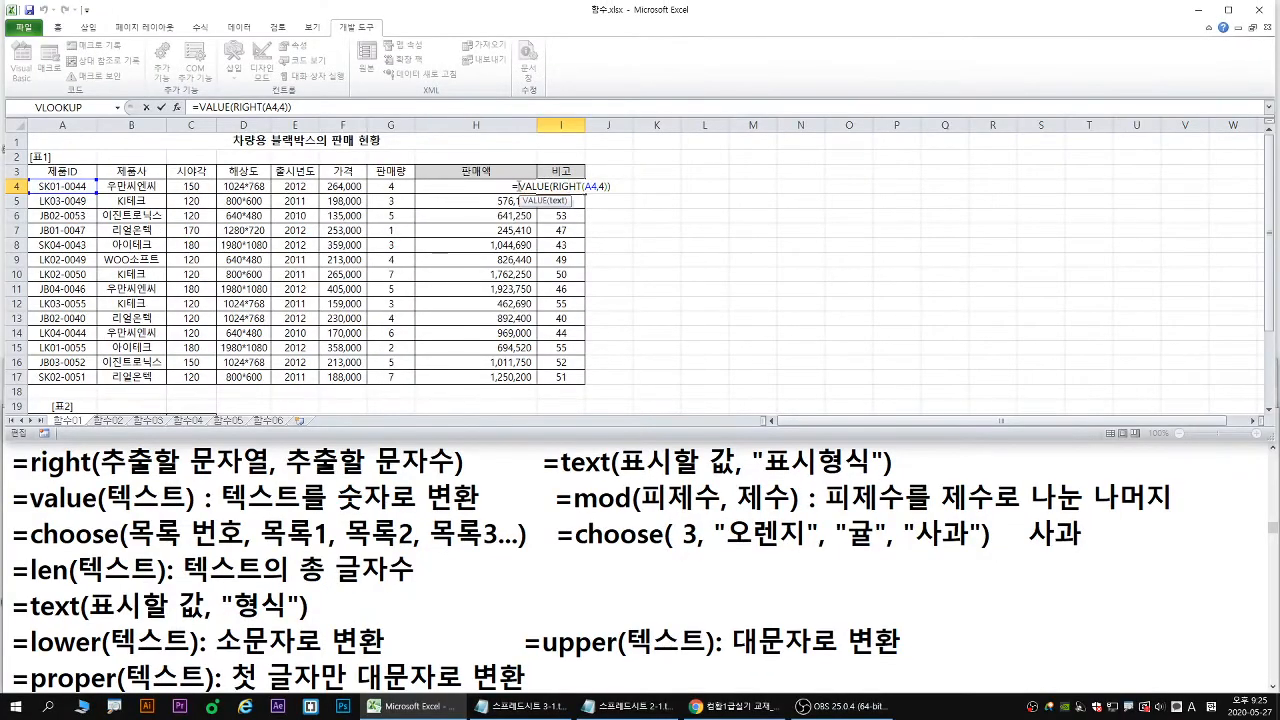
Annotate VALUE(RIGHT(A4,4)) in I4 with an underline and the text "ctrl + X", and cut it from behind the equals sign.
left_click_drag(517, 187, 610, 187)
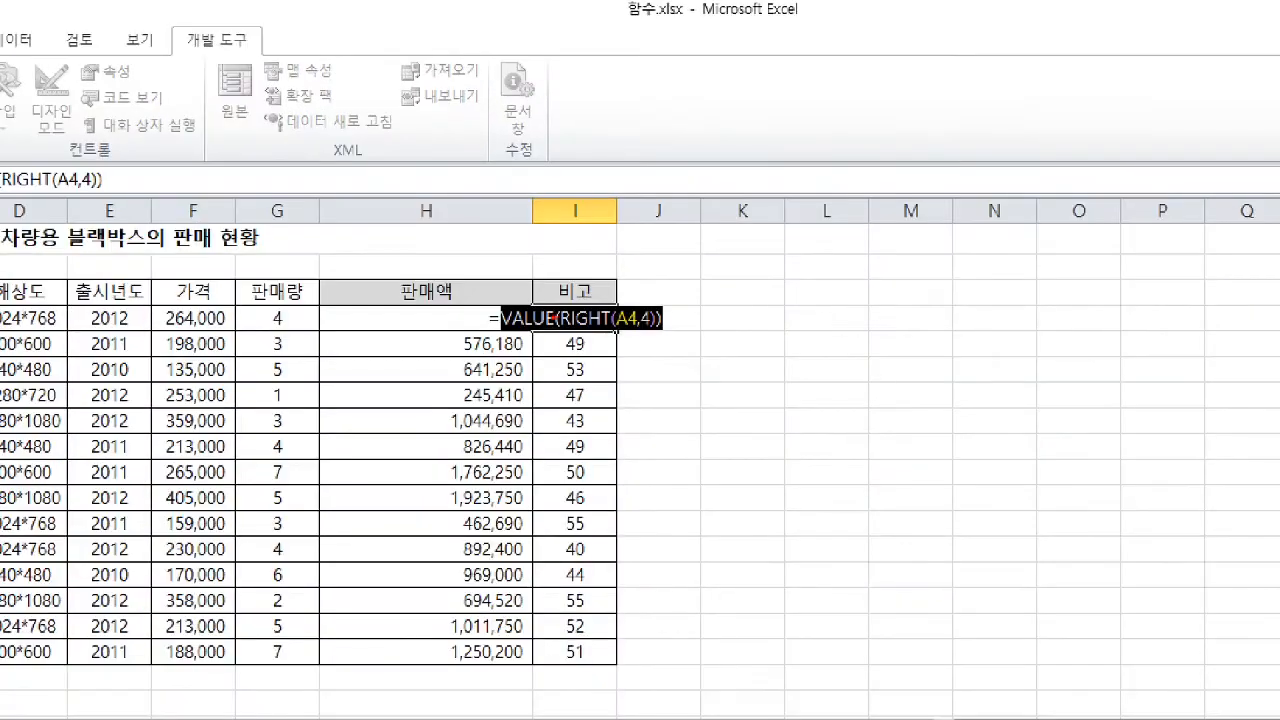
left_click_drag(524, 191, 520, 196)
left_click_drag(508, 335, 660, 341)
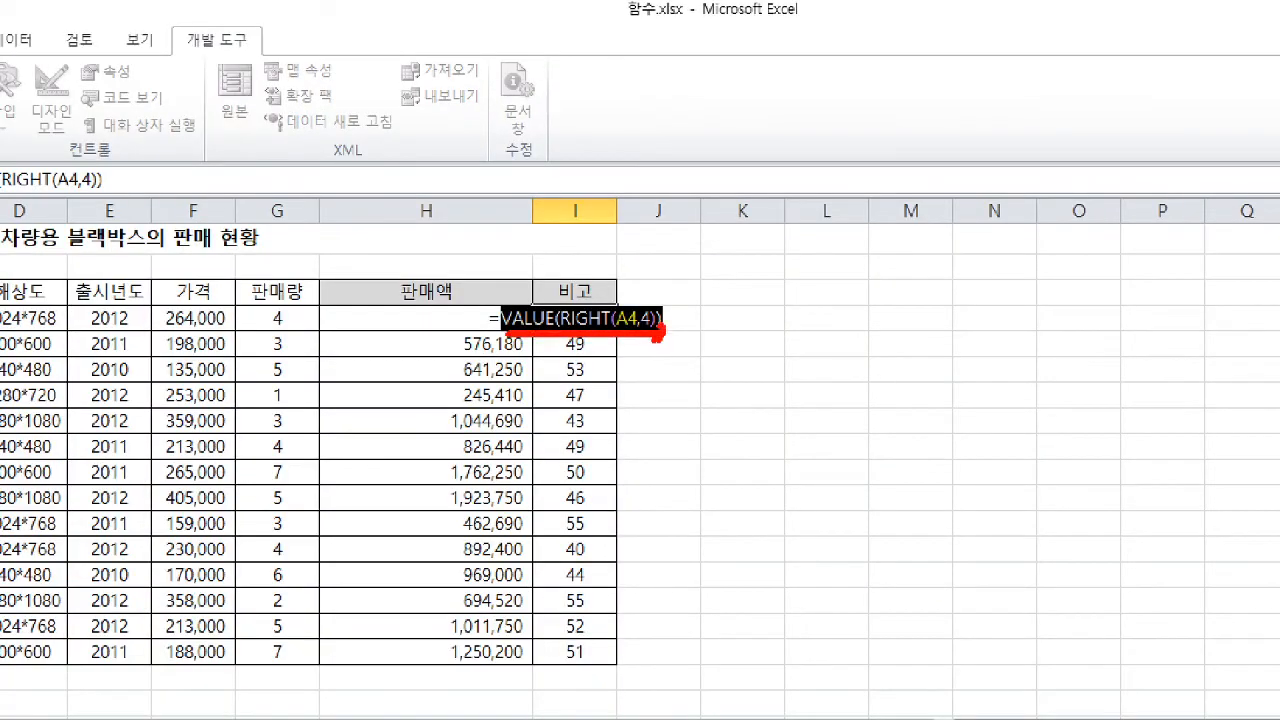
type("tctrl + X")
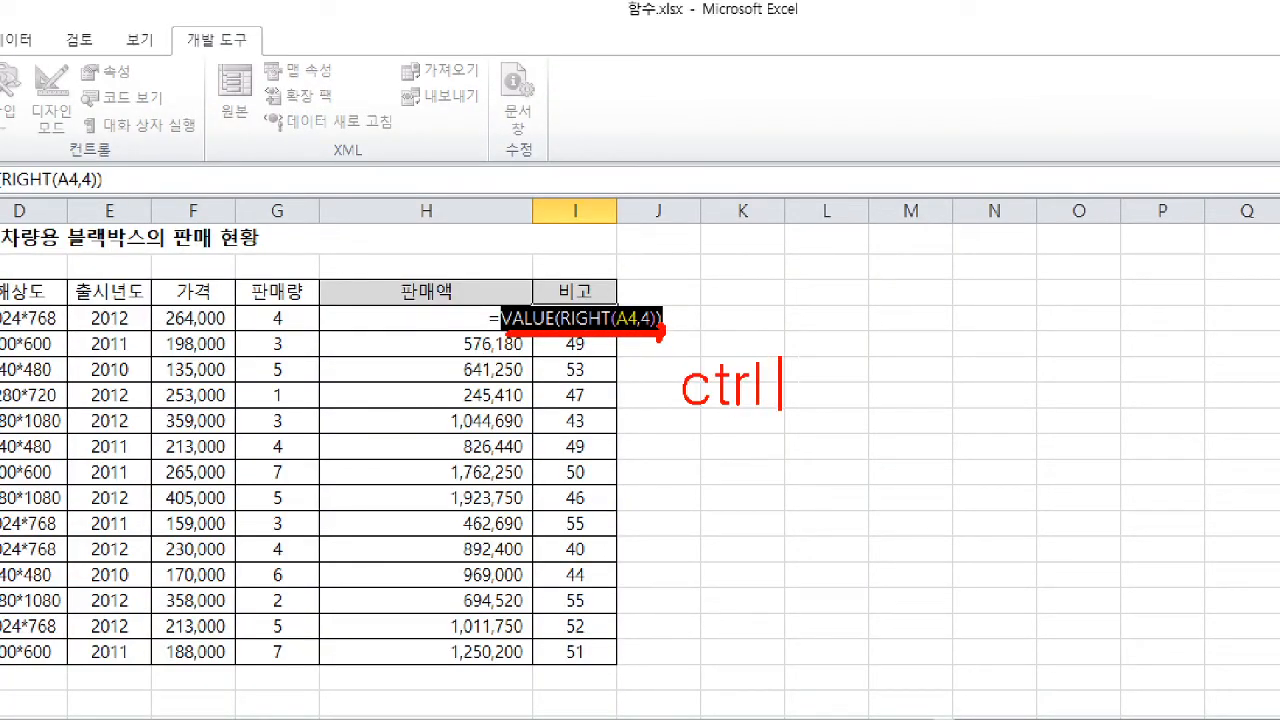
key("Escape")
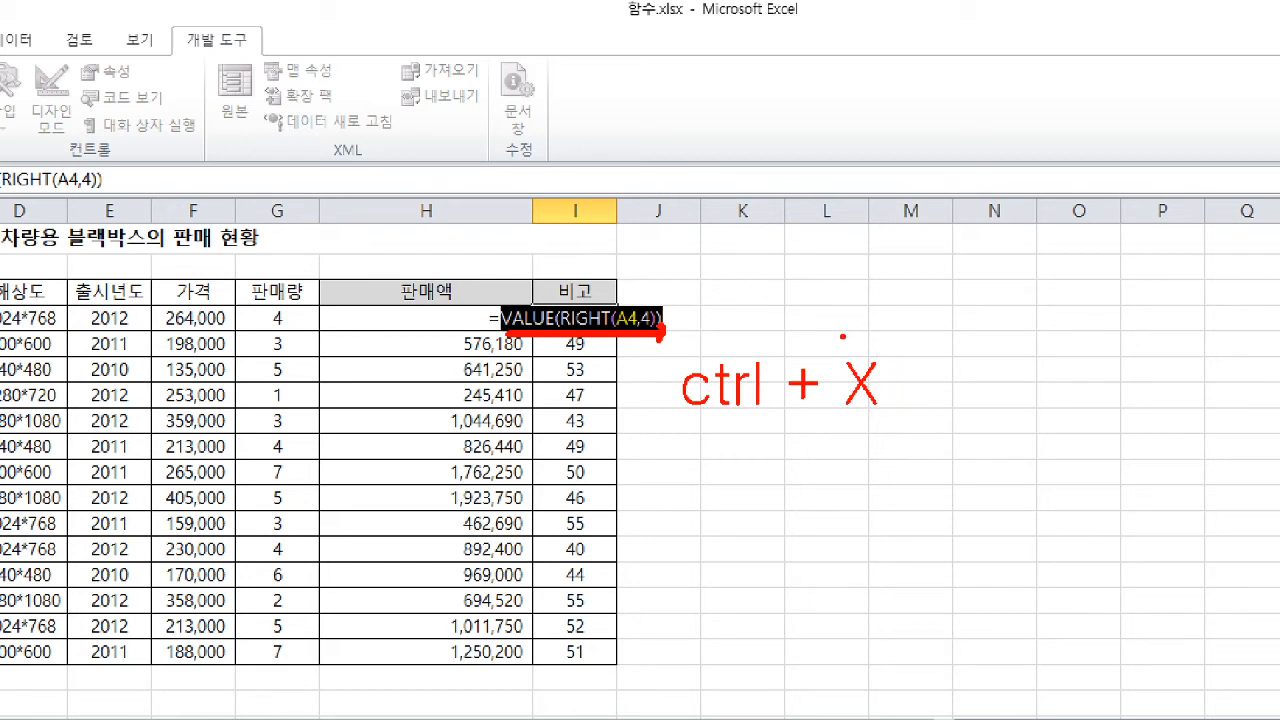
key("Escape")
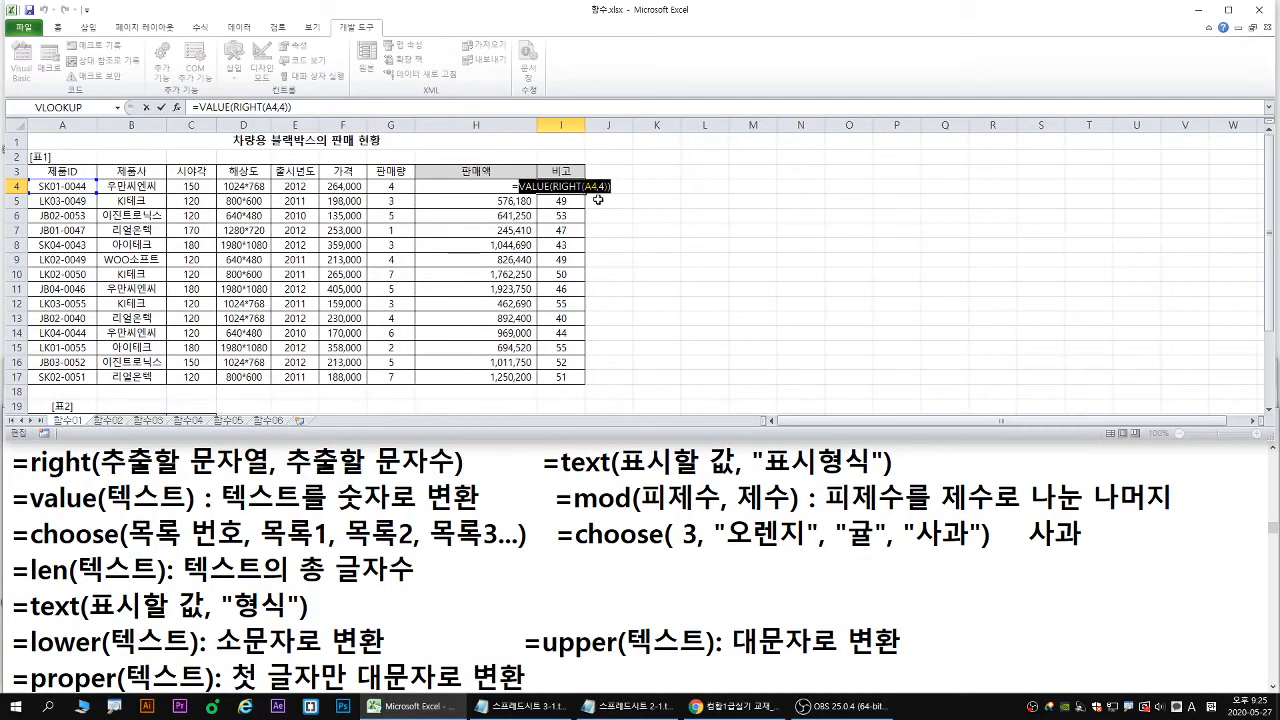
right_click(607, 190)
left_click(625, 194)
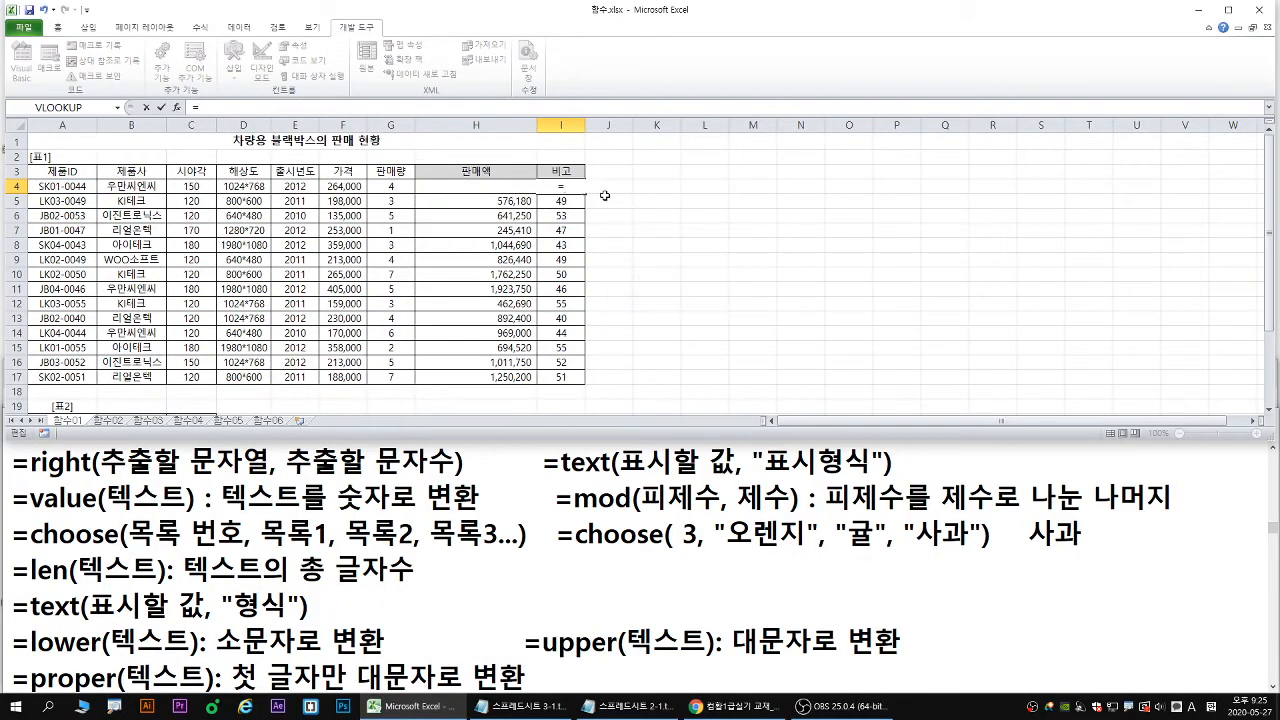
Enter the MOD function behind the equals sign in I4 and open its function arguments.
key("Hangul")
type("ㅍ")
key("BackSpace")
key("Hangul")
type("mod")
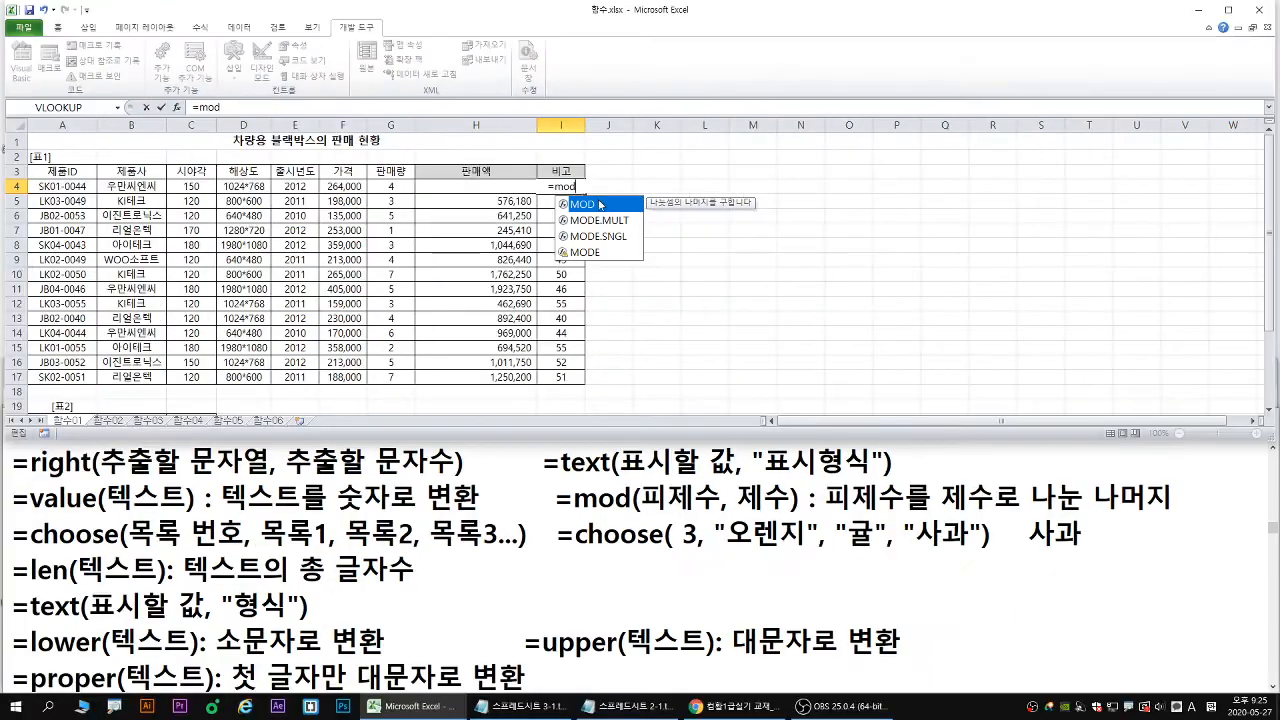
double_click(580, 214)
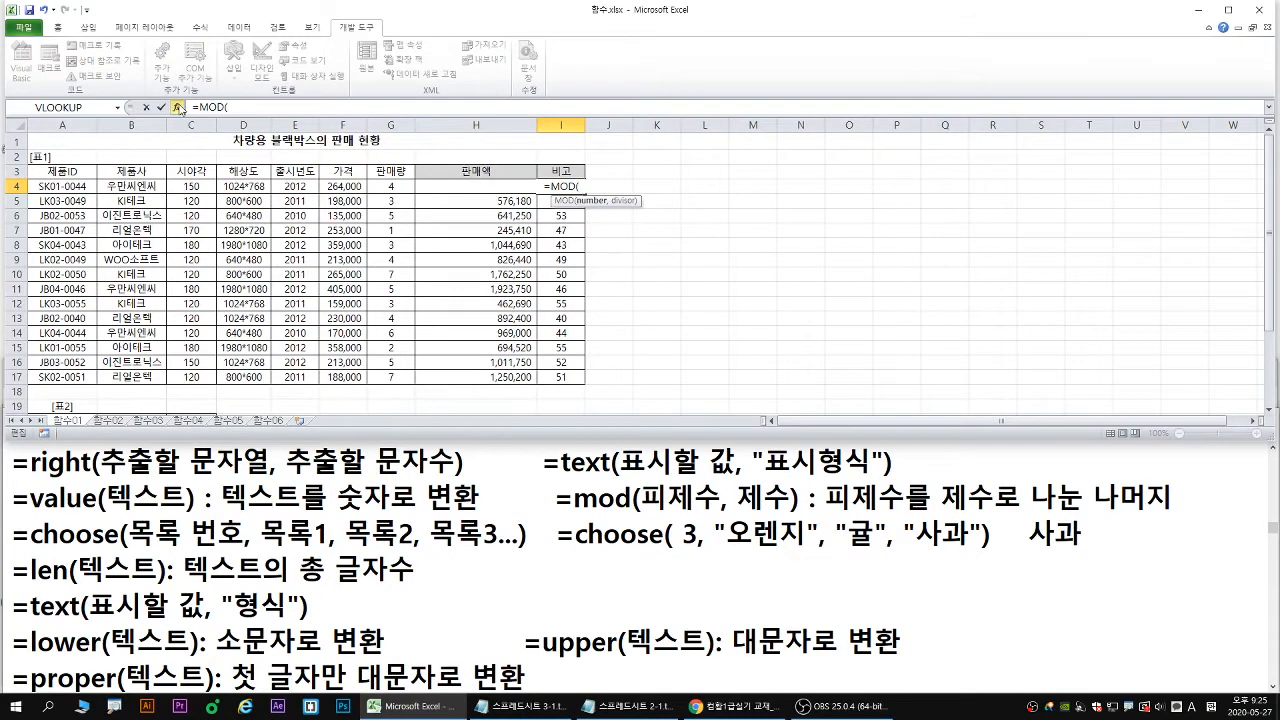
left_click(176, 107)
Annotate MOD's Number argument with a blue check mark and the text "ctrl + V", and clear the annotations.
mouse_move(590, 263)
left_mouse_down()
mouse_move(715, 251)
mouse_move(657, 248)
left_mouse_up()
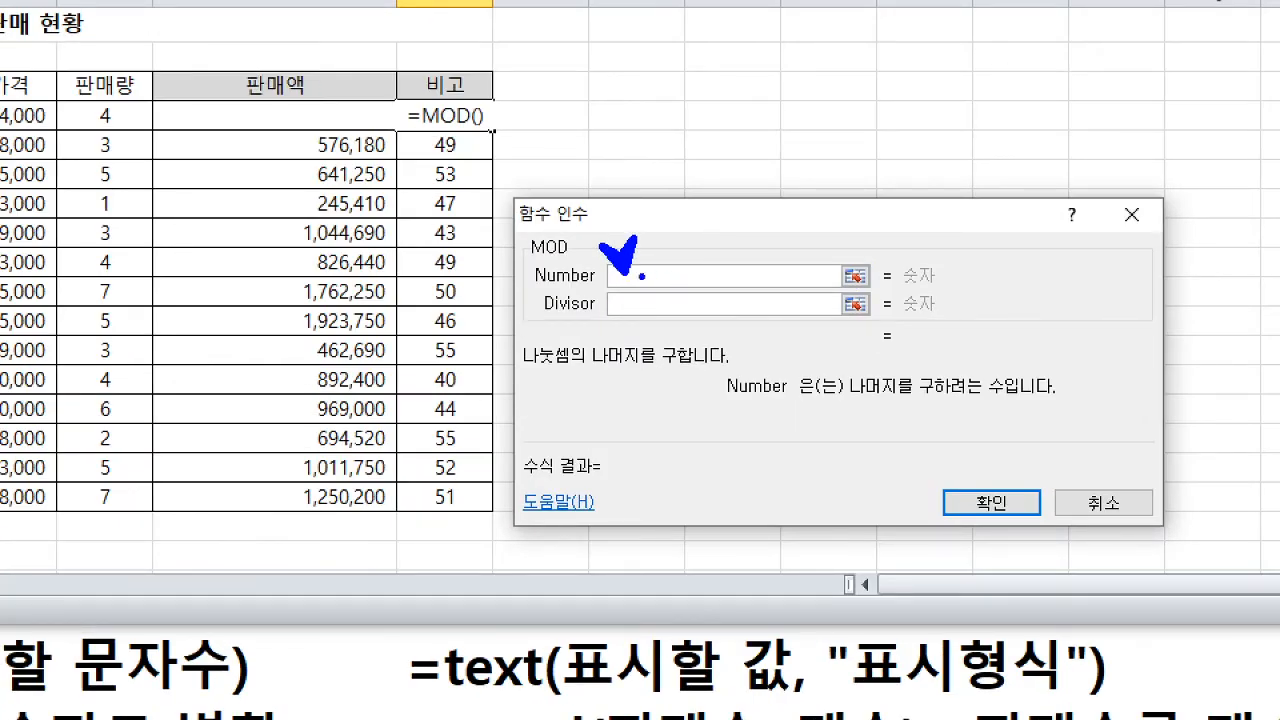
type("rtc")
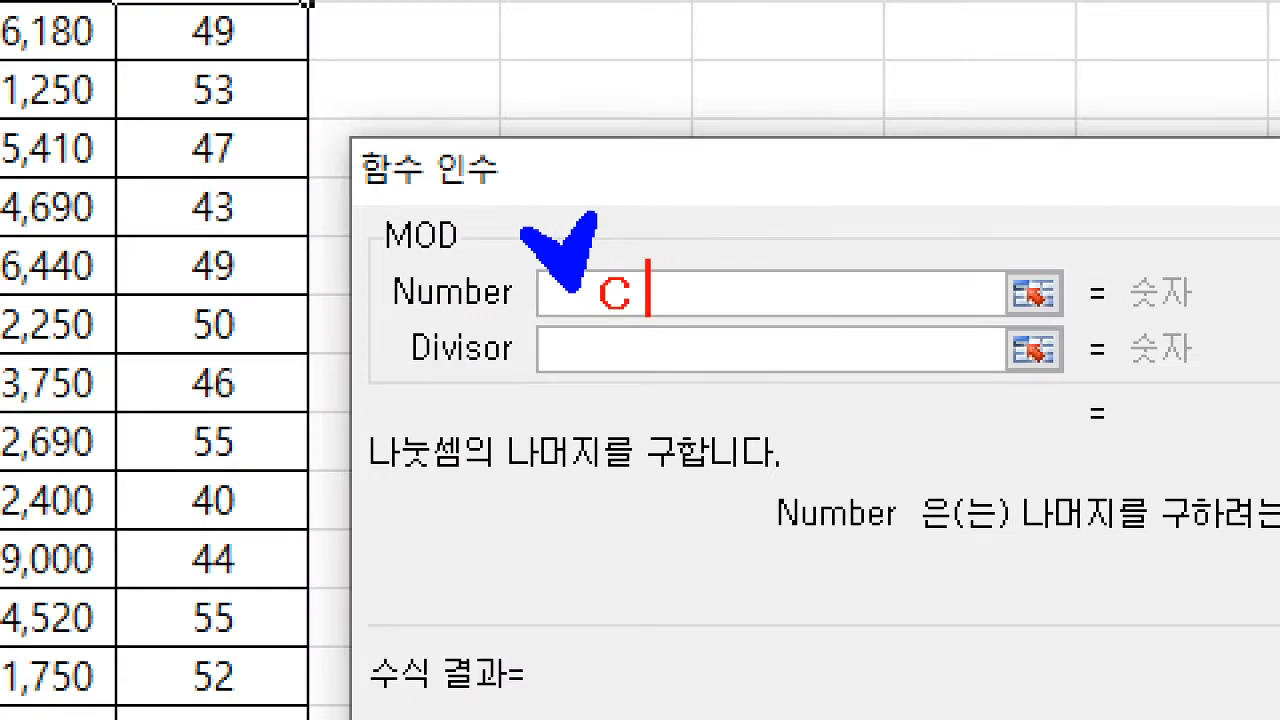
type("trl + V")
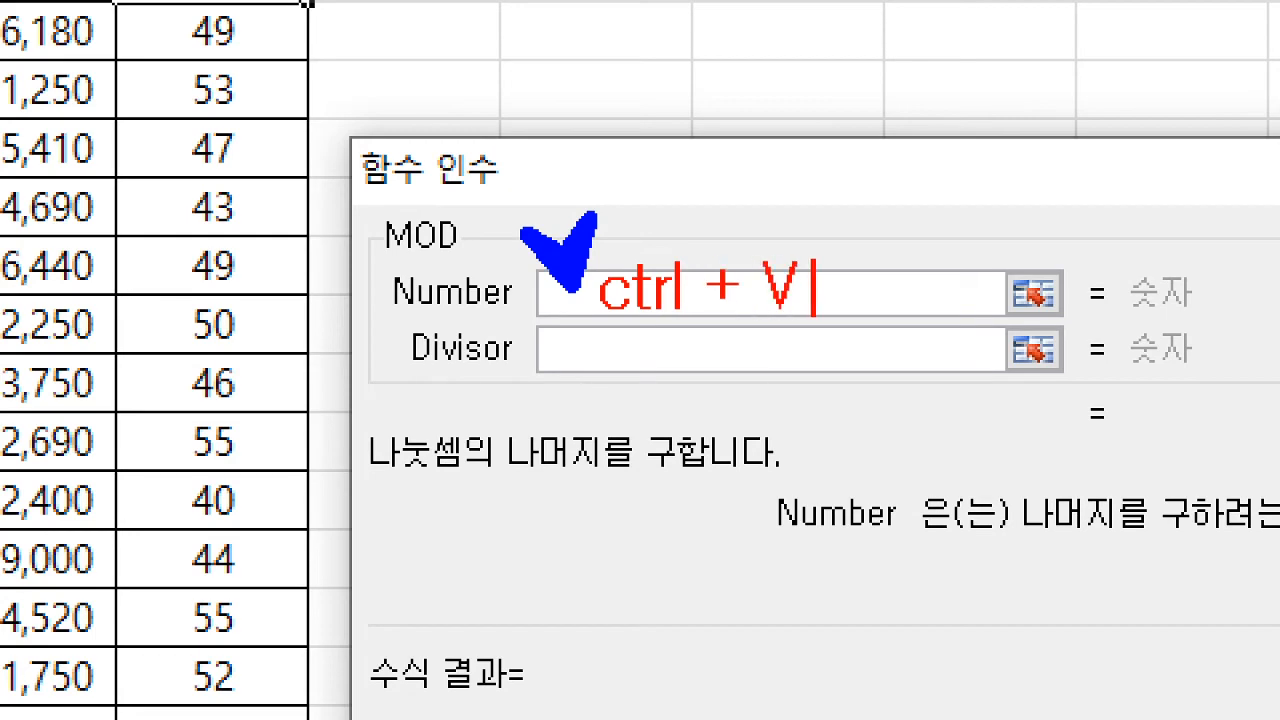
key("Escape")
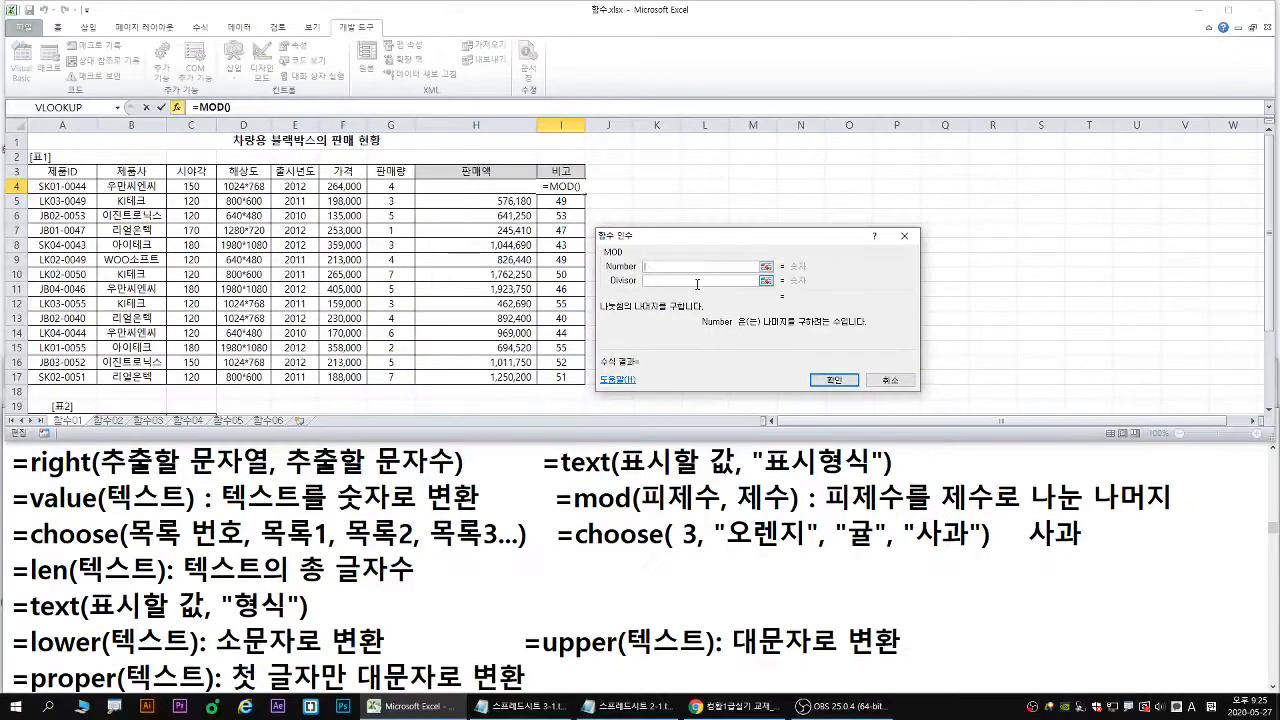
Paste VALUE(RIGHT(A4,4)) as MOD's Number, set the Divisor to 4, and fill the formula down through I17.
type("VALUE(RIGHT(A4,4))")
left_click(689, 281)
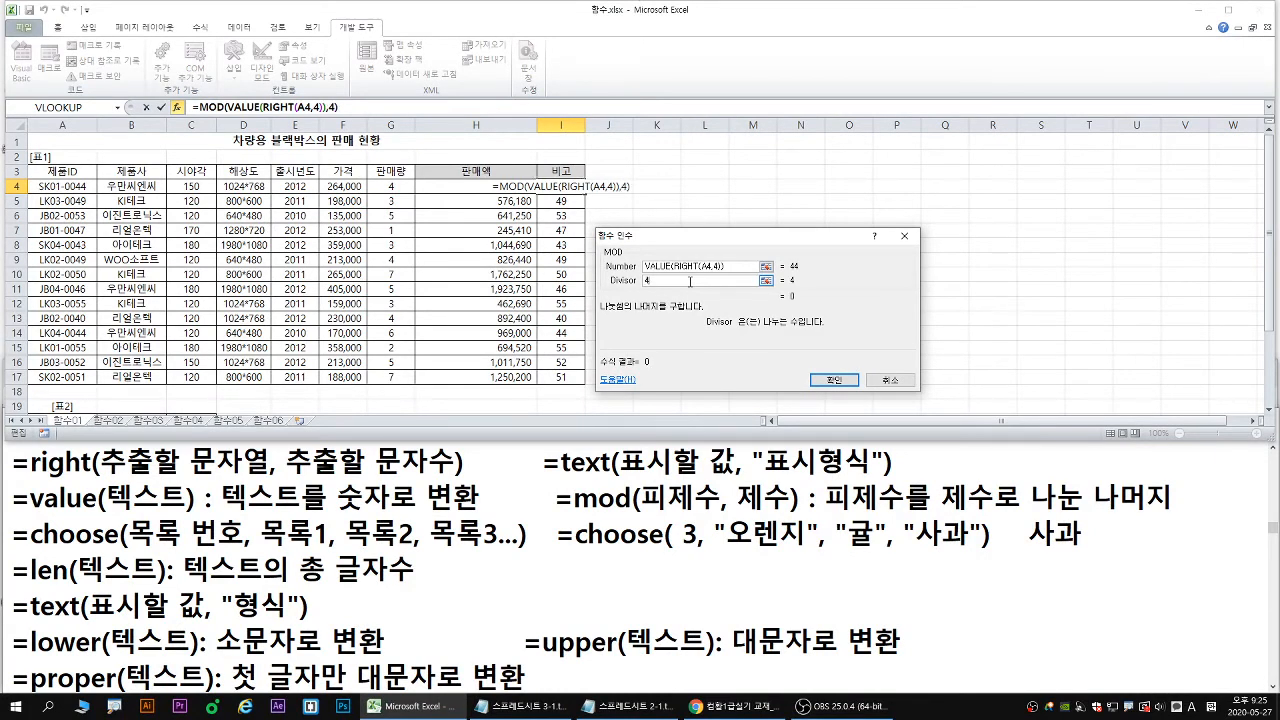
type("4")
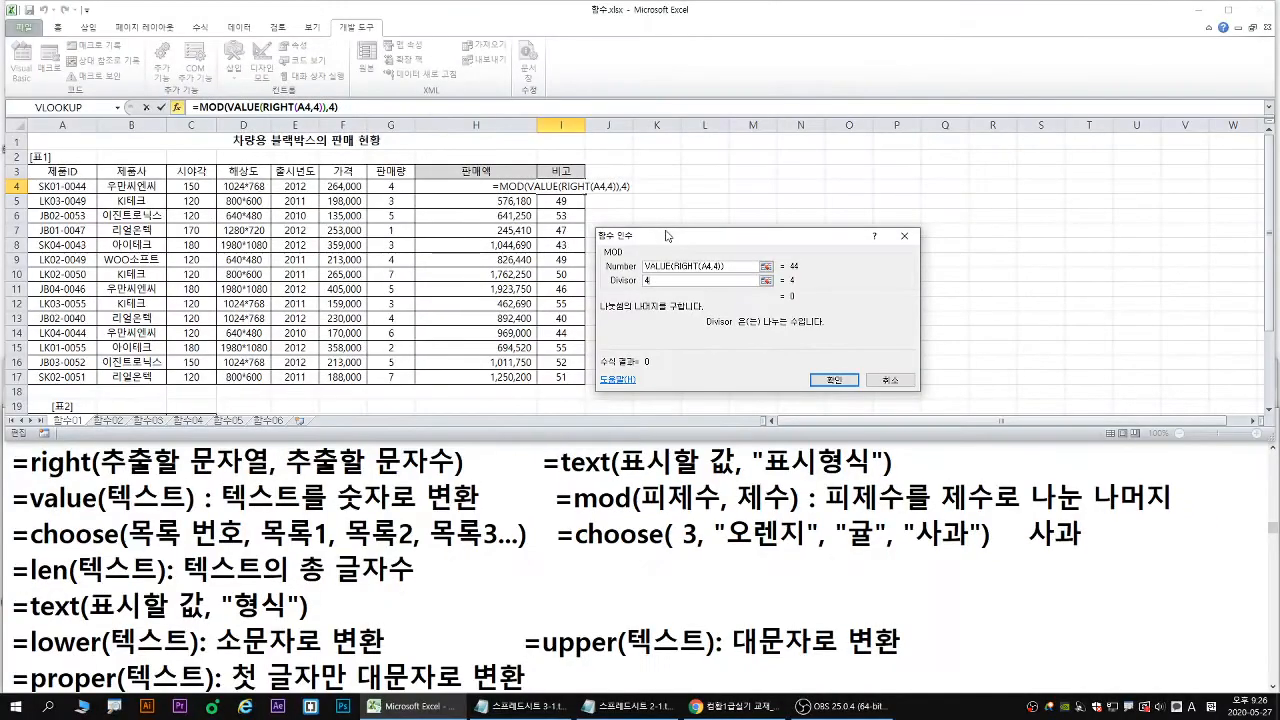
key("Return")
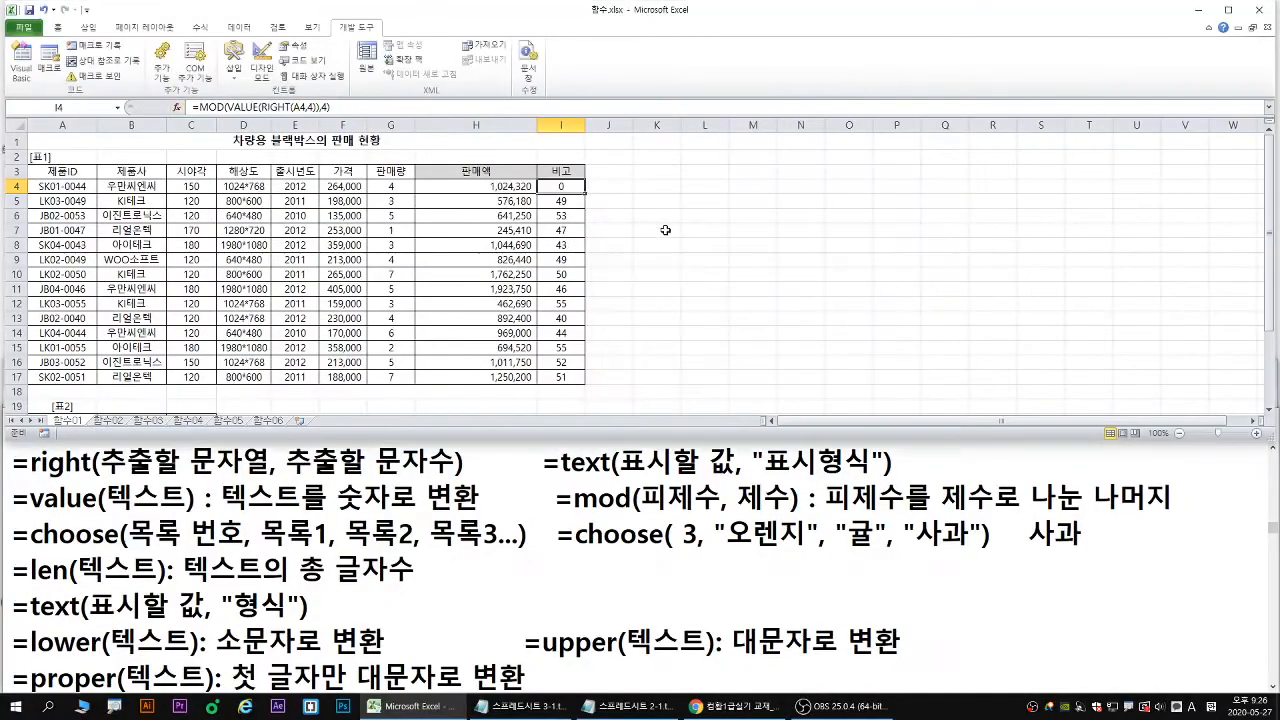
double_click(585, 193)
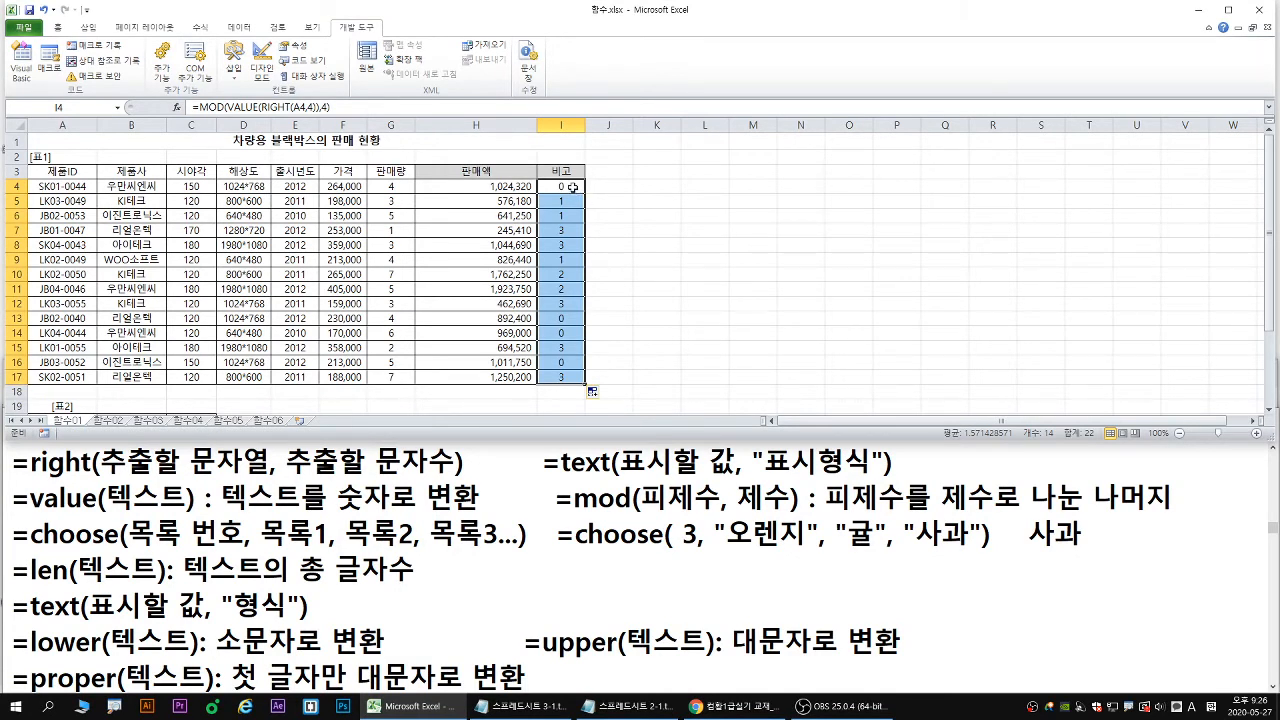
Copy =MOD(VALUE(RIGHT(A4,4)),4) from I4 onto a new line above =right in the Notepad notes, and close the cell's edit in Excel.
double_click(572, 187)
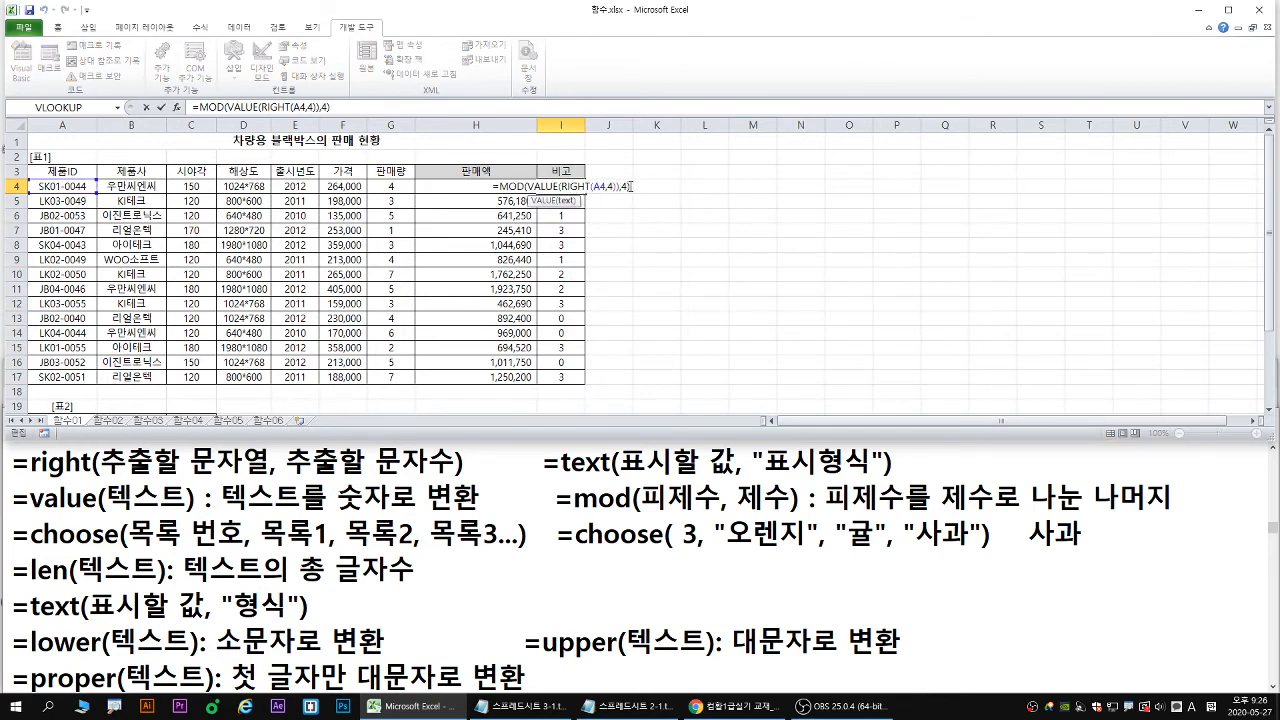
left_click_drag(631, 187, 521, 172)
key("ctrl+c")
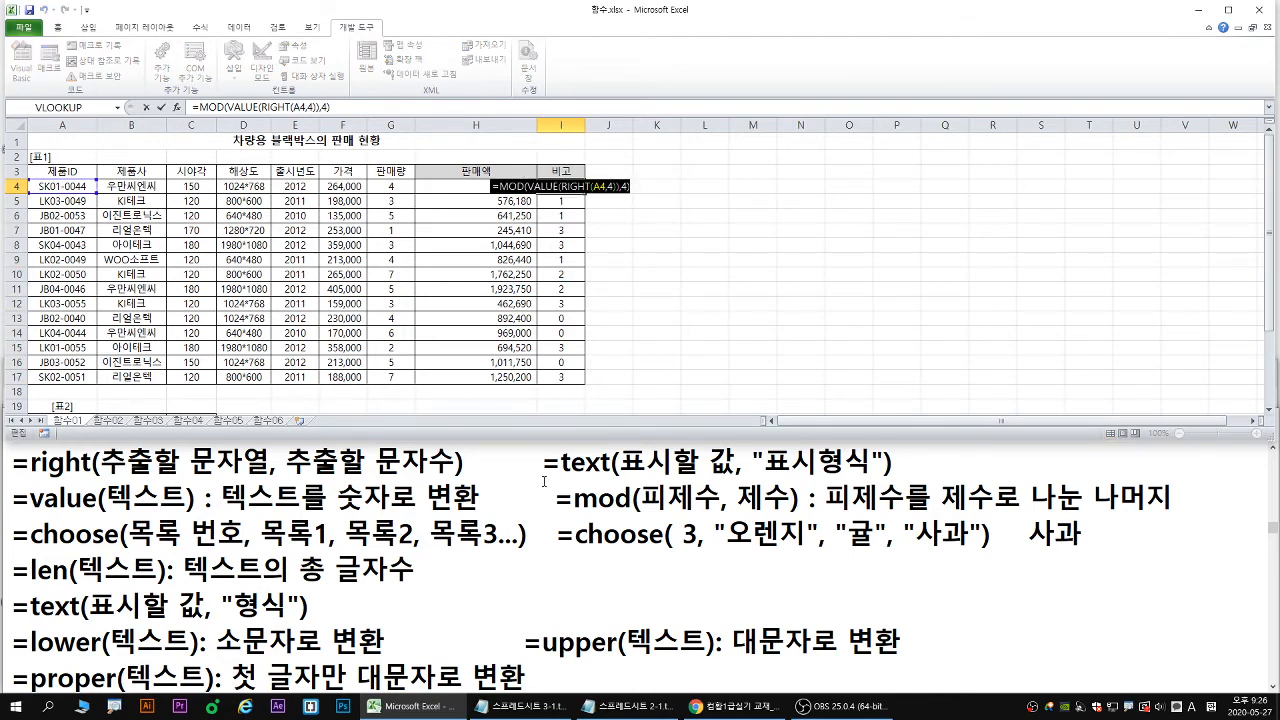
left_click(503, 449)
key("ctrl+Home")
key("Return")
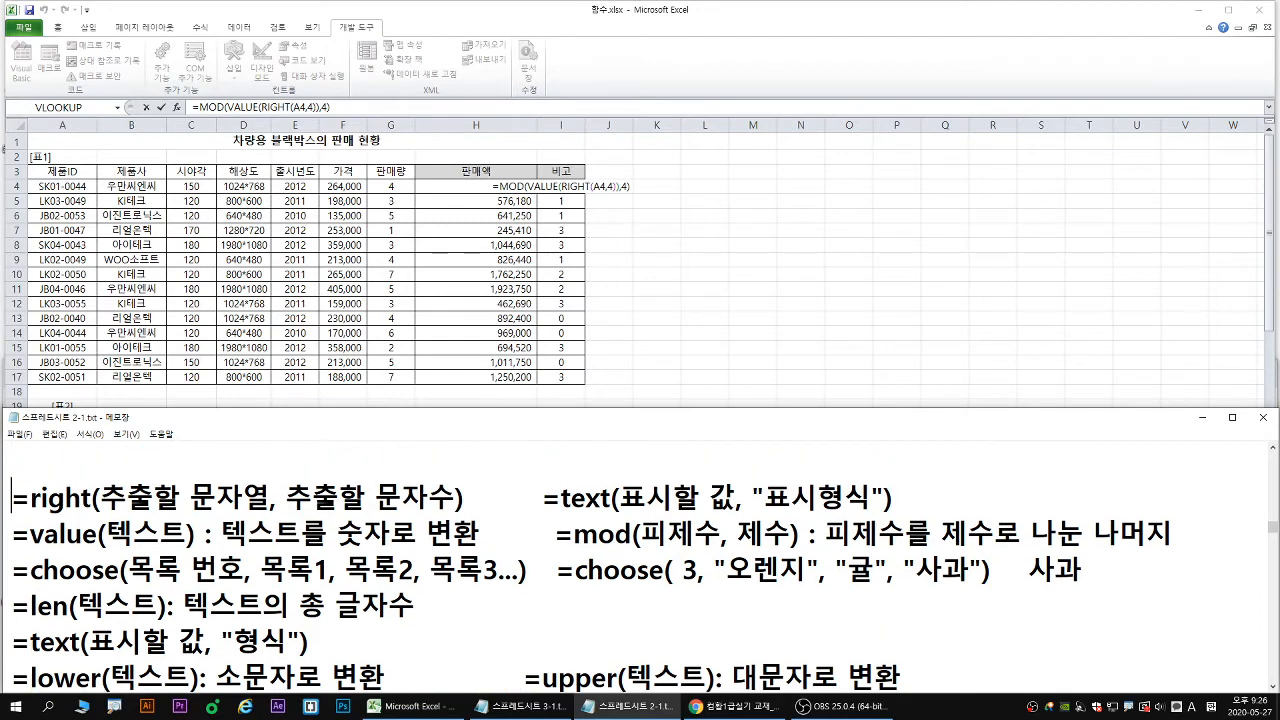
key("Up")
key("ctrl+v")
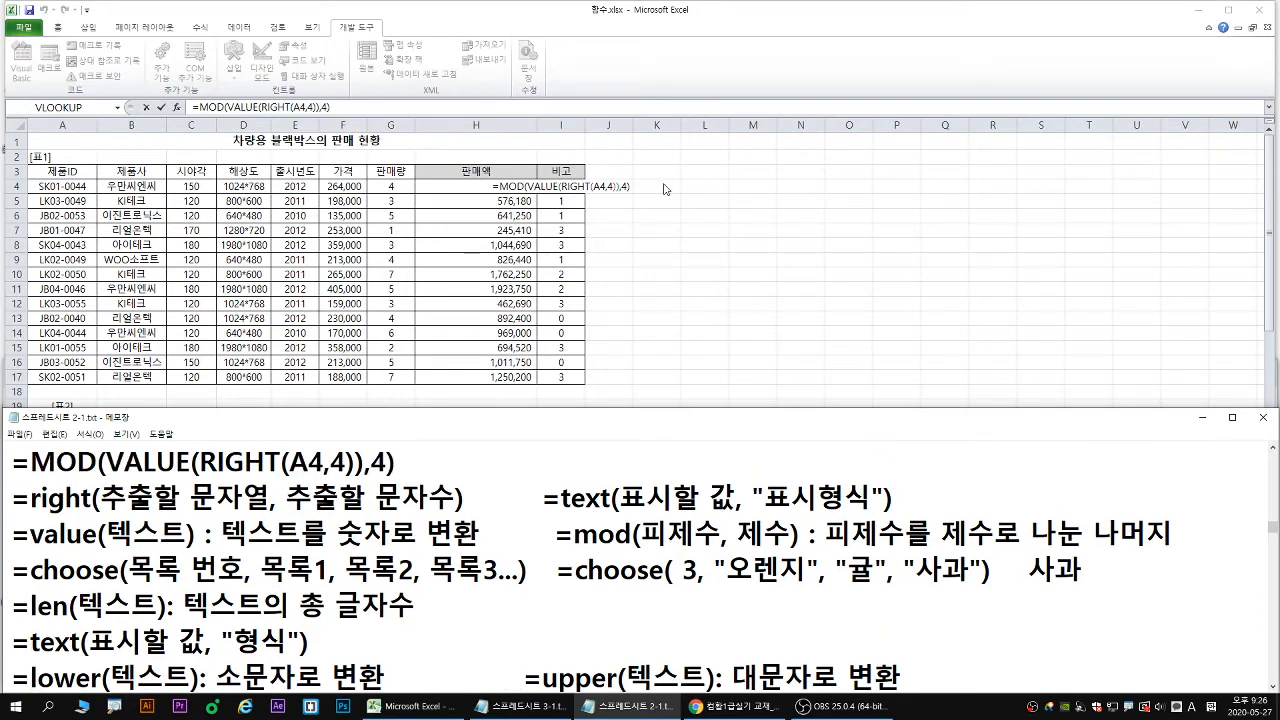
left_click(632, 188)
key("Return")
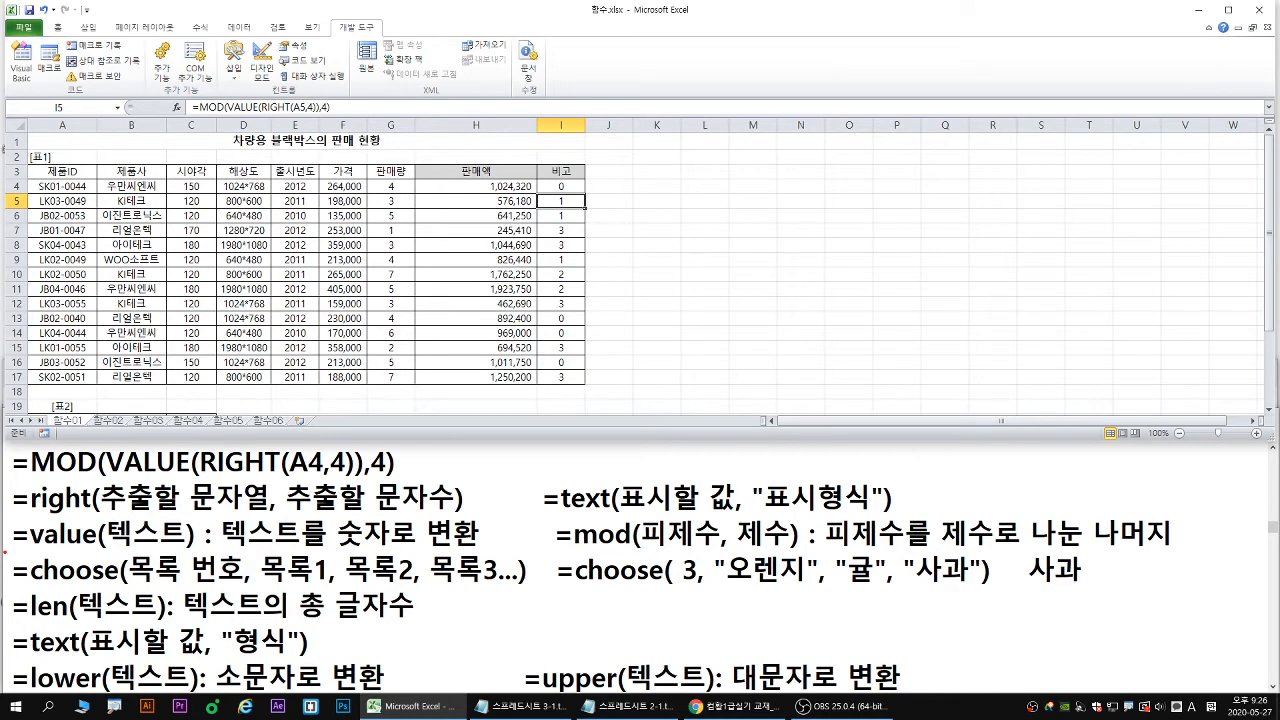
Box the choose syntax in the notes, mark the index 3 and list items of its example, circle the result 사과, and clear the marks.
left_click_drag(6, 552, 552, 596)
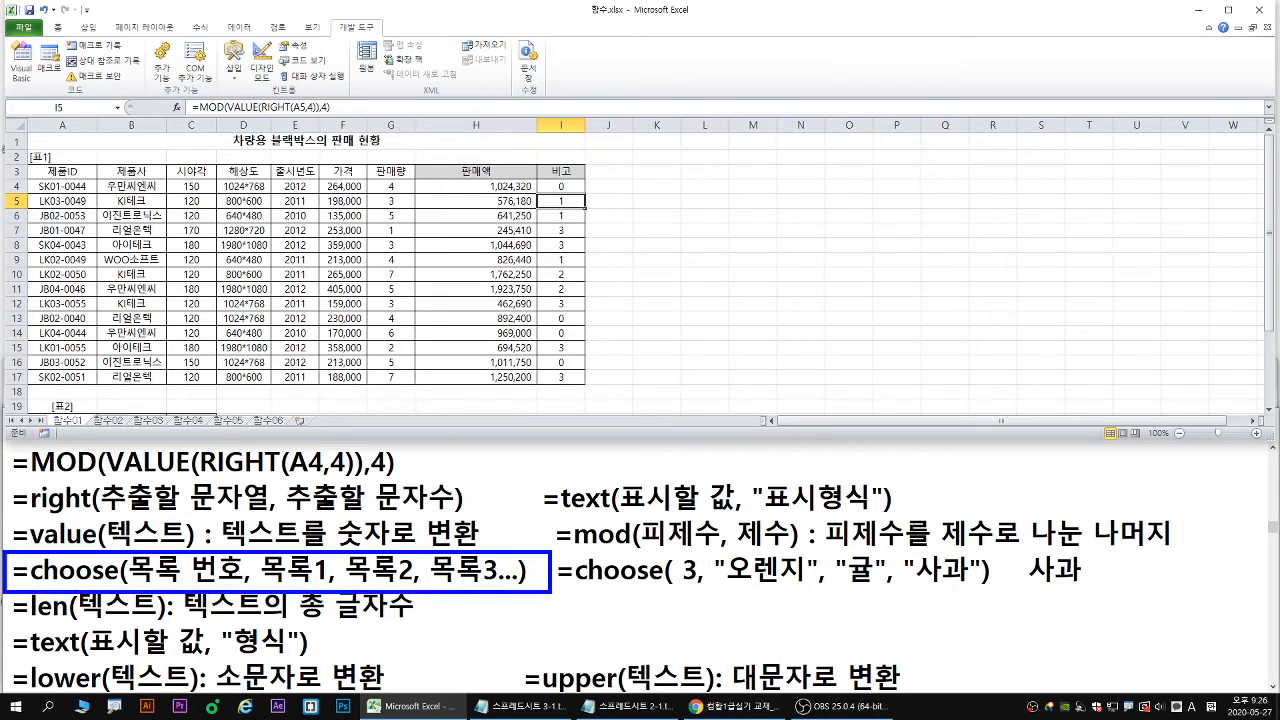
left_click_drag(737, 587, 978, 586)
mouse_move(686, 588)
left_mouse_down()
mouse_move(696, 584)
mouse_move(688, 594)
left_mouse_up()
left_click_drag(956, 537, 945, 562)
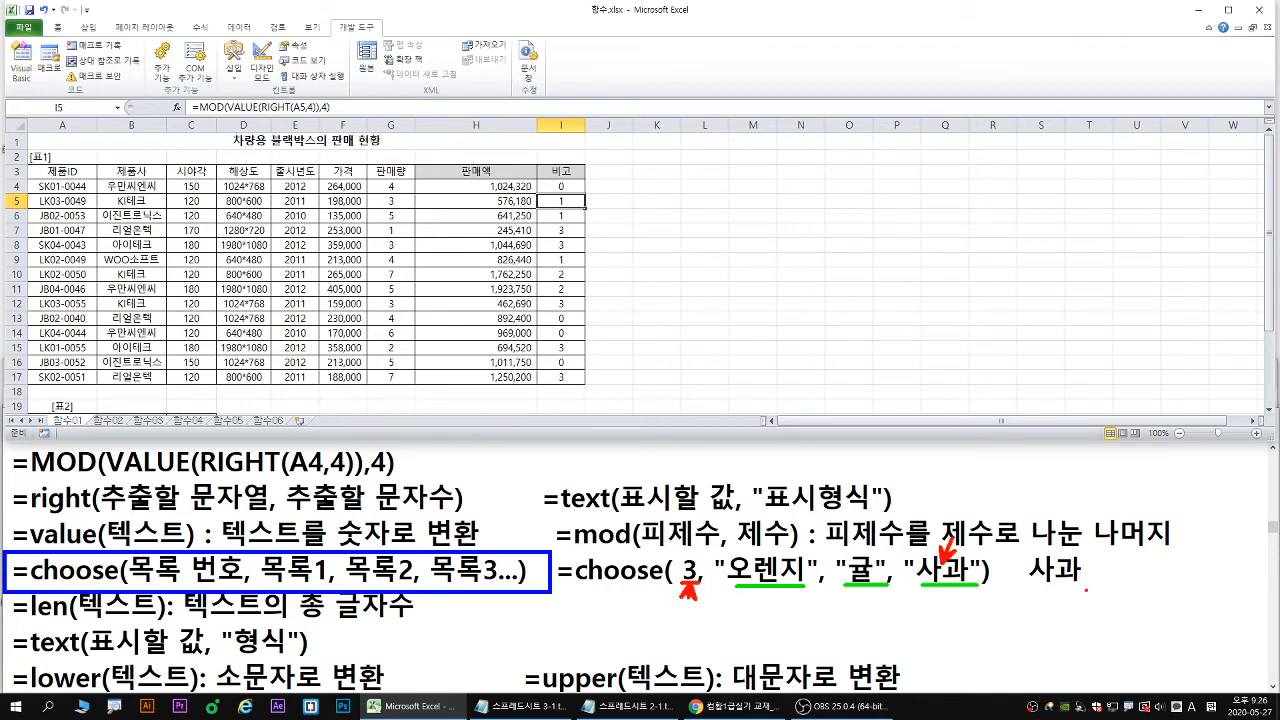
mouse_move(1080, 588)
left_mouse_down()
mouse_move(1006, 578)
mouse_move(1080, 552)
mouse_move(1088, 578)
left_mouse_up()
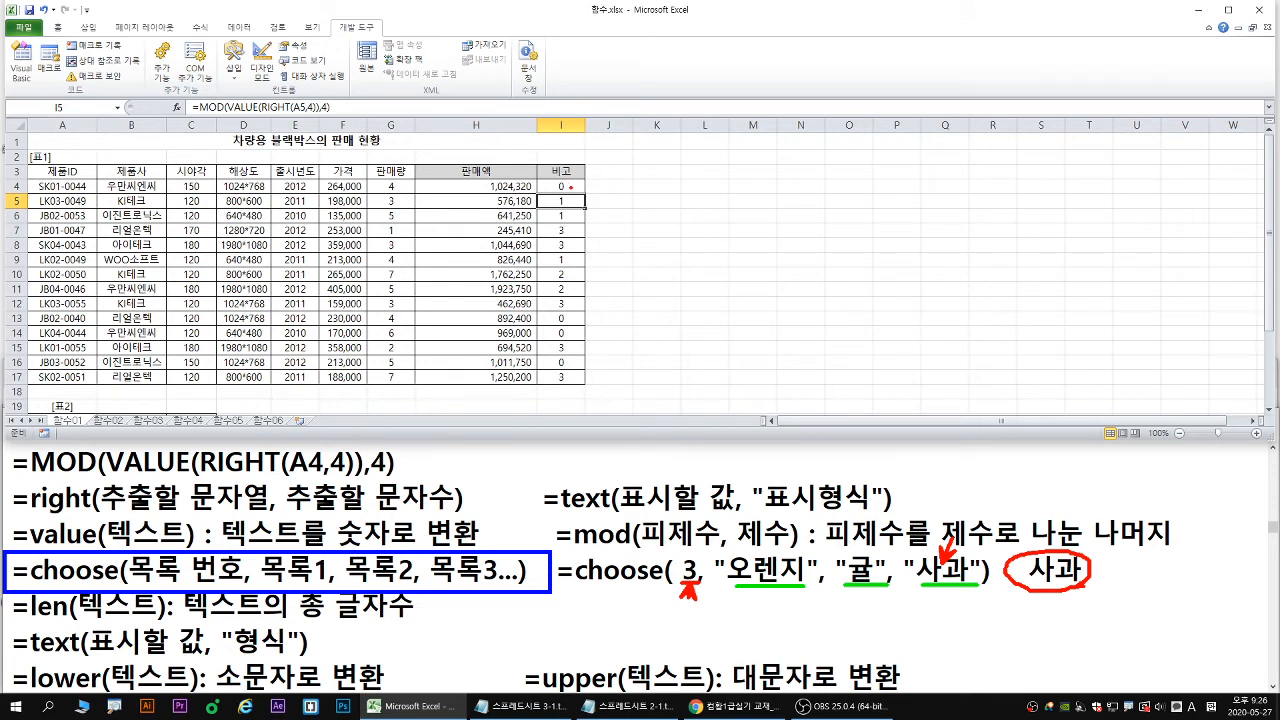
key("Escape")
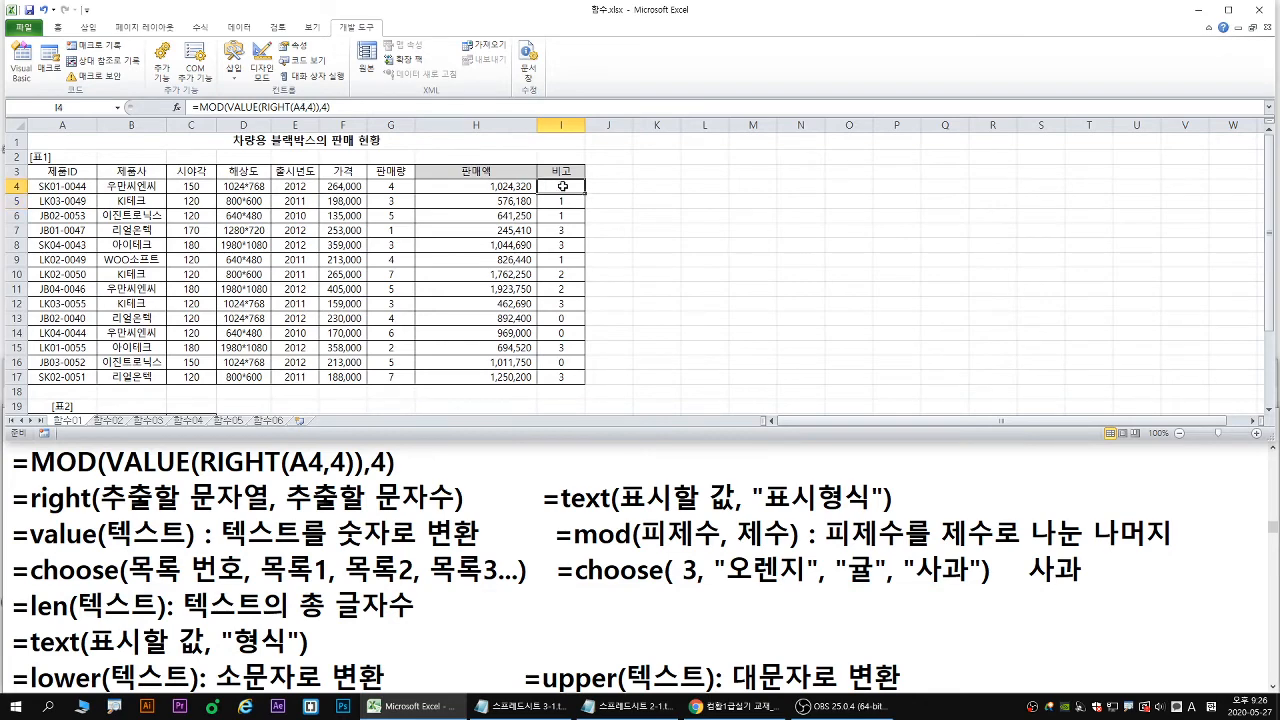
Select MOD(VALUE(RIGHT(A4,4)),4) in I4's formula, annotate it with a red underline arrow and "ctrl + X", and clear the annotations.
double_click(557, 188)
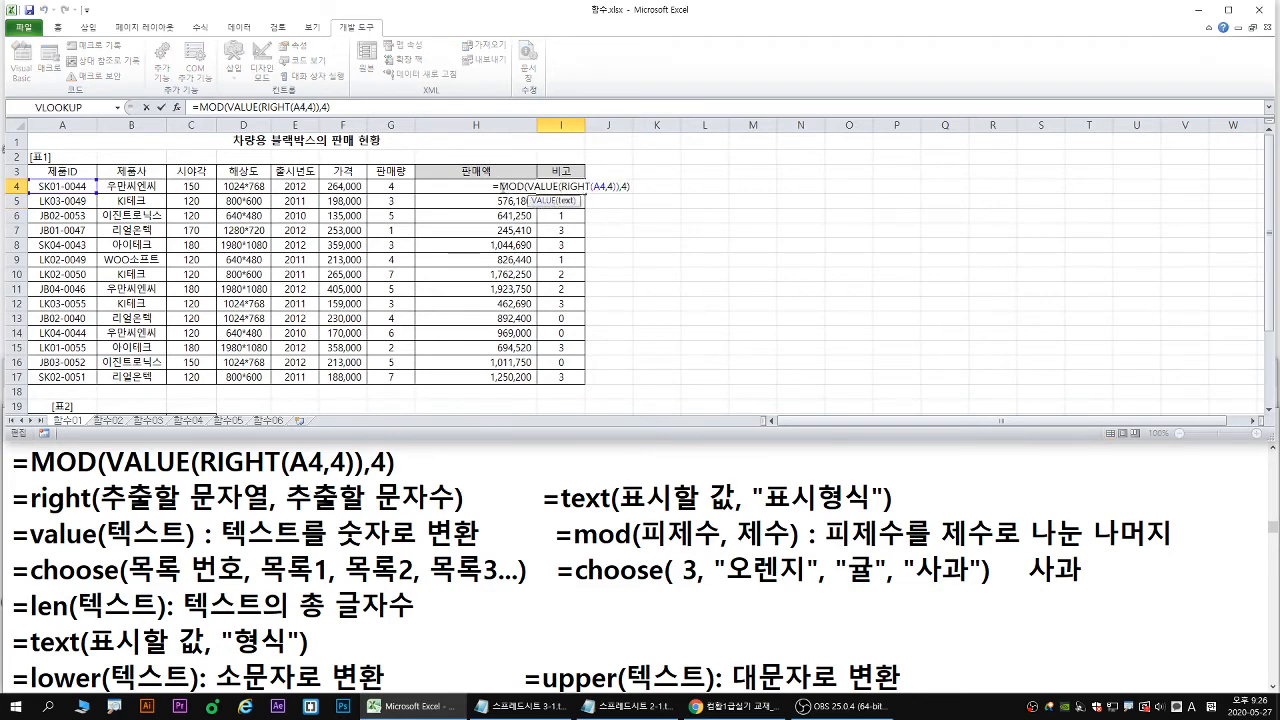
left_click_drag(500, 187, 631, 187)
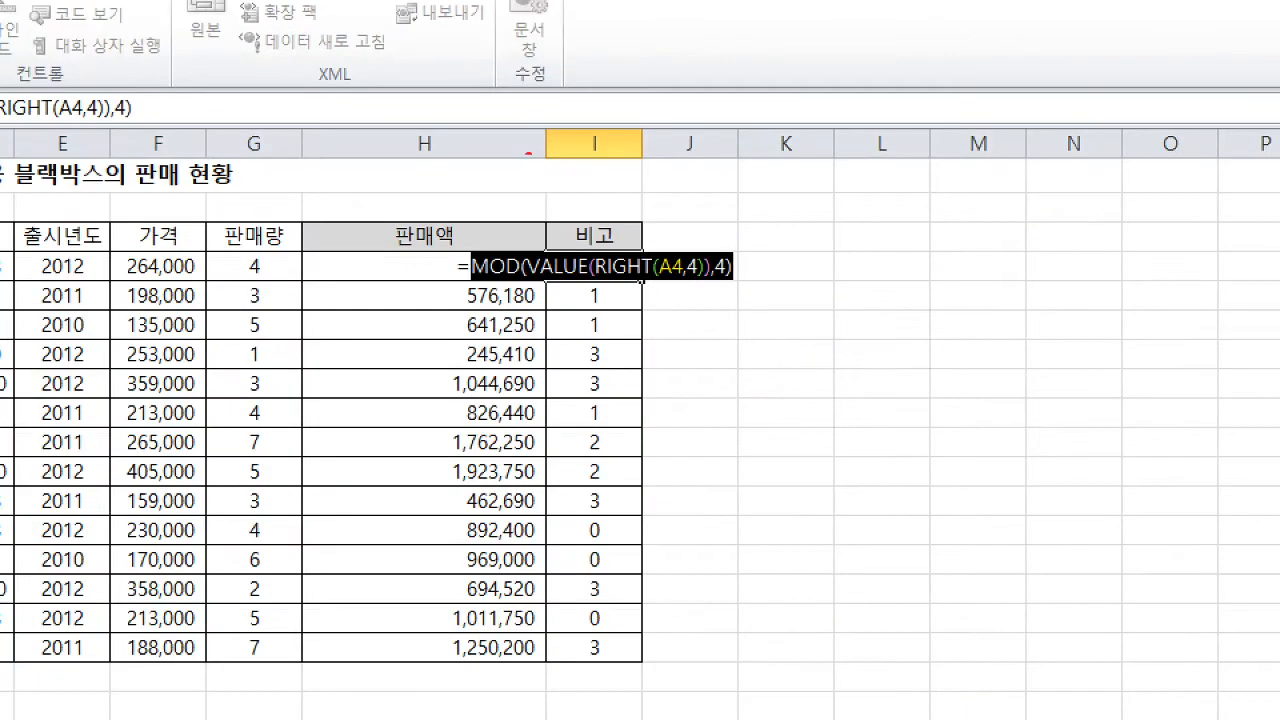
mouse_move(474, 290)
left_mouse_down()
mouse_move(741, 290)
mouse_move(726, 302)
left_mouse_up()
type("t")
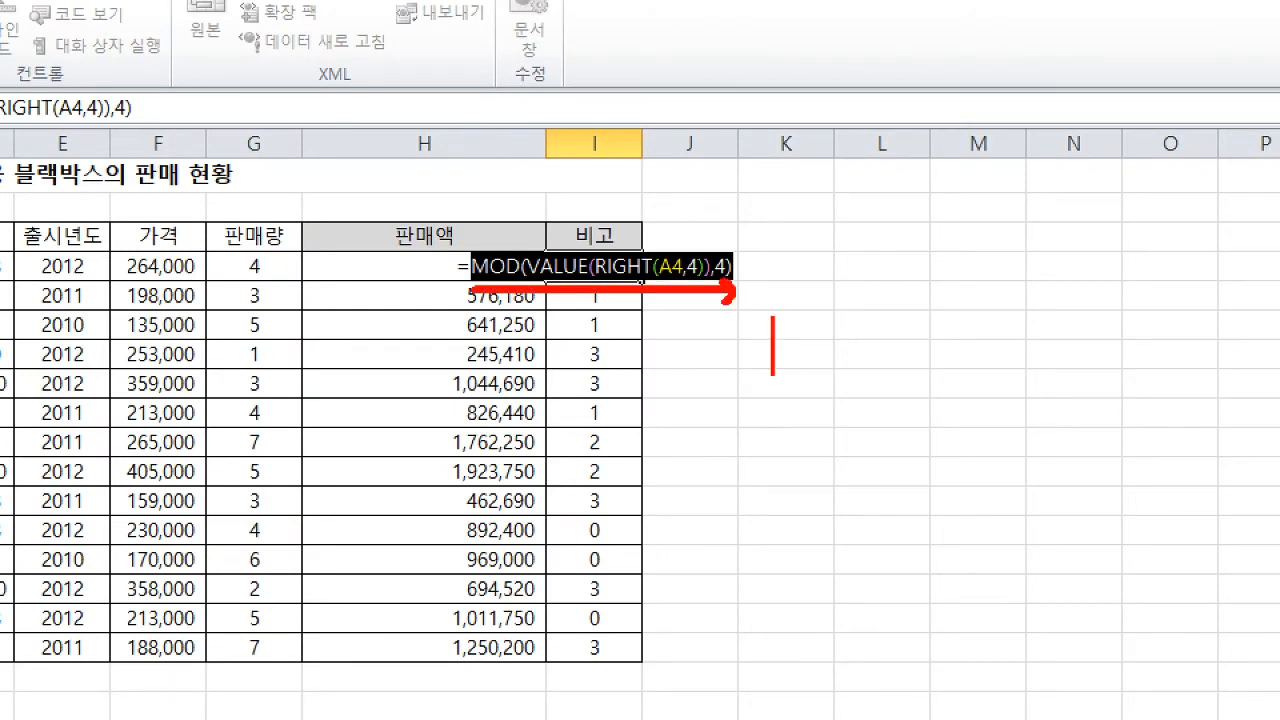
type("Ctrl + X")
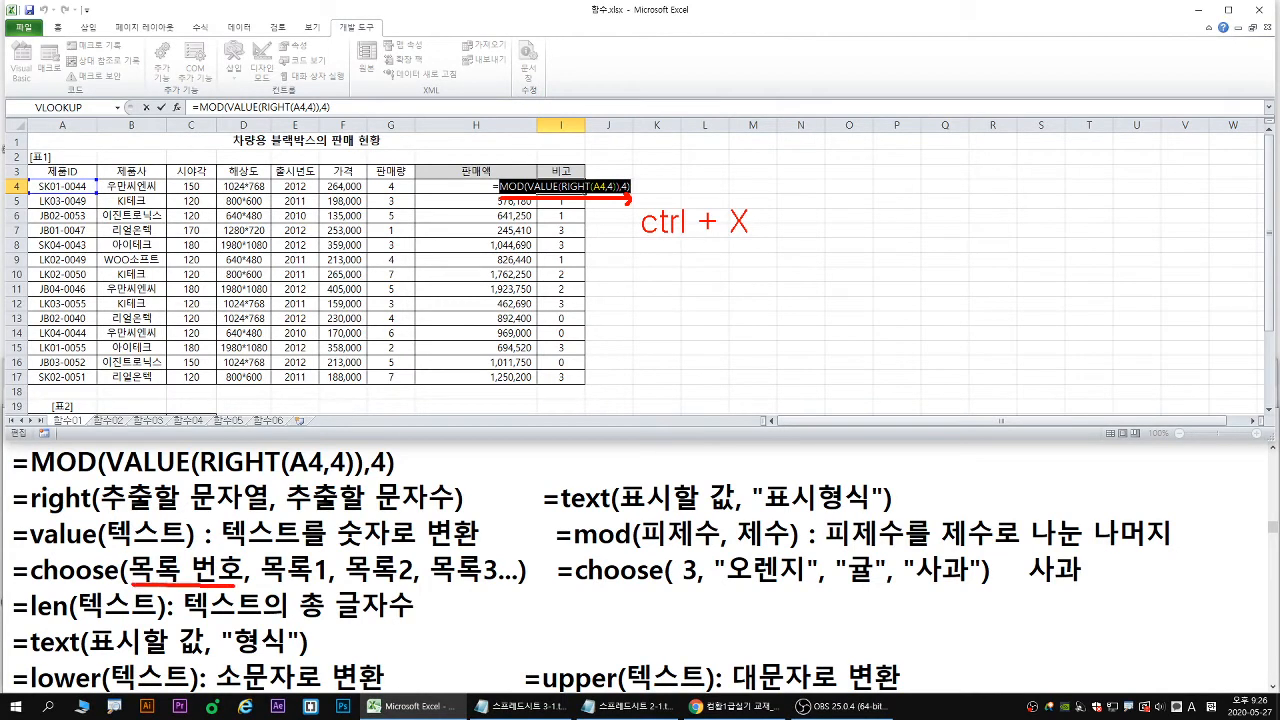
key("Escape")
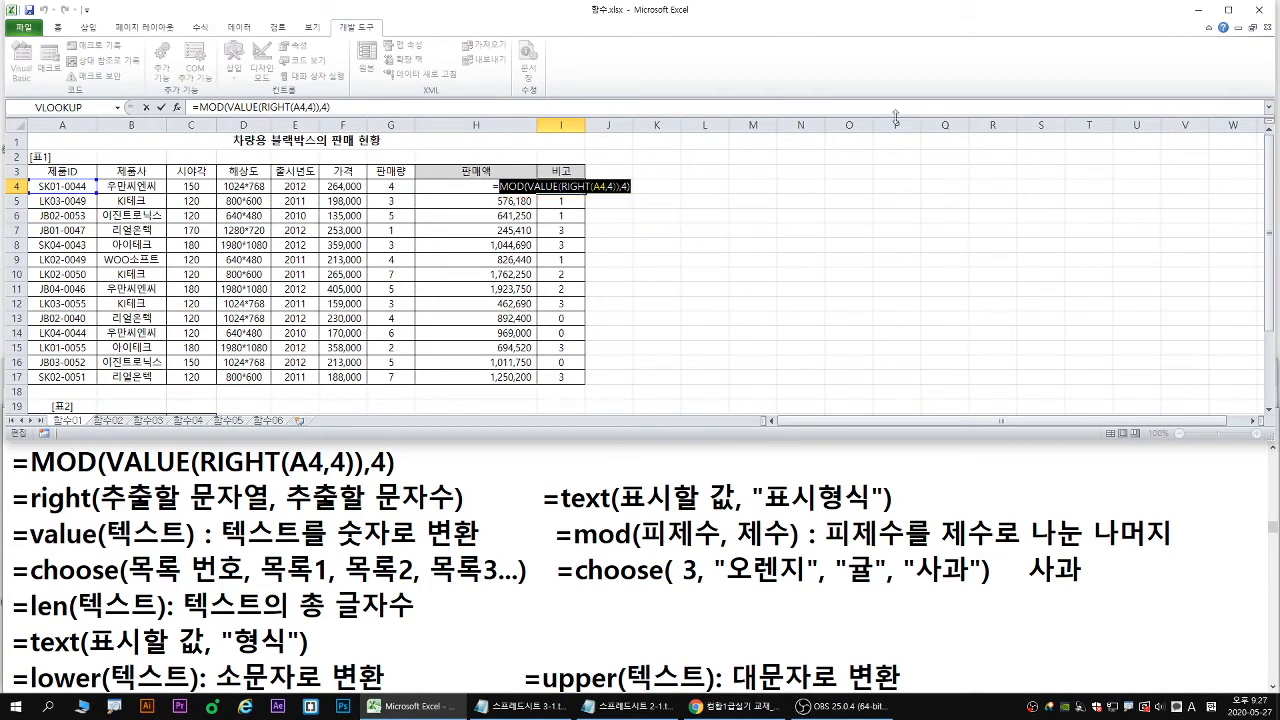
Cut the MOD expression from I4, enter the CHOOSE function in its place, and open its function arguments.
right_click(607, 182)
left_click(632, 200)
type("choose")
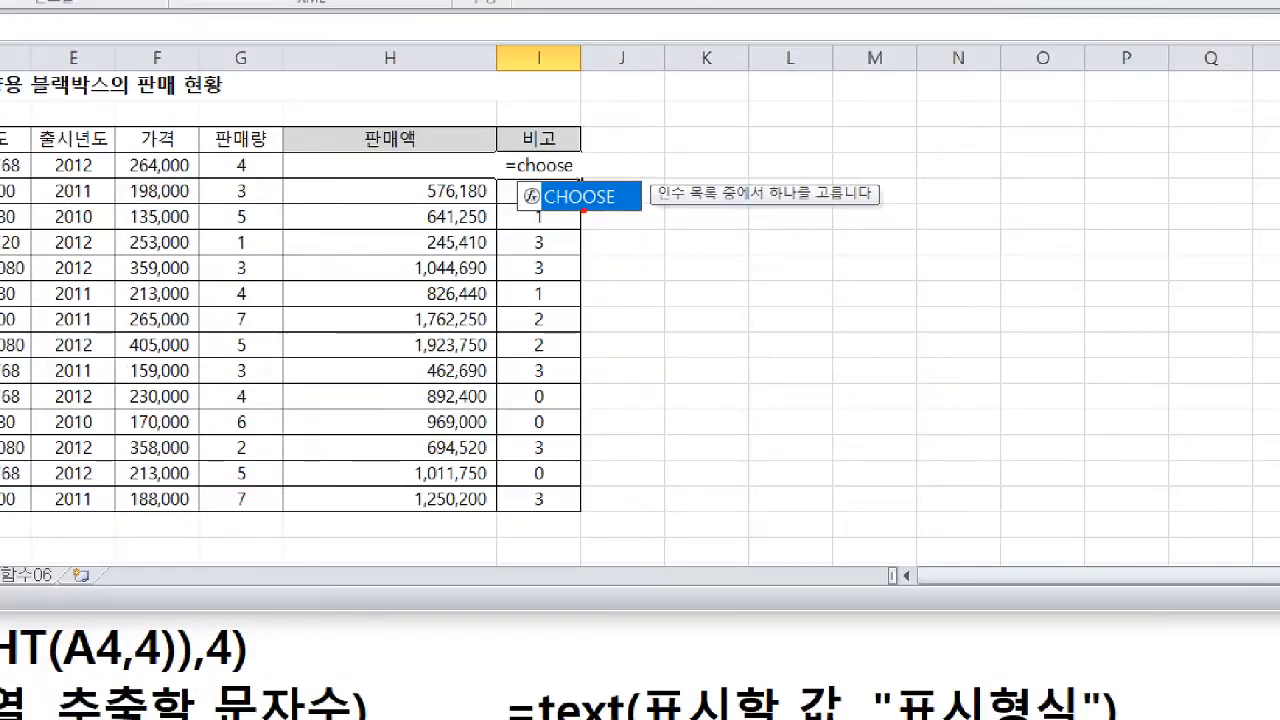
mouse_move(566, 212)
left_mouse_down()
mouse_move(595, 232)
mouse_move(628, 220)
left_mouse_up()
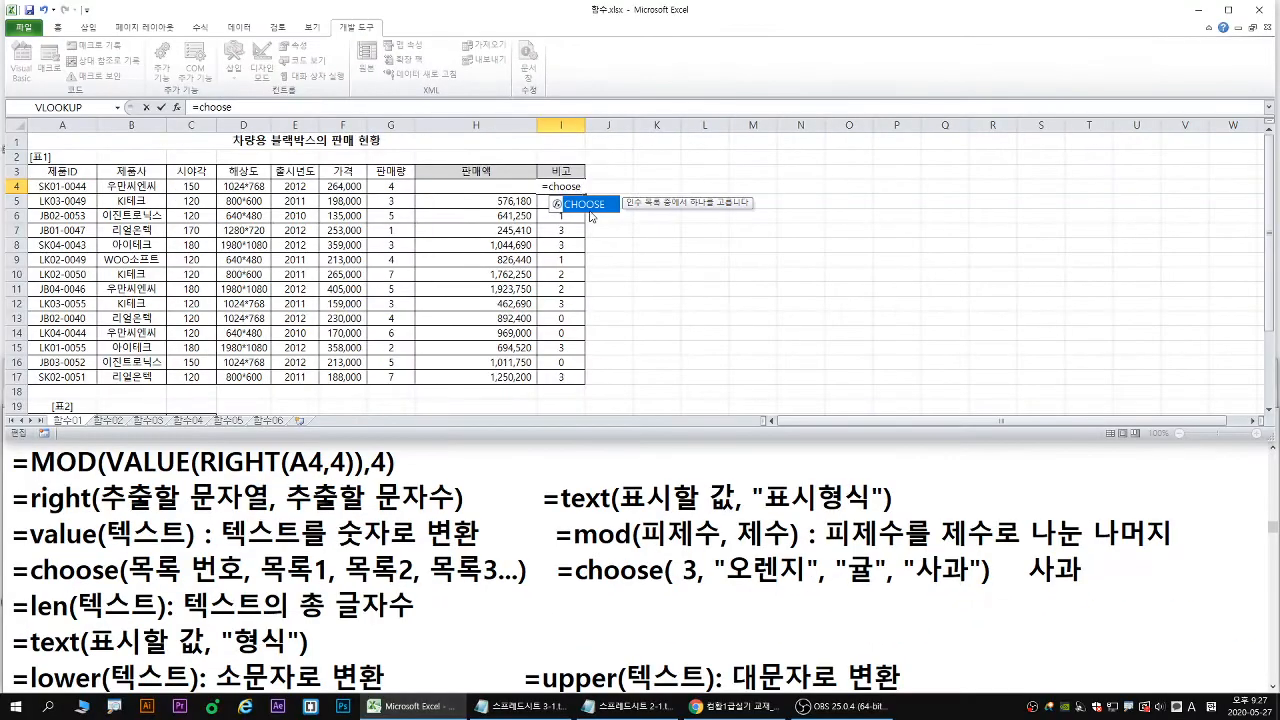
key("Tab")
left_click(178, 107)
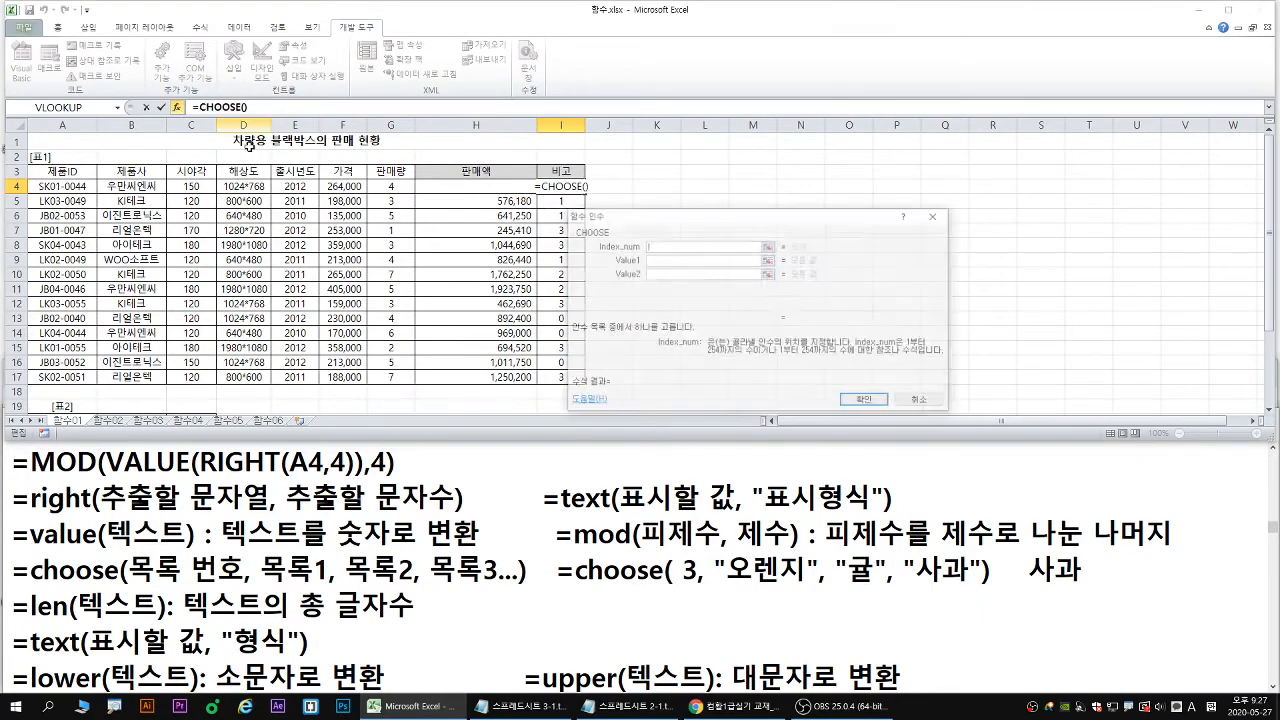
Set the CHOOSE function's first value to 수동녹화 and its second value to 수시/충격감지.
left_click(674, 257)
left_click_drag(648, 258, 652, 268)
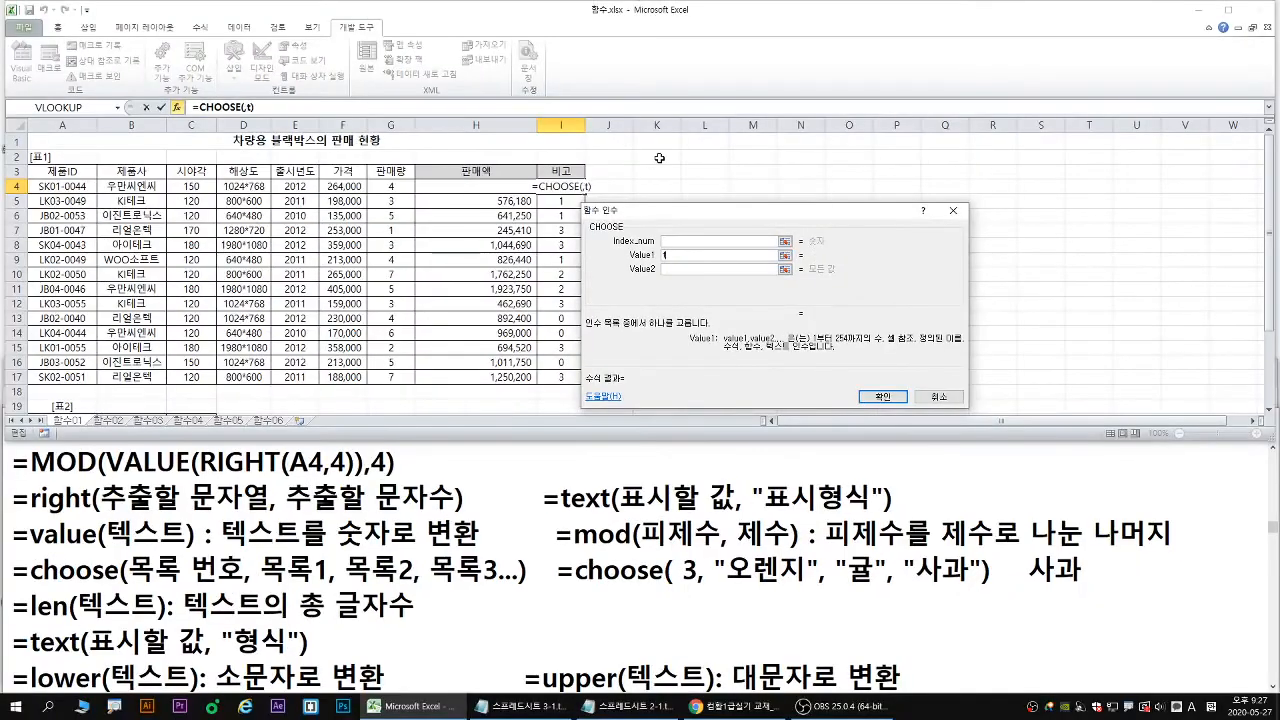
type("수동녹화")
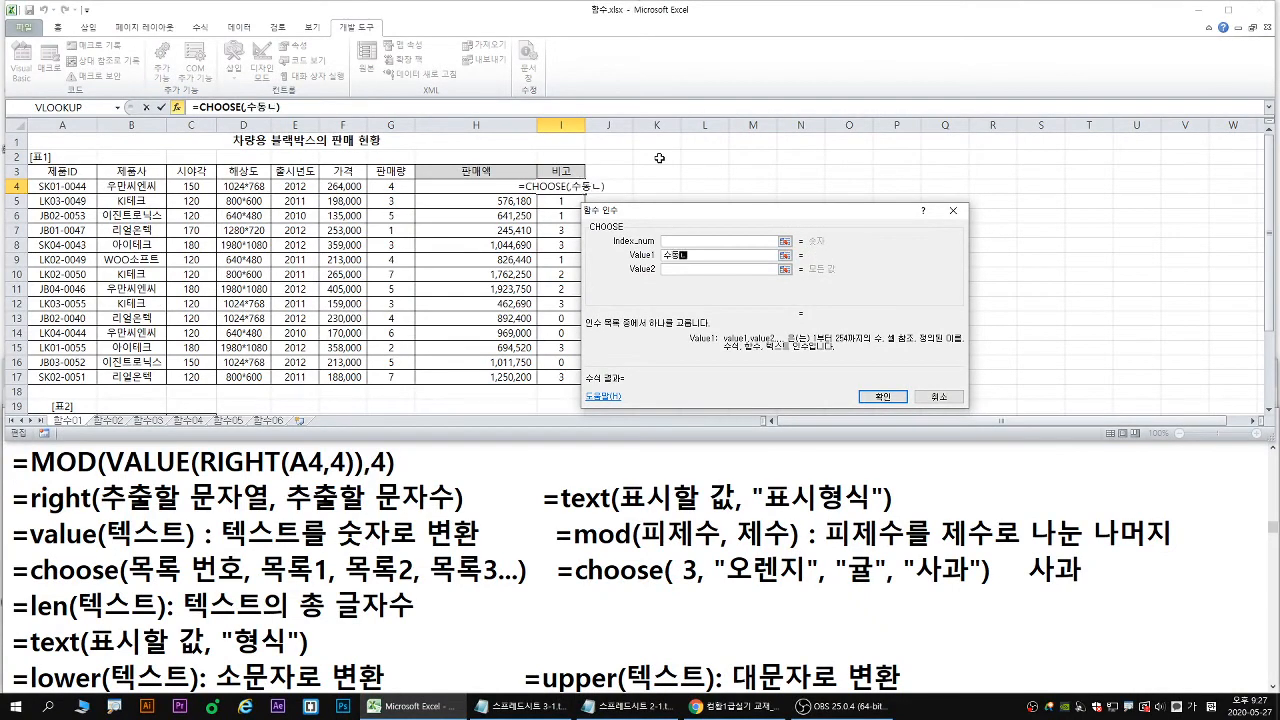
key("Tab")
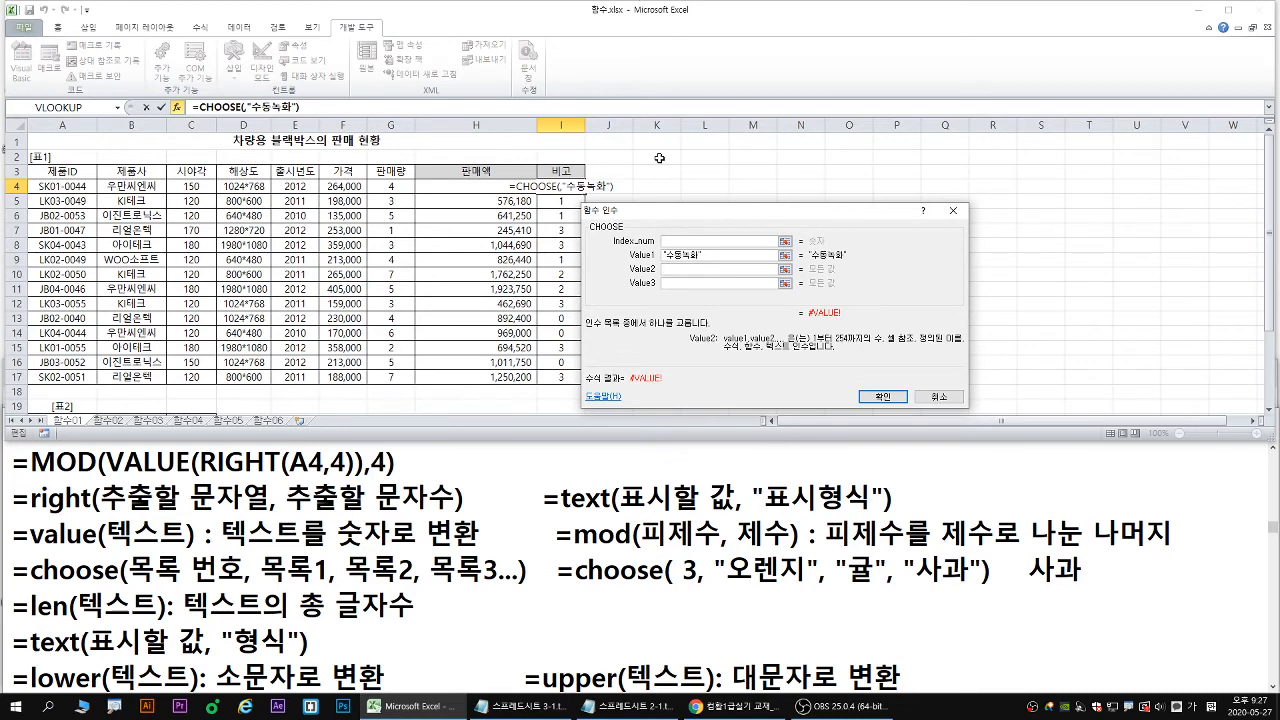
type("수시")
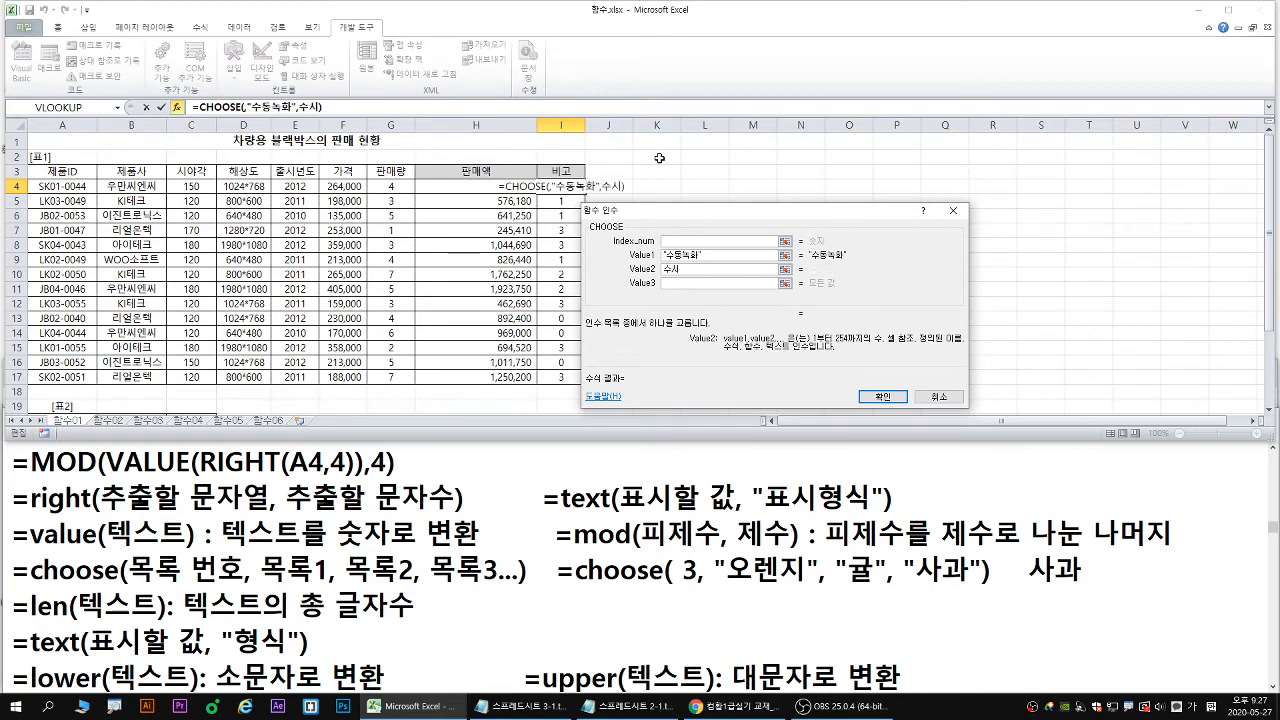
type("/충격감지")
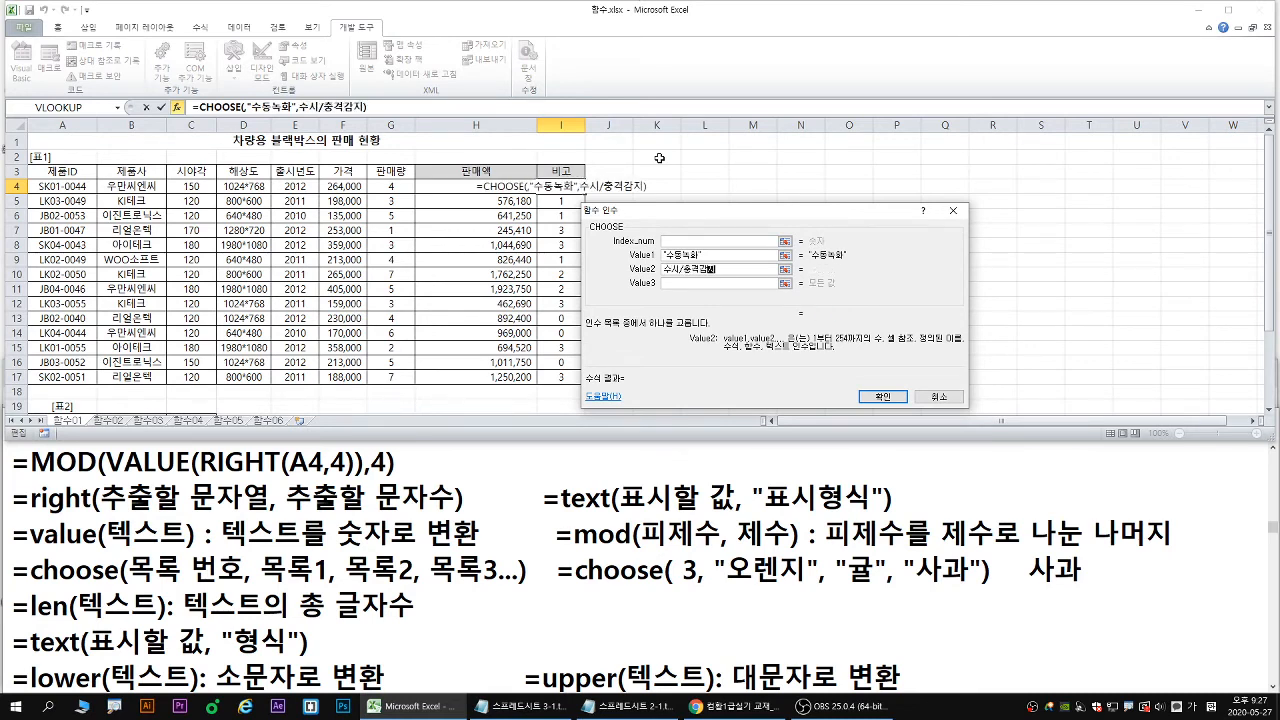
key("Tab")
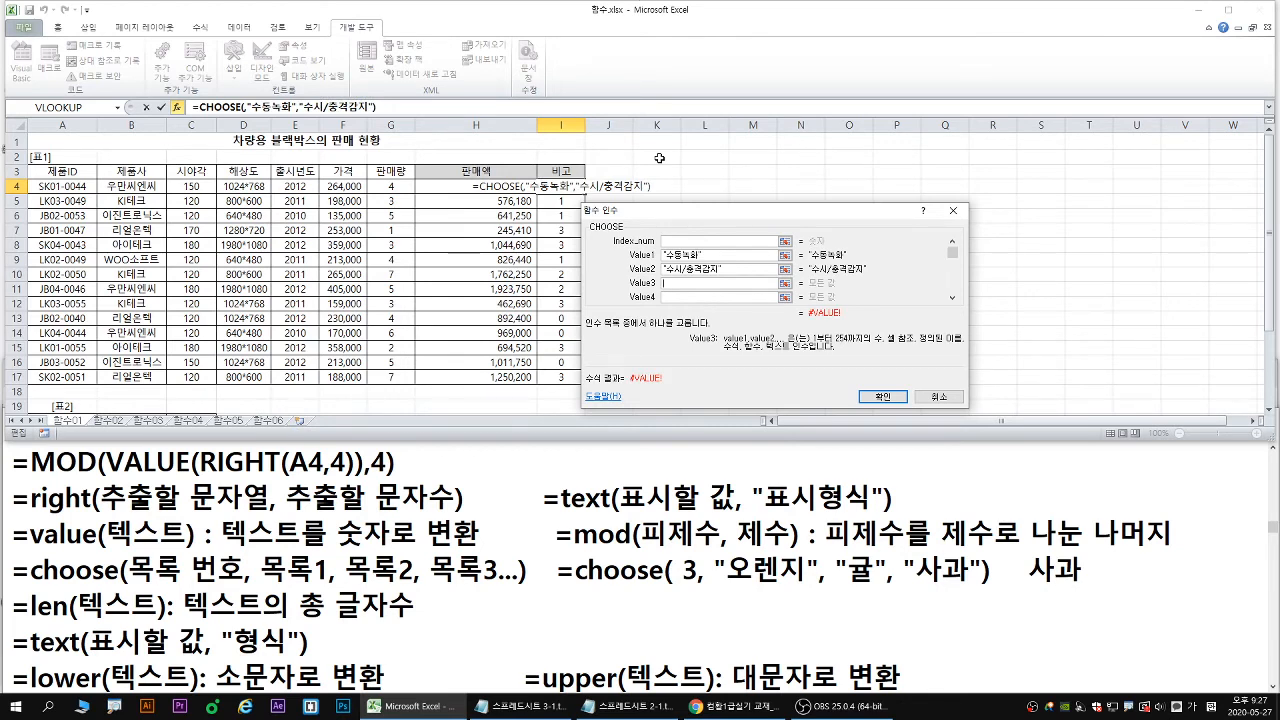
Set the CHOOSE function's third value to 충격감지 and its fourth value to 수시감지.
type("충거")
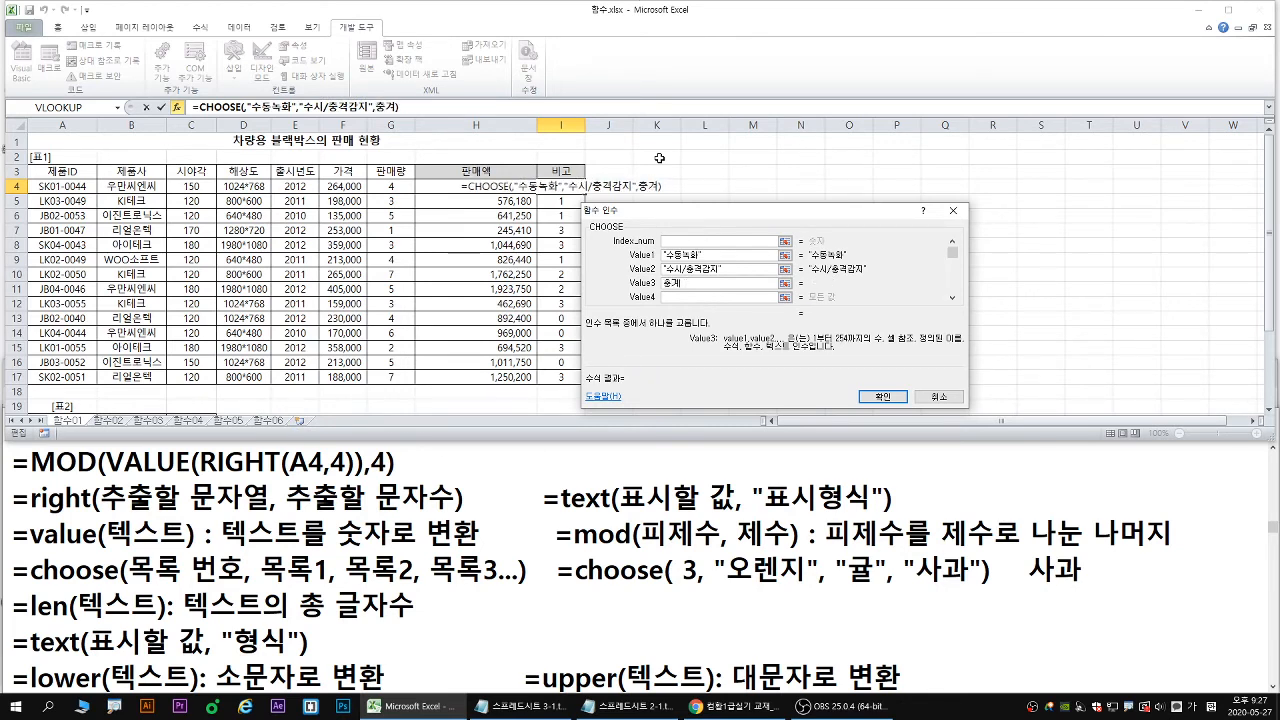
type("격감지")
key("Tab")
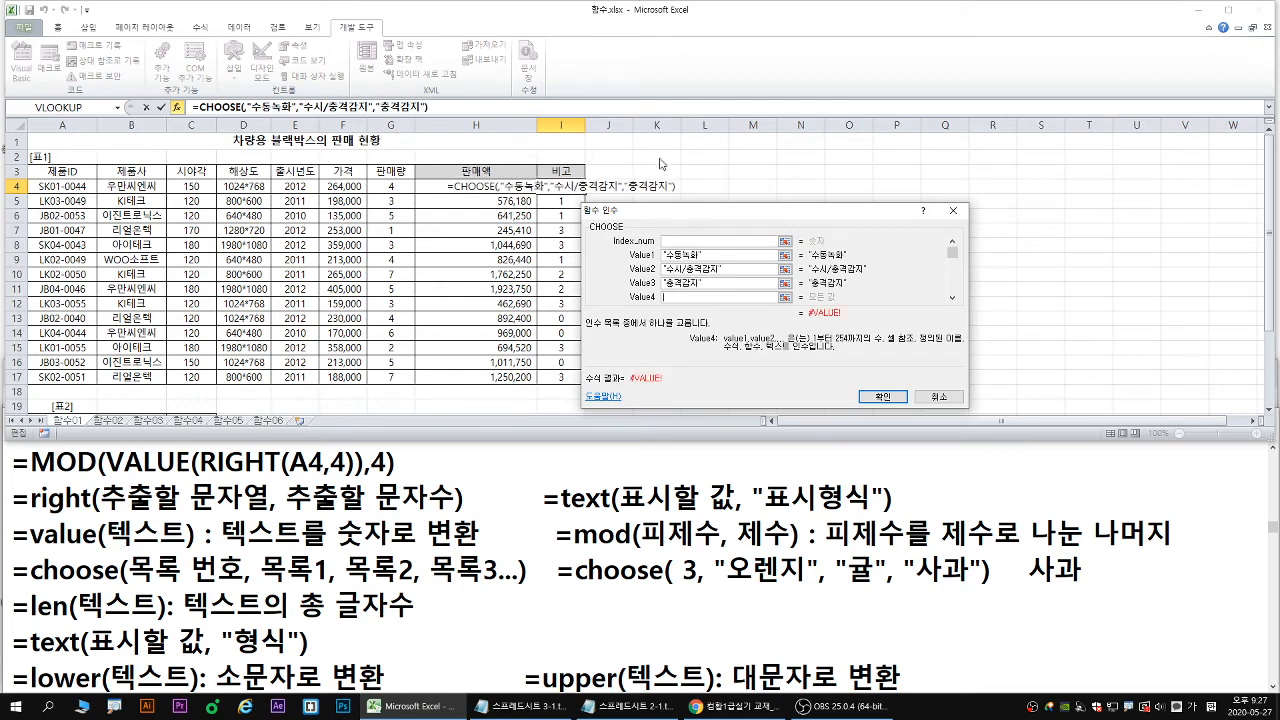
type("수시감지")
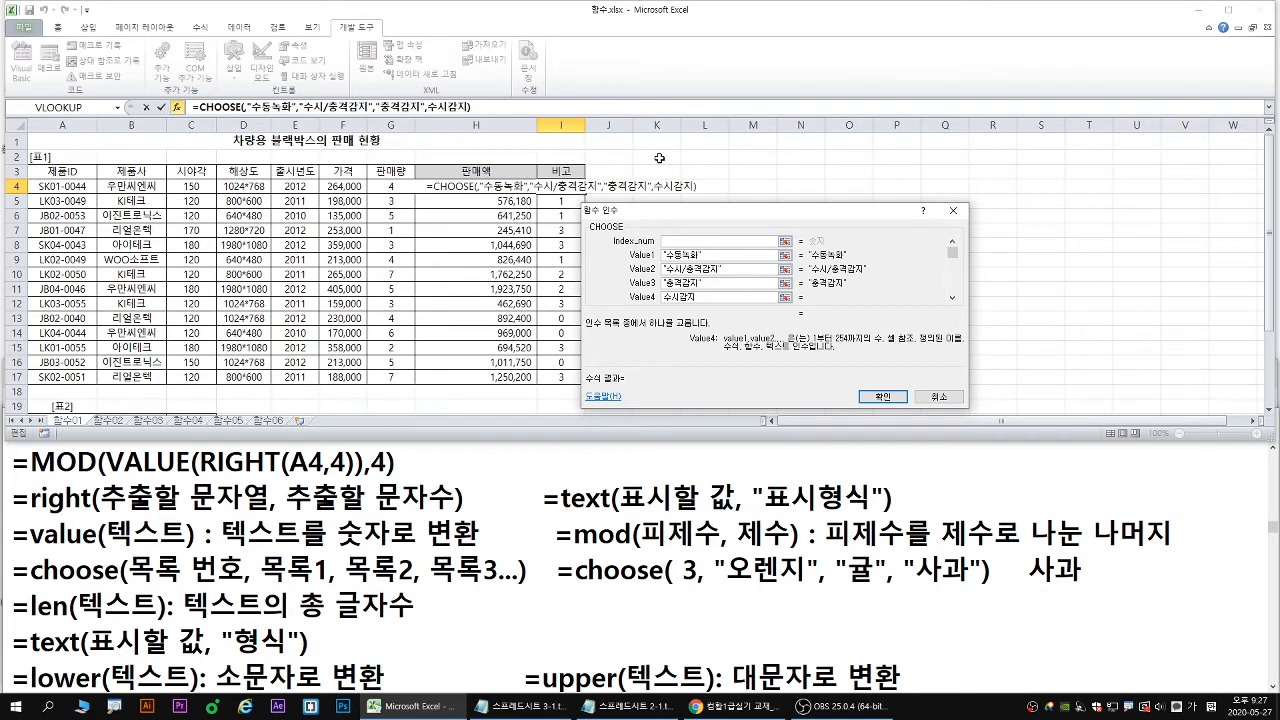
left_click(706, 241)
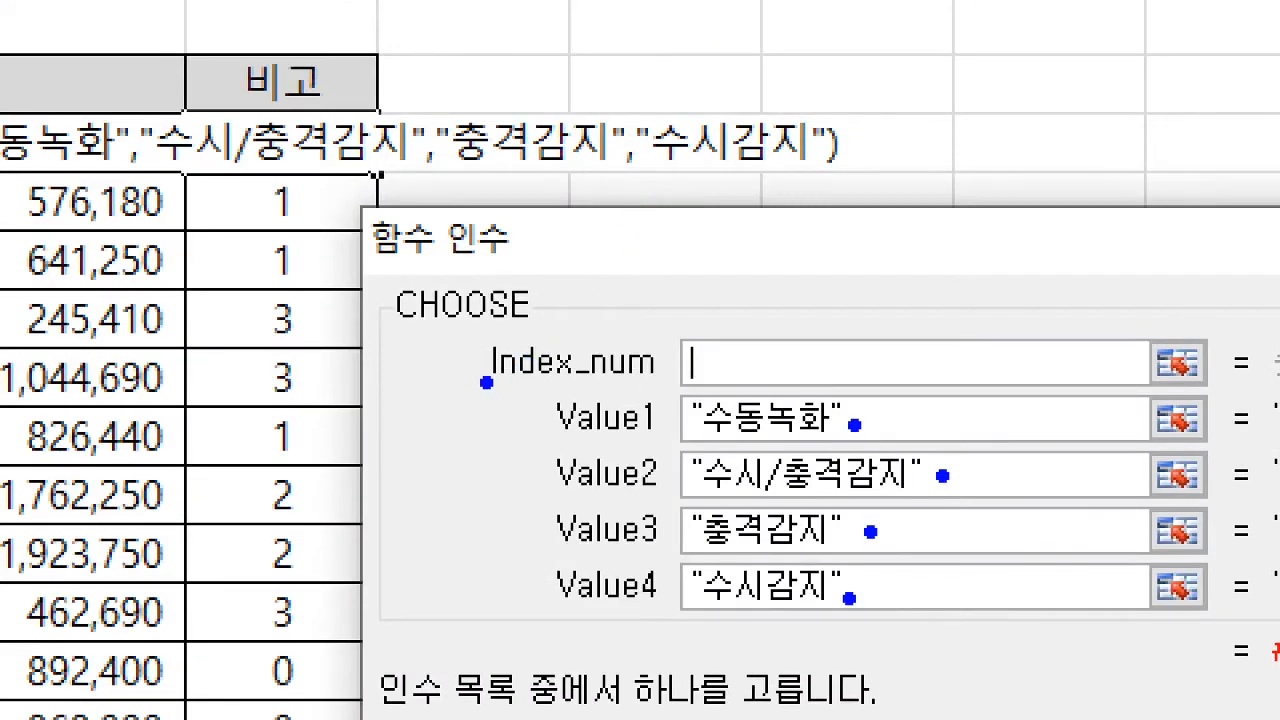
key("g")
key("r")
left_click_drag(712, 330, 712, 374)
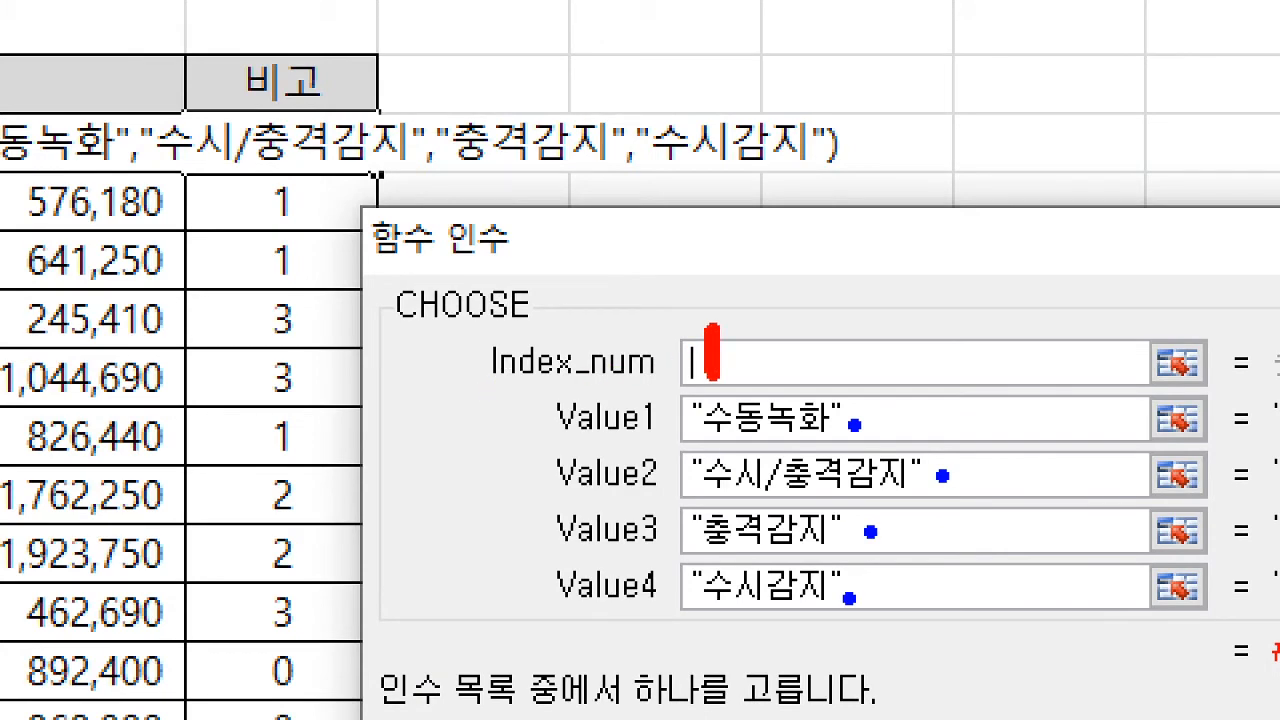
key("Escape")
Try 1, 2 and again 1 as the CHOOSE function's index number, and clear the argument again.
type("1")
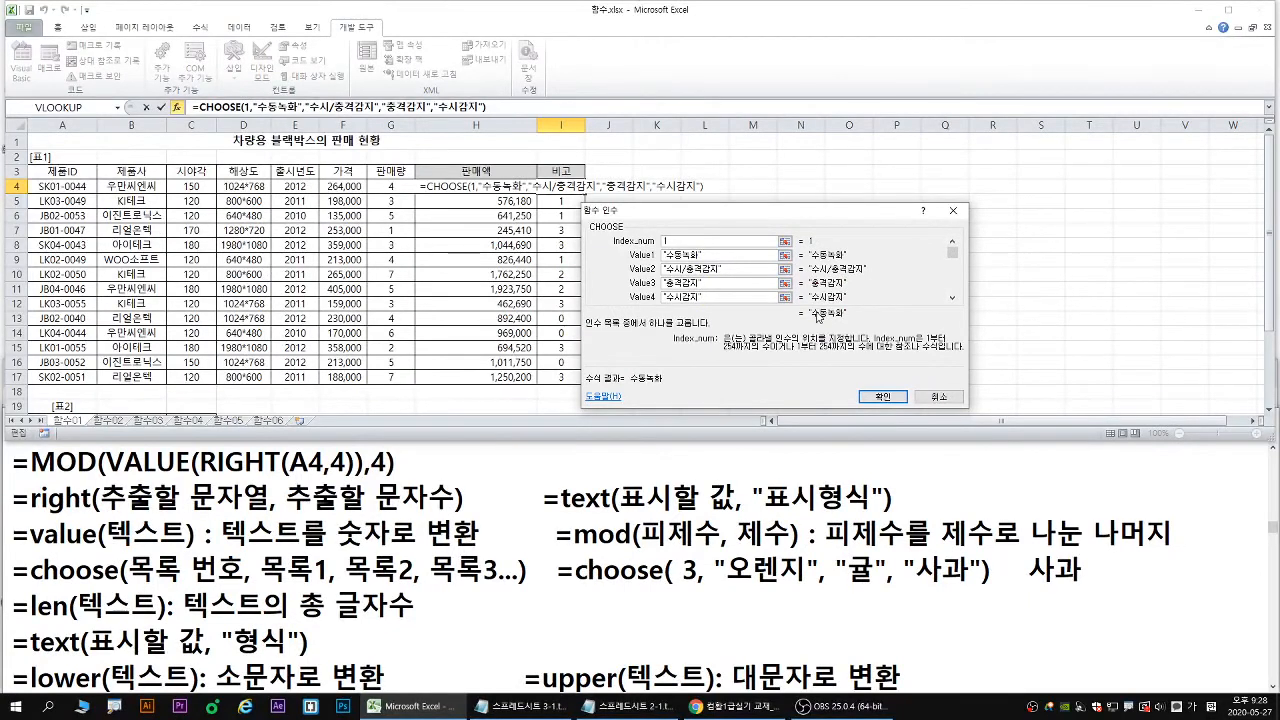
key("BackSpace")
type("2")
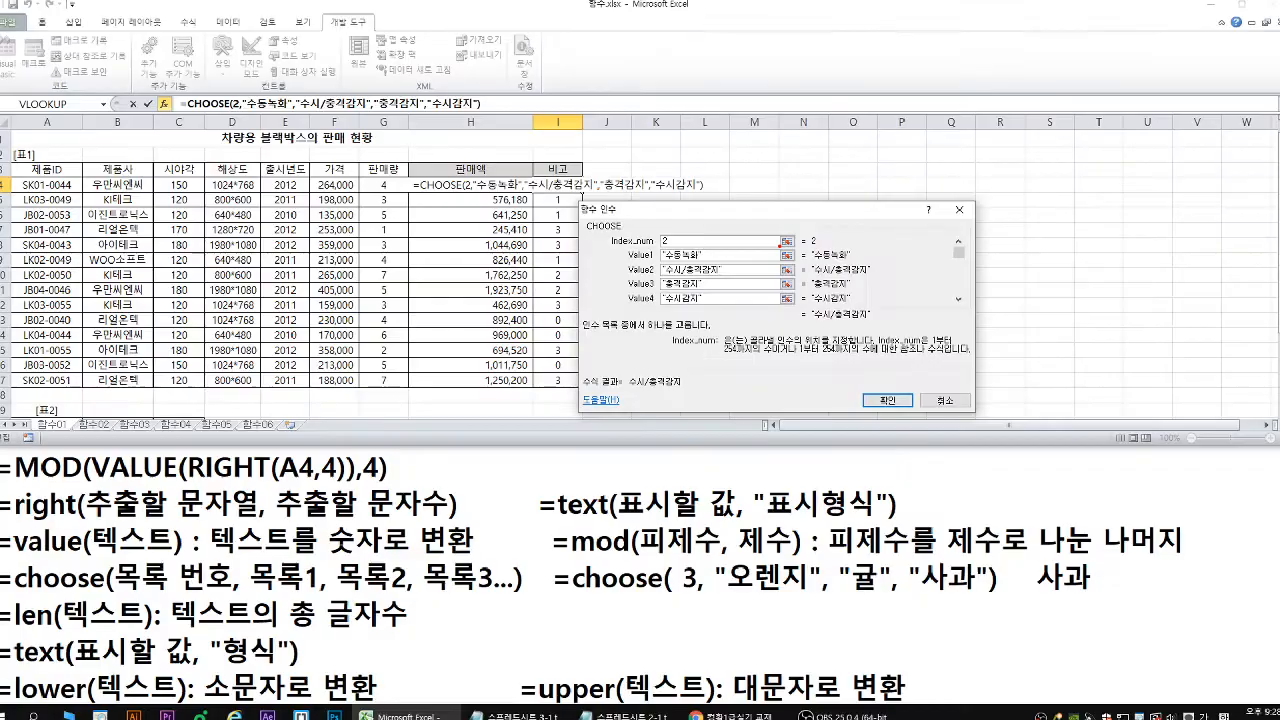
key("BackSpace")
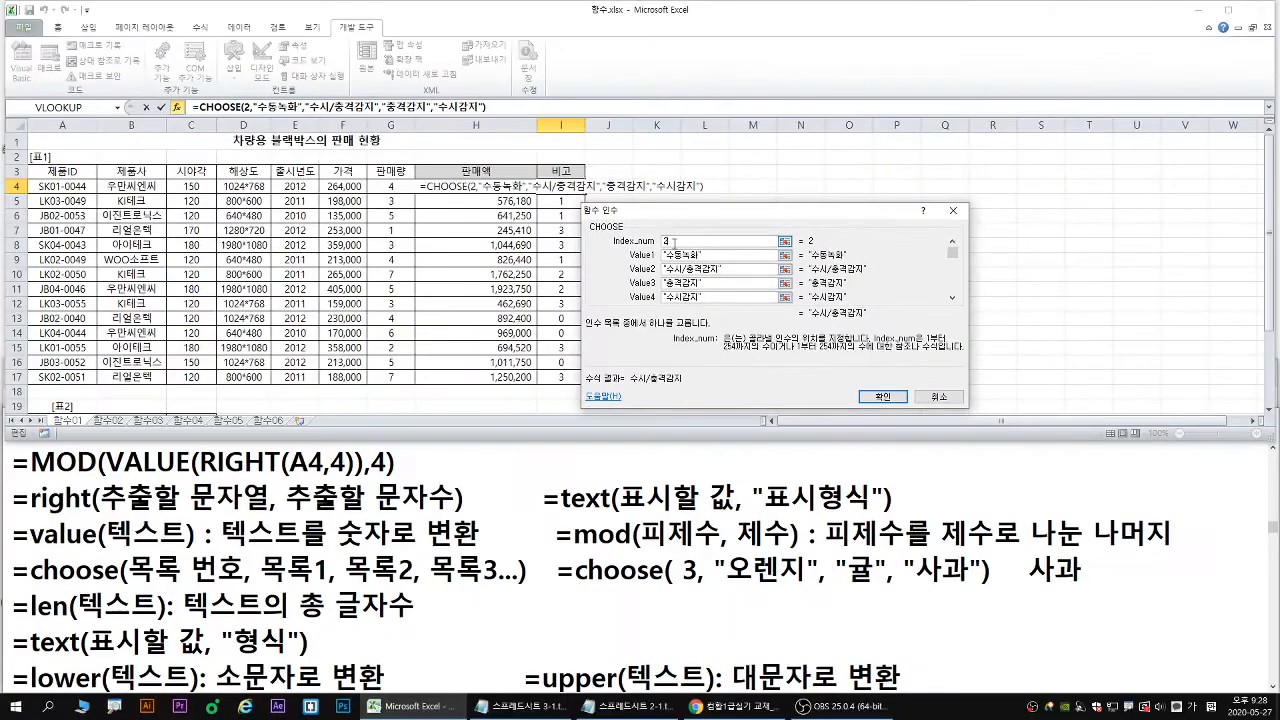
type("1")
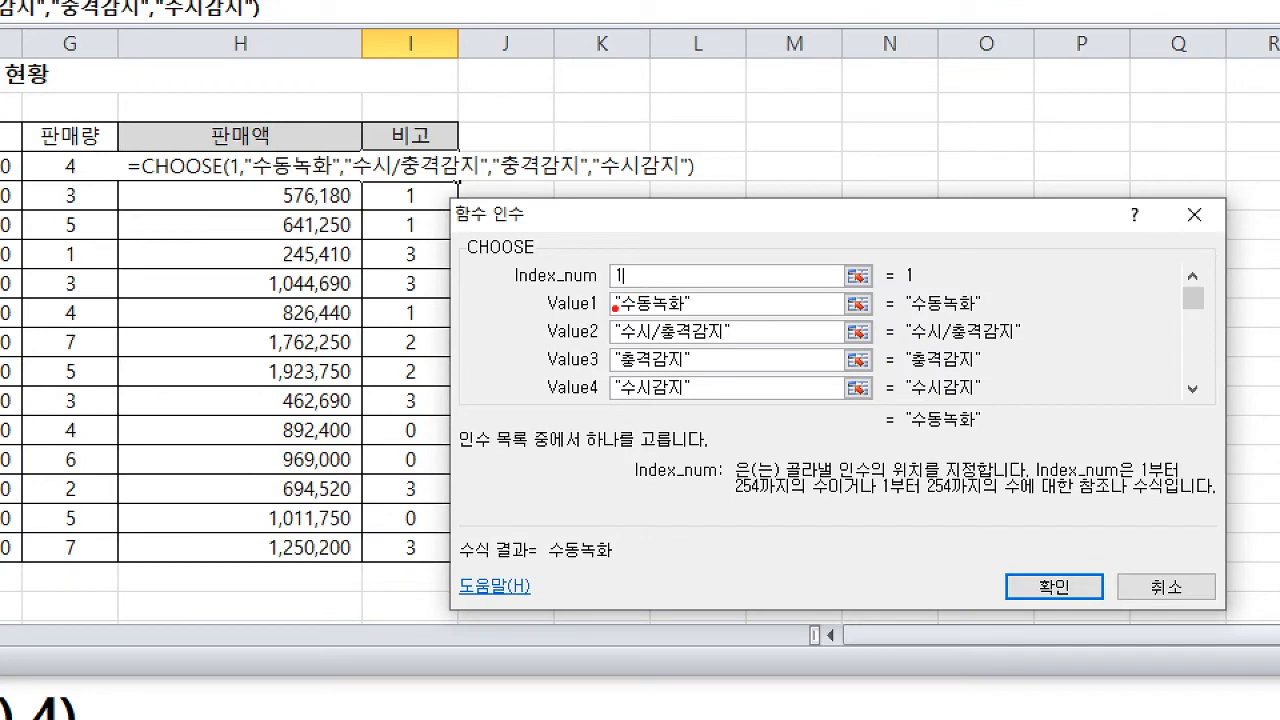
left_click(603, 306)
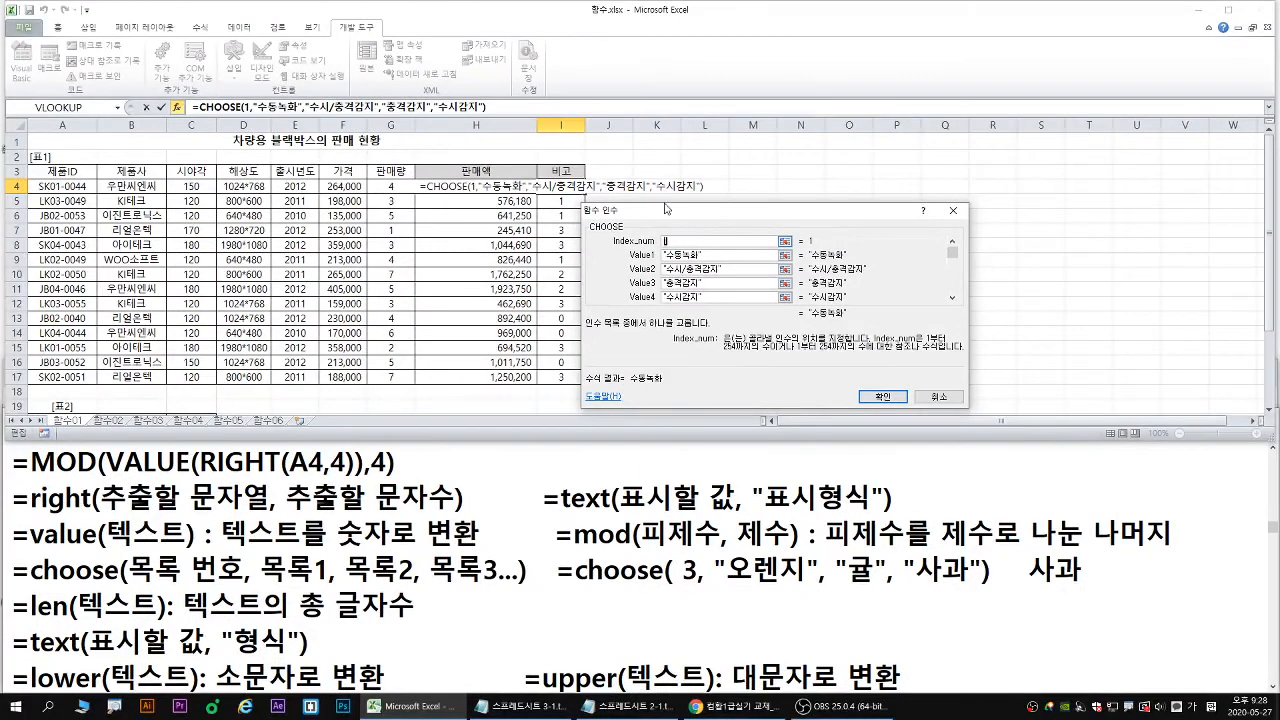
key("BackSpace")
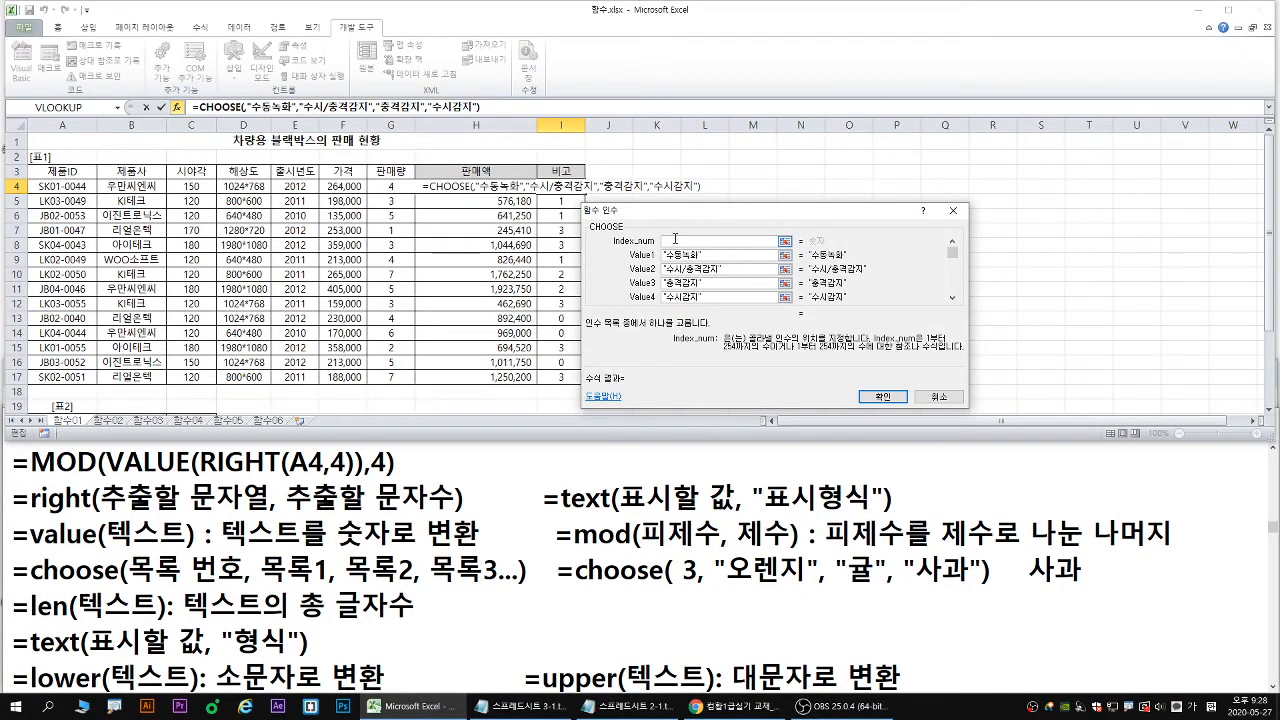
key("ctrl+1")
left_click_drag(667, 243, 703, 215, "ctrl+shift")
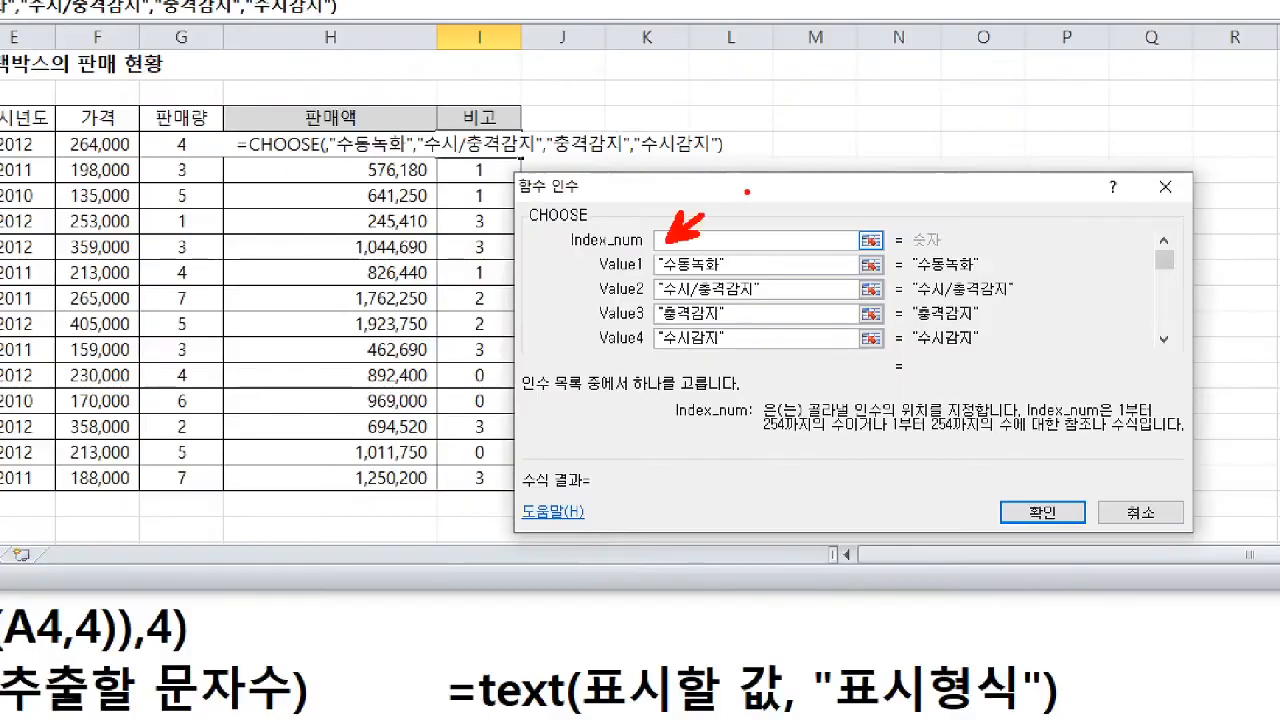
type("btctrl  ")
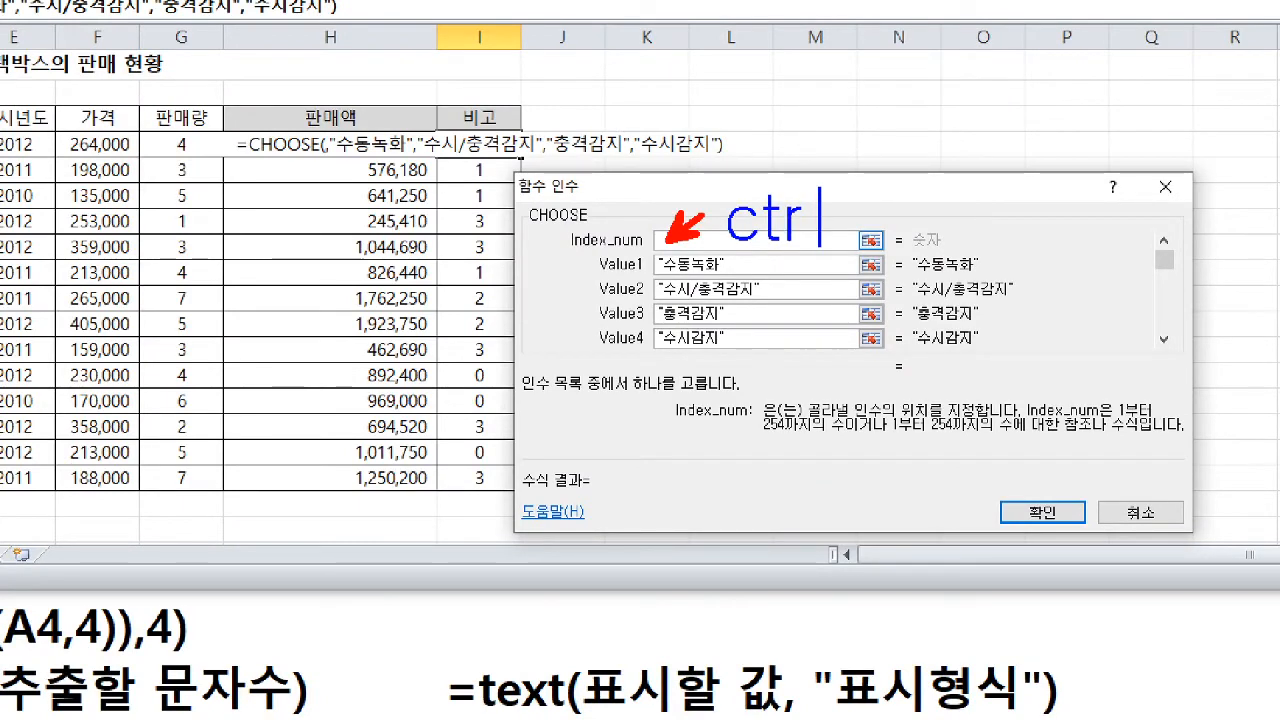
type("+ V")
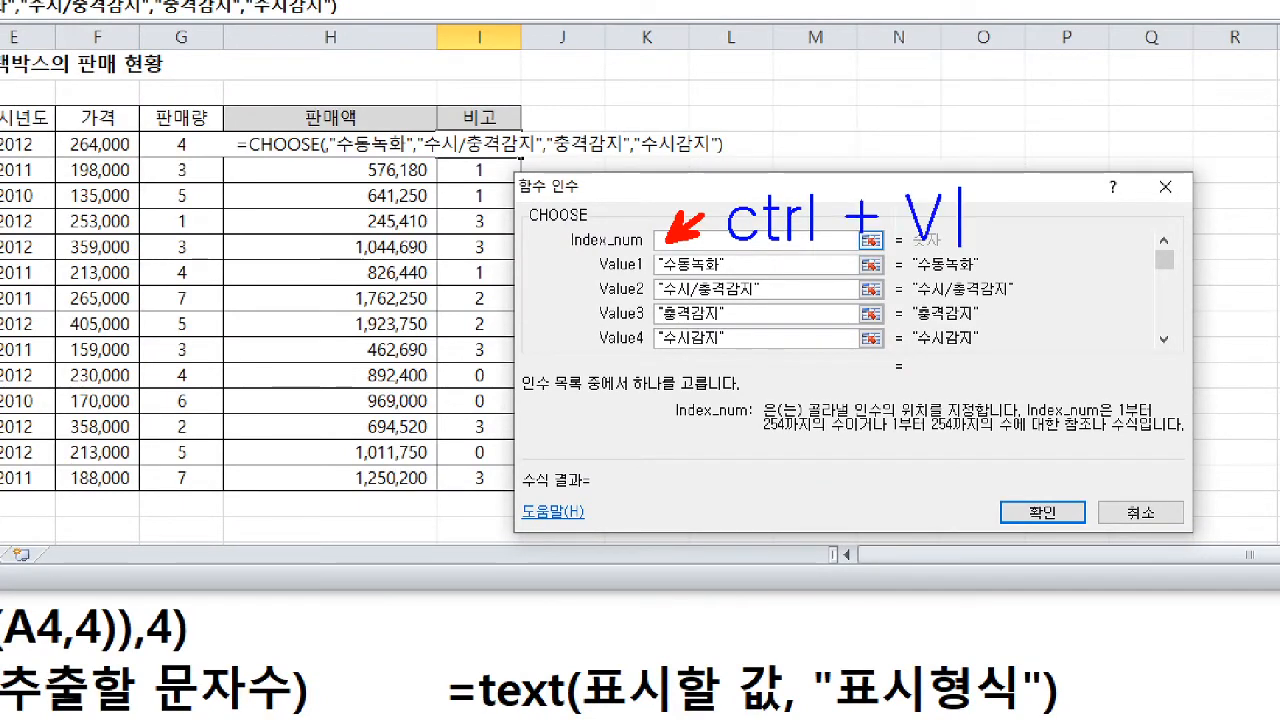
key("Escape")
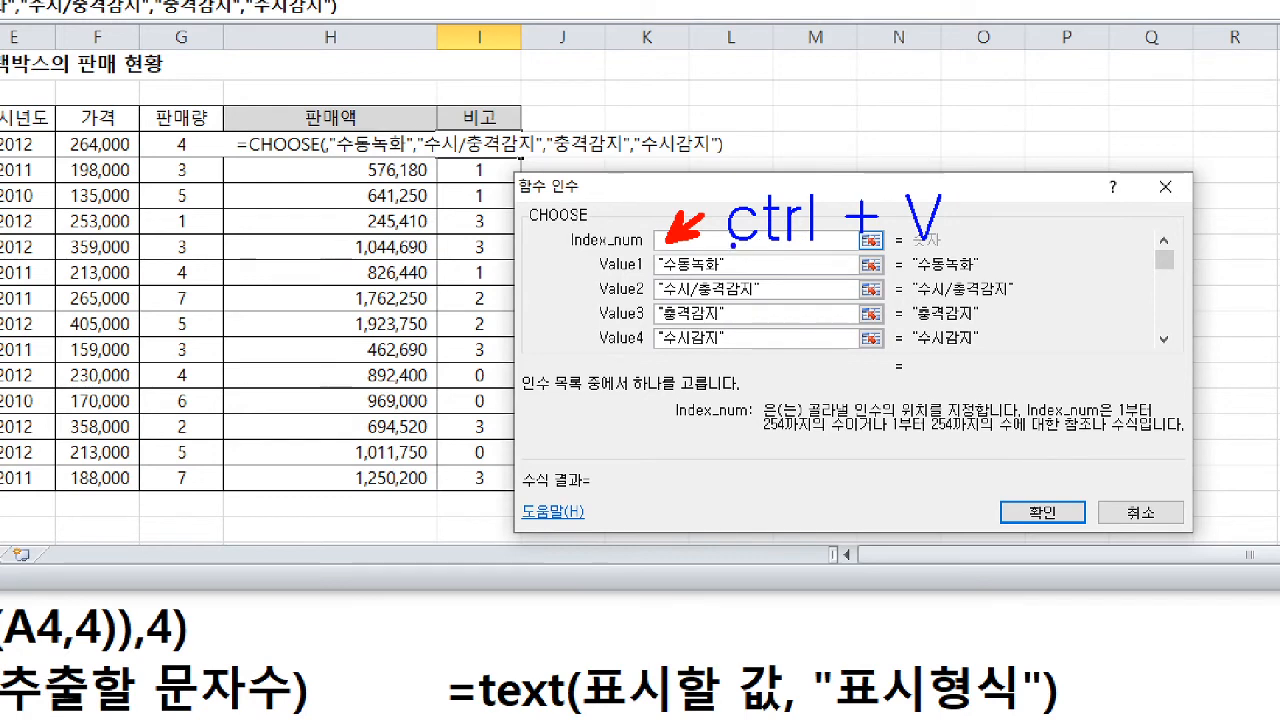
left_click_drag(726, 248, 932, 241)
key("Escape")
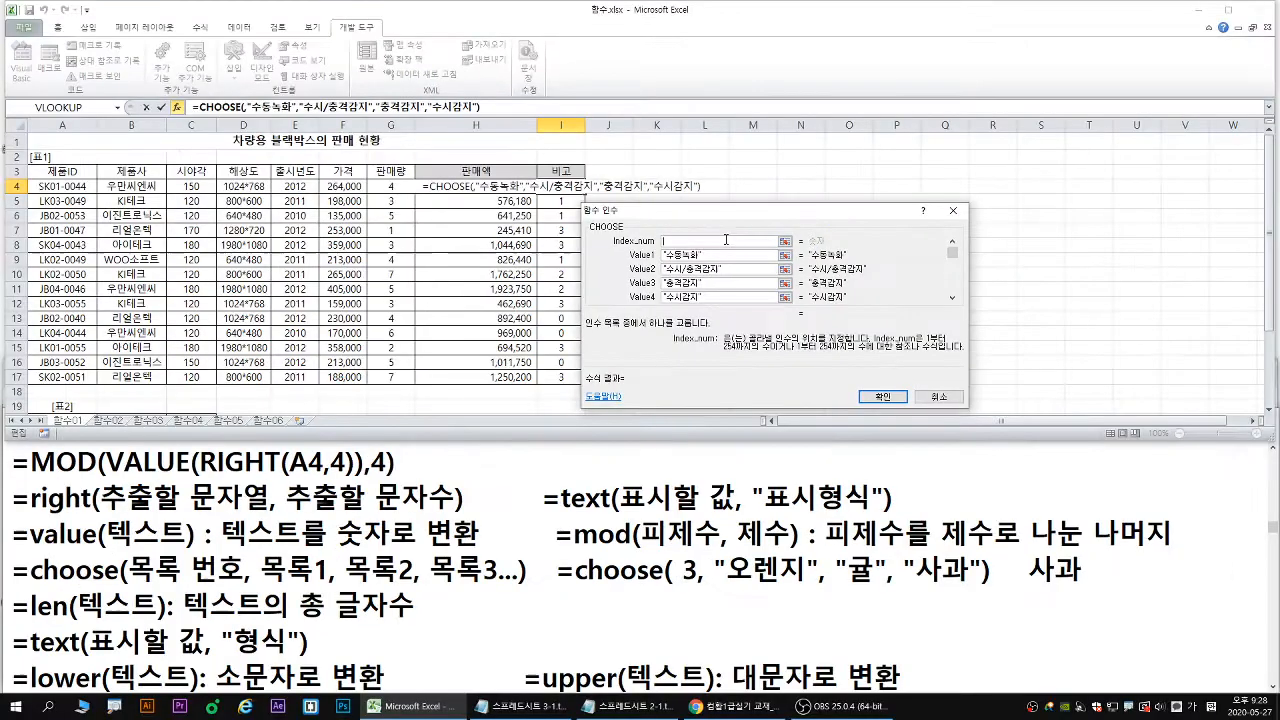
Paste MOD(VALUE(RIGHT(A4,4)),4) as the CHOOSE function's index number.
type("MOD(VALUE(RIGHT(A4,4)),4)")
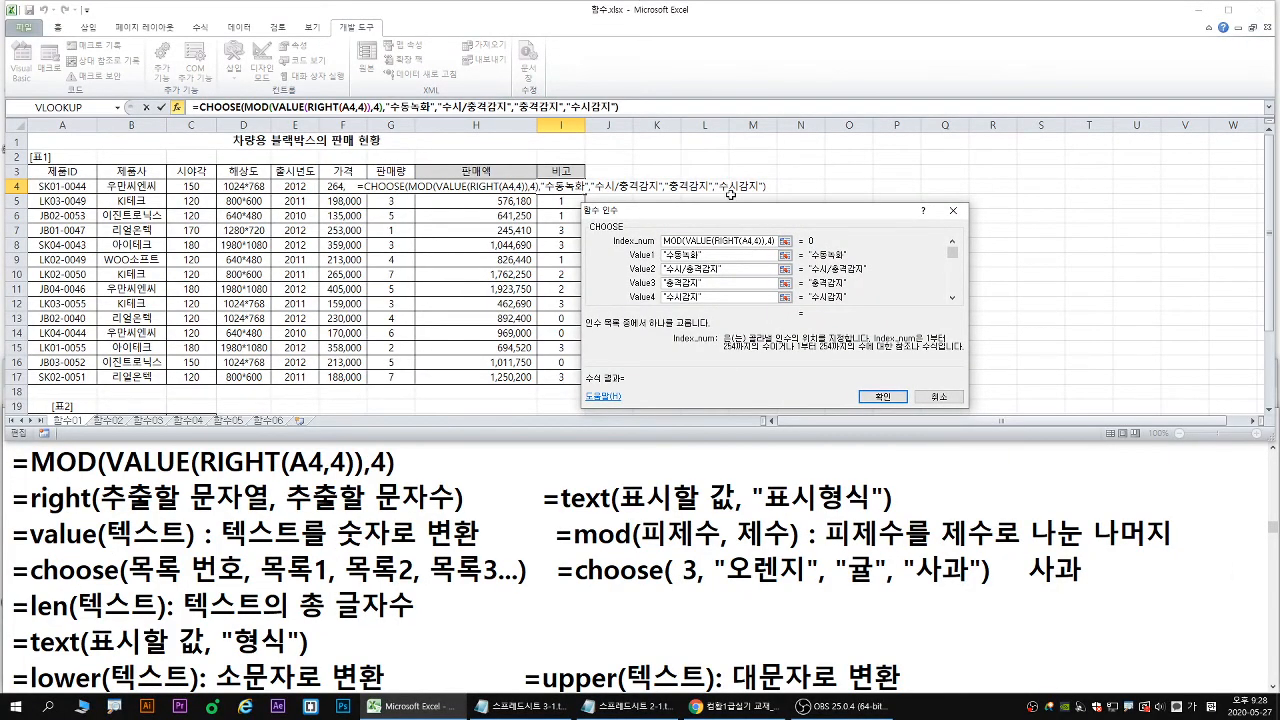
key("ctrl+1")
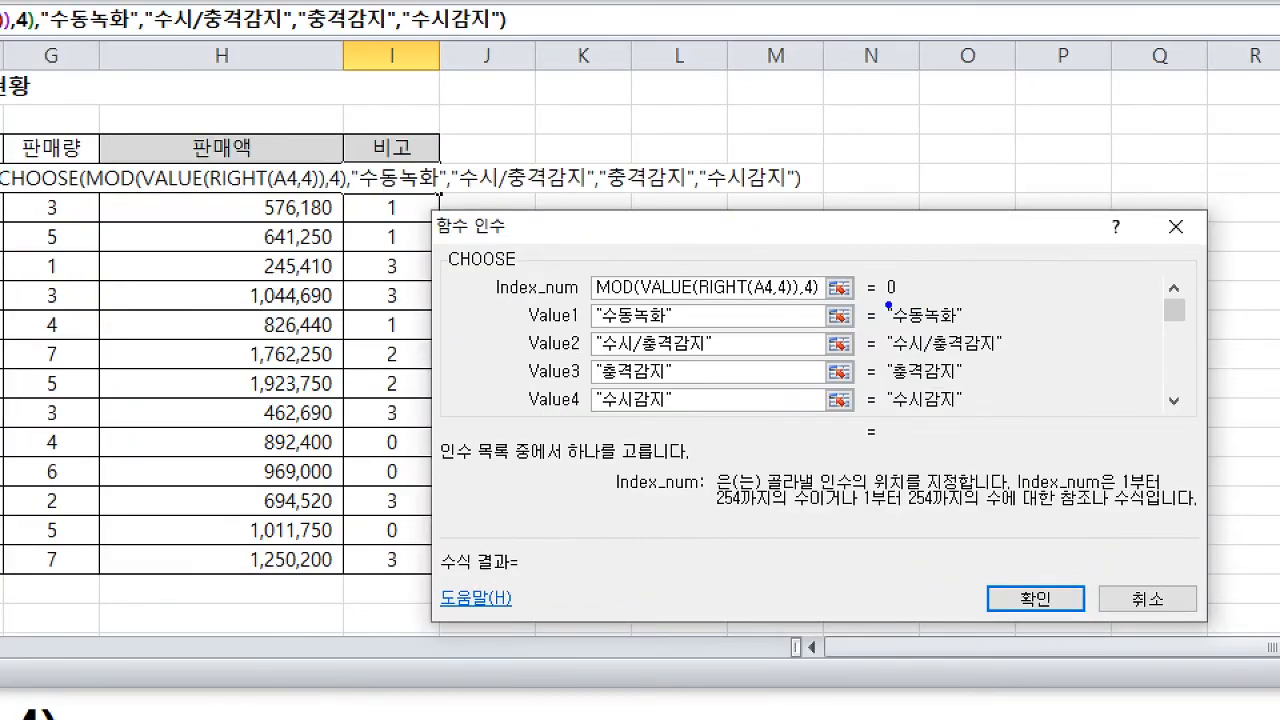
left_click_drag(883, 297, 892, 295)
mouse_move(594, 300)
left_mouse_down()
mouse_move(820, 300)
mouse_move(838, 266)
mouse_move(828, 283)
mouse_move(853, 284)
left_mouse_up()
key("r")
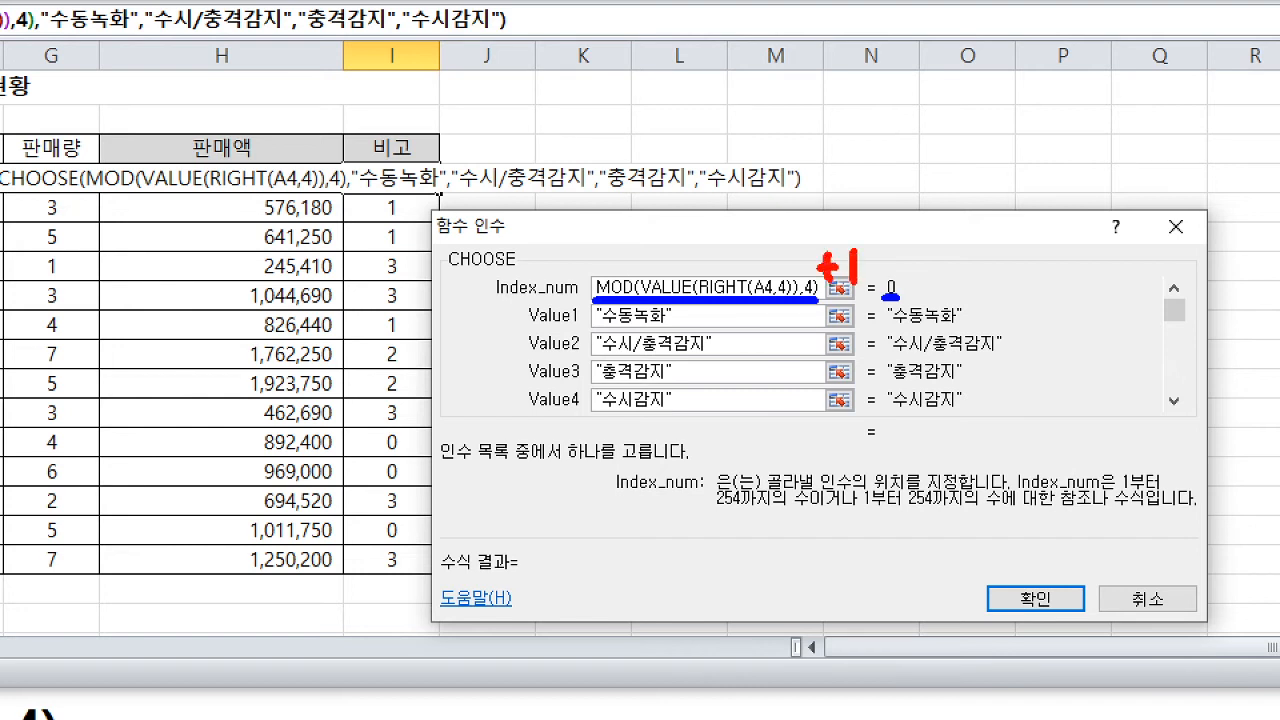
key("b")
mouse_move(768, 262)
left_mouse_down()
mouse_move(806, 260)
mouse_move(778, 259)
left_mouse_up()
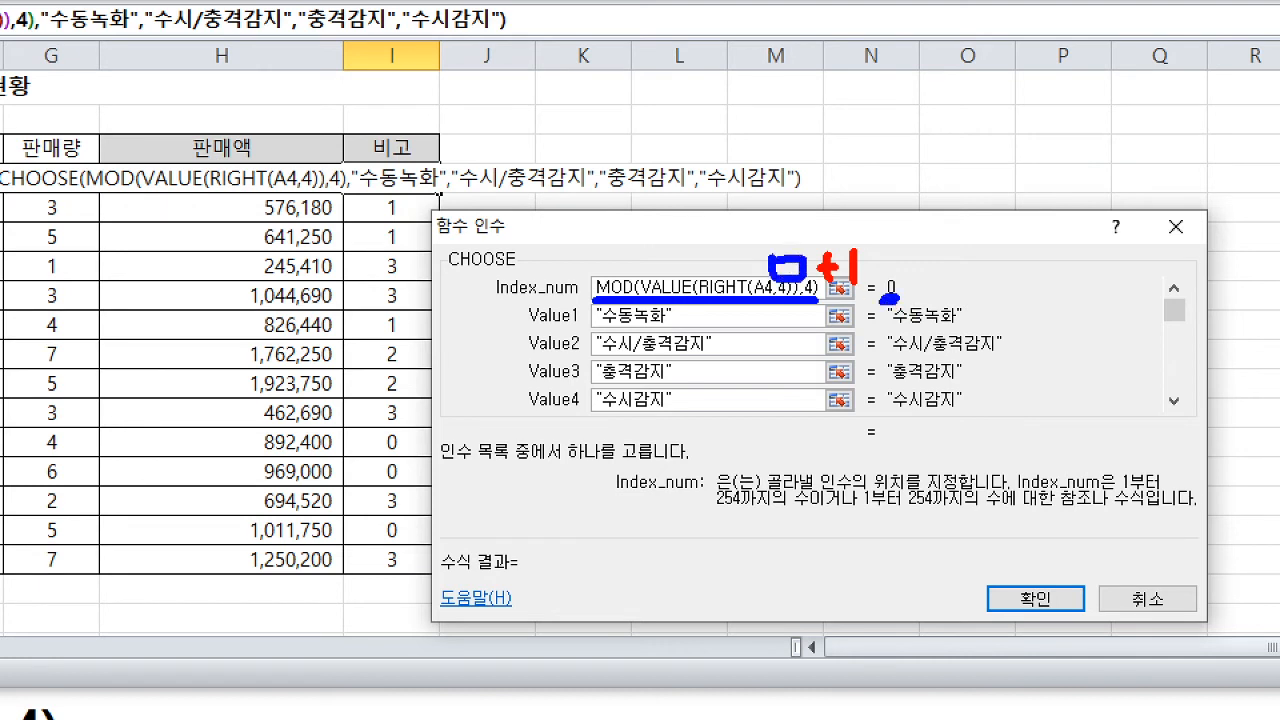
key("r")
left_click_drag(927, 276, 962, 326)
left_click_drag(792, 220, 789, 244)
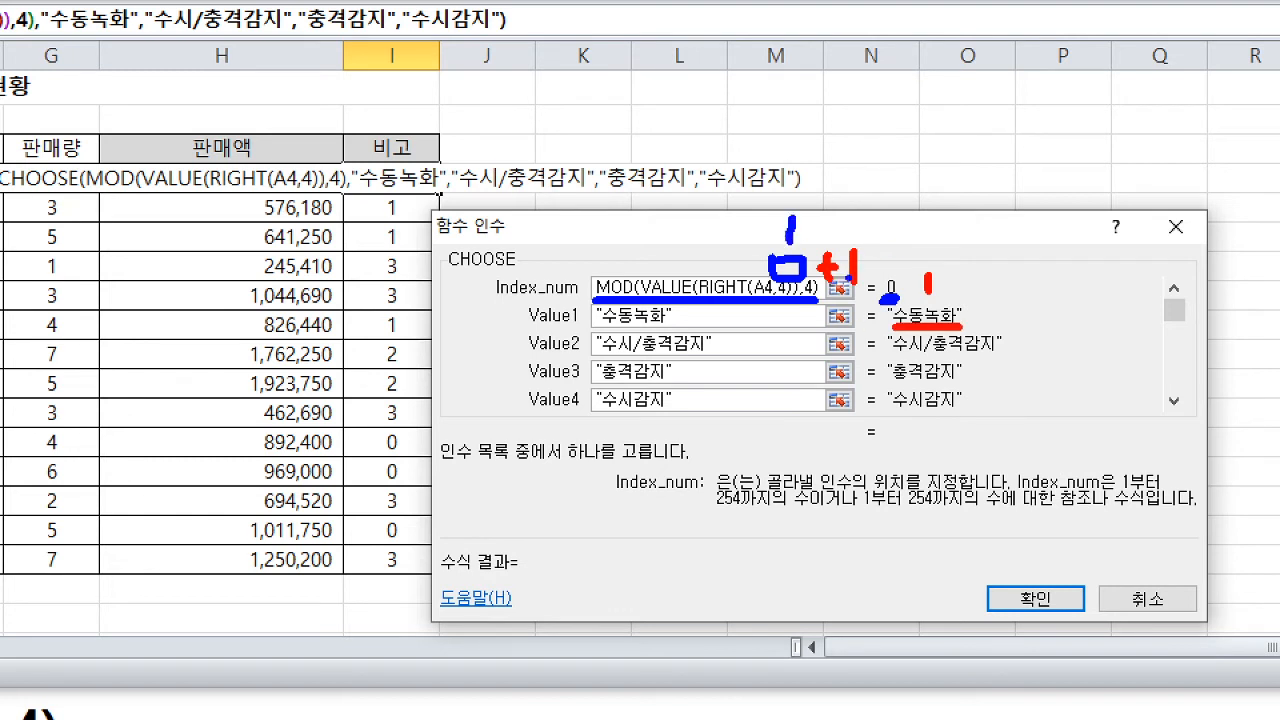
left_click_drag(912, 245, 942, 265)
left_click_drag(888, 358, 1010, 357)
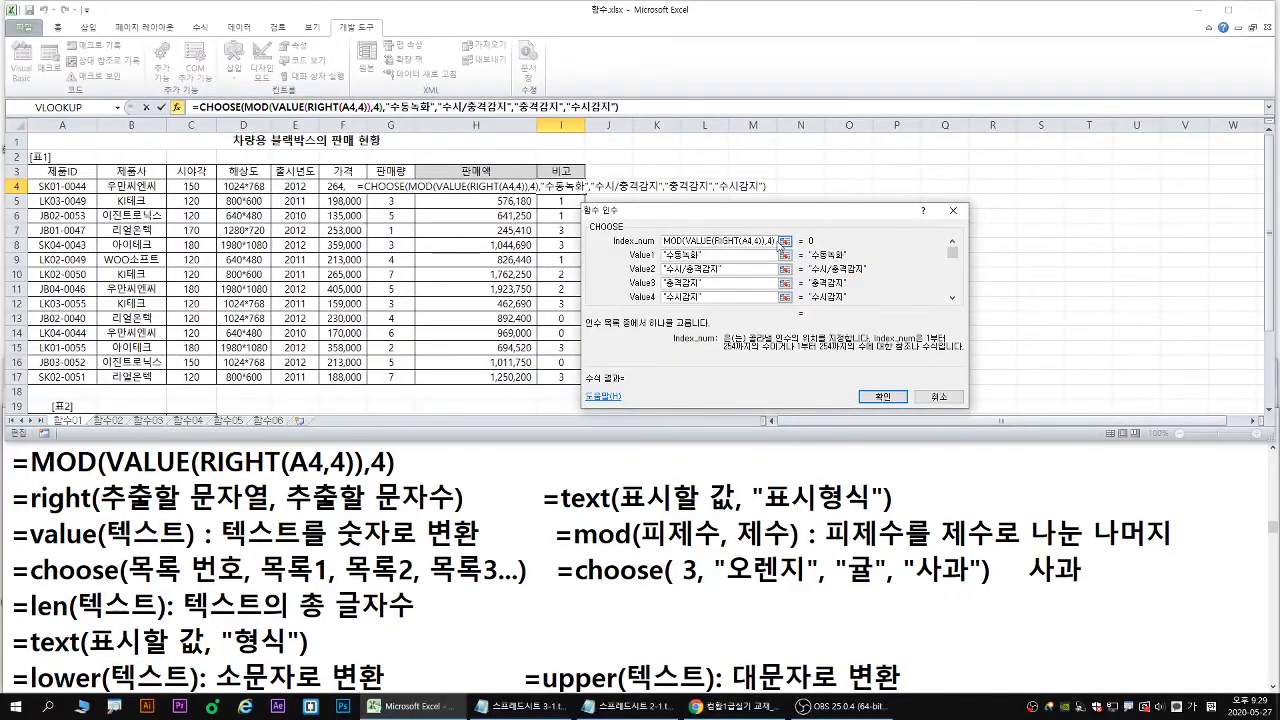
Append +1 to the MOD expression in the CHOOSE function's index number and return to the full argument list.
left_click(840, 287)
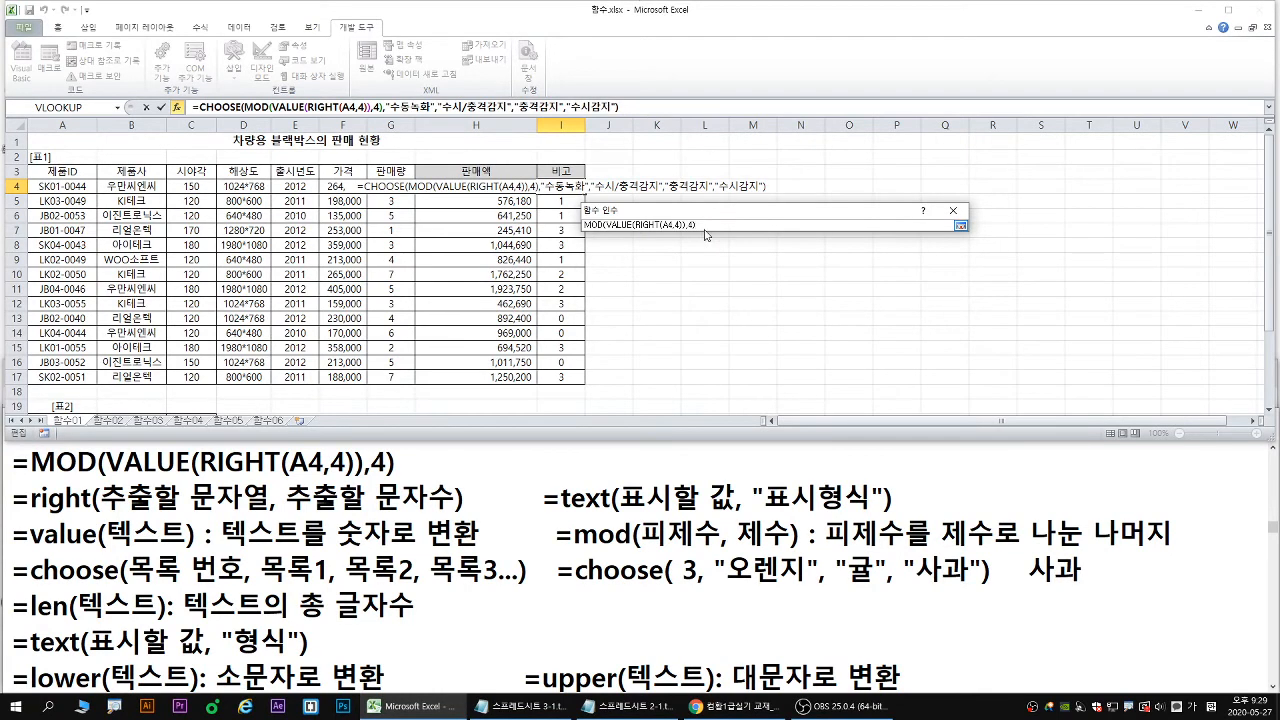
type("+1")
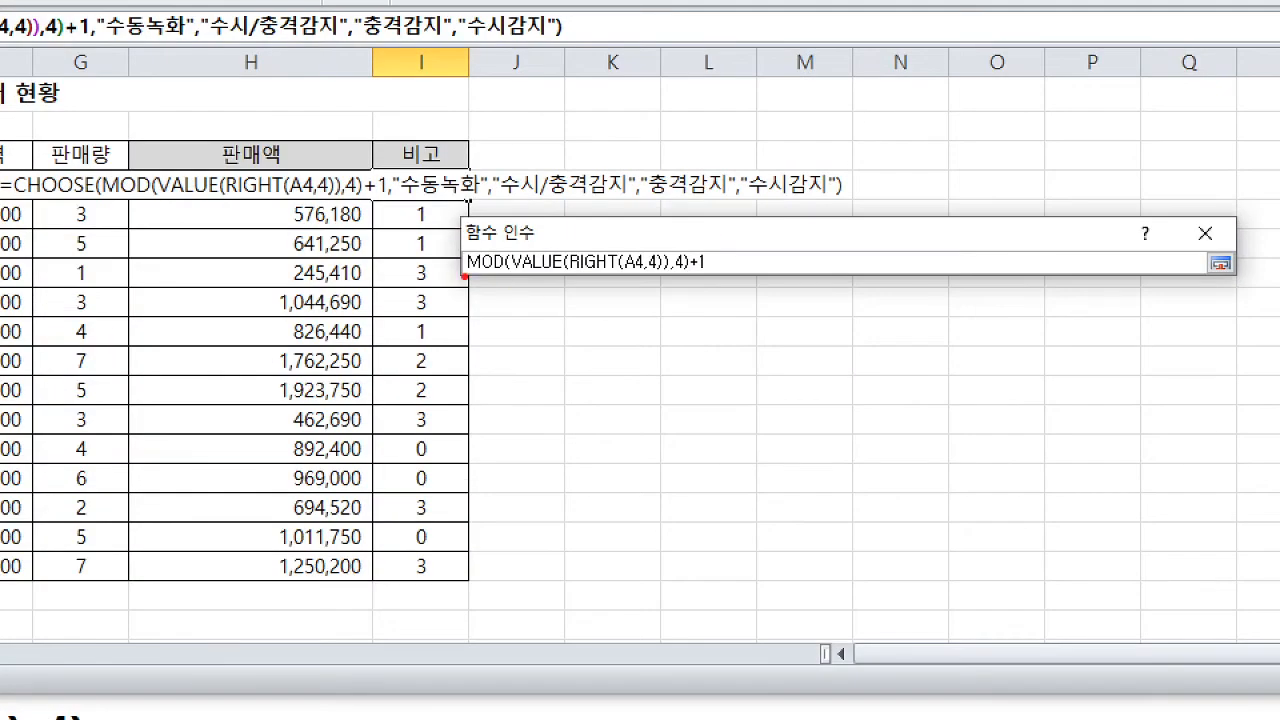
left_click_drag(493, 267, 706, 277)
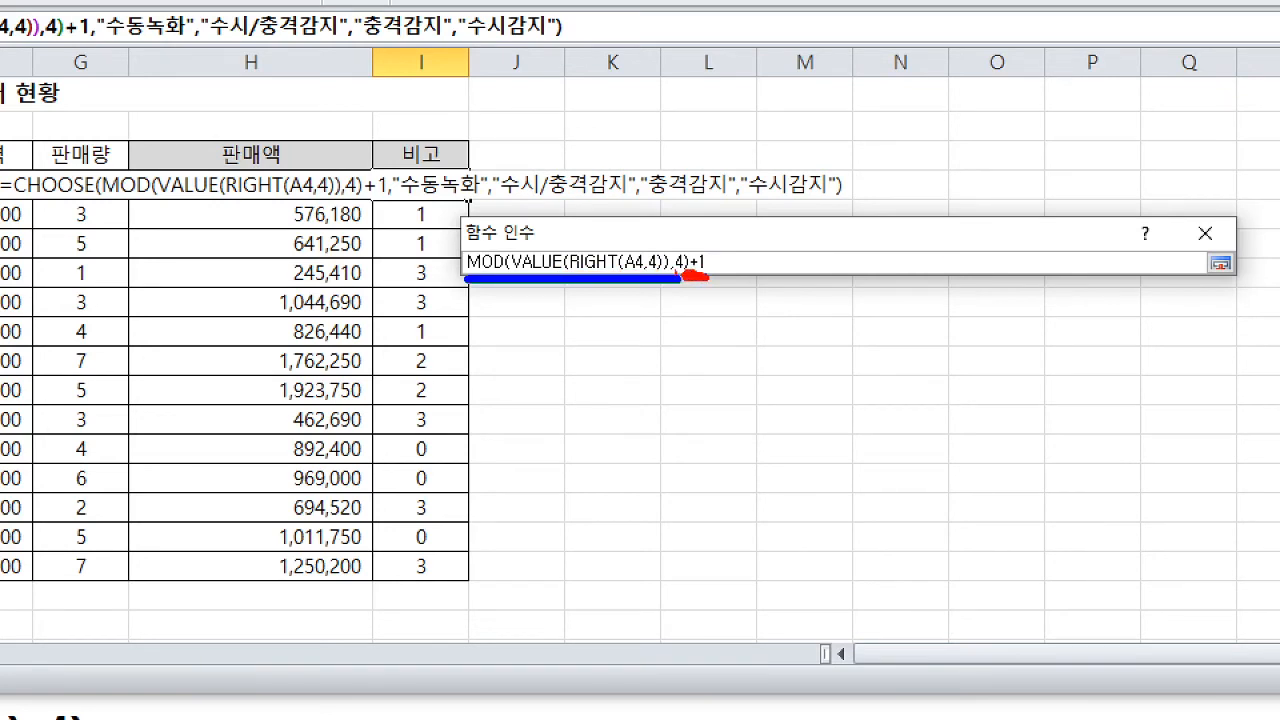
mouse_move(610, 222)
left_mouse_down()
mouse_move(628, 242)
mouse_move(612, 163)
mouse_move(627, 163)
left_mouse_up()
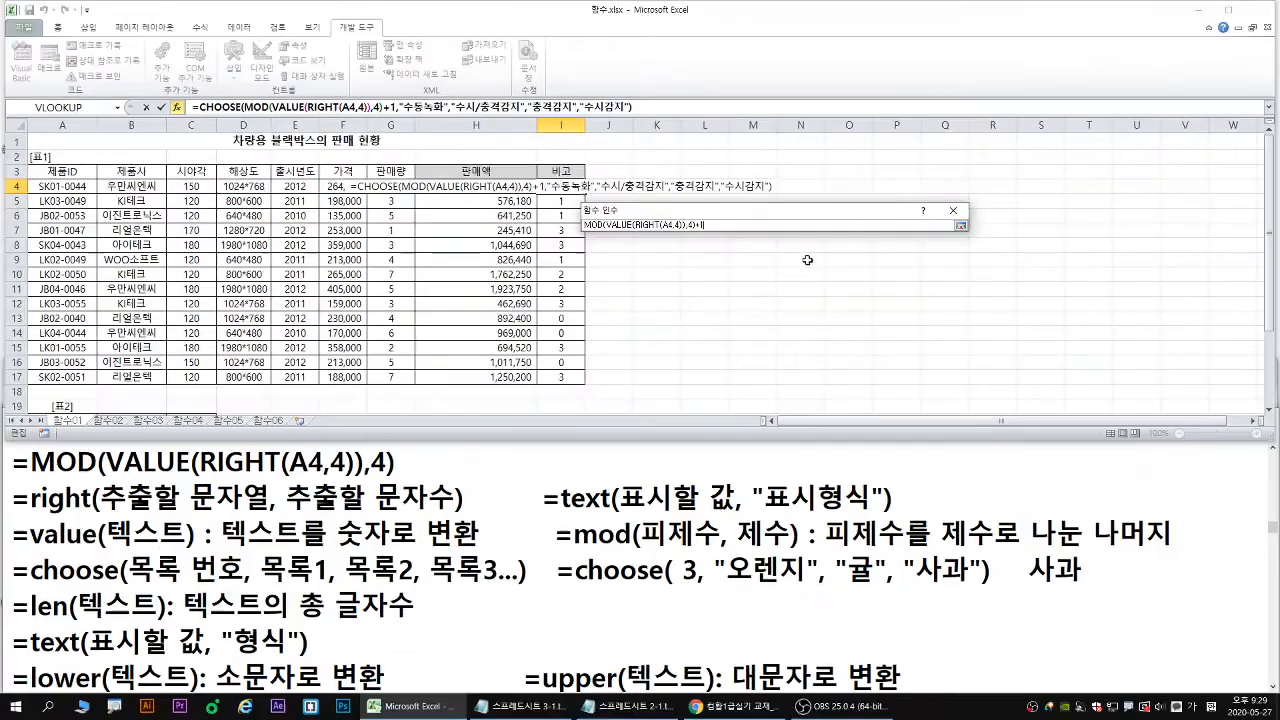
left_click(959, 227)
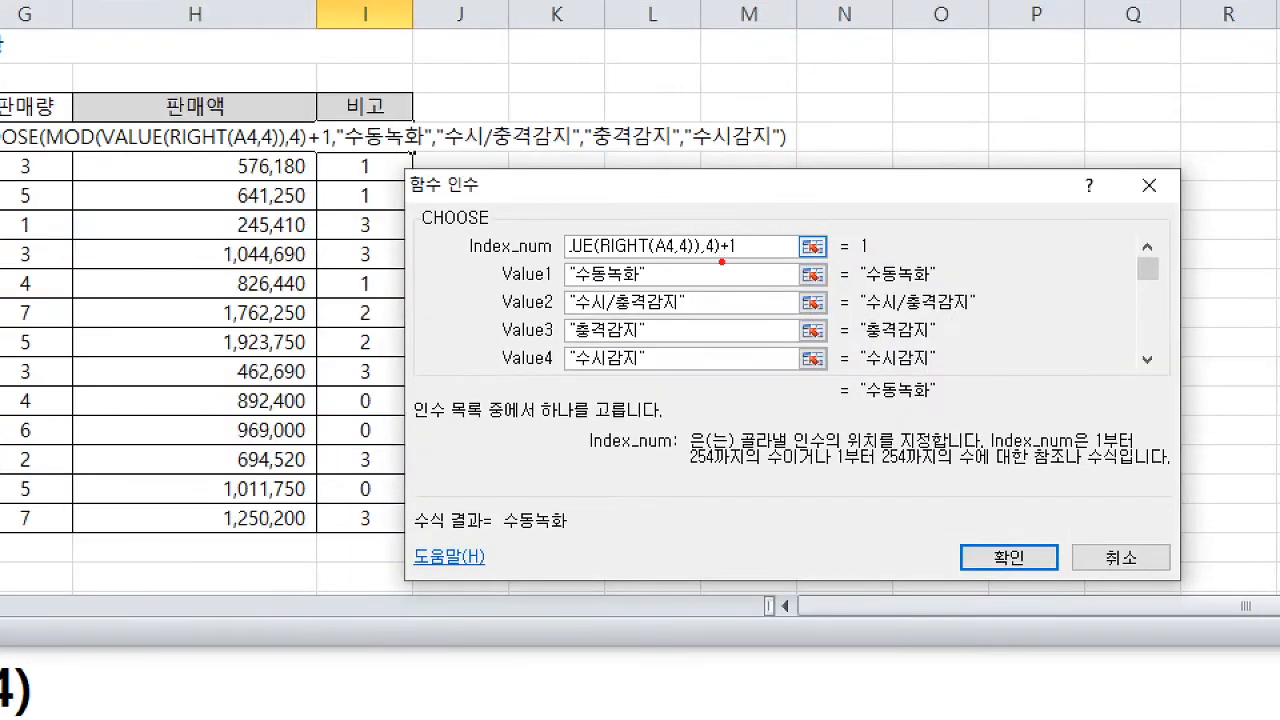
left_click_drag(721, 262, 741, 263)
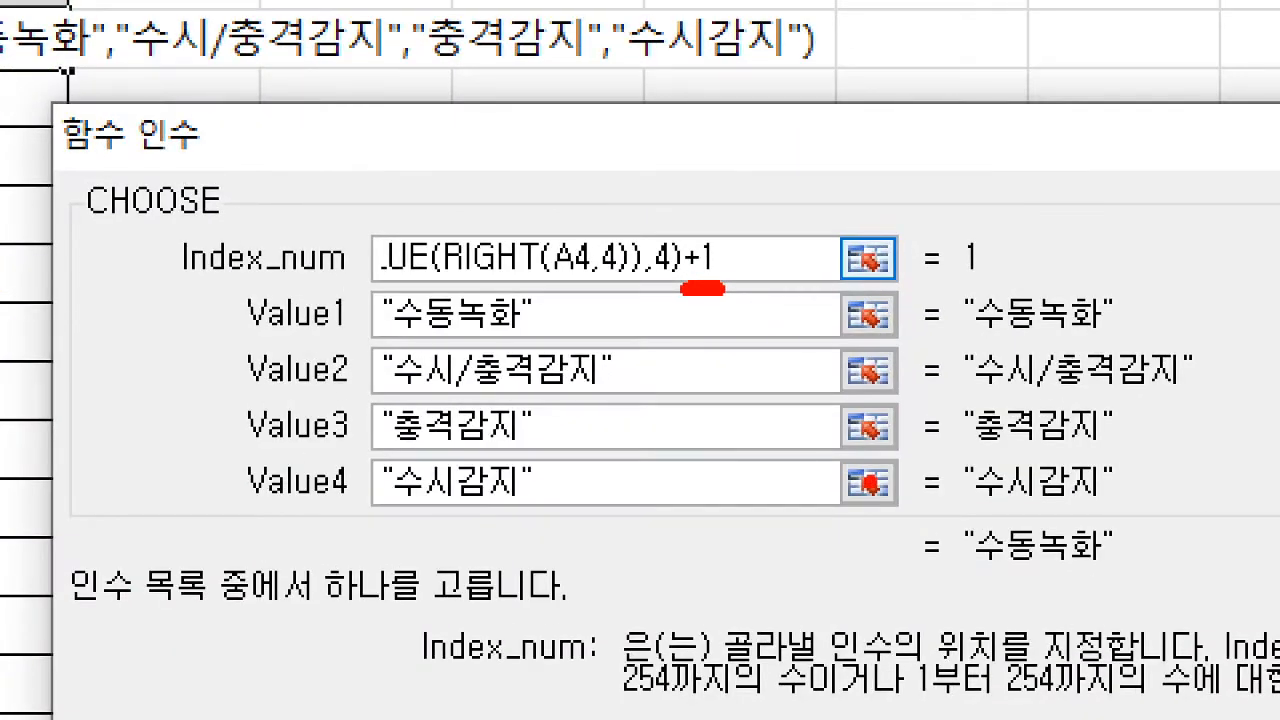
key("Escape")
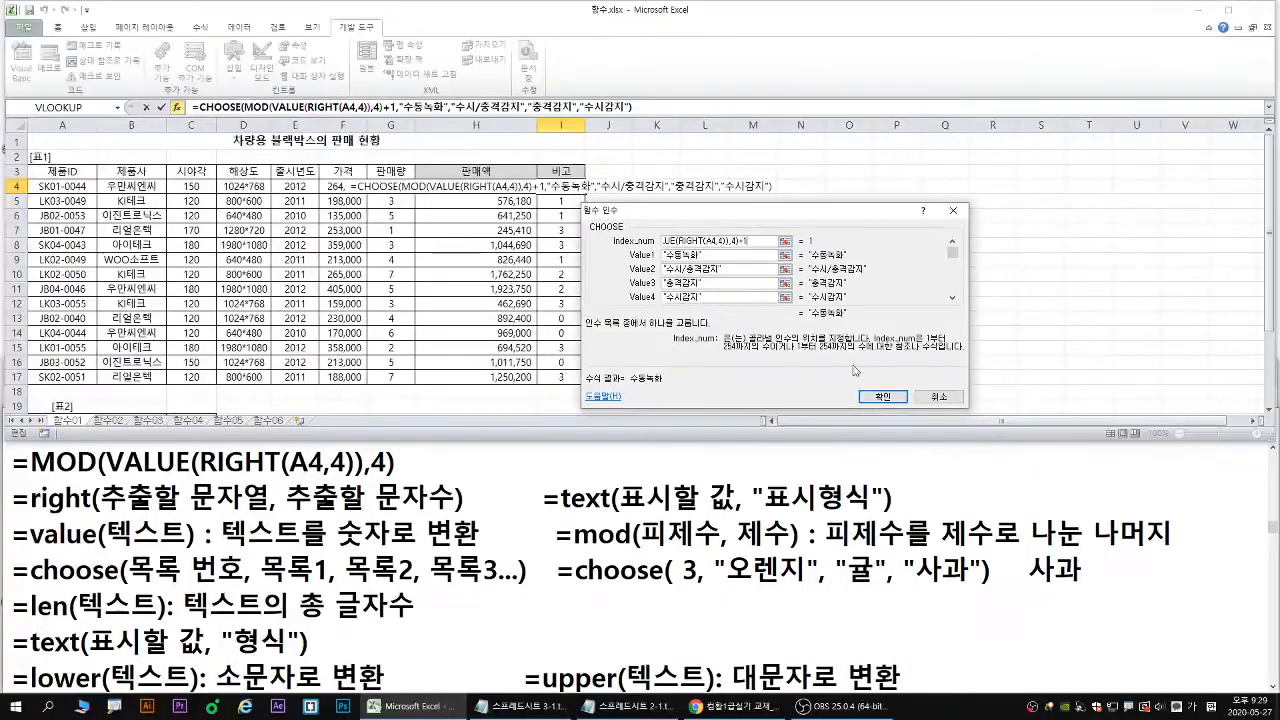
Confirm the CHOOSE formula, fill it down the 비고 column to I17 and fit the column width to its contents.
left_click(884, 396)
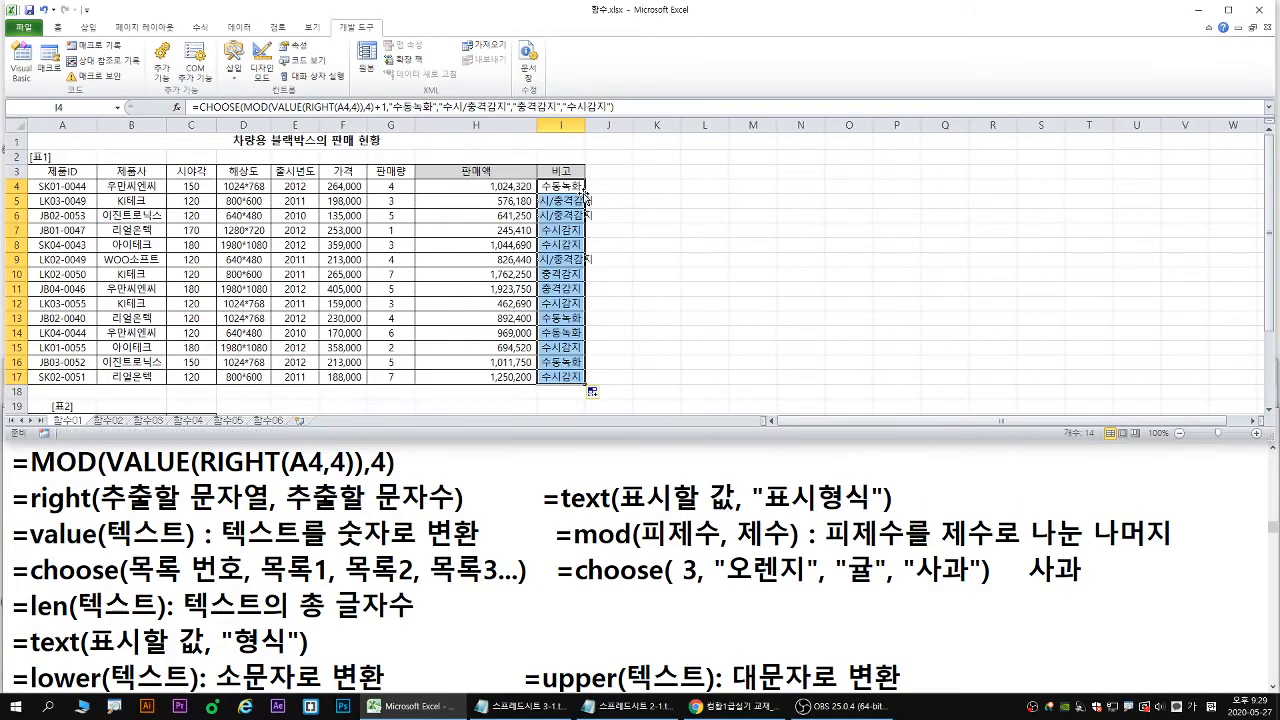
double_click(585, 193)
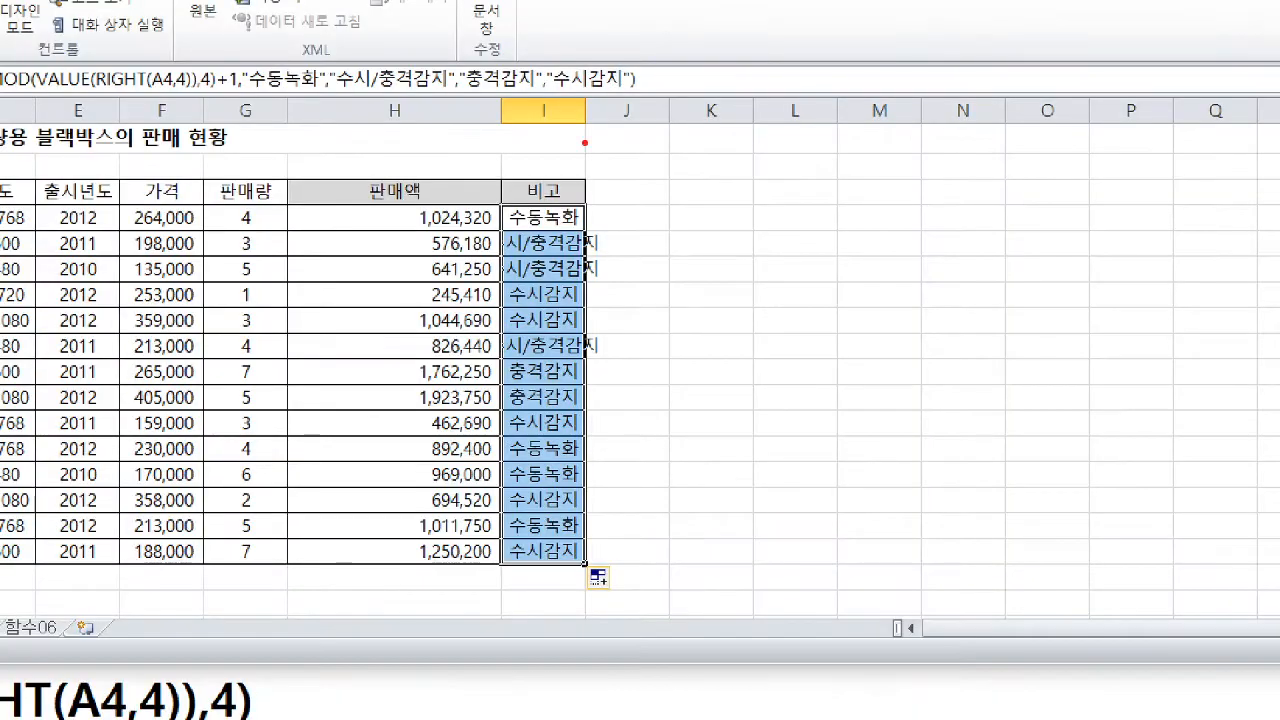
mouse_move(587, 110)
left_mouse_down()
mouse_move(587, 128)
mouse_move(618, 106)
mouse_move(622, 138)
left_mouse_up()
key("b")
key("Escape")
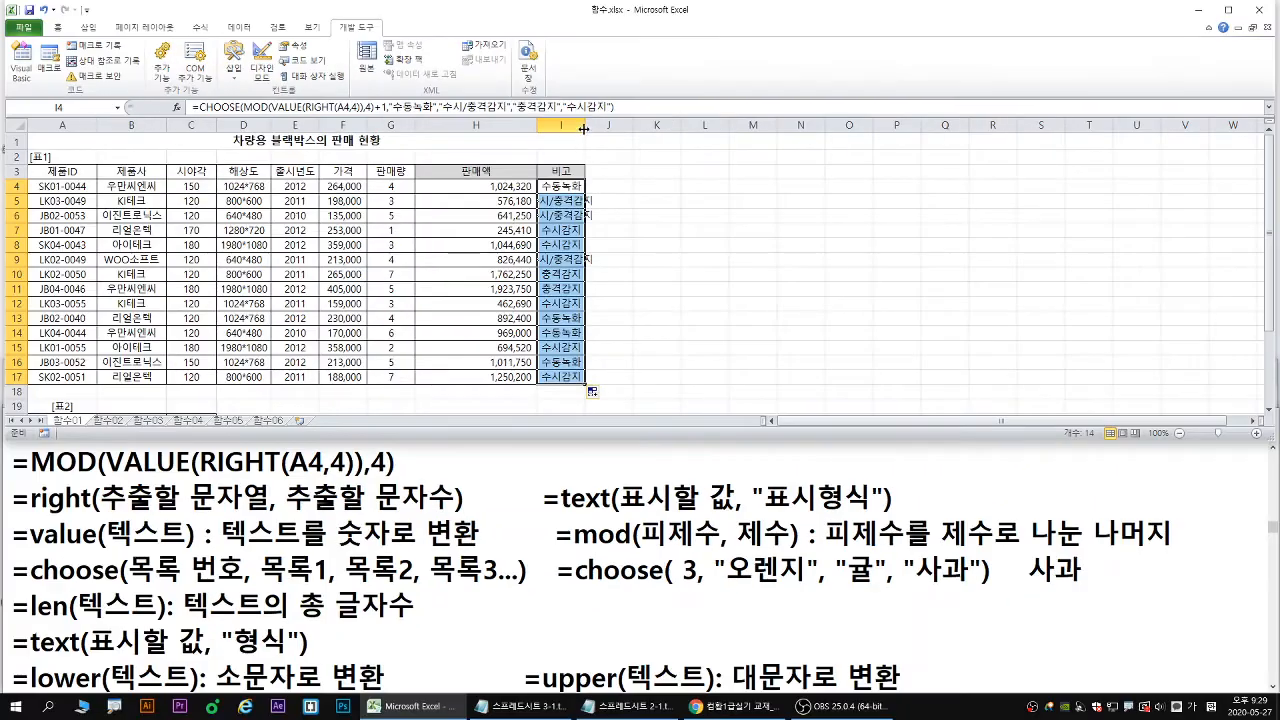
double_click(585, 126)
Copy the complete CHOOSE formula from I4 into the Notepad notes on a new line above the MOD formula.
triple_click(628, 104)
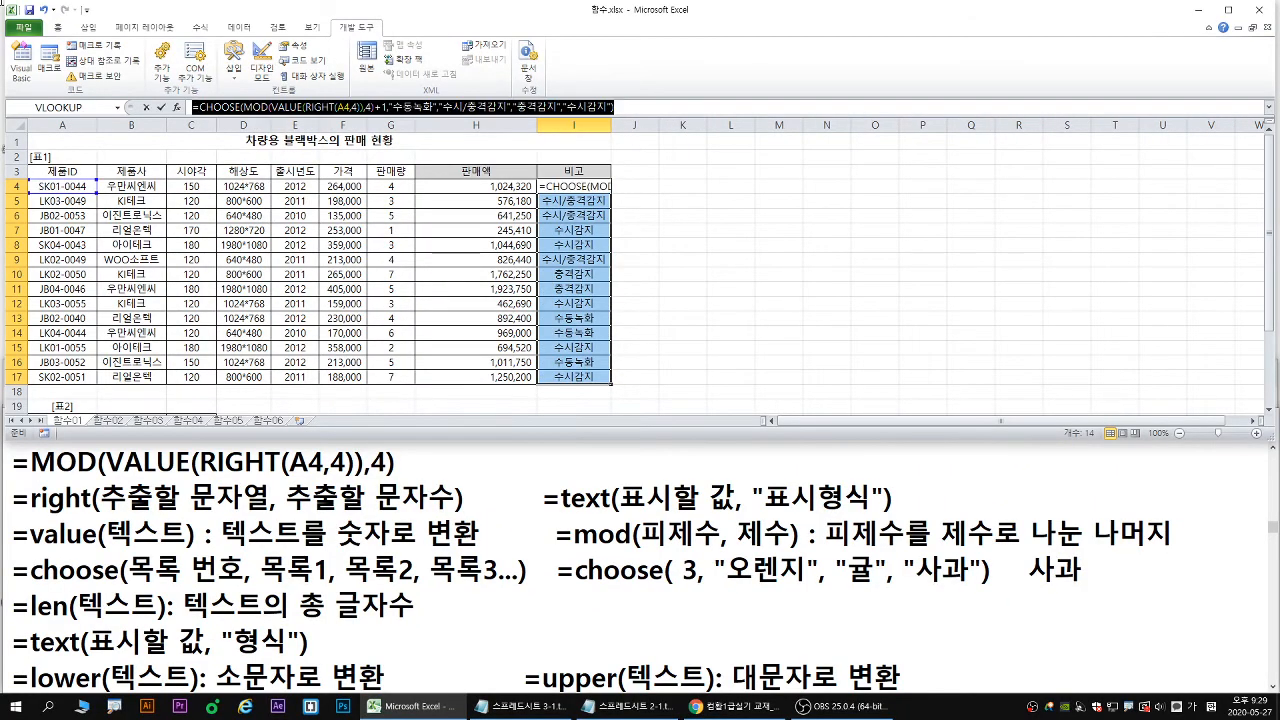
key("ctrl+c")
left_click(6, 462)
key("Return")
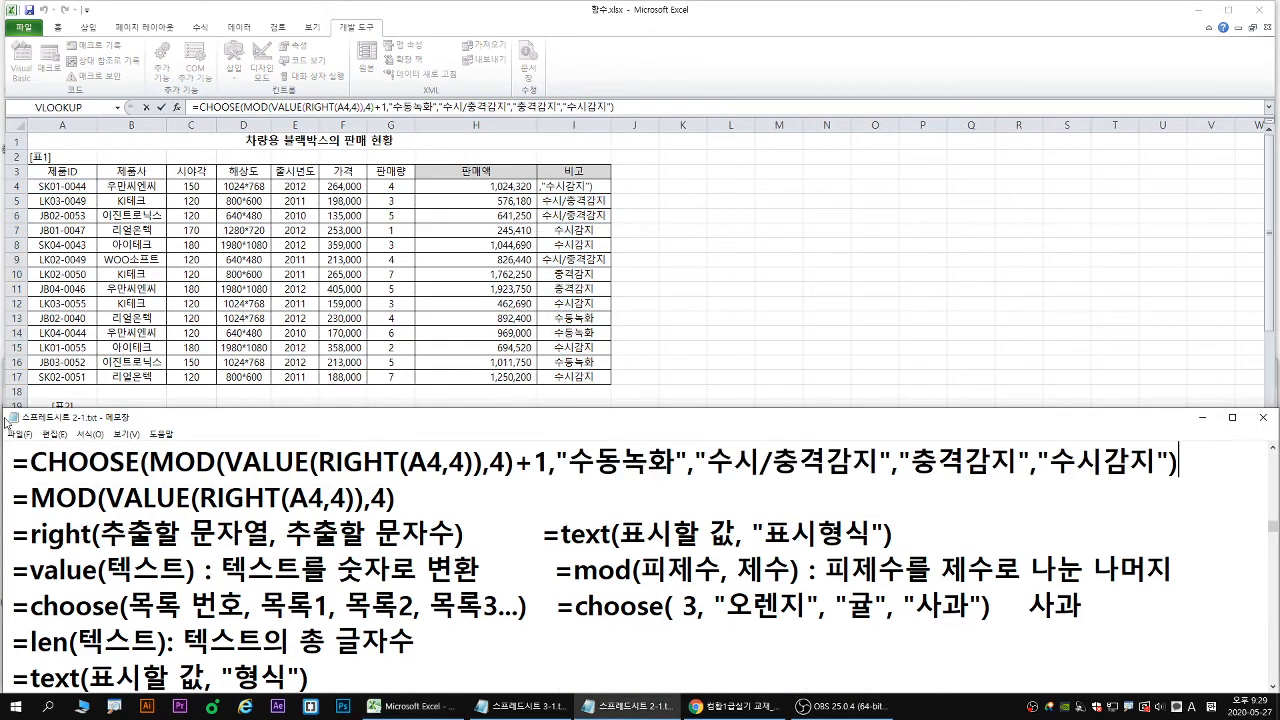
key("Up")
key("ctrl+v")
mouse_move(155, 480)
left_mouse_down()
mouse_move(547, 480)
mouse_move(537, 476)
left_mouse_up()
key("r")
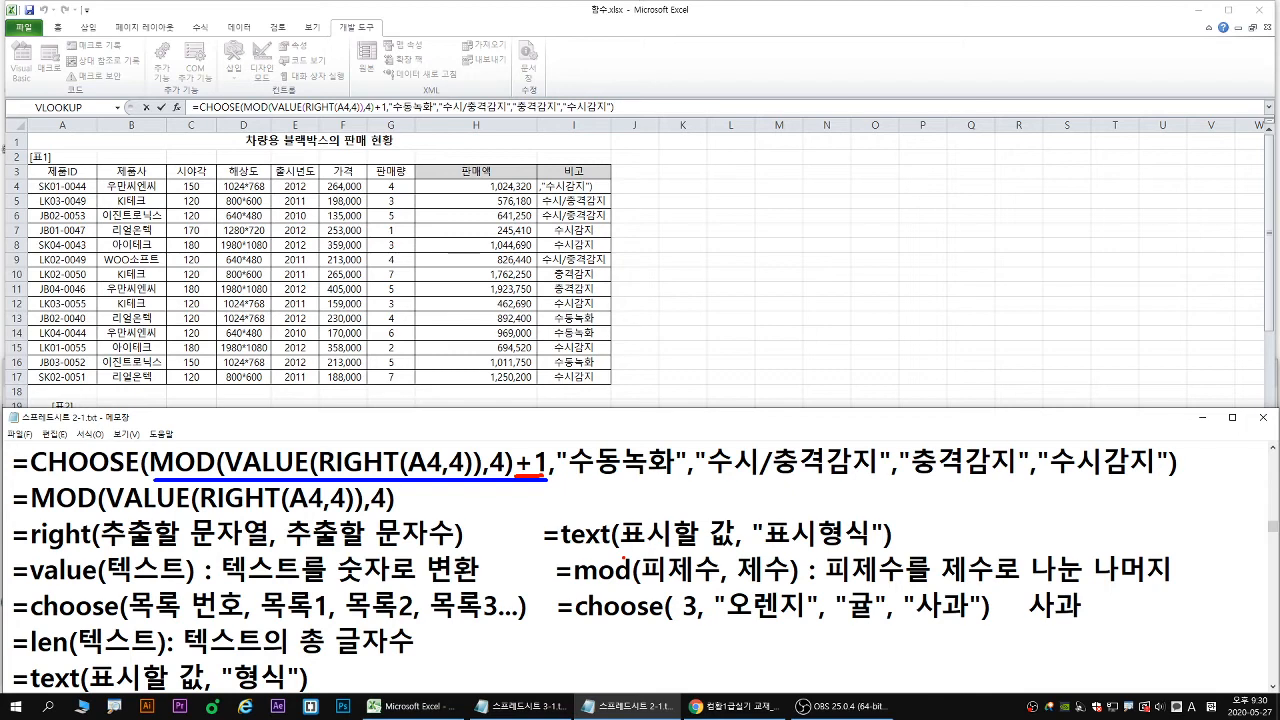
key("Escape")
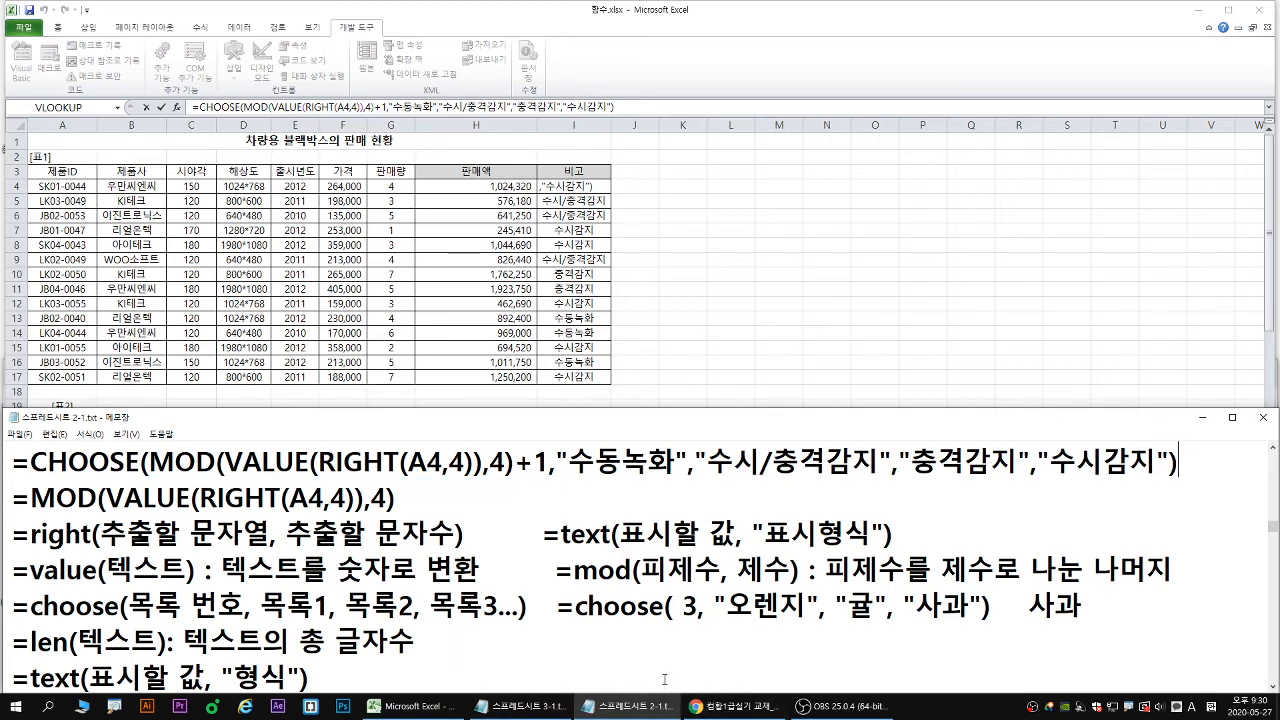
Switch to the textbook PDF in Chrome, go to question 5, then return to Excel and cancel the open edit of I4.
mouse_move(632, 714)
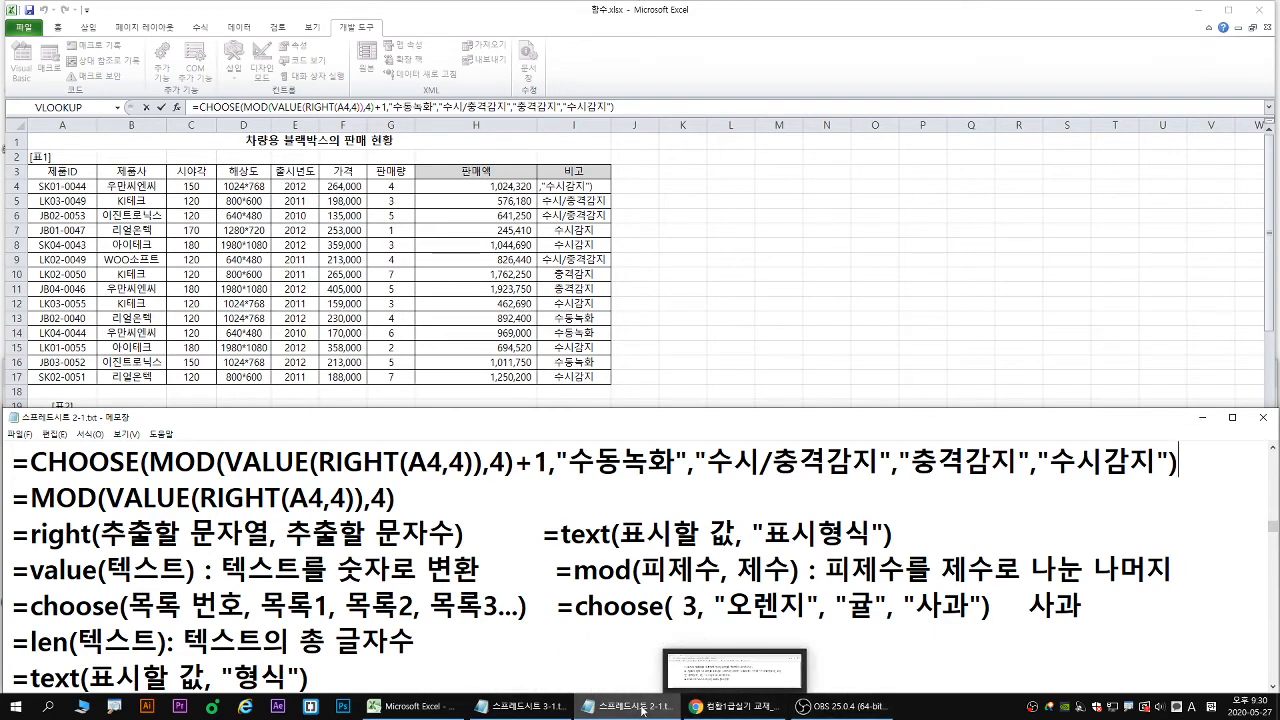
left_click(756, 712)
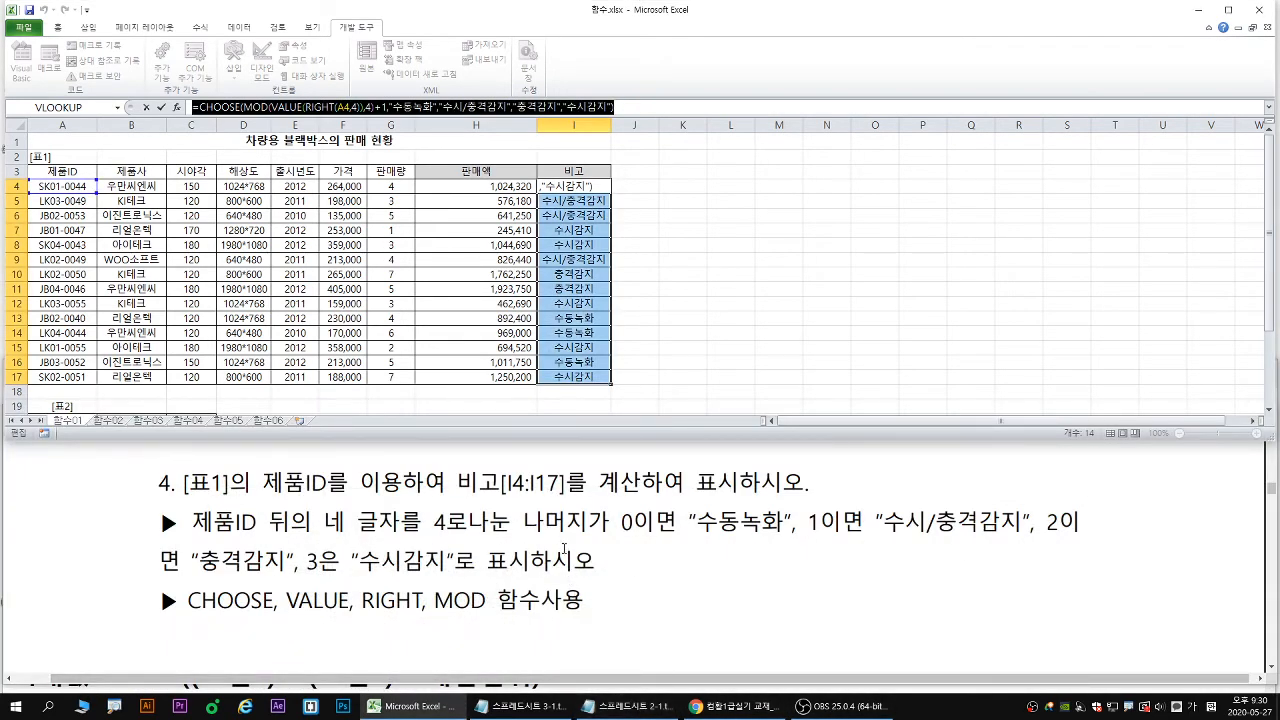
left_click(563, 543)
scroll(570, 550, "down", 6)
scroll(575, 562, "up", 3)
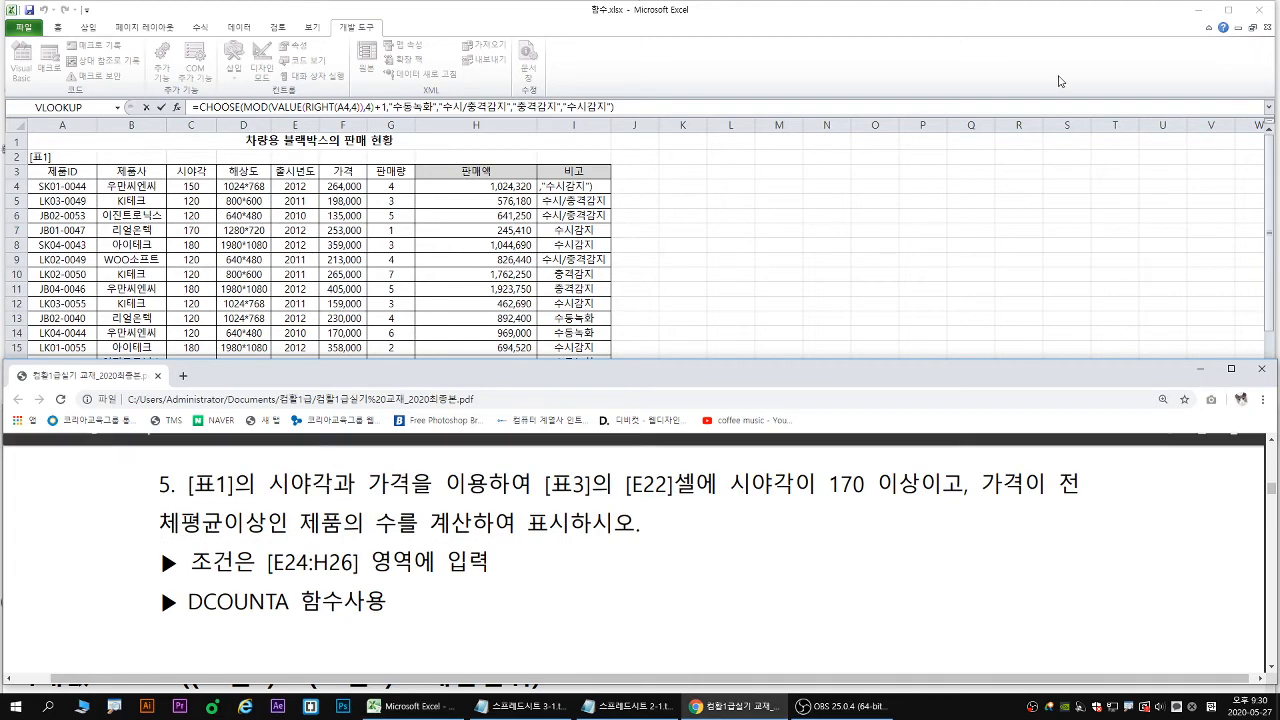
left_click(1062, 81)
left_click(790, 232)
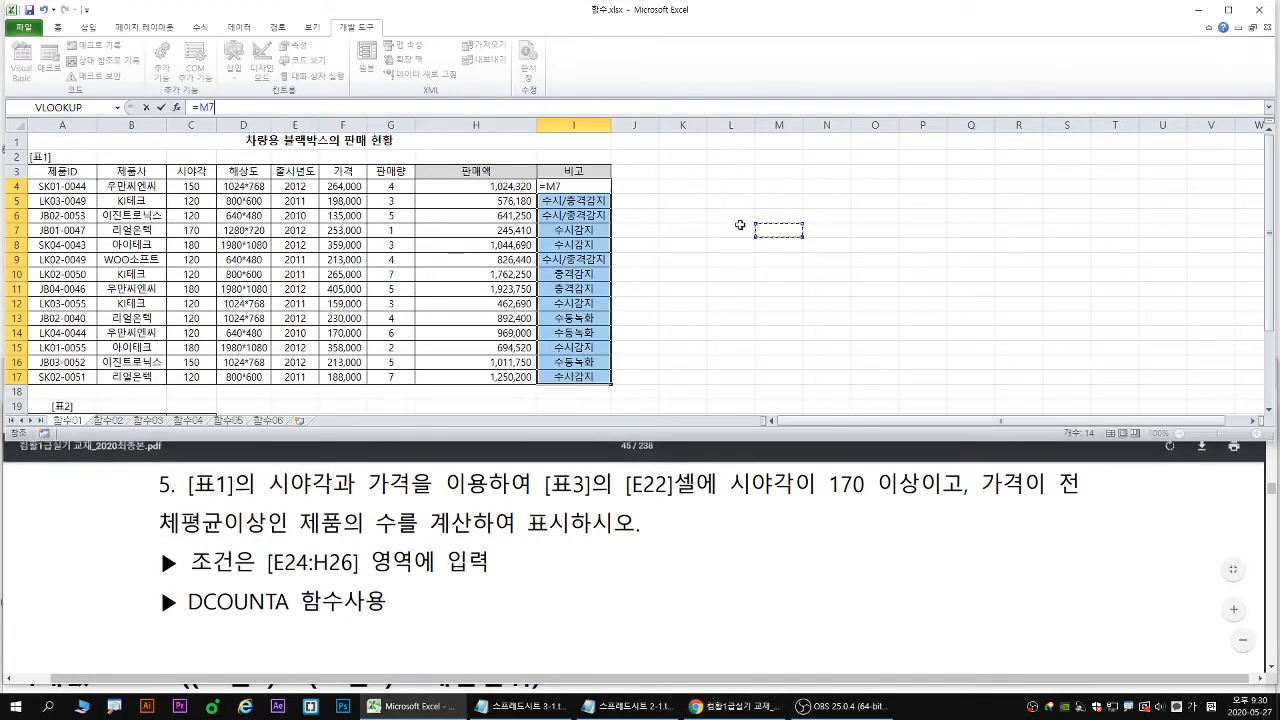
key("Escape")
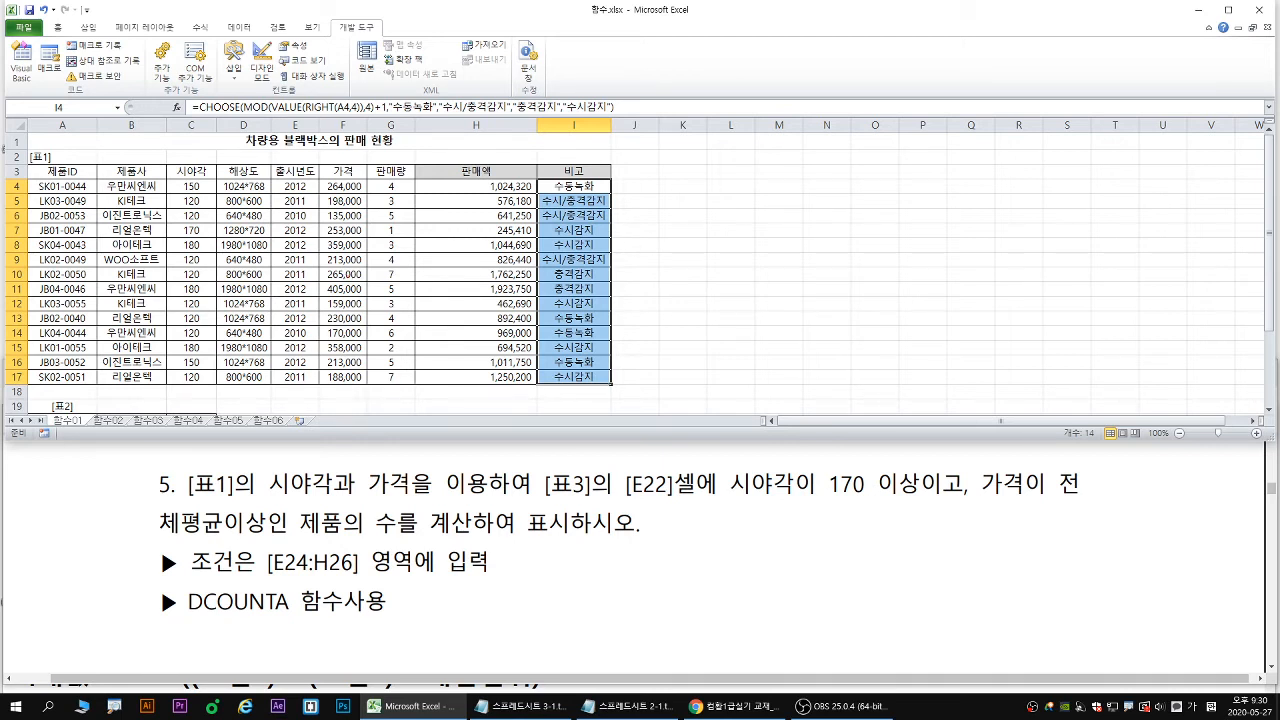
Examine question 5's viewing-angle and price conditions and the criteria area E24:H26 below table 3.
left_click_drag(188, 616, 294, 614)
left_click_drag(198, 578, 486, 577)
left_click(458, 271)
scroll(458, 268, "down", 3)
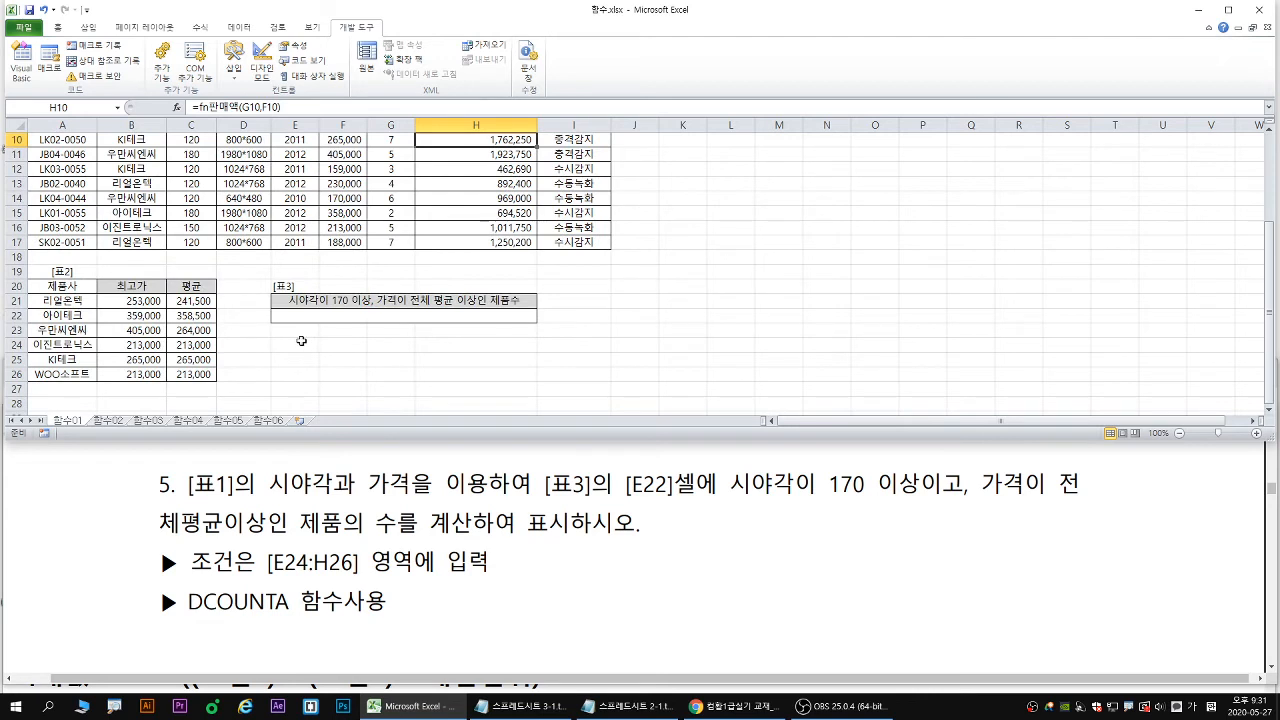
left_click_drag(298, 344, 456, 379)
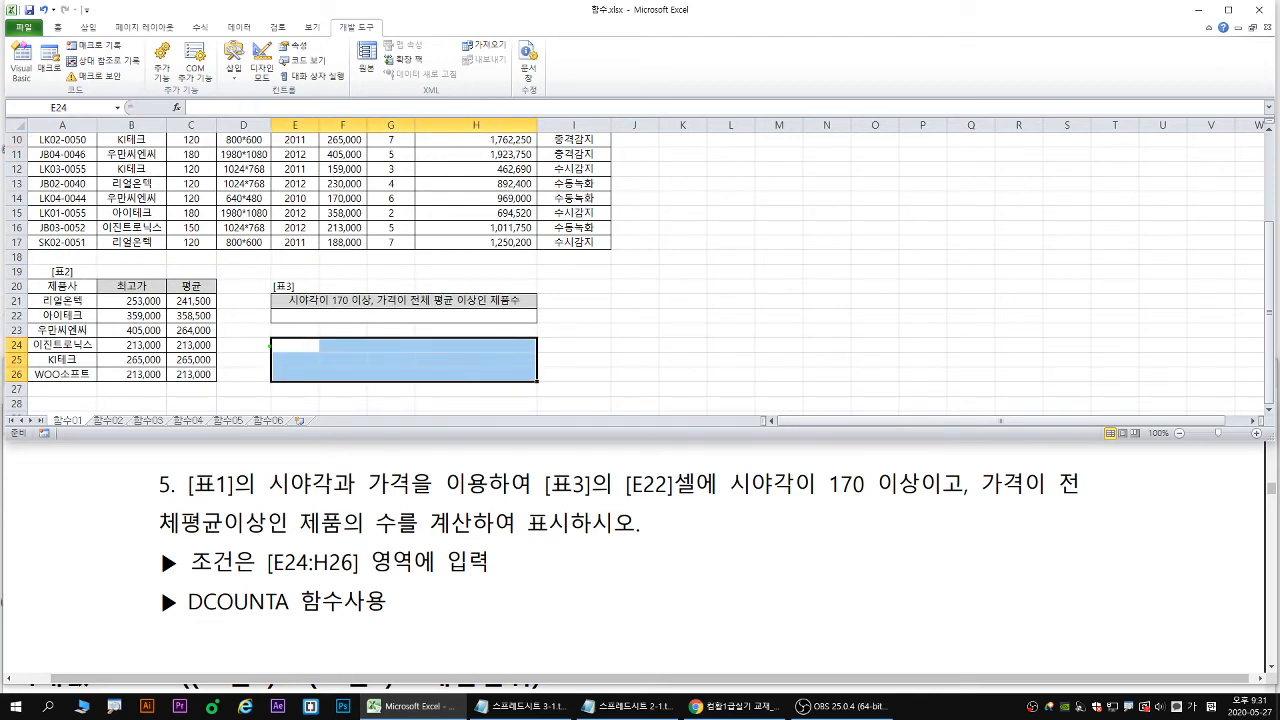
left_click_drag(271, 337, 538, 383)
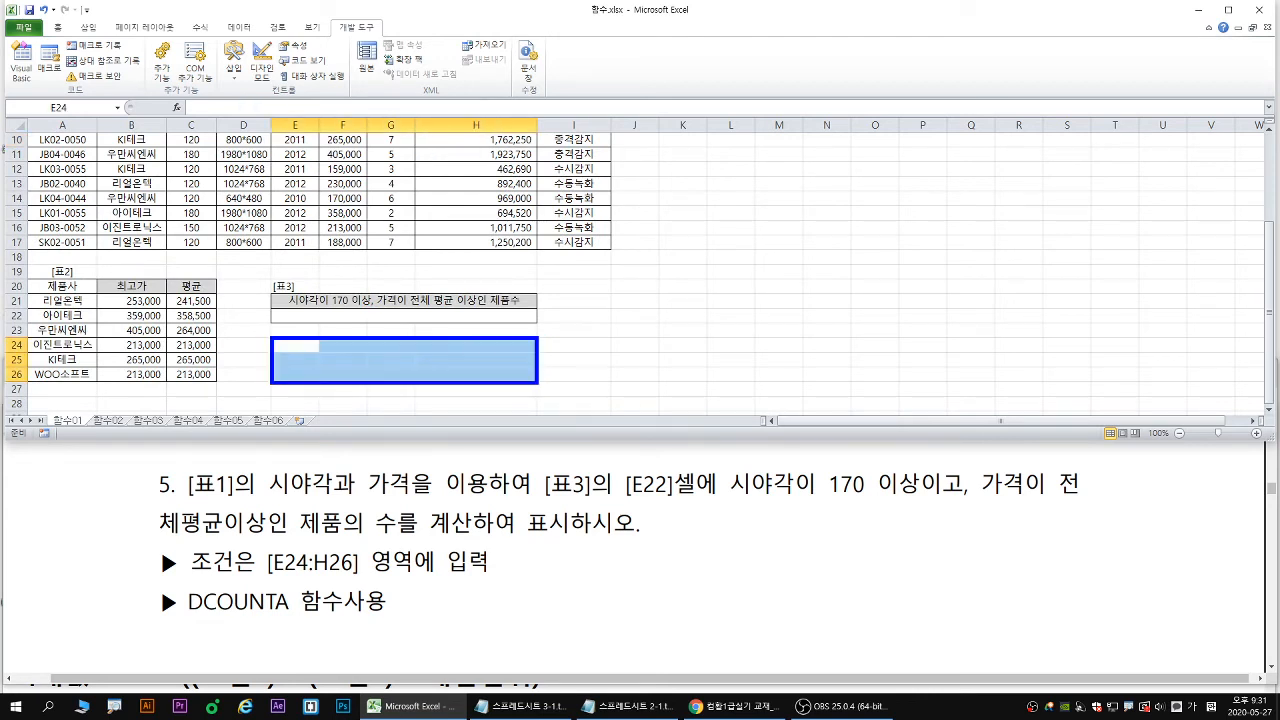
left_click_drag(361, 383, 361, 394)
left_click_drag(724, 494, 1073, 494)
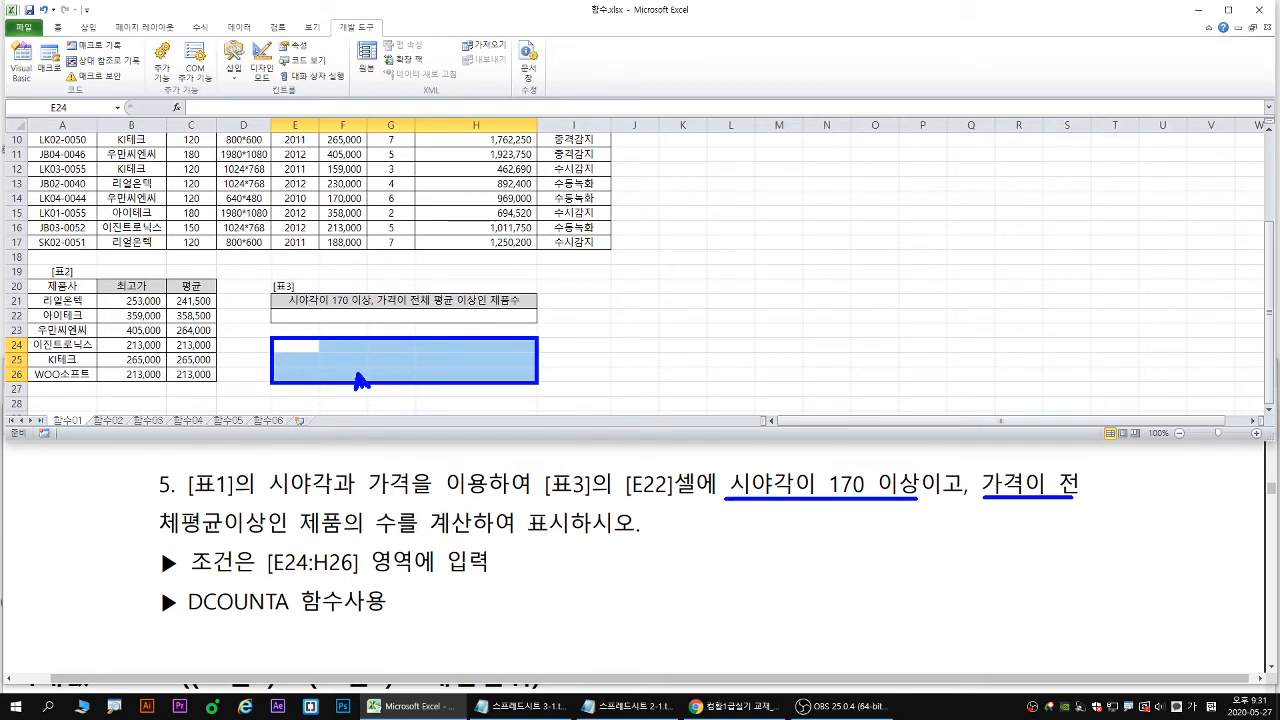
left_click_drag(150, 543, 262, 540)
key("Escape")
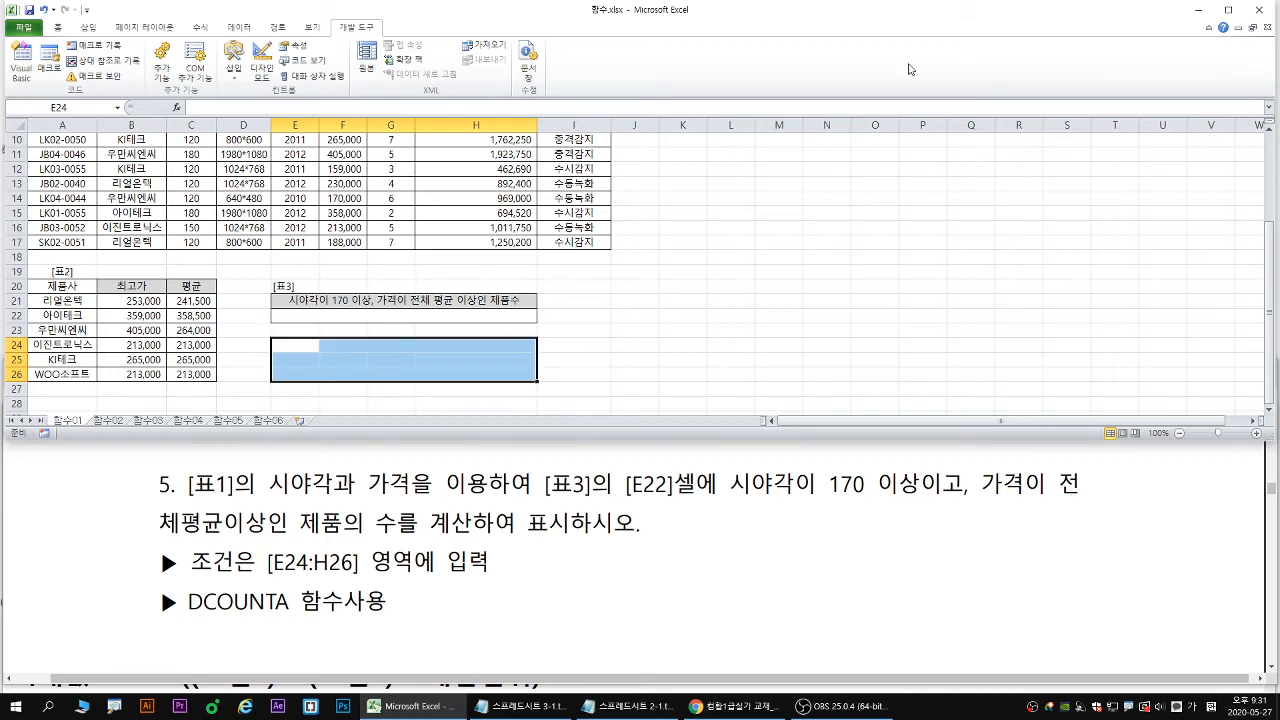
left_click(300, 348)
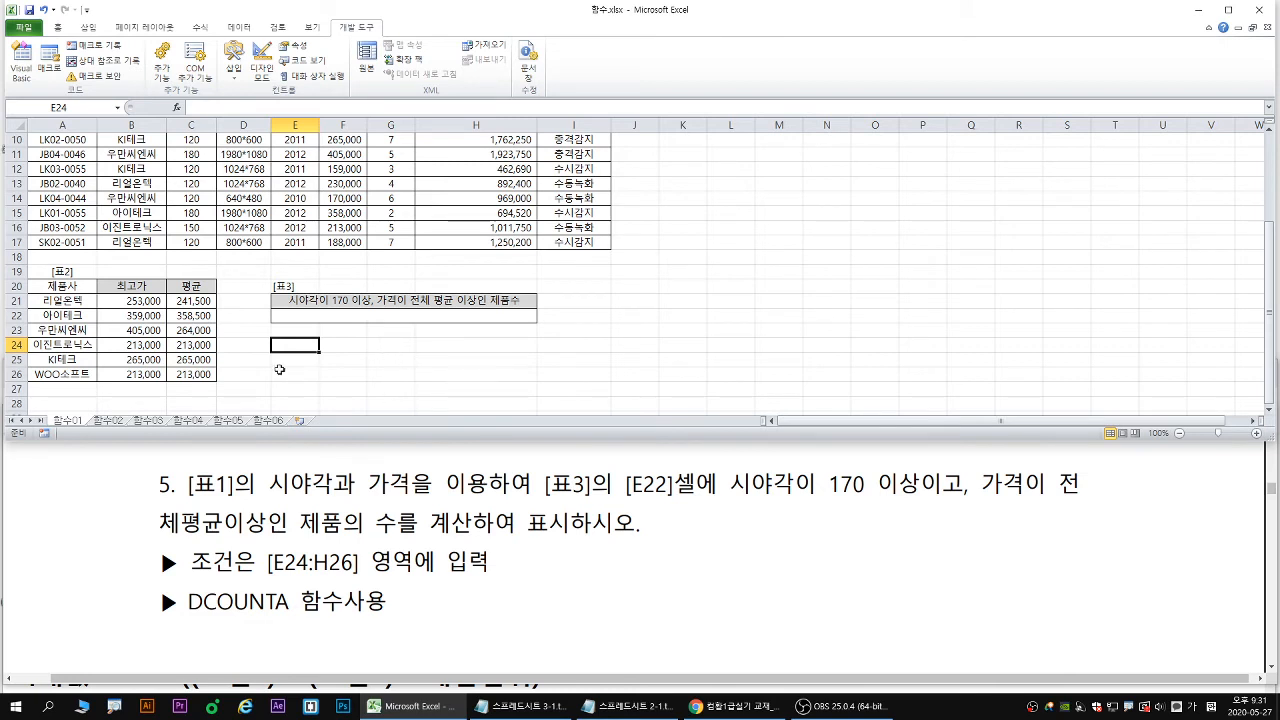
left_click(311, 362)
left_click(328, 361)
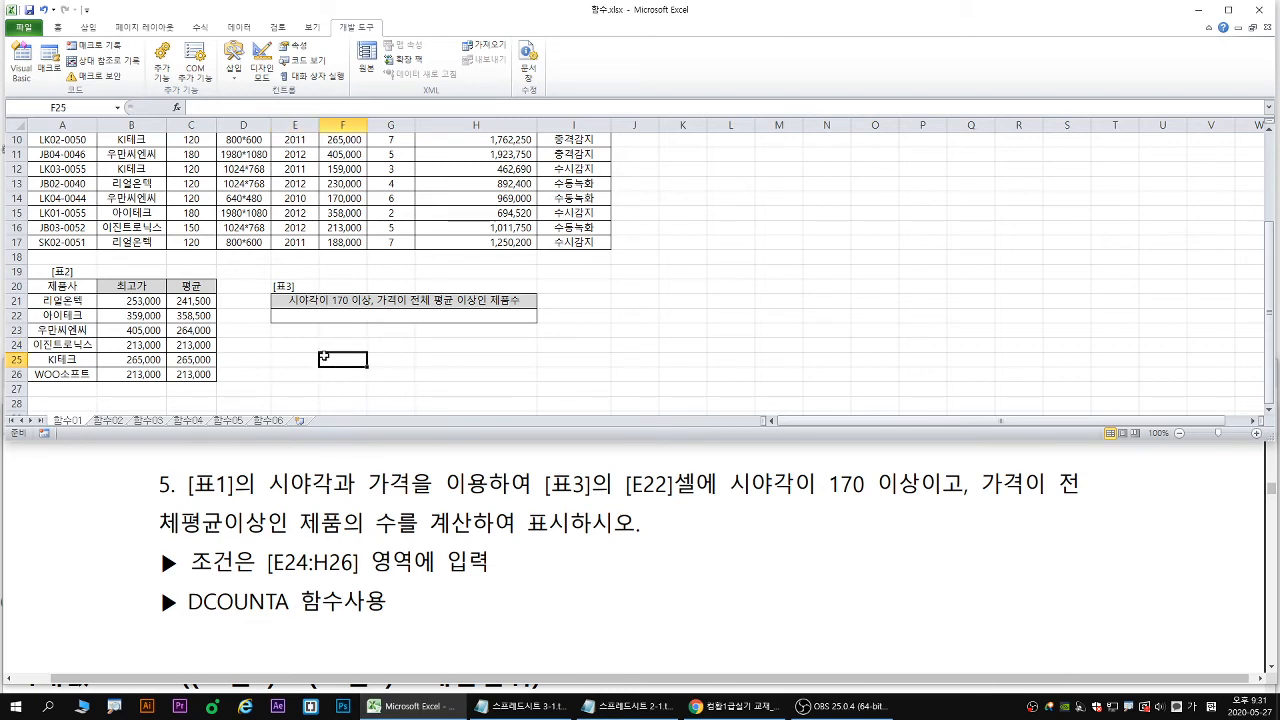
left_click(304, 345)
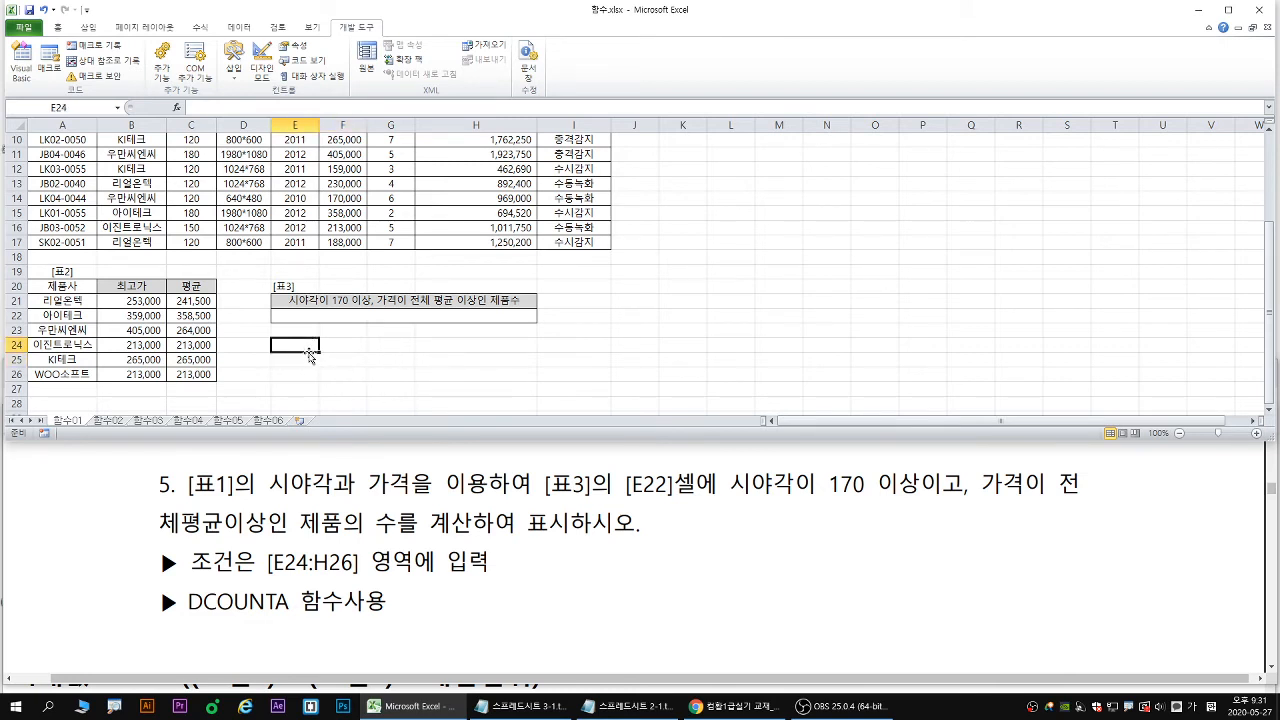
Switch to the 스프레드시트 3-1.txt notes in Notepad and read the database function section on DAVERAGE, DCOUNTA and criteria.
left_click(514, 702)
scroll(529, 638, "down", 10)
scroll(529, 638, "down", 15)
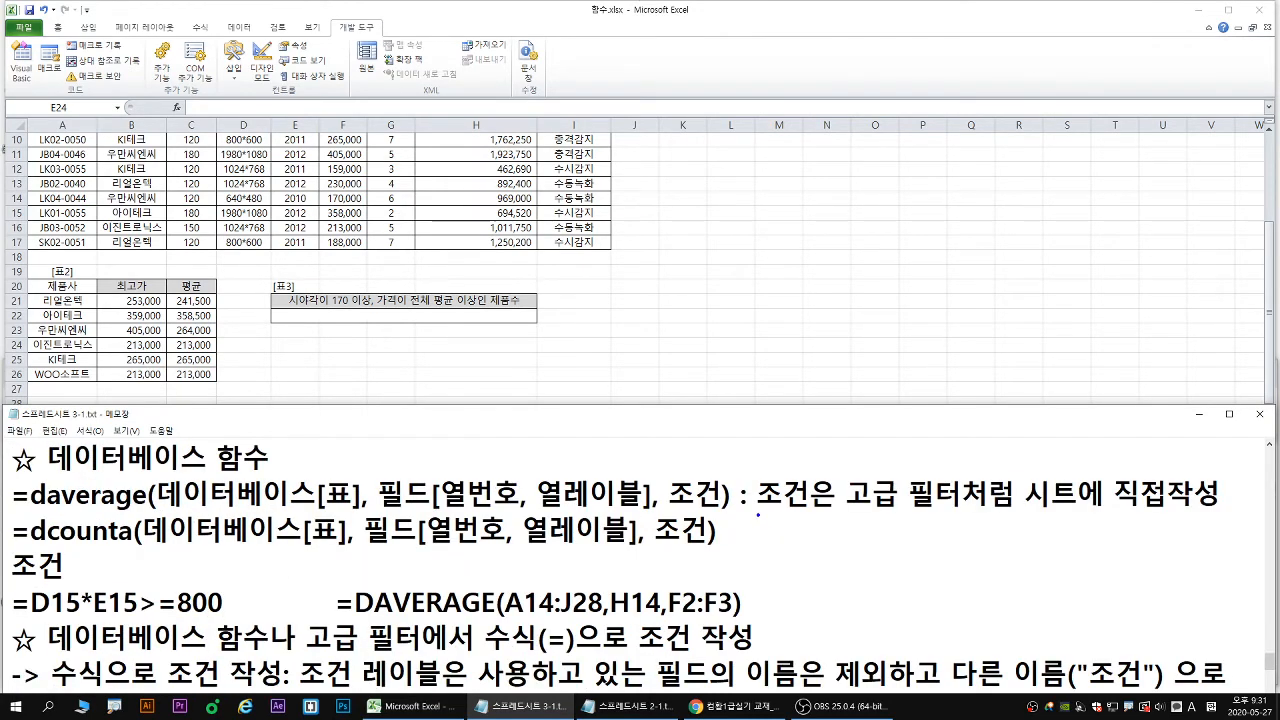
left_click_drag(758, 512, 1208, 510)
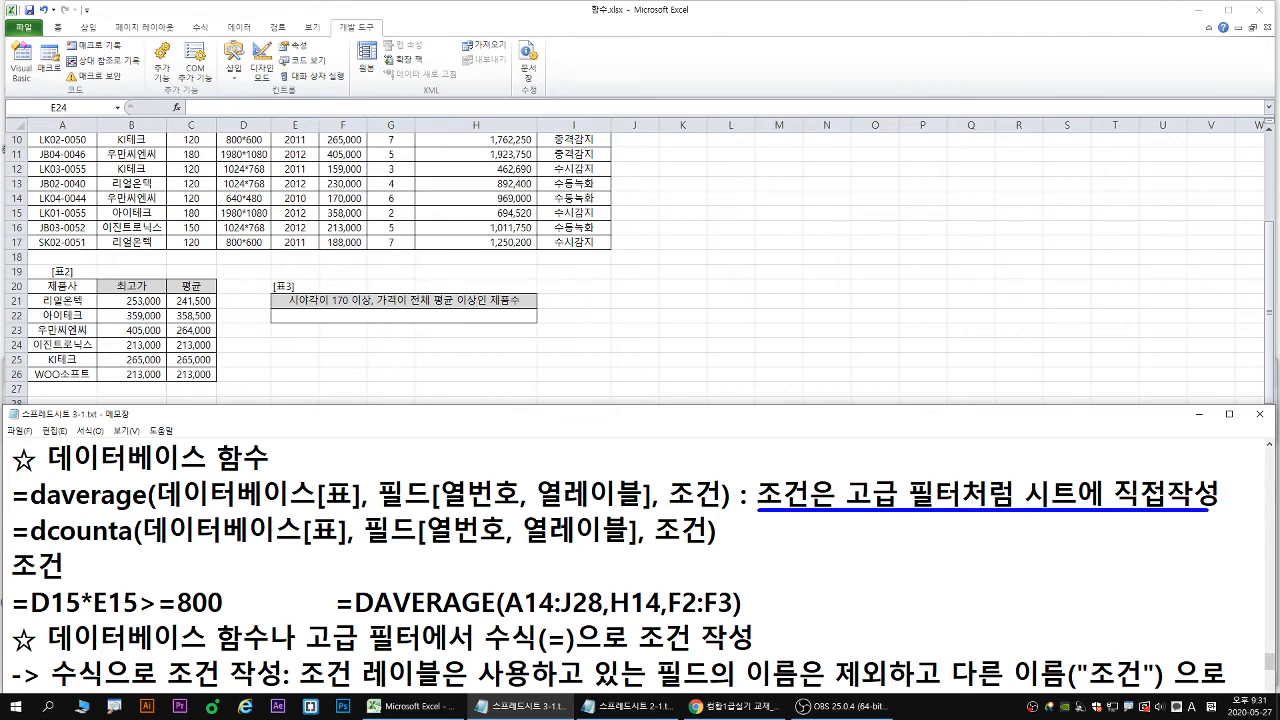
key("Escape")
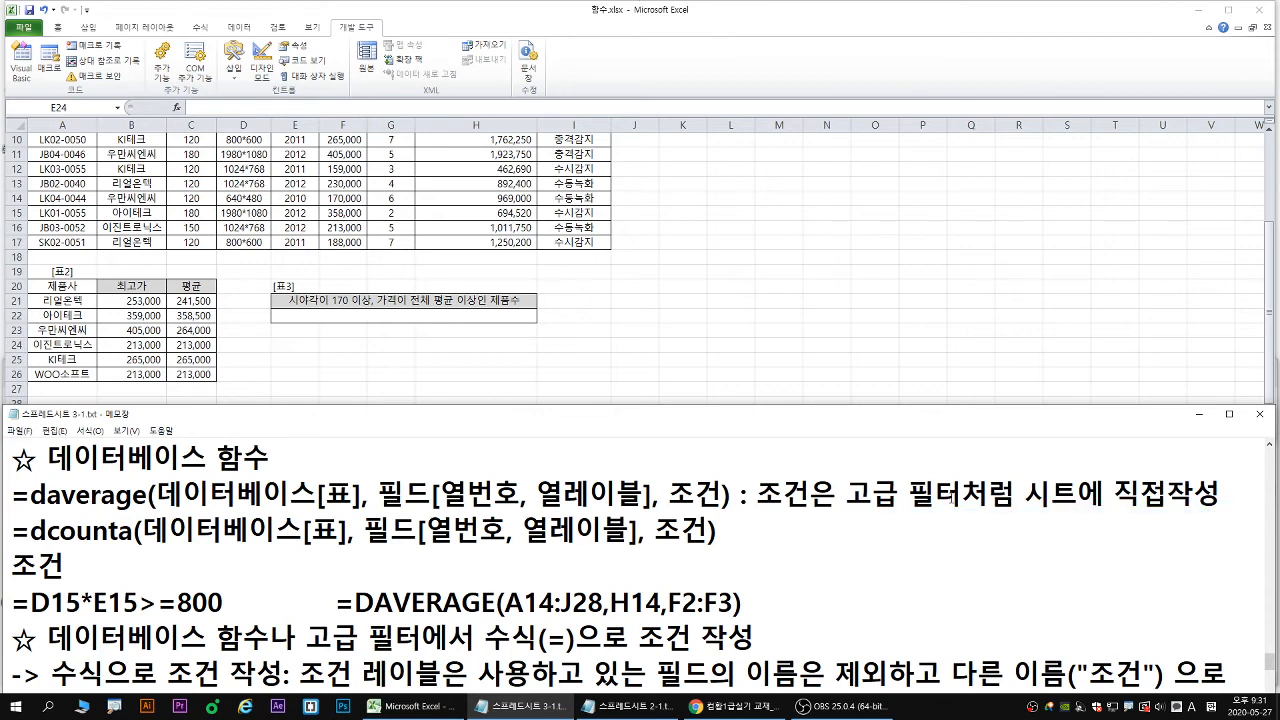
Return to Excel and copy the 시야각 header from C3 into cell E24 as a criteria label.
left_click(307, 348)
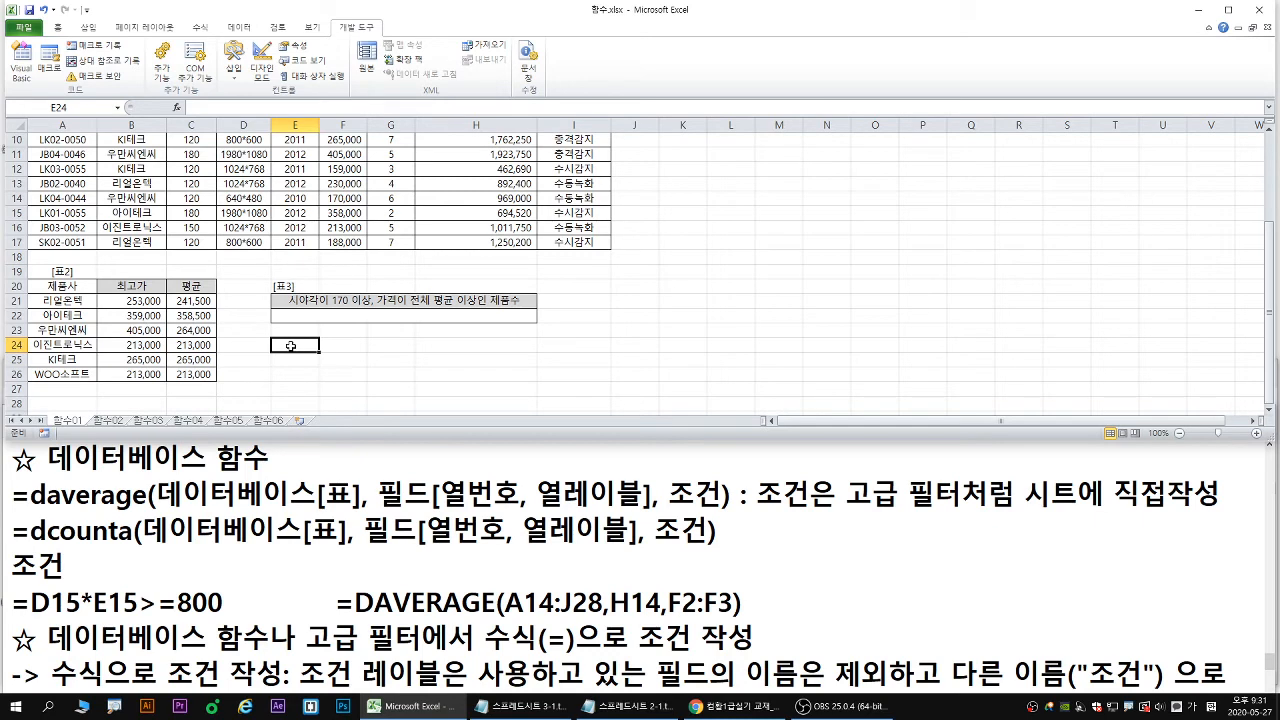
scroll(295, 355, "up", 3)
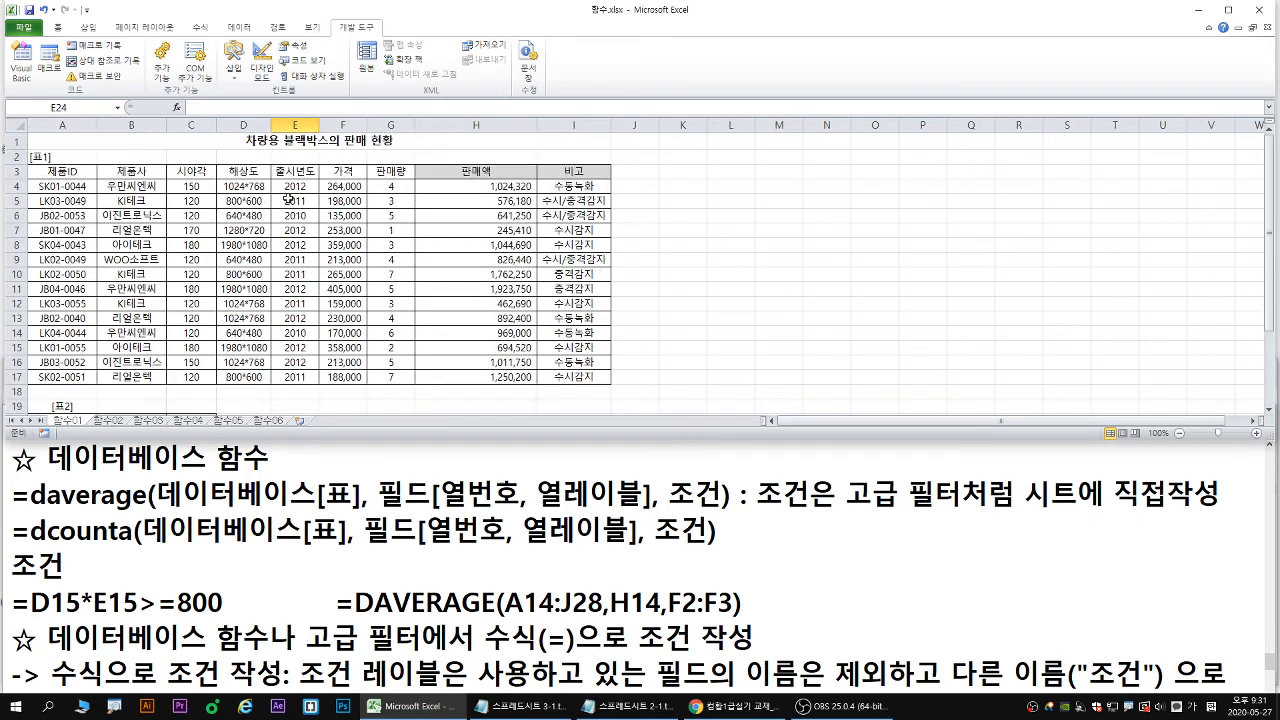
left_click(195, 172)
key("ctrl+c")
scroll(268, 291, "down", 2)
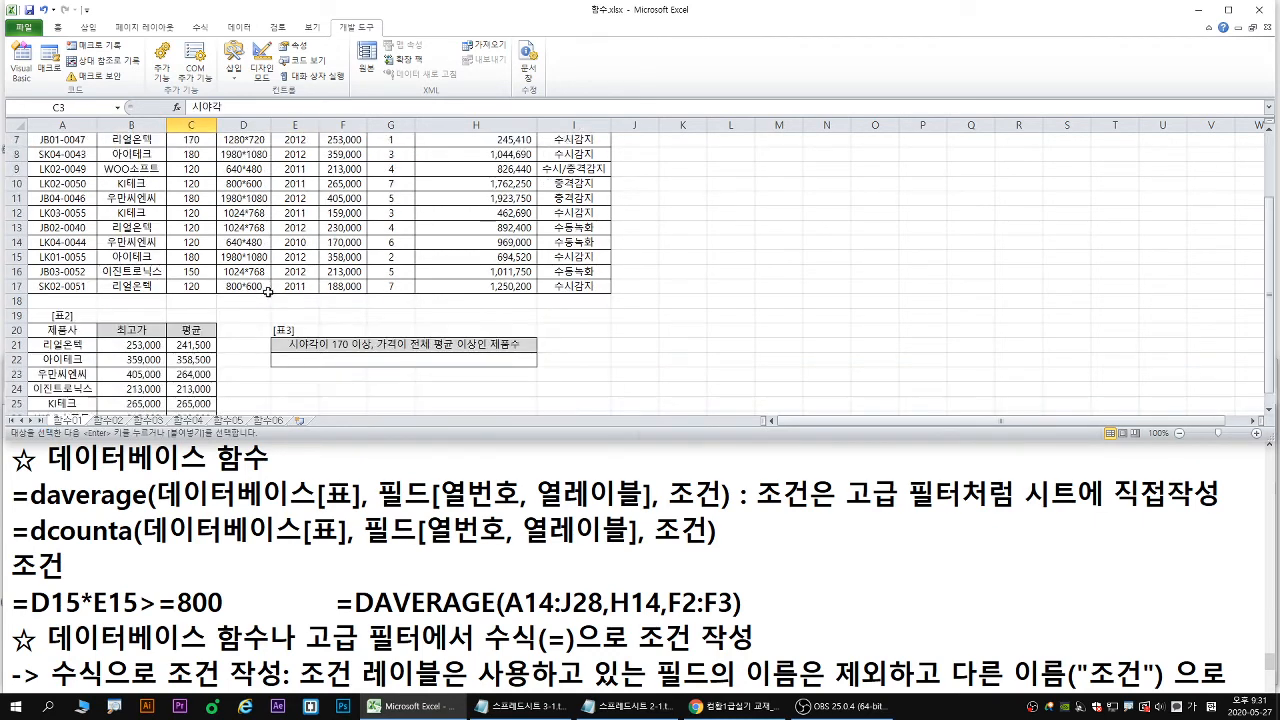
scroll(268, 291, "down", 1)
left_click(300, 350)
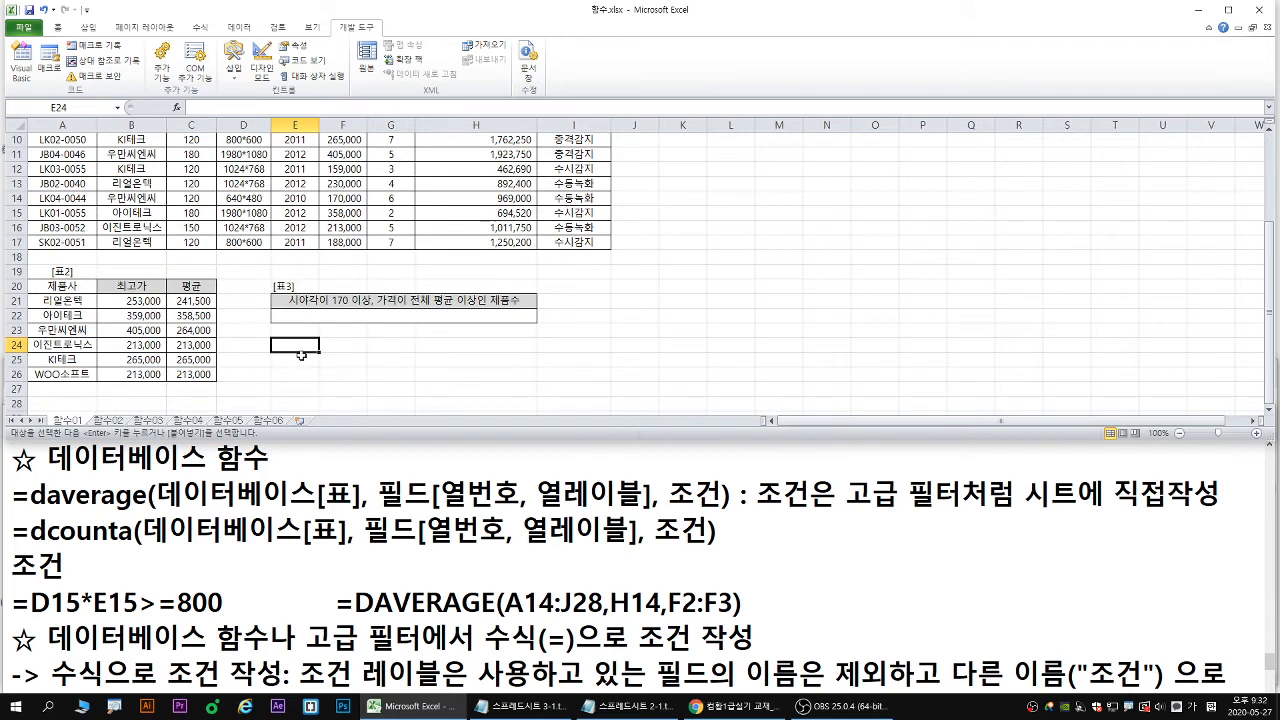
key("ctrl+v")
Enter the condition >=170 in E25 under the 시야각 criteria label.
scroll(294, 282, "up", 2)
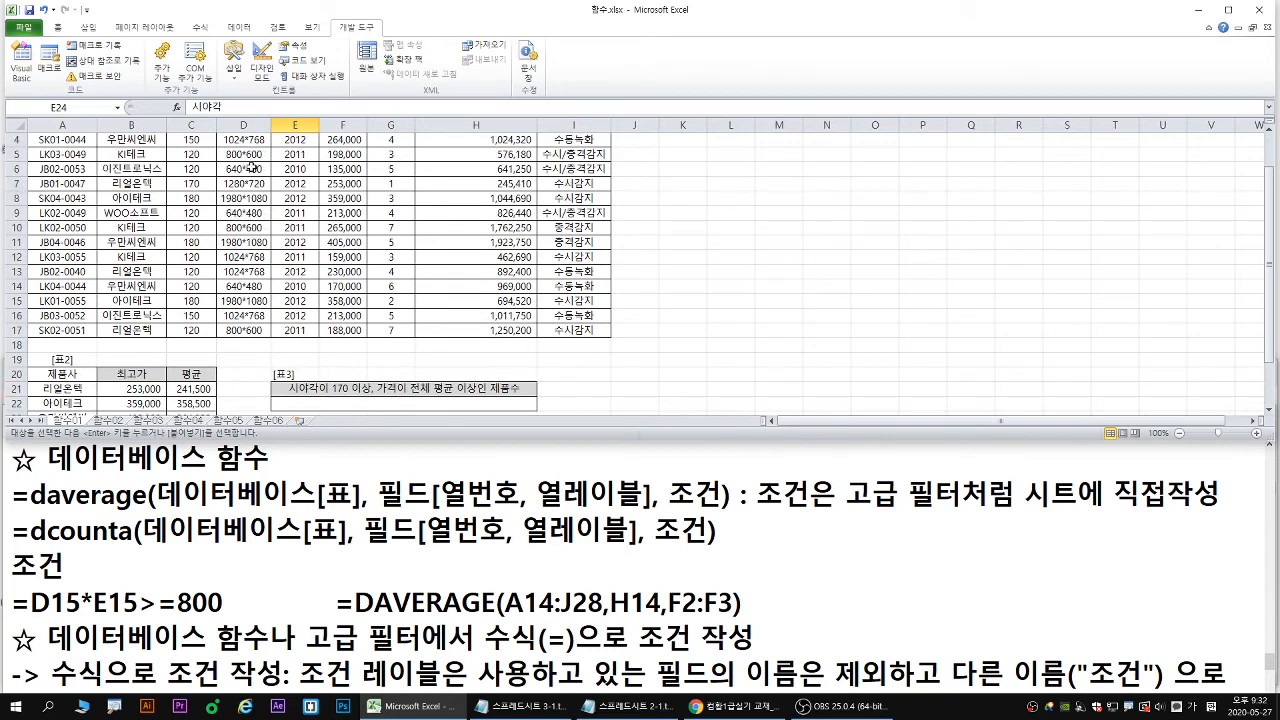
scroll(240, 168, "up", 1)
scroll(300, 280, "down", 3)
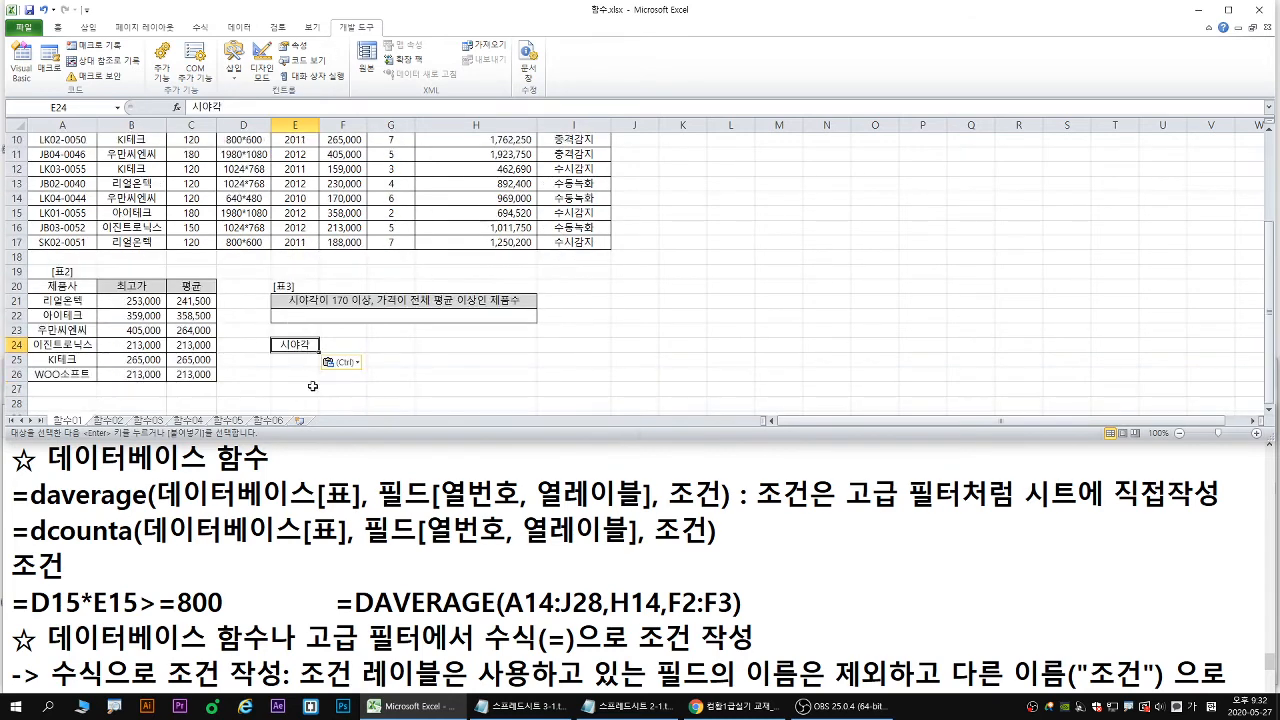
scroll(313, 386, "down", 1)
left_click(295, 318)
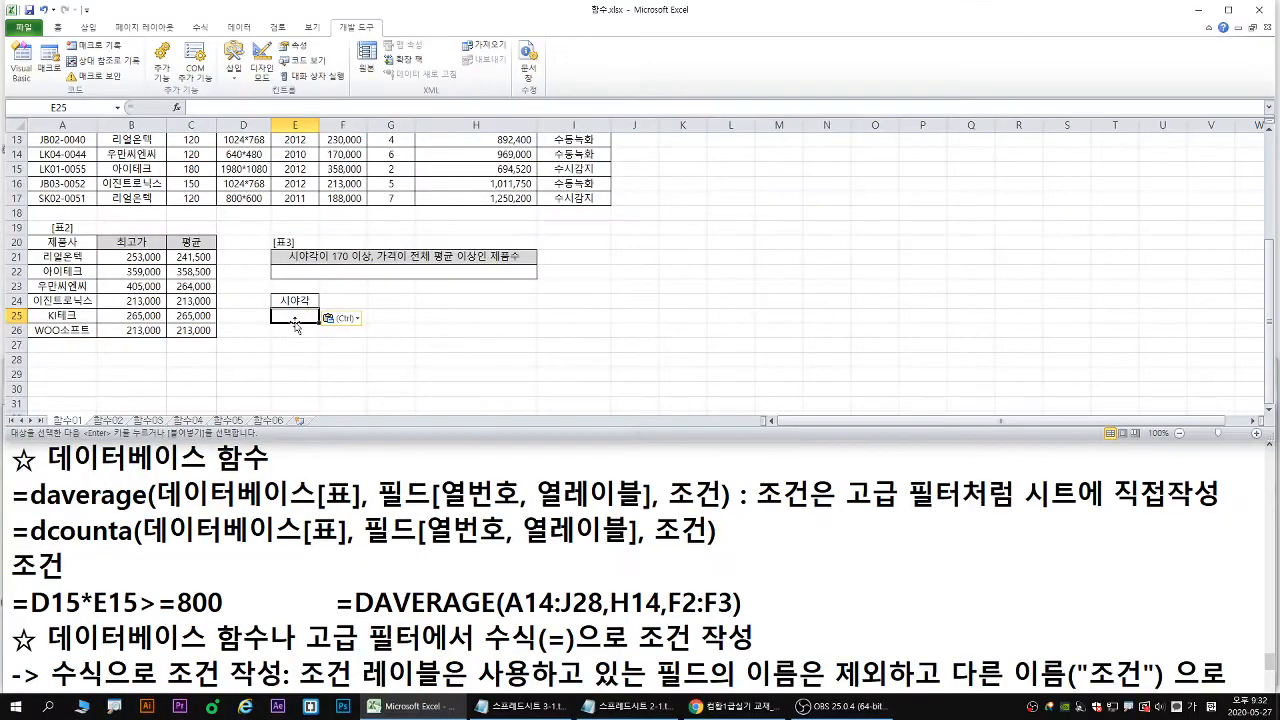
type(">=170")
key("Return")
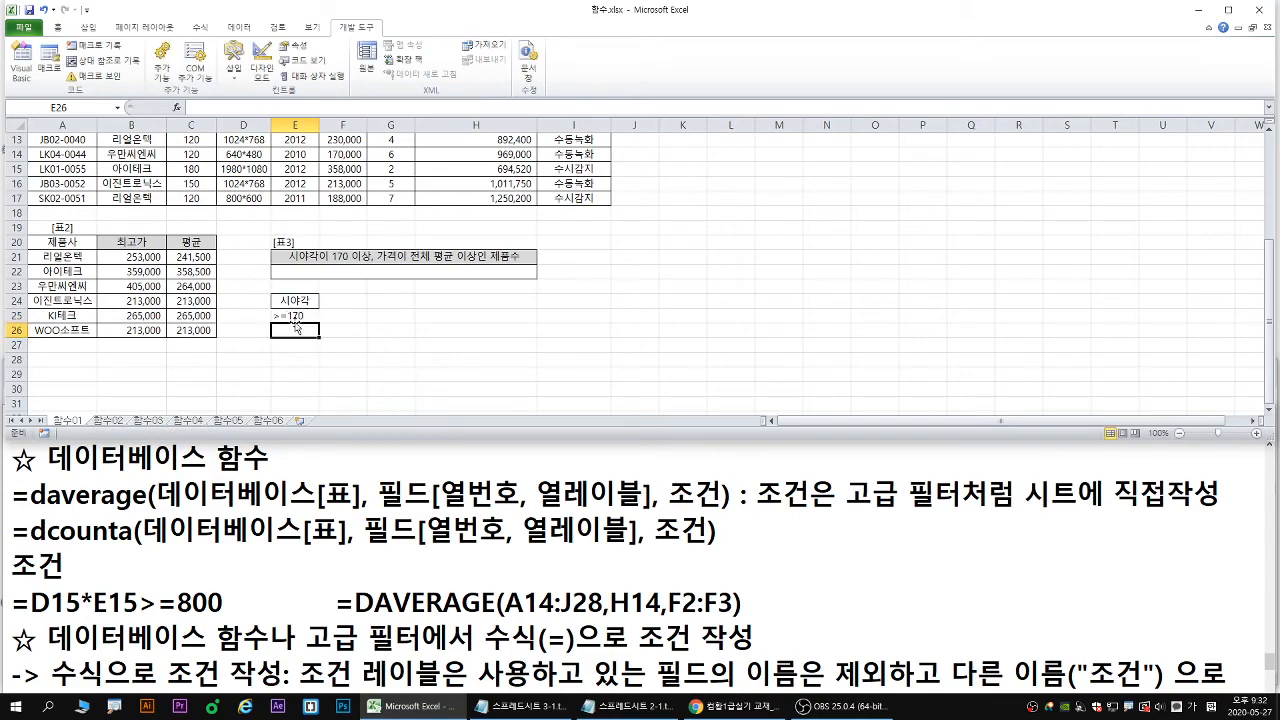
Select F24 beside the 시야각 label and examine table 3's above-average price condition and where its criterion belongs.
left_click(341, 301)
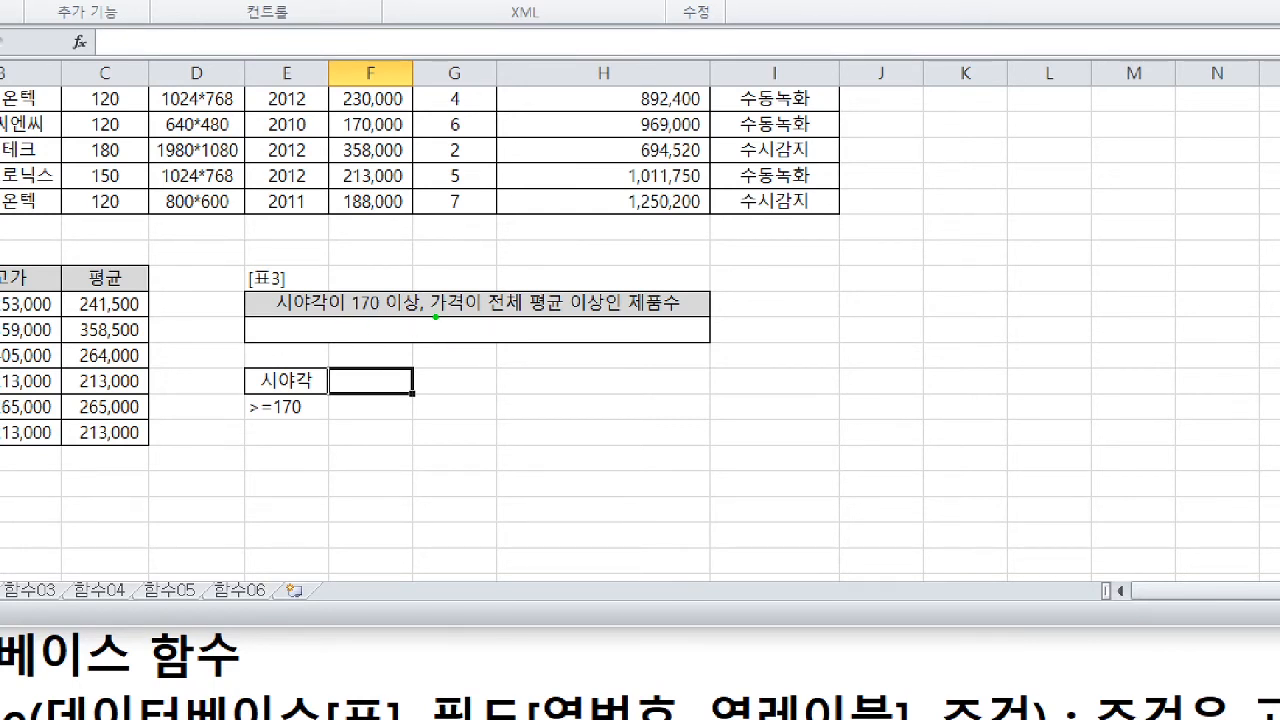
left_click_drag(436, 316, 604, 317)
key("r")
left_click_drag(378, 378, 406, 352)
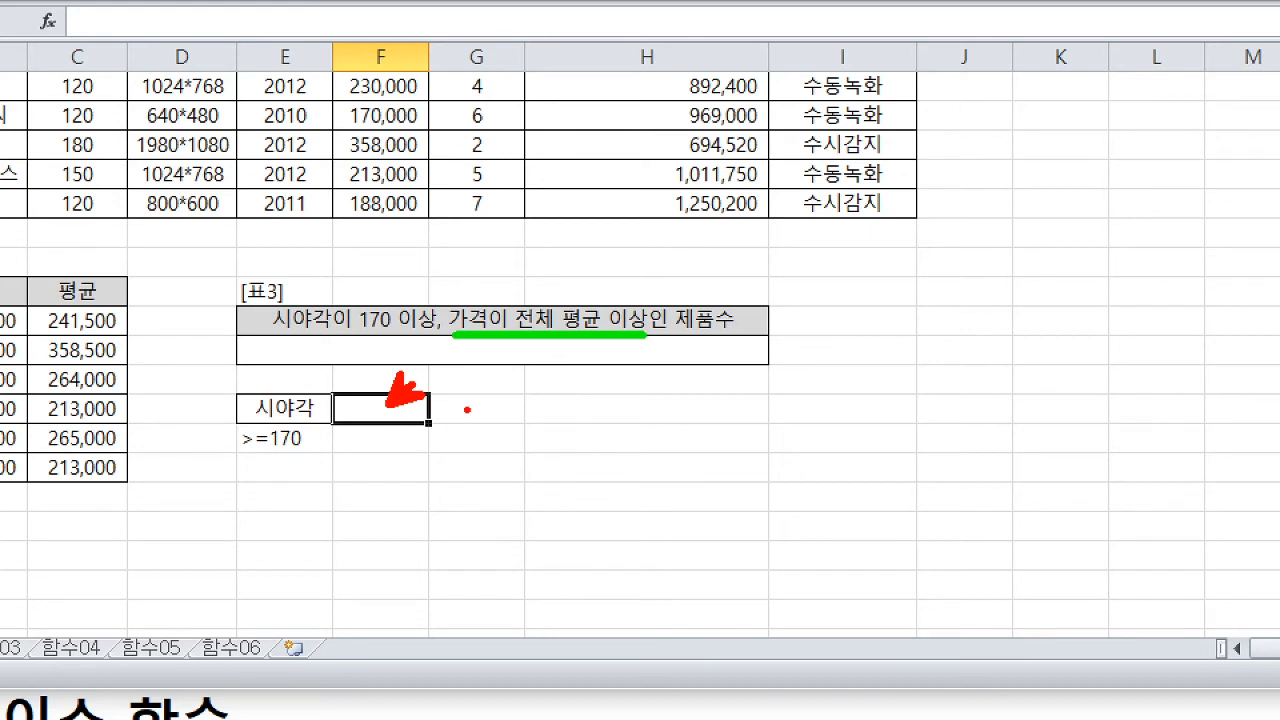
mouse_move(378, 454)
left_mouse_down()
mouse_move(400, 448)
mouse_move(392, 432)
left_mouse_up()
key("e")
key("b")
left_click_drag(344, 435, 355, 445)
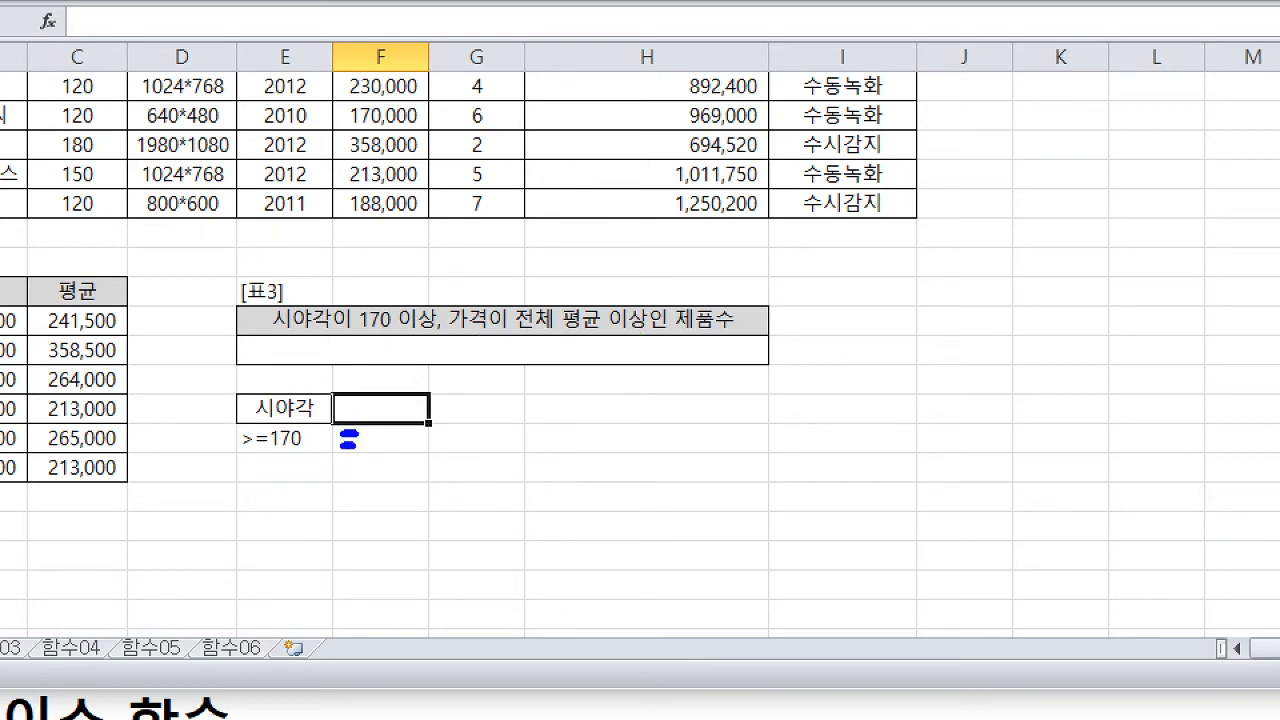
key("Escape")
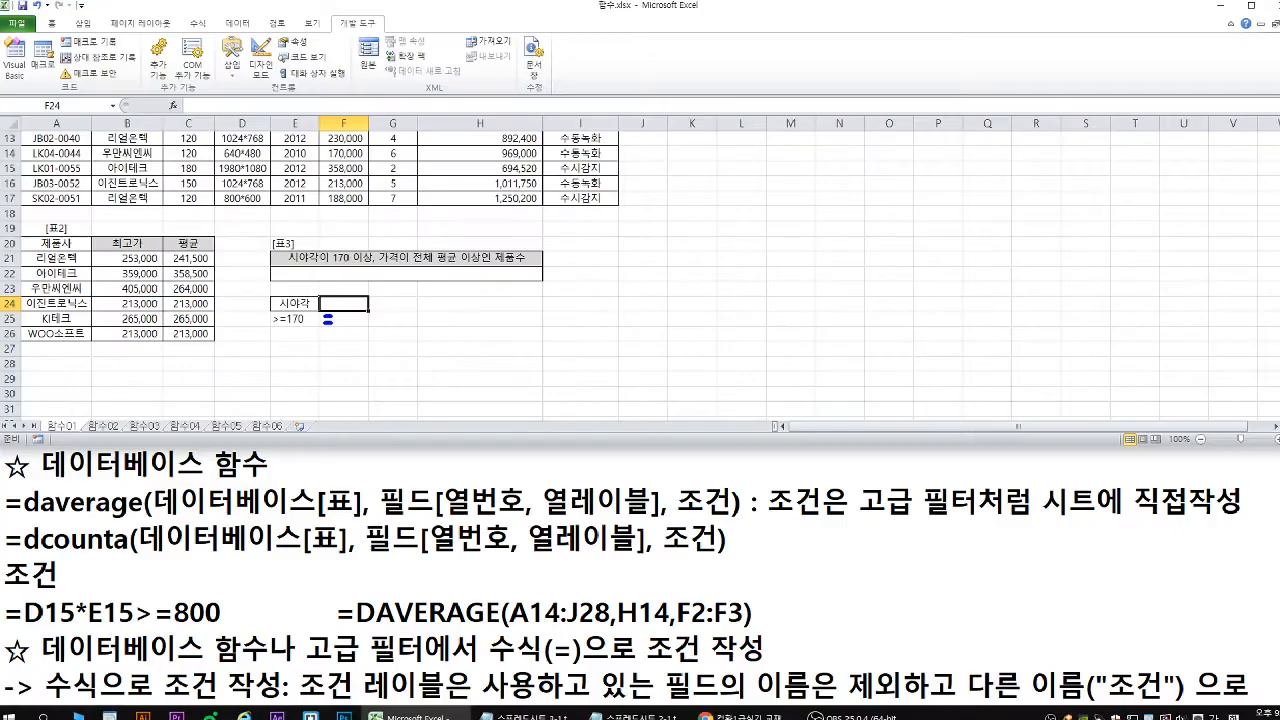
Examine table 1's header row for the field names that a formula-based criteria label has to avoid.
scroll(345, 197, "up", 4)
key("ctrl+2")
left_click_drag(42, 170, 613, 169)
key("r")
key("g")
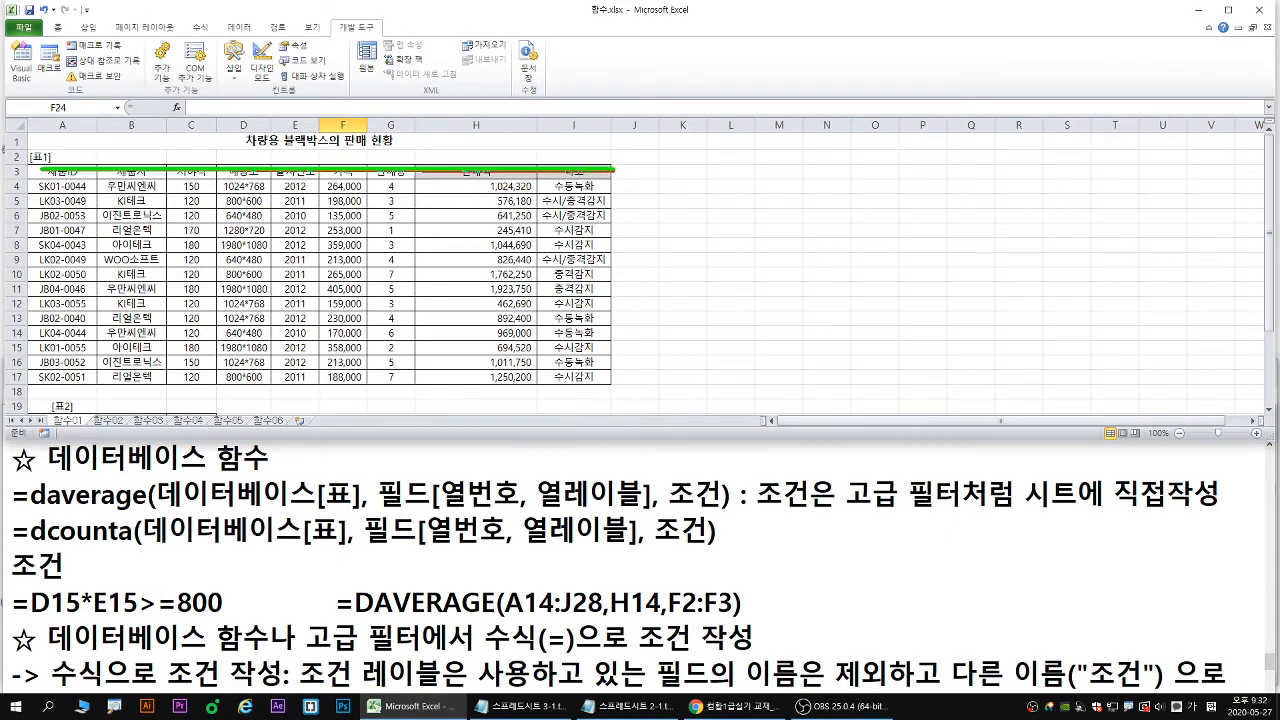
left_click_drag(424, 156, 425, 190)
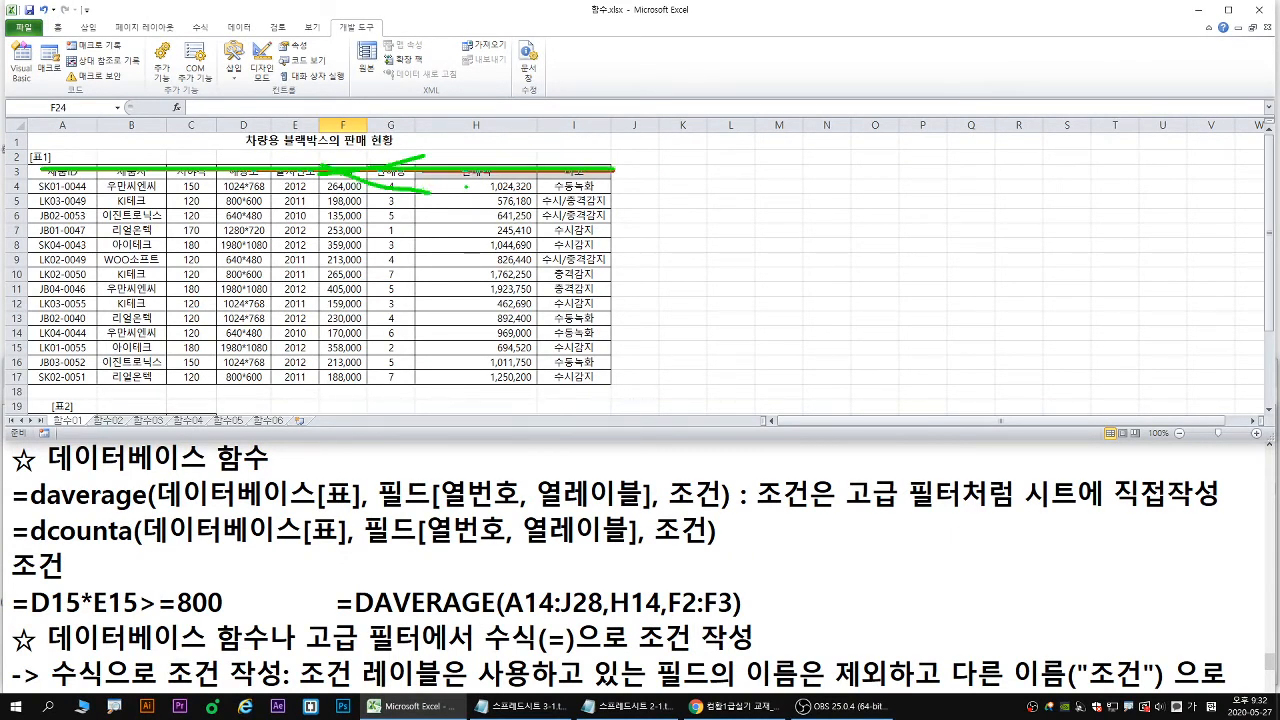
key("Escape")
Enter the criteria label 조건 in F24 beside the 시야각 label.
scroll(466, 186, "down", 3)
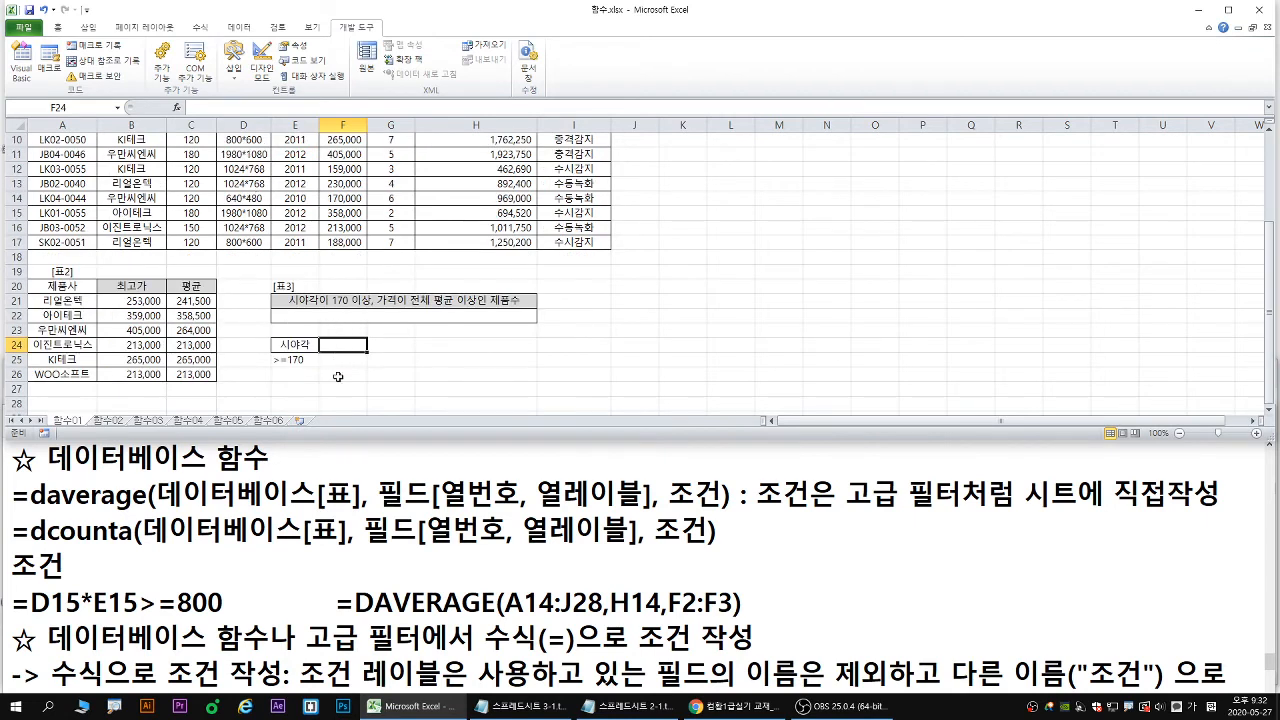
type("ㅈ")
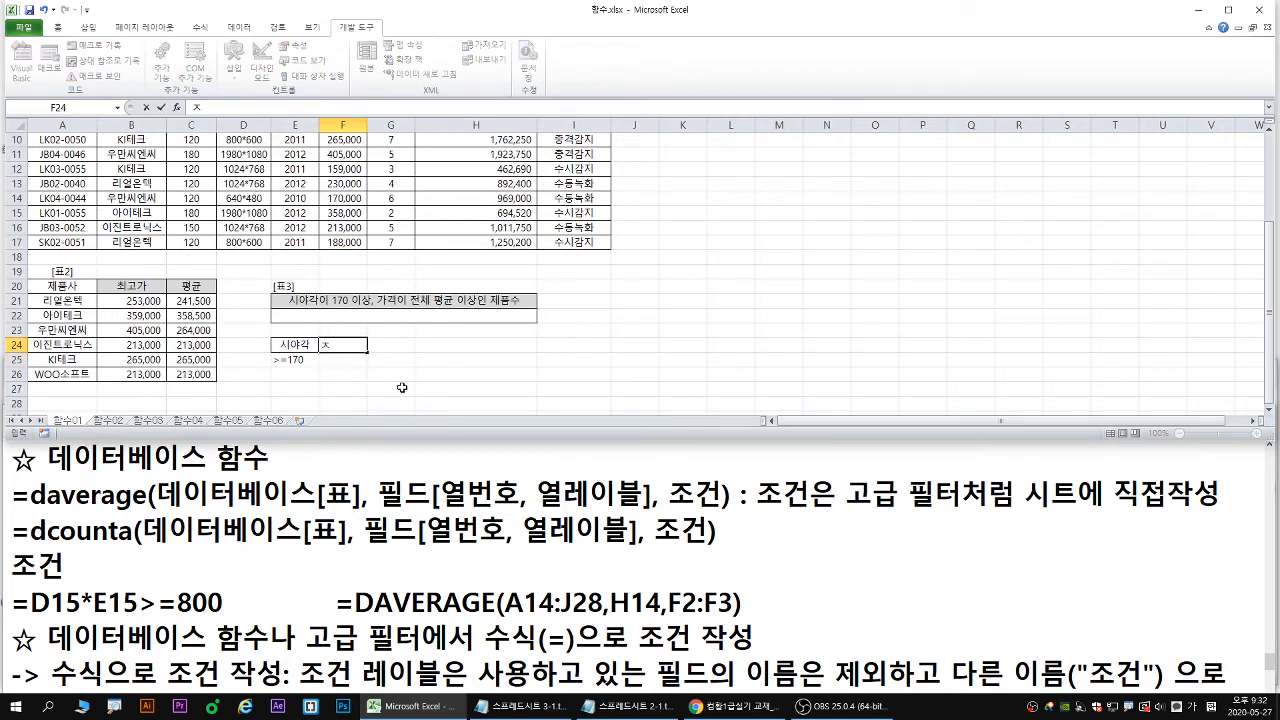
type("ㅗ건")
key("Return")
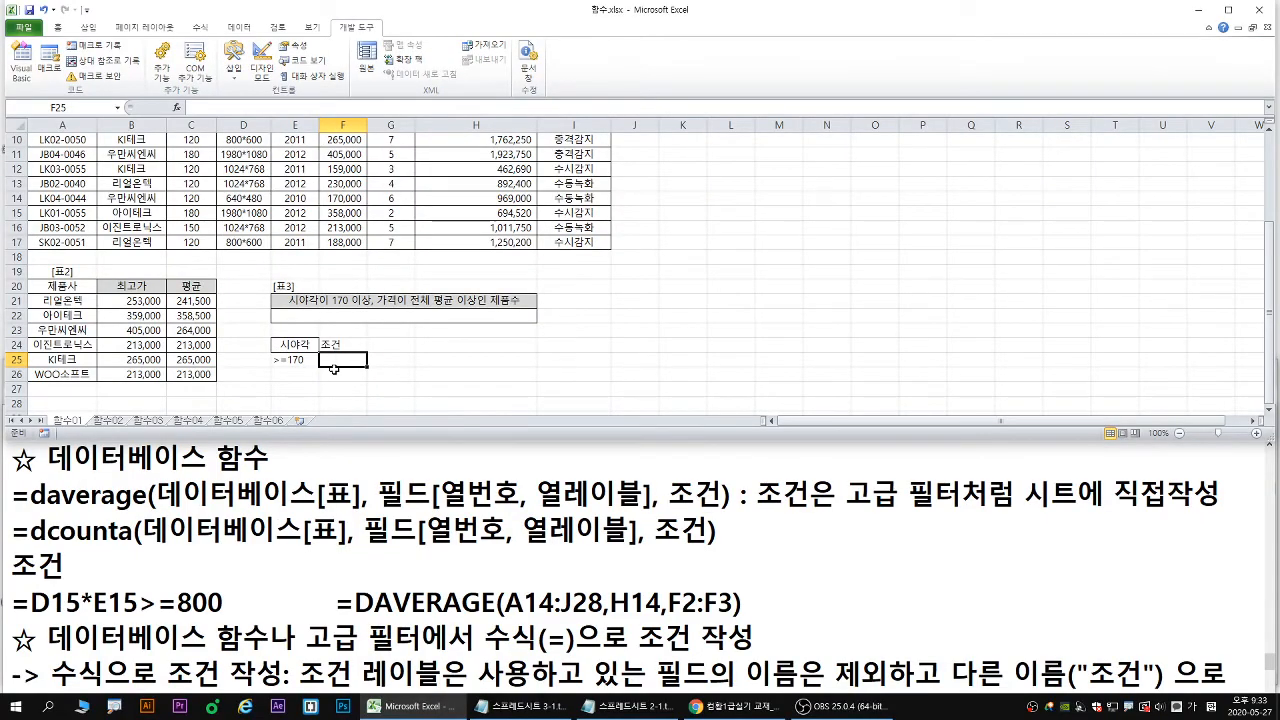
Enter =AVERAGE($F$4:$F$17) in F25 to average the 가격 column with absolute references.
type("=aver")
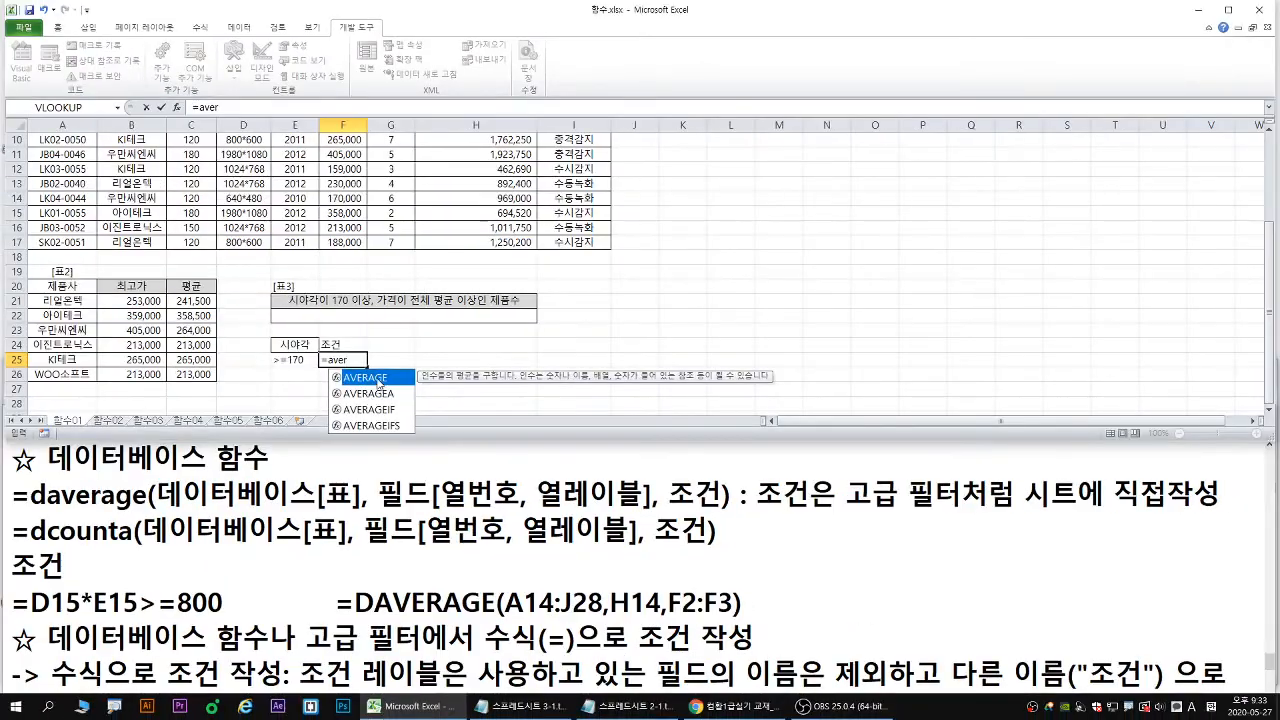
double_click(395, 378)
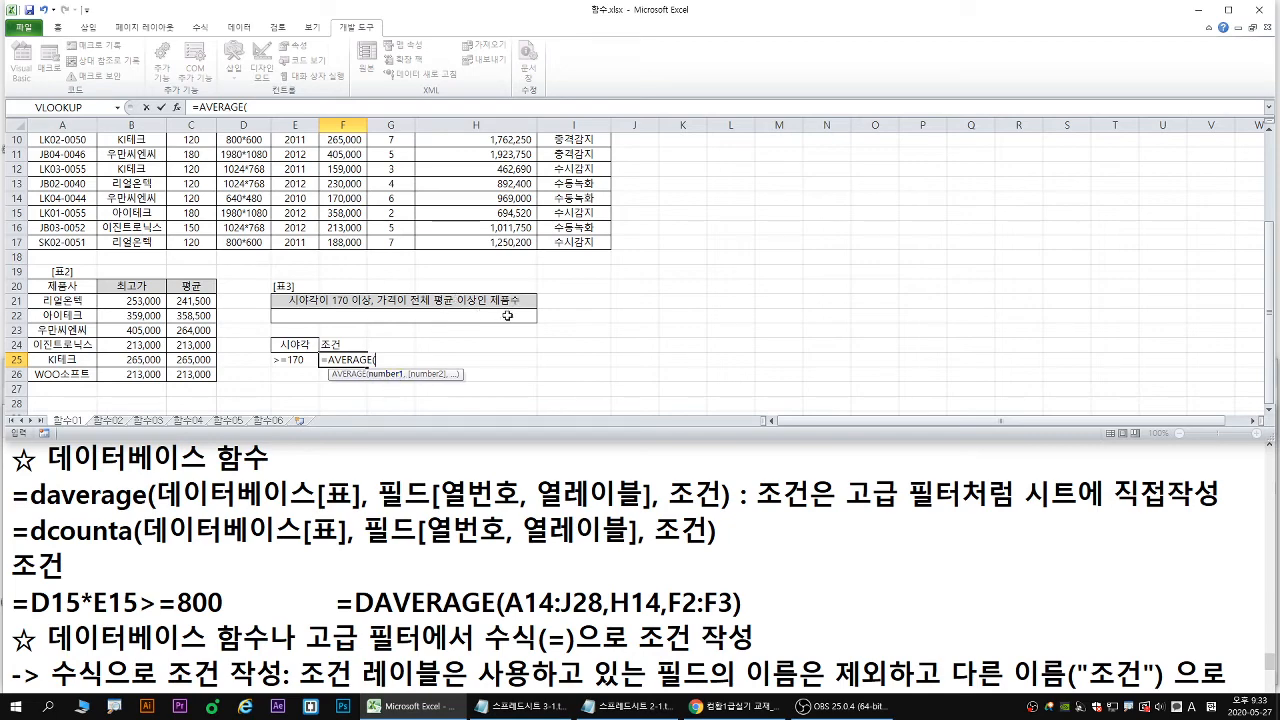
double_click(729, 18)
scroll(450, 290, "up", 3)
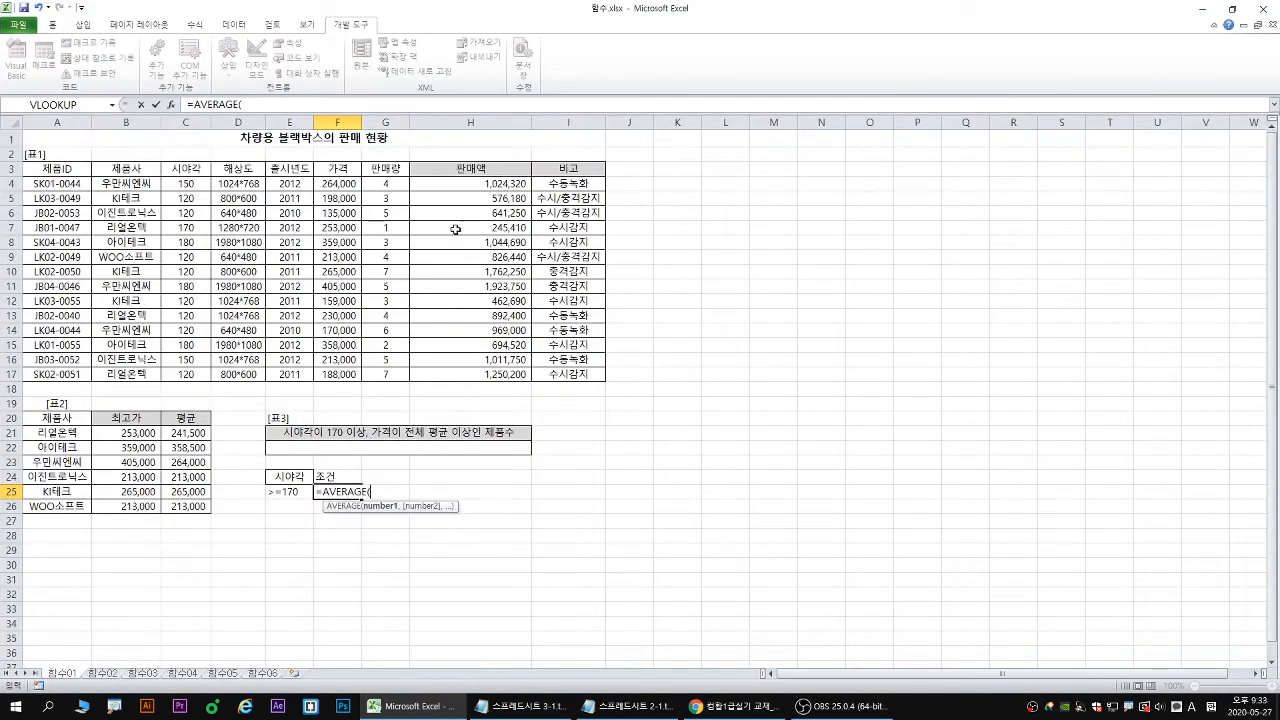
left_click(328, 185)
left_click_drag(328, 185, 331, 377)
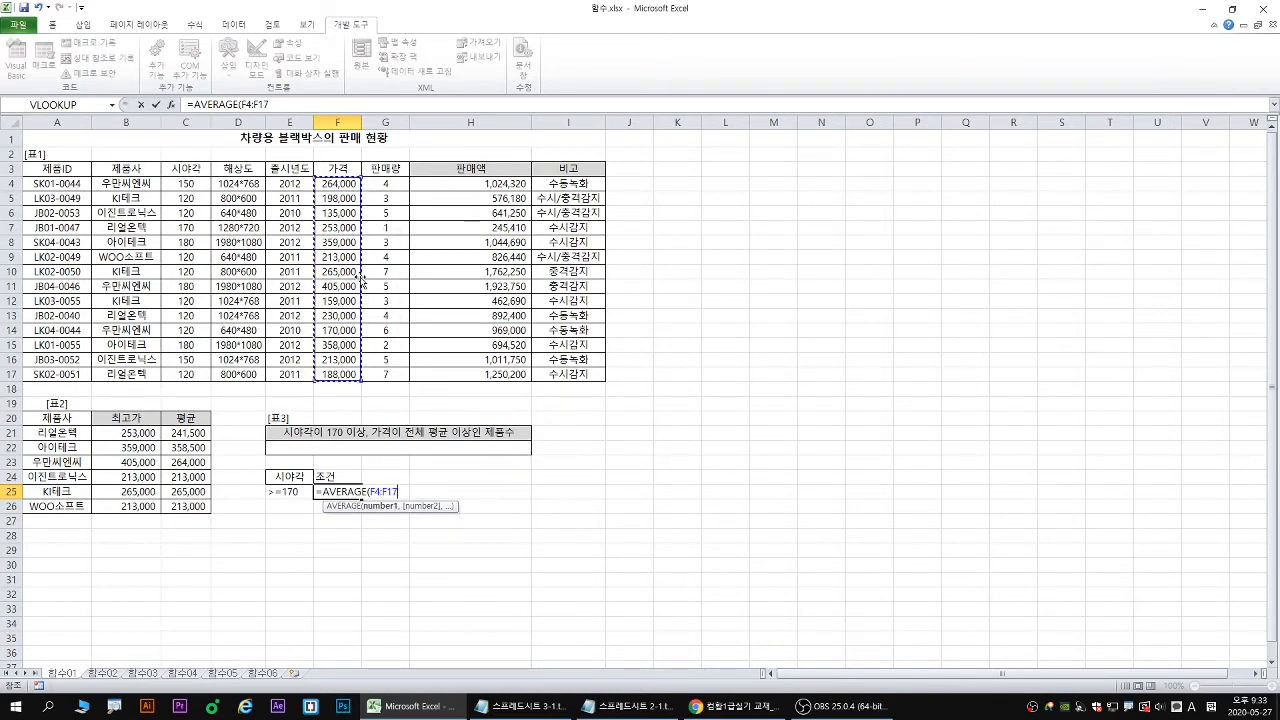
key("F4")
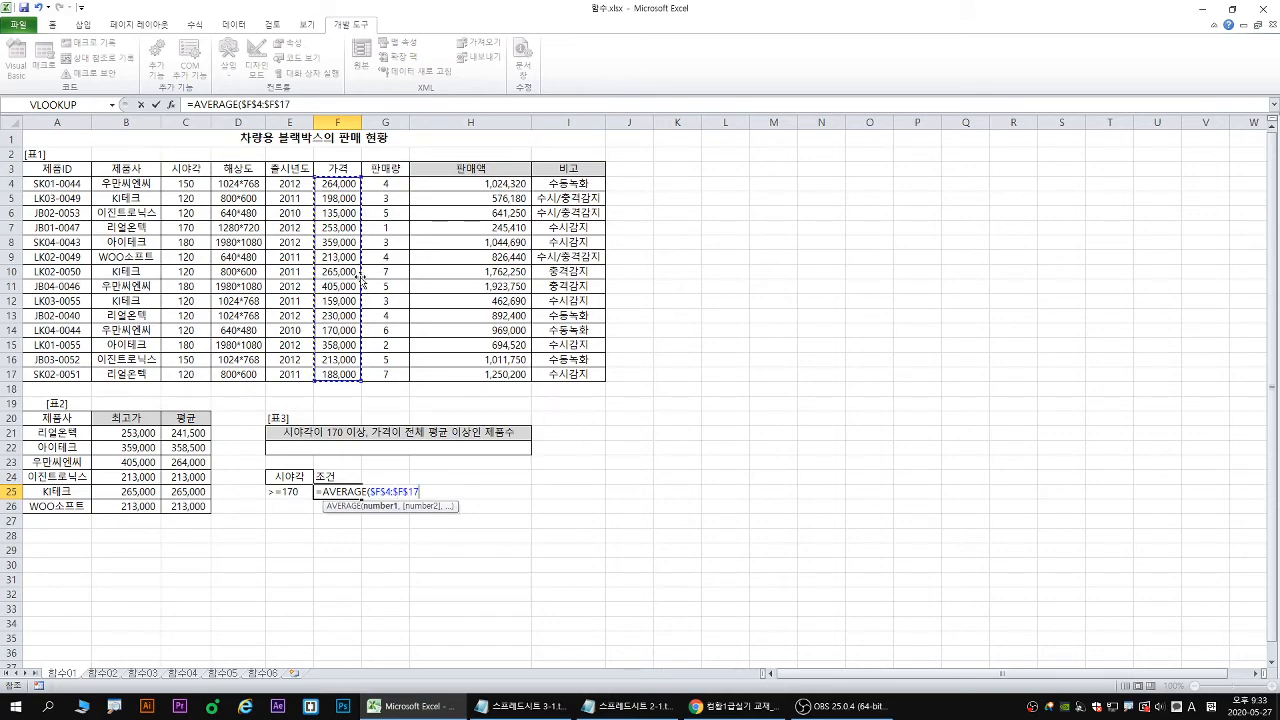
key("ctrl+2")
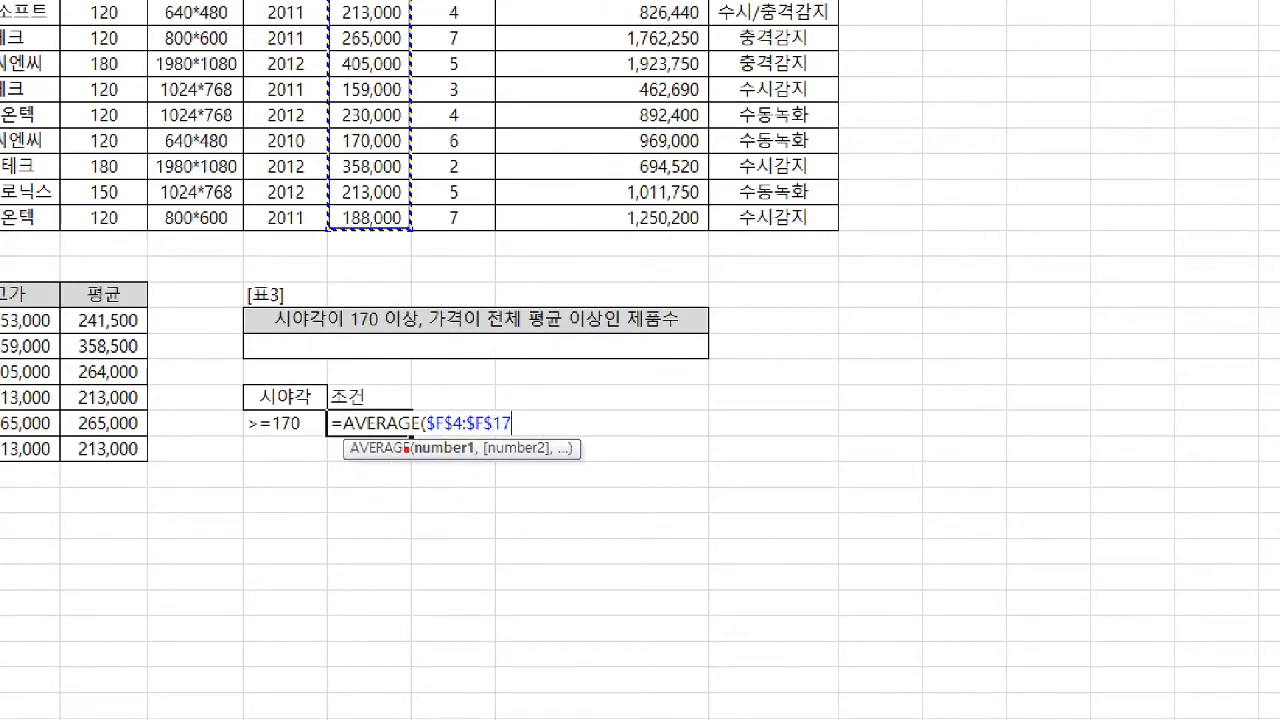
left_click_drag(328, 2, 408, 229)
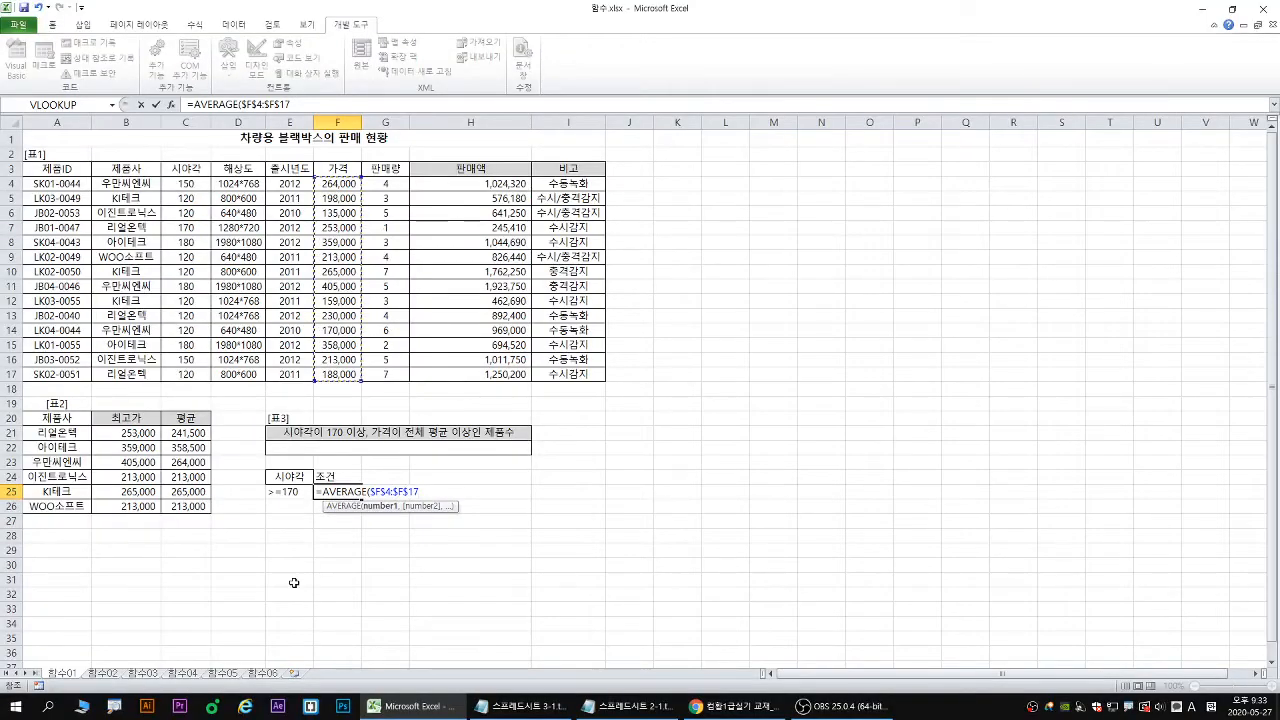
key("Return")
Select F25 and compare the computed average with table 3's price condition and the individual prices in table 1.
left_click(342, 492)
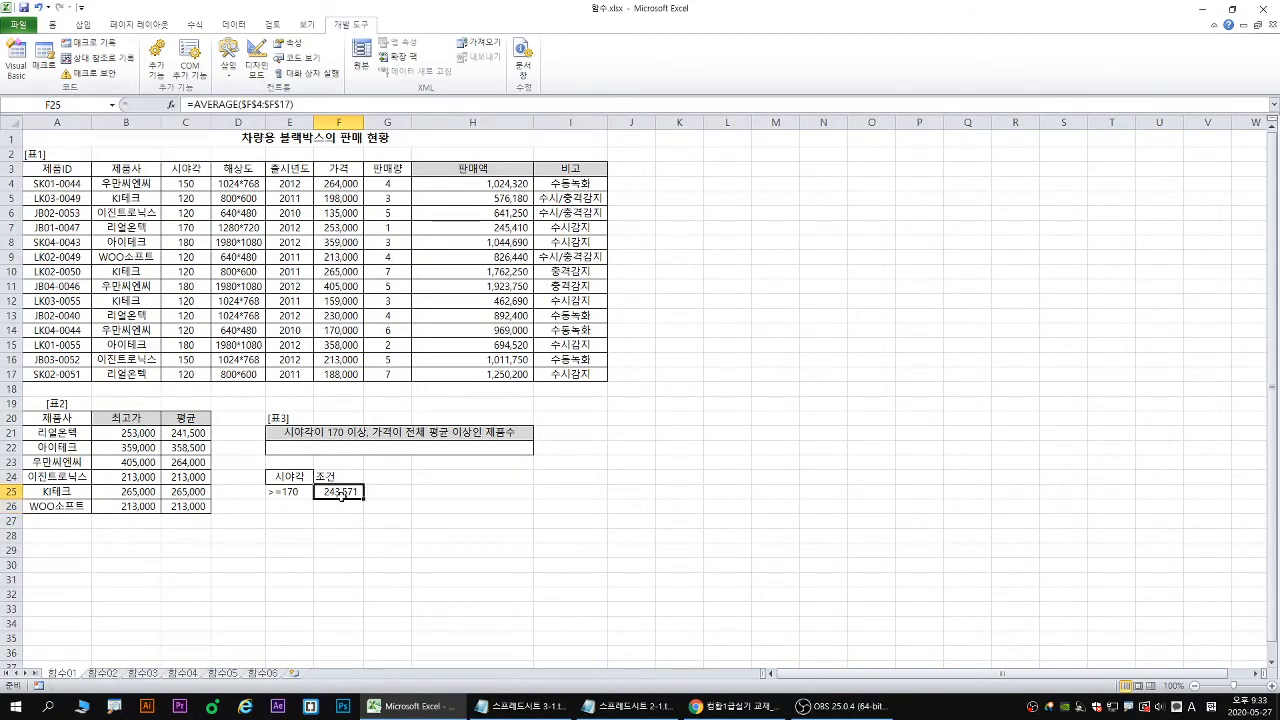
key("ctrl+1")
left_click(334, 482)
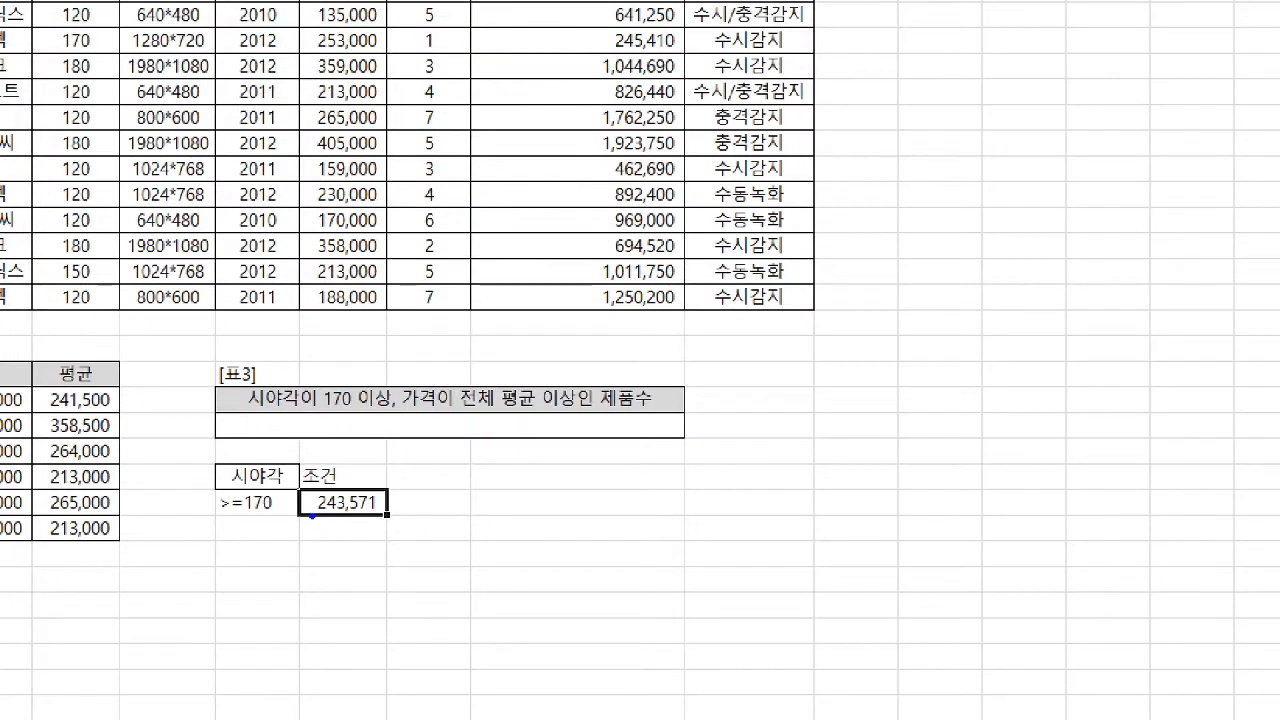
left_click_drag(312, 516, 378, 515)
left_click_drag(406, 416, 606, 421)
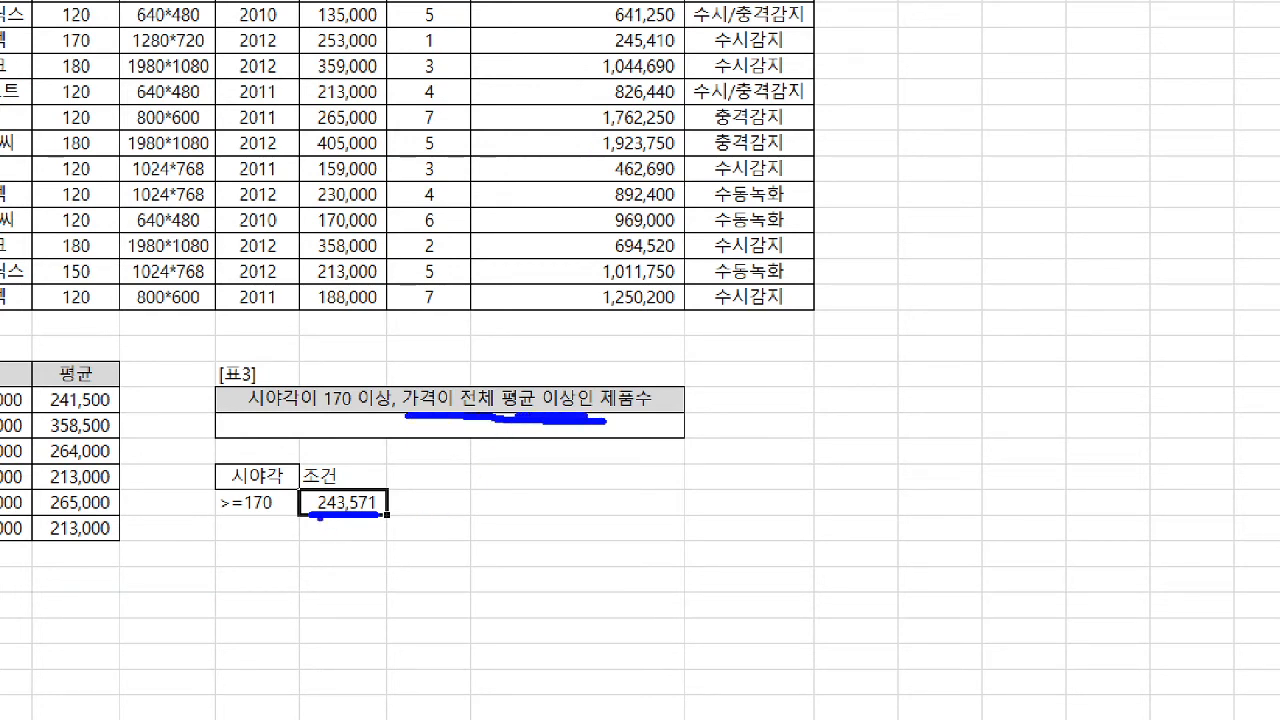
left_click_drag(328, 510, 371, 510)
key("r")
key("e")
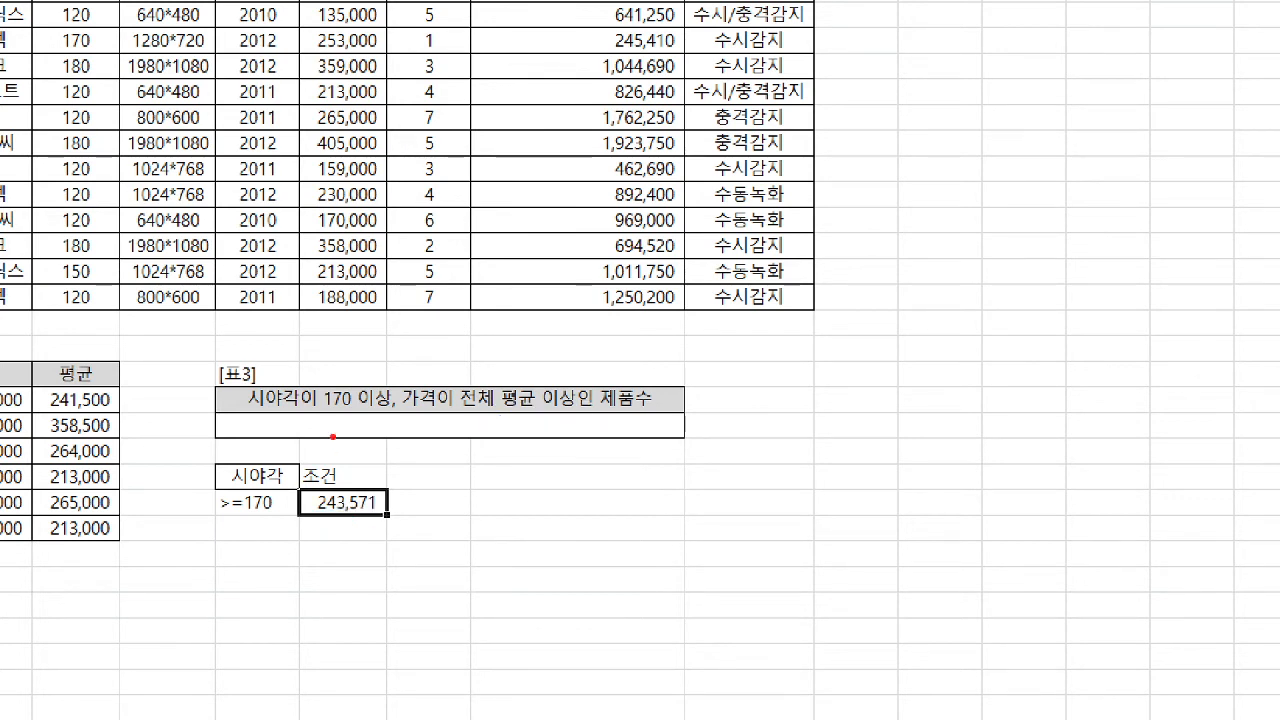
mouse_move(288, 237)
left_mouse_down()
mouse_move(290, 263)
mouse_move(377, 257)
left_mouse_up()
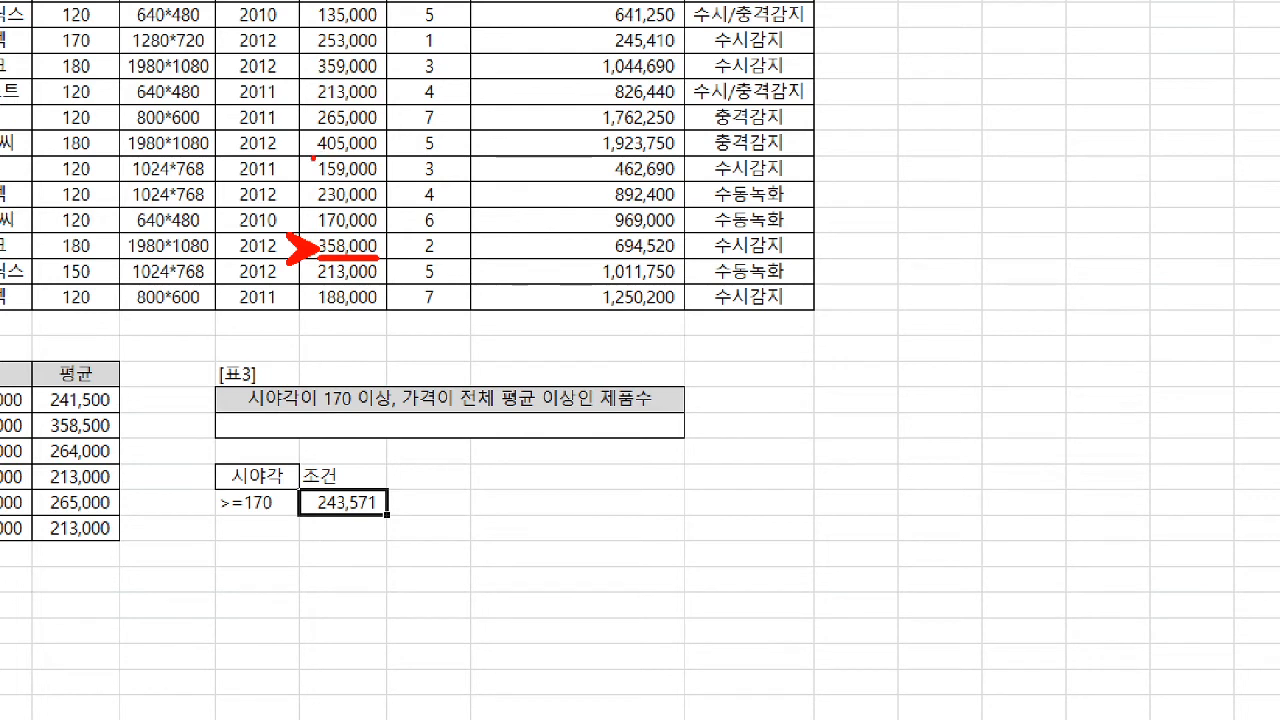
left_click_drag(313, 157, 383, 157)
left_click_drag(290, 124, 286, 153)
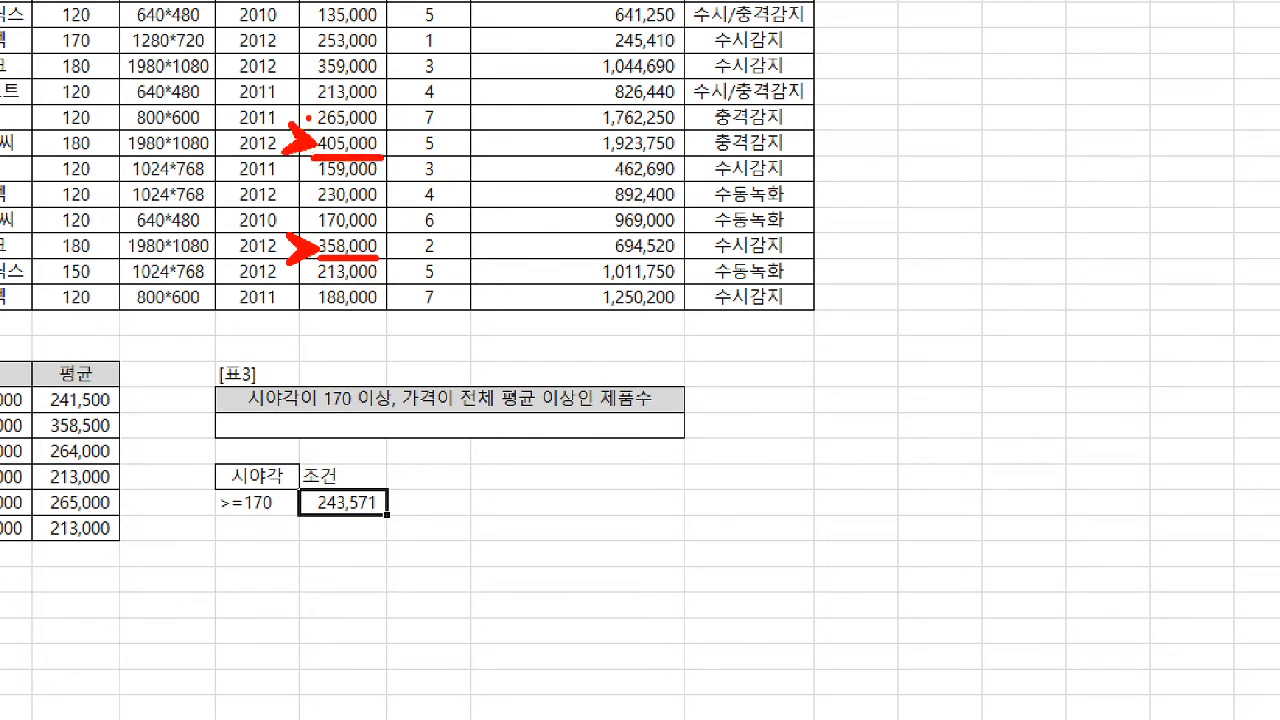
mouse_move(296, 86)
left_mouse_down()
mouse_move(311, 119)
mouse_move(381, 128)
left_mouse_up()
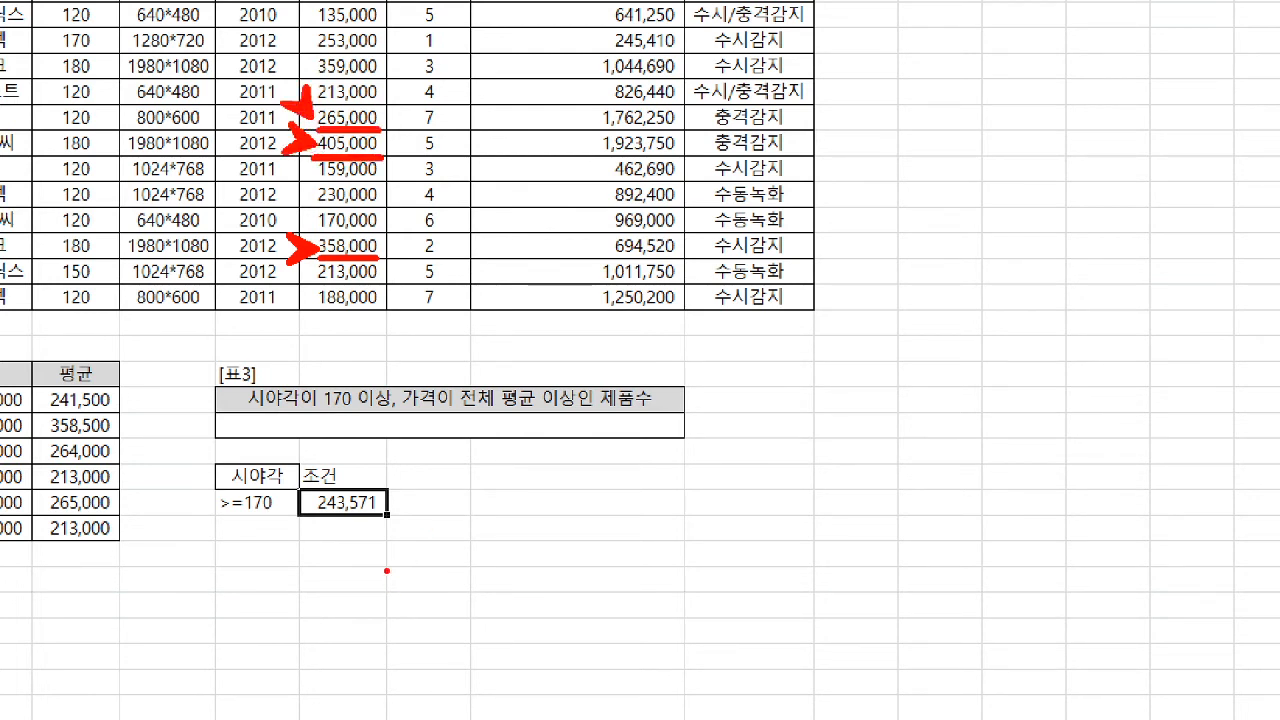
key("Escape")
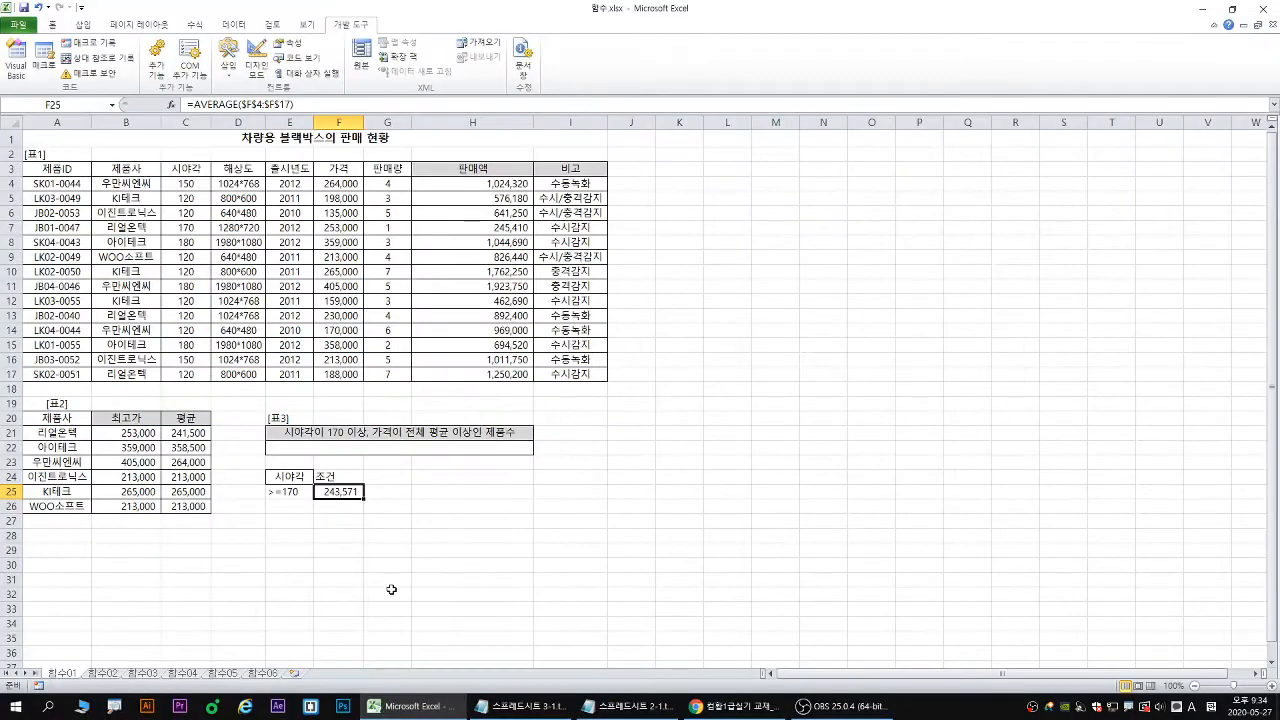
Open the AVERAGE formula in F25 for editing and examine how its range is compared with each price.
double_click(376, 508)
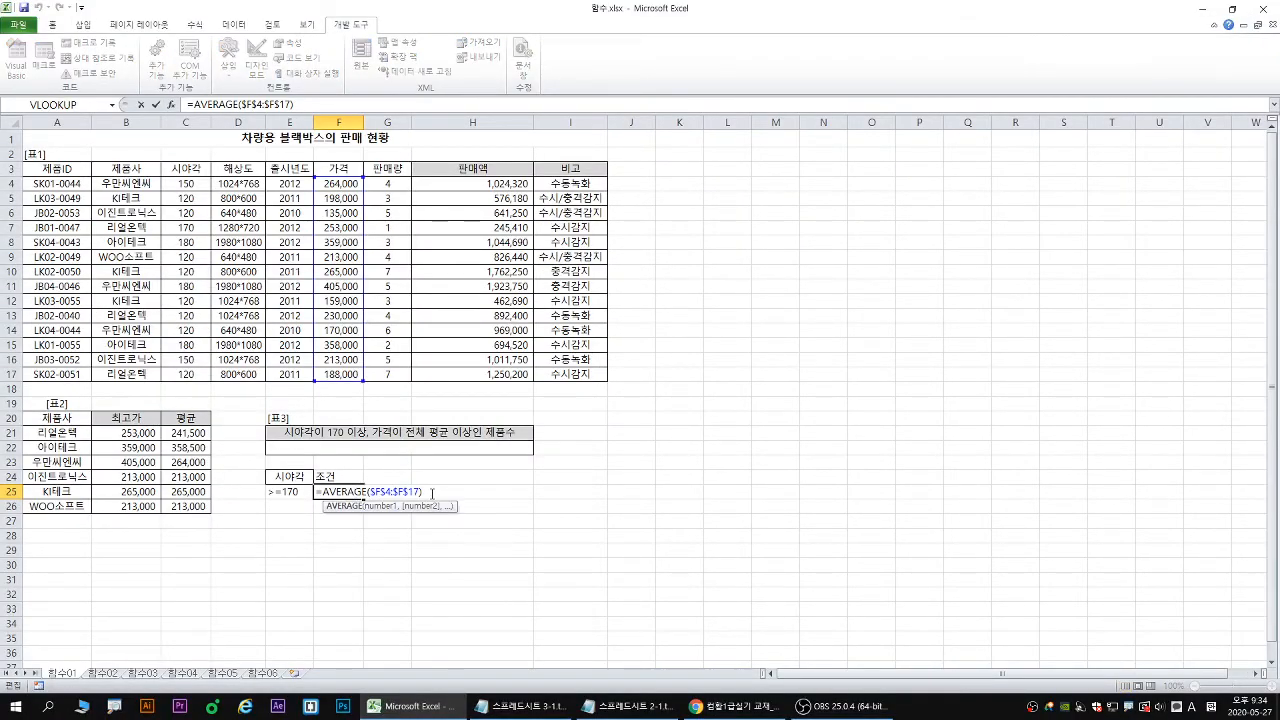
key("ctrl+1")
left_click(431, 496)
mouse_move(443, 480)
left_mouse_down()
mouse_move(428, 490)
mouse_move(450, 504)
mouse_move(504, 479)
mouse_move(500, 533)
left_mouse_up()
key("Escape")
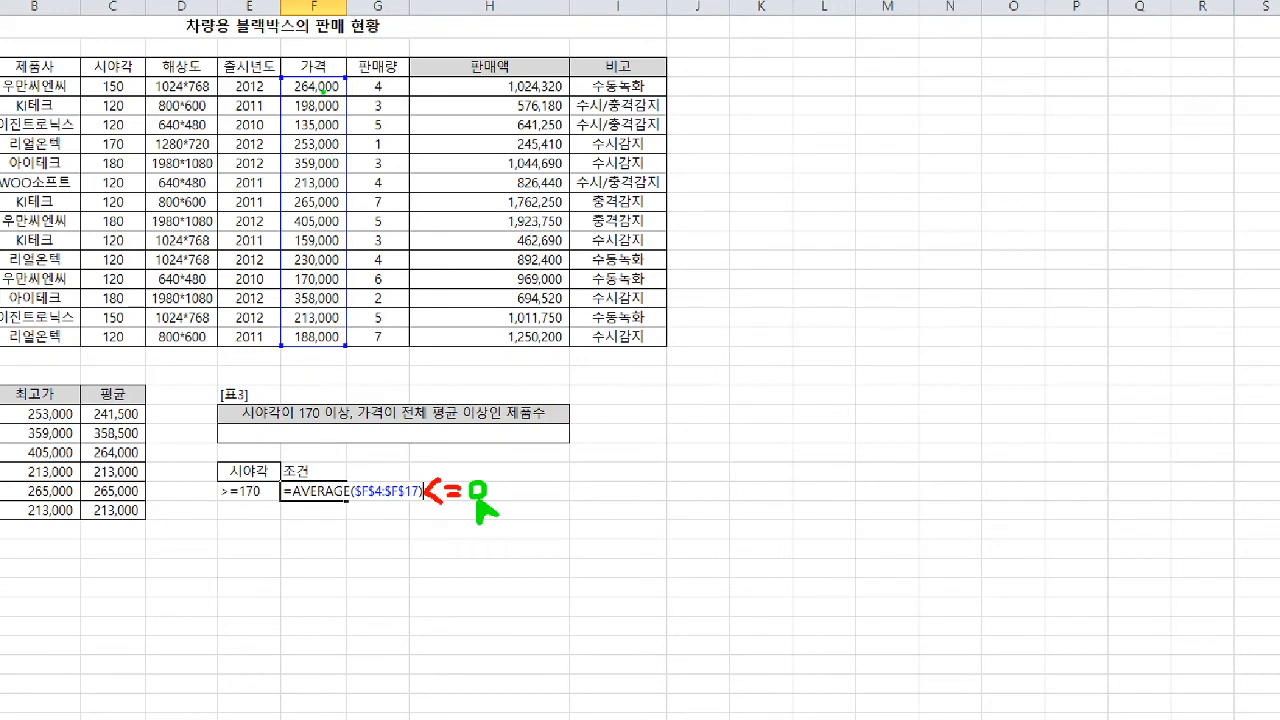
left_click_drag(318, 90, 318, 145)
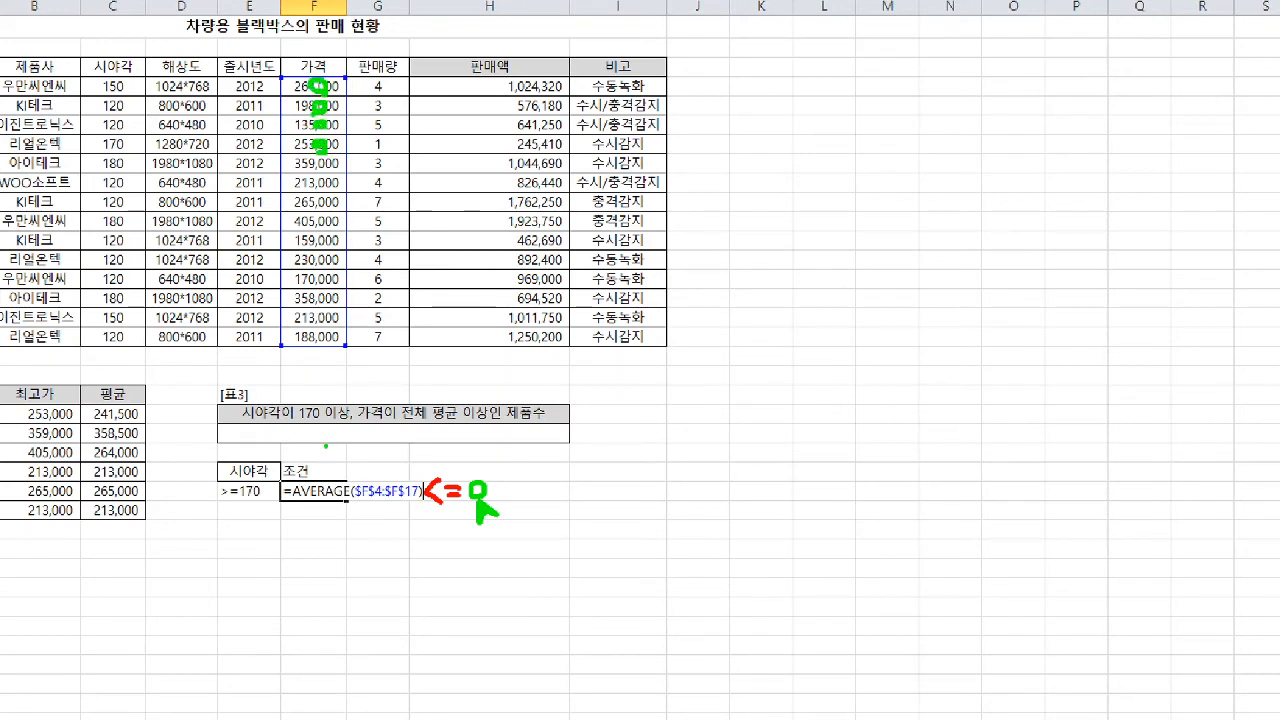
key("Escape")
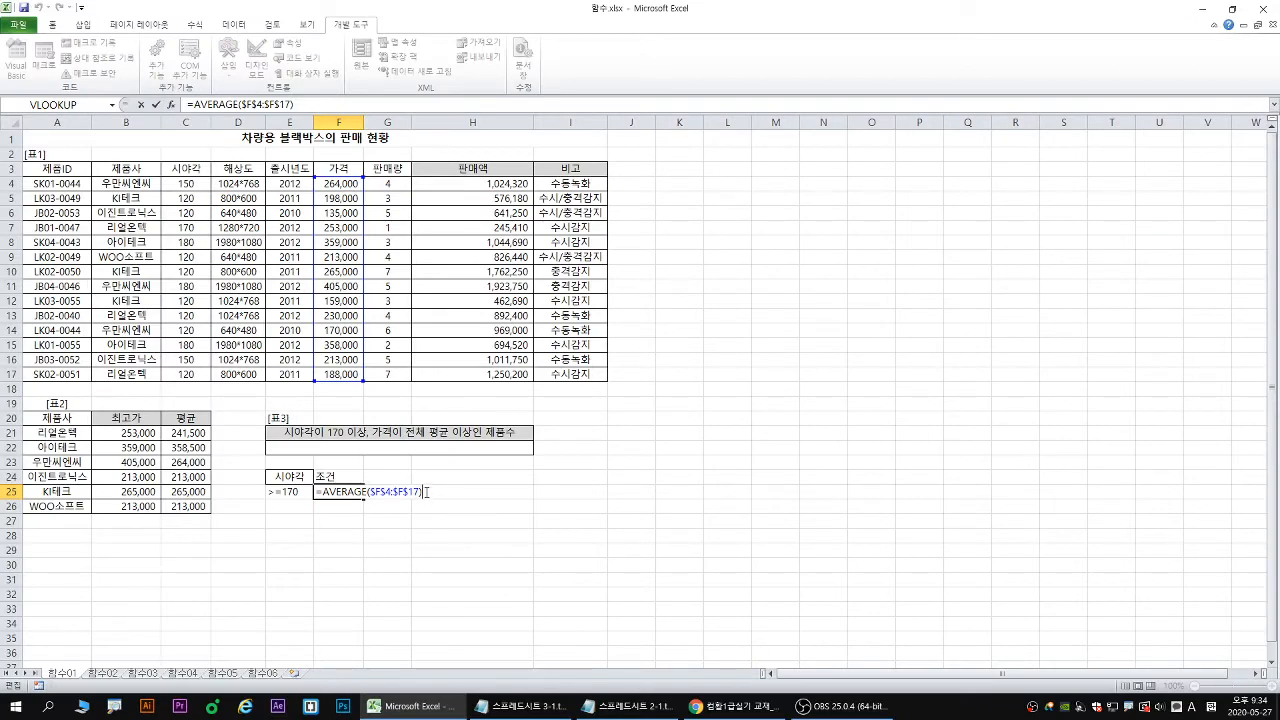
key("ctrl+1")
left_click(402, 474)
key("b")
left_click_drag(352, 519, 429, 518)
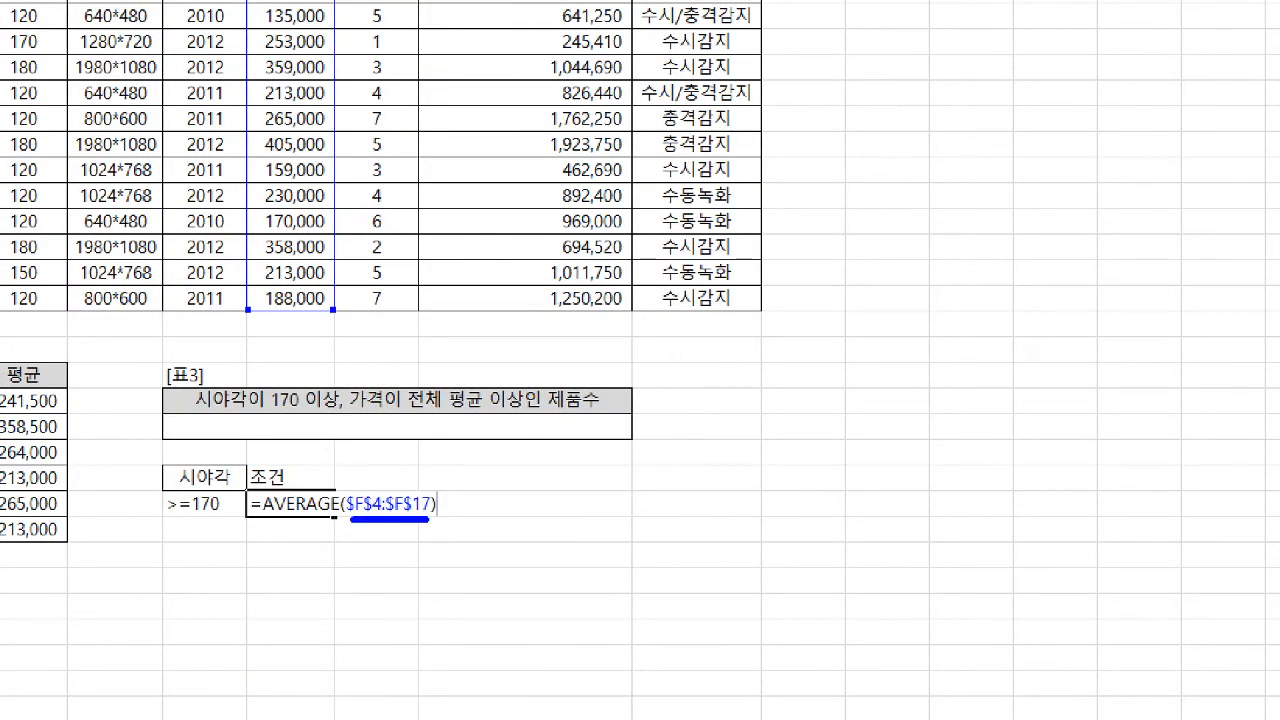
mouse_move(243, 1)
left_mouse_down()
mouse_move(334, 312)
mouse_move(307, 360)
mouse_move(307, 394)
left_mouse_up()
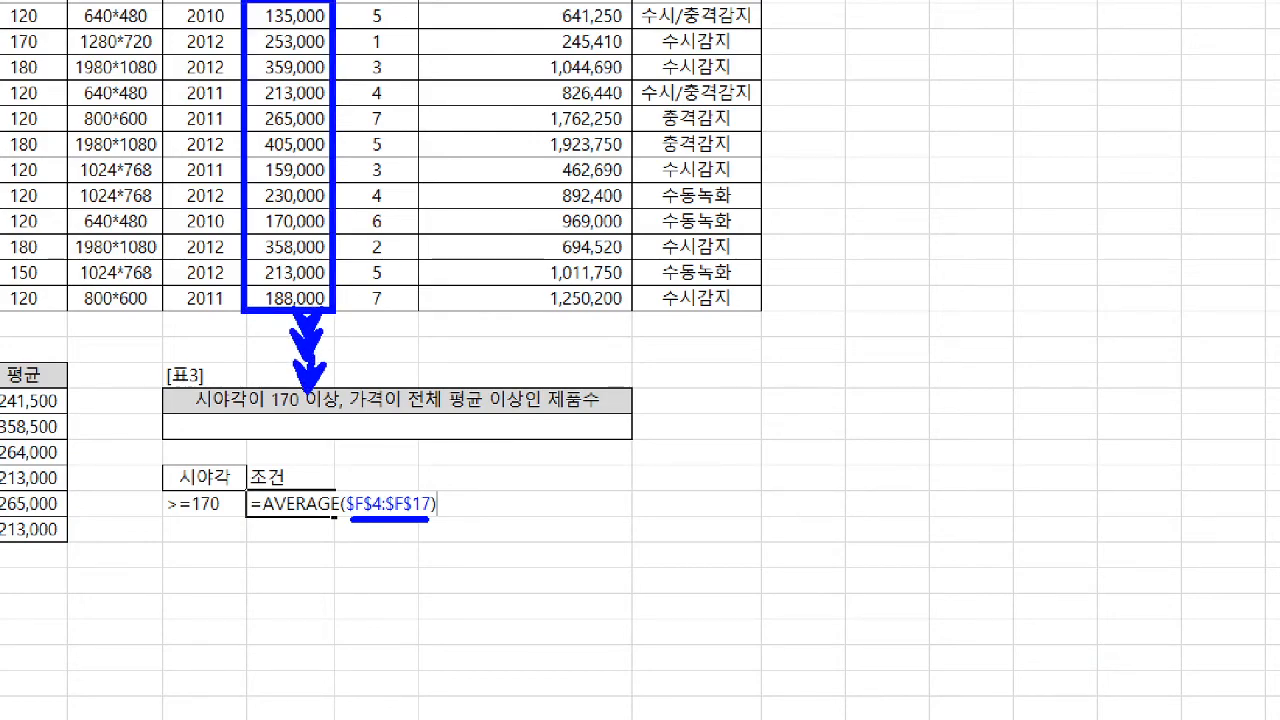
key("Escape")
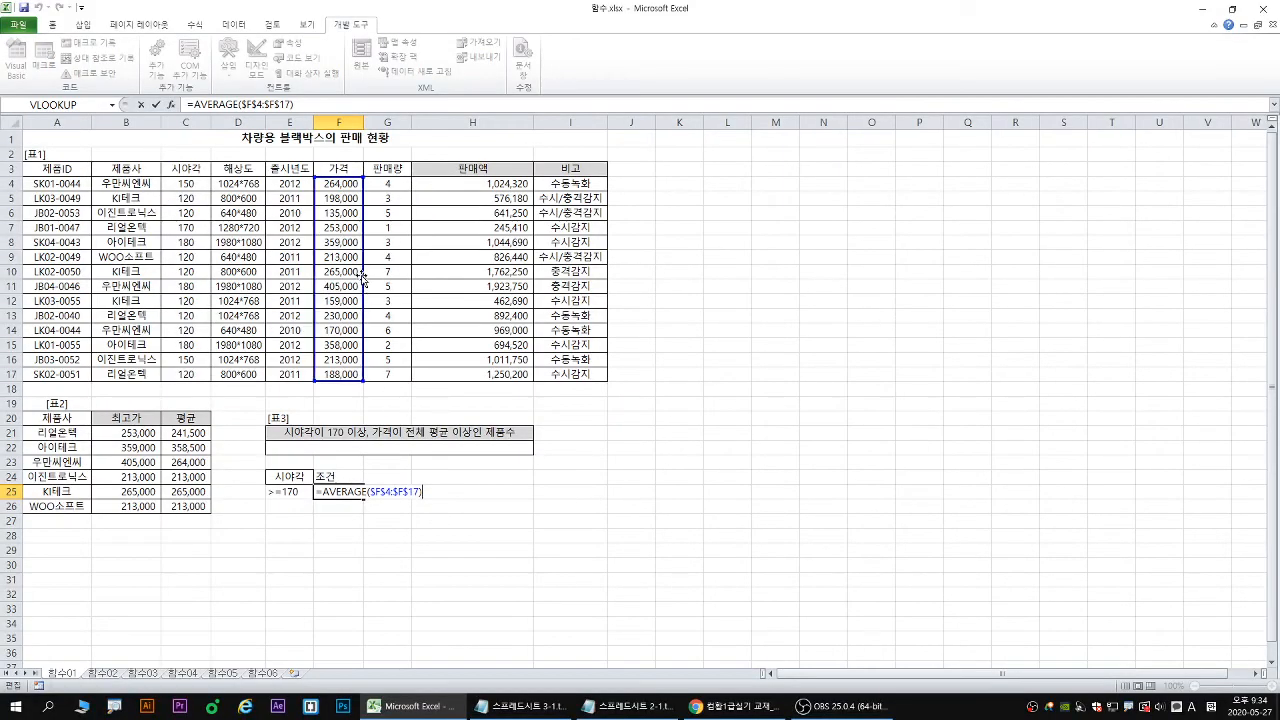
Append <= and the first price cell F4 to the AVERAGE formula in F25, replacing the trial range F4:F17.
mouse_move(362, 280)
left_mouse_down()
mouse_move(389, 285)
mouse_move(362, 287)
left_mouse_up()
mouse_move(362, 287)
left_mouse_down()
mouse_move(370, 307)
mouse_move(353, 284)
left_mouse_up()
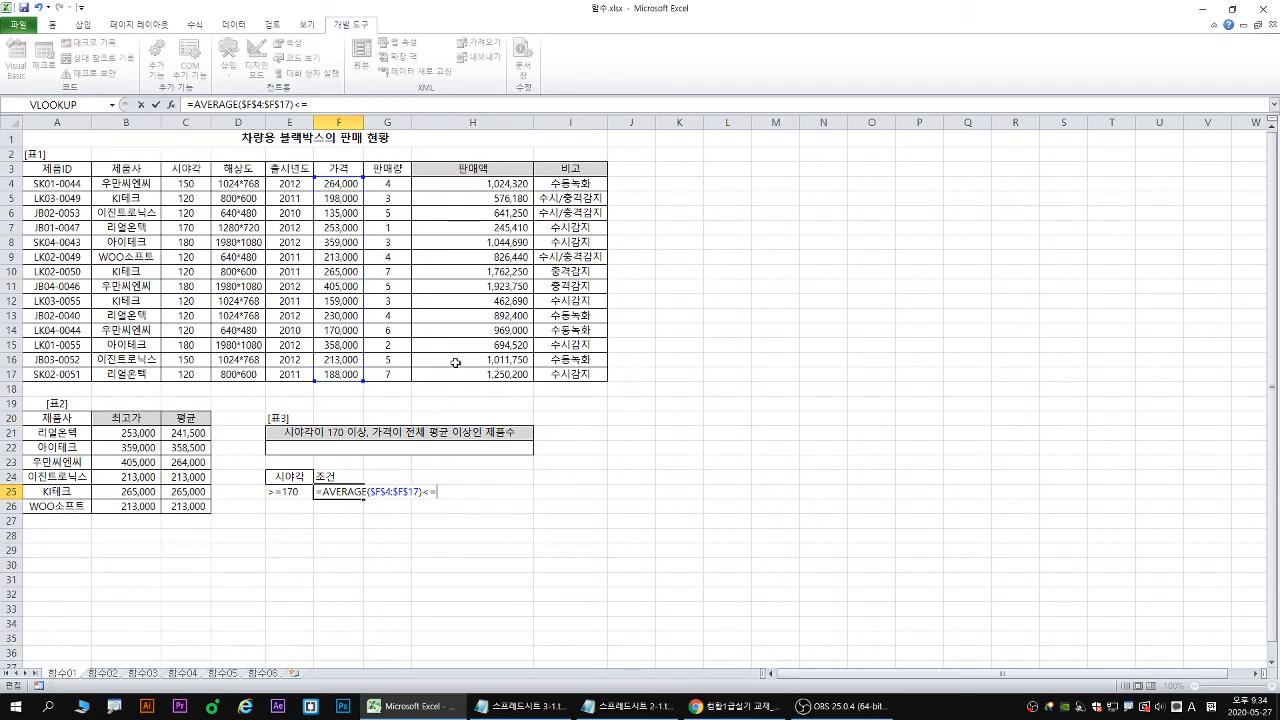
left_click(343, 183)
left_click_drag(341, 183, 343, 375)
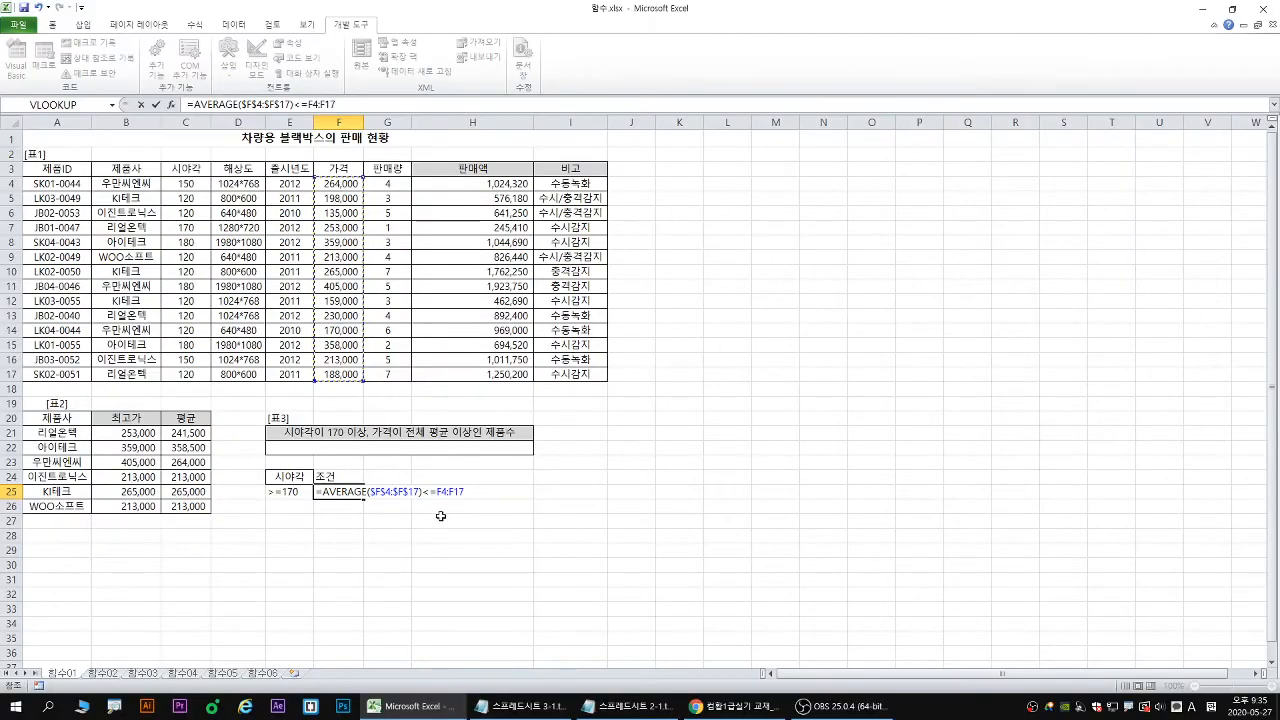
left_click_drag(446, 493, 493, 493)
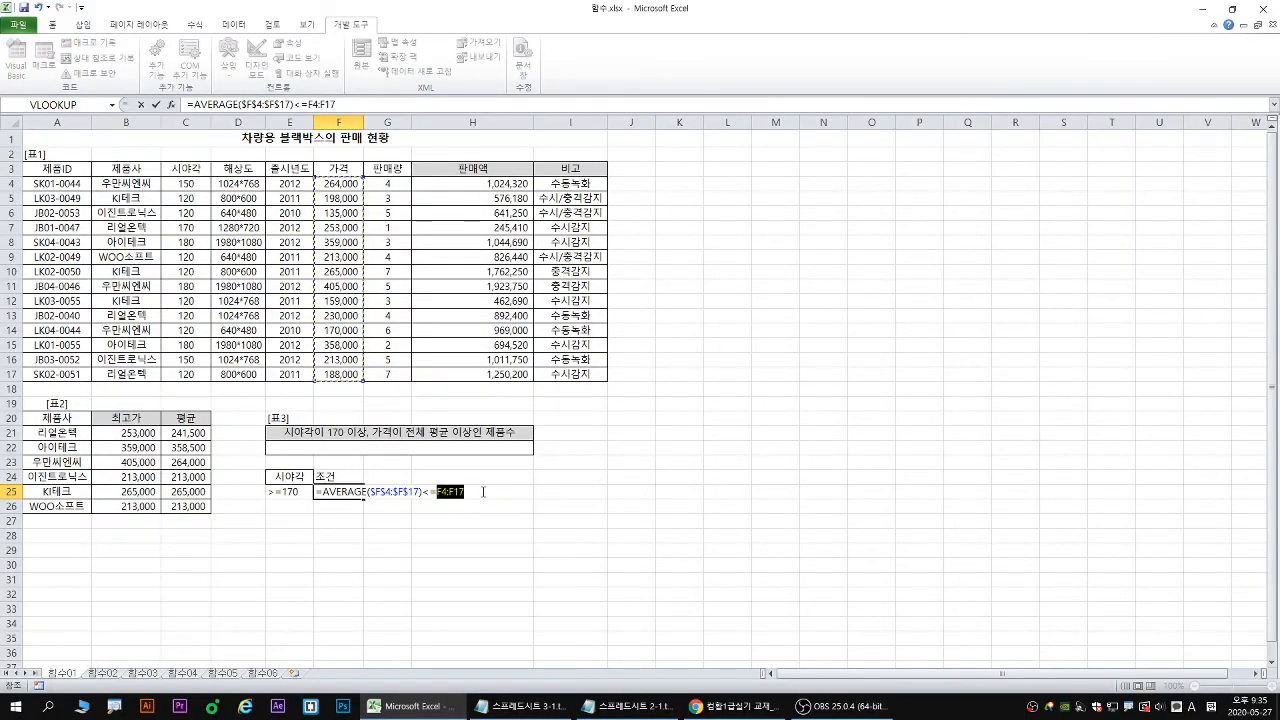
left_click(340, 184)
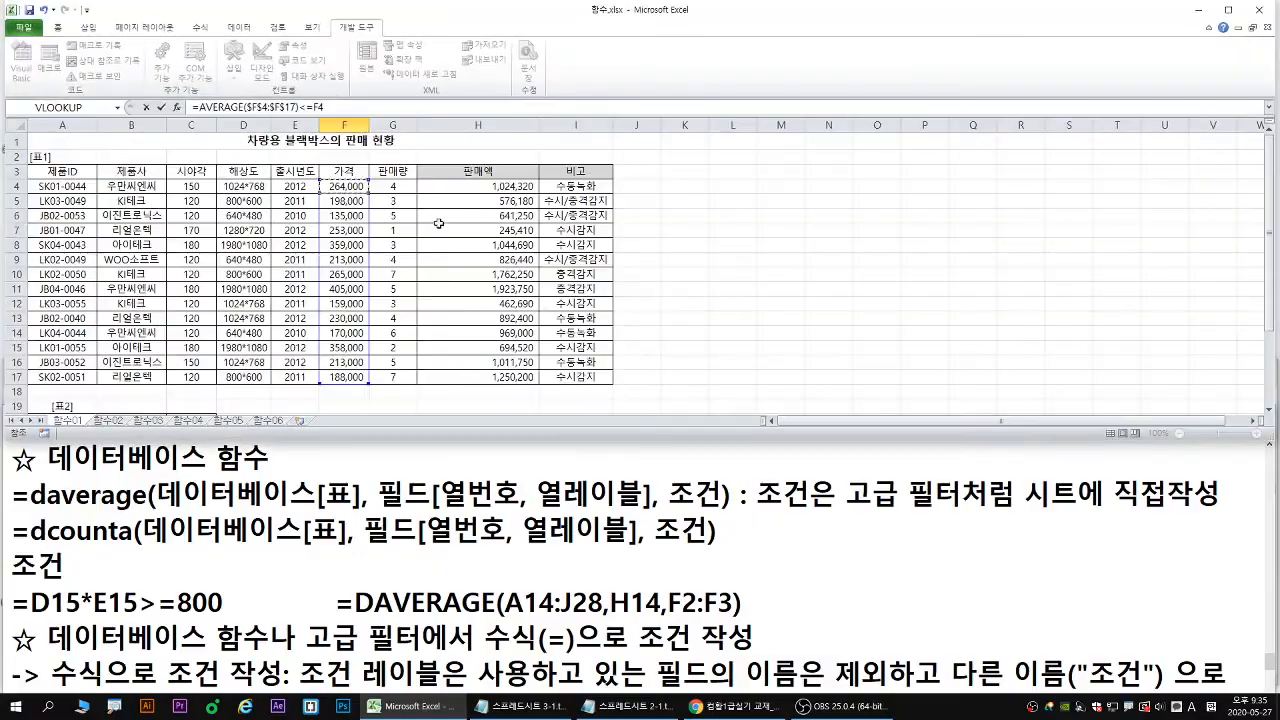
Maximize the spreadsheet window so the F25 formula and the table 1 prices can be examined together.
scroll(439, 223, "down", 2)
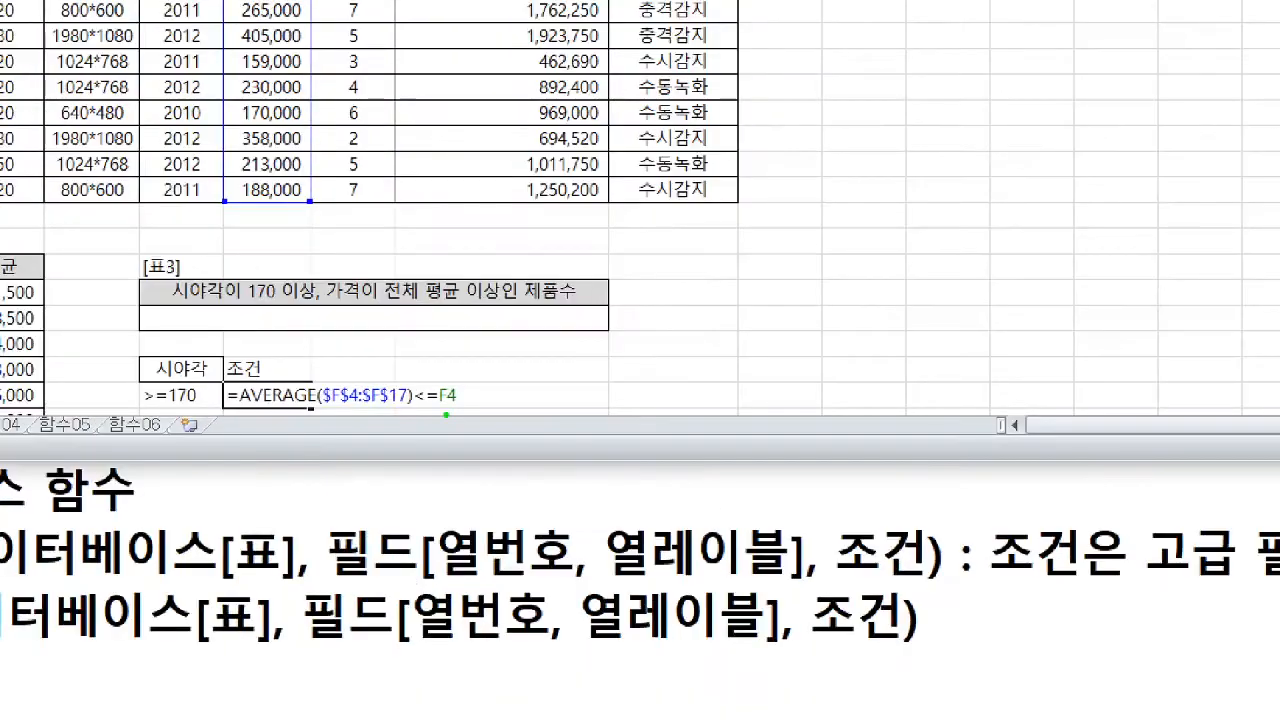
left_click_drag(441, 409, 456, 408)
key("Escape")
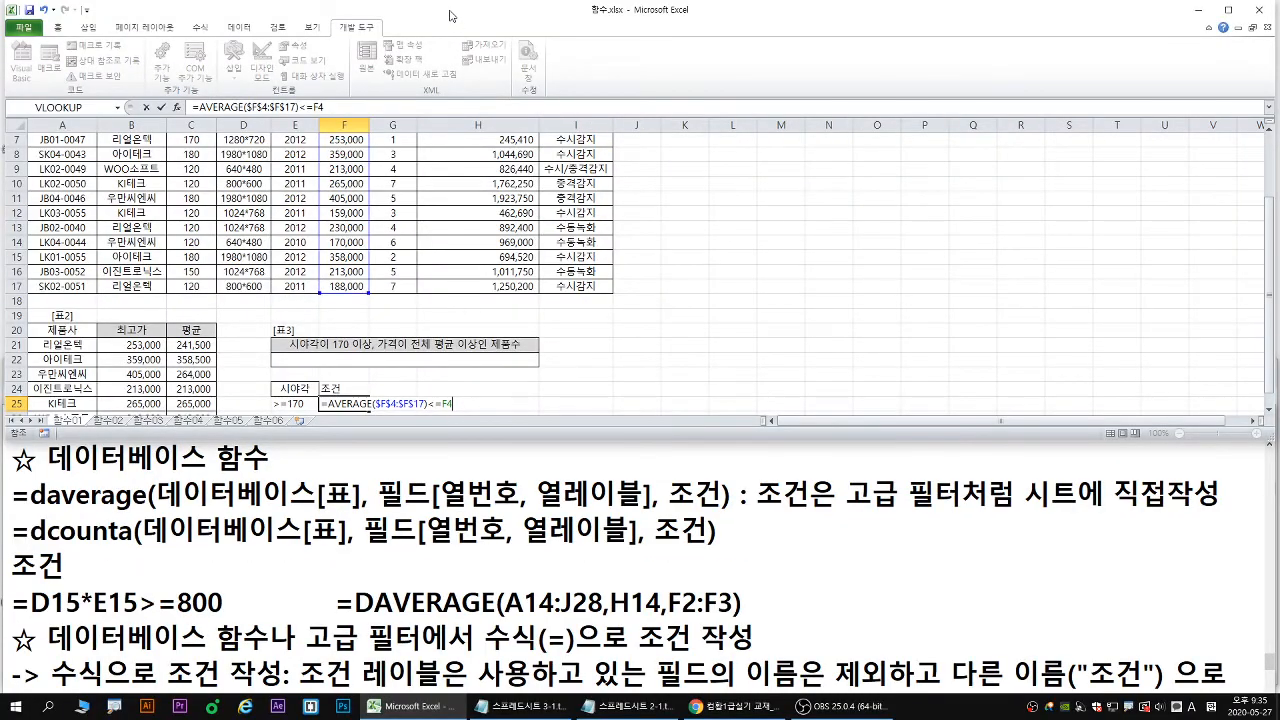
double_click(450, 12)
scroll(323, 340, "up", 2)
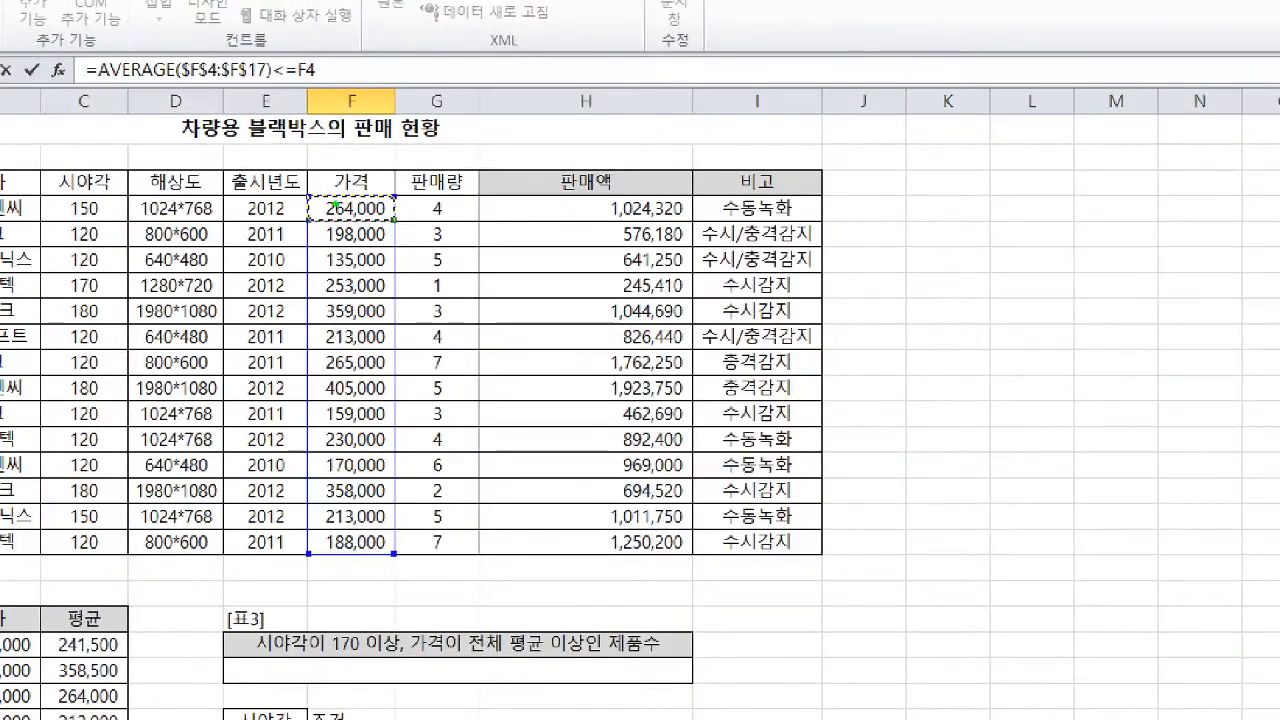
Examine the F25 formula, comparing the relative first price reference F4 with the absolute average range $F$4:$F$17.
mouse_move(309, 196)
left_mouse_down()
mouse_move(350, 220)
mouse_move(393, 222)
left_mouse_up()
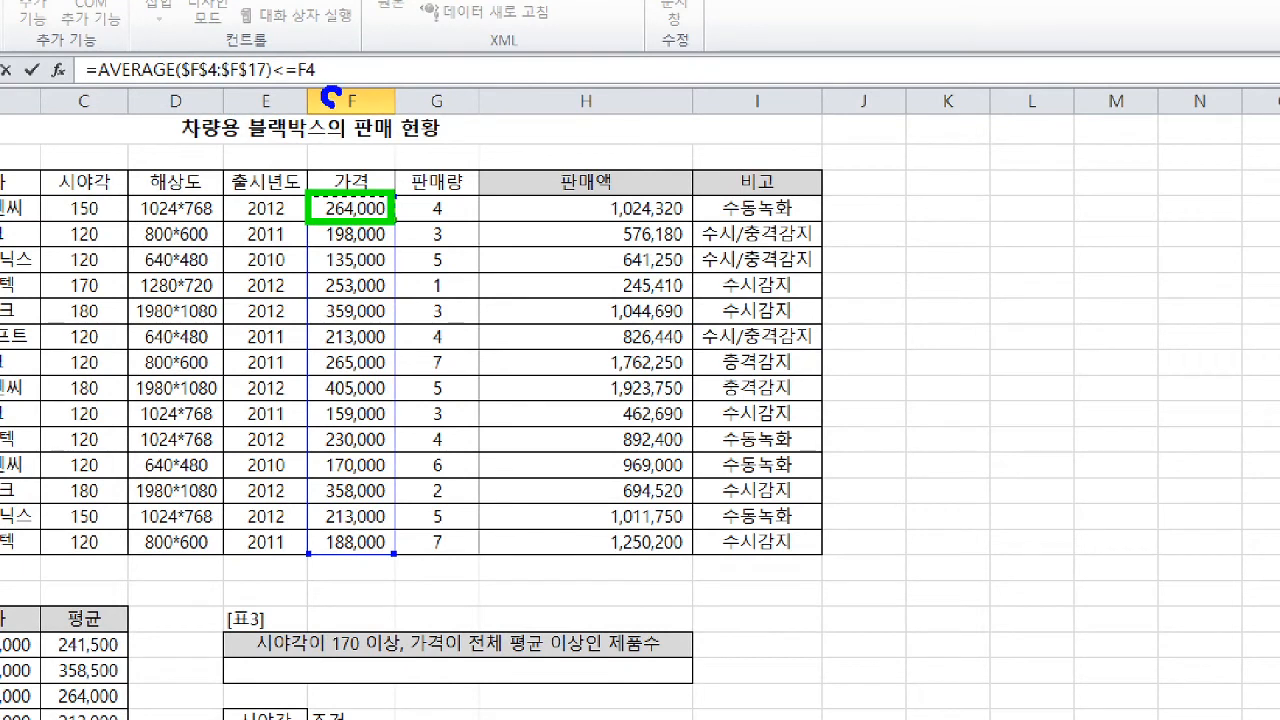
mouse_move(328, 105)
left_mouse_down()
mouse_move(317, 113)
mouse_move(402, 590)
mouse_move(404, 568)
left_mouse_up()
key("r")
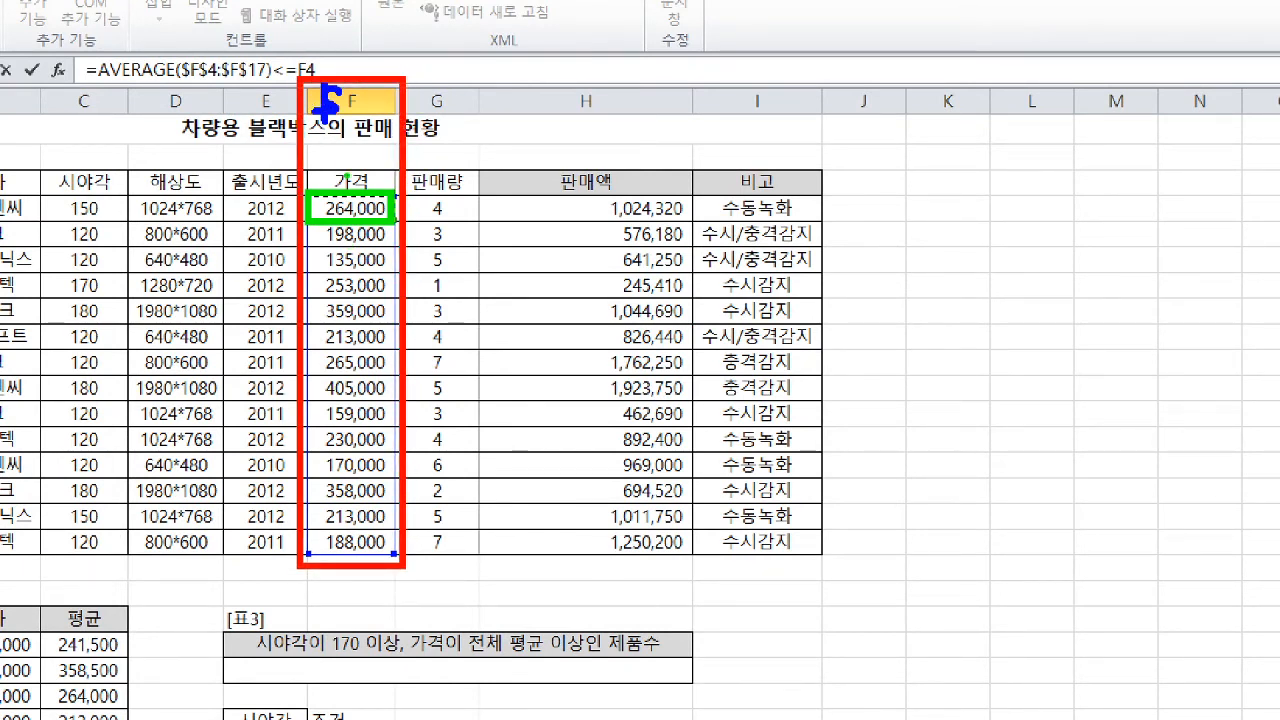
key("e")
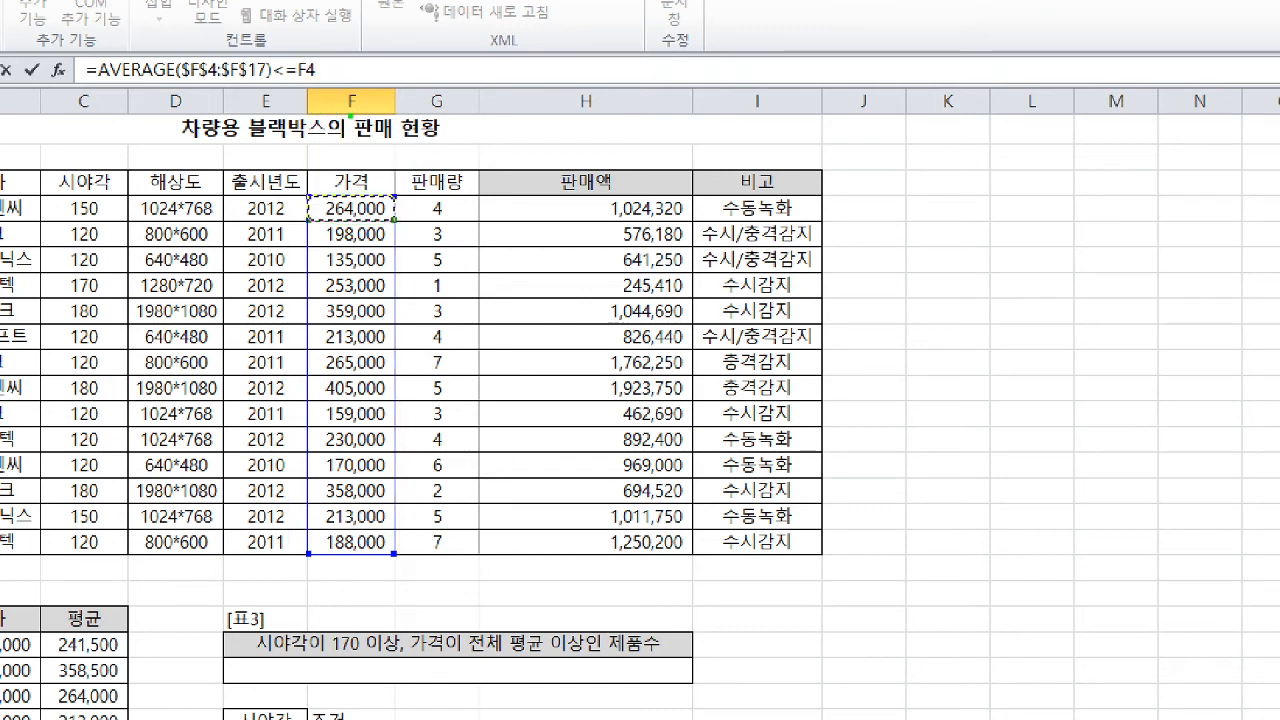
mouse_move(345, 205)
left_mouse_down()
mouse_move(365, 262)
mouse_move(368, 350)
left_mouse_up()
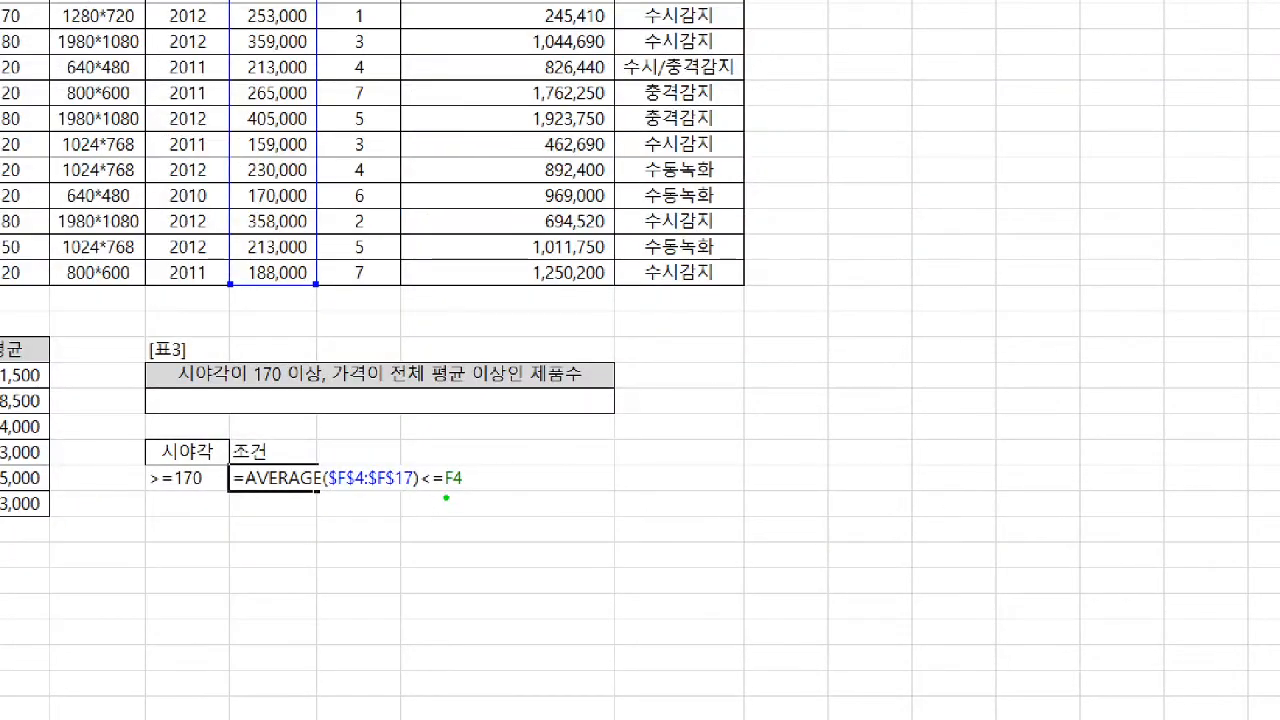
left_click_drag(446, 491, 470, 489)
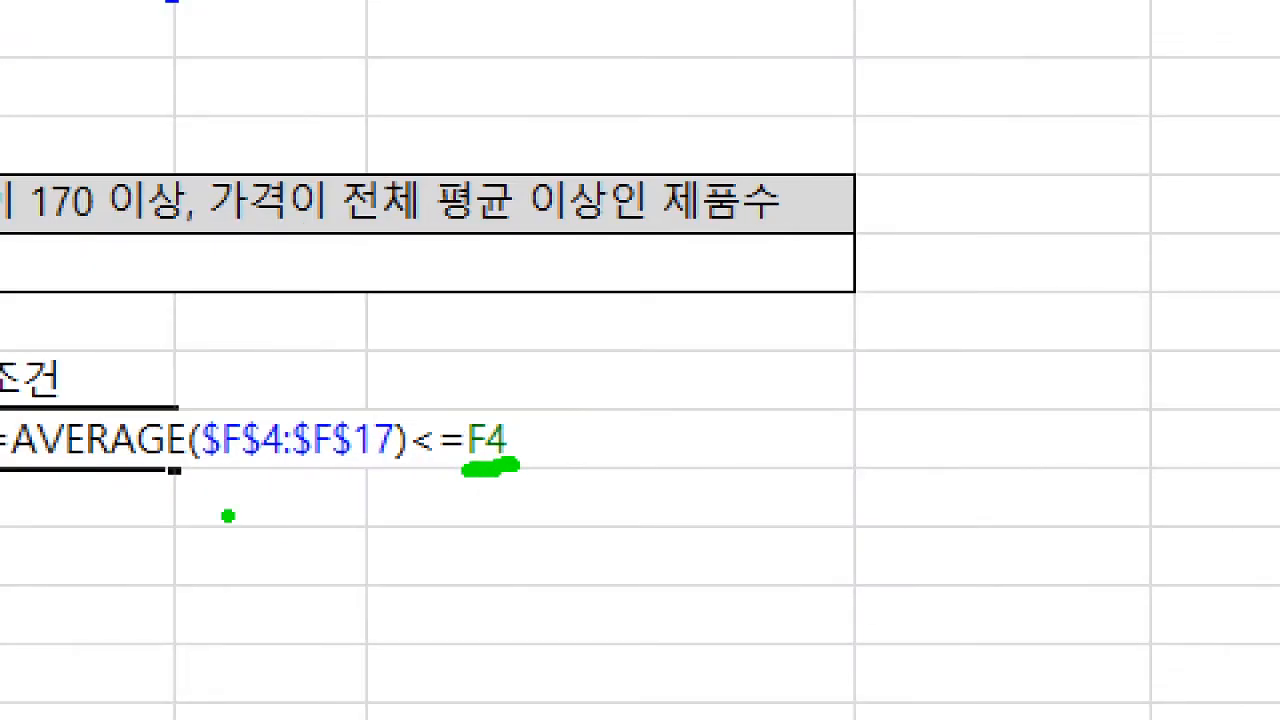
left_click_drag(202, 470, 393, 469)
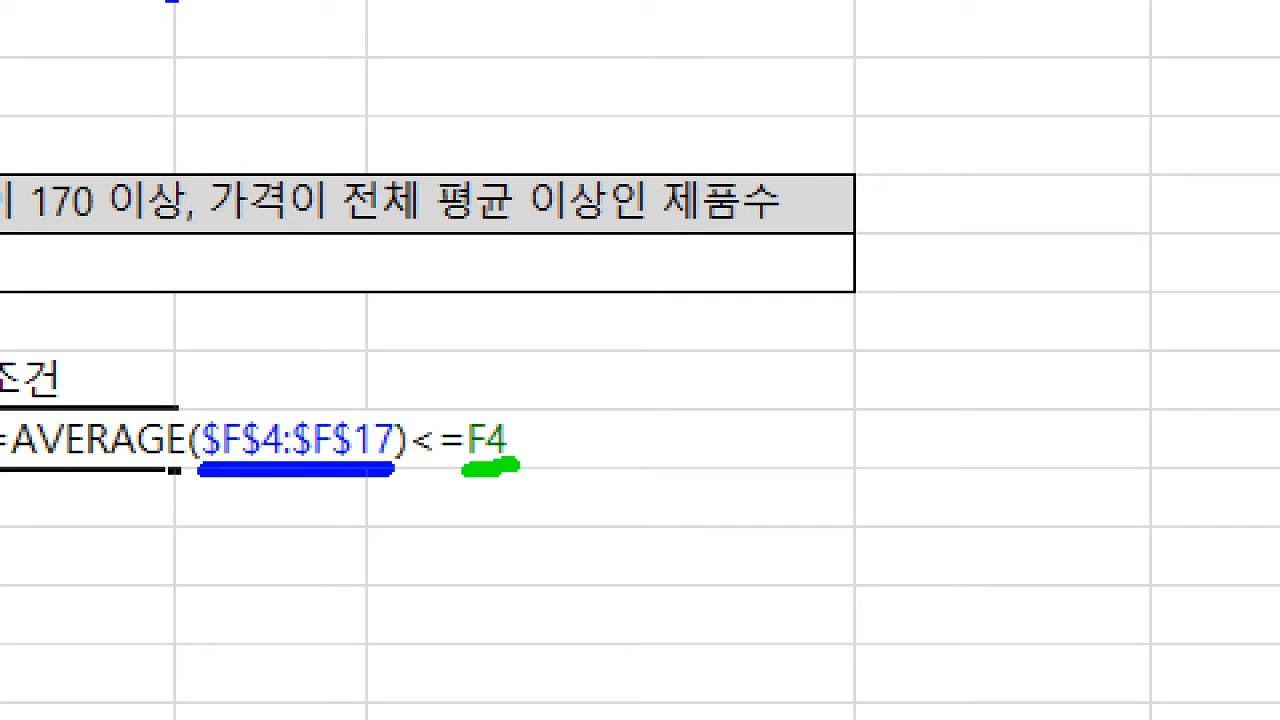
key("g")
left_click_drag(484, 520, 484, 472)
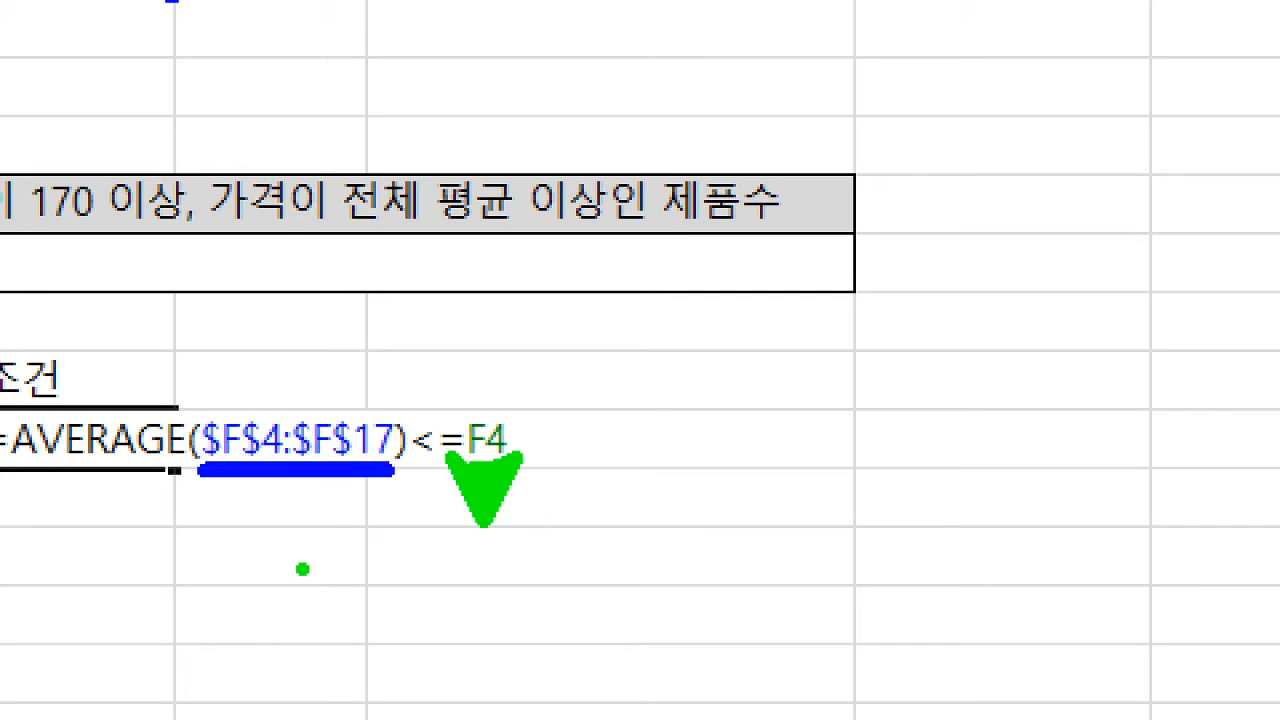
key("b")
left_click_drag(312, 450, 295, 625)
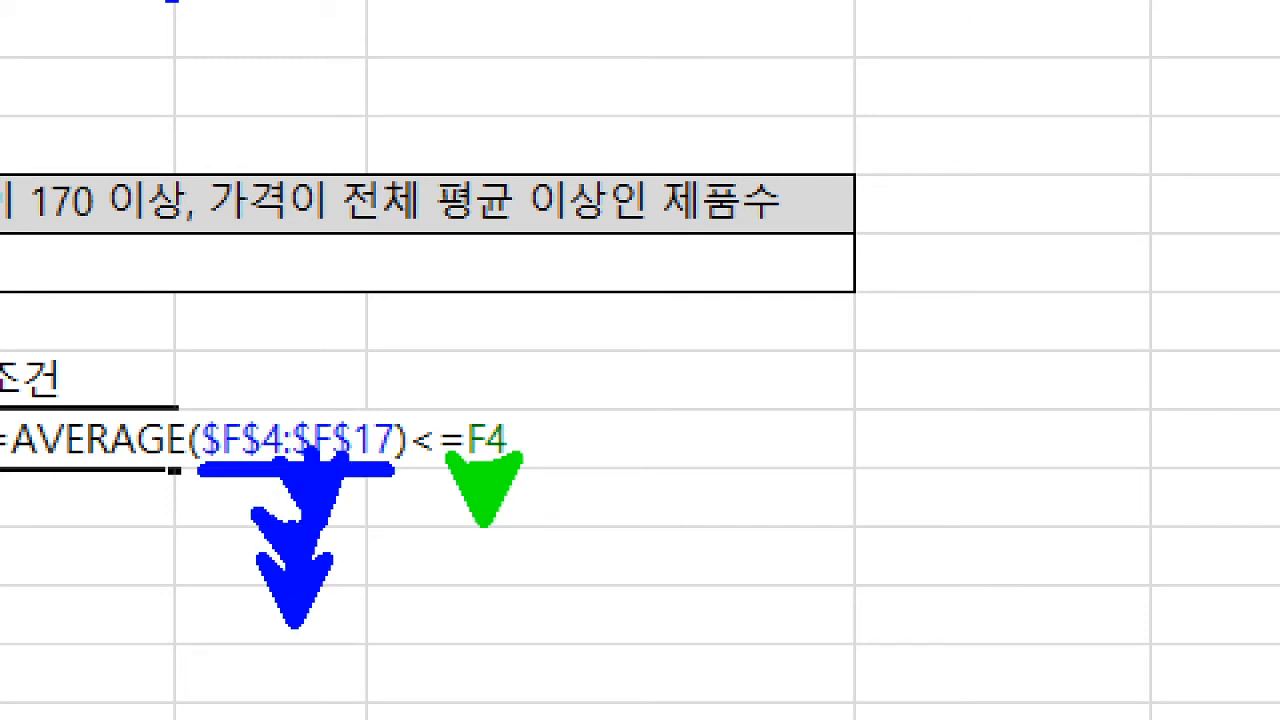
key("r")
left_click_drag(330, 484, 260, 524)
left_click_drag(256, 490, 352, 536)
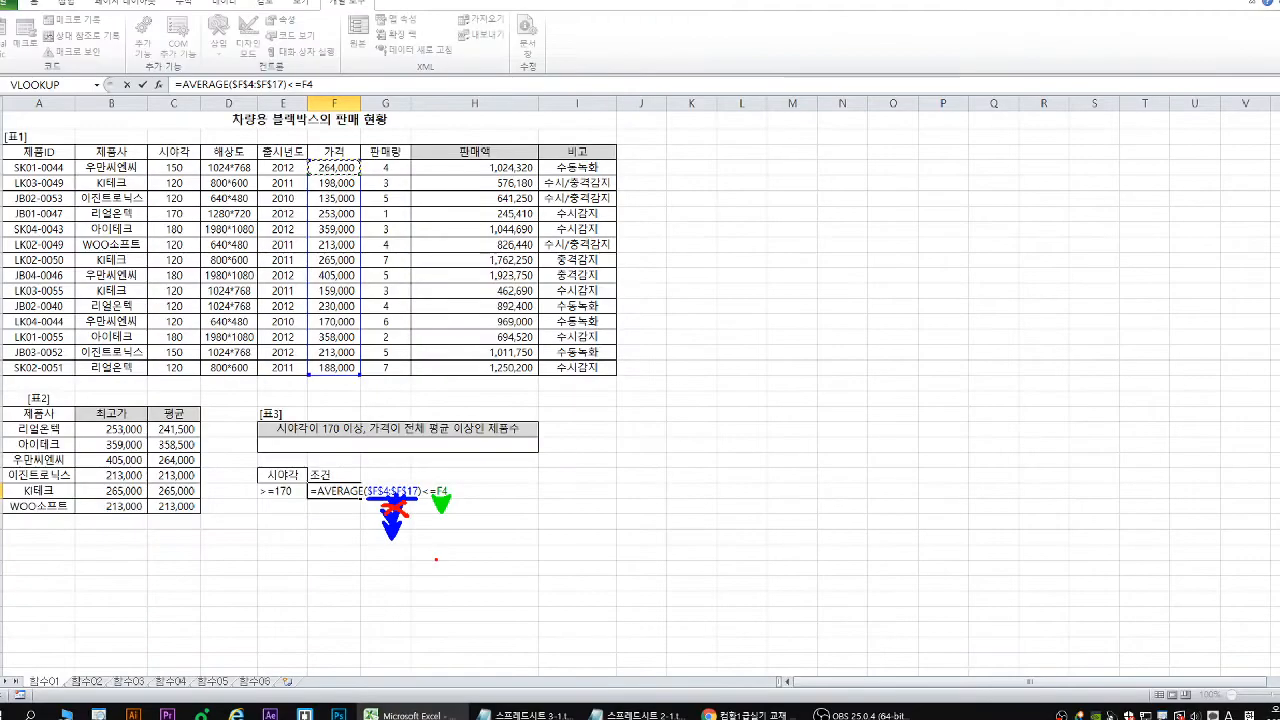
key("Escape")
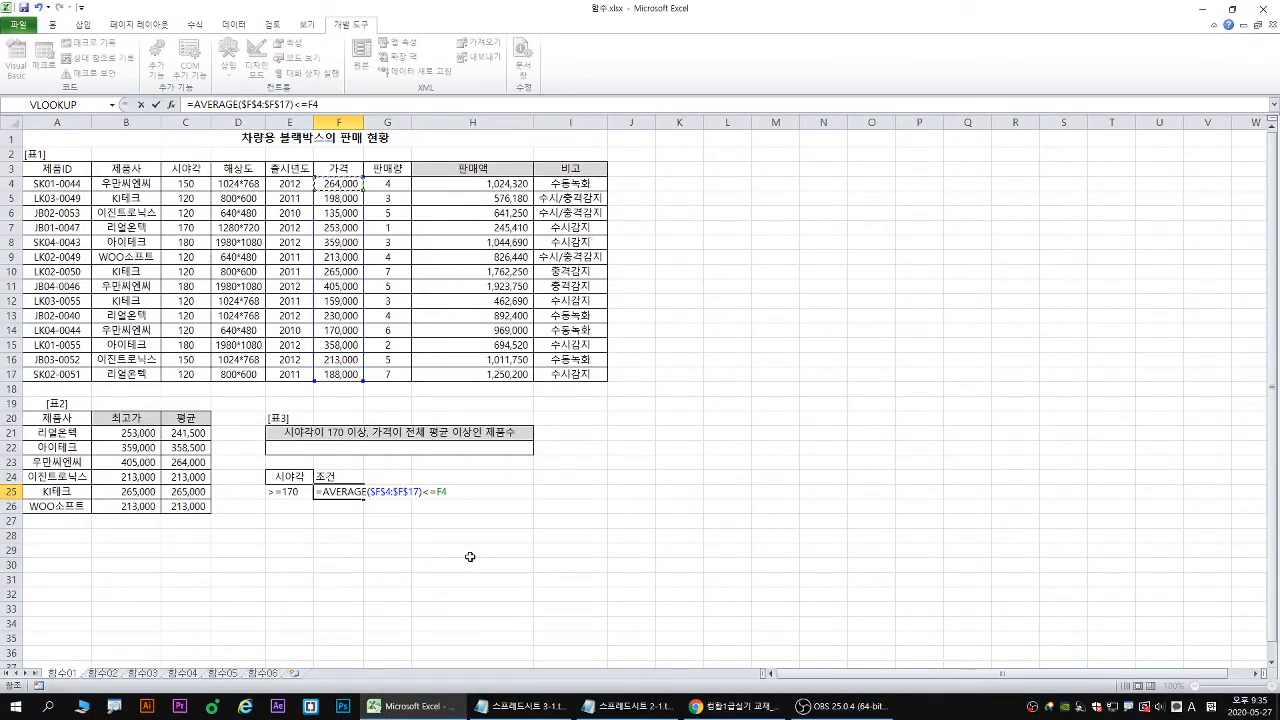
Commit =AVERAGE($F$4:$F$17)<=F4 in F25 and review the formula together with its 조건 label.
key("Return")
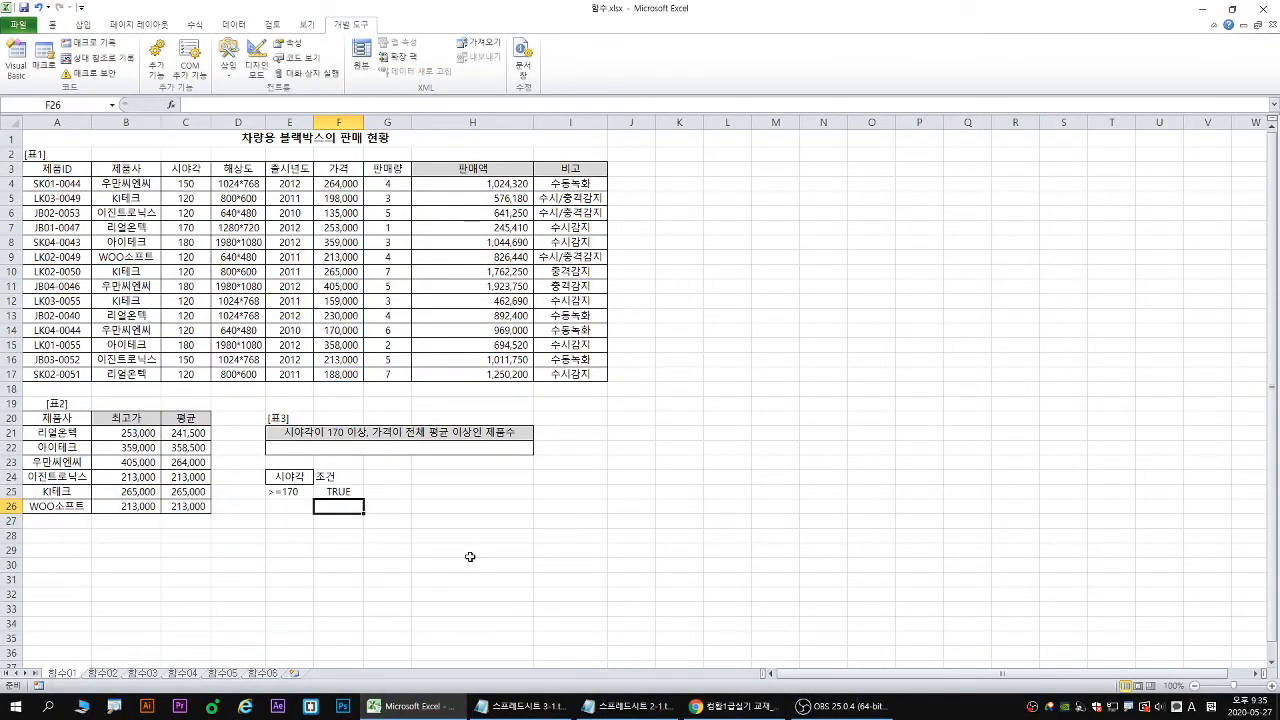
left_click(344, 492)
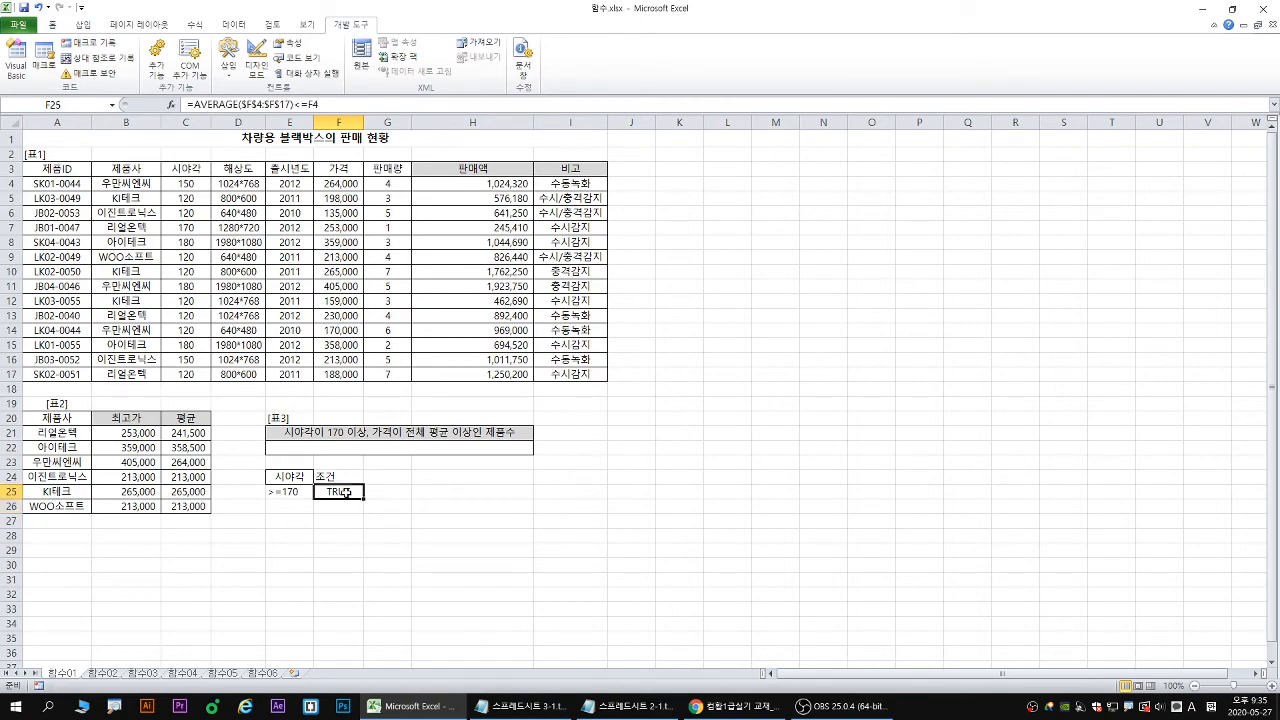
double_click(344, 492)
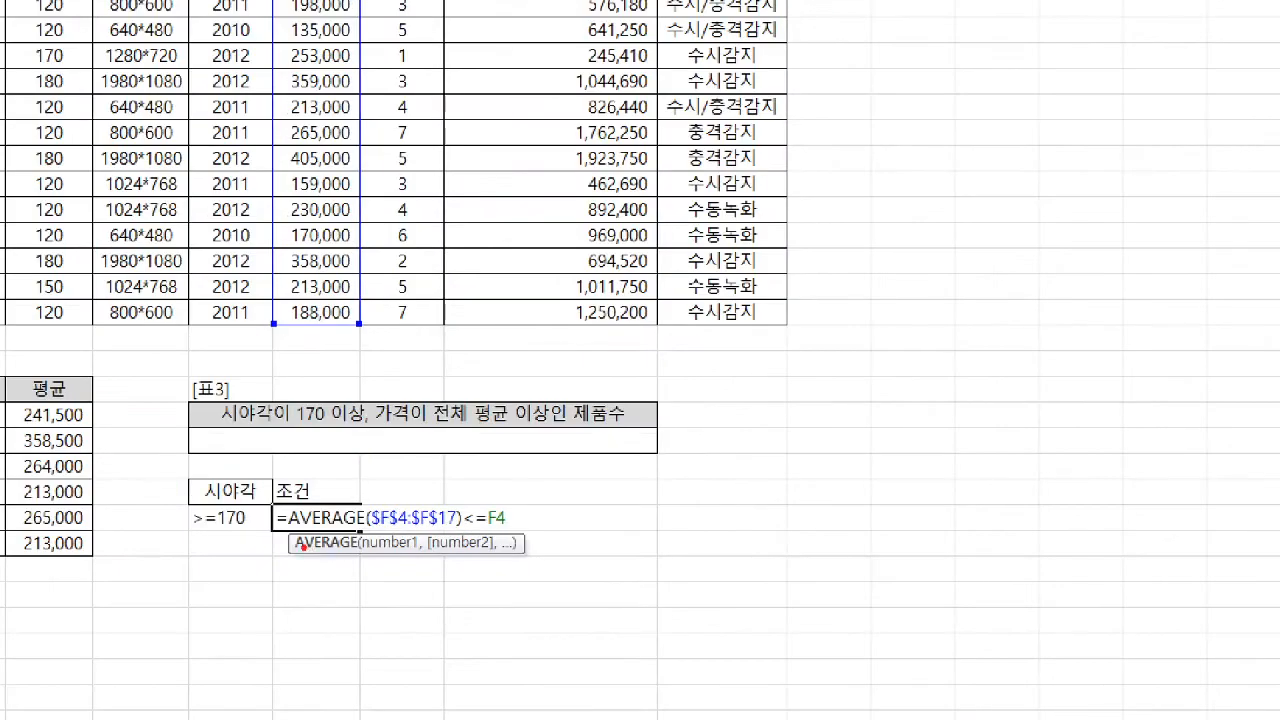
left_click_drag(271, 535, 512, 534)
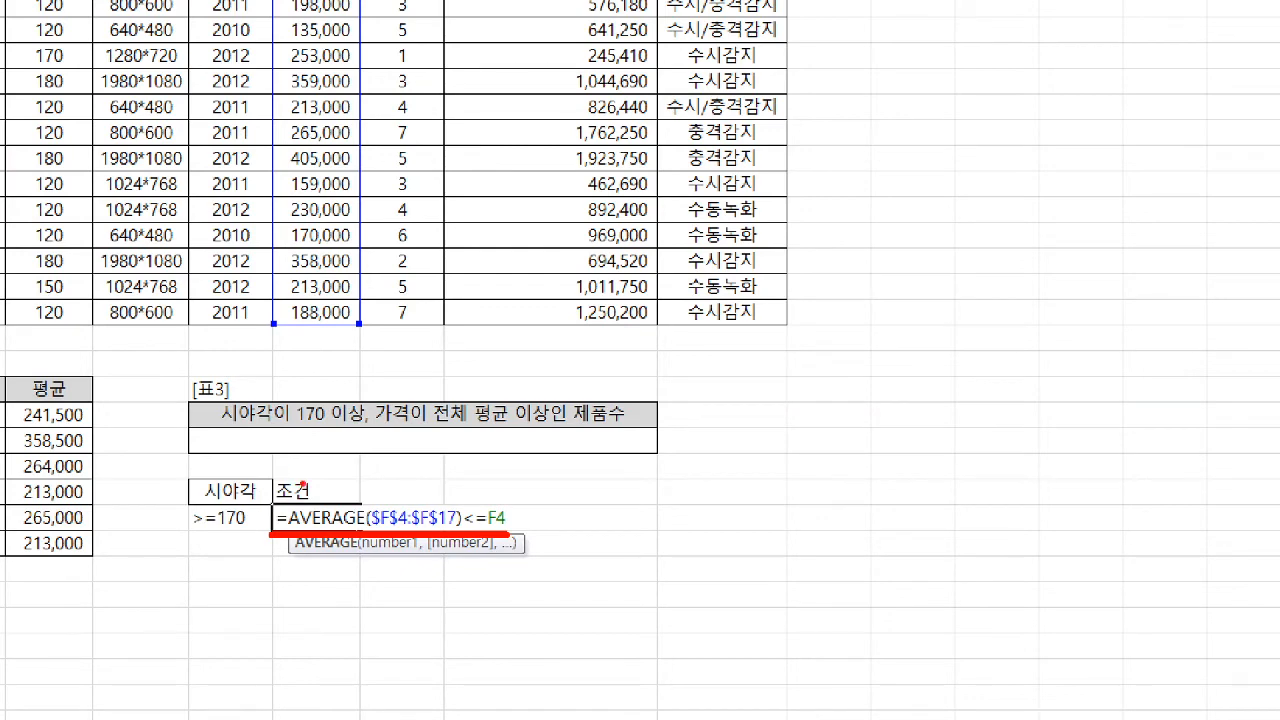
left_click_drag(312, 489, 342, 467)
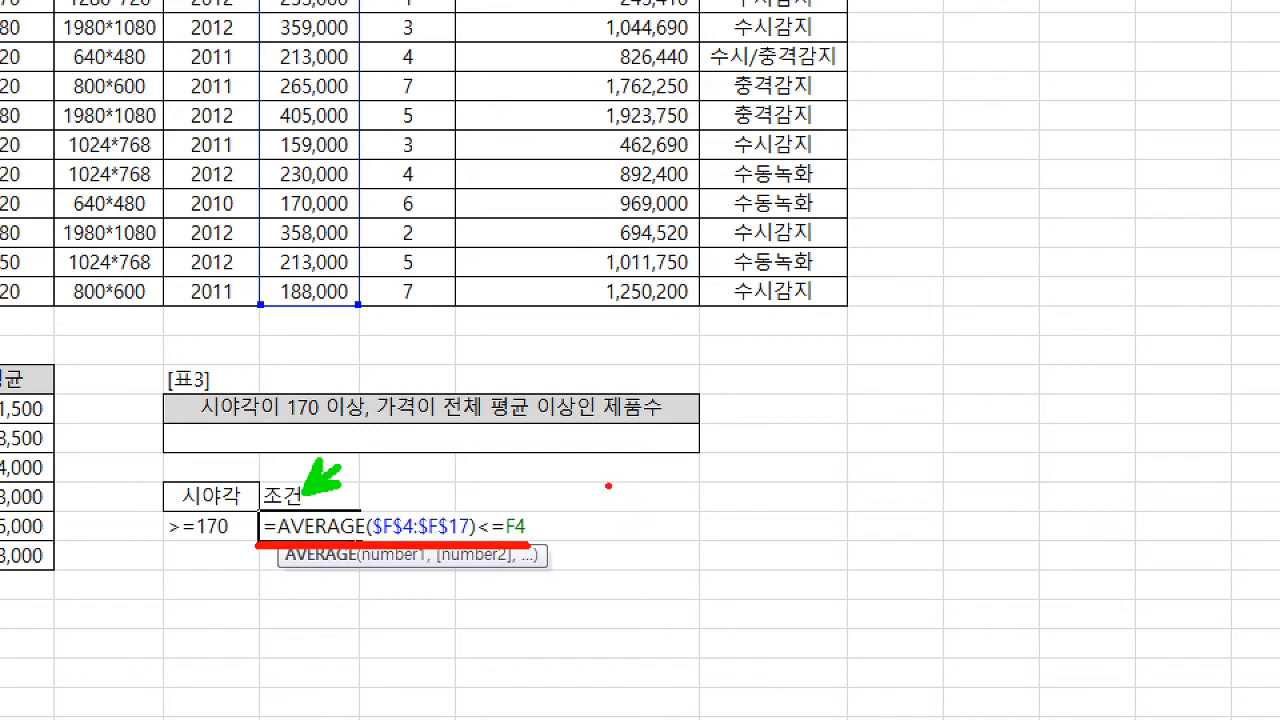
type("ttrue")
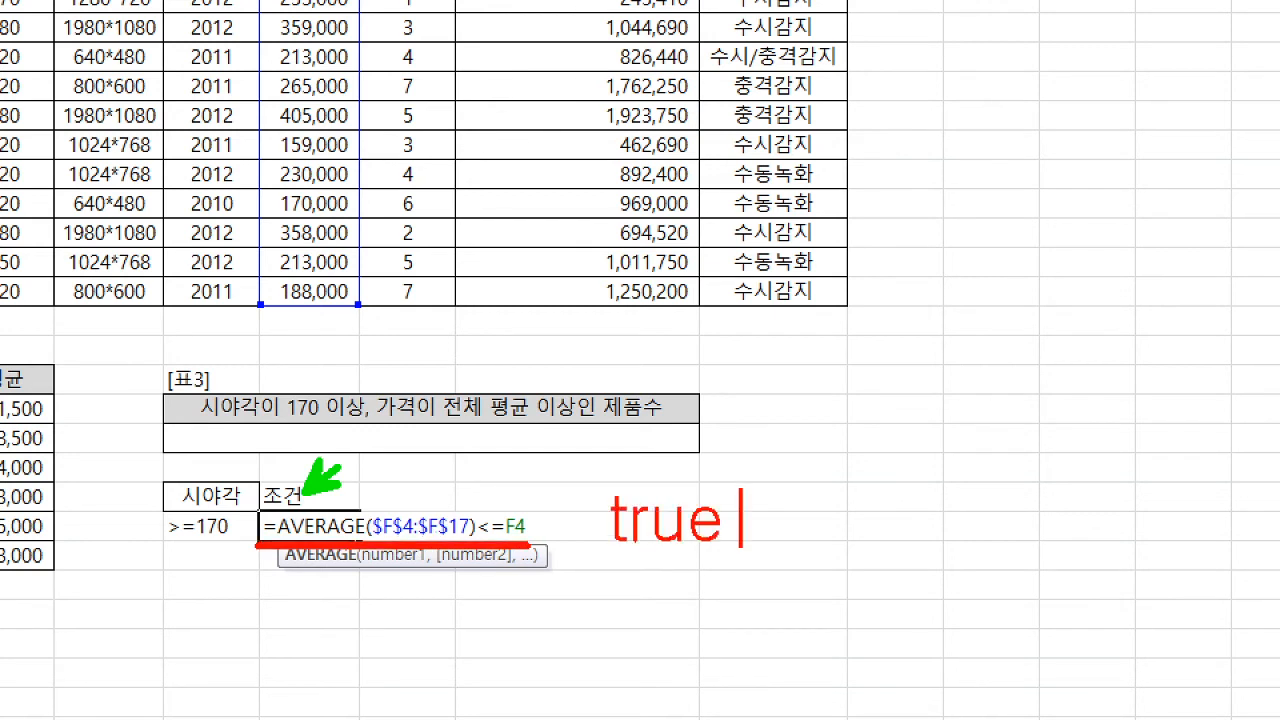
key("Escape")
key("Escape")
key("ctrl+Return")
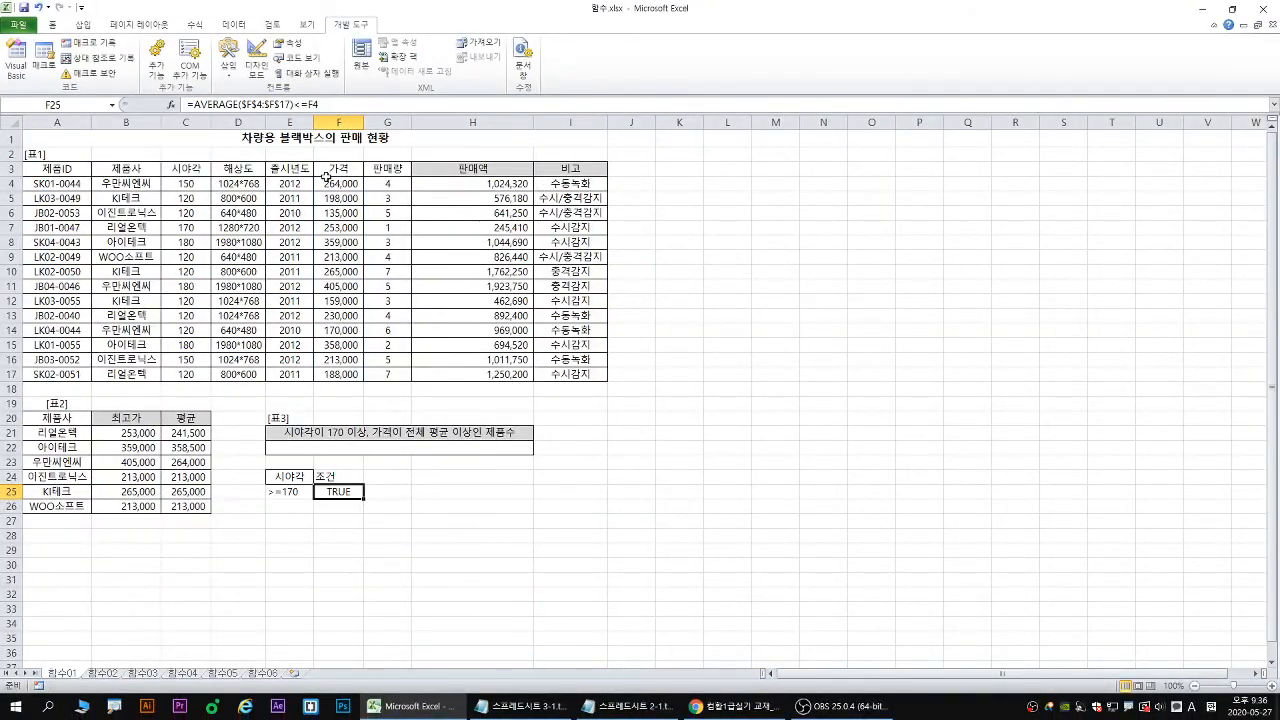
Try the 가격 header copied from F3 as the label in F24 and examine it against the formula result in F25.
left_click(336, 168)
key("ctrl+c")
left_click(338, 477)
key("ctrl+v")
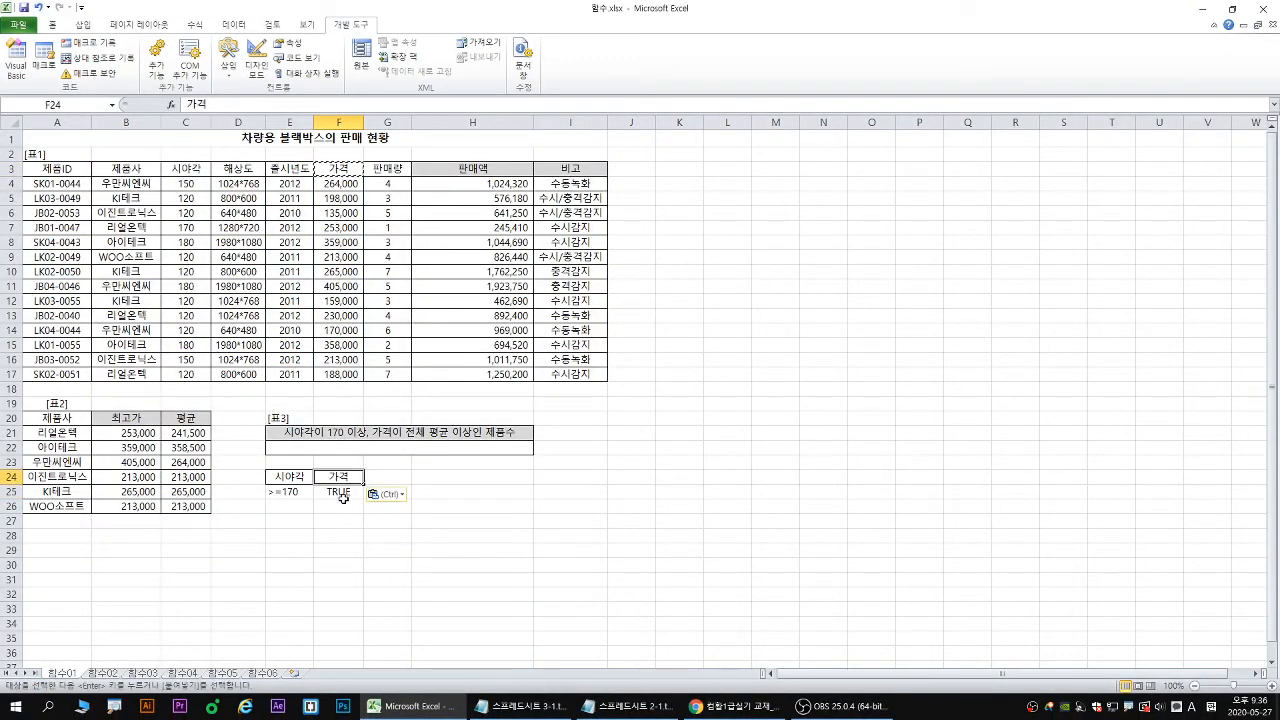
key("ctrl+1")
left_click(348, 500)
key("b")
left_click_drag(310, 502, 388, 509)
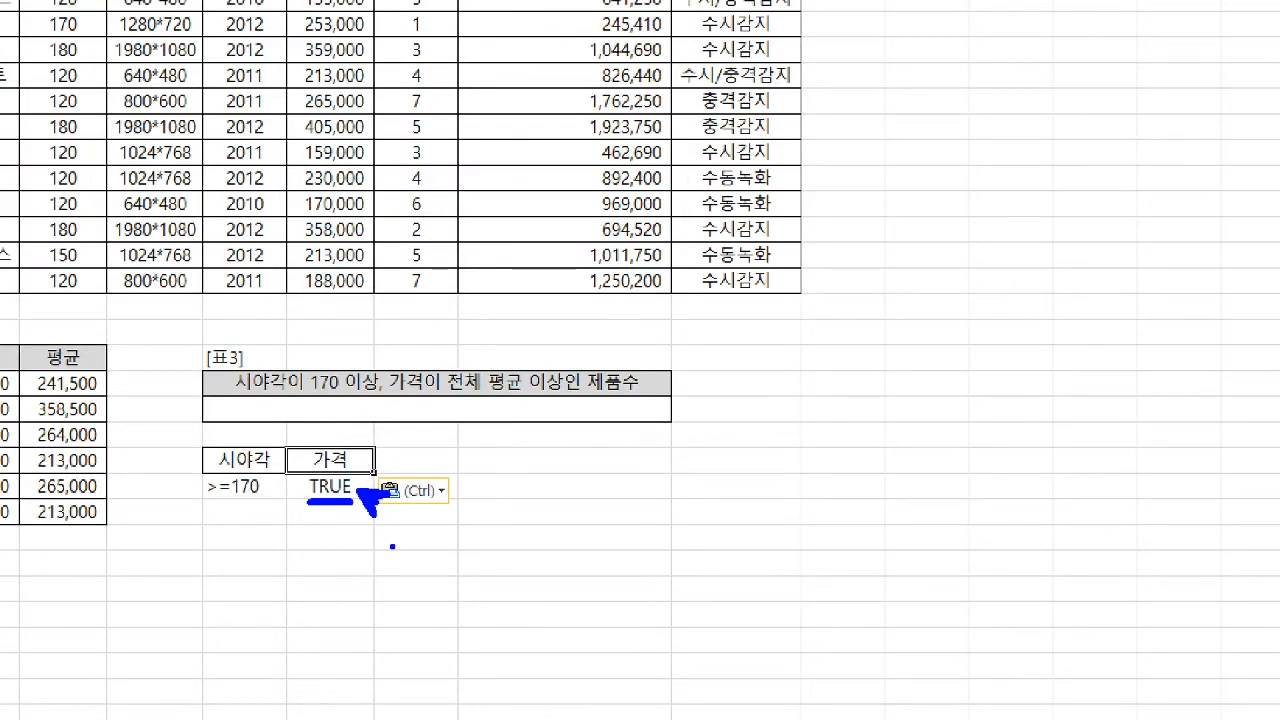
Compare the trial 가격 label with the prices in table 1 and restore the label 조건 in F24.
key("Escape")
left_click_drag(311, 175, 366, 381)
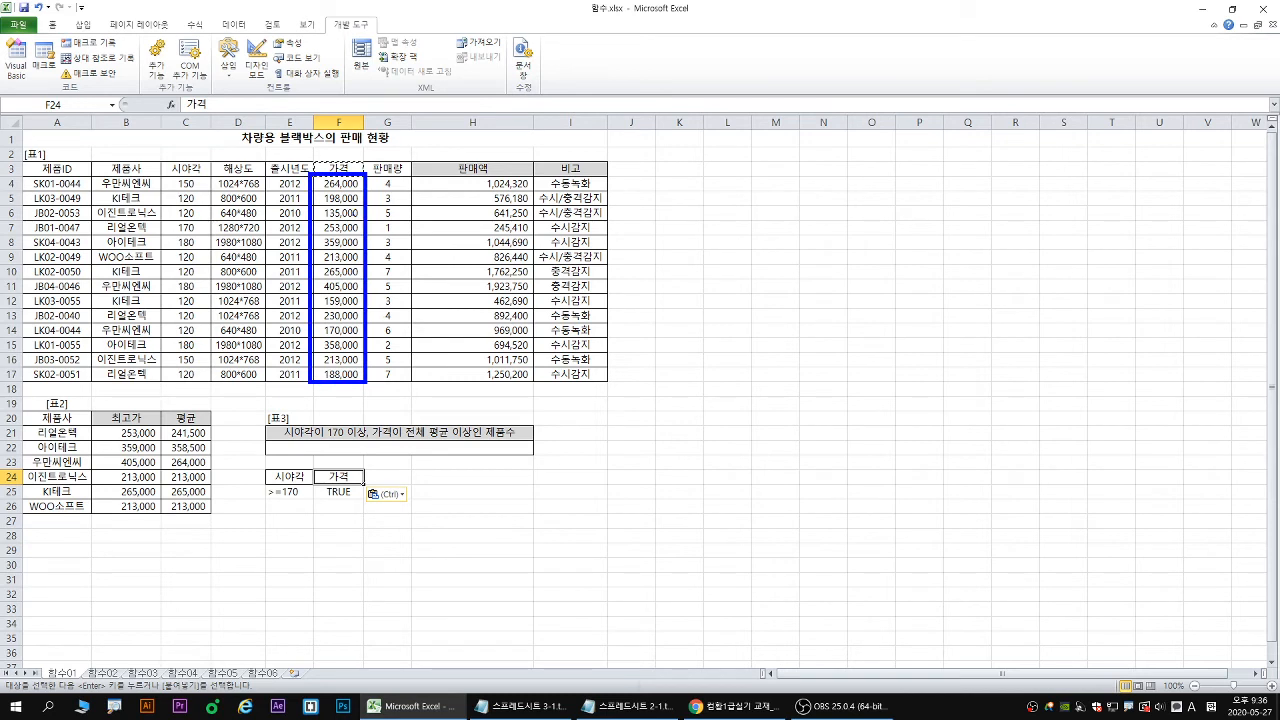
key("r")
mouse_move(356, 183)
left_mouse_down()
mouse_move(321, 248)
mouse_move(356, 236)
left_mouse_up()
key("Escape")
type("조건")
Open the average comparison formula in F25 and review it alongside the >=170 criterion in E25.
double_click(341, 492)
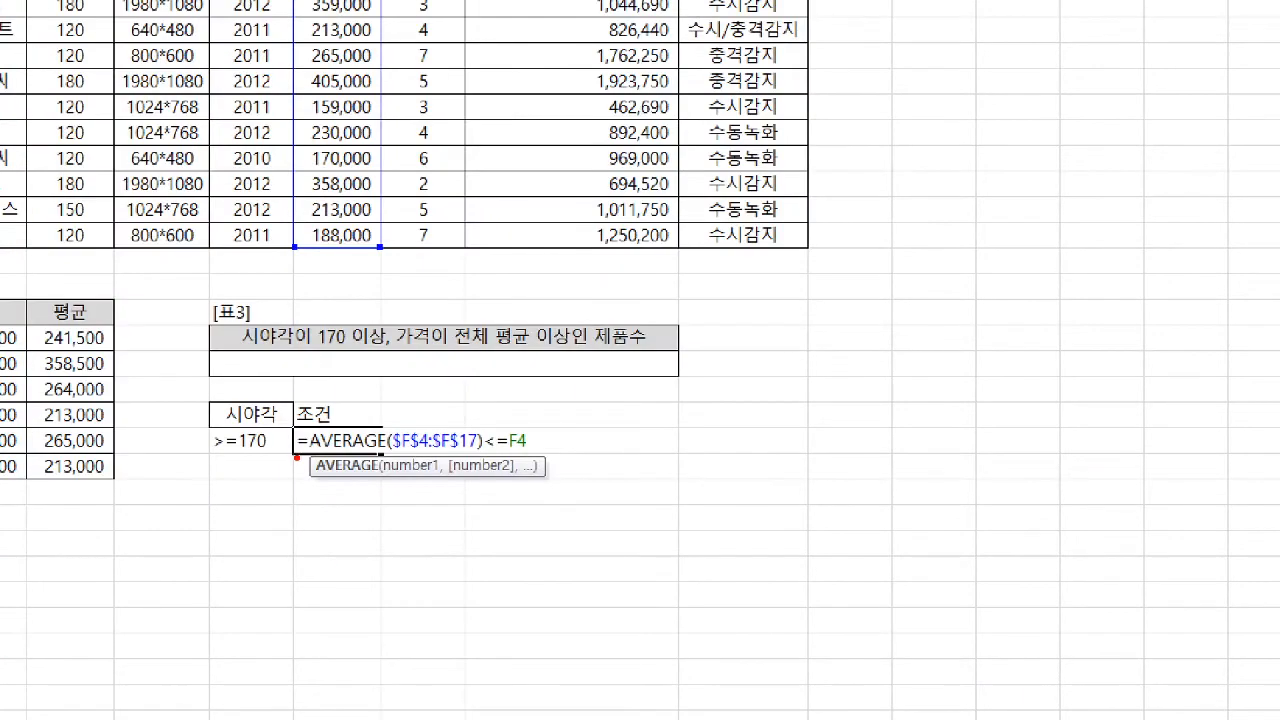
left_click_drag(296, 458, 550, 459)
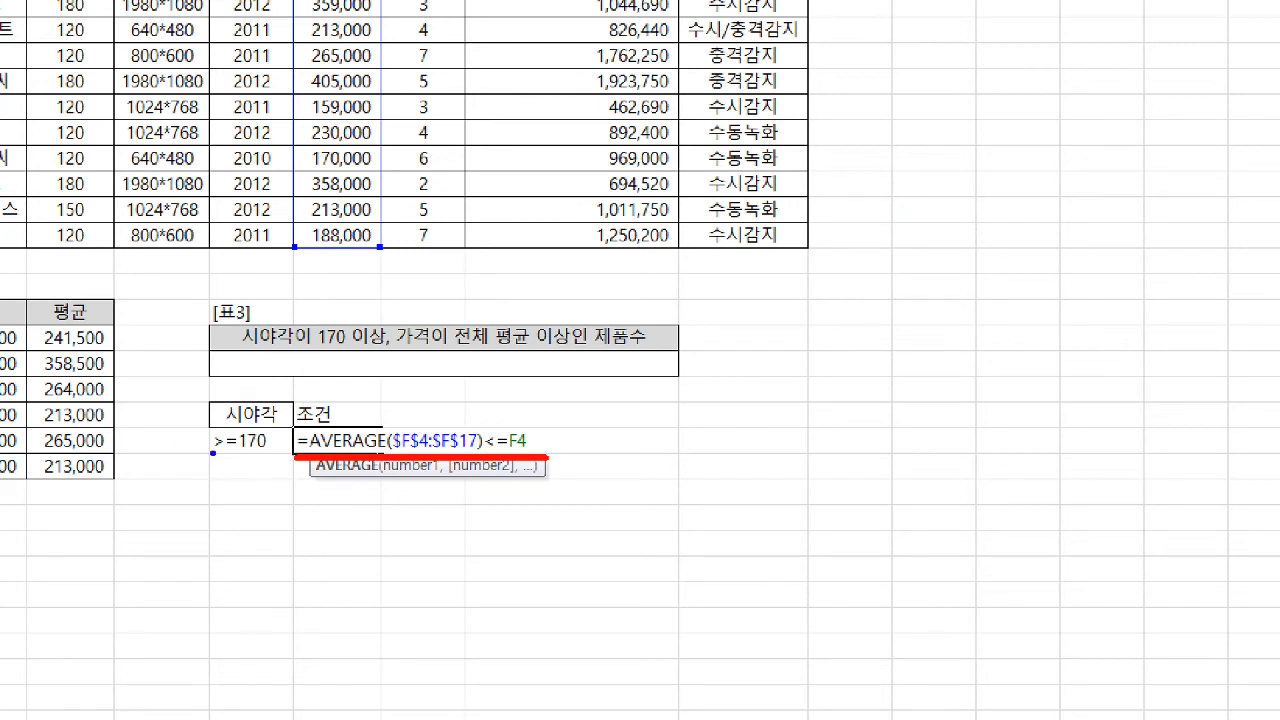
left_click_drag(212, 453, 286, 456)
scroll(340, 560, "up", 1)
scroll(420, 652, "down", 1)
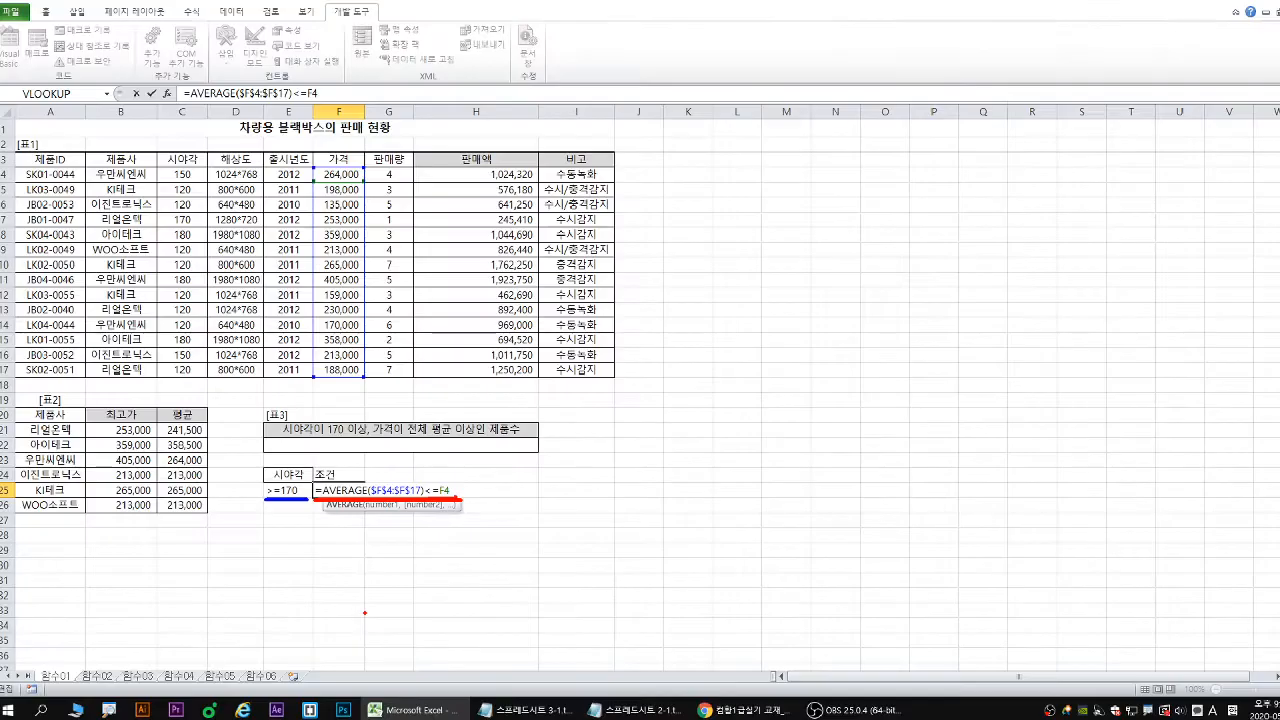
key("Escape")
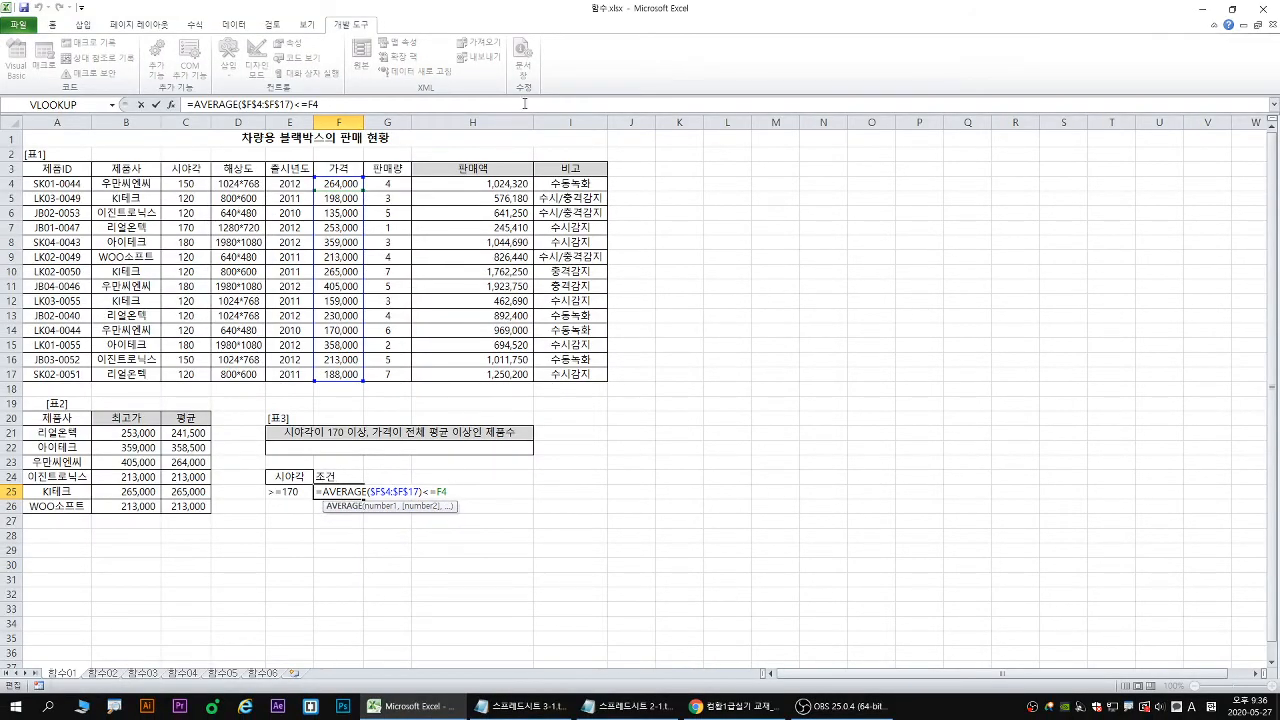
Enter the label 조건 in H24 as the heading for a single combined criterion.
left_click(501, 478)
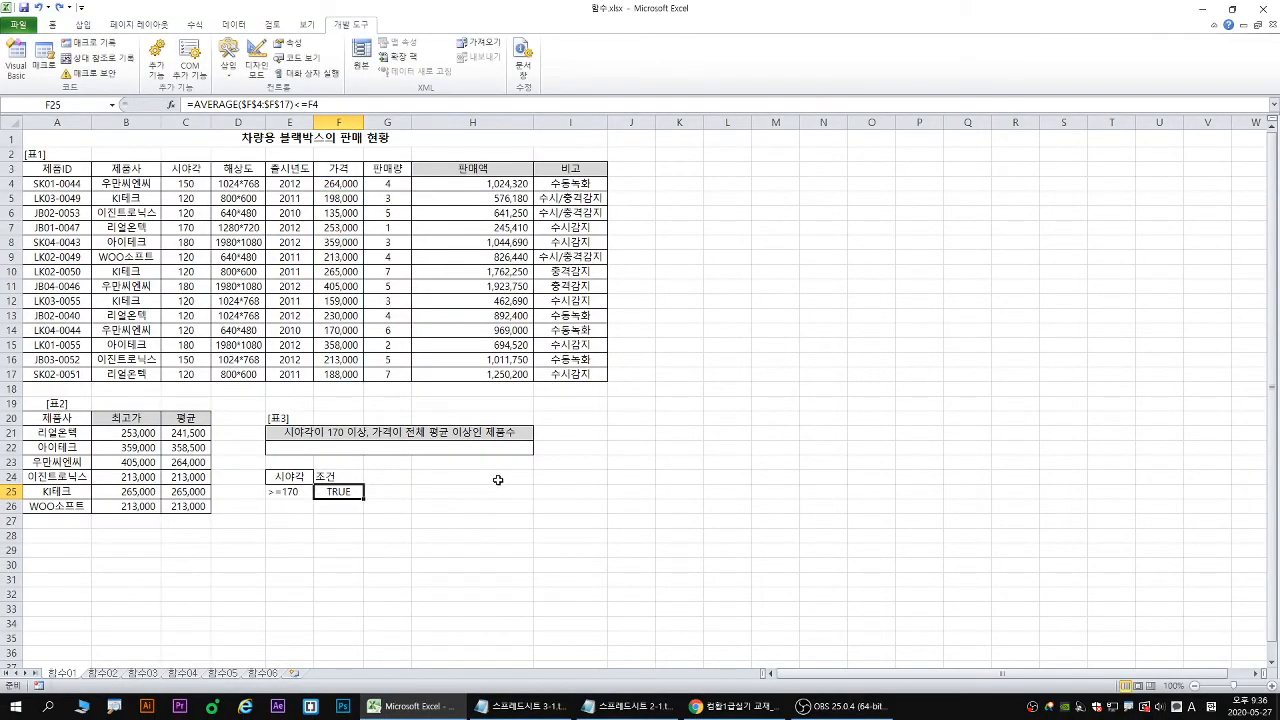
type("조건")
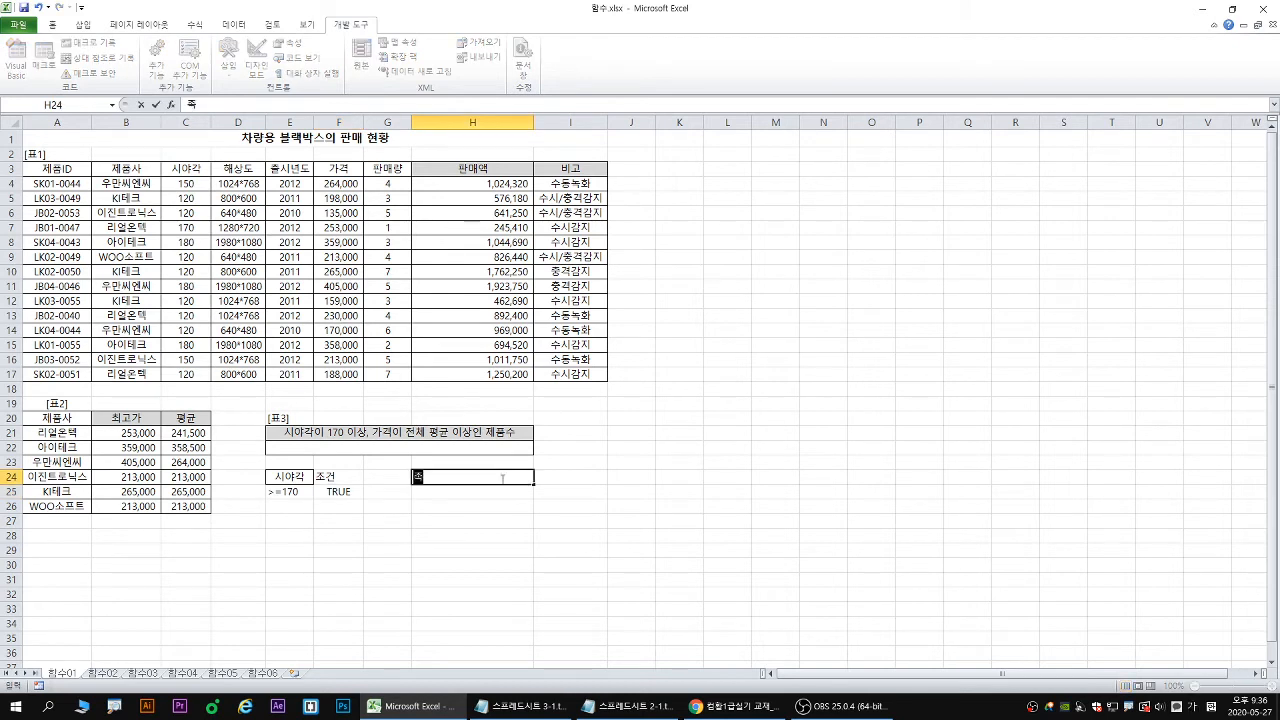
key("Return")
Start an AND formula in H25 with C4>=170 as its first condition.
type("=and")
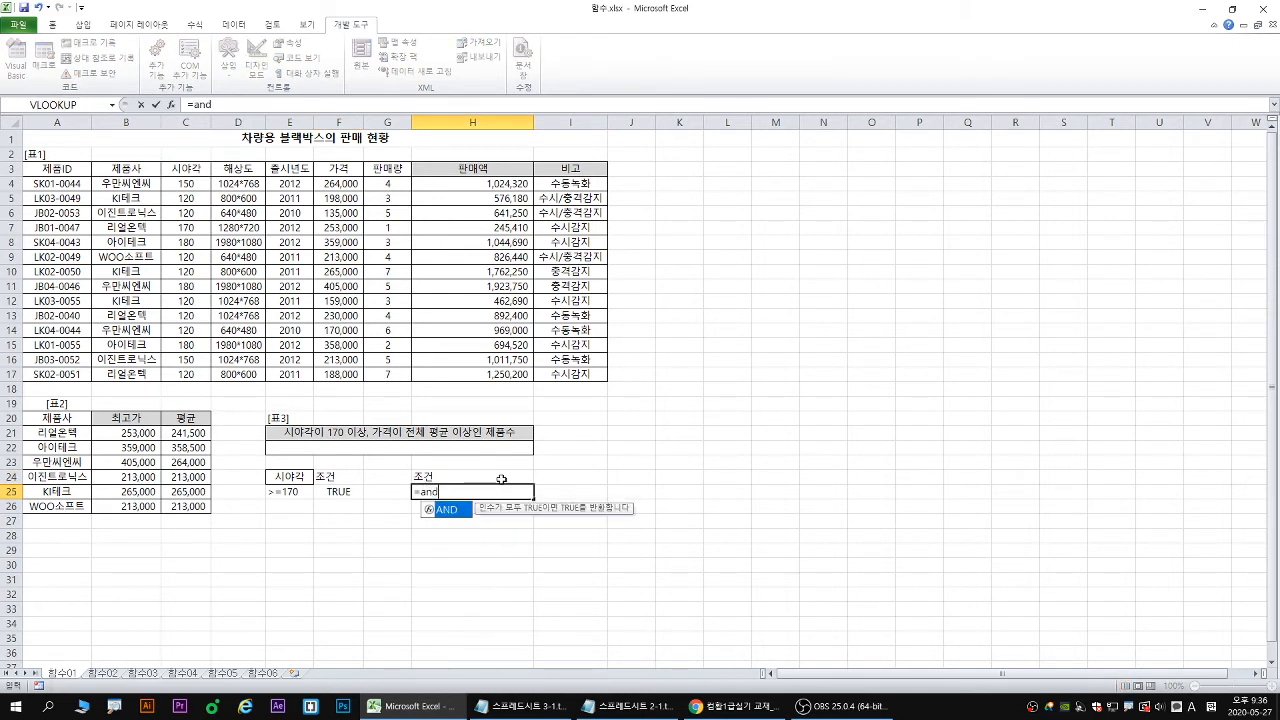
double_click(446, 510)
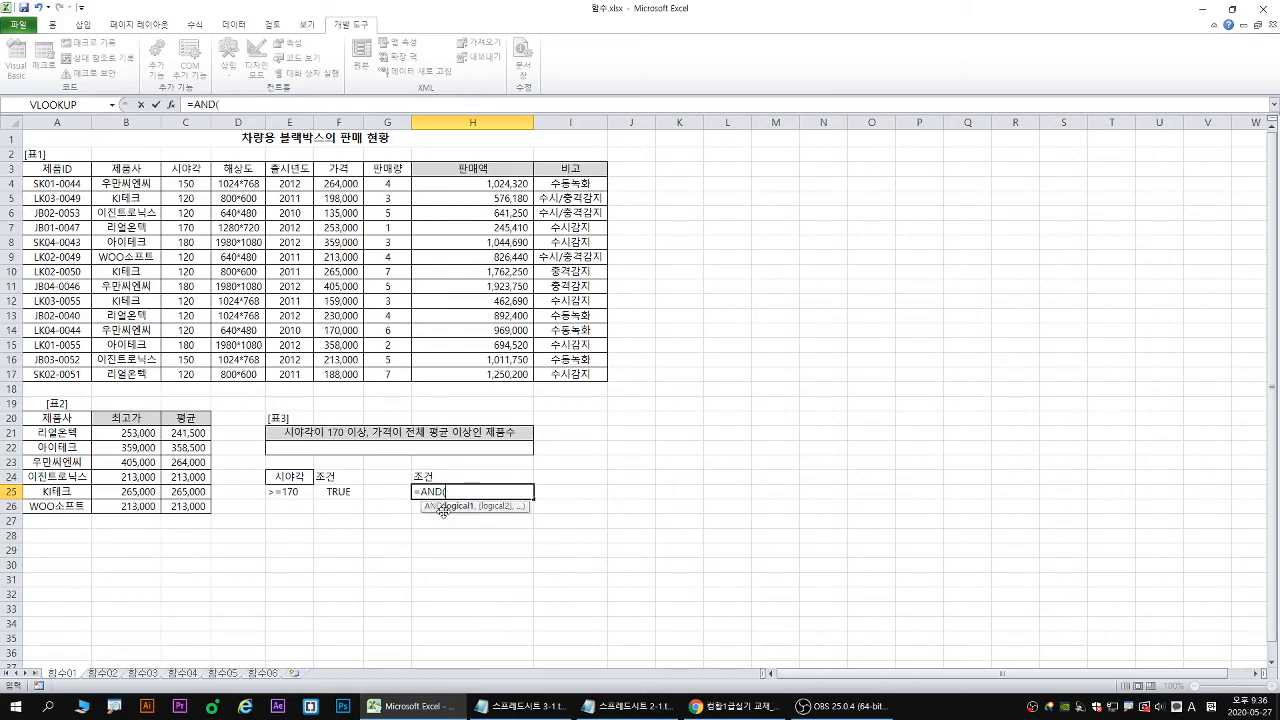
left_click(185, 188)
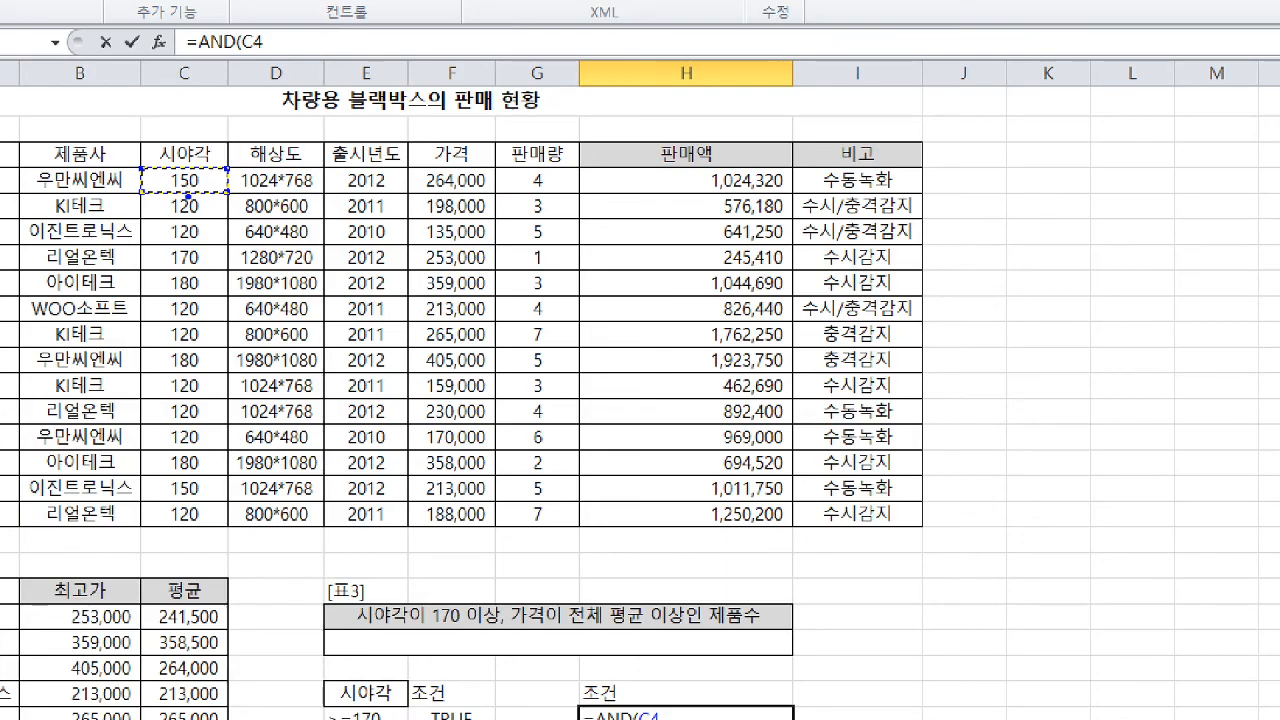
left_click_drag(188, 197, 189, 252)
key("Escape")
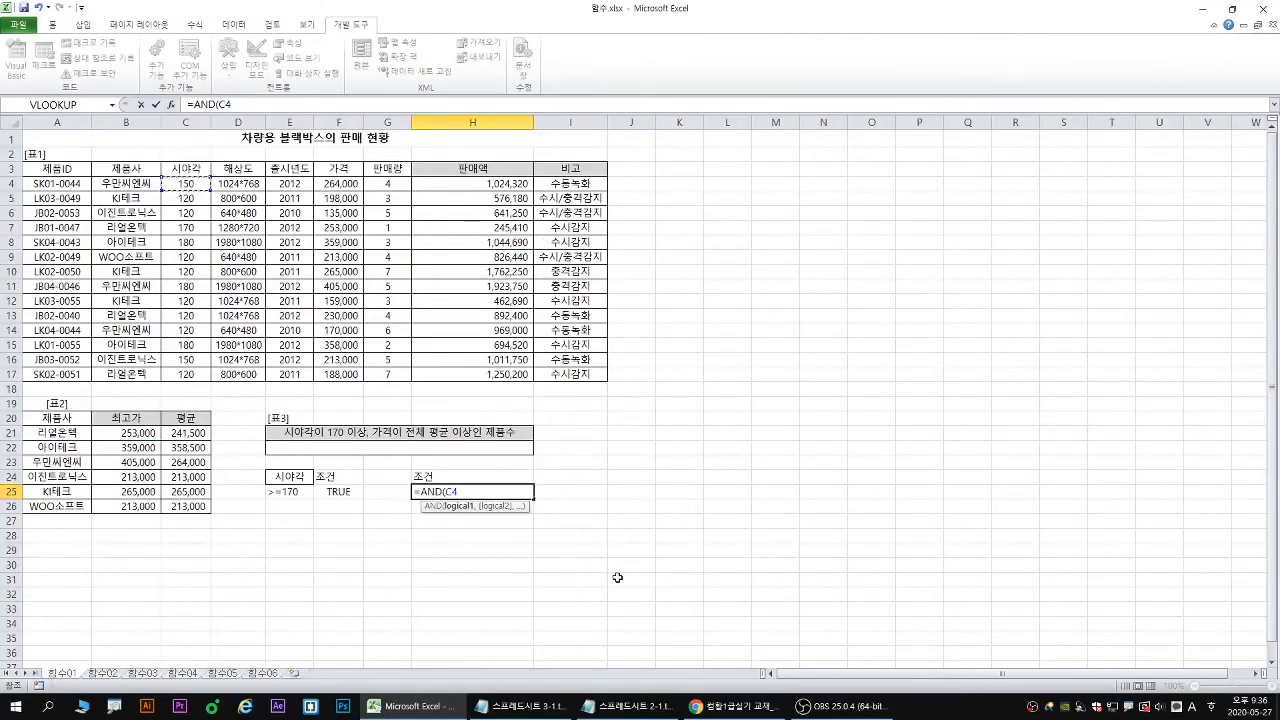
type(">=17")
type("0, aver")
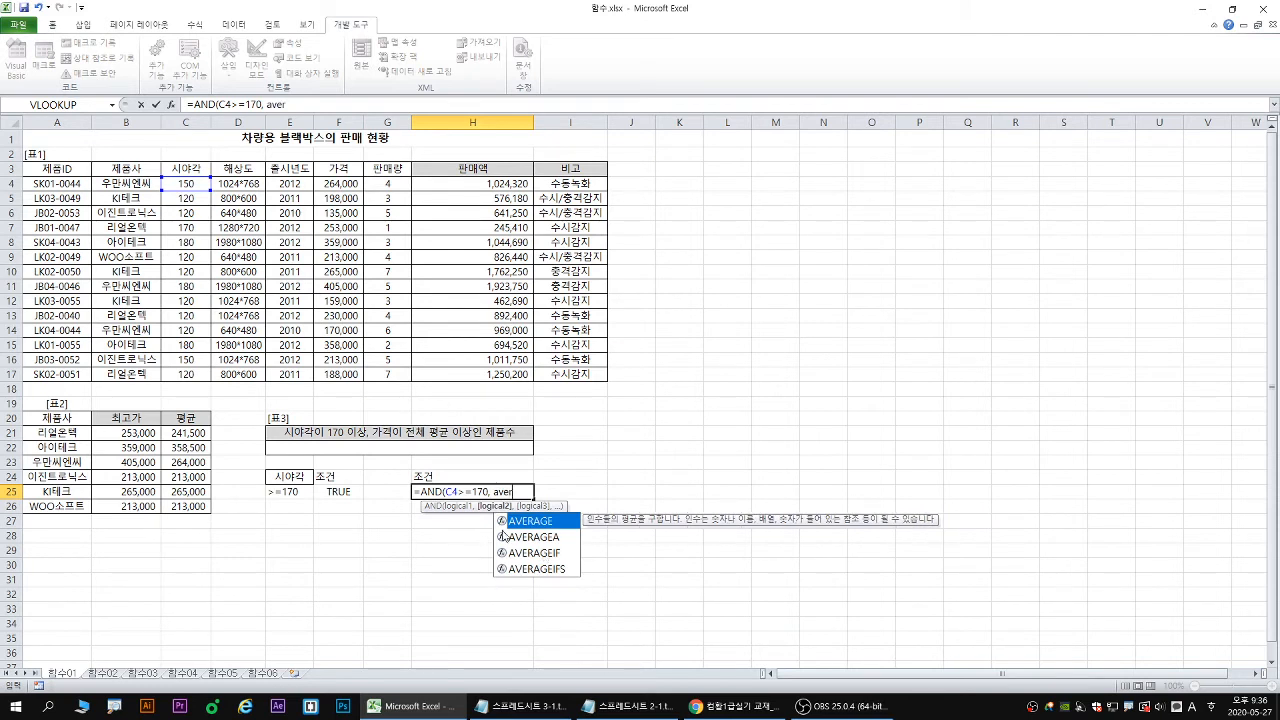
Complete H25's AND formula with AVERAGE($F$4:$F$17)<=F4 as the second condition.
key("Down")
key("Tab")
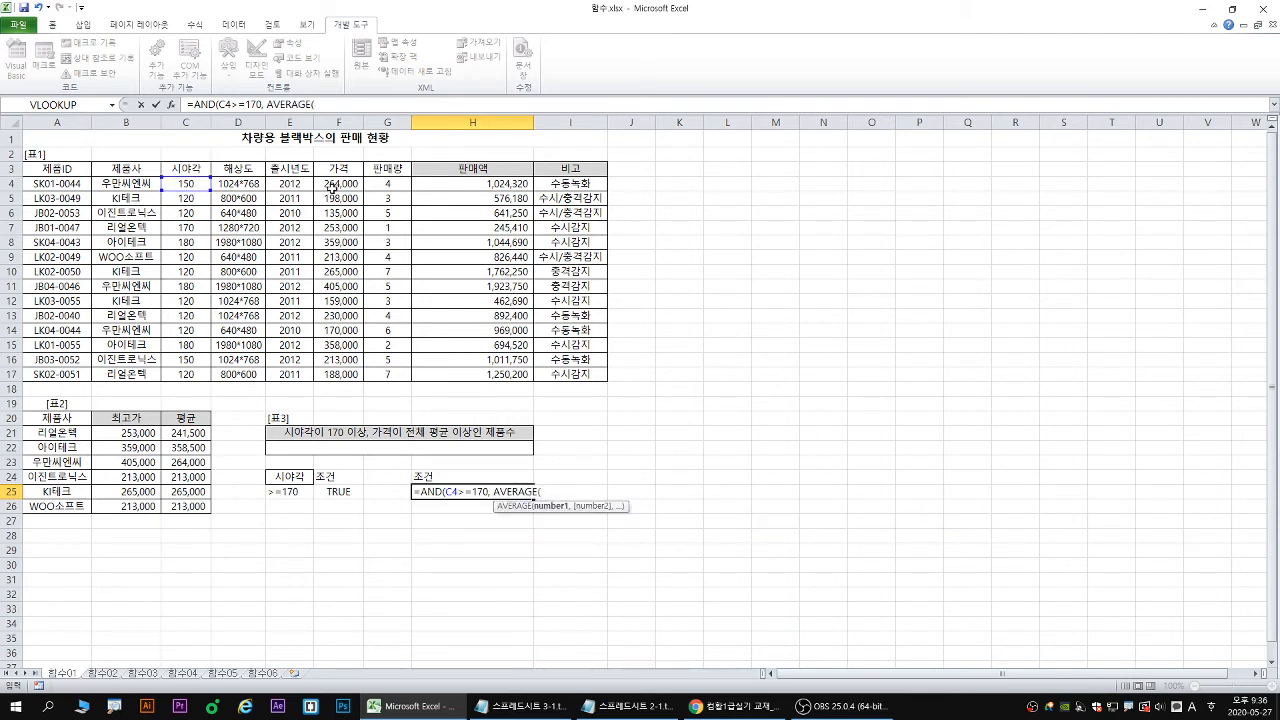
left_click_drag(340, 183, 349, 372)
key("F4")
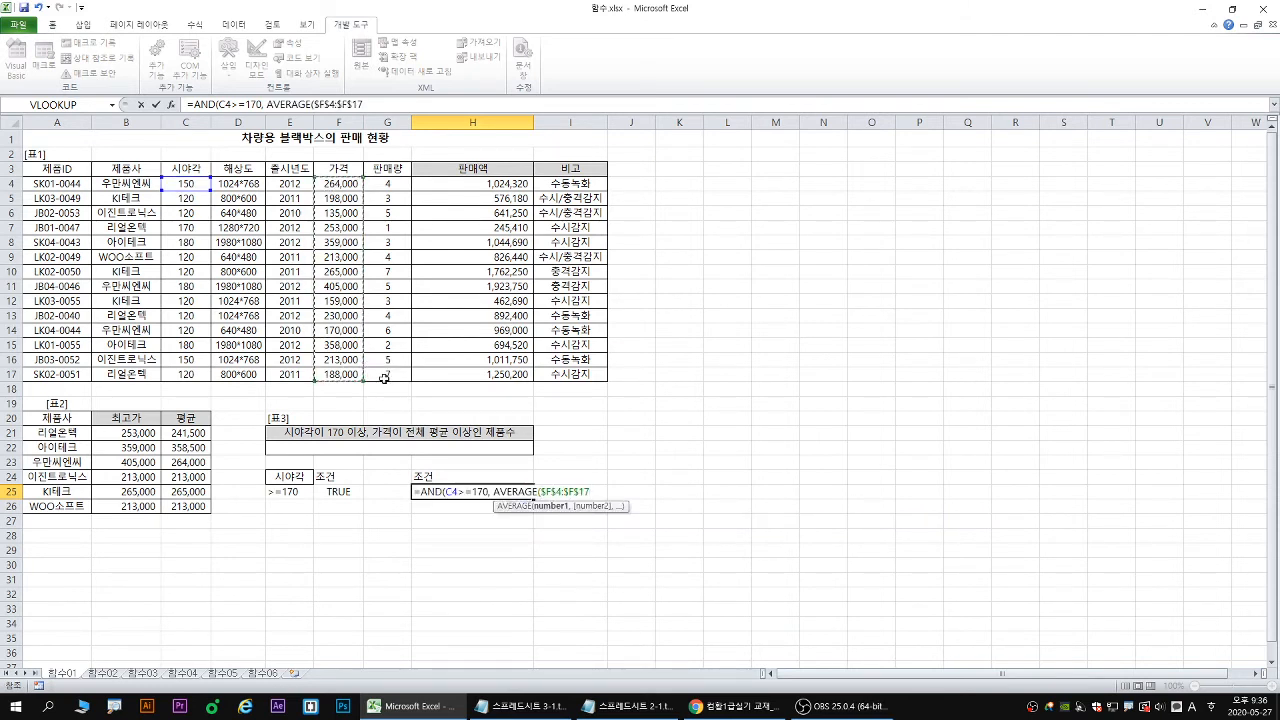
type(")")
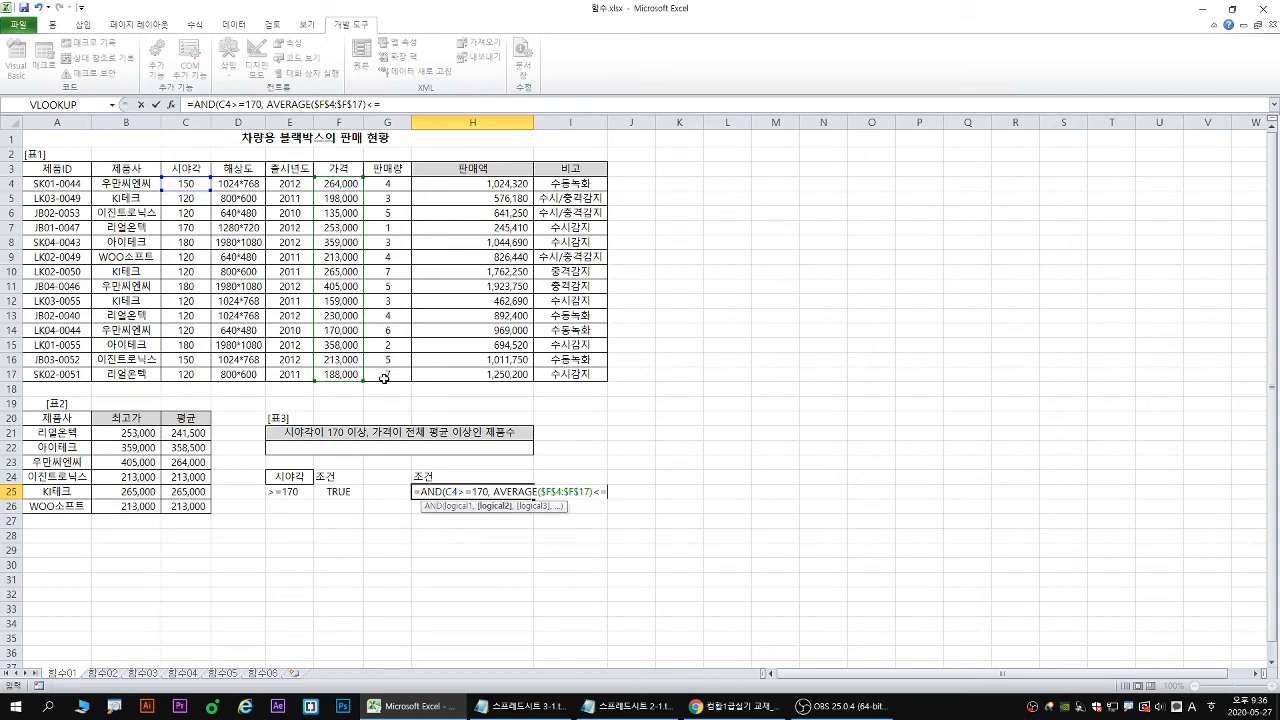
type("<=")
left_click(342, 185)
type(")")
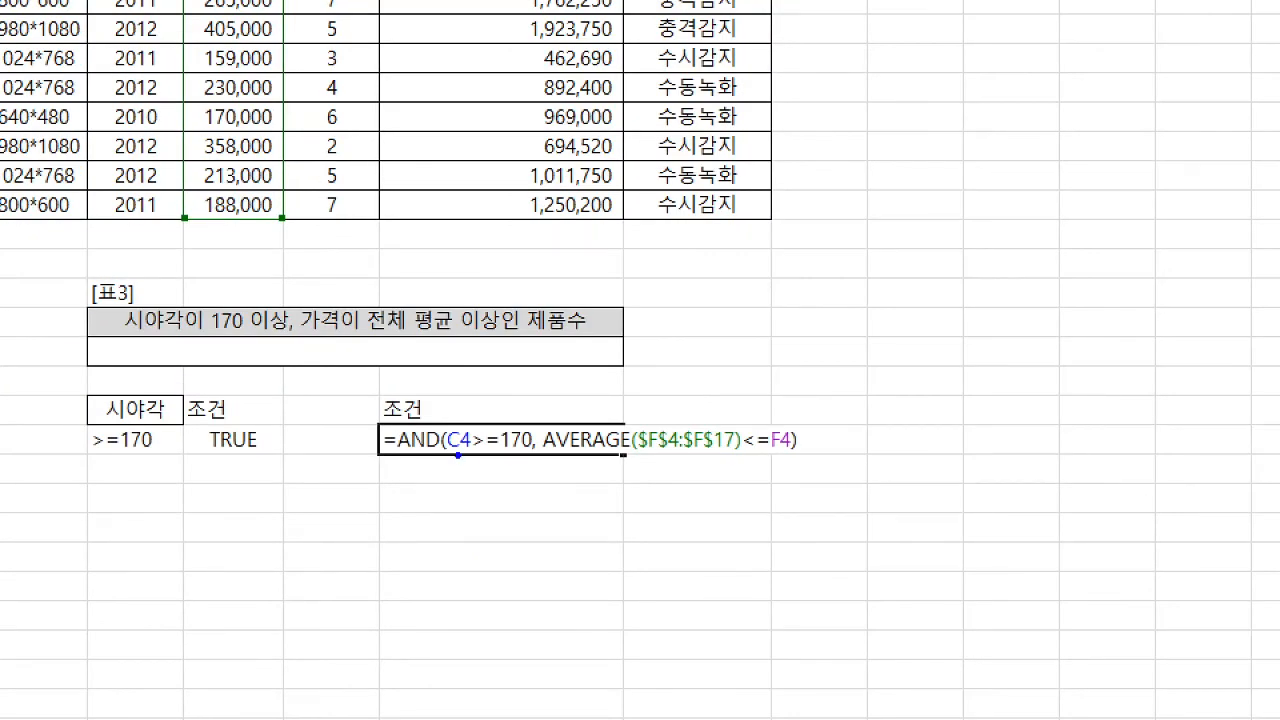
left_click_drag(457, 455, 796, 458)
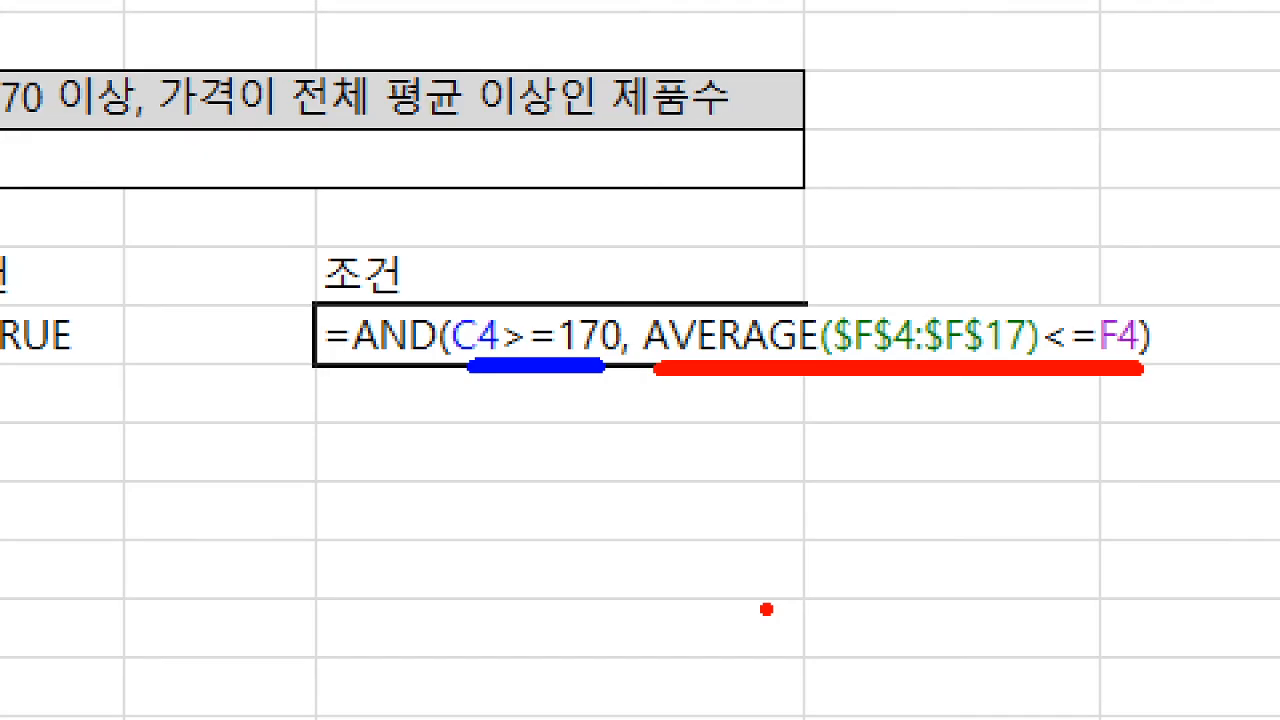
key("Return")
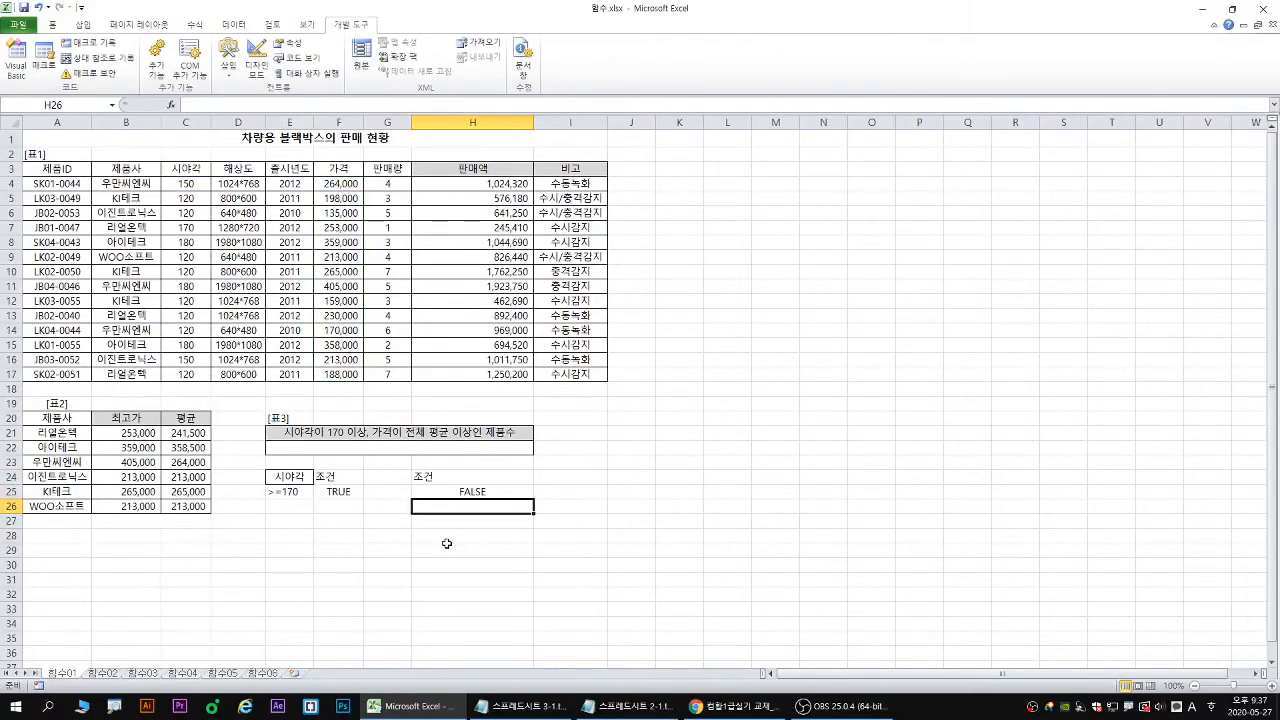
Copy the AND formula text from H25 into the Notepad notes, on a new line above ☆ 데이터베이스 함수.
double_click(481, 492)
left_click_drag(414, 492, 682, 492)
key("ctrl+c")
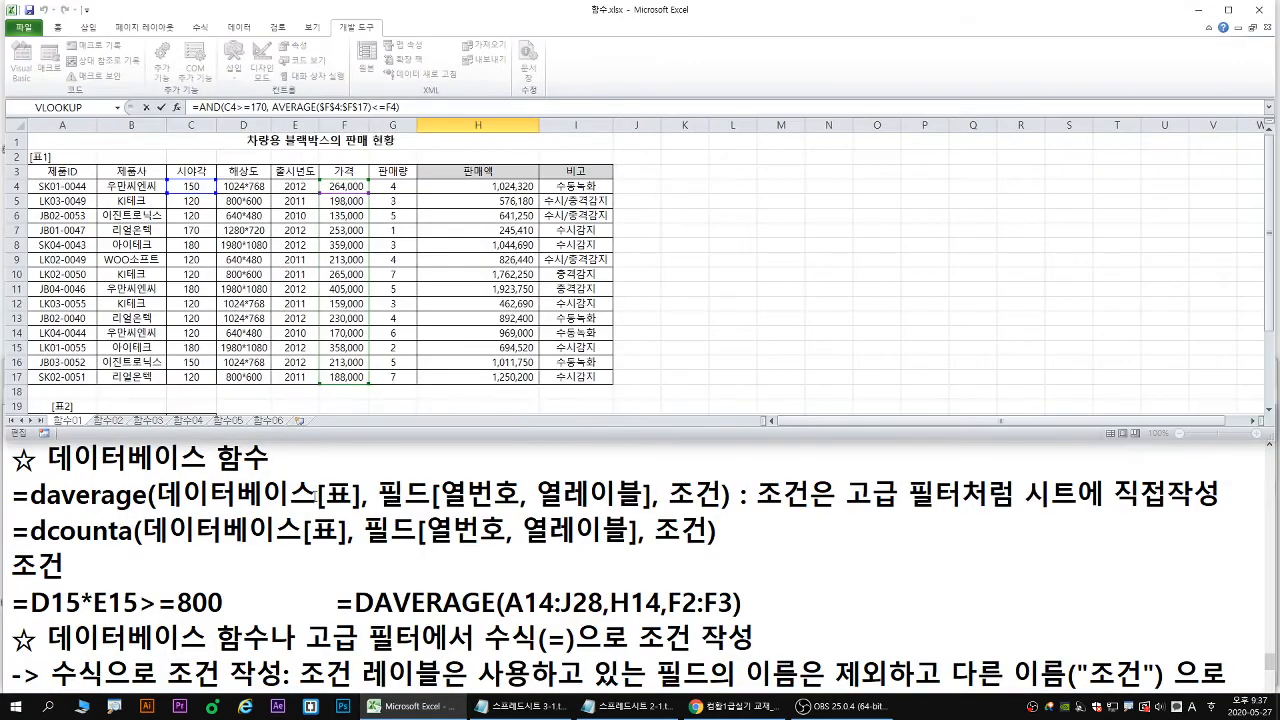
double_click(294, 449)
key("Home")
key("Return")
key("Up")
key("ctrl+v")
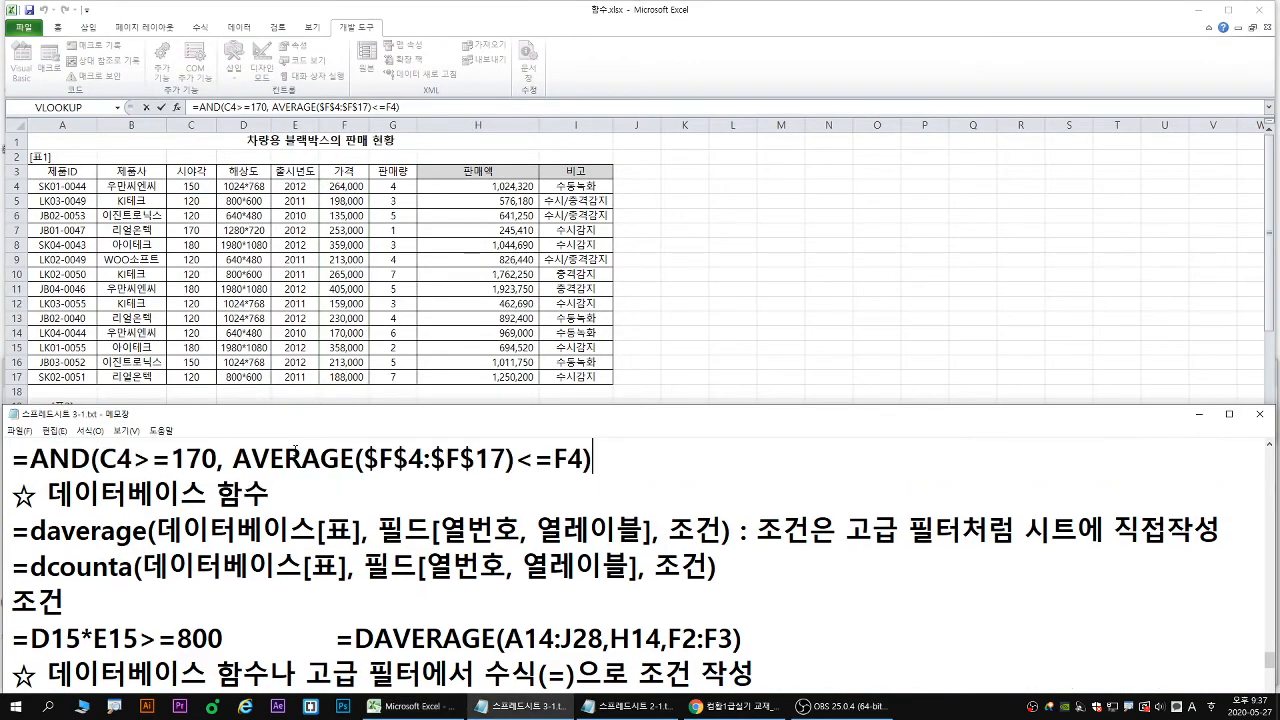
Add the heading line 조건 above the pasted AND formula in the notes.
key("Home")
key("Return")
key("Up")
type("w")
key("BackSpace")
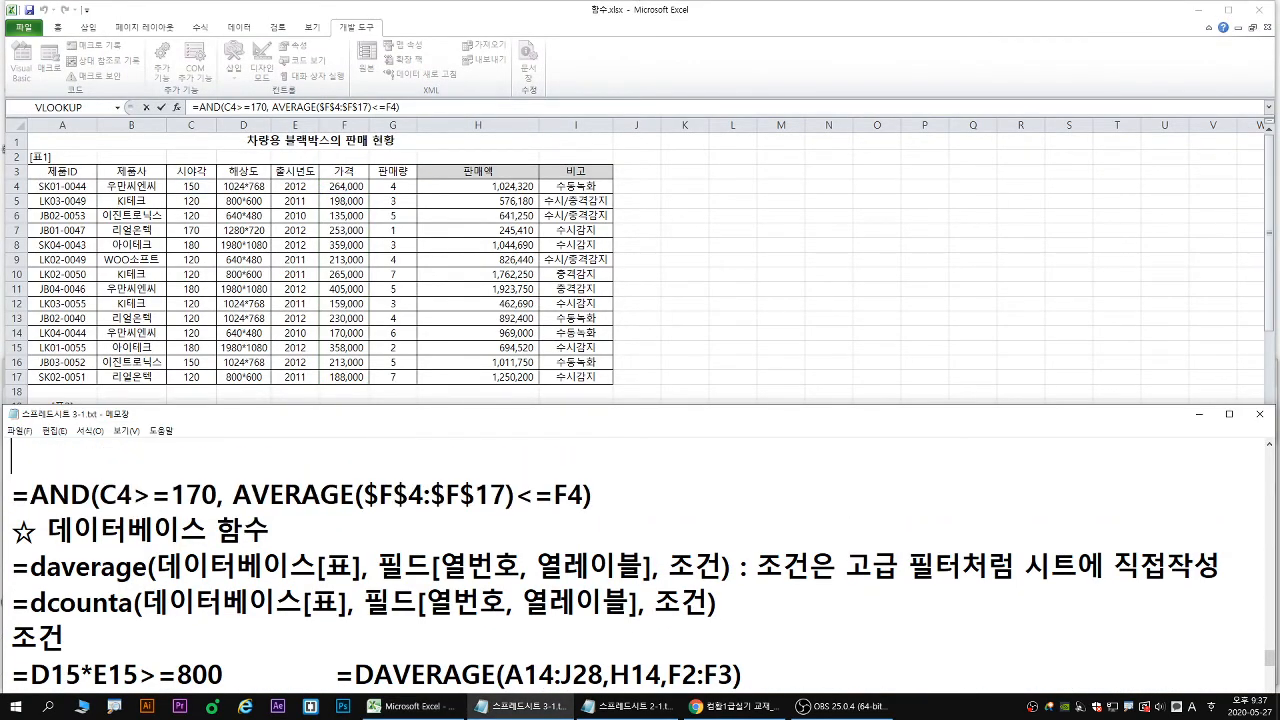
key("Hangul")
type("조건")
Switch back to Excel and begin a formula with =dcou in table 3's result cell E22.
left_click(470, 245)
scroll(480, 263, "down", 2)
scroll(480, 263, "down", 1)
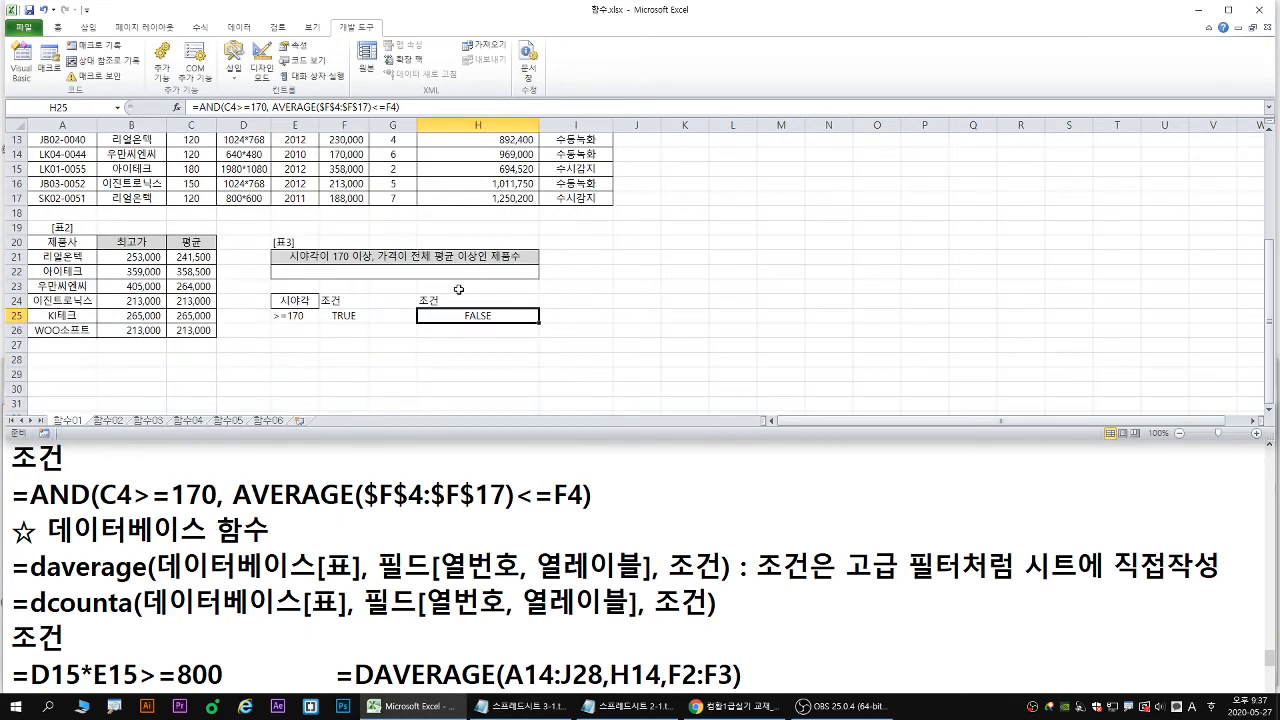
left_click(307, 316)
mouse_move(228, 338)
left_mouse_down()
mouse_move(296, 316)
mouse_move(337, 330)
left_mouse_up()
key("Escape")
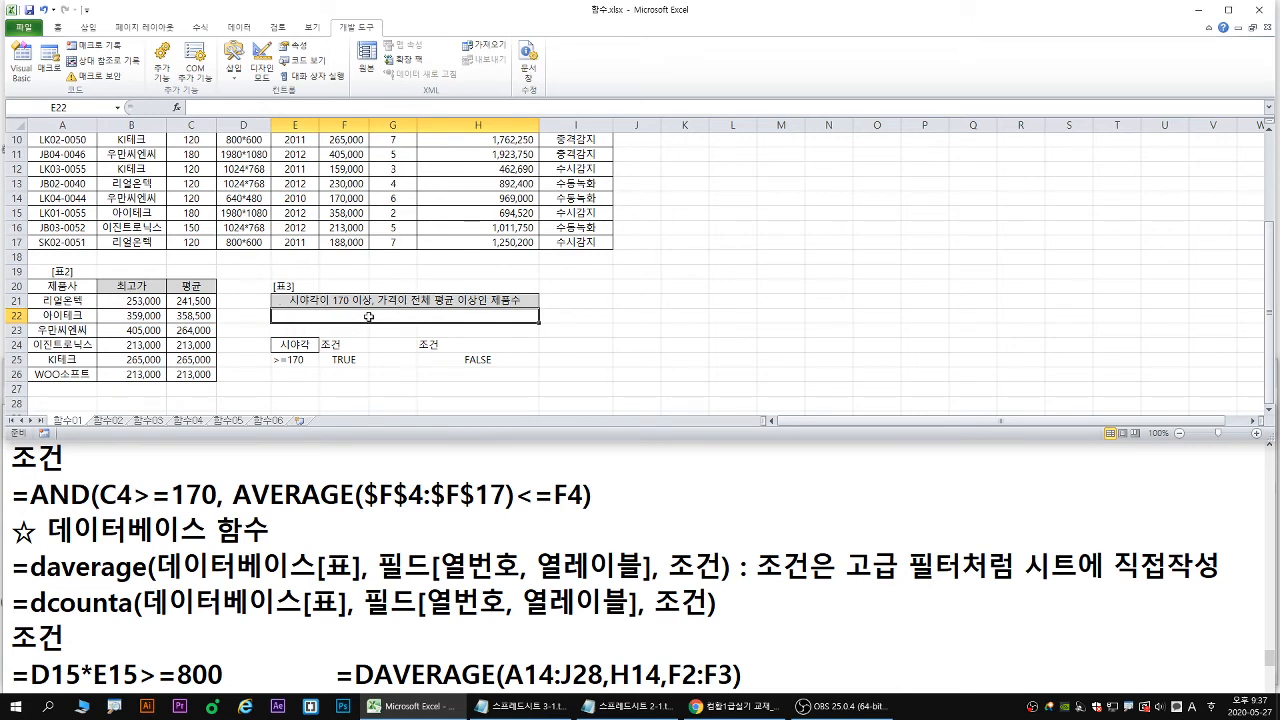
type("=dcou")
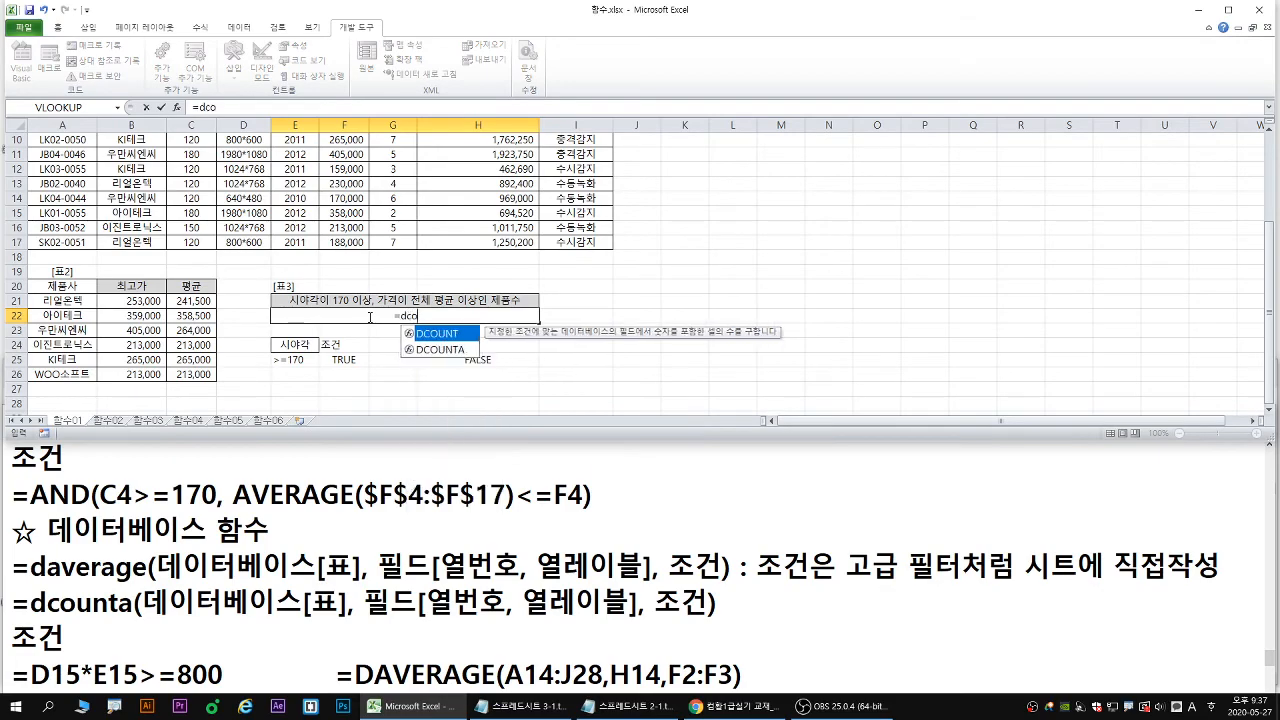
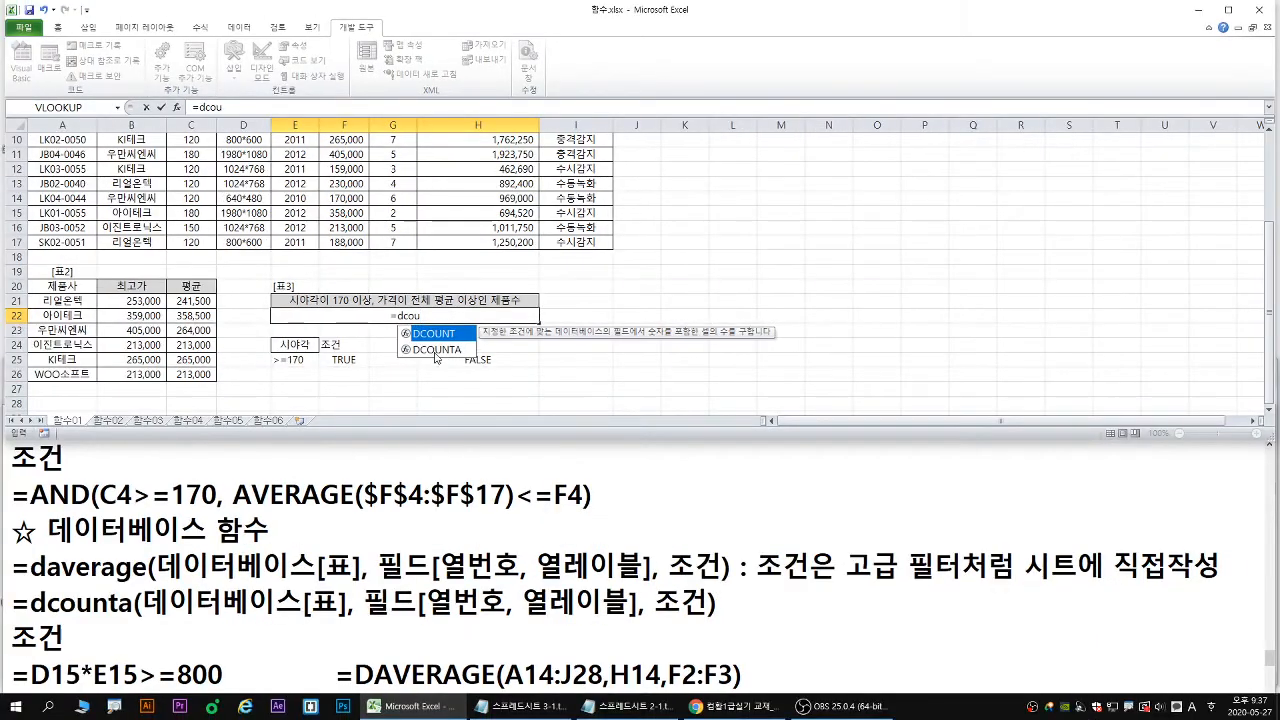
Compare the descriptions of the suggested functions DCOUNT and DCOUNTA.
left_click(382, 410)
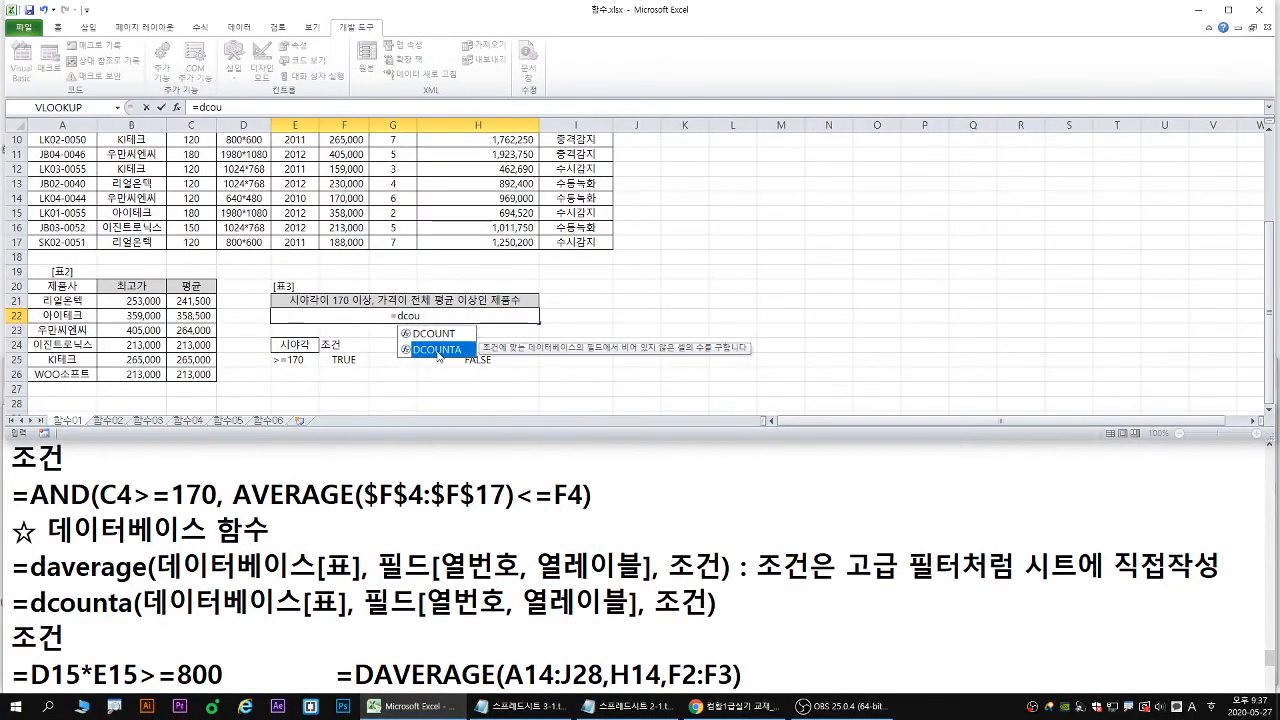
left_click(440, 334)
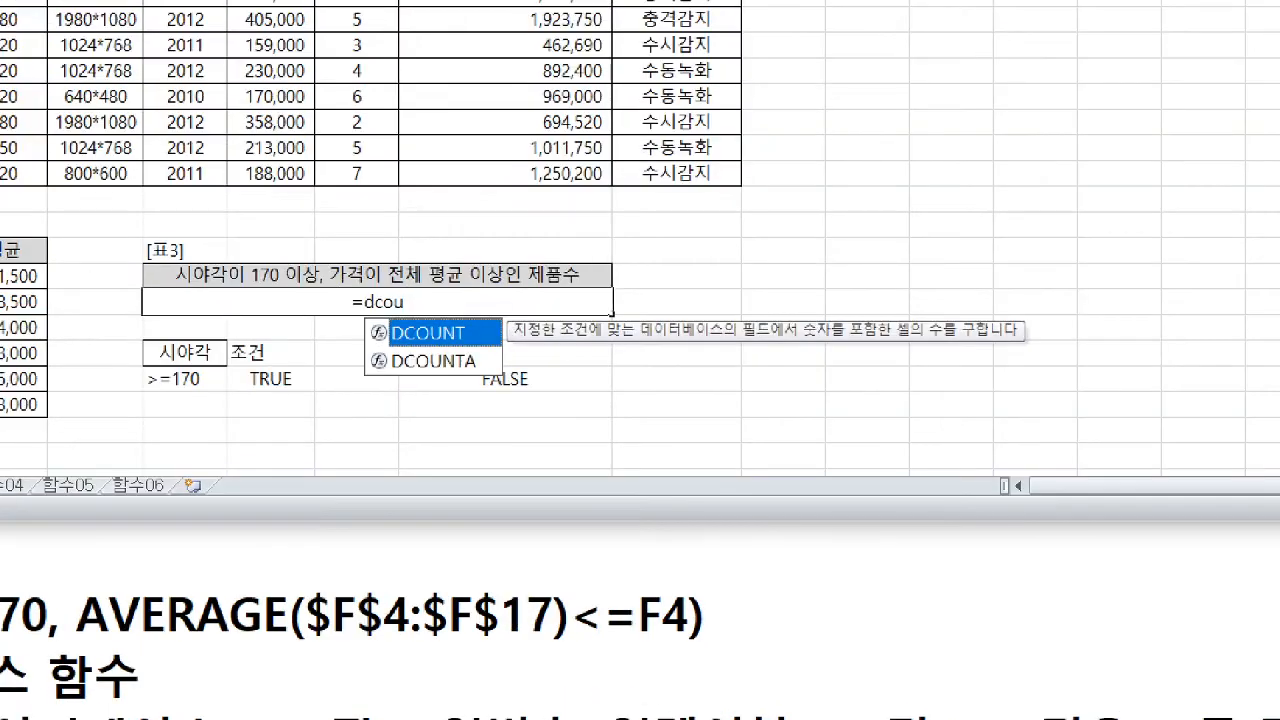
left_click(901, 333)
left_click_drag(804, 343, 941, 340)
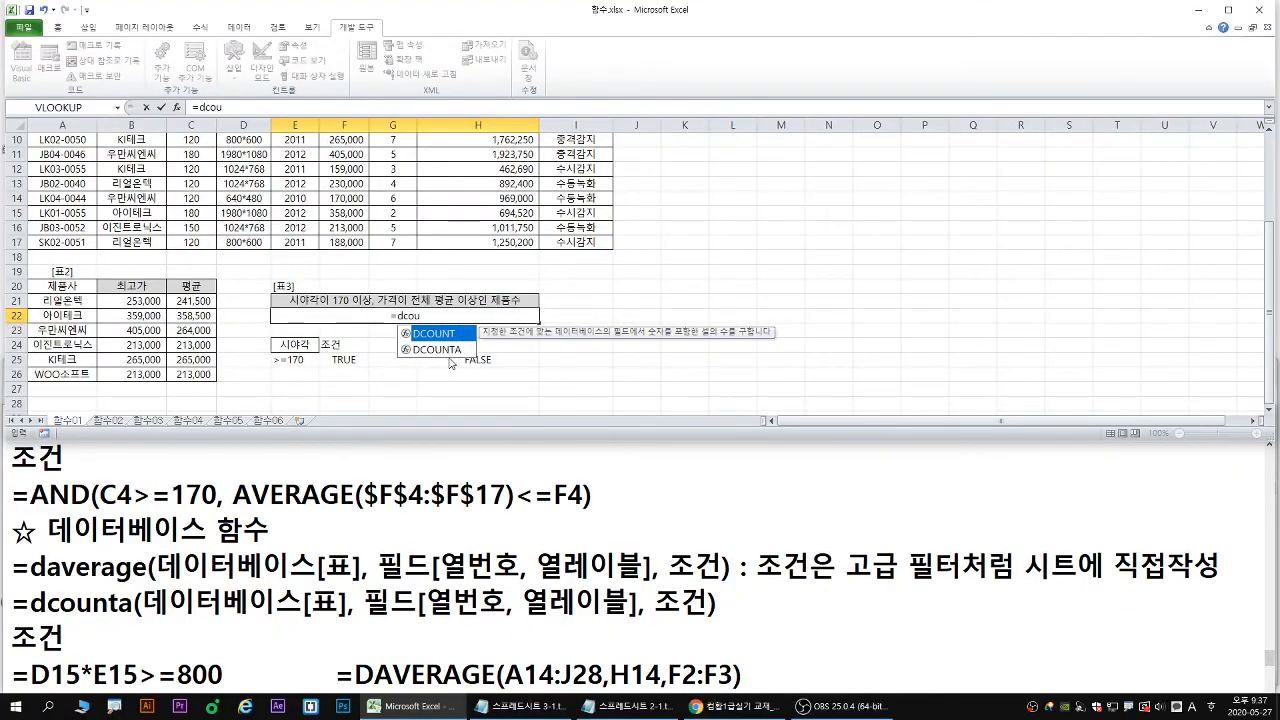
left_click(440, 360)
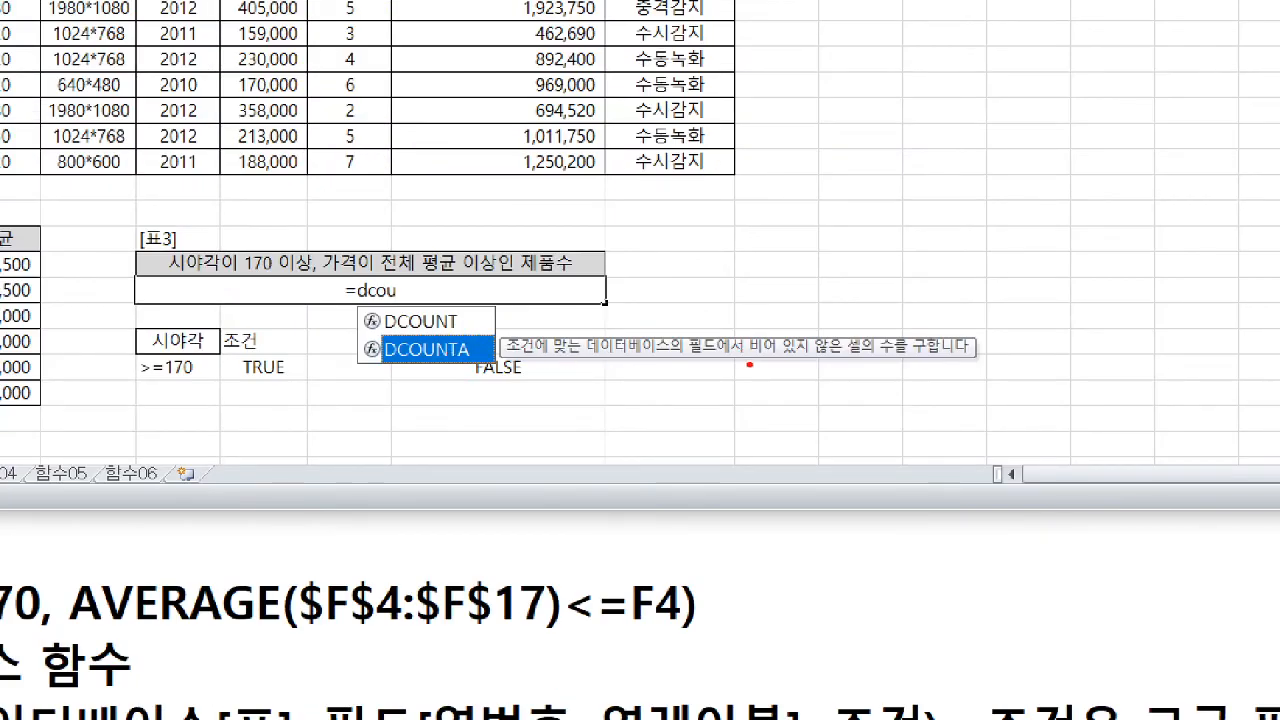
left_click_drag(755, 358, 890, 357)
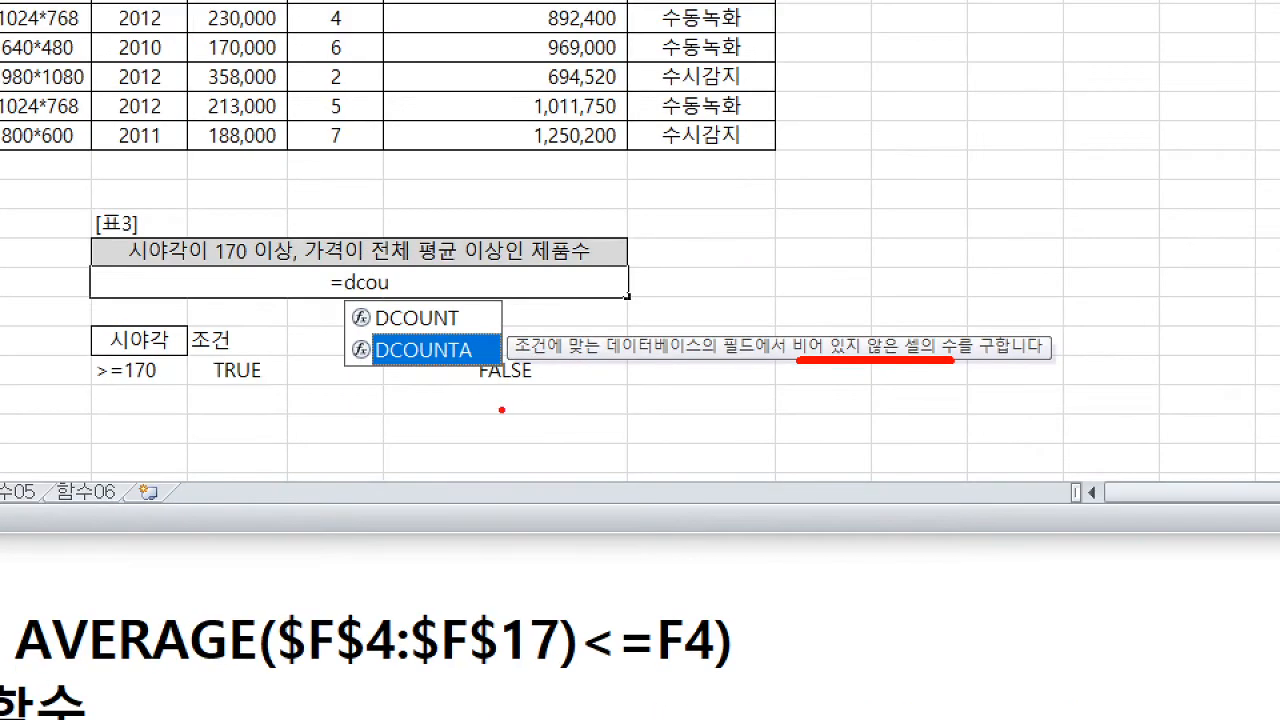
left_click_drag(446, 401, 486, 388)
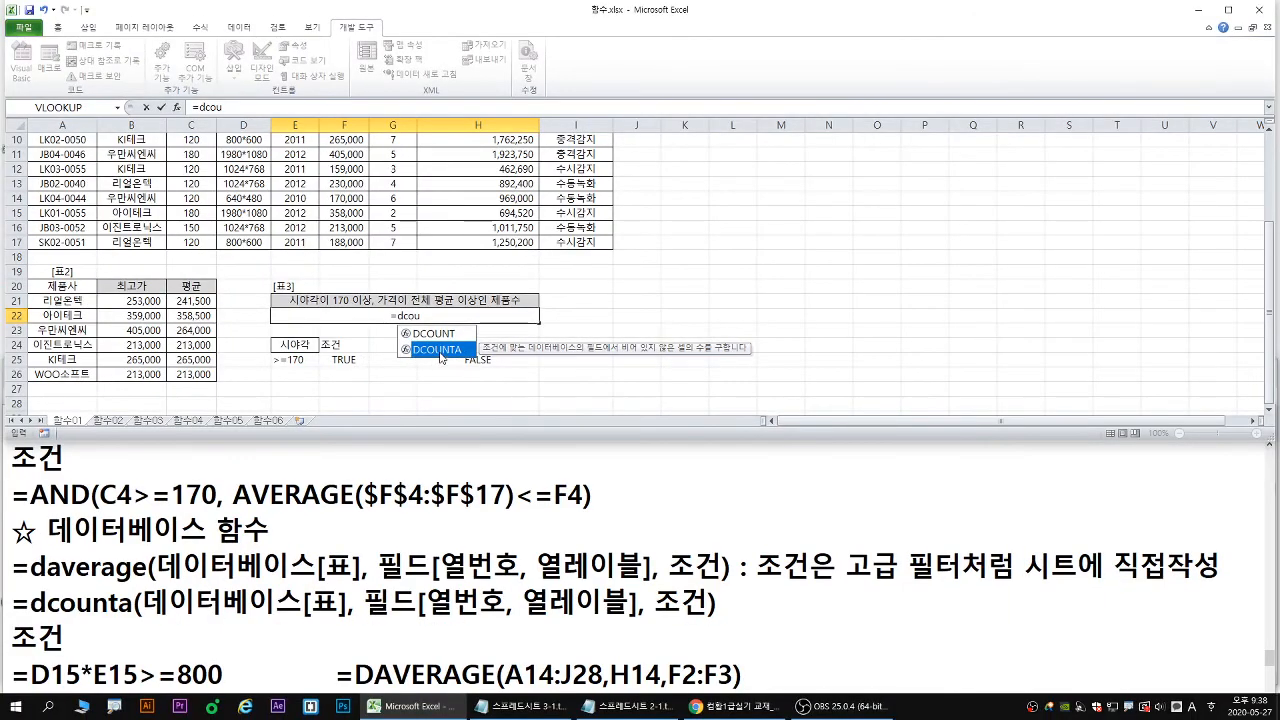
Choose DCOUNTA for the formula in E22 and open its function arguments clear of table 1.
double_click(435, 352)
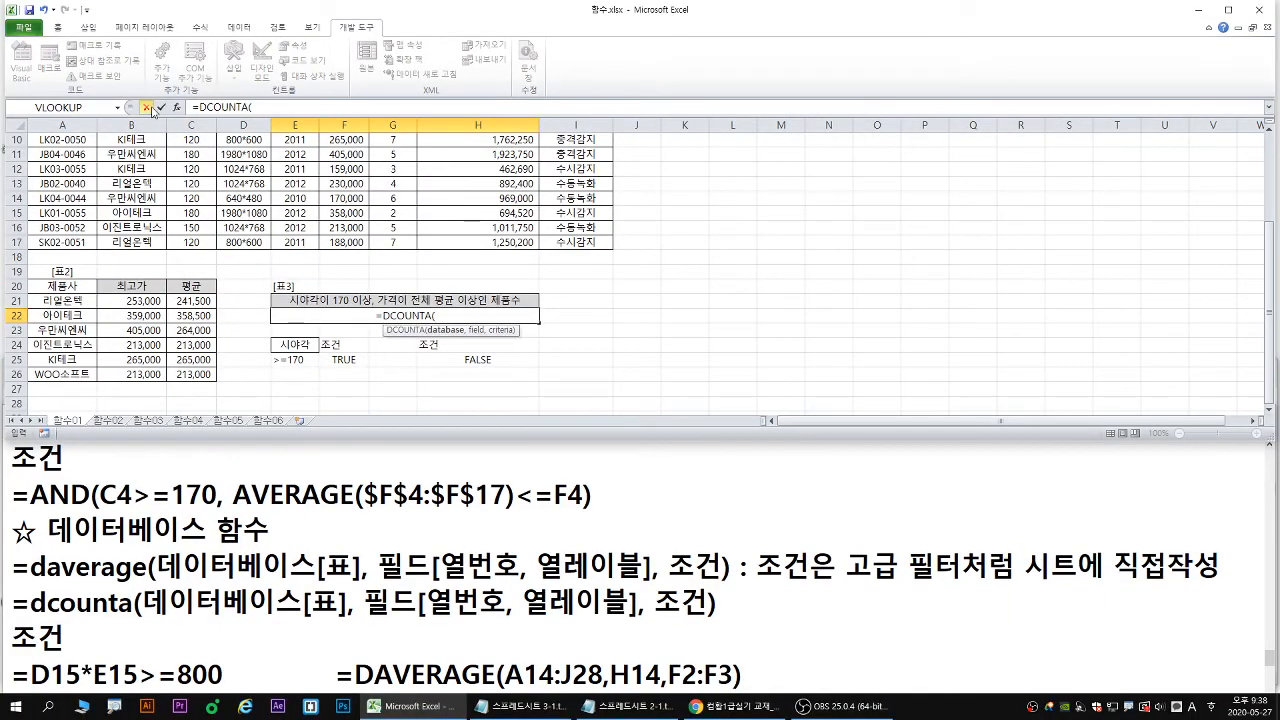
left_click(177, 107)
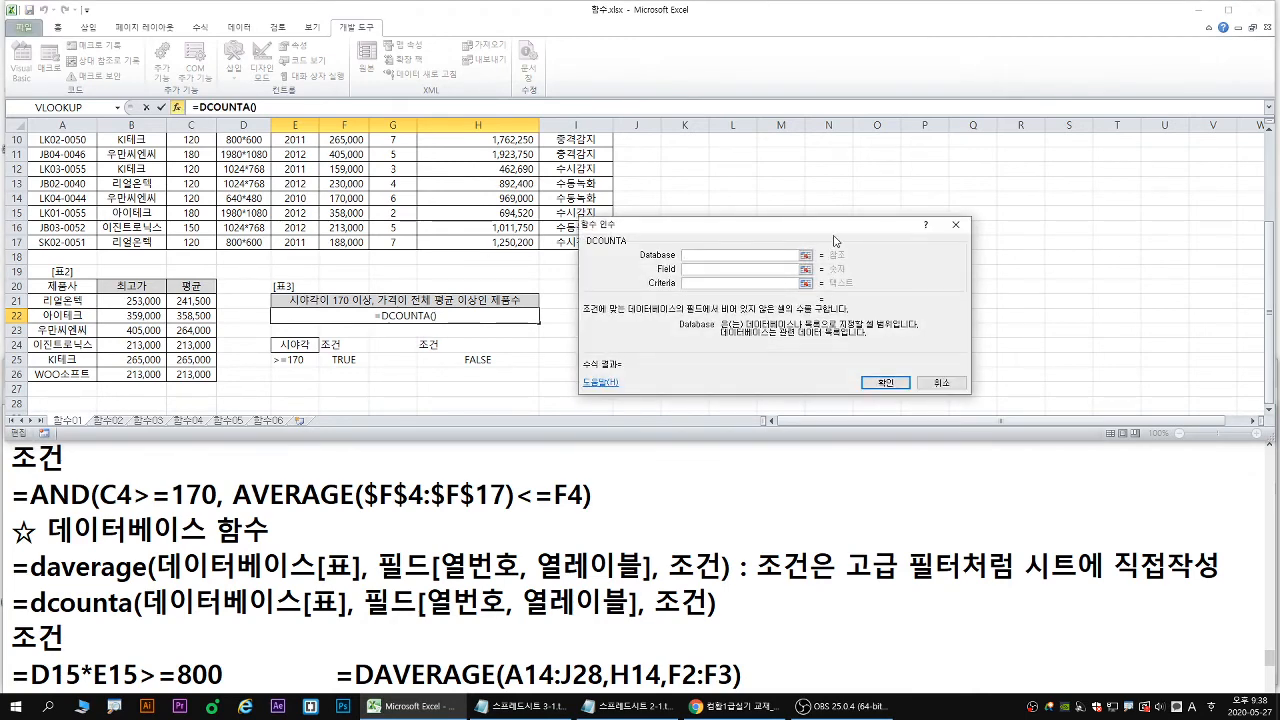
left_click_drag(759, 228, 849, 248)
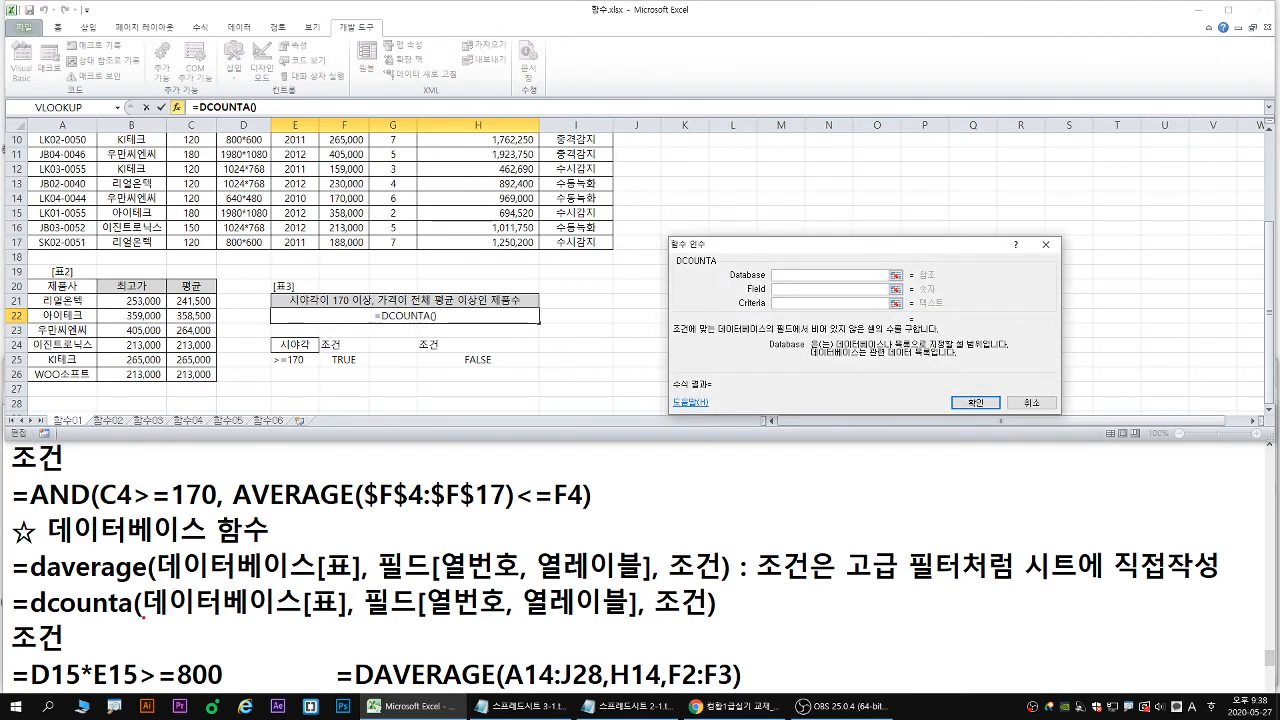
Set DCOUNTA's Database argument to all of table 1 including its headers, A3:I17.
left_click_drag(144, 618, 348, 617)
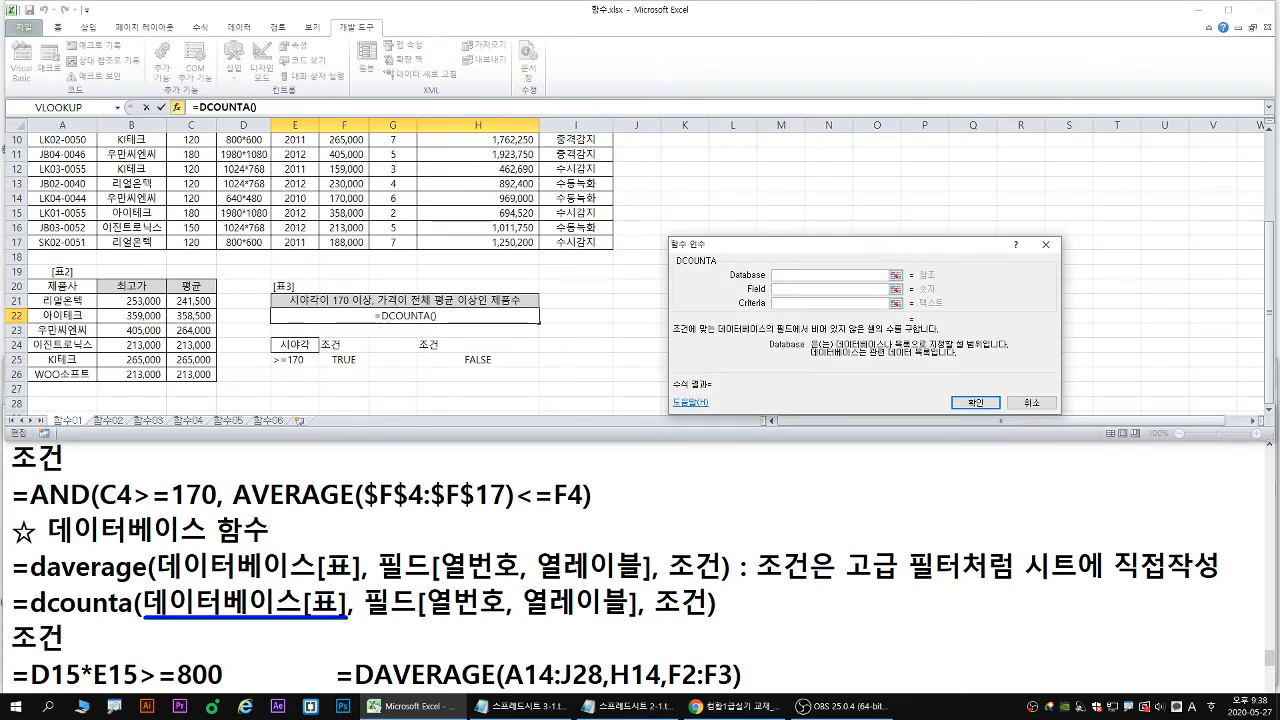
scroll(420, 273, "up", 3)
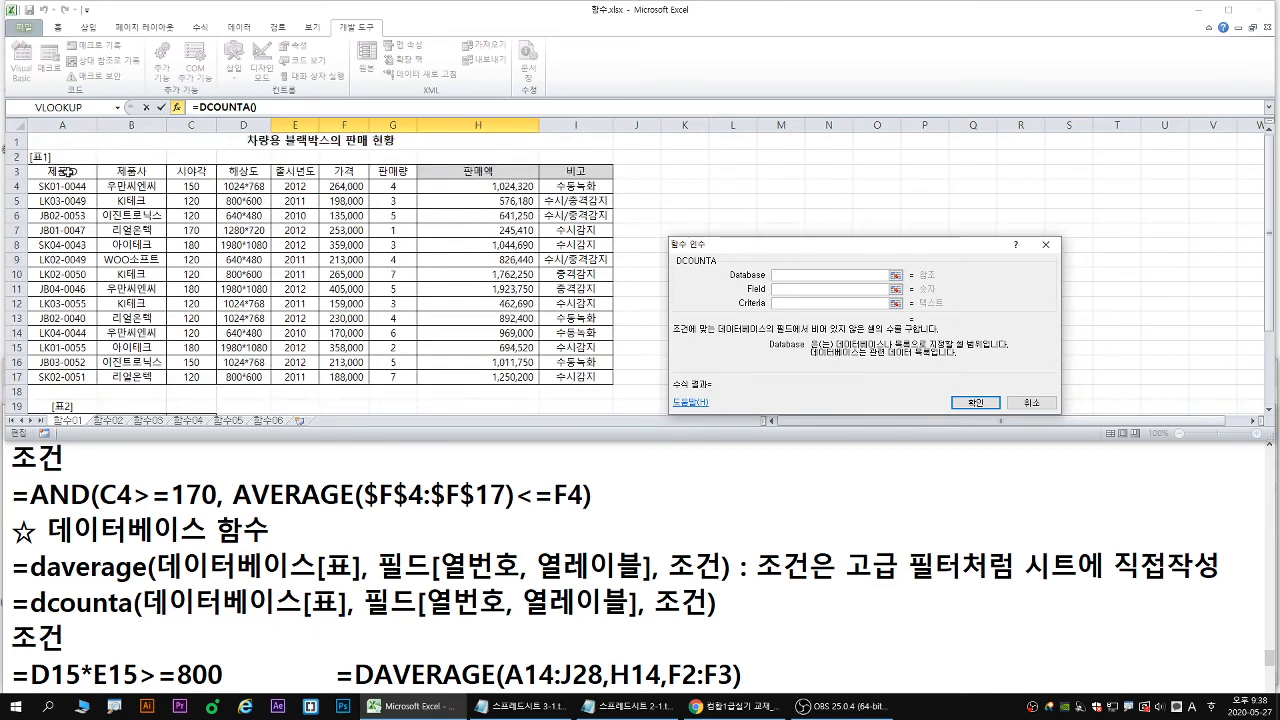
left_click_drag(62, 172, 600, 377)
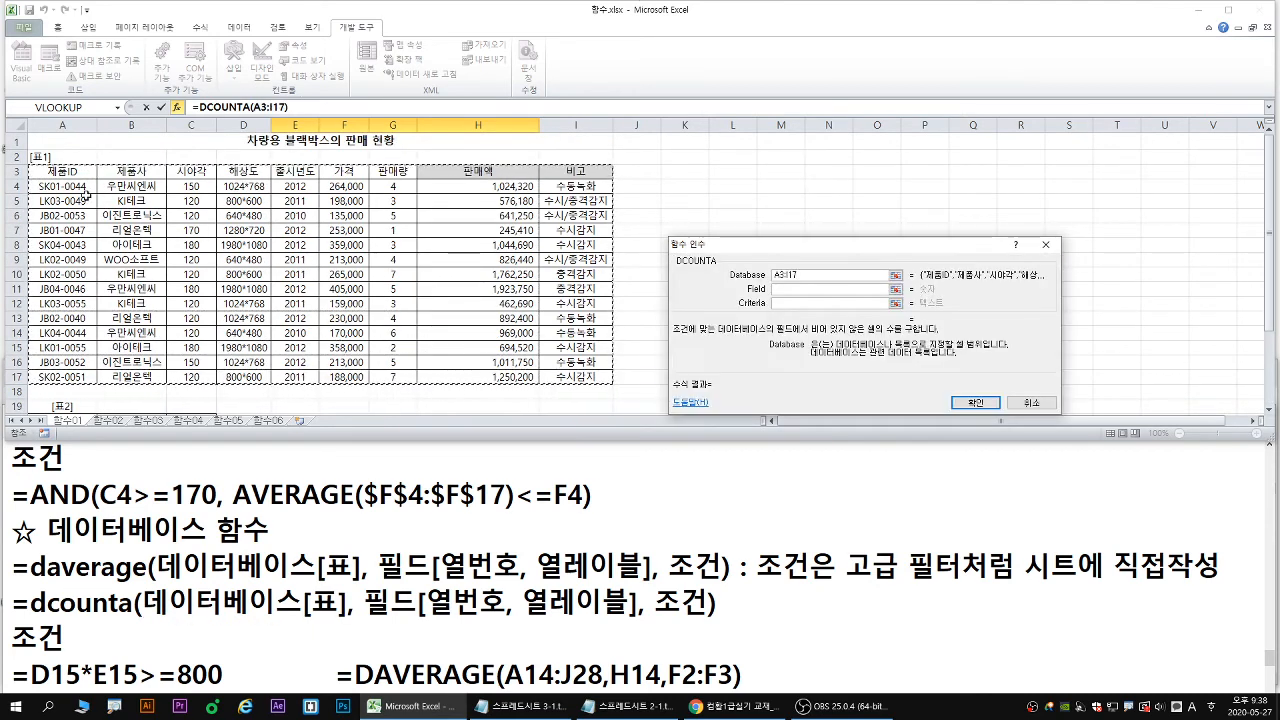
mouse_move(28, 163)
left_mouse_down()
mouse_move(288, 312)
mouse_move(613, 388)
left_mouse_up()
left_click_drag(56, 172, 590, 378)
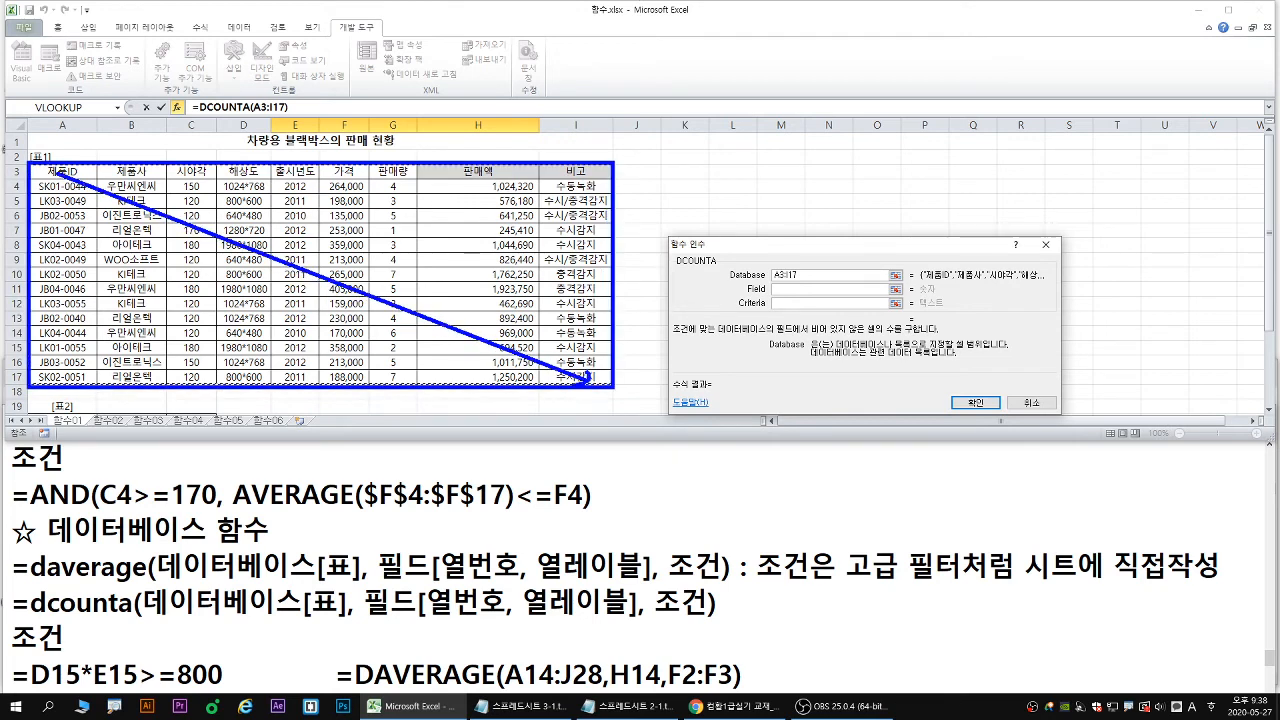
key("Escape")
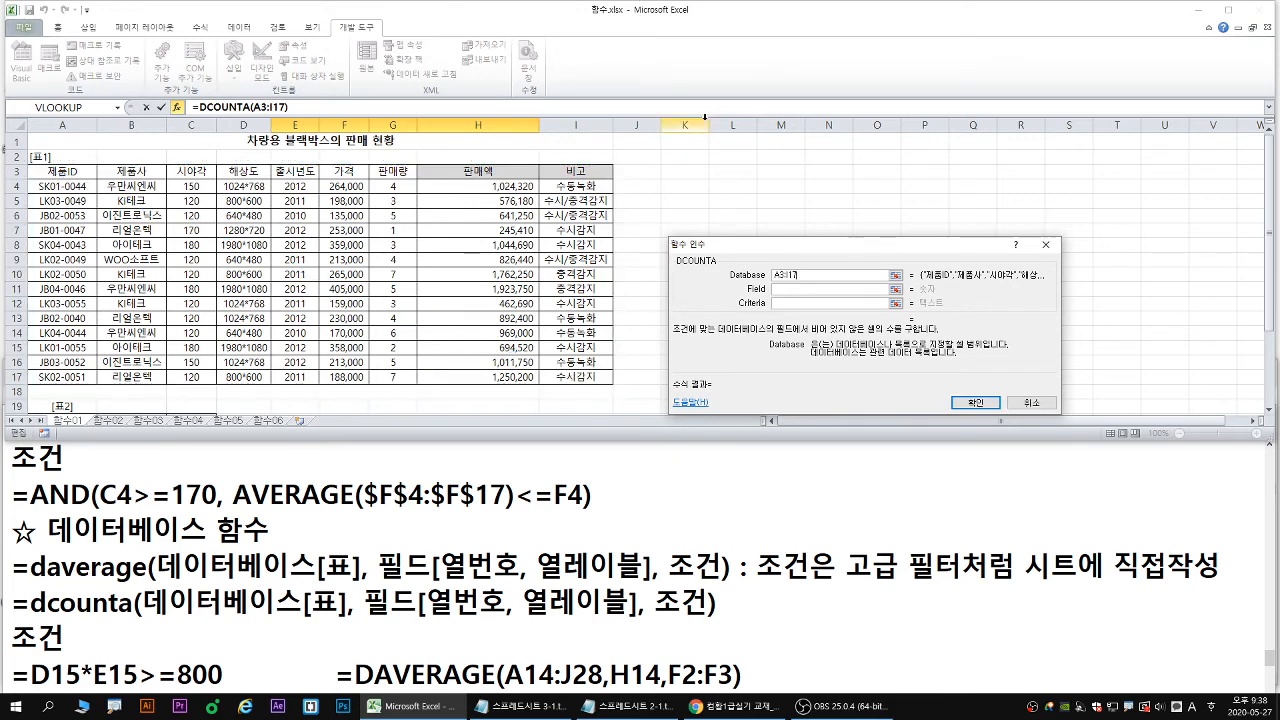
Examine the description of DCOUNTA's Field argument and compare it with the column headers of table 1.
left_click(786, 290)
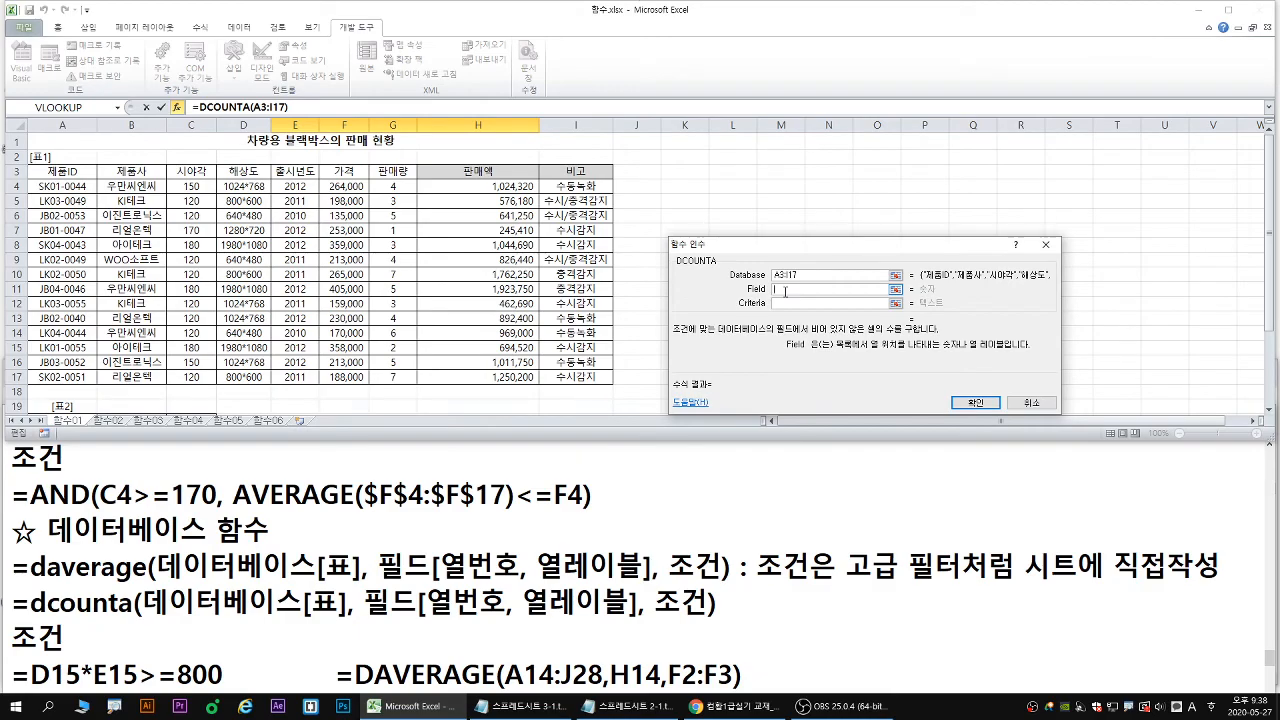
key("ctrl+1")
left_click(784, 292)
left_click_drag(769, 289, 748, 305)
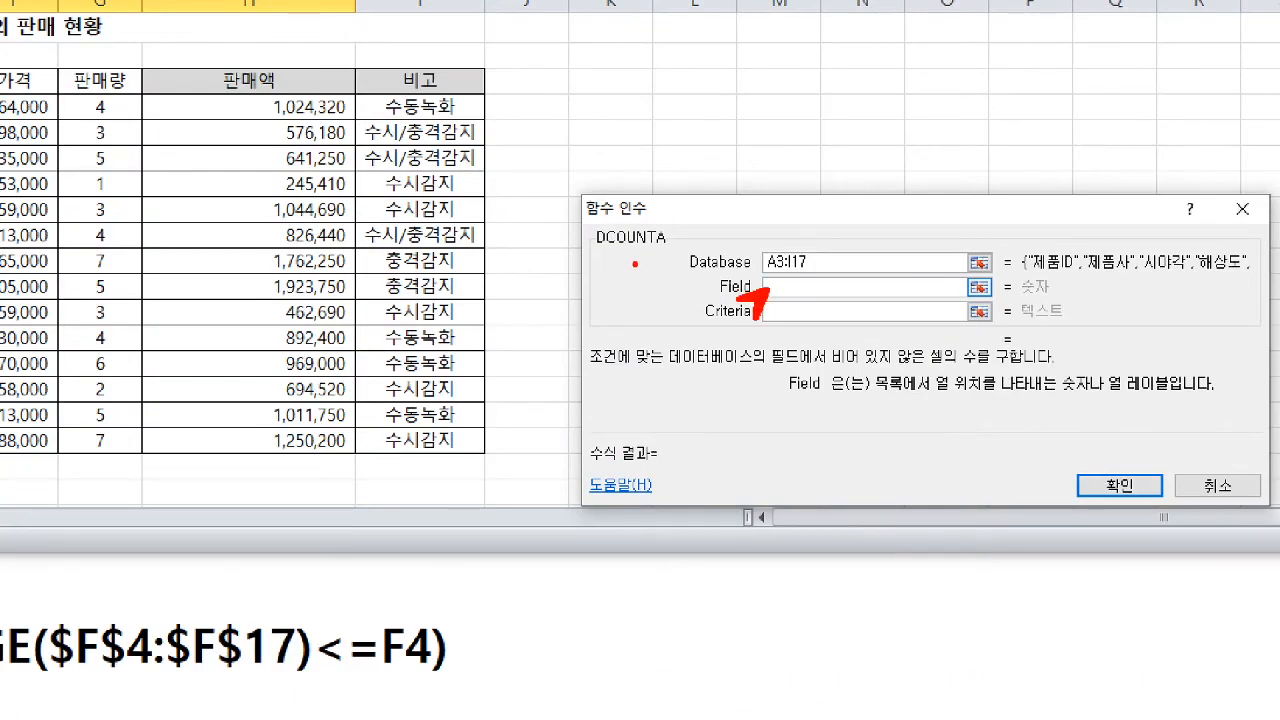
left_click_drag(610, 248, 670, 250)
scroll(753, 459, "up", 1)
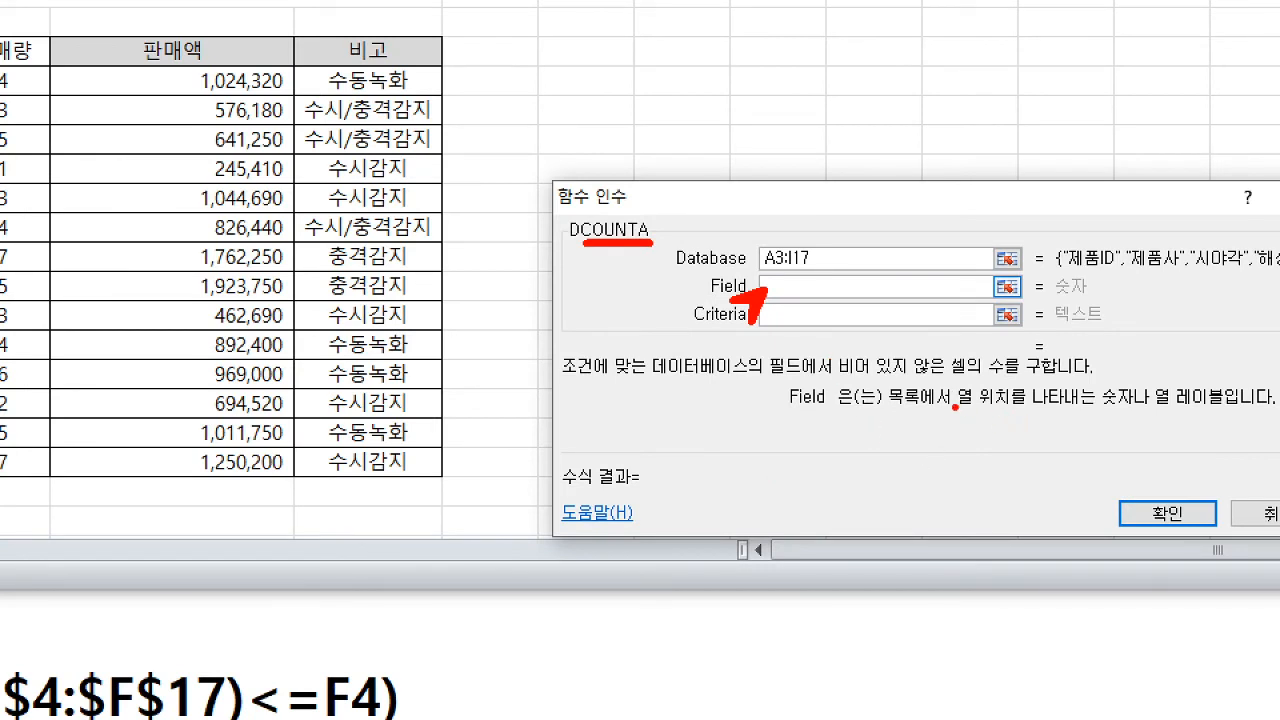
left_click_drag(958, 409, 1228, 409)
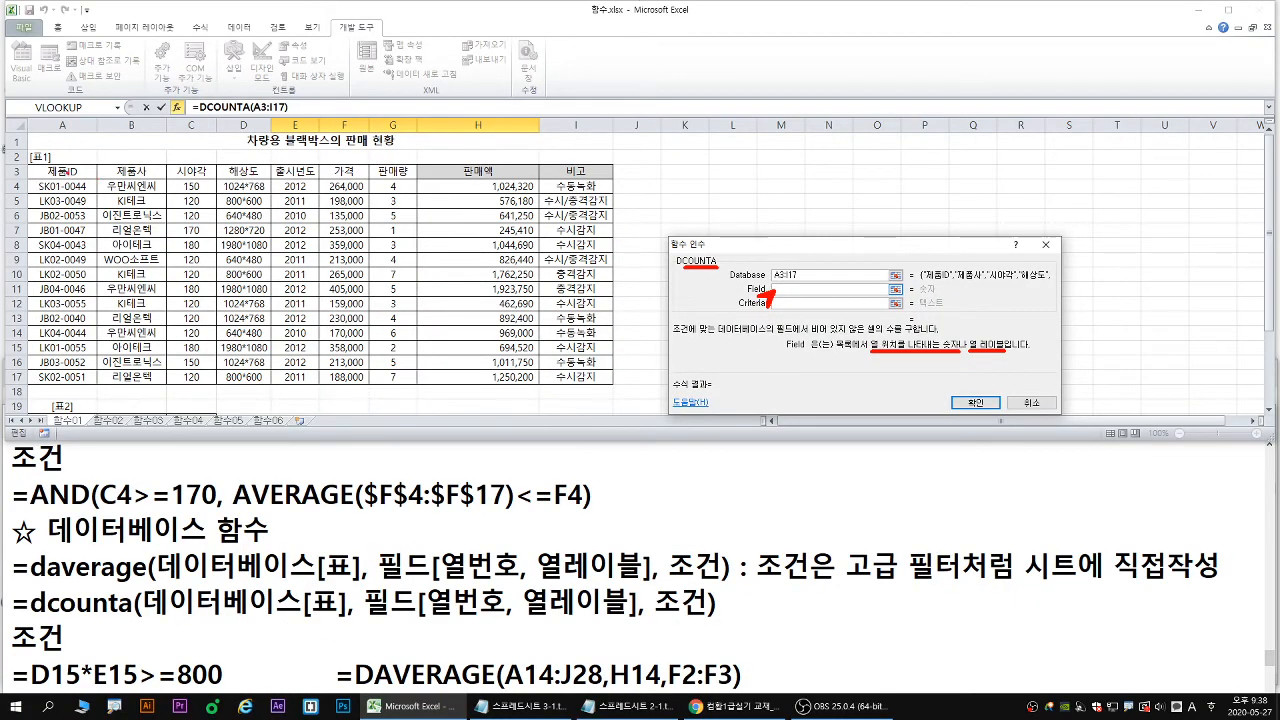
left_click_drag(131, 160, 264, 154)
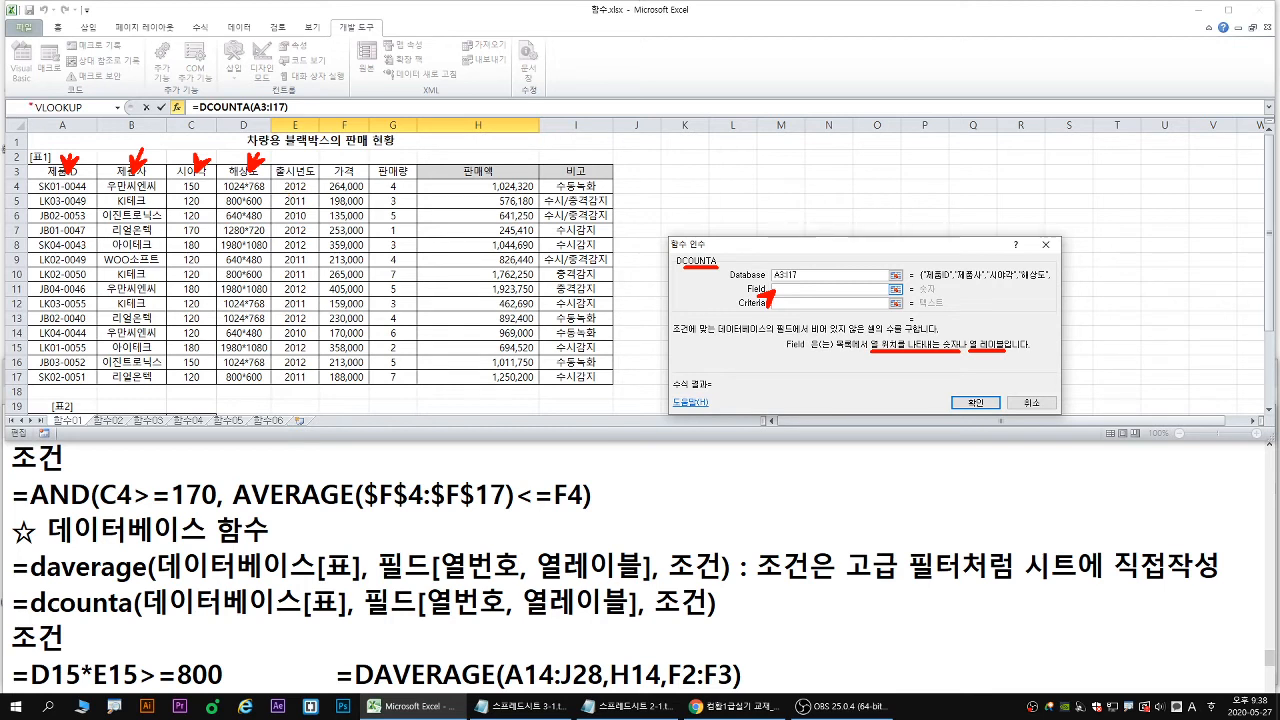
mouse_move(66, 143)
left_mouse_down()
mouse_move(68, 162)
mouse_move(262, 152)
left_mouse_up()
key("Escape")
Uncover more of the function description and examine how DCOUNTA counts non-empty cells, using the 시야각 and 가격 entries in rows 7 and 8.
left_click_drag(795, 250, 538, 254)
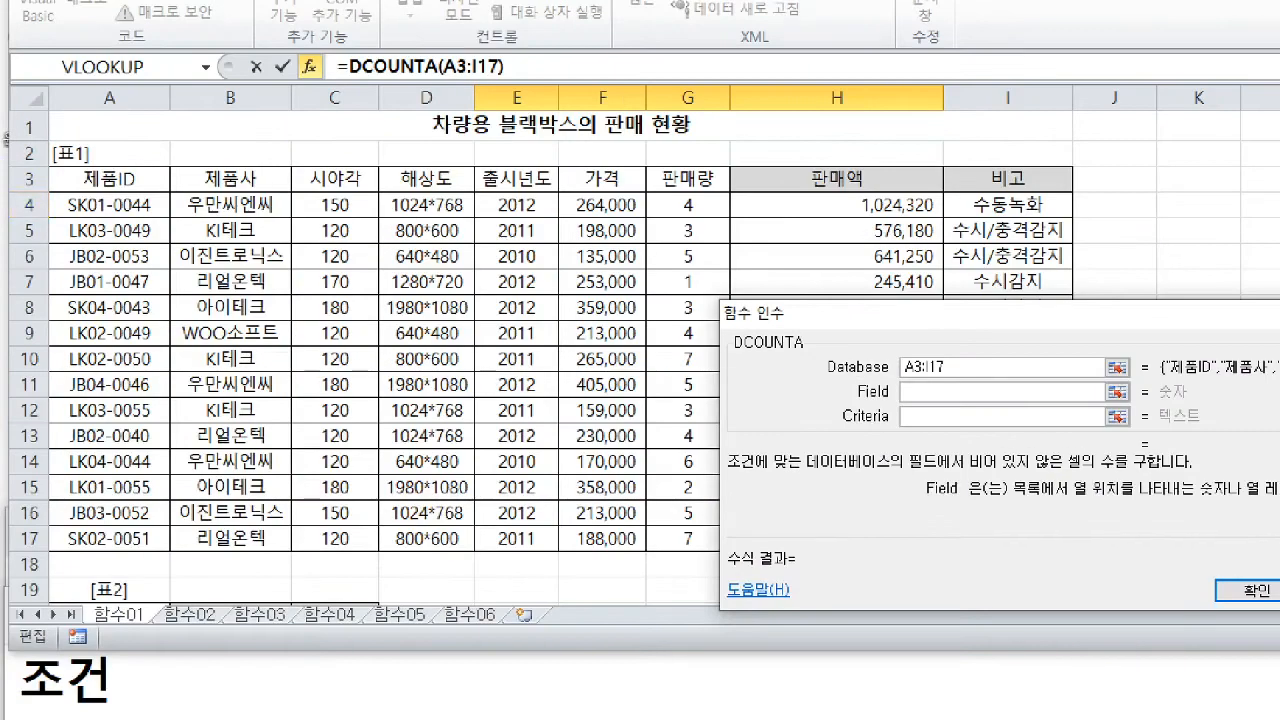
left_click_drag(970, 469, 1115, 467)
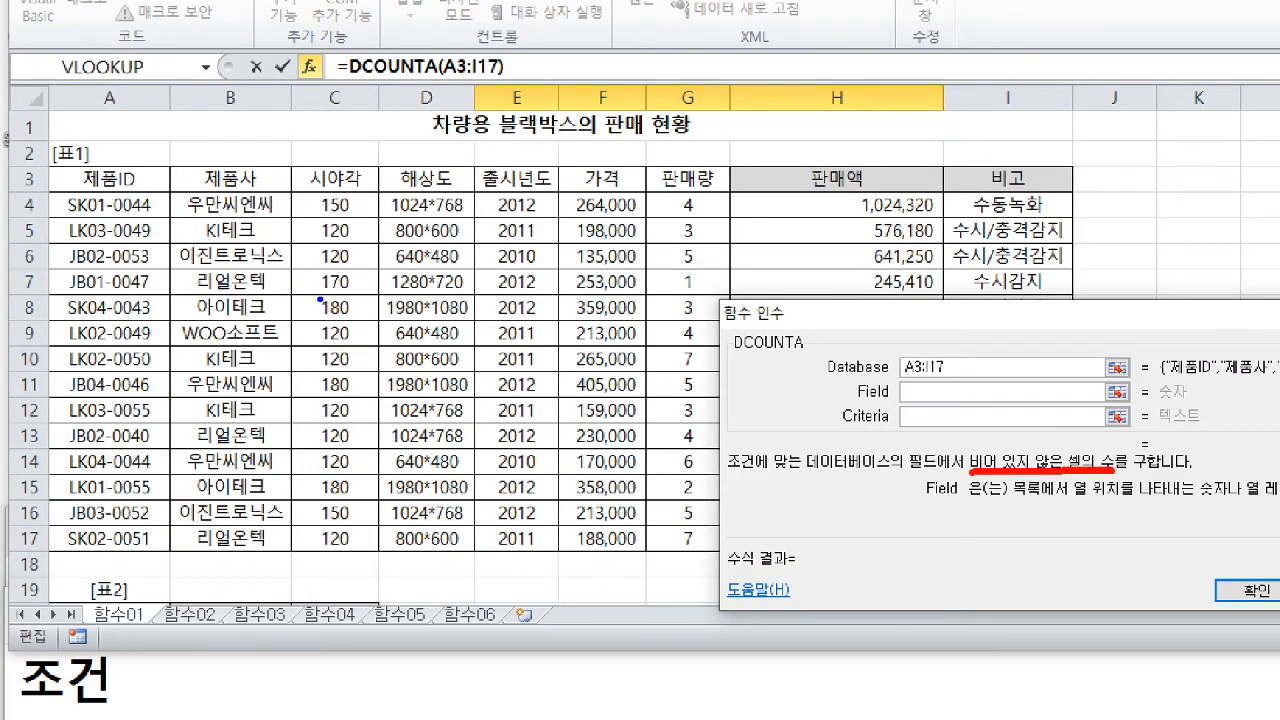
left_click_drag(317, 296, 370, 296)
key("e")
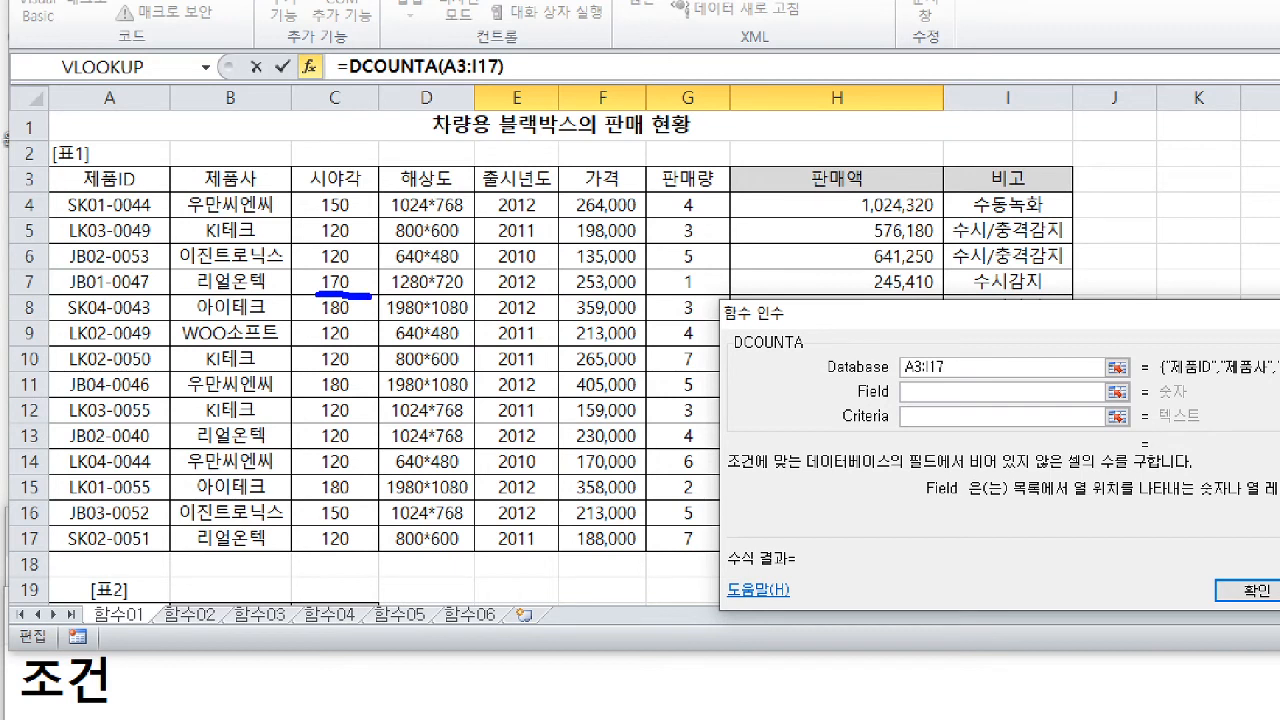
left_click_drag(573, 296, 636, 296)
key("g")
left_click_drag(316, 323, 362, 324)
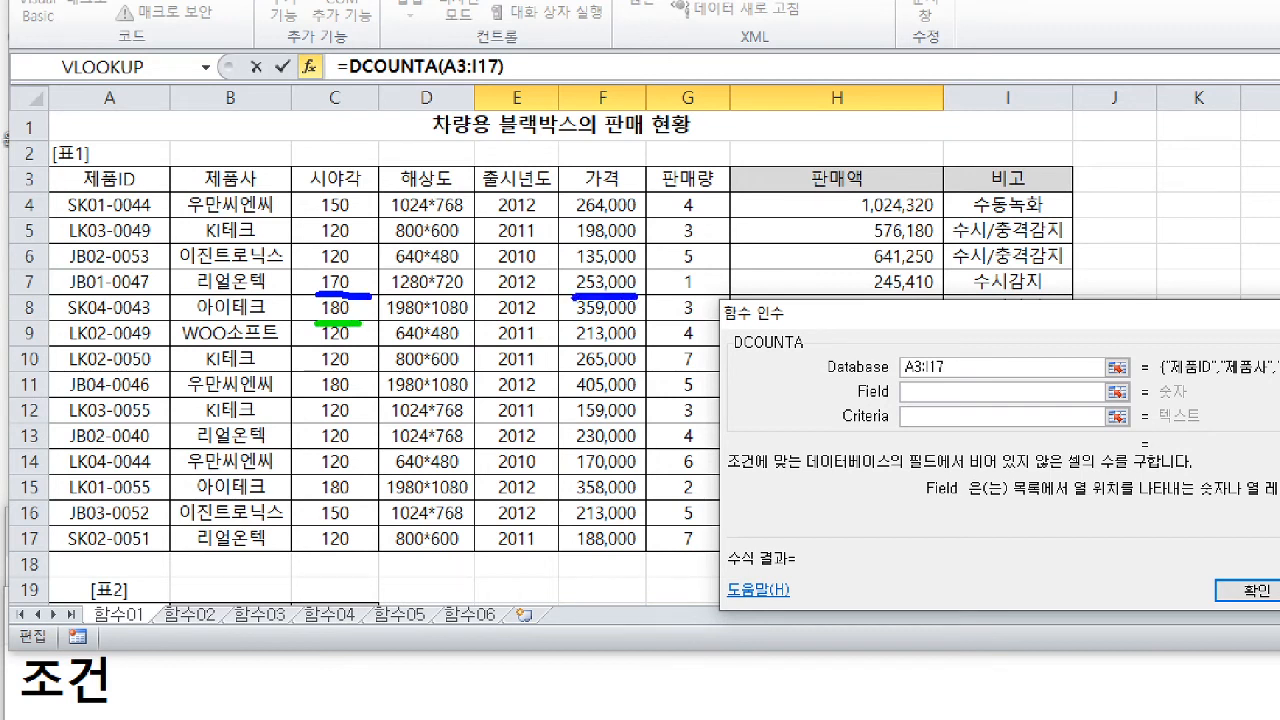
left_click_drag(570, 318, 636, 317)
key("r")
mouse_move(112, 268)
left_mouse_down()
mouse_move(132, 266)
mouse_move(119, 310)
mouse_move(134, 293)
left_mouse_up()
mouse_move(231, 266)
left_mouse_down()
mouse_move(259, 261)
mouse_move(259, 303)
left_mouse_up()
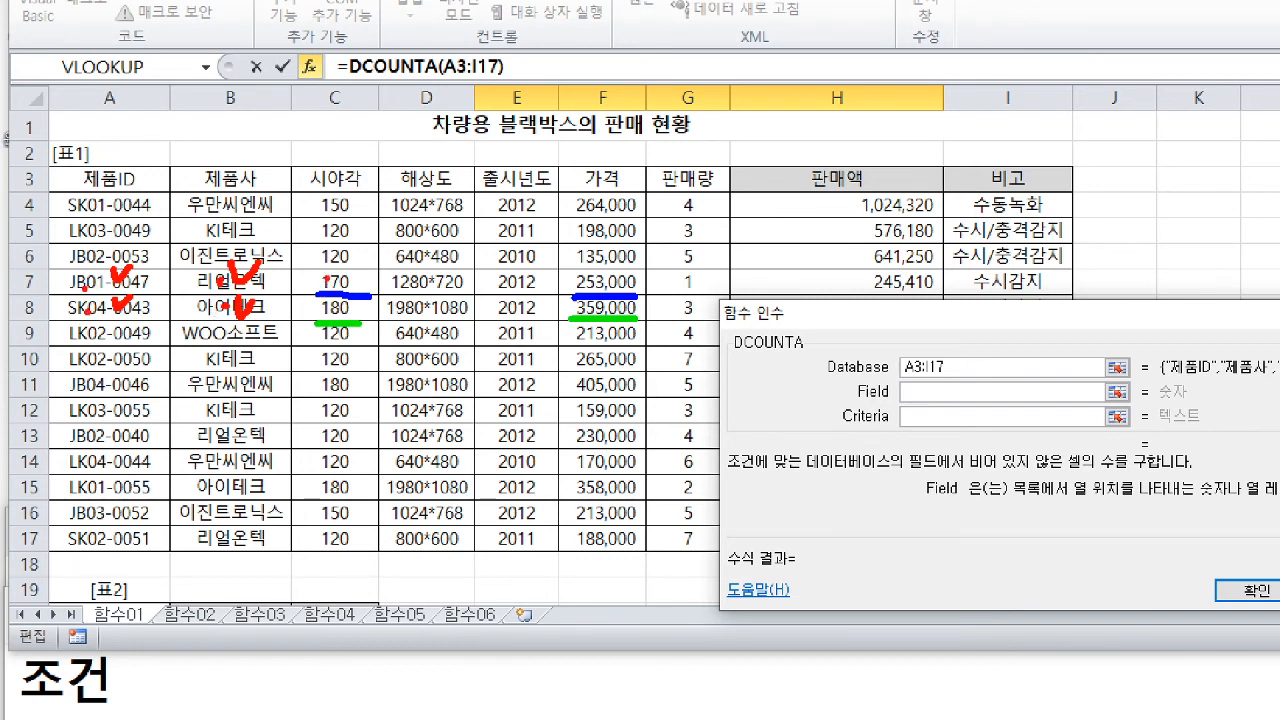
left_click_drag(909, 396, 893, 420)
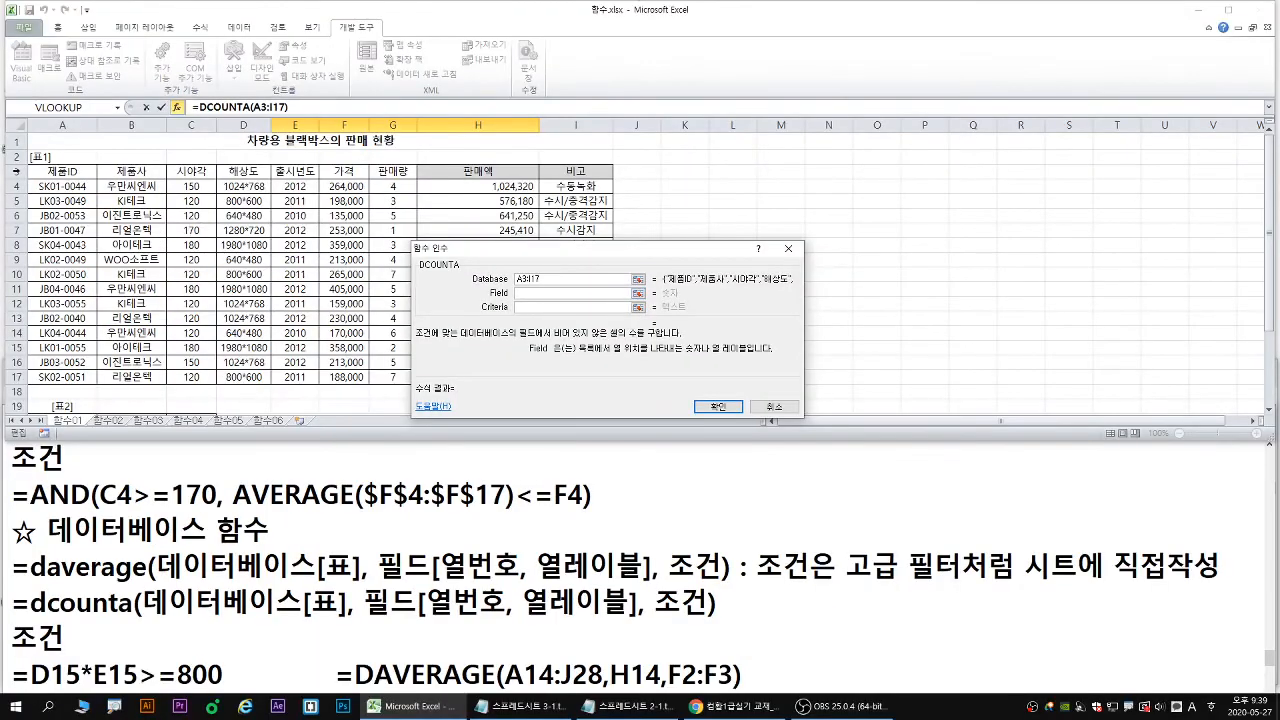
Set DCOUNTA's Field argument to the 제품ID header, A3.
left_click(70, 173)
mouse_move(121, 168)
left_mouse_down()
mouse_move(139, 134)
mouse_move(118, 158)
left_mouse_up()
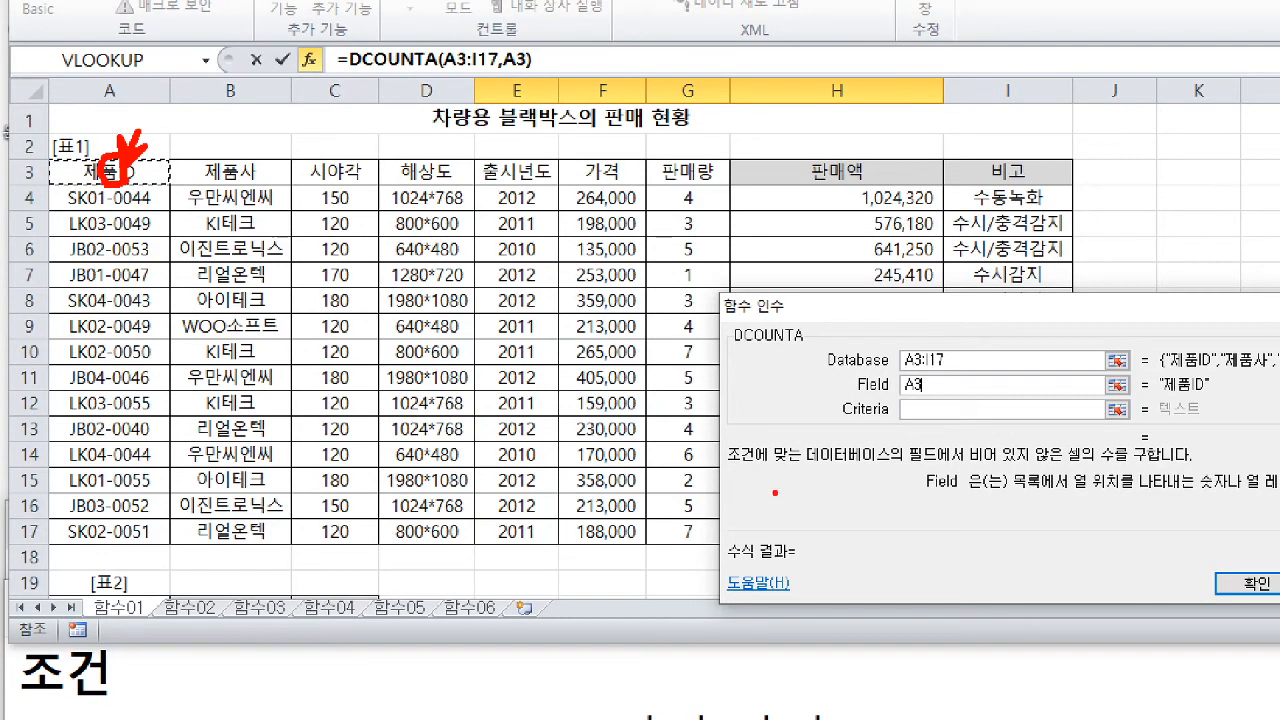
left_click_drag(961, 377, 952, 402)
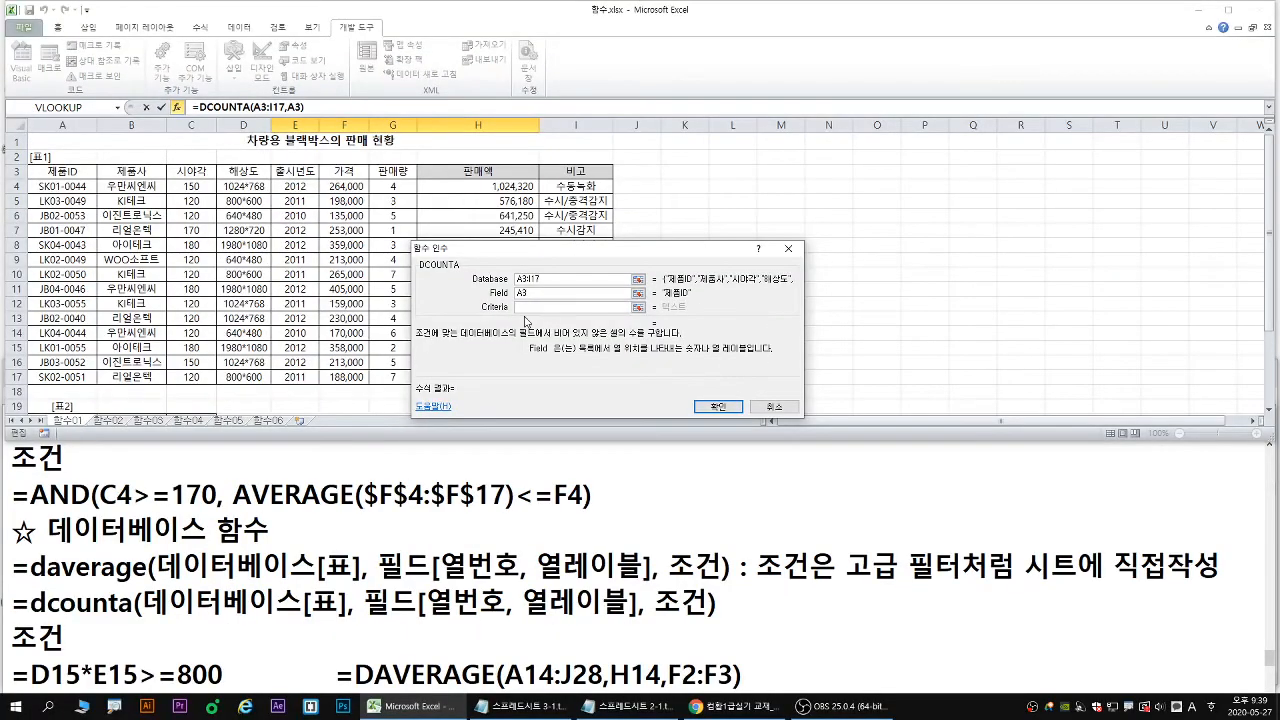
Set DCOUNTA's Criteria argument to E24:F25 and complete the formula in E22.
left_click(542, 307)
scroll(535, 309, "down", 3)
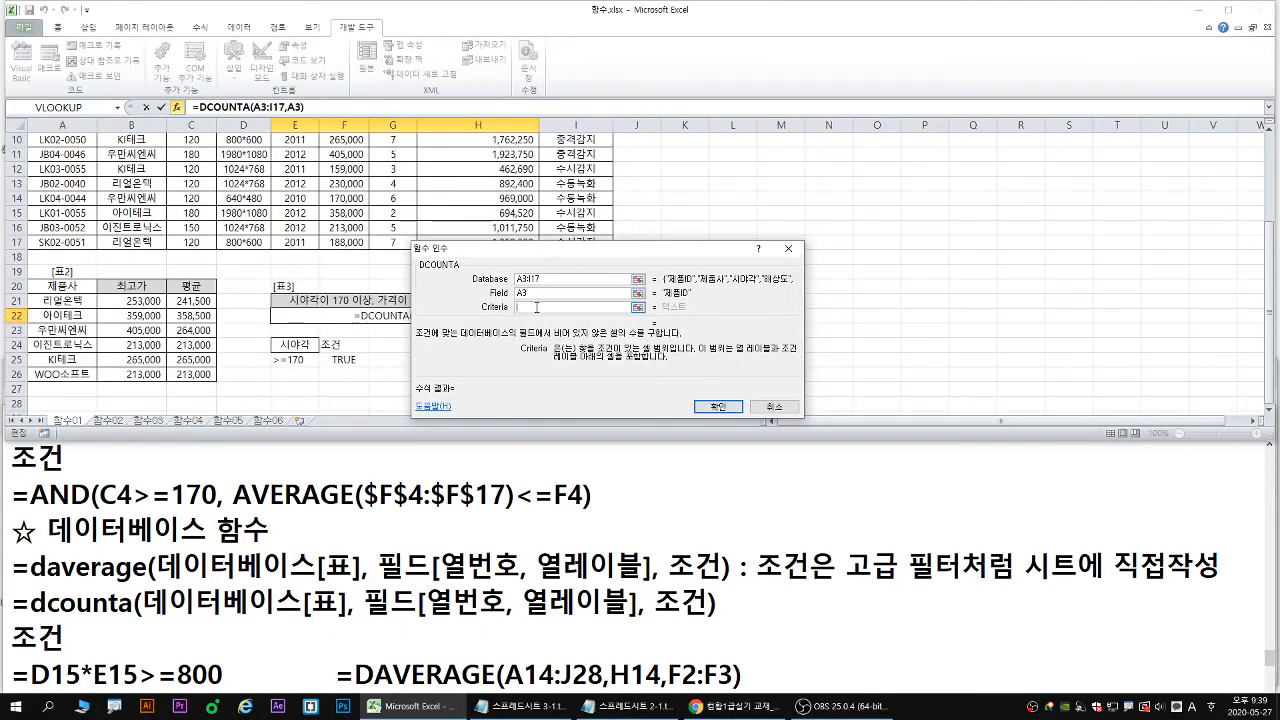
left_click_drag(289, 344, 338, 354)
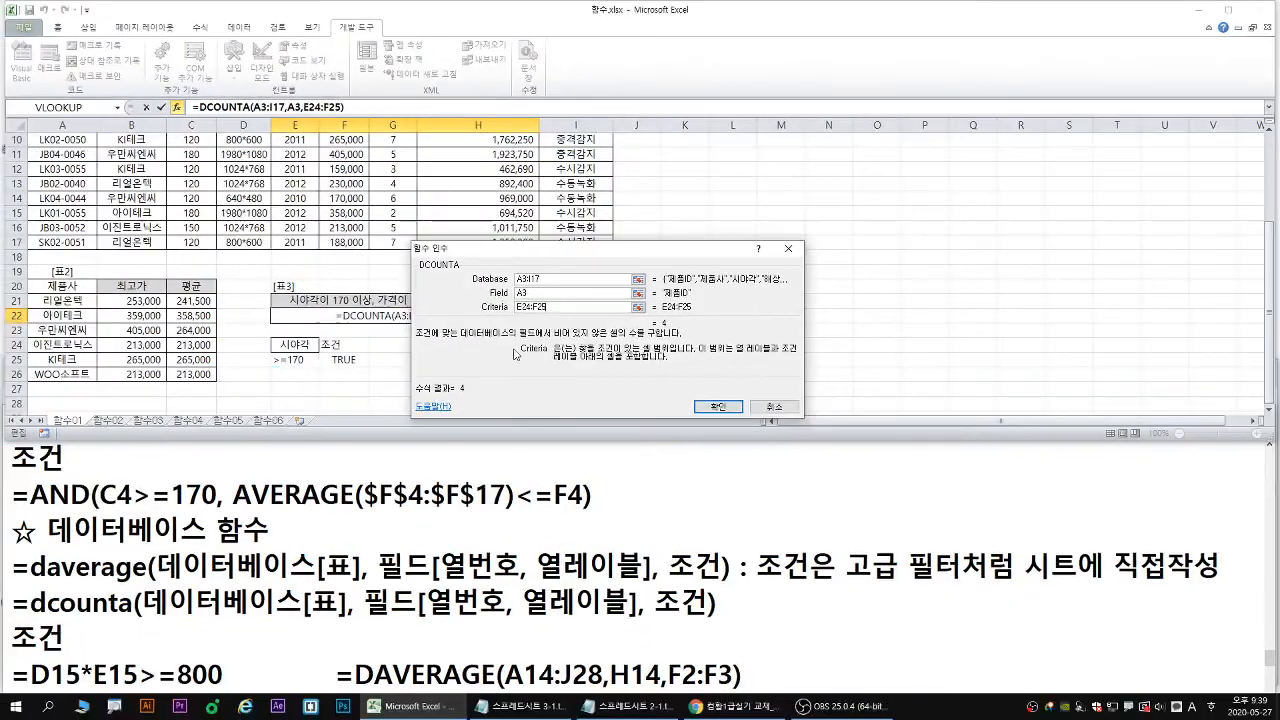
left_click(1080, 538)
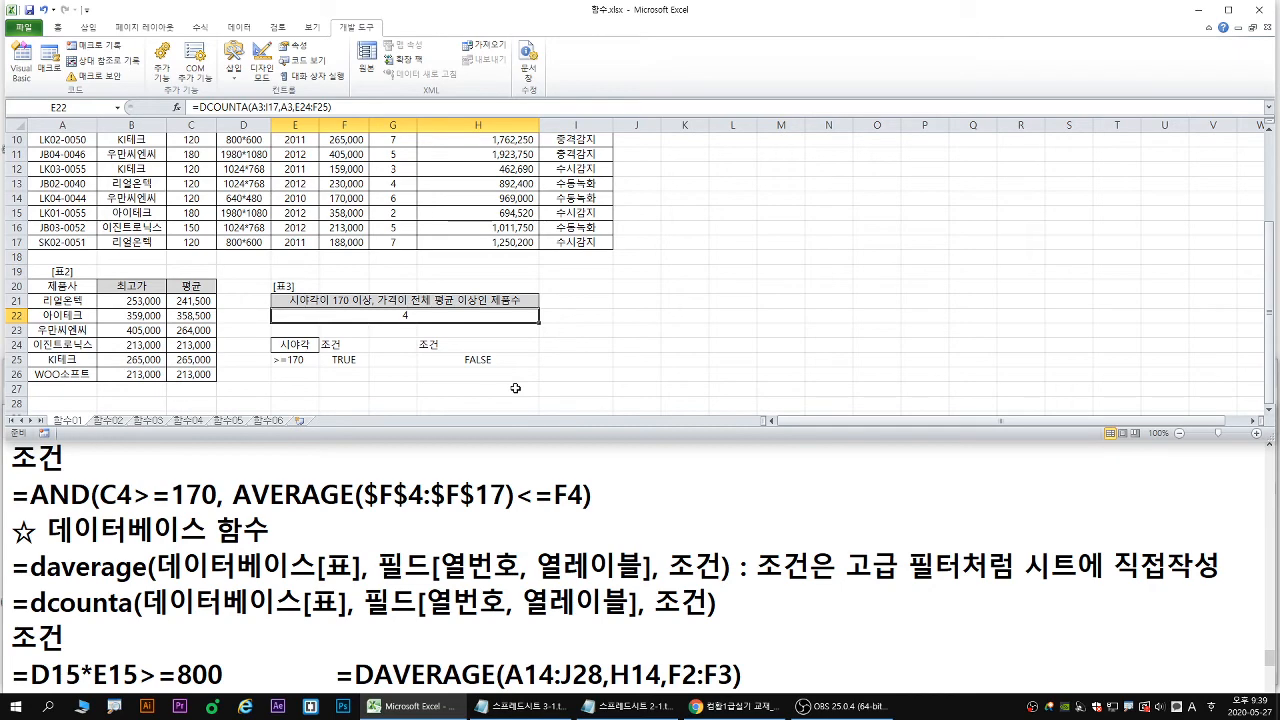
Copy the formula =DCOUNTA(A3:I17,A3,E24:F25) from E22 into the Notepad notes 스프레드시트 3-1.txt, on the upper 조건 line.
double_click(406, 318)
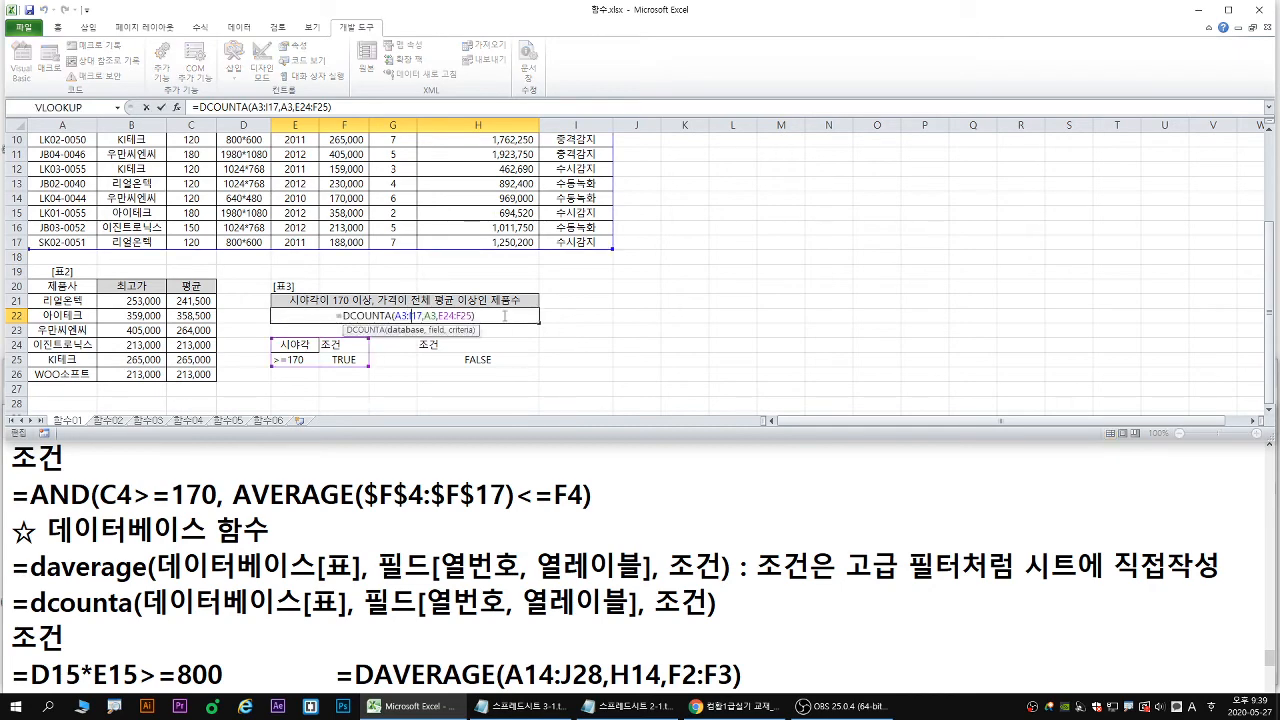
left_click_drag(500, 317, 192, 318)
key("ctrl+c")
left_click(632, 461)
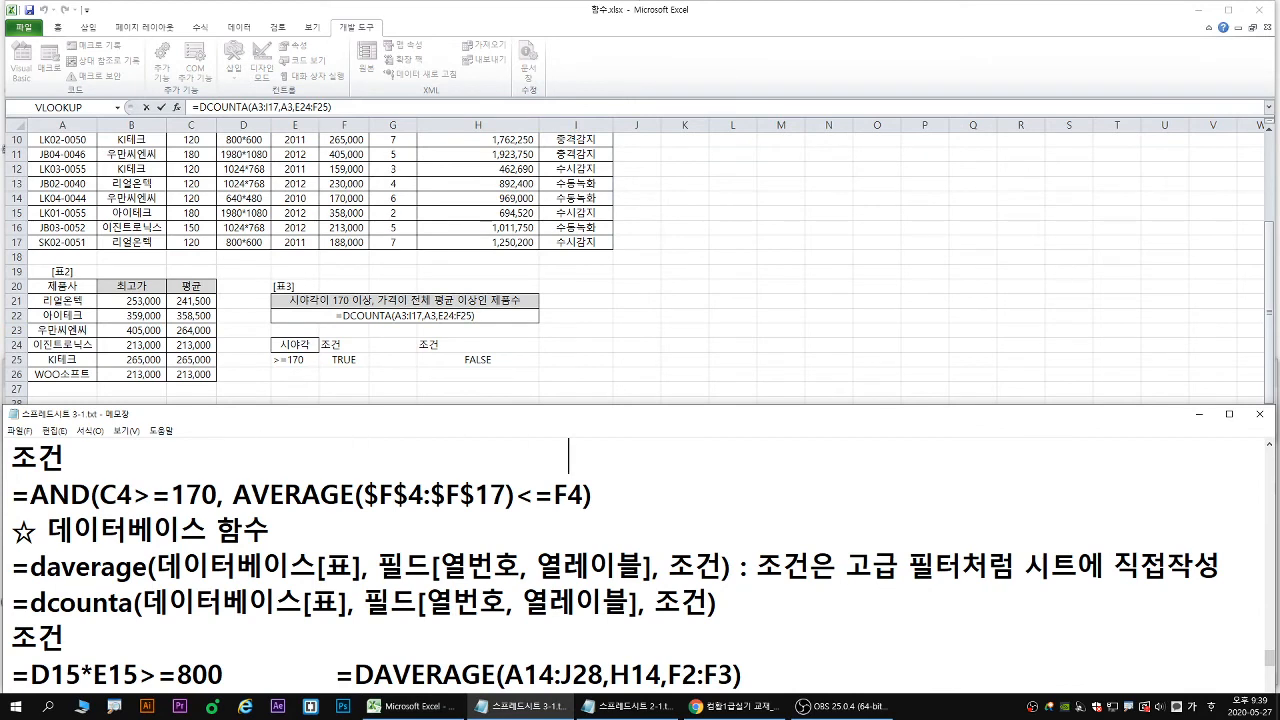
key("ctrl+v")
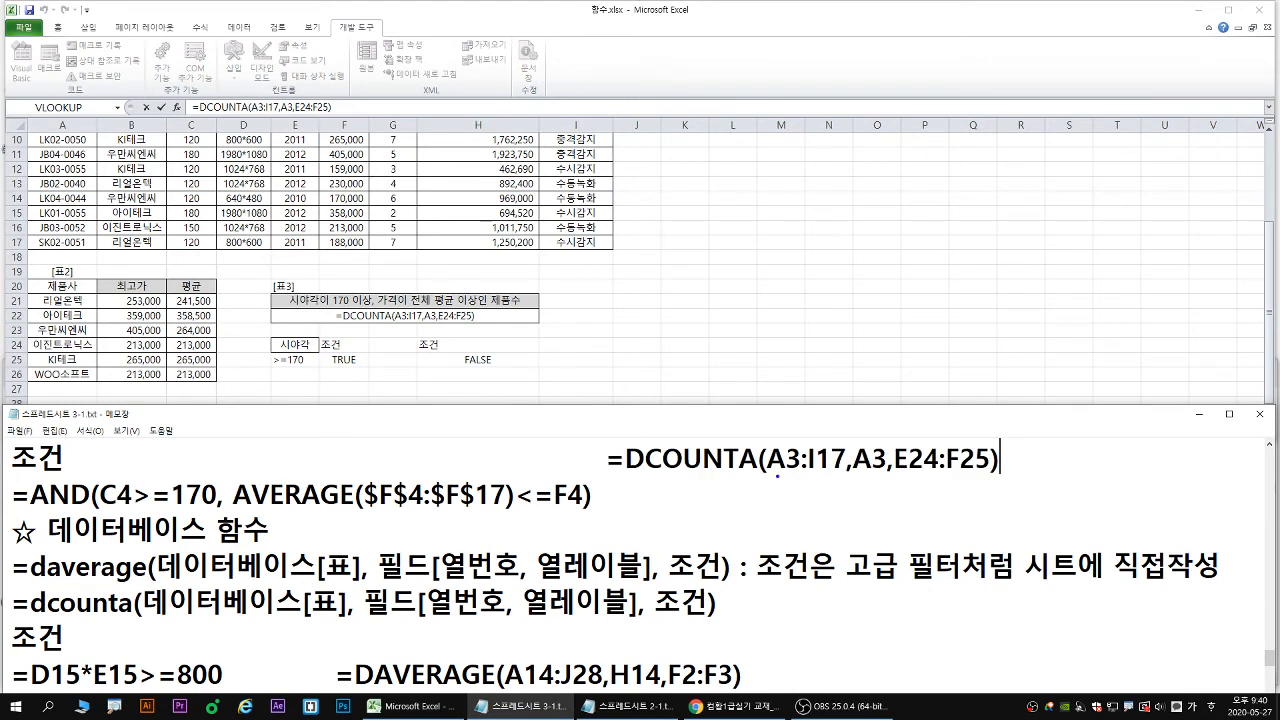
left_click_drag(766, 478, 991, 476)
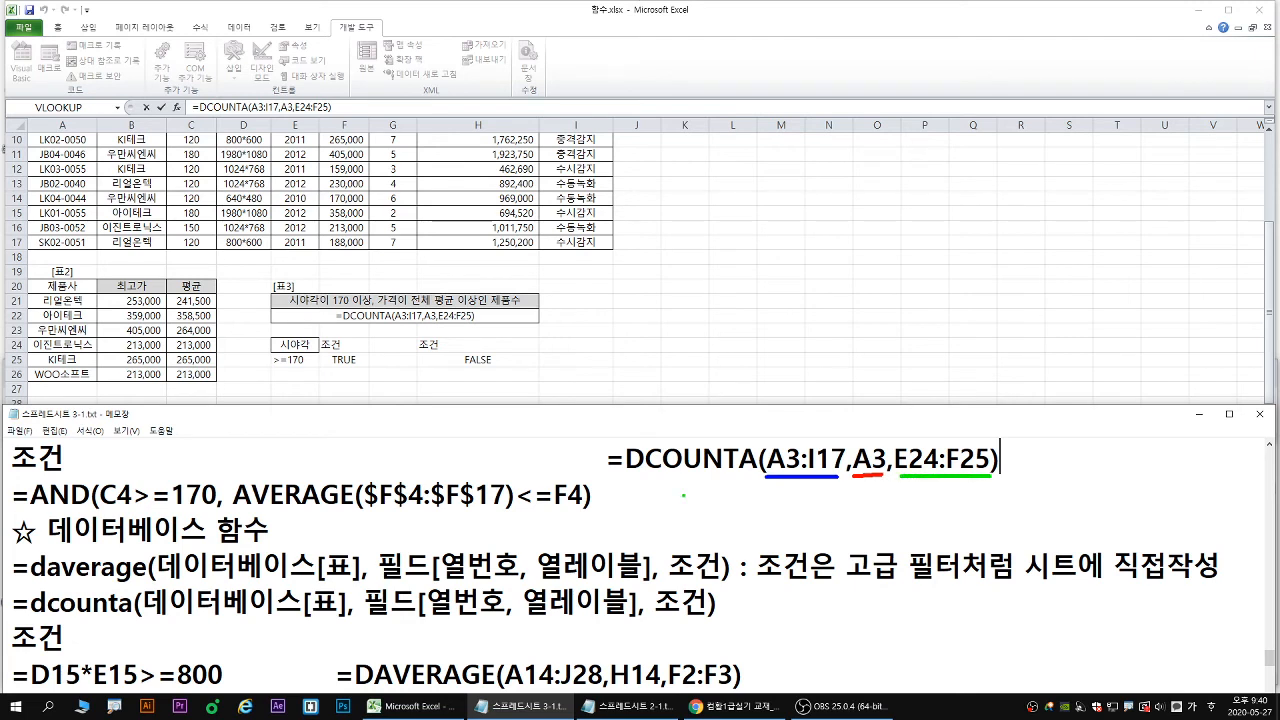
key("Escape")
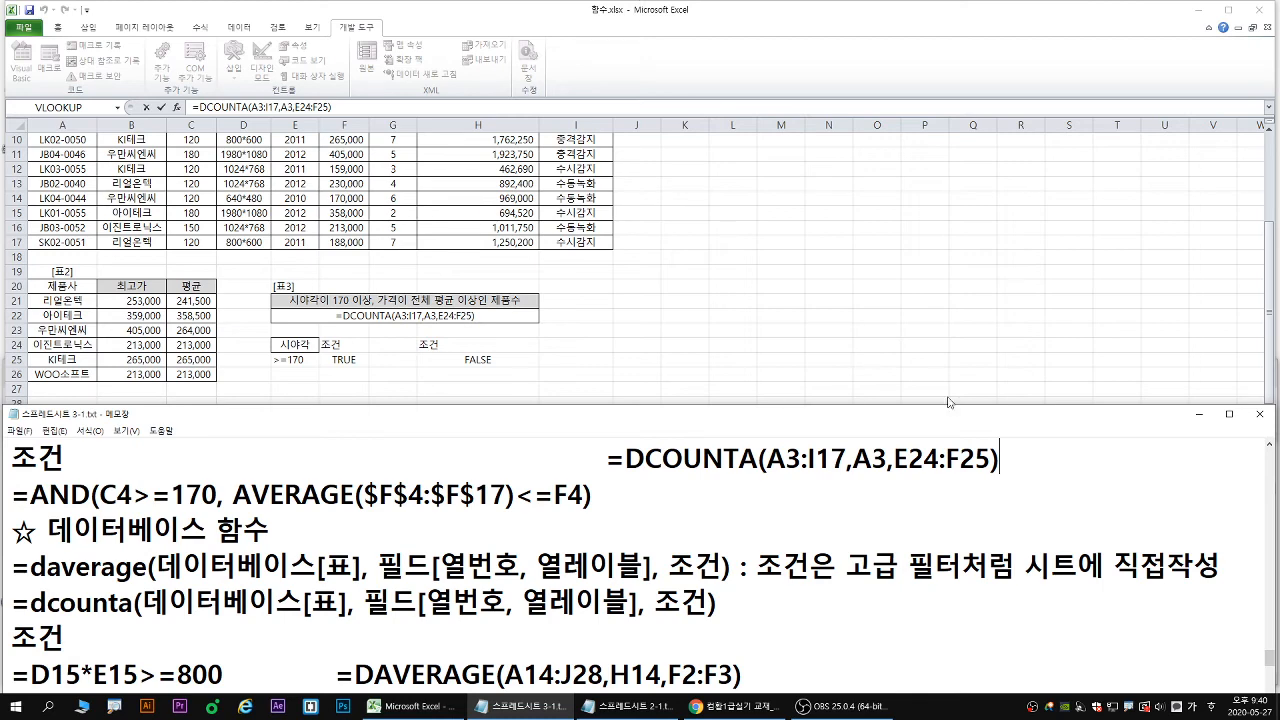
Return to Excel to open sheet 함수02, then switch to Chrome and bring up that sheet's exercise on page 46 of the PDF textbook.
left_click(408, 317)
left_click(107, 420)
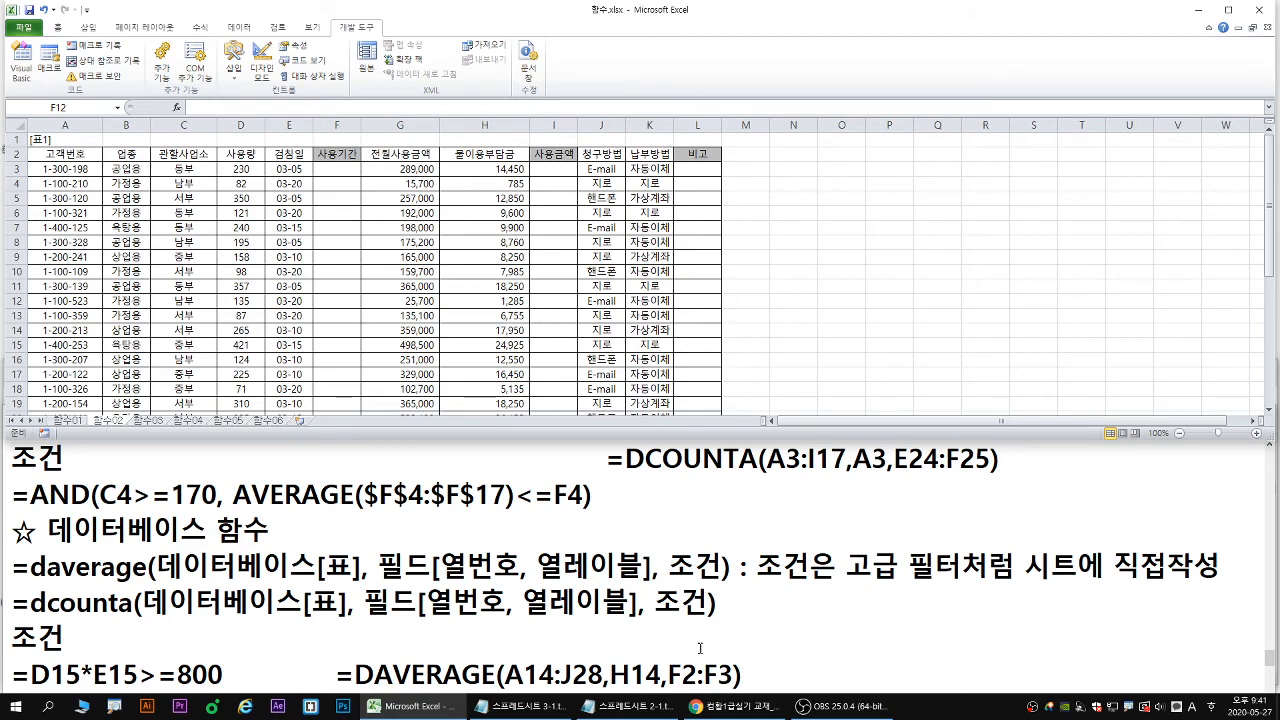
left_click(733, 706)
scroll(629, 557, "down", 3)
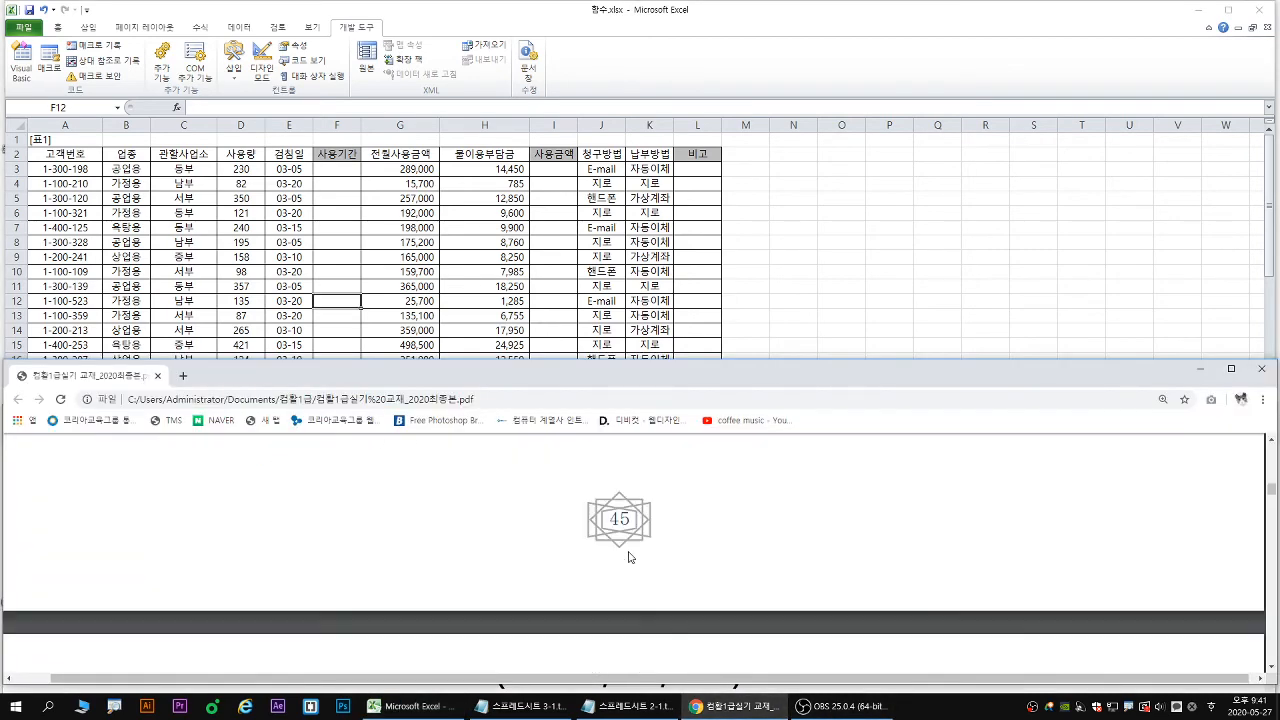
scroll(629, 557, "down", 3)
double_click(722, 373)
scroll(621, 561, "down", 10)
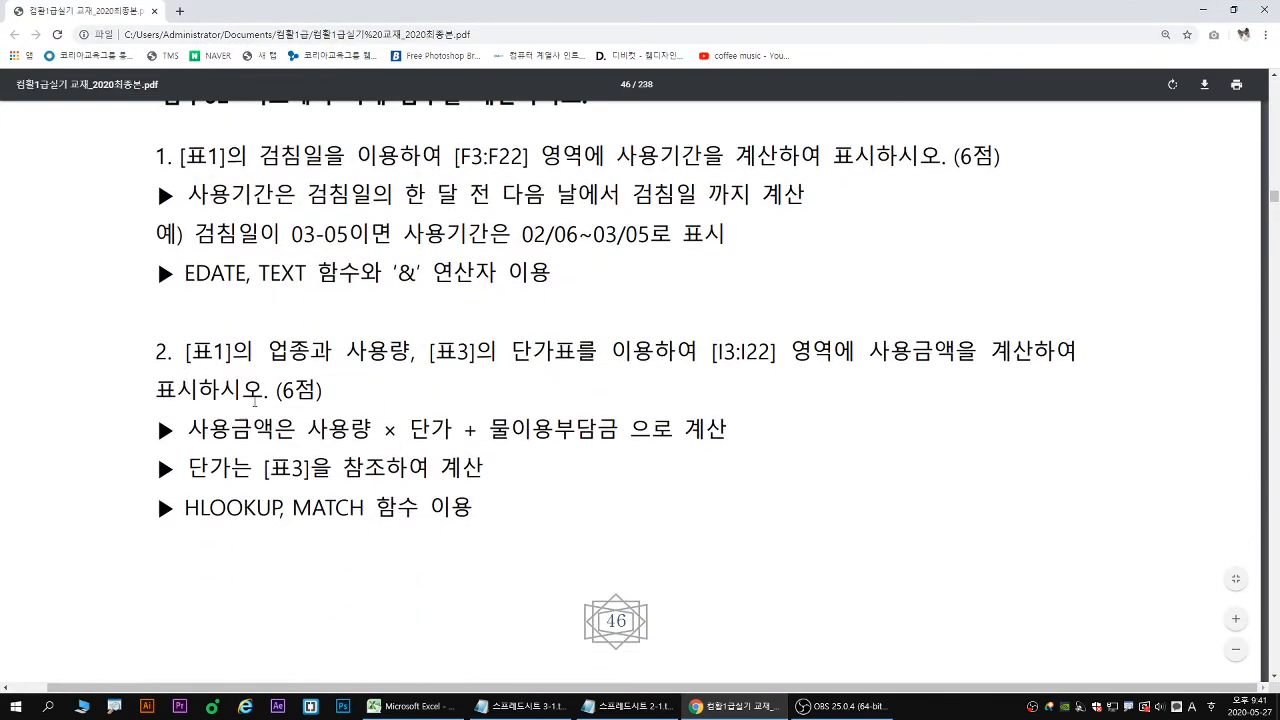
scroll(349, 418, "up", 1)
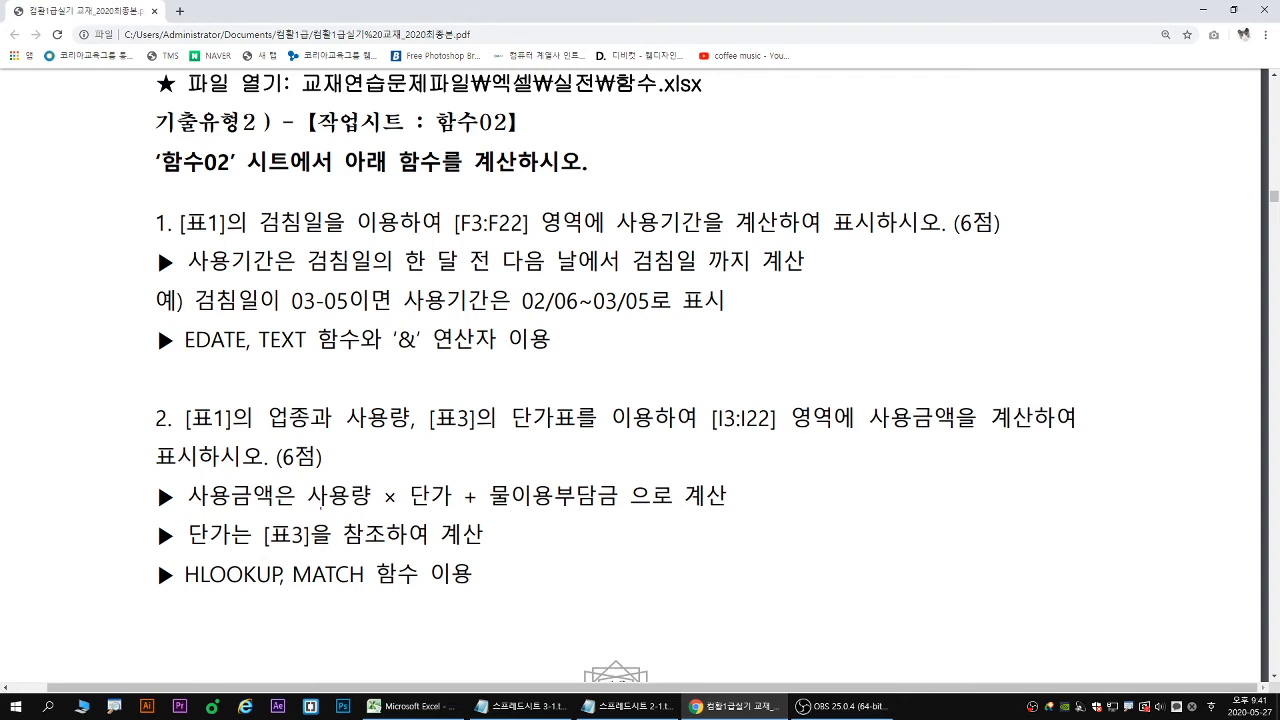
Examine task 2's calculation rule for 사용금액 in the textbook, including its 물이용부담금 term.
left_click_drag(310, 512, 615, 511)
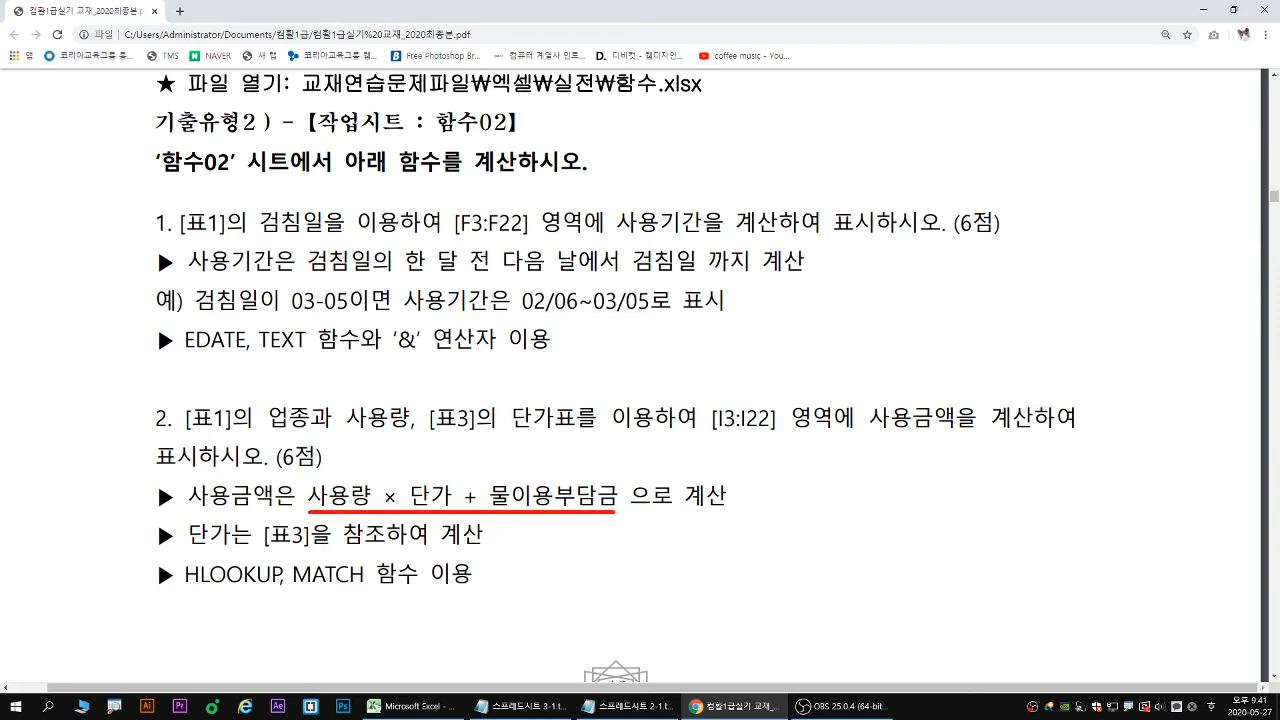
left_click_drag(305, 477, 628, 513)
key("b")
left_click_drag(545, 479, 562, 458)
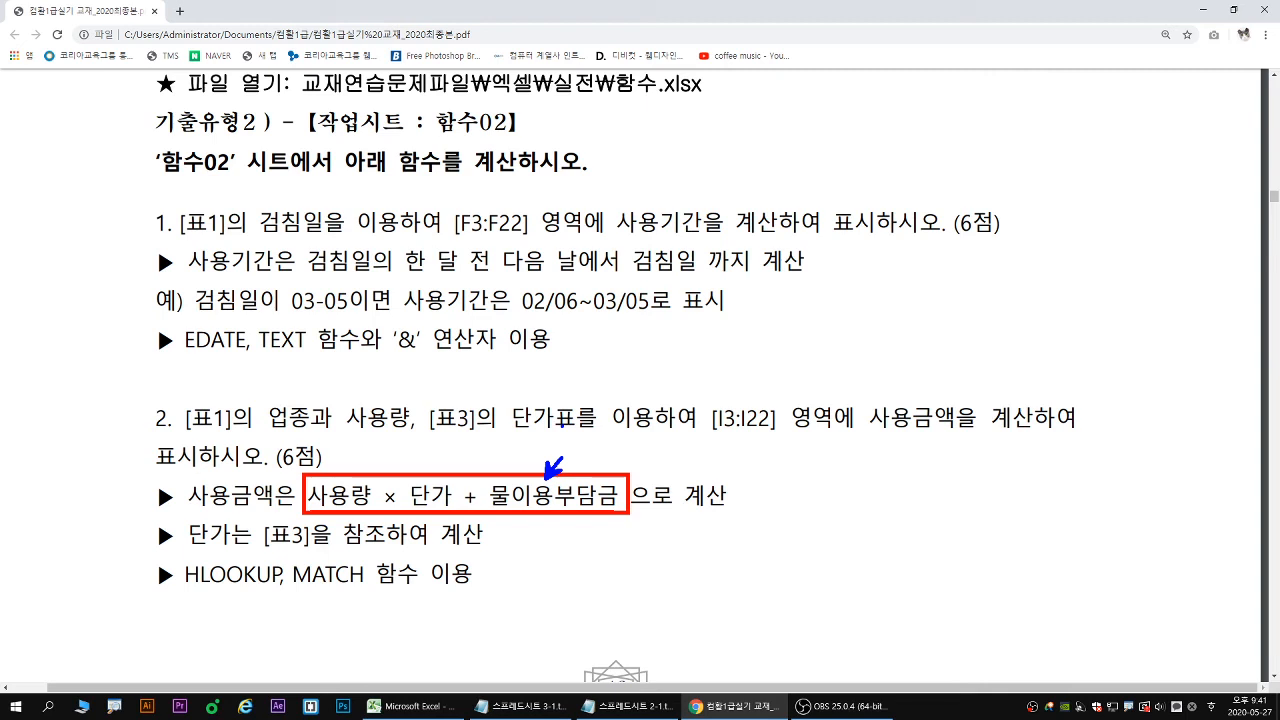
key("Escape")
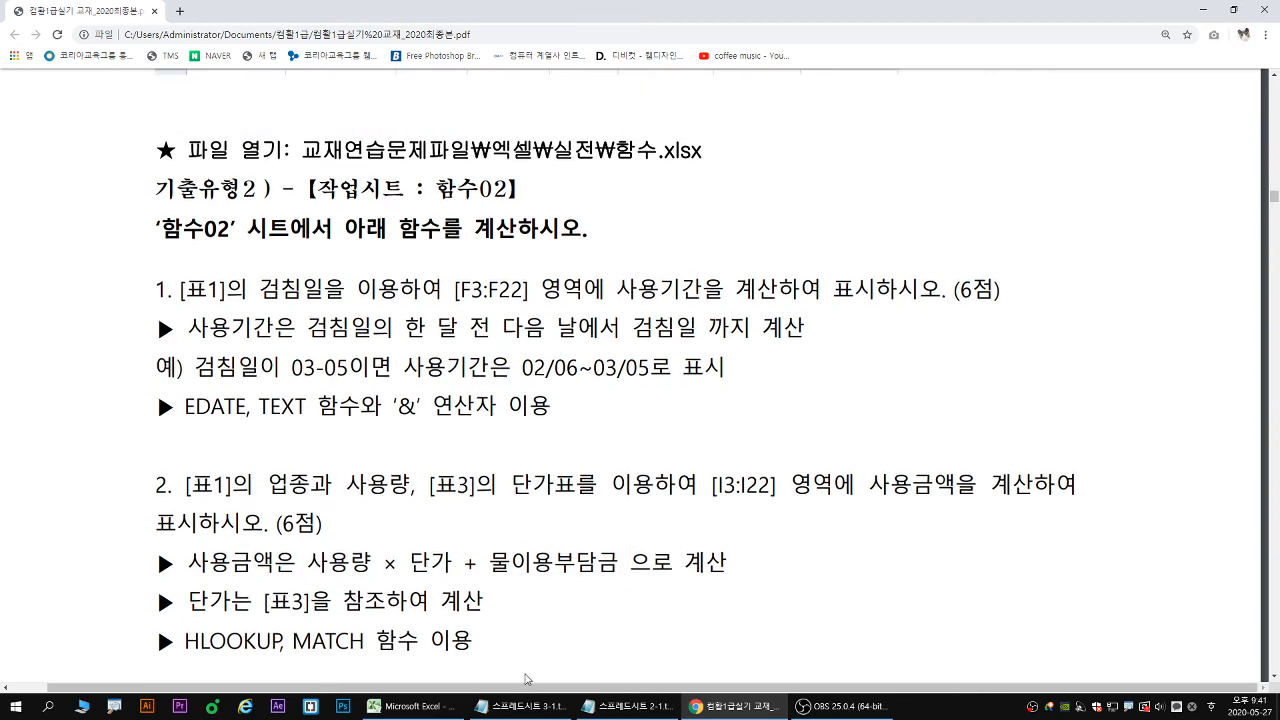
Switch to Excel and select I3 on sheet 함수02, the first cell of the 사용금액 range I3:I22.
left_click(410, 706)
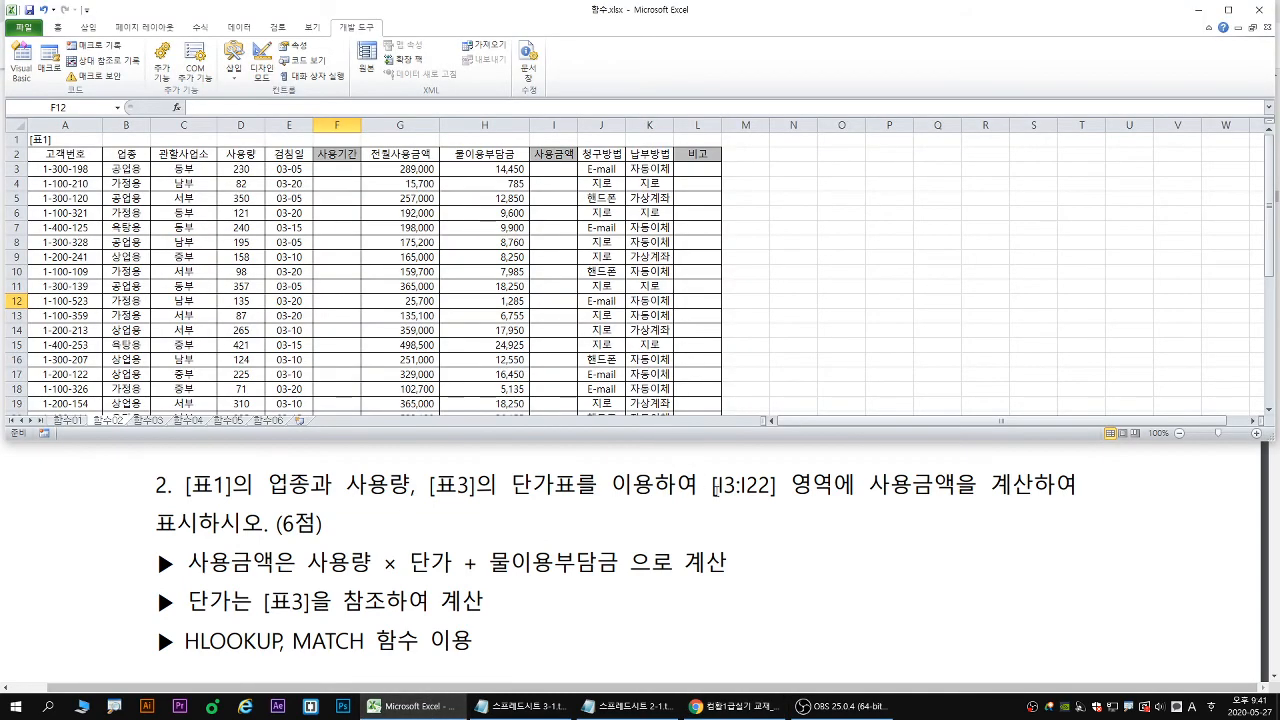
left_click_drag(713, 499, 976, 498)
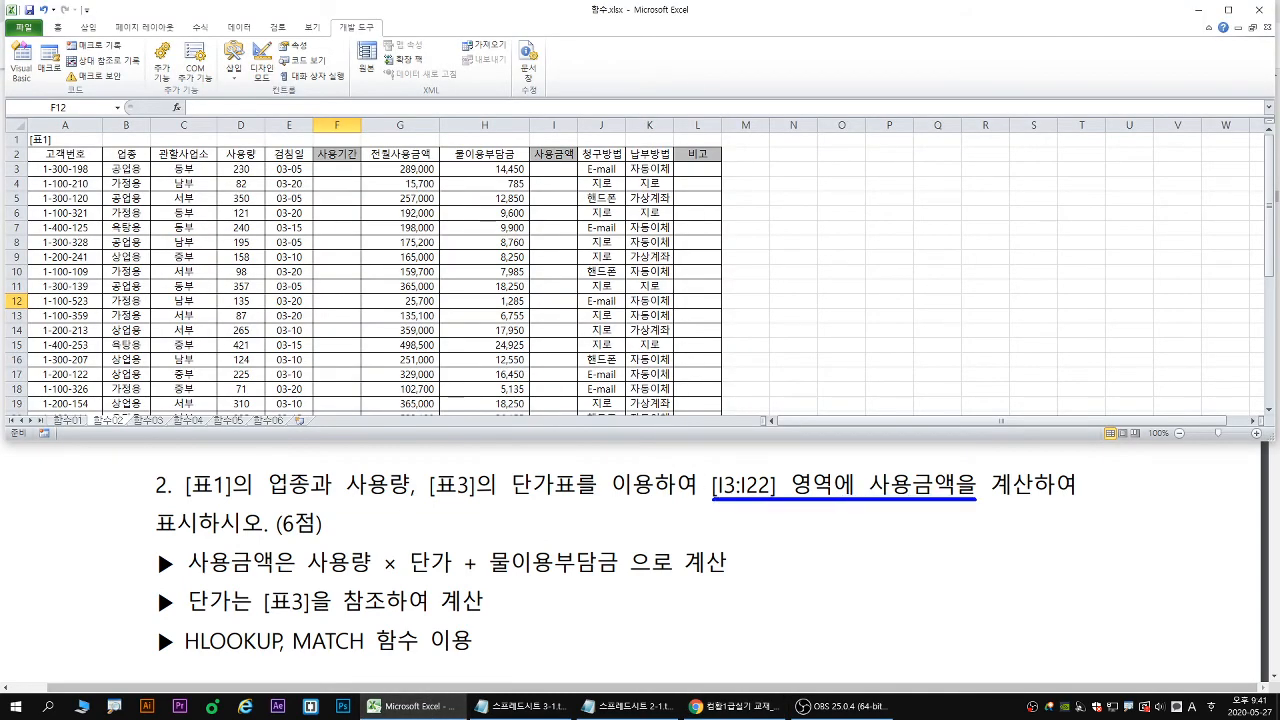
key("Escape")
left_click(546, 173)
key("ctrl+2")
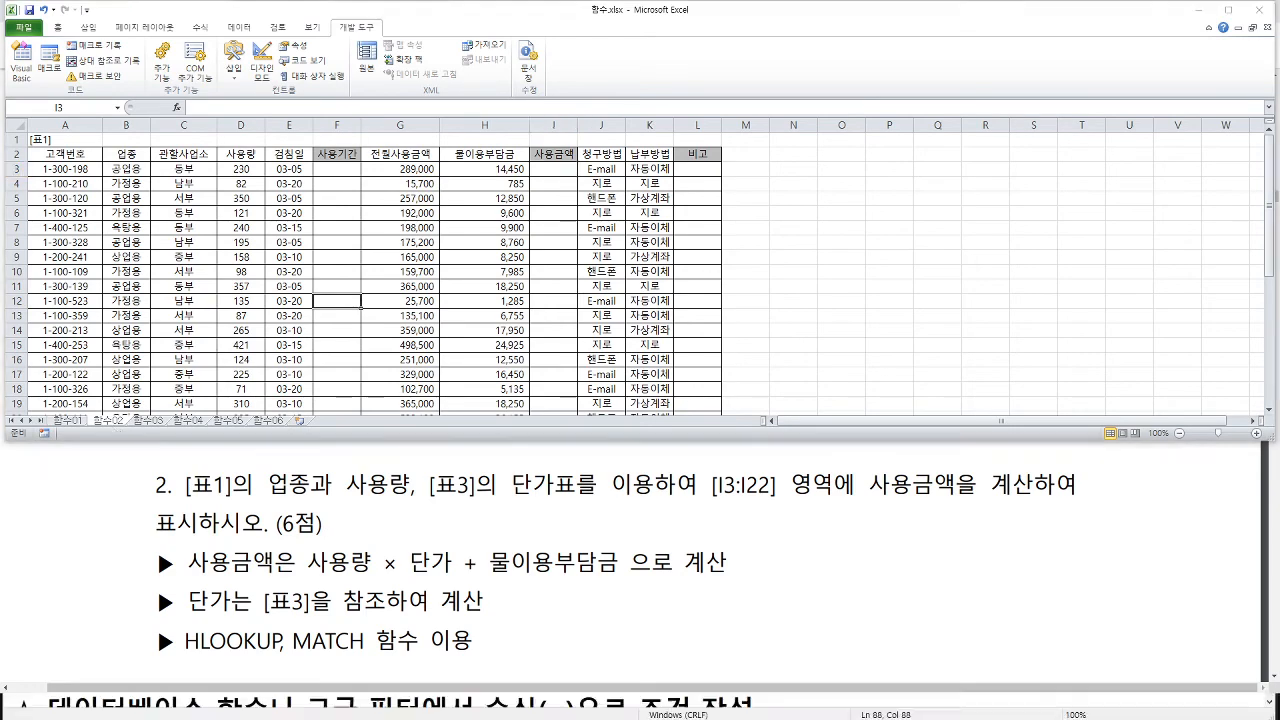
left_click_drag(94, 423, 115, 424)
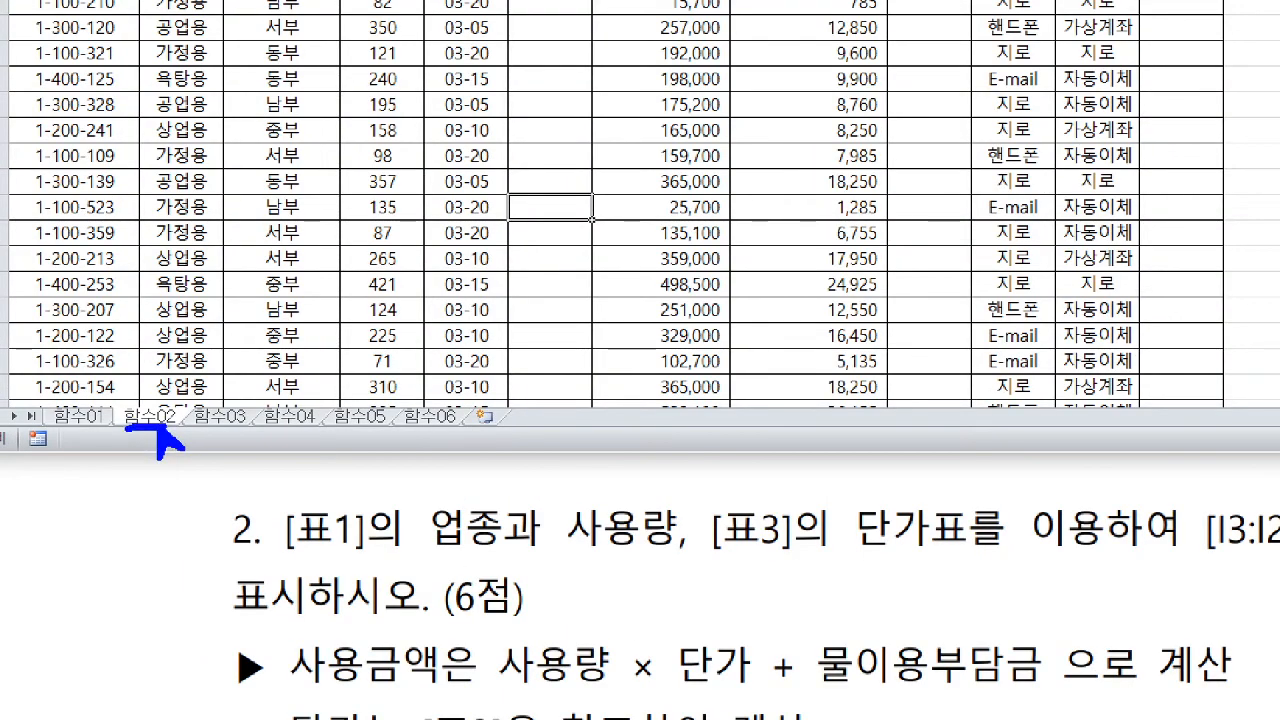
key("Escape")
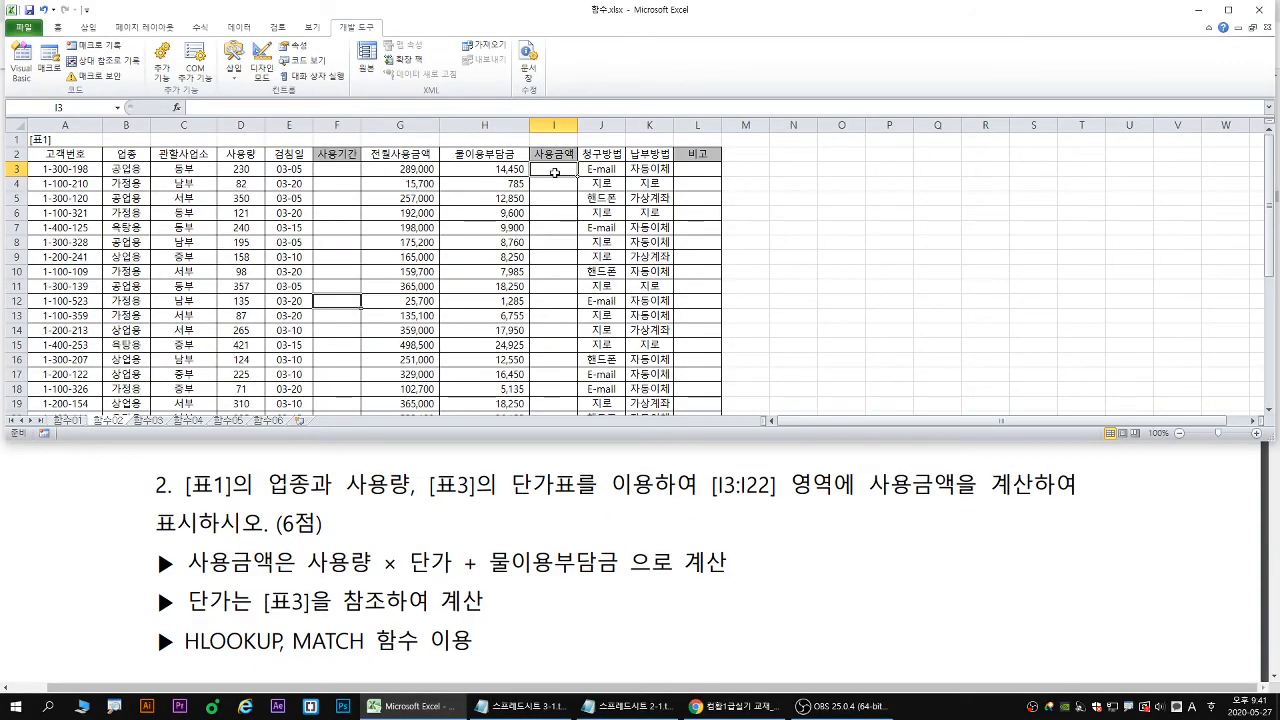
type("=")
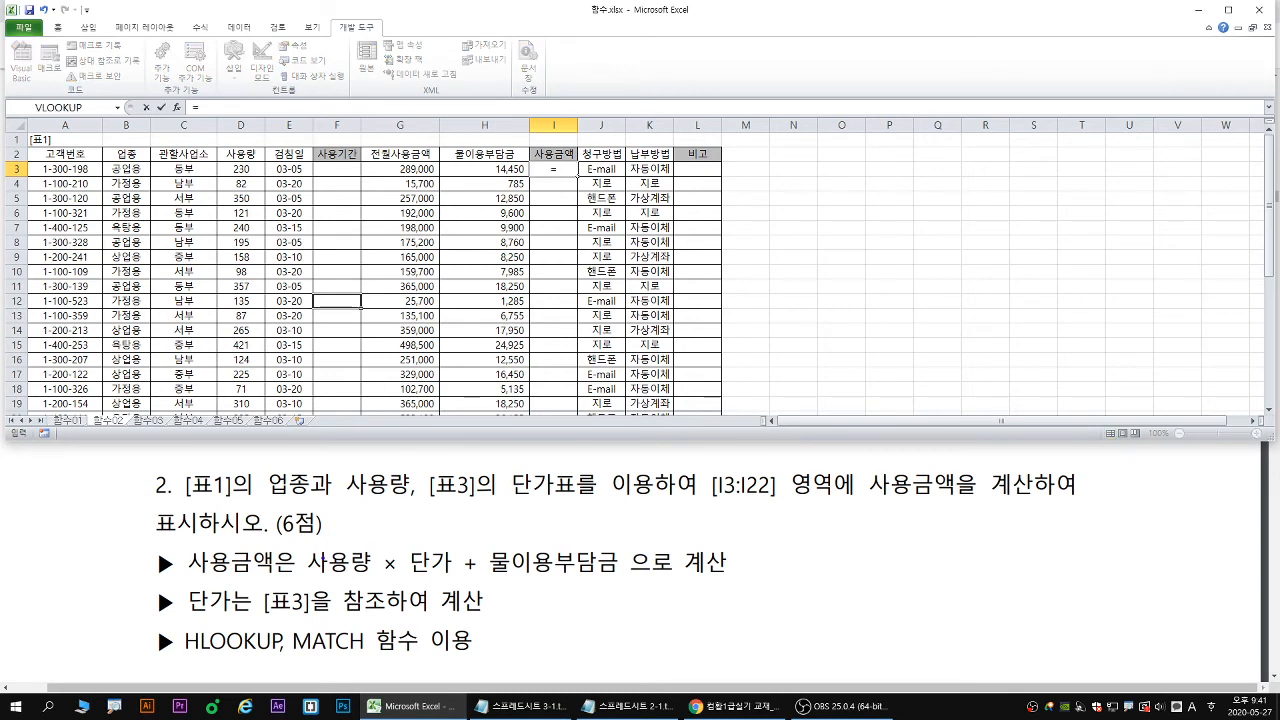
left_click_drag(309, 576, 616, 576)
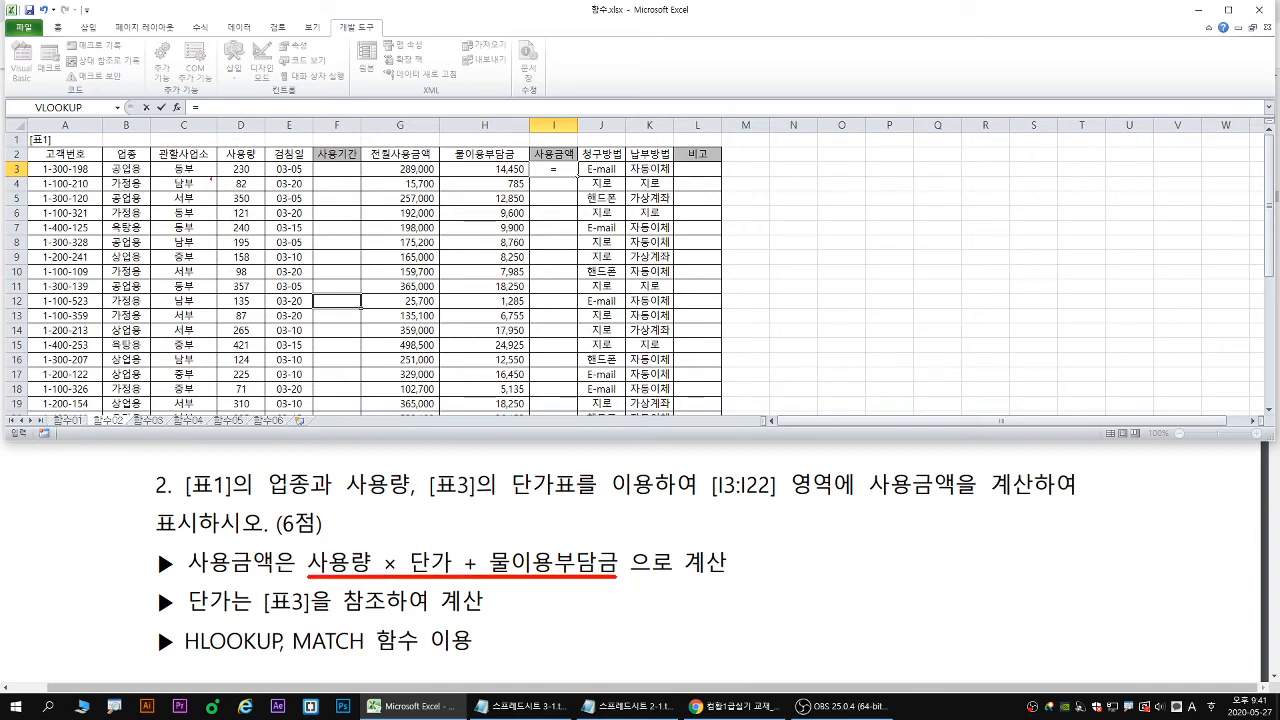
left_click_drag(268, 184, 253, 176)
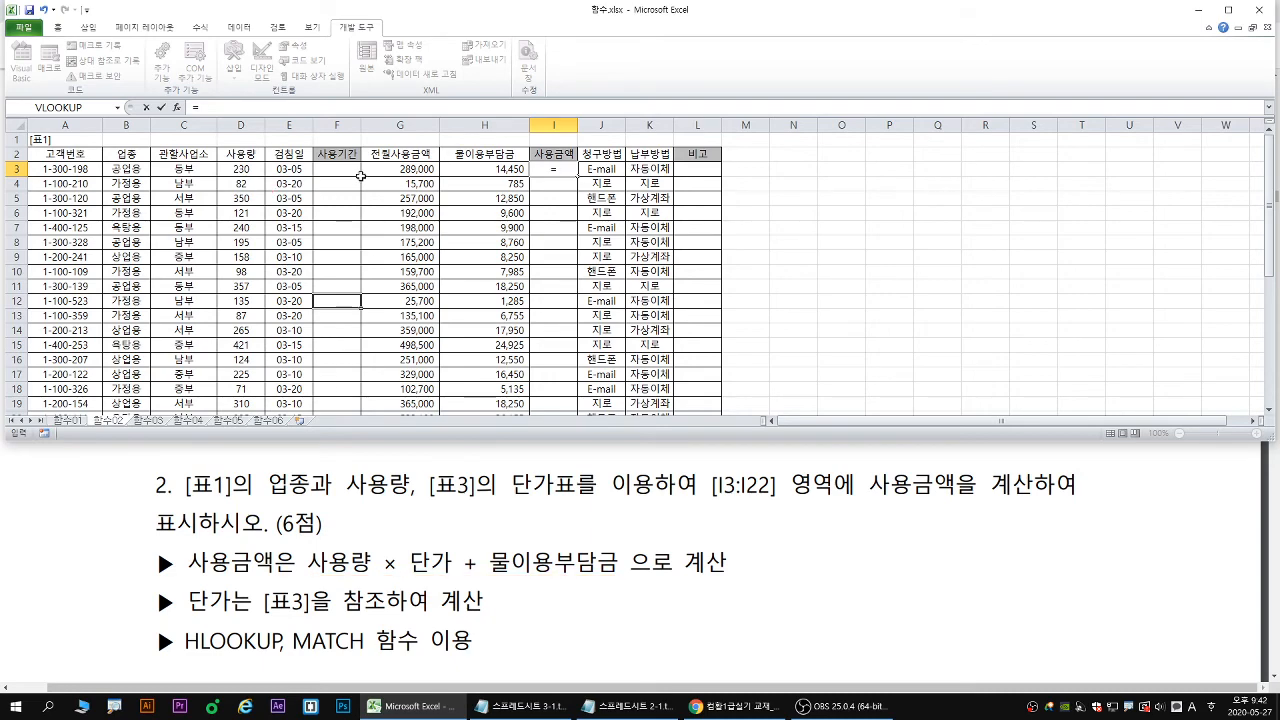
left_click(243, 176)
type("*")
left_click_drag(191, 617, 384, 614)
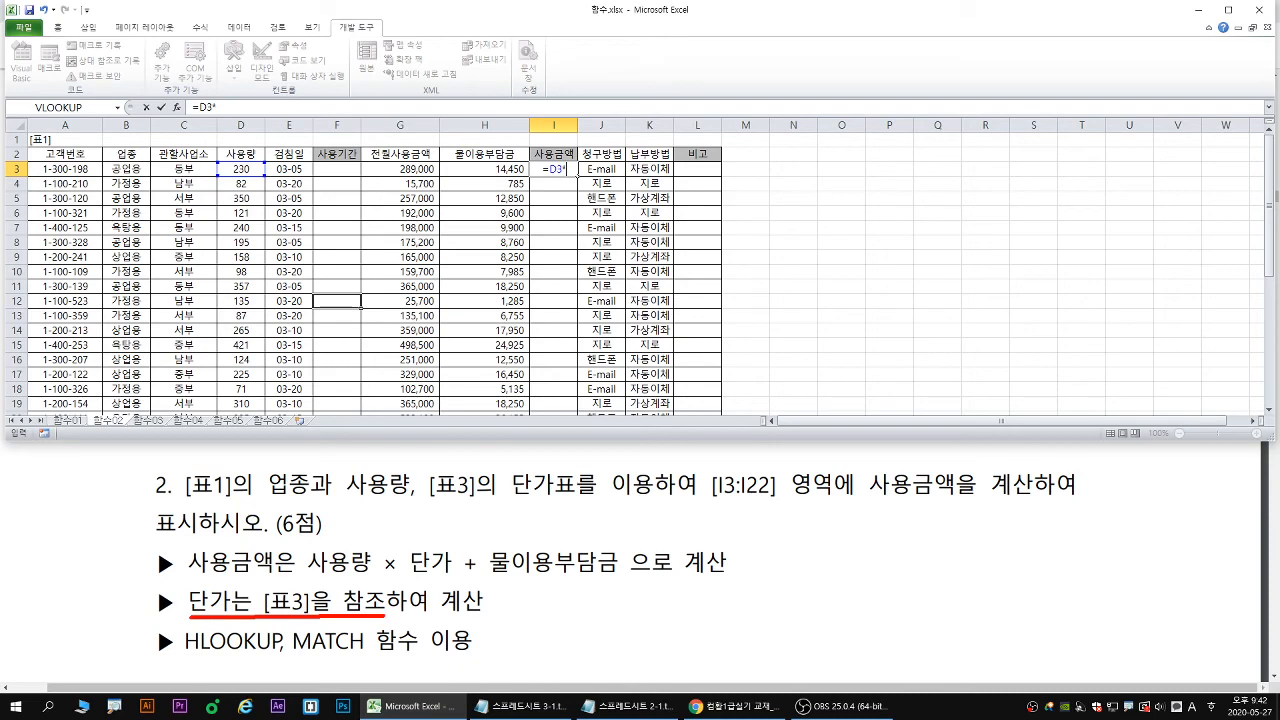
left_click(350, 657)
key("Escape")
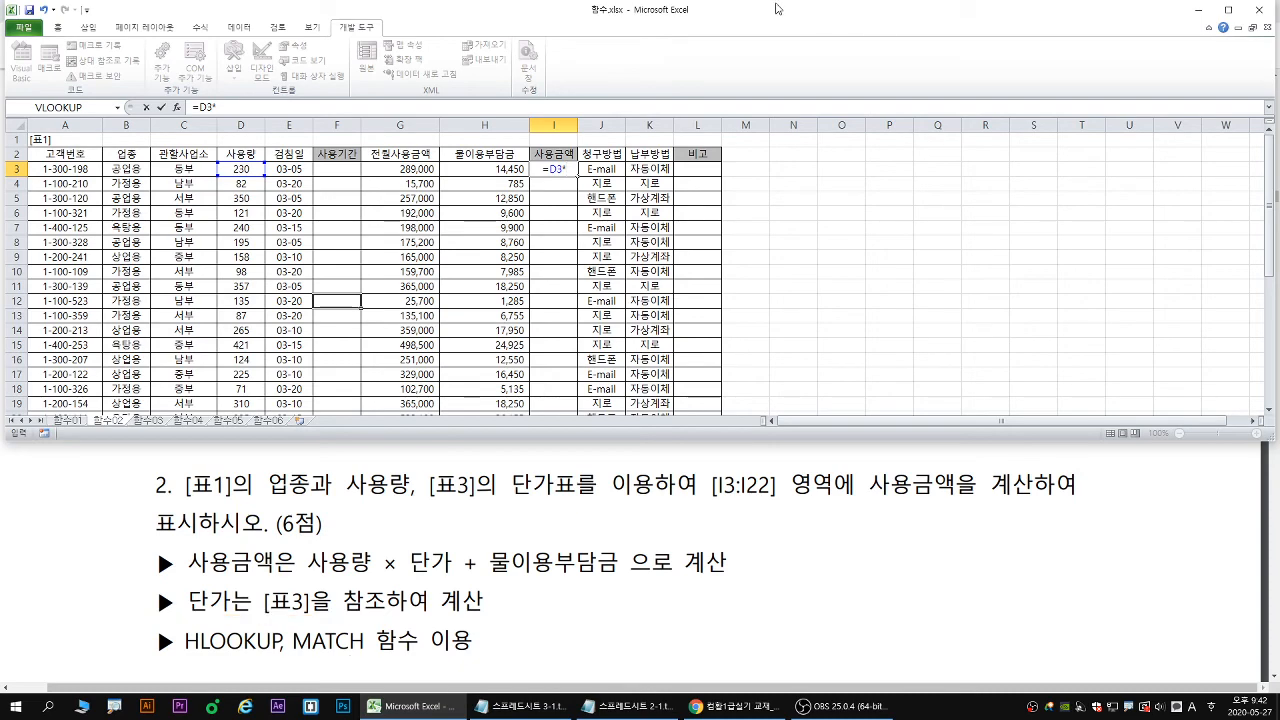
Maximize the workbook window and examine the [표3] 단가표 that supplies the unit price for I3.
double_click(777, 6)
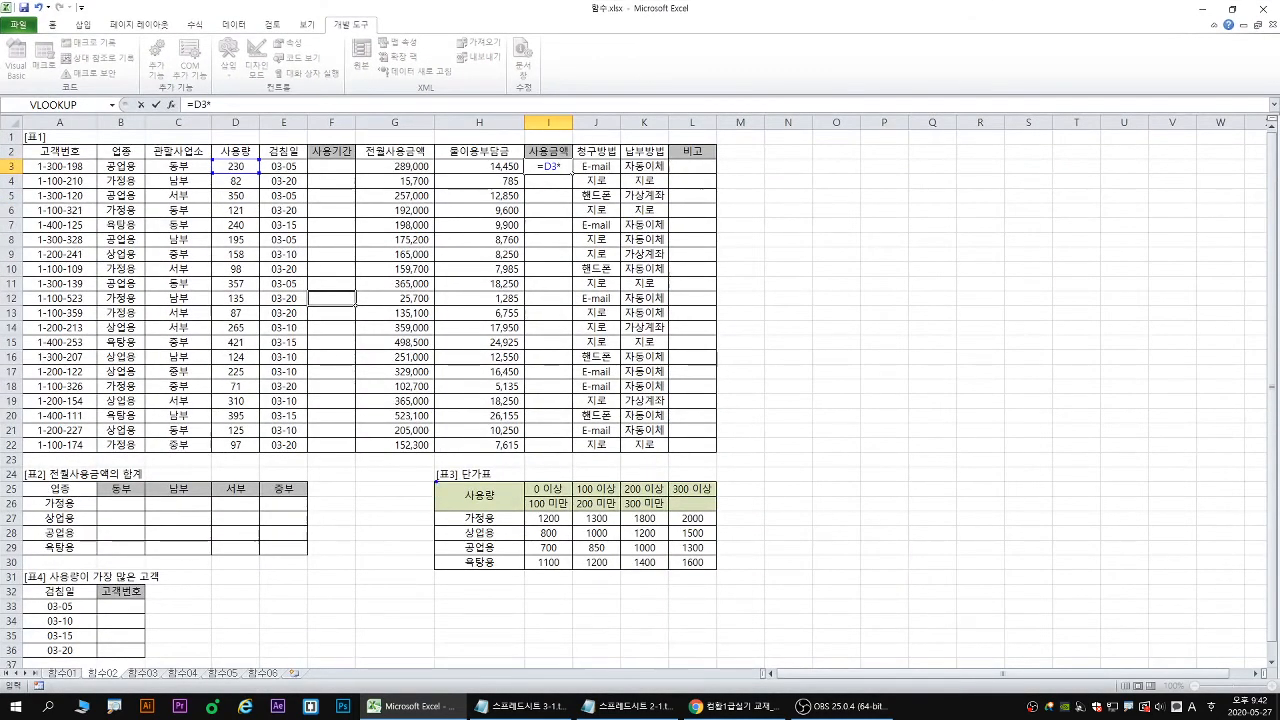
left_click_drag(433, 481, 718, 574)
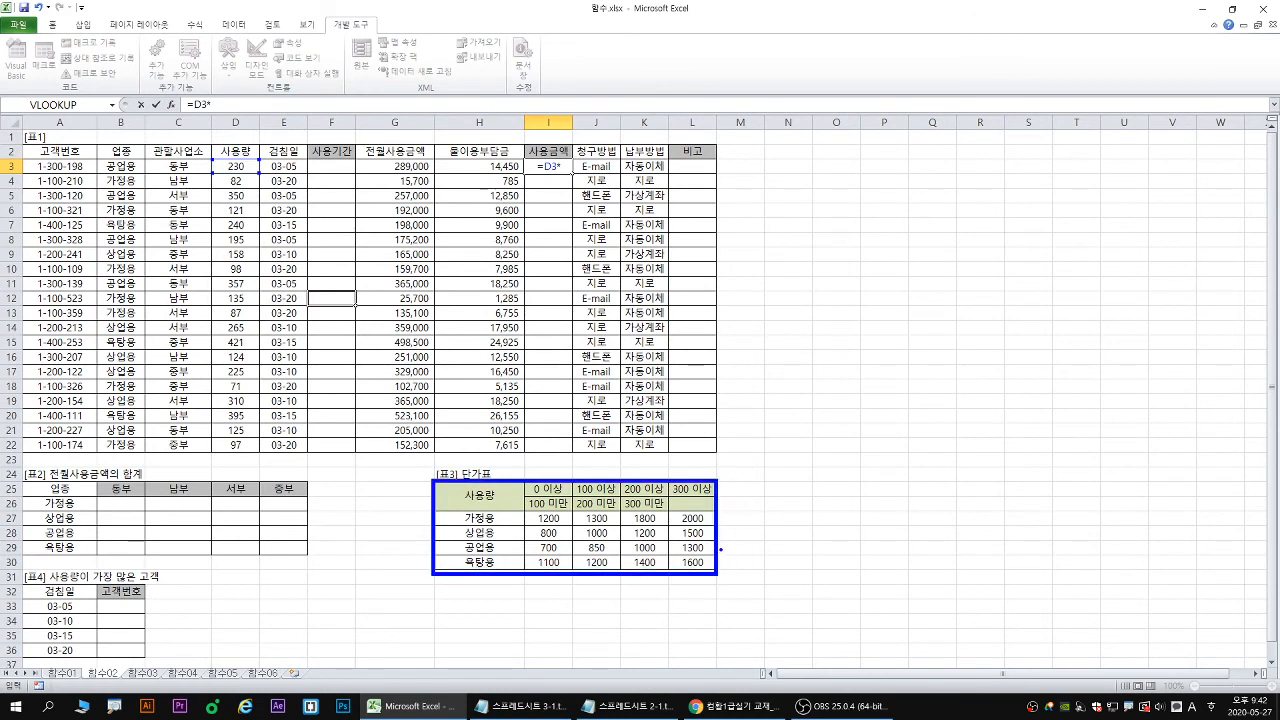
mouse_move(725, 526)
left_mouse_down()
mouse_move(690, 282)
mouse_move(571, 169)
left_mouse_up()
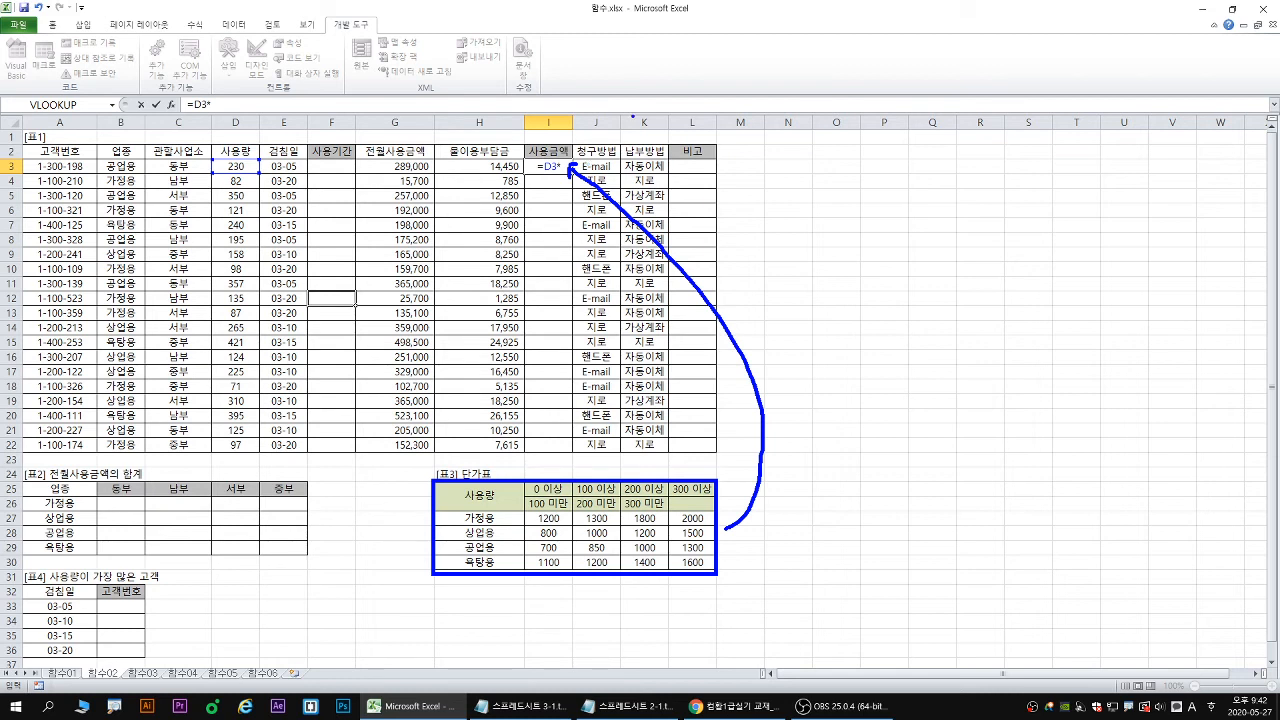
key("Escape")
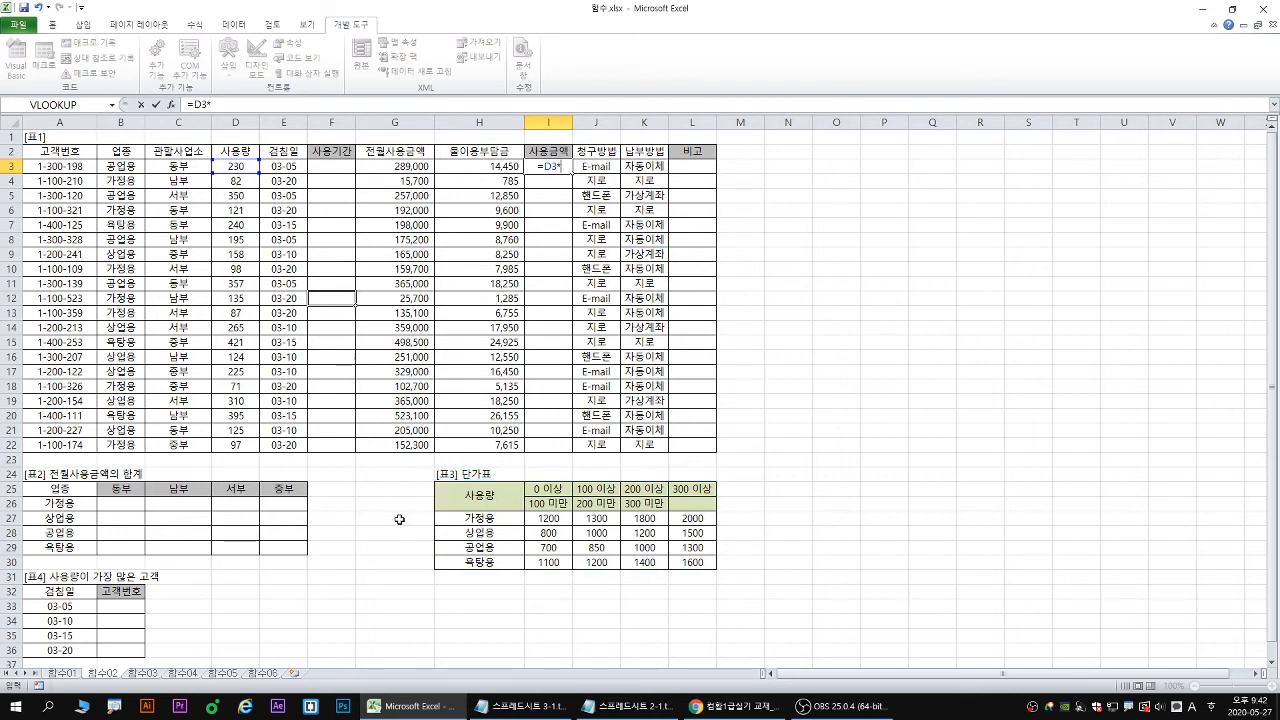
type("hlo")
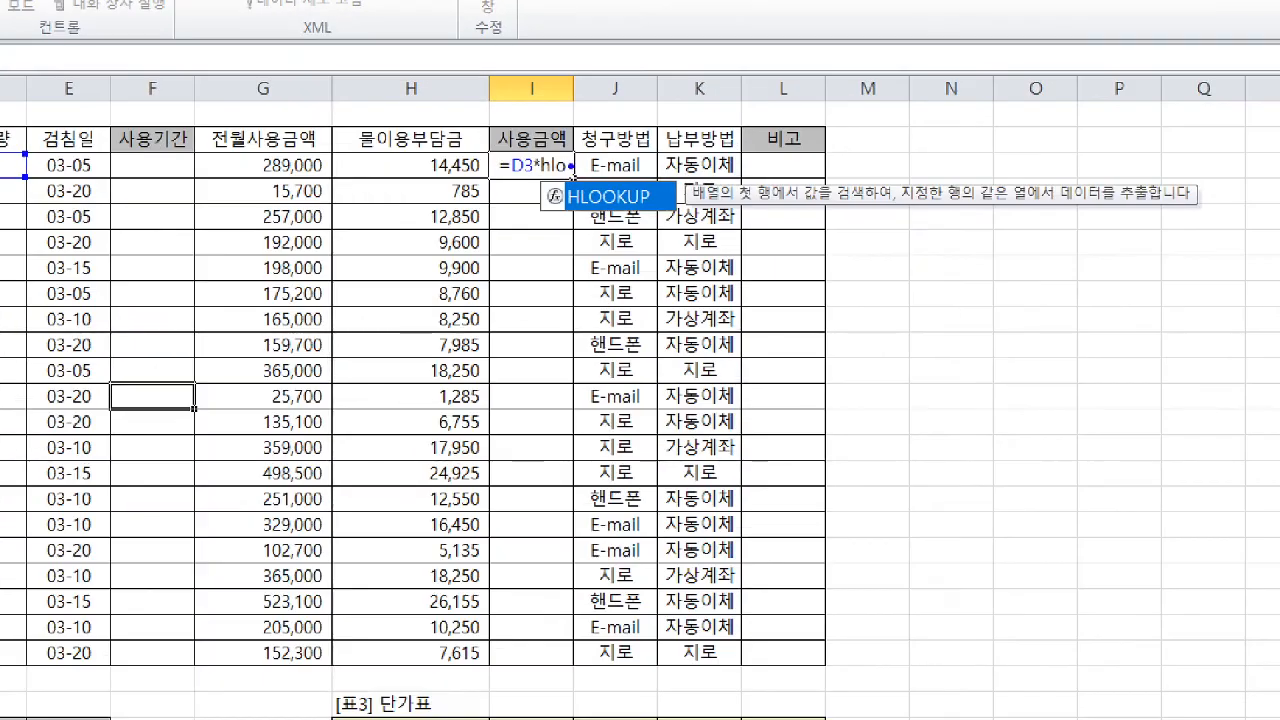
left_click_drag(586, 231, 632, 215)
key("Escape")
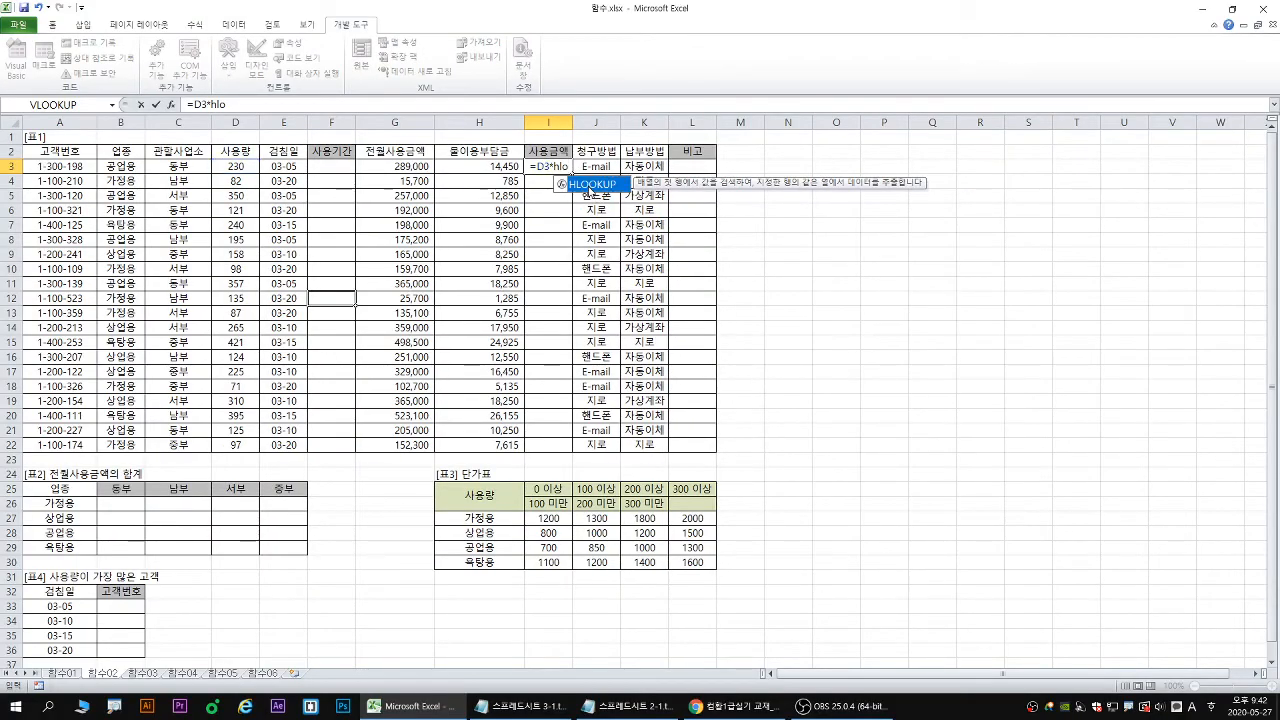
double_click(588, 185)
left_click(172, 108)
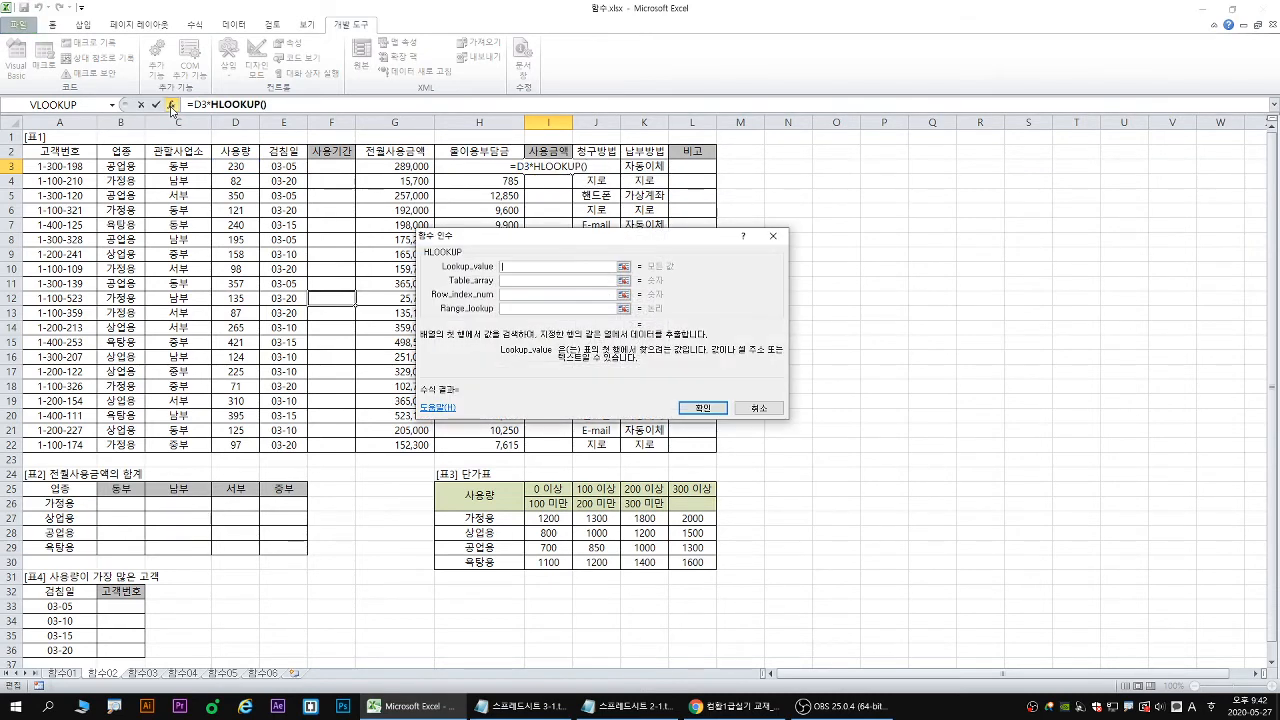
left_click_drag(557, 240, 770, 218)
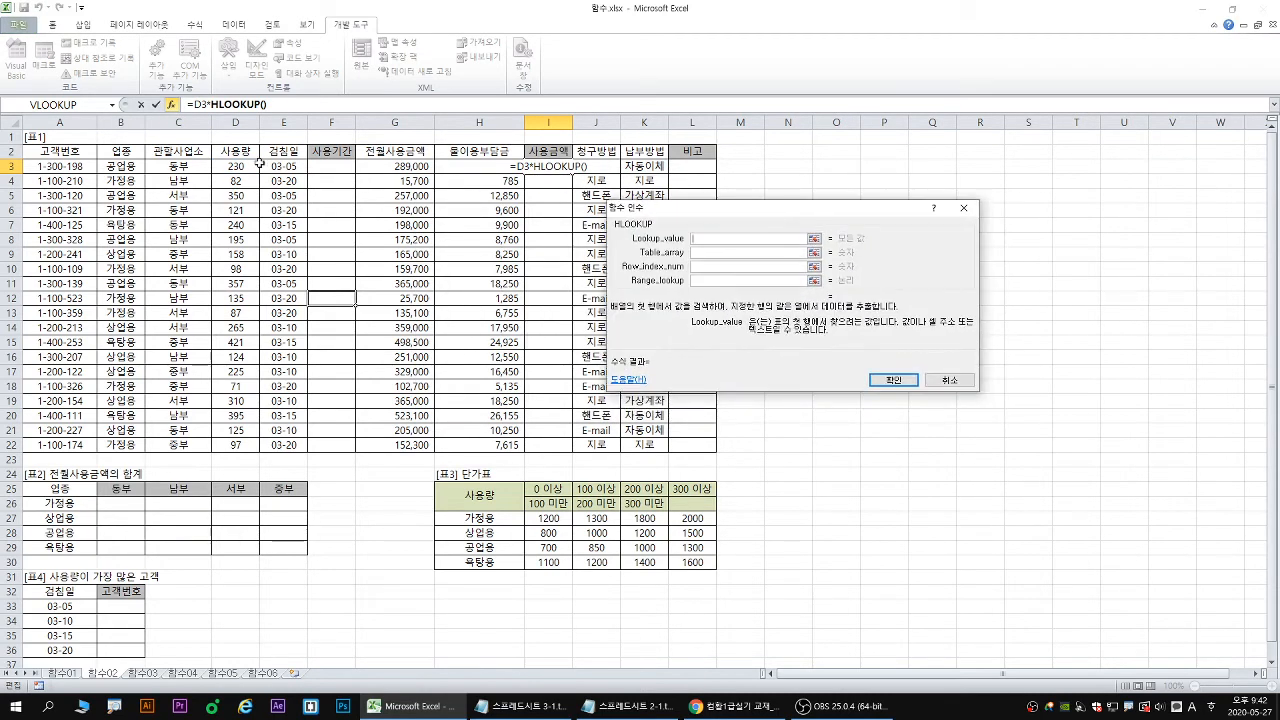
key("ctrl+1")
left_click(708, 241)
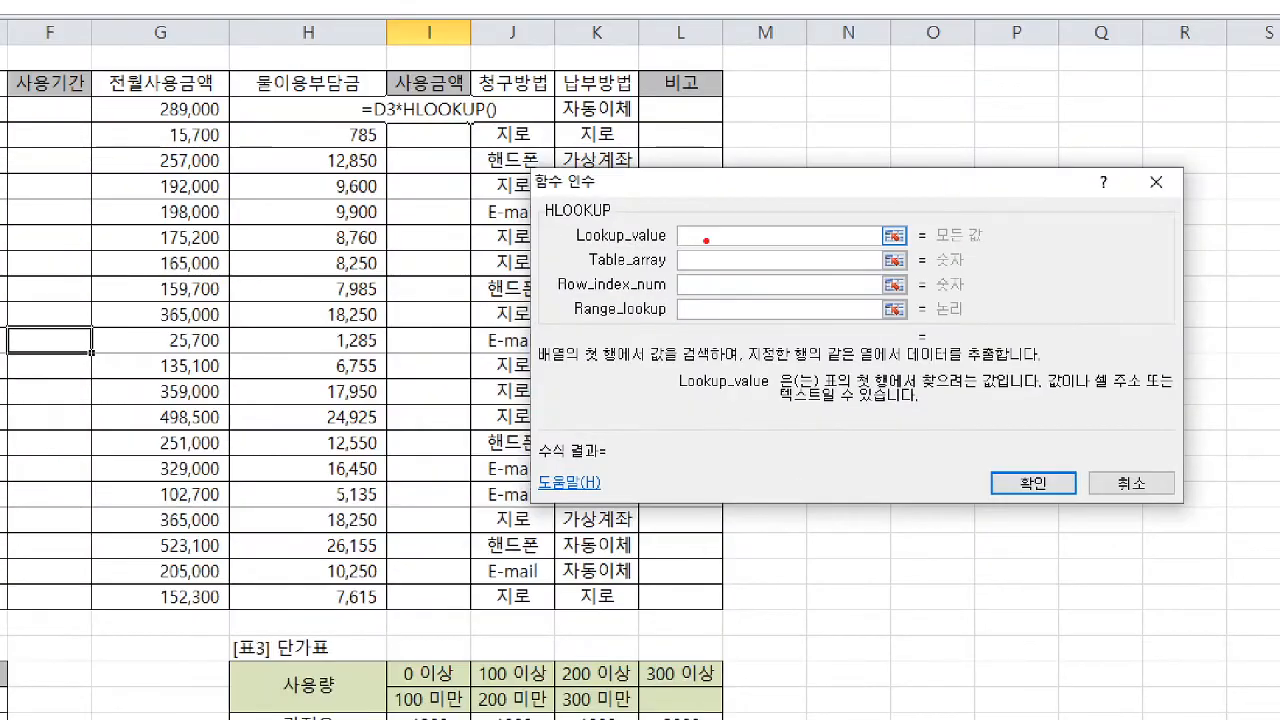
left_click_drag(688, 233, 683, 213)
left_click_drag(828, 394, 1002, 392)
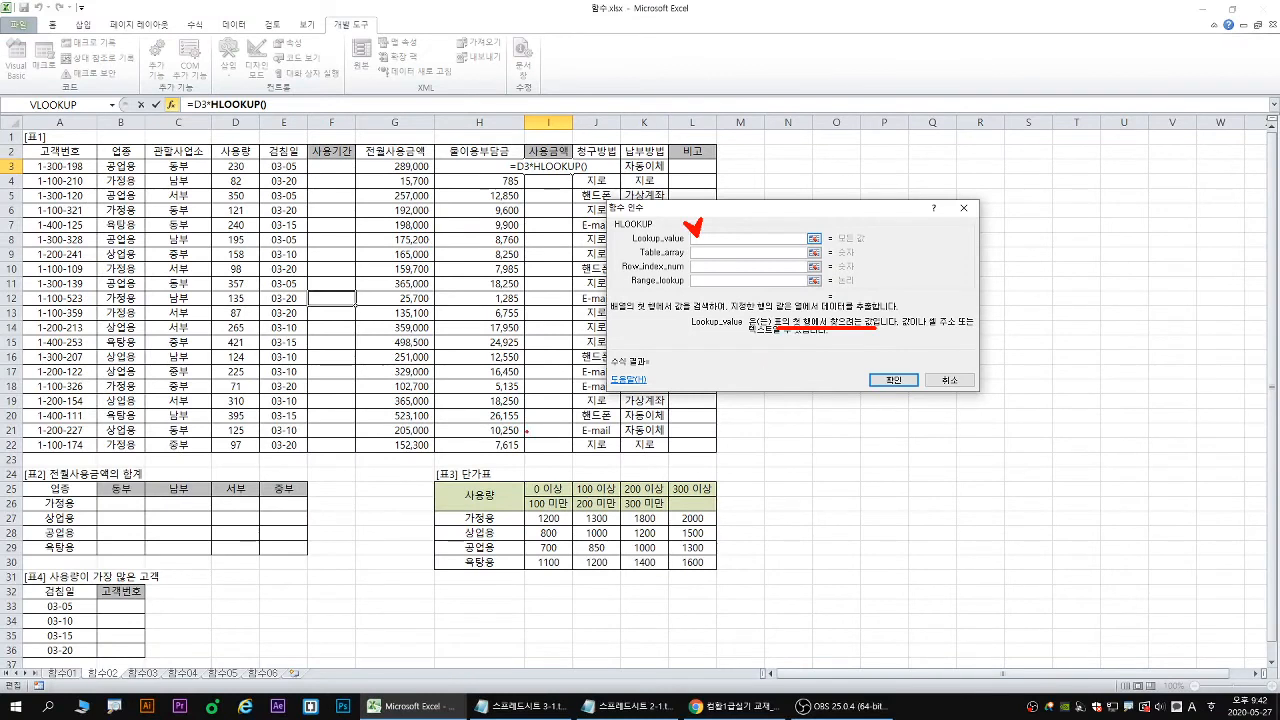
left_click_drag(433, 478, 715, 498)
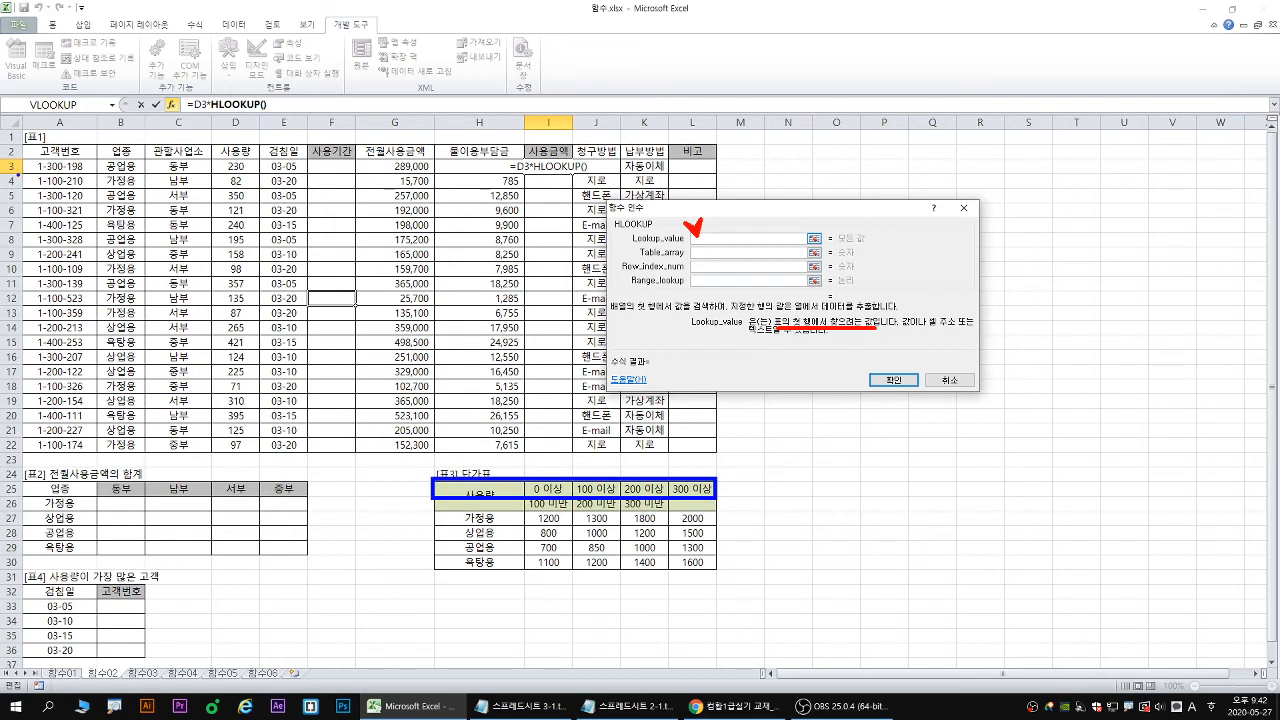
left_click_drag(18, 176, 726, 175)
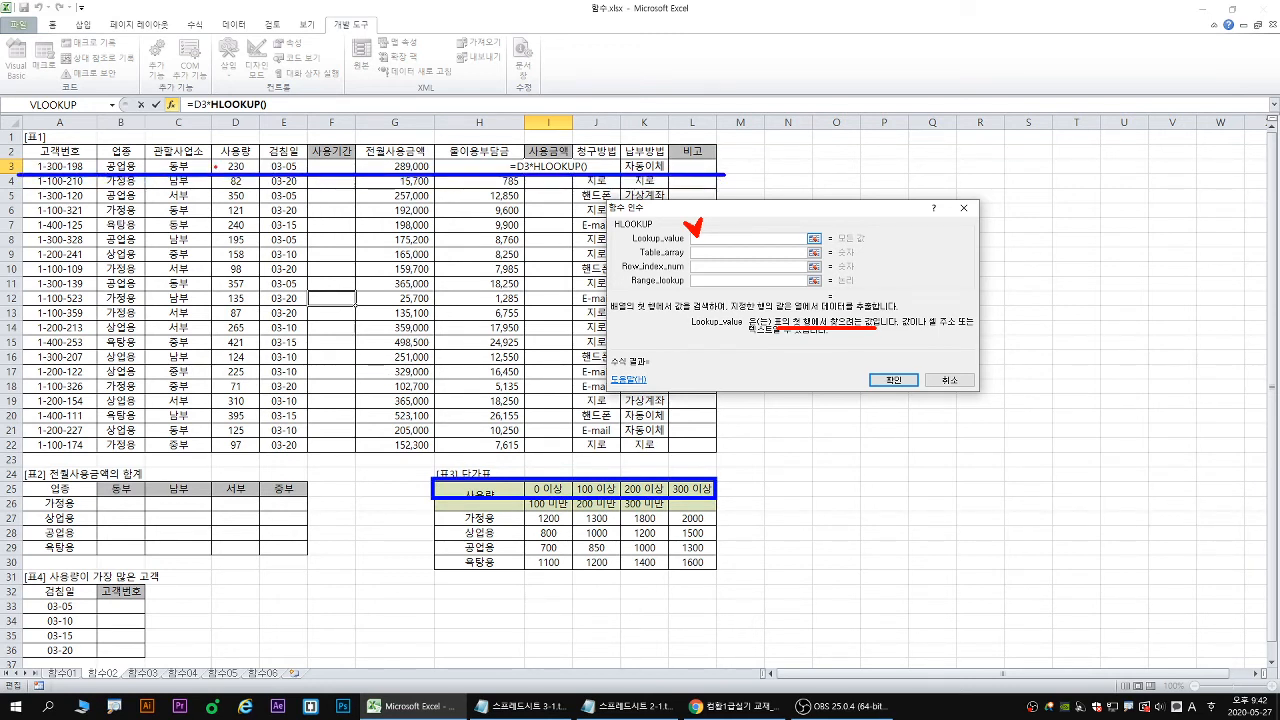
mouse_move(192, 195)
left_mouse_down()
mouse_move(242, 155)
mouse_move(247, 170)
left_mouse_up()
key("Escape")
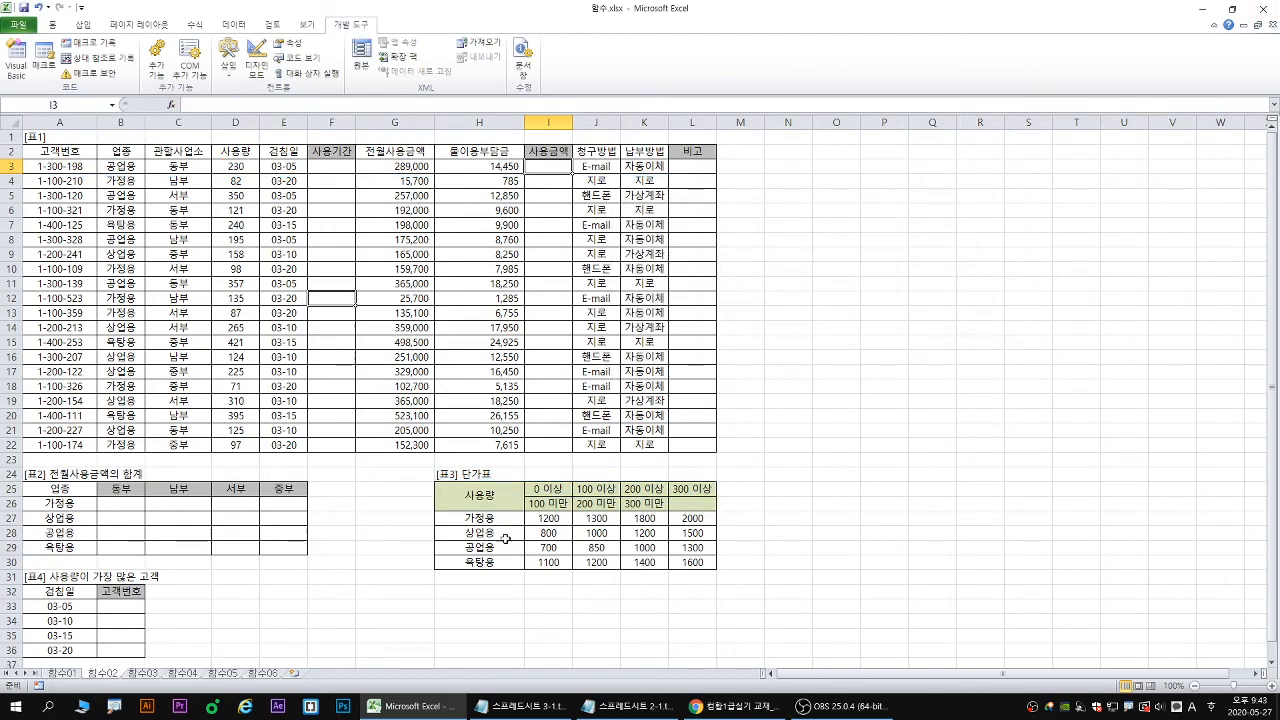
Examine the underlying values of the [표3] header cells I25, J25 and K25 and of 사용량 in D3.
left_click(549, 488)
double_click(549, 488)
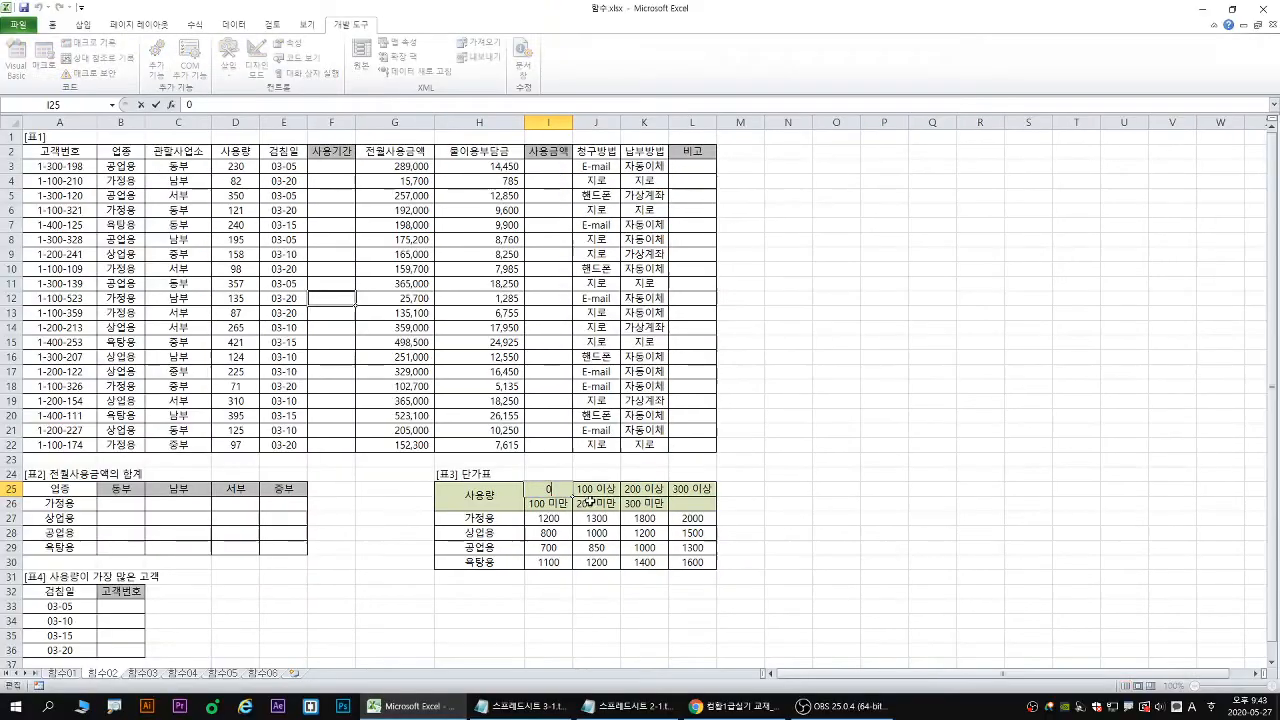
left_click(622, 486)
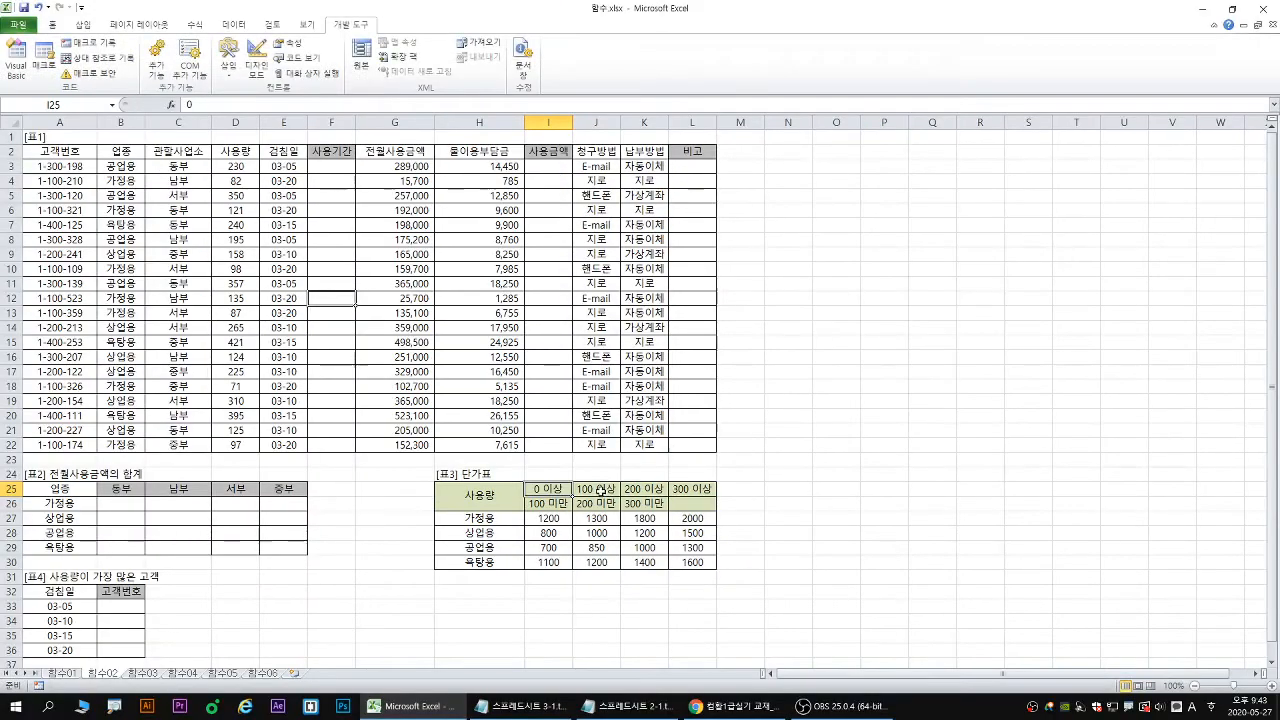
double_click(622, 486)
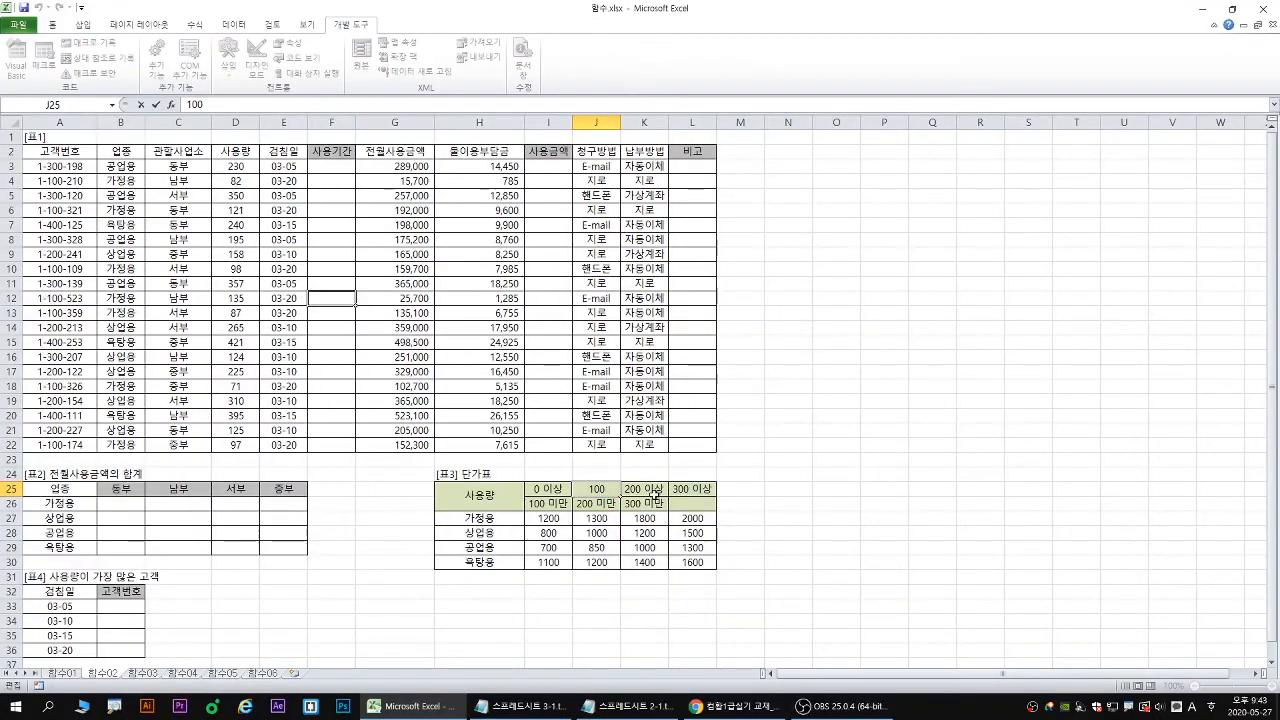
left_click(652, 490)
double_click(655, 489)
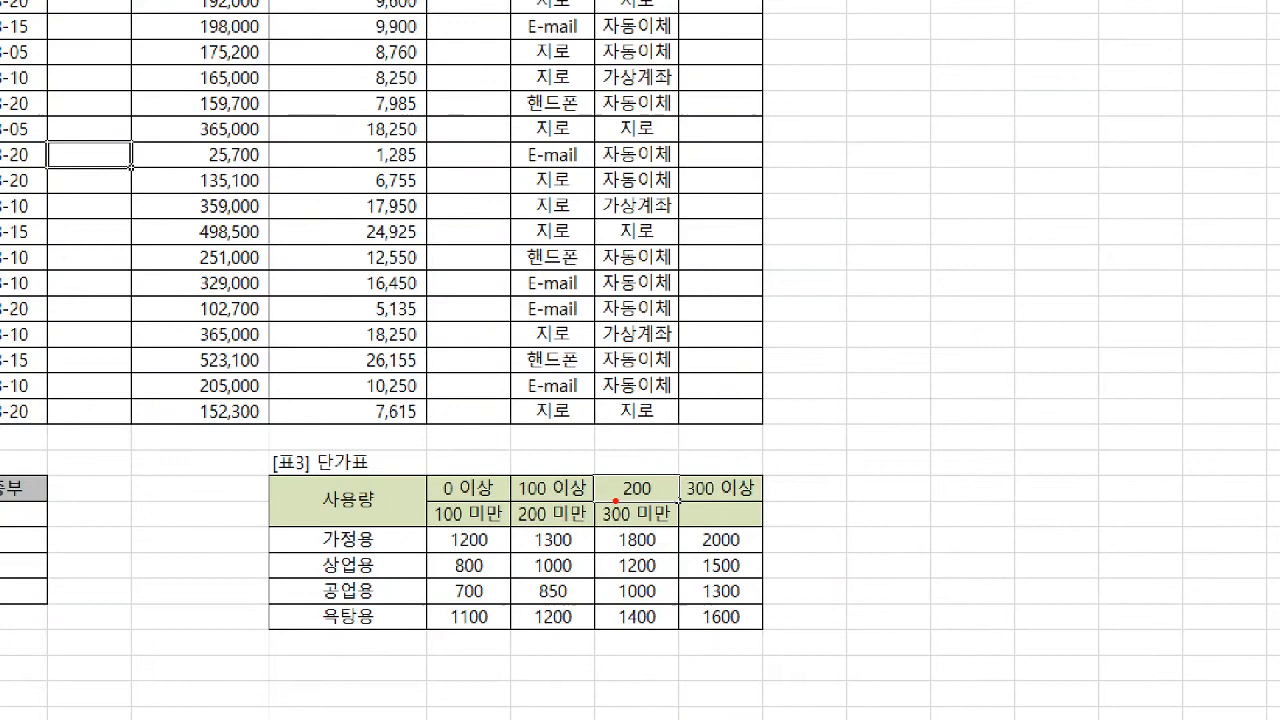
left_click_drag(633, 496, 656, 496)
key("g")
key("Escape")
left_click(243, 168)
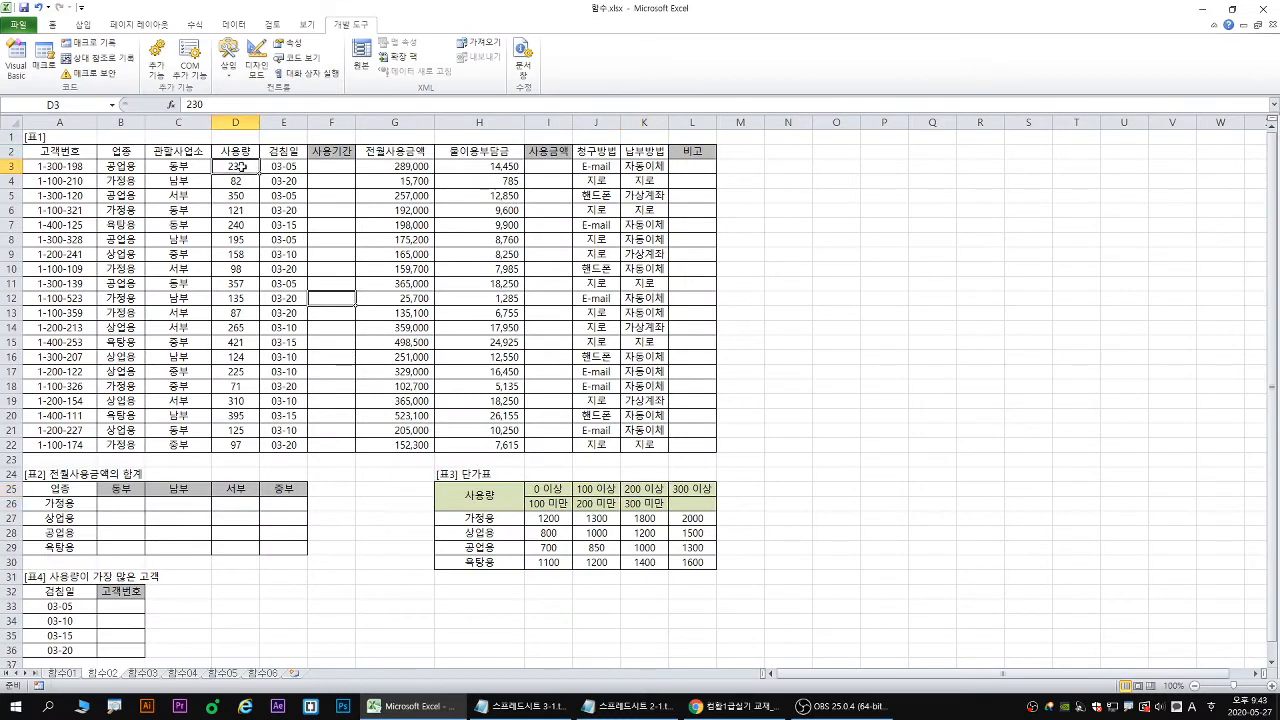
Start the formula =D3*HLOOKUP( in I3 and set HLOOKUP's Lookup_value argument to D3.
left_click(688, 169)
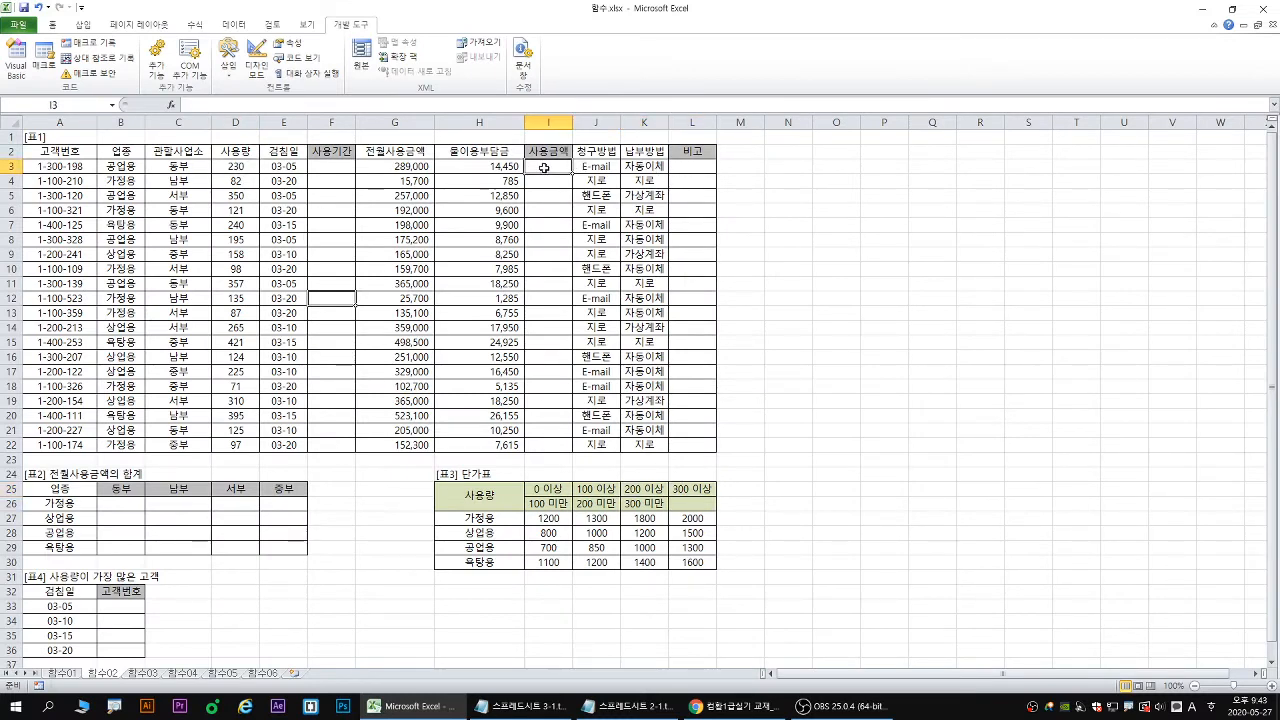
type("=")
left_click(222, 168)
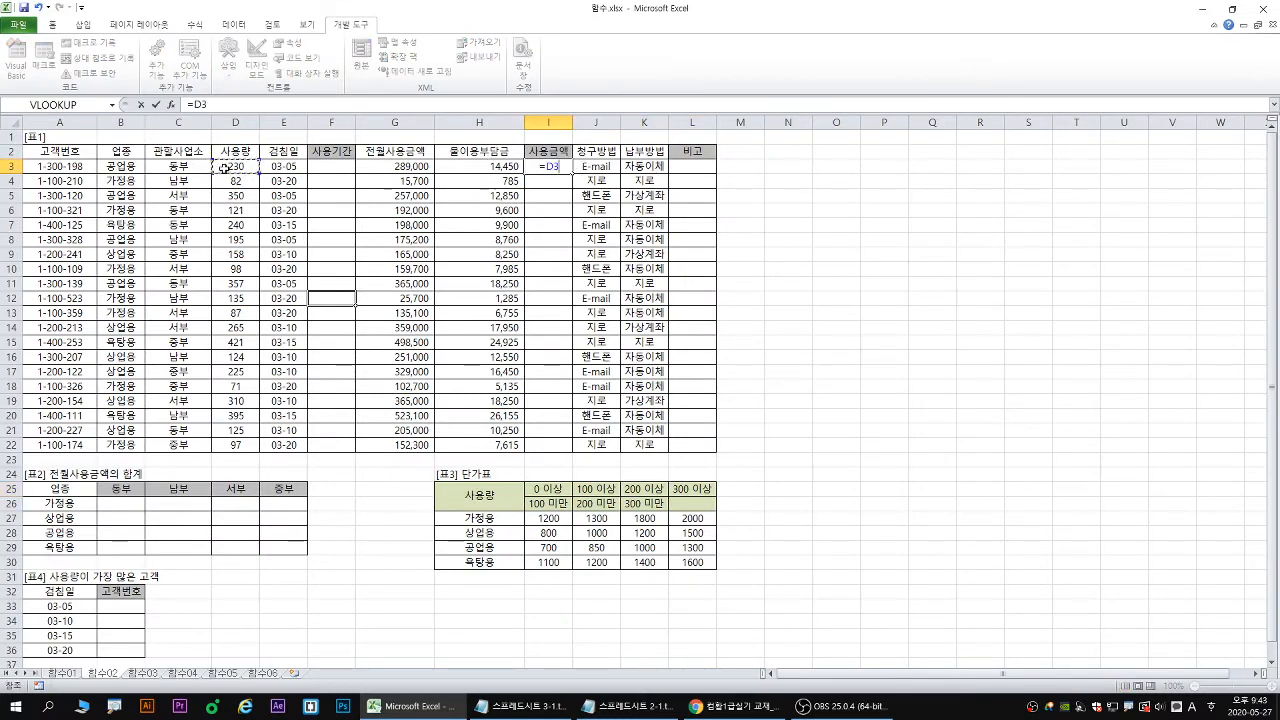
type("*hg")
key("BackSpace")
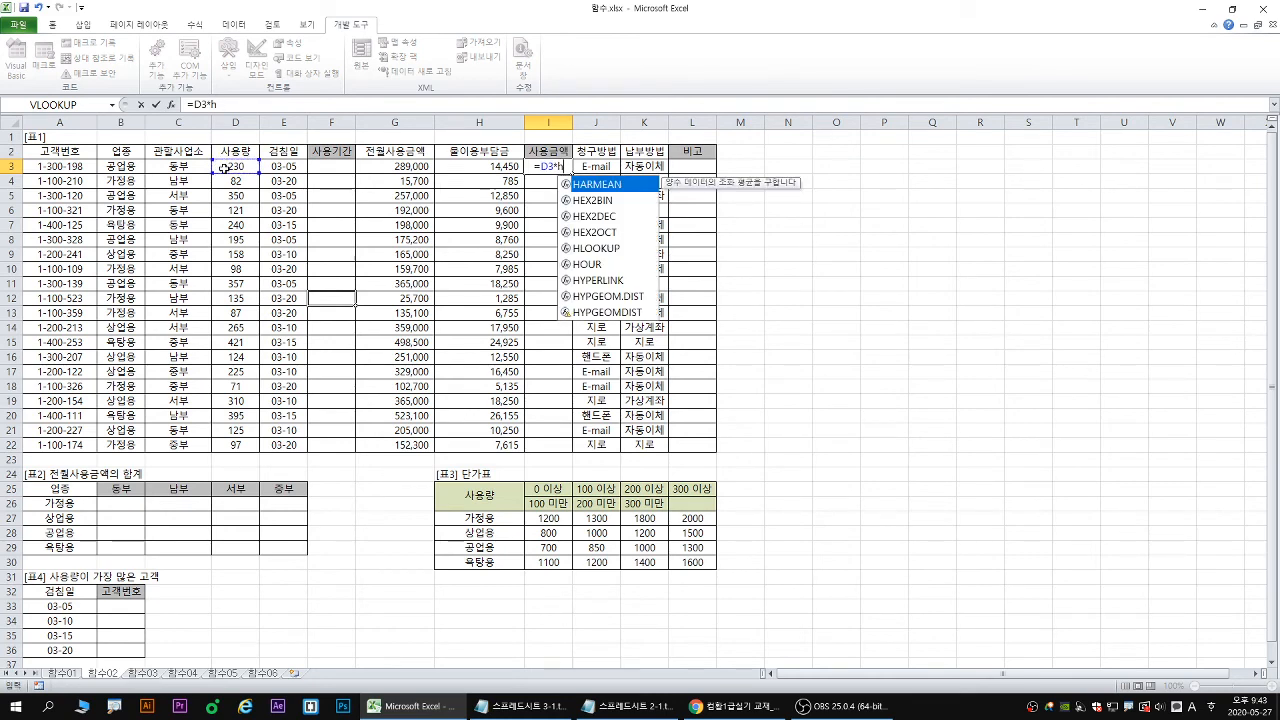
type("l")
key("Tab")
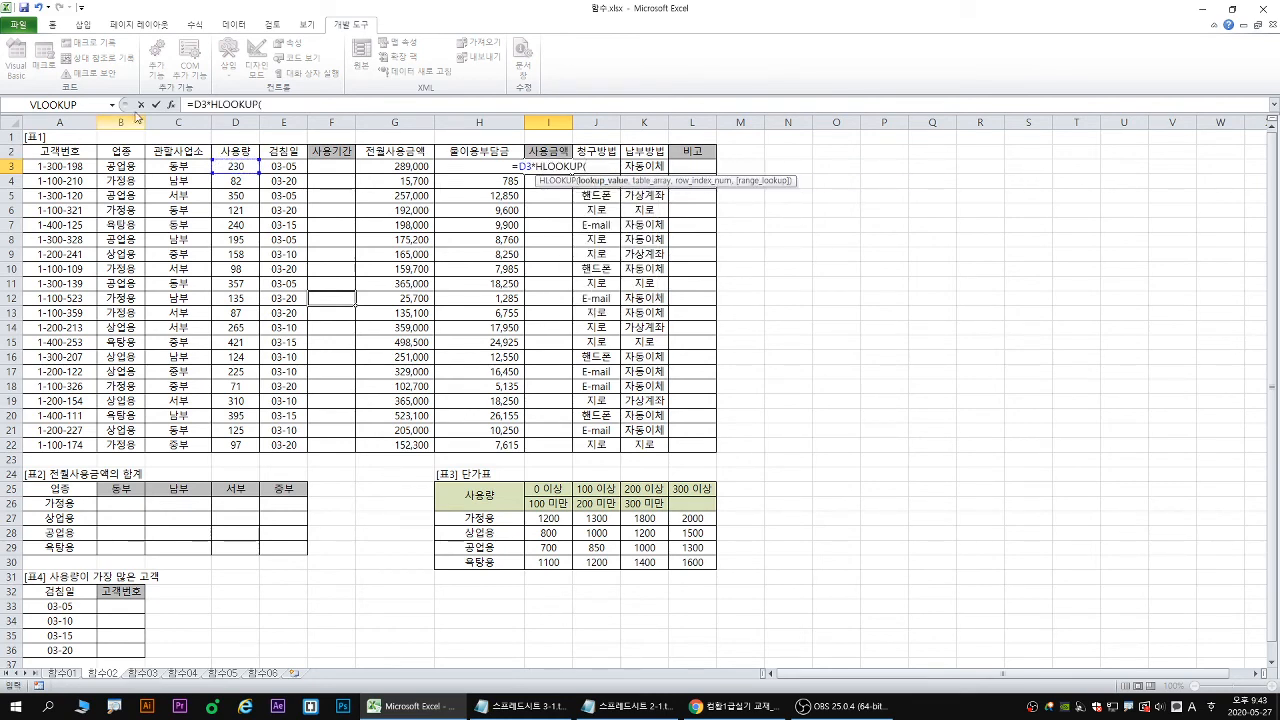
left_click(171, 104)
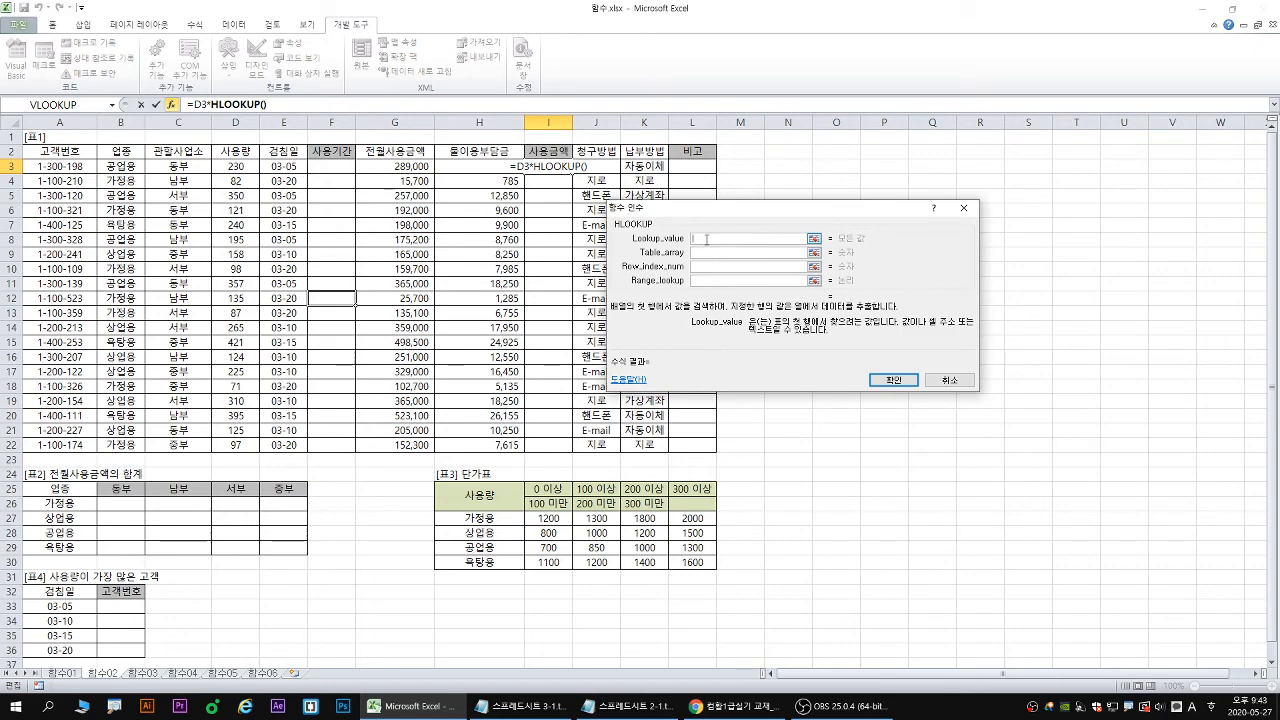
left_click(238, 170)
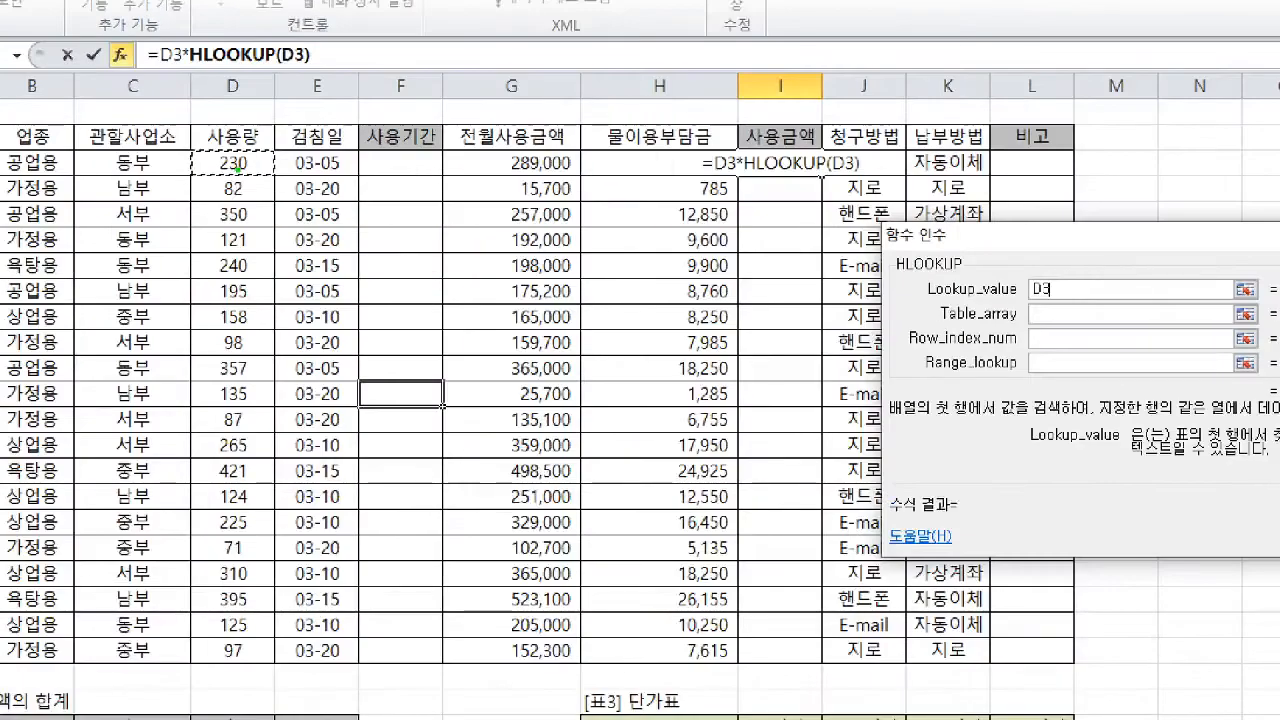
mouse_move(247, 178)
left_mouse_down()
mouse_move(210, 172)
mouse_move(248, 148)
mouse_move(262, 176)
left_mouse_up()
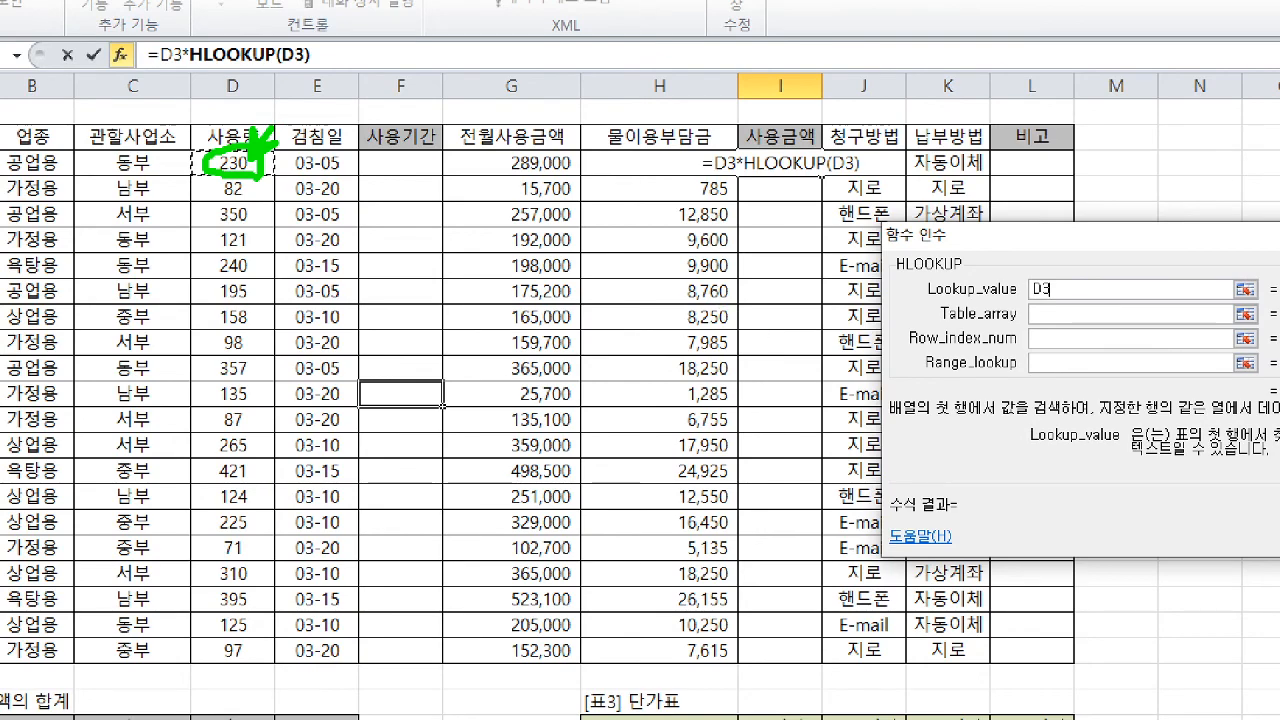
Set HLOOKUP's Table_array argument to the whole [표3] 단가표 range H25:L30.
key("Escape")
left_click(1060, 315)
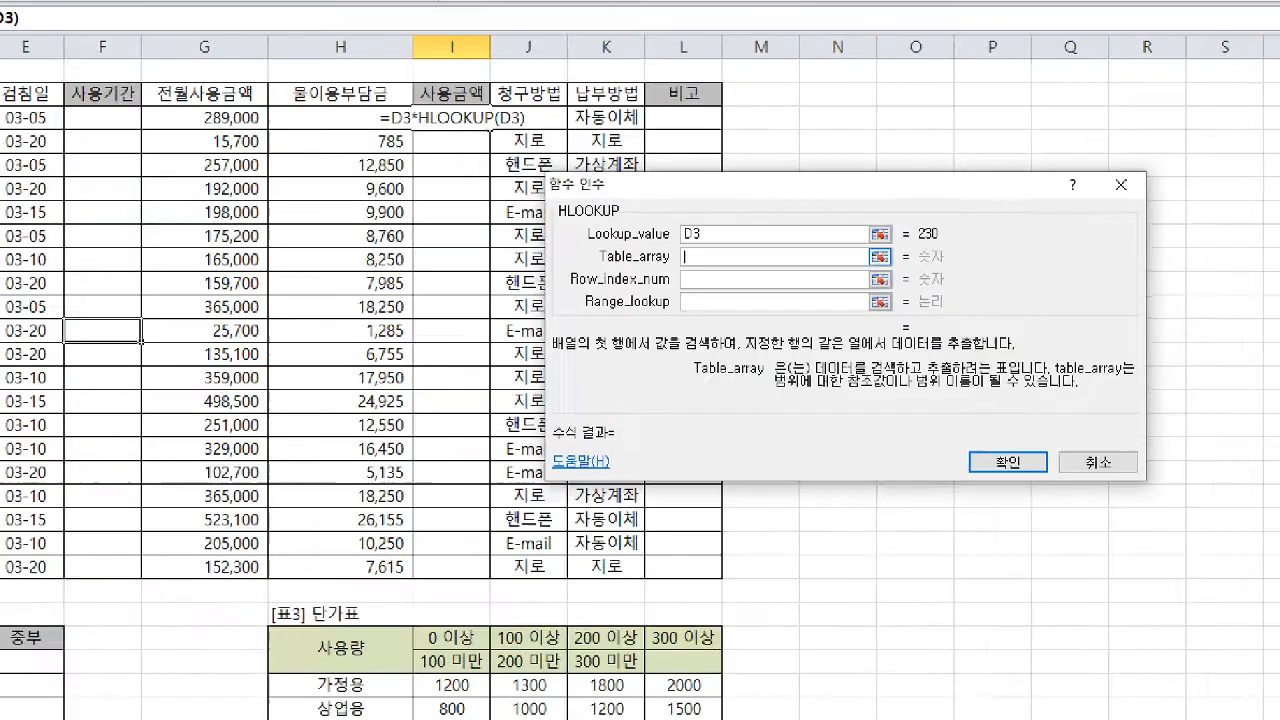
left_click_drag(687, 260, 681, 292)
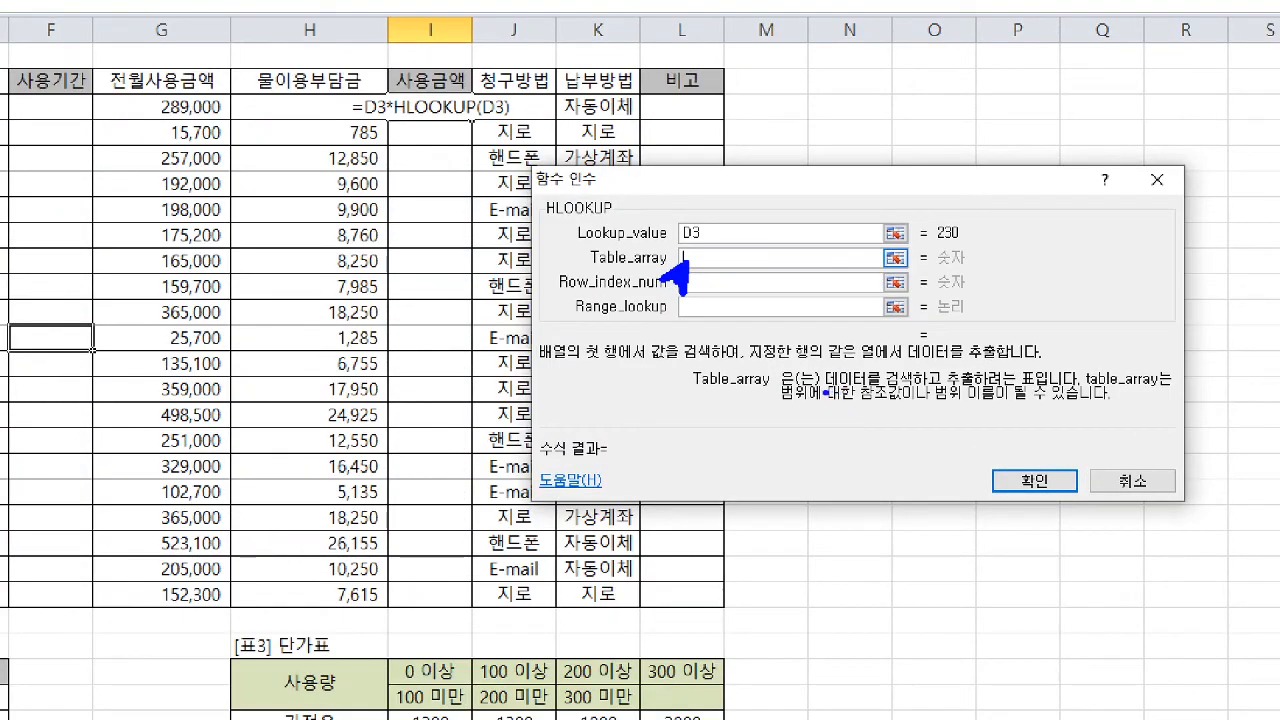
left_click_drag(829, 393, 1048, 390)
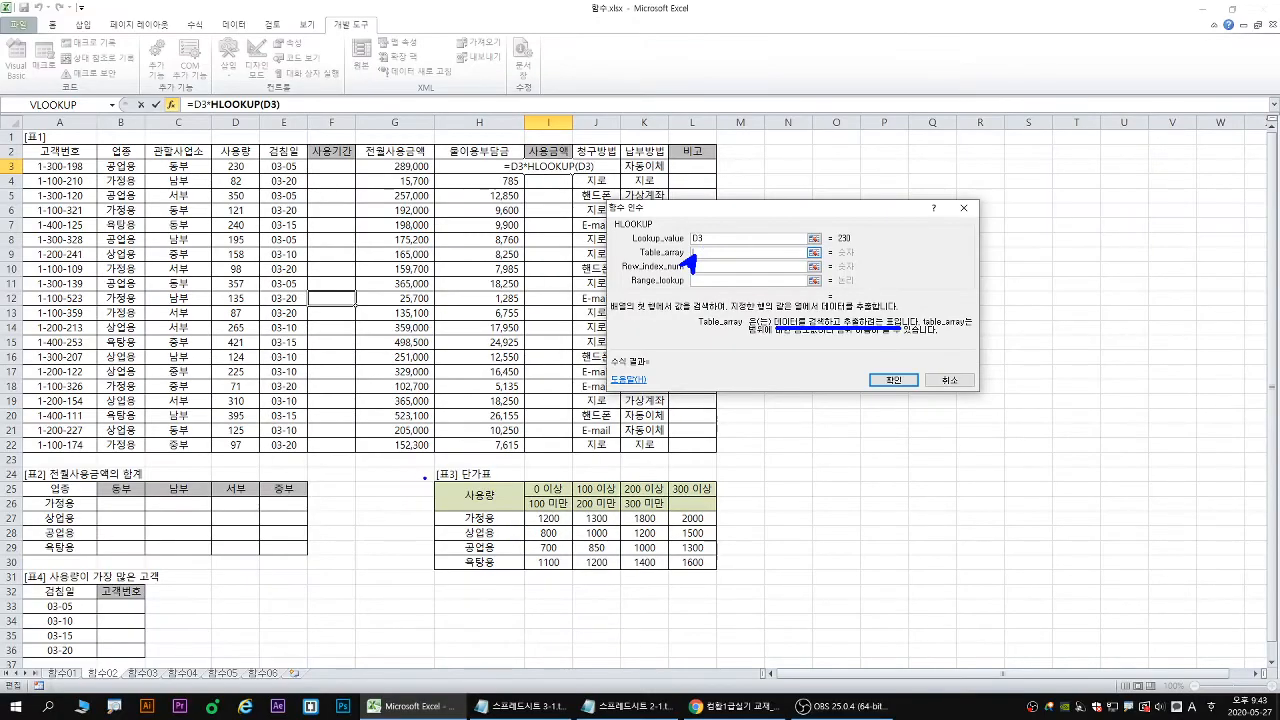
mouse_move(431, 479)
left_mouse_down()
mouse_move(528, 534)
mouse_move(711, 572)
left_mouse_up()
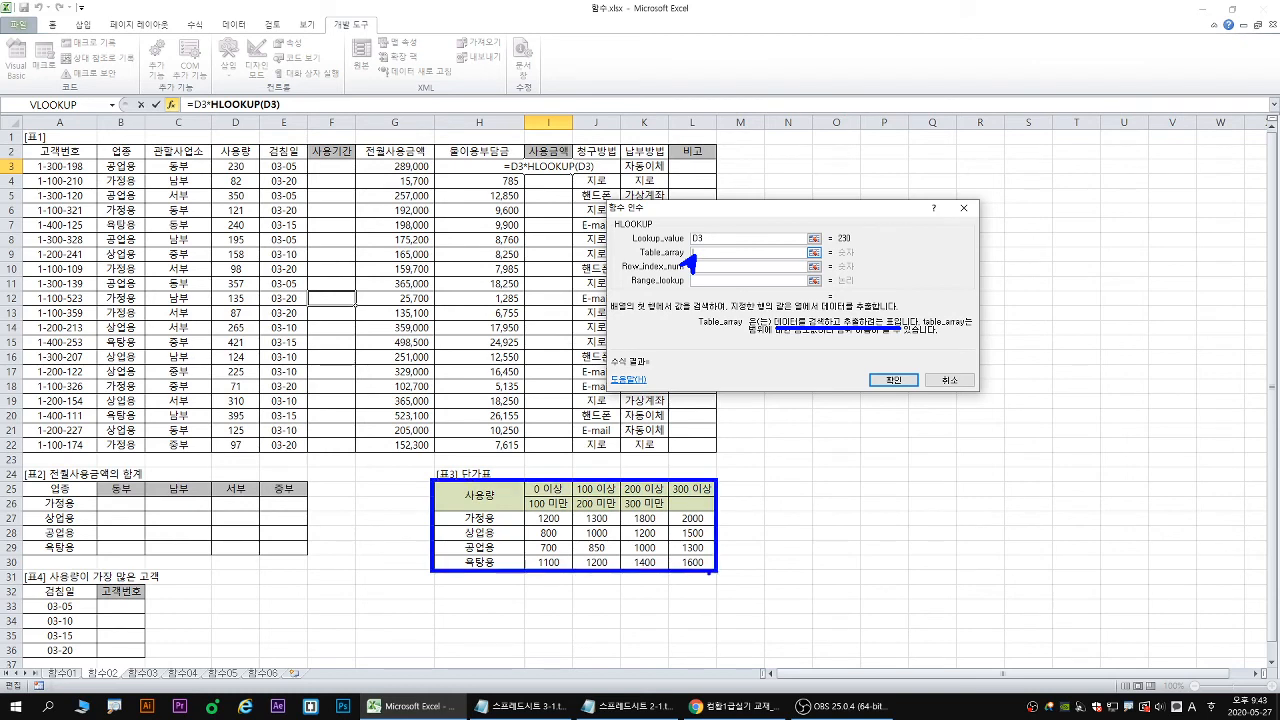
key("Escape")
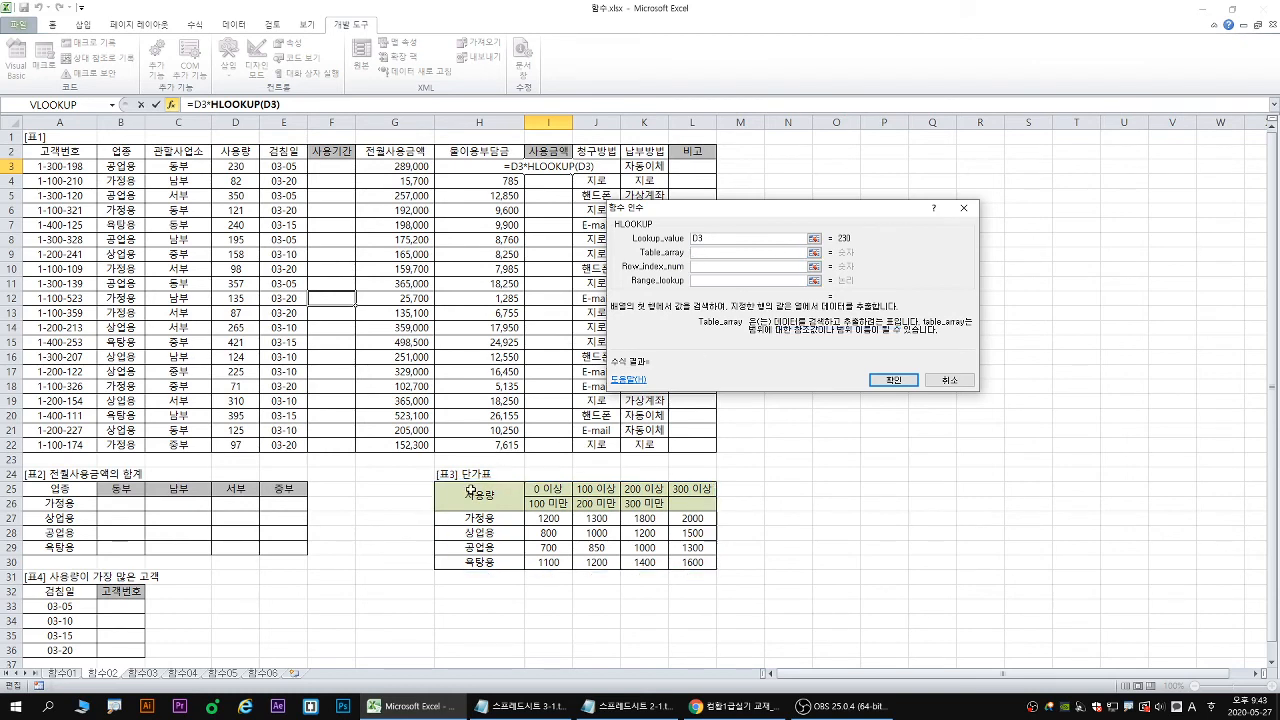
left_click_drag(468, 490, 683, 565)
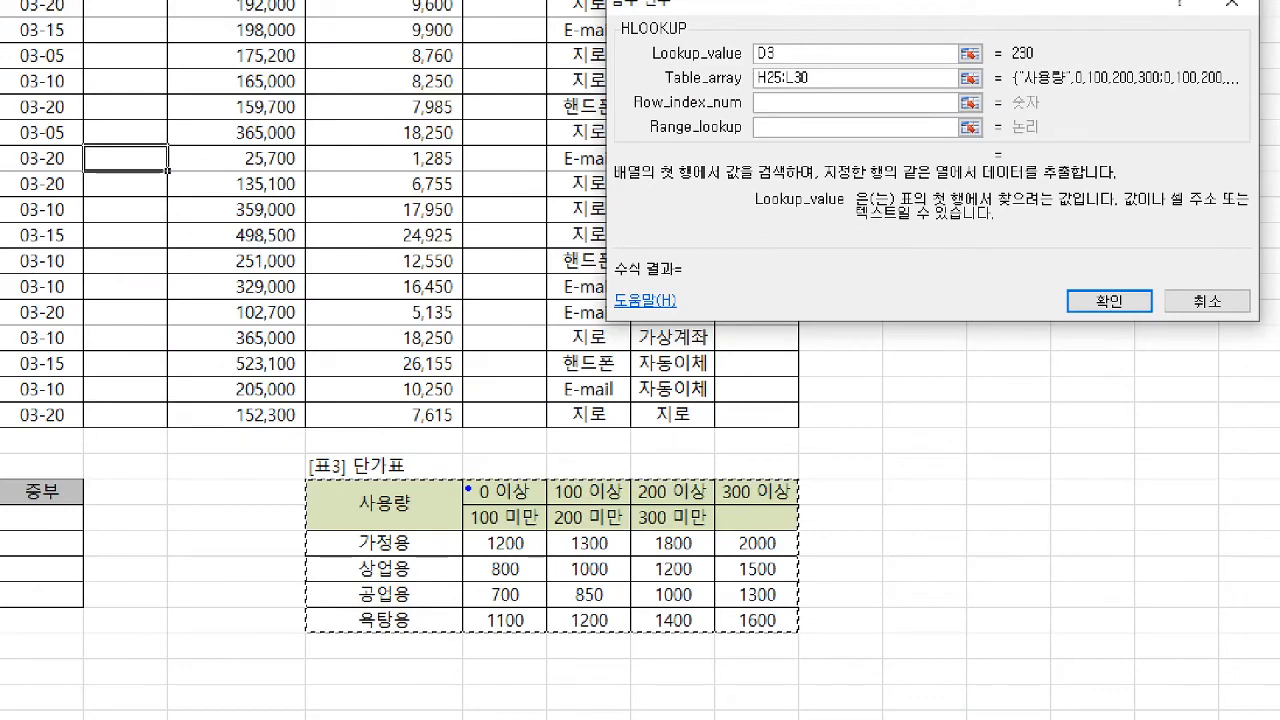
Make HLOOKUP's Table_array reference absolute as $H$25:$L$30.
mouse_move(459, 475)
left_mouse_down()
mouse_move(609, 620)
mouse_move(792, 639)
left_mouse_up()
left_click_drag(364, 504, 382, 526)
mouse_move(383, 505)
left_mouse_down()
mouse_move(361, 525)
mouse_move(385, 606)
left_mouse_up()
key("Escape")
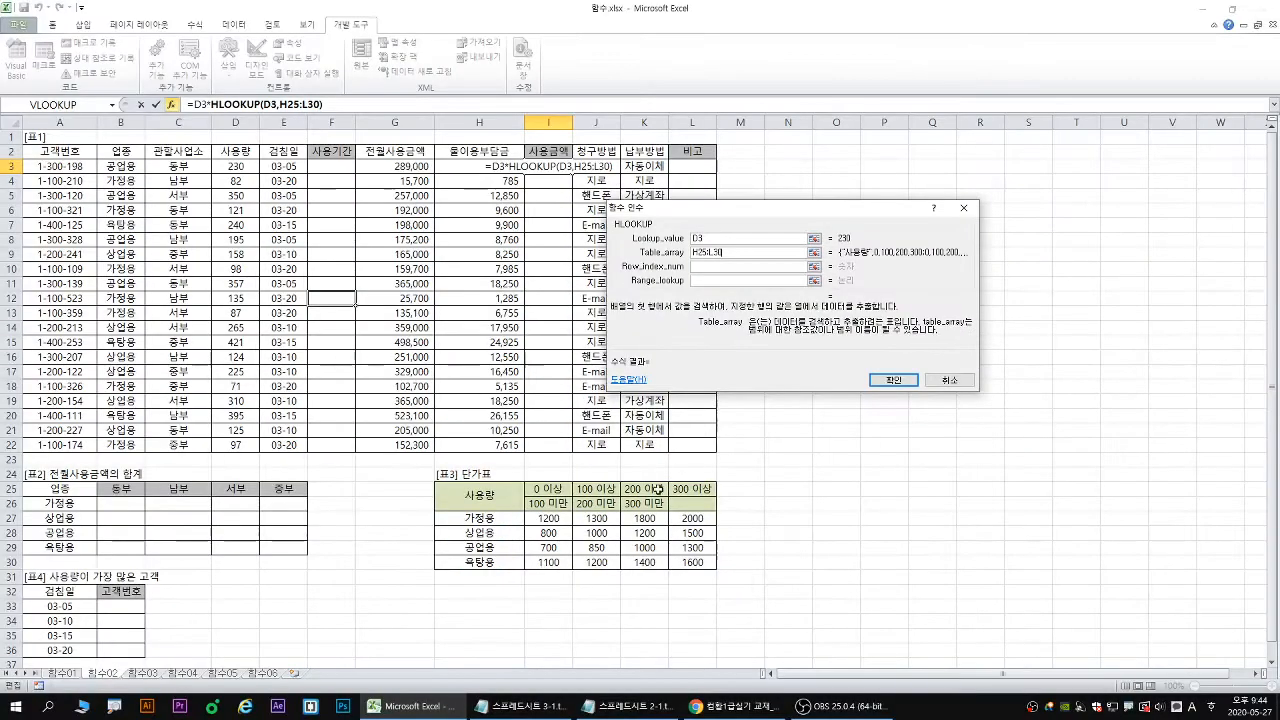
left_click_drag(814, 79, 721, 60)
key("F4")
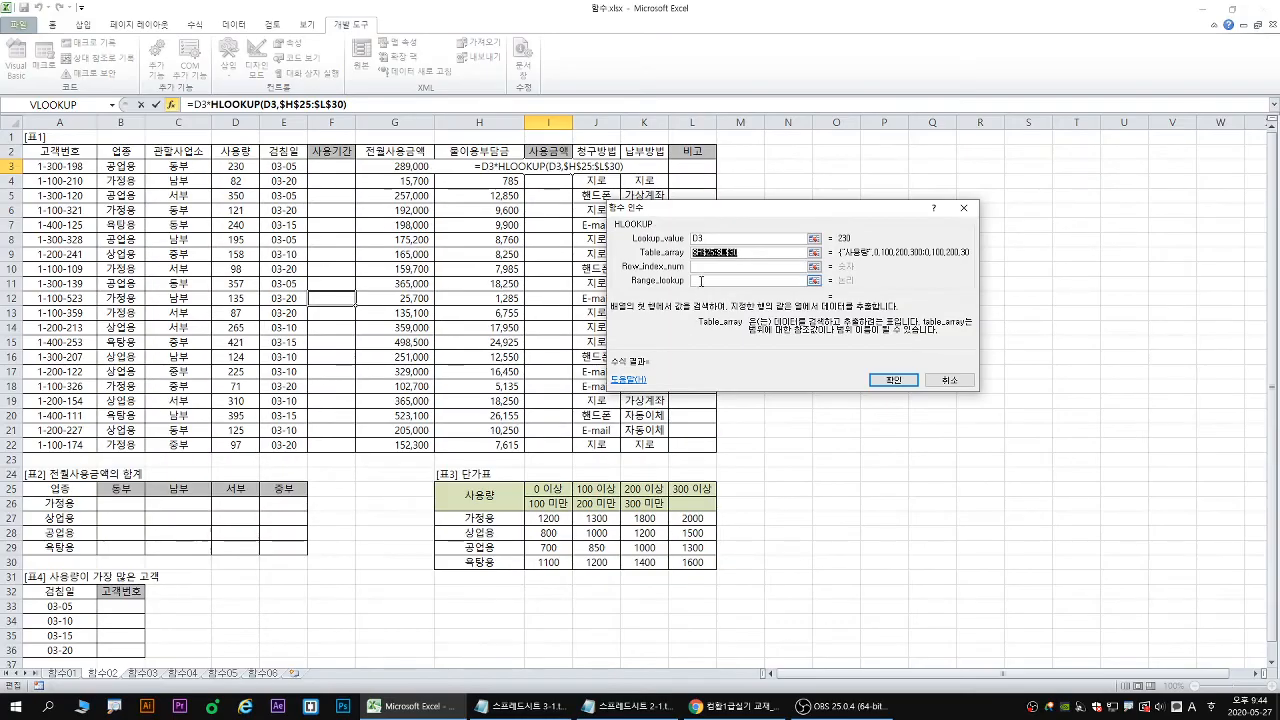
Move the arguments dialog clear of [표3] and examine which table row each 업종 occupies for HLOOKUP's Row_index_num argument.
left_click(705, 267)
left_click_drag(718, 210, 750, 292)
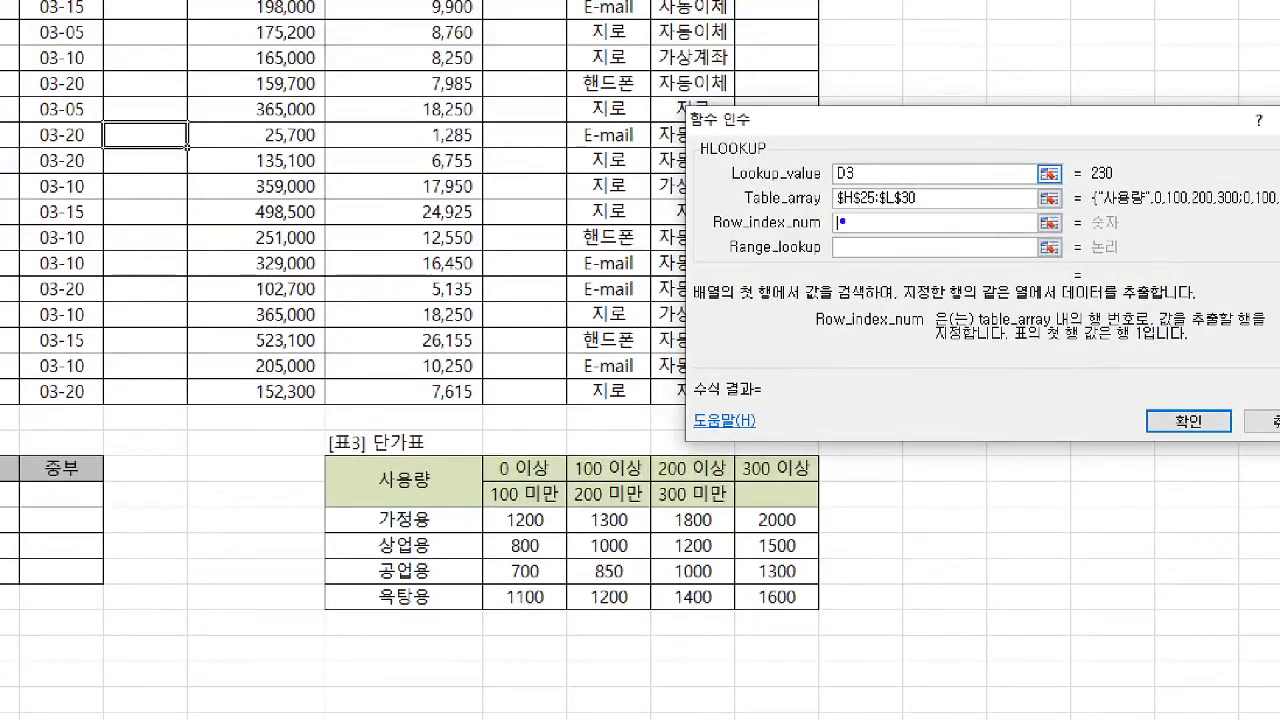
left_click_drag(843, 222, 838, 237)
left_click_drag(1092, 330, 1138, 333)
key("r")
mouse_move(302, 459)
left_mouse_down()
mouse_move(303, 501)
mouse_move(319, 501)
mouse_move(300, 552)
mouse_move(320, 550)
mouse_move(276, 581)
mouse_move(313, 566)
mouse_move(286, 608)
mouse_move(297, 611)
left_mouse_up()
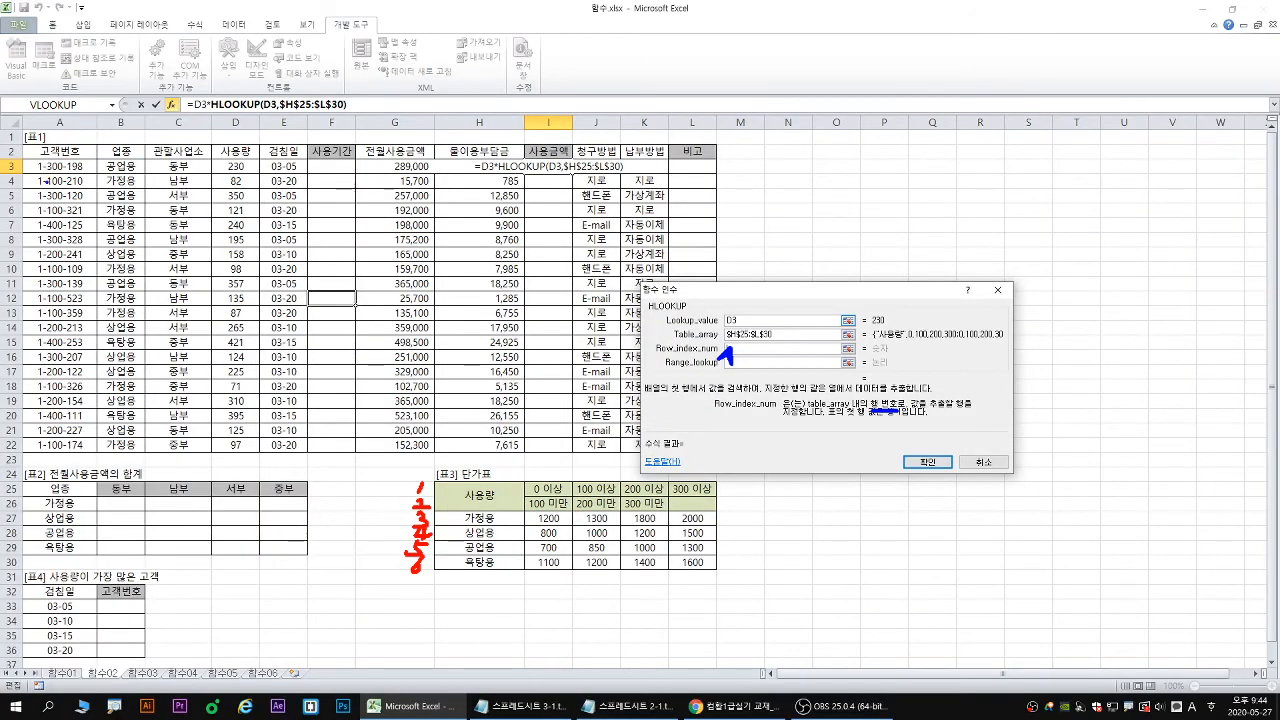
left_click_drag(22, 177, 696, 174)
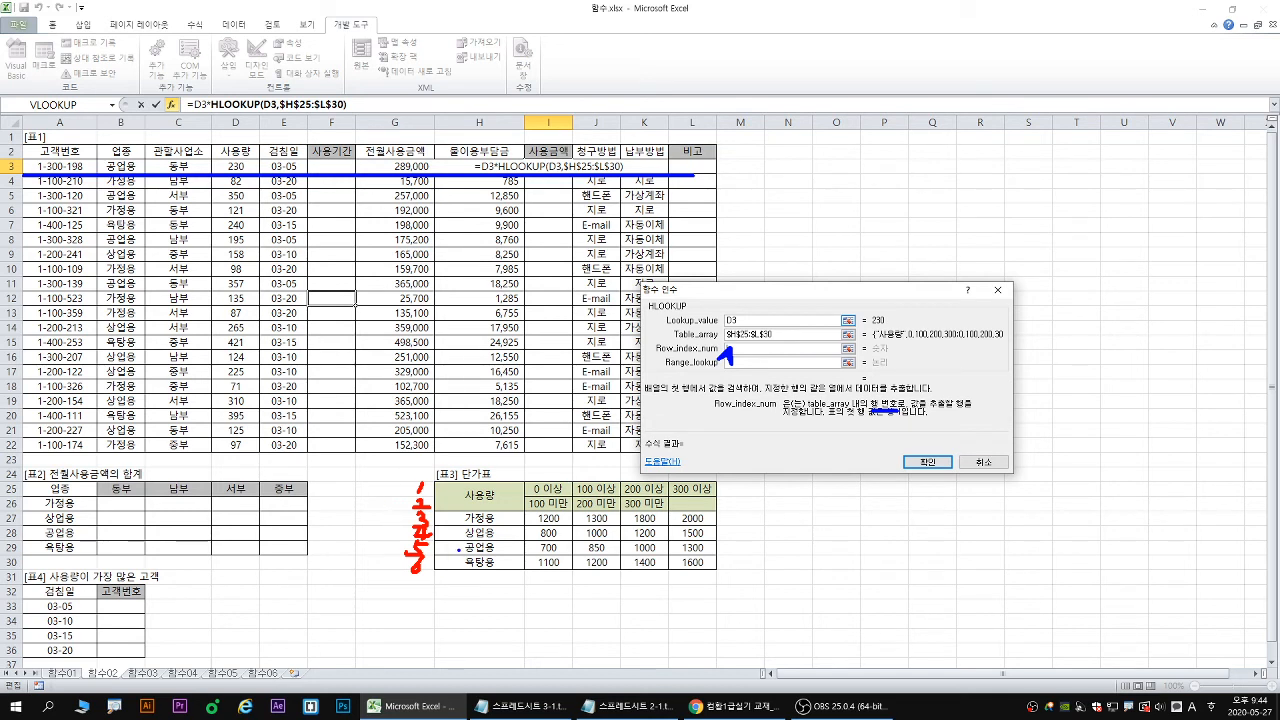
left_click_drag(464, 548, 445, 555)
left_click_drag(753, 345, 742, 355)
left_click_drag(112, 203, 128, 203)
left_click_drag(441, 518, 459, 518)
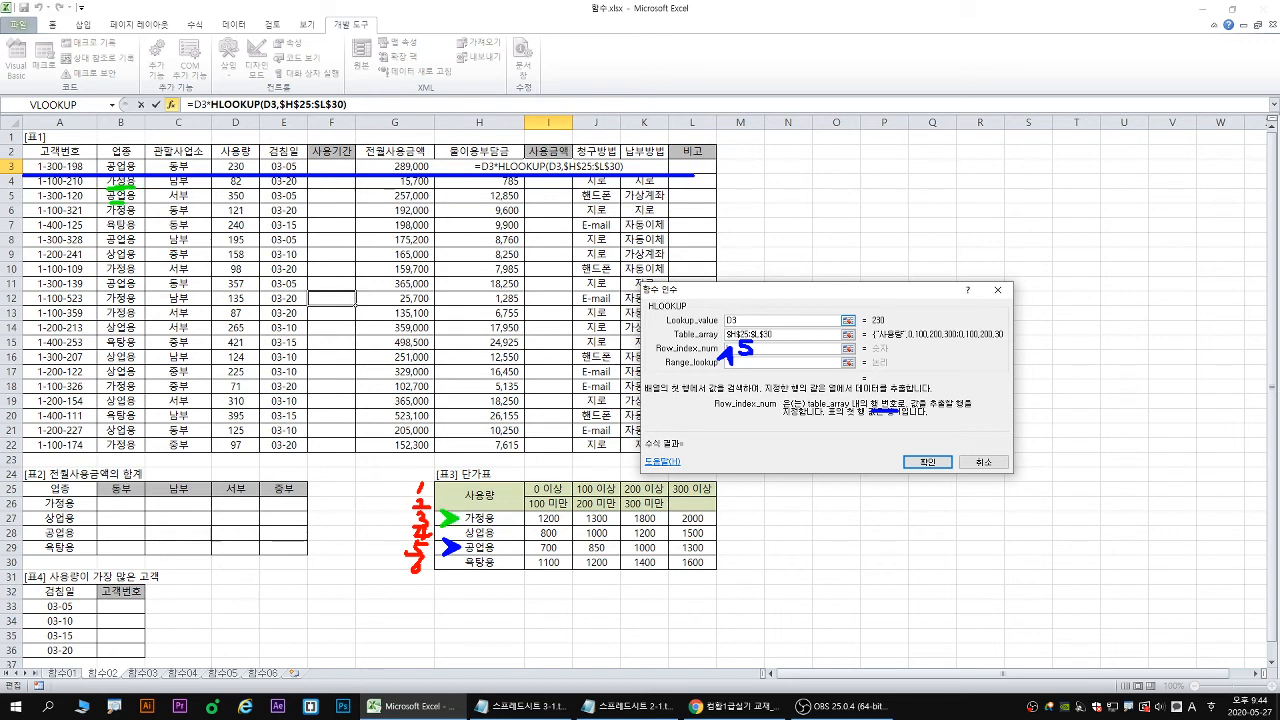
left_click_drag(108, 234, 132, 236)
left_click_drag(440, 563, 462, 565)
key("p")
mouse_move(753, 348)
left_mouse_down()
mouse_move(740, 352)
mouse_move(756, 347)
left_mouse_up()
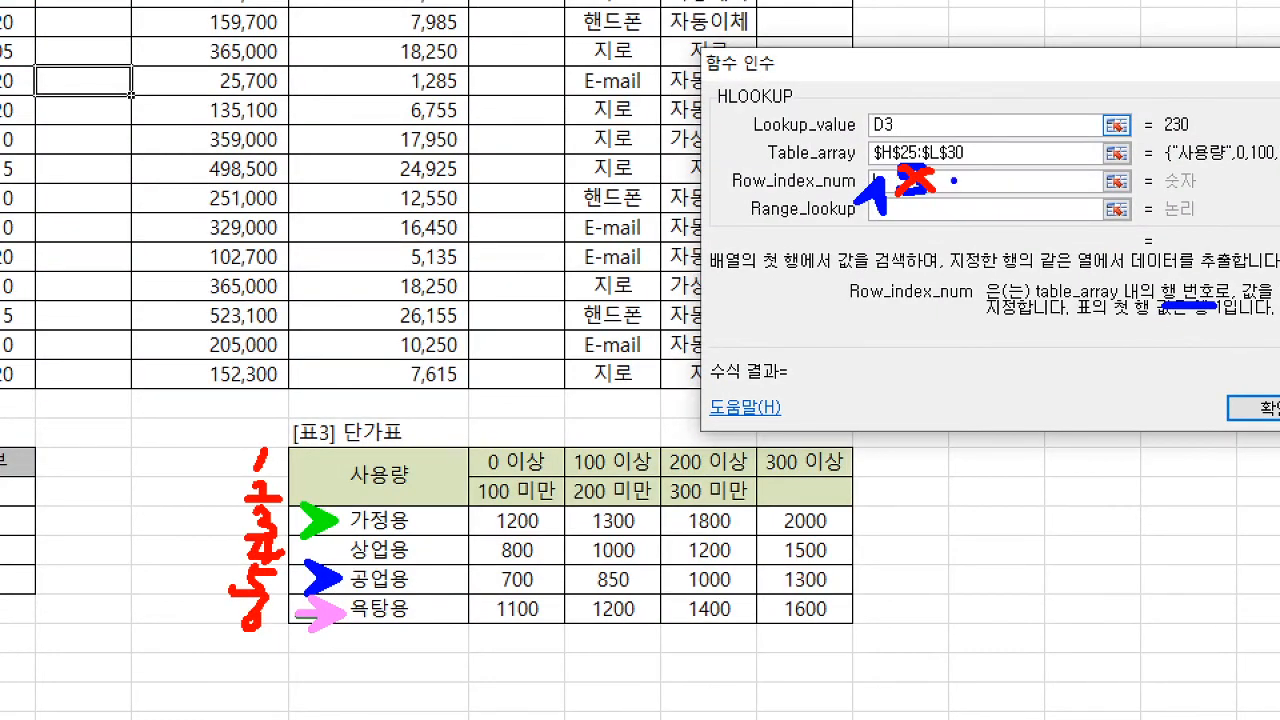
mouse_move(951, 185)
left_mouse_down()
mouse_move(966, 172)
mouse_move(1000, 186)
left_mouse_up()
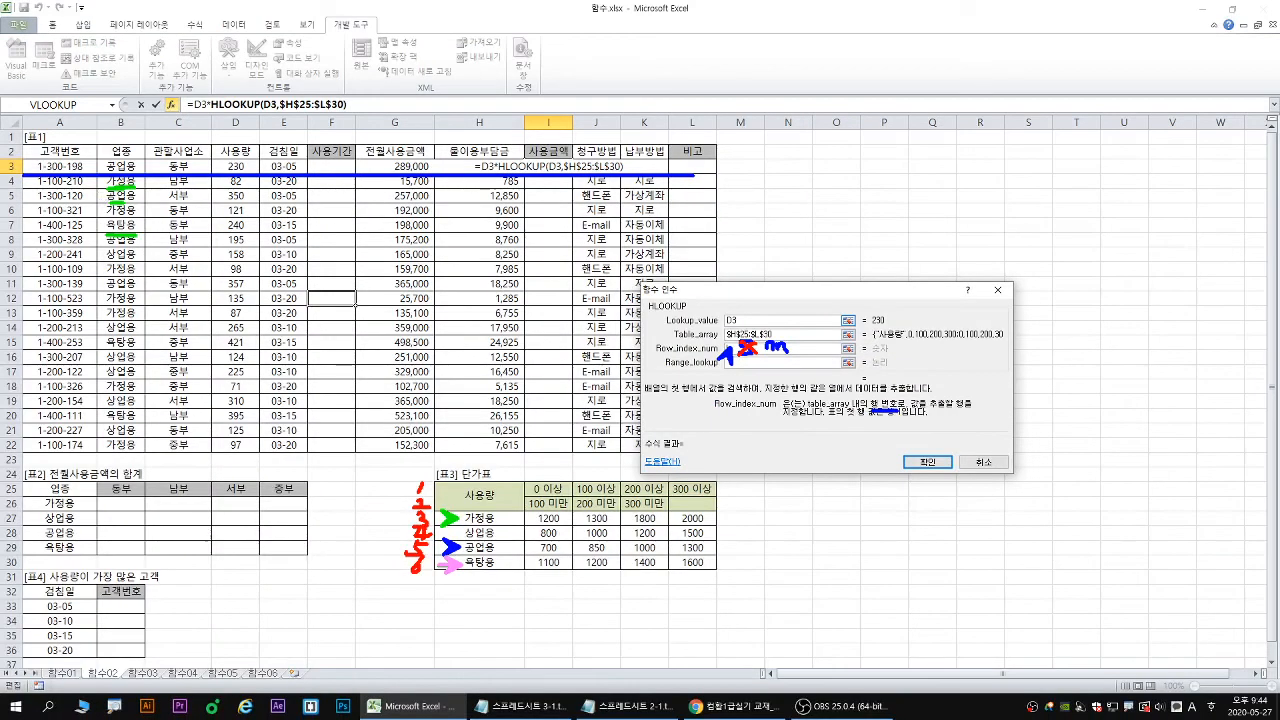
mouse_move(128, 179)
left_mouse_down()
mouse_move(106, 180)
mouse_move(118, 157)
mouse_move(138, 174)
left_mouse_up()
left_click_drag(436, 481, 526, 573)
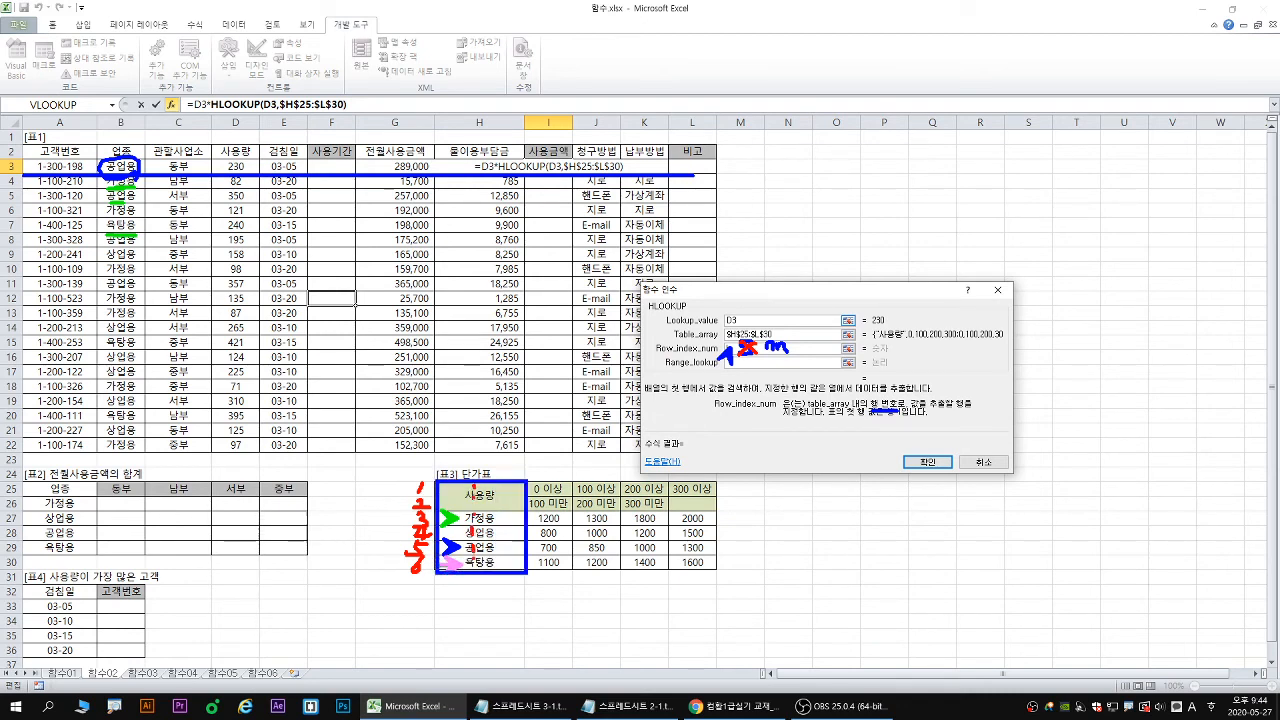
key("Escape")
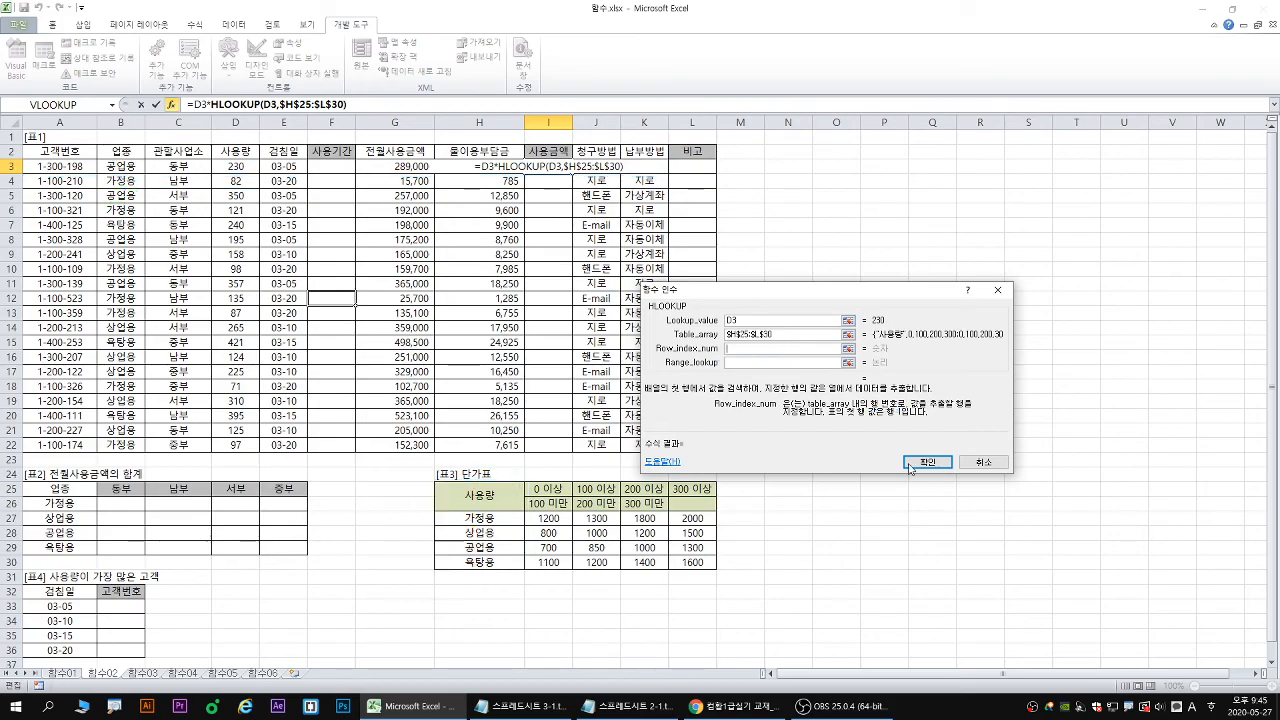
Start a nested match( function in HLOOKUP's Row_index_num argument.
key("ctrl+1")
left_click_drag(733, 347, 683, 396)
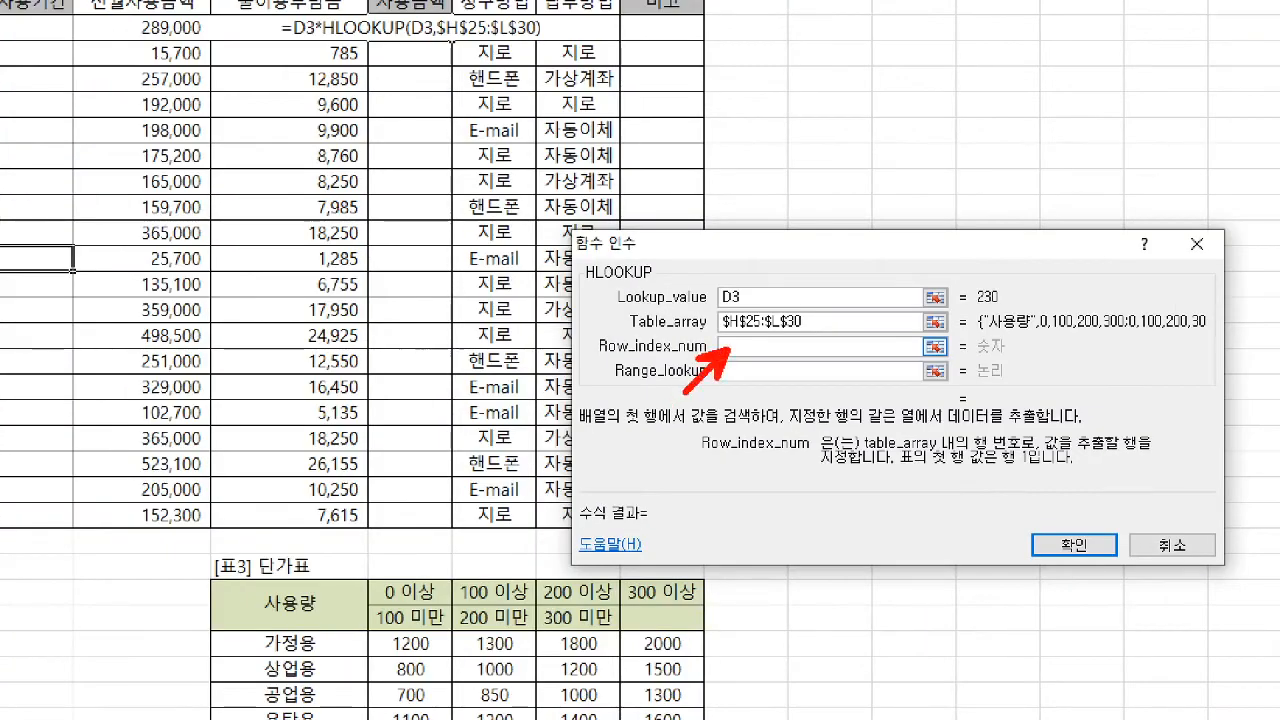
scroll(777, 371, "up", 7)
scroll(748, 353, "up", 1)
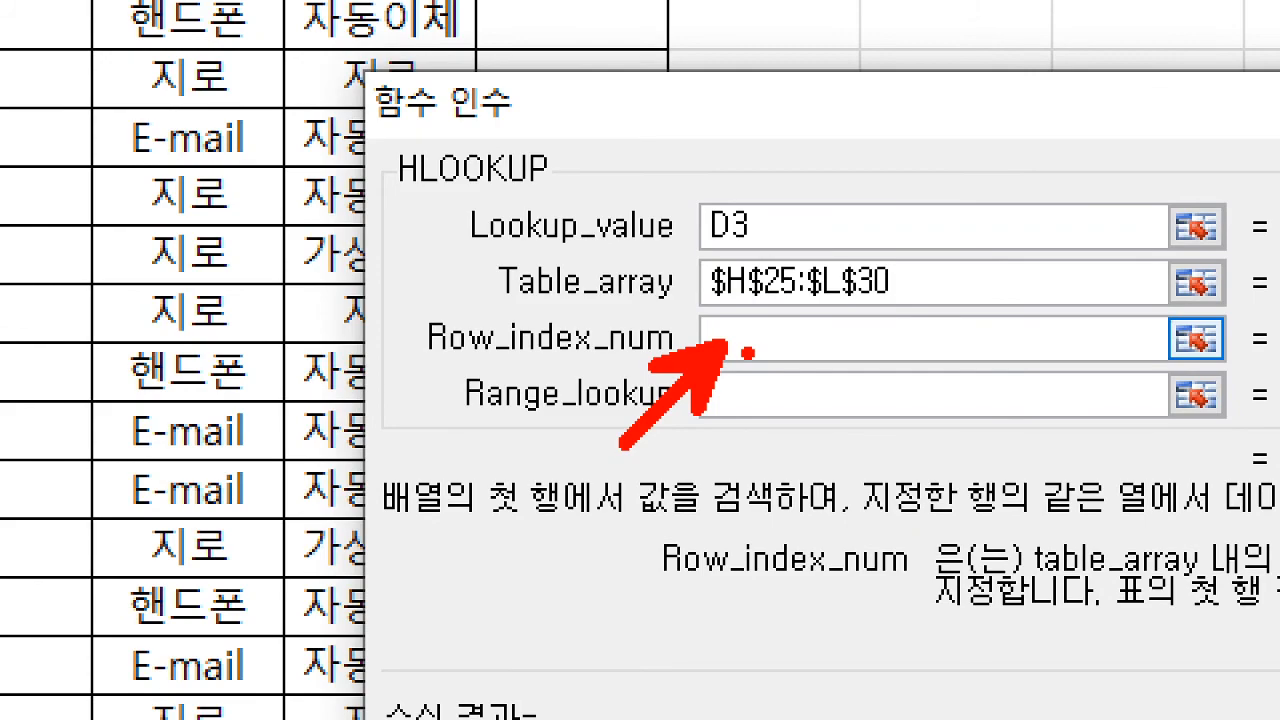
key("Escape")
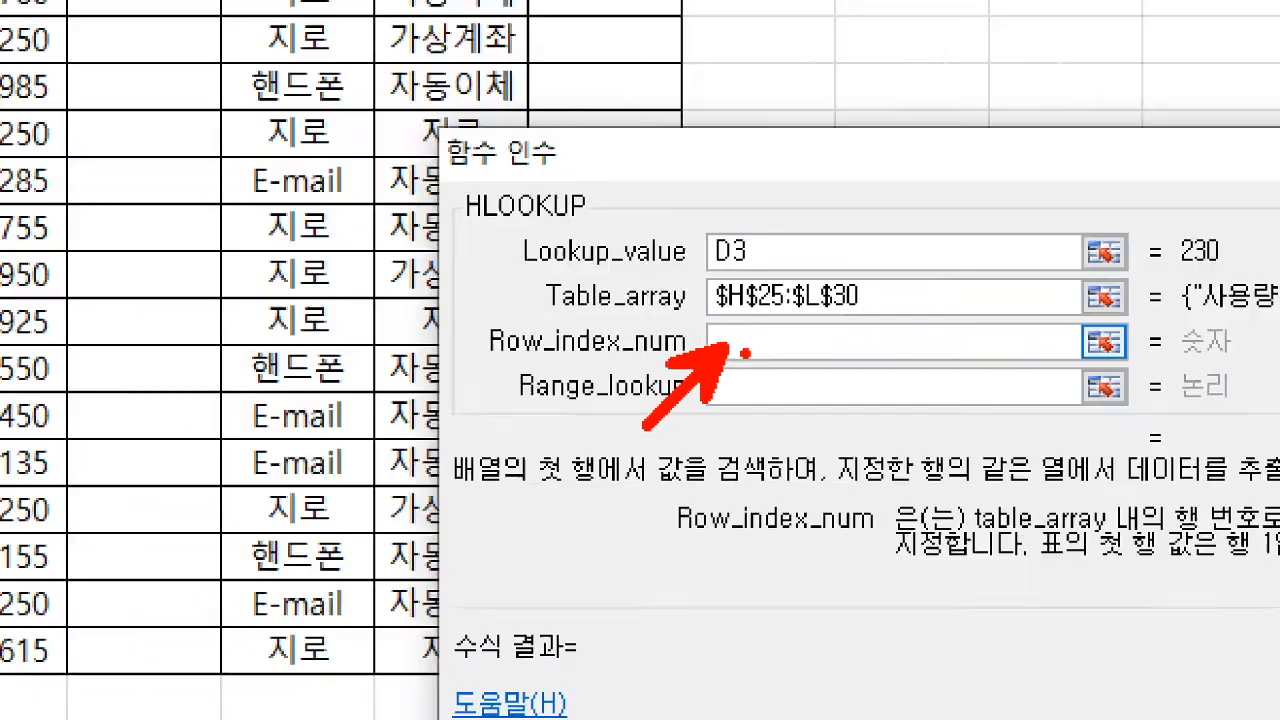
type("match()")
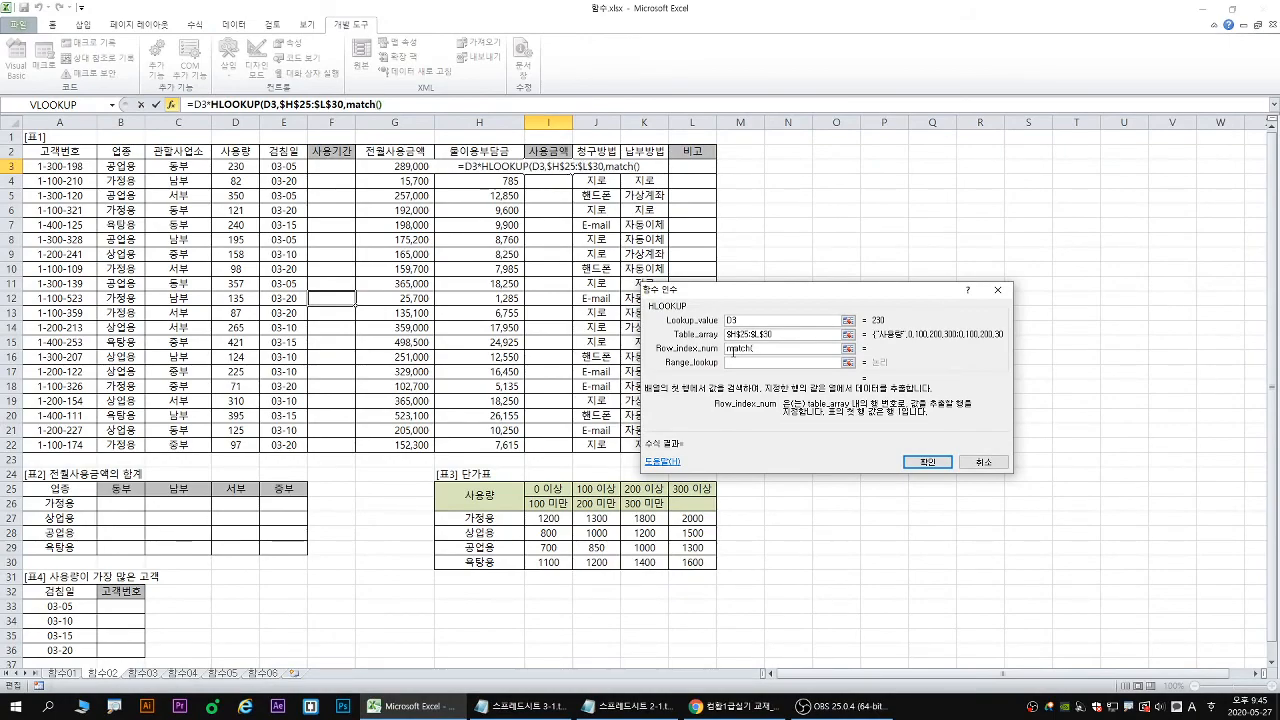
key("ctrl+1")
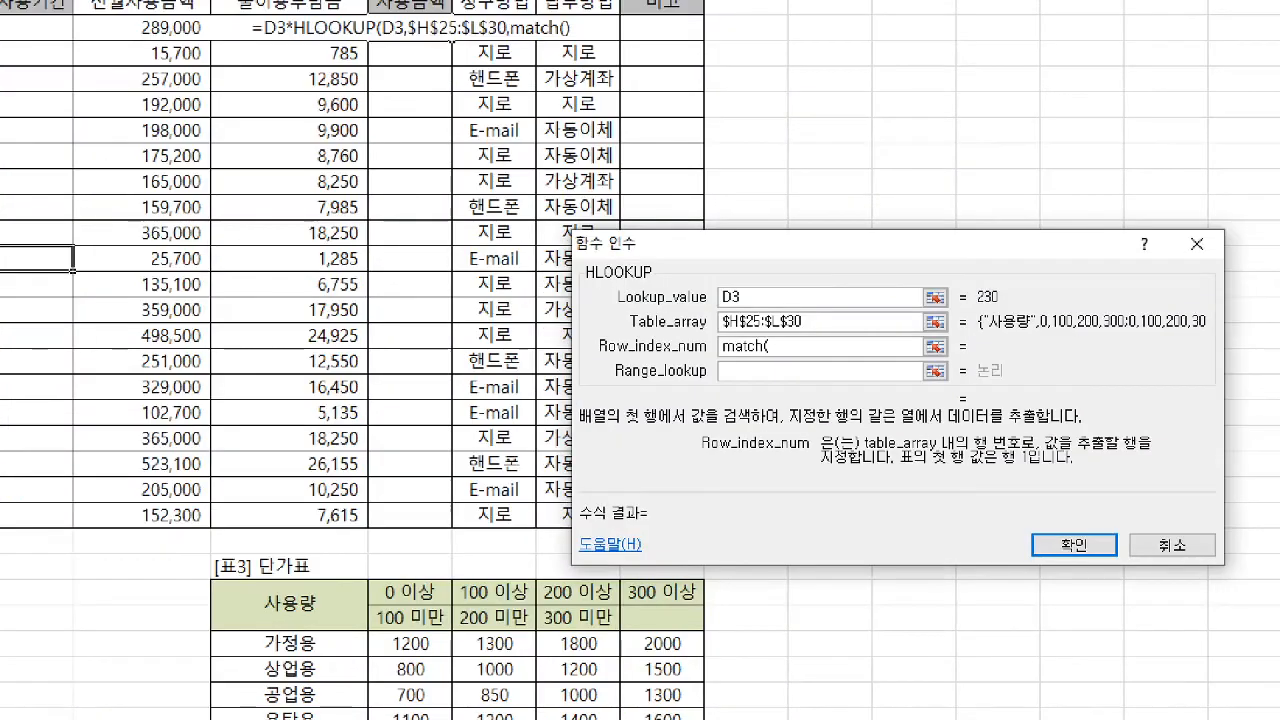
left_click(735, 361)
key("g")
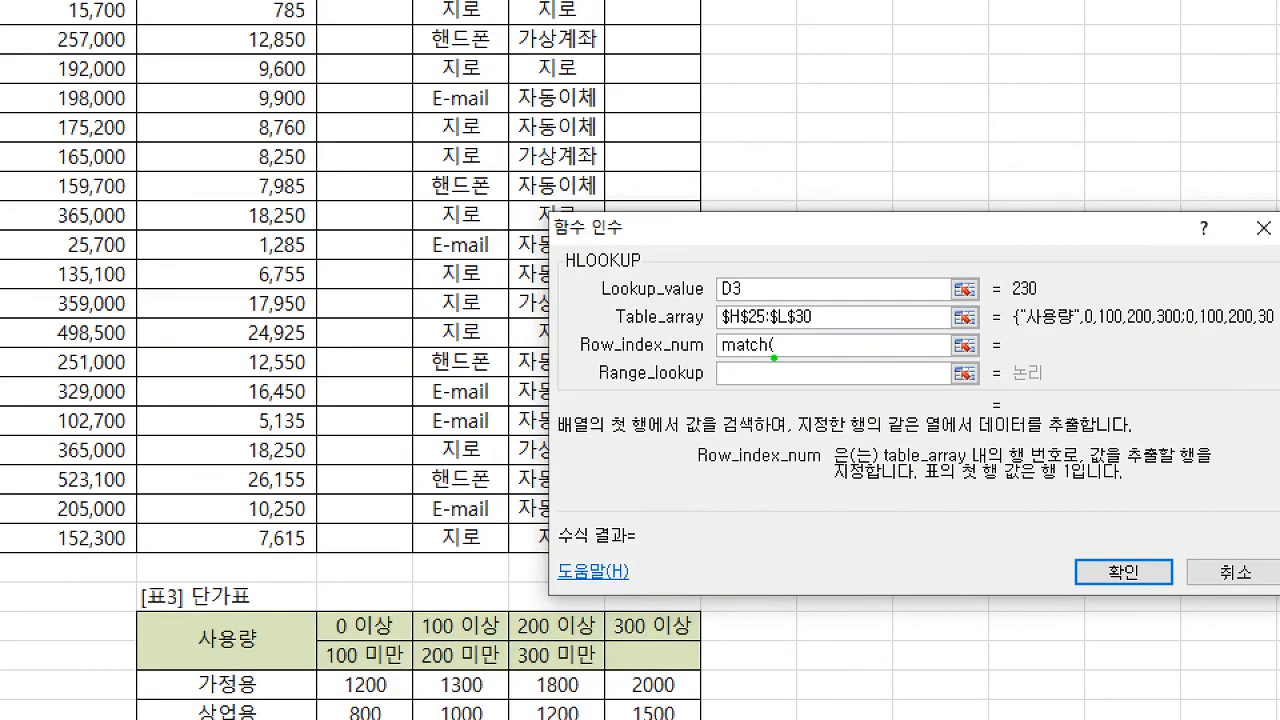
left_click_drag(774, 358, 785, 376)
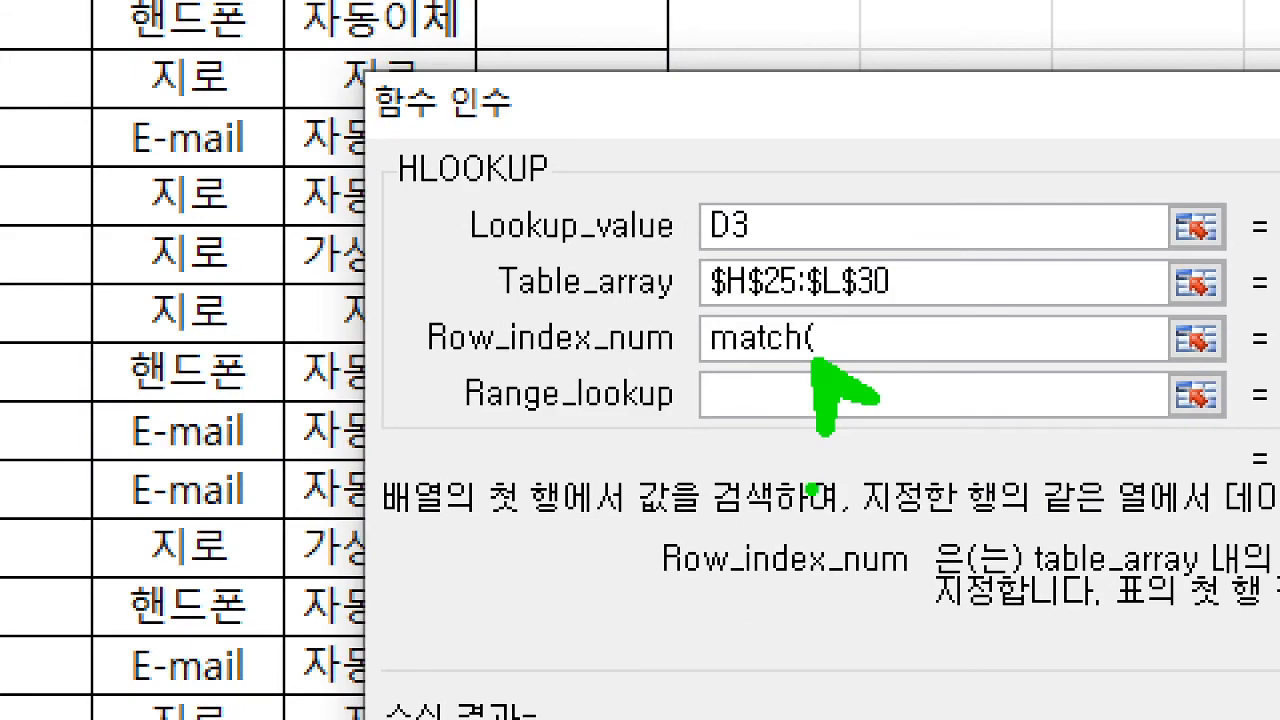
key("Escape")
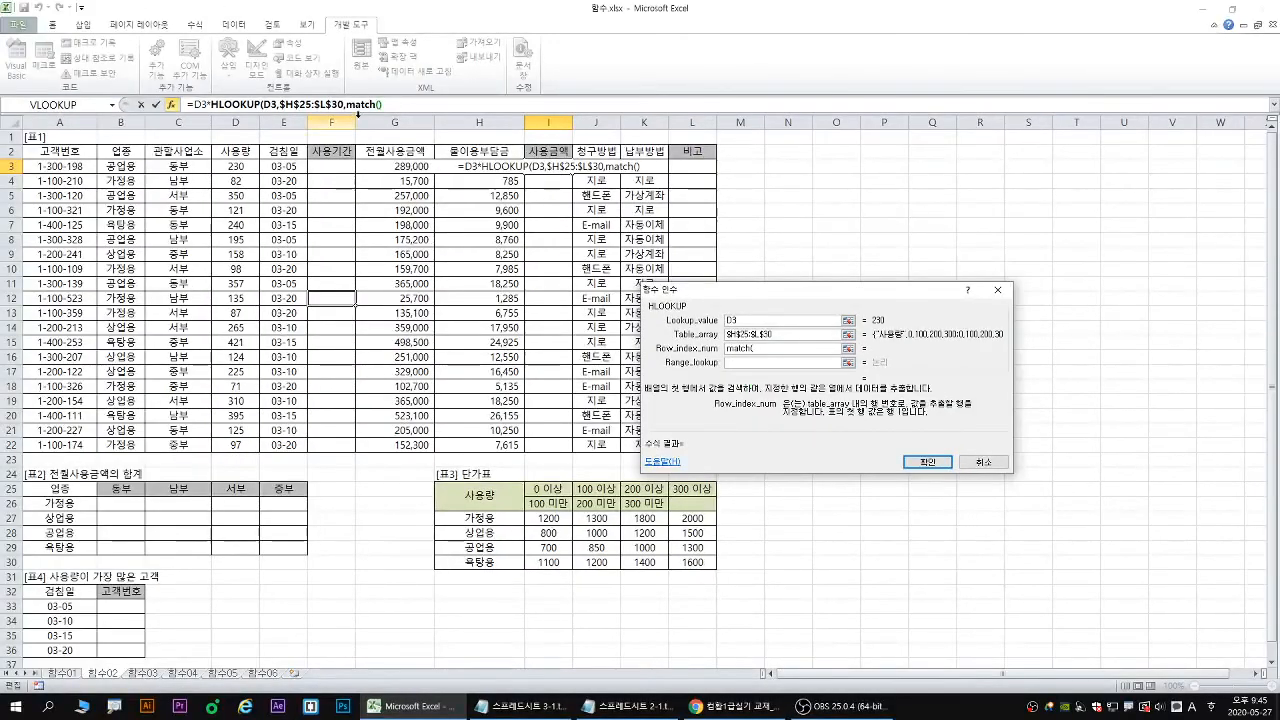
Switch the function arguments from HLOOKUP to the nested MATCH in the I3 formula.
left_click(381, 104)
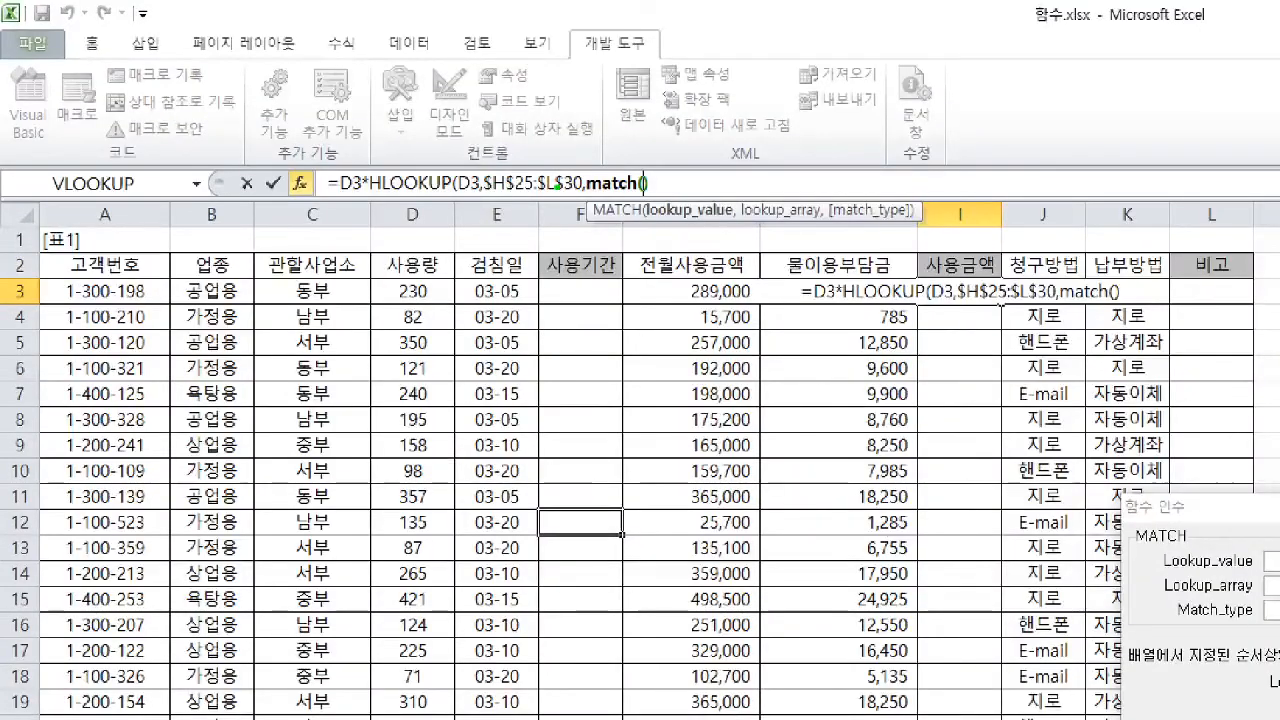
left_click_drag(645, 192, 668, 270)
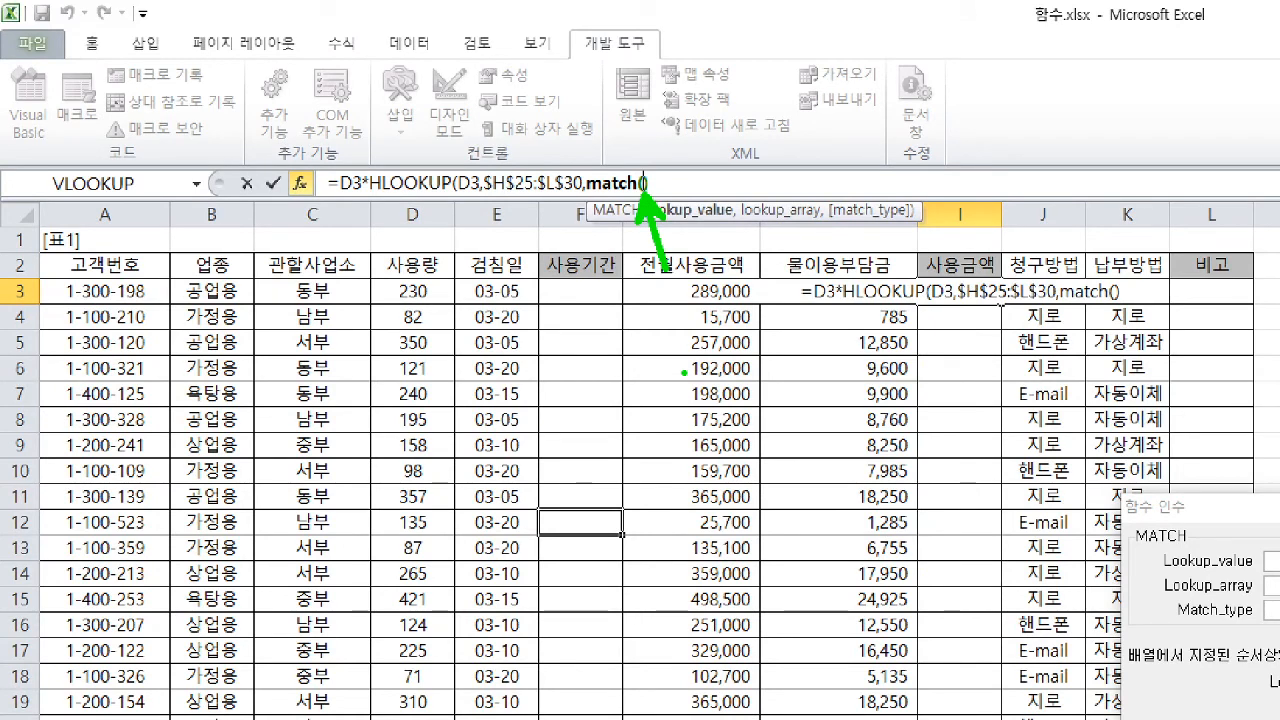
left_click_drag(1134, 554, 1188, 550)
key("b")
left_click_drag(399, 193, 414, 219)
key("Escape")
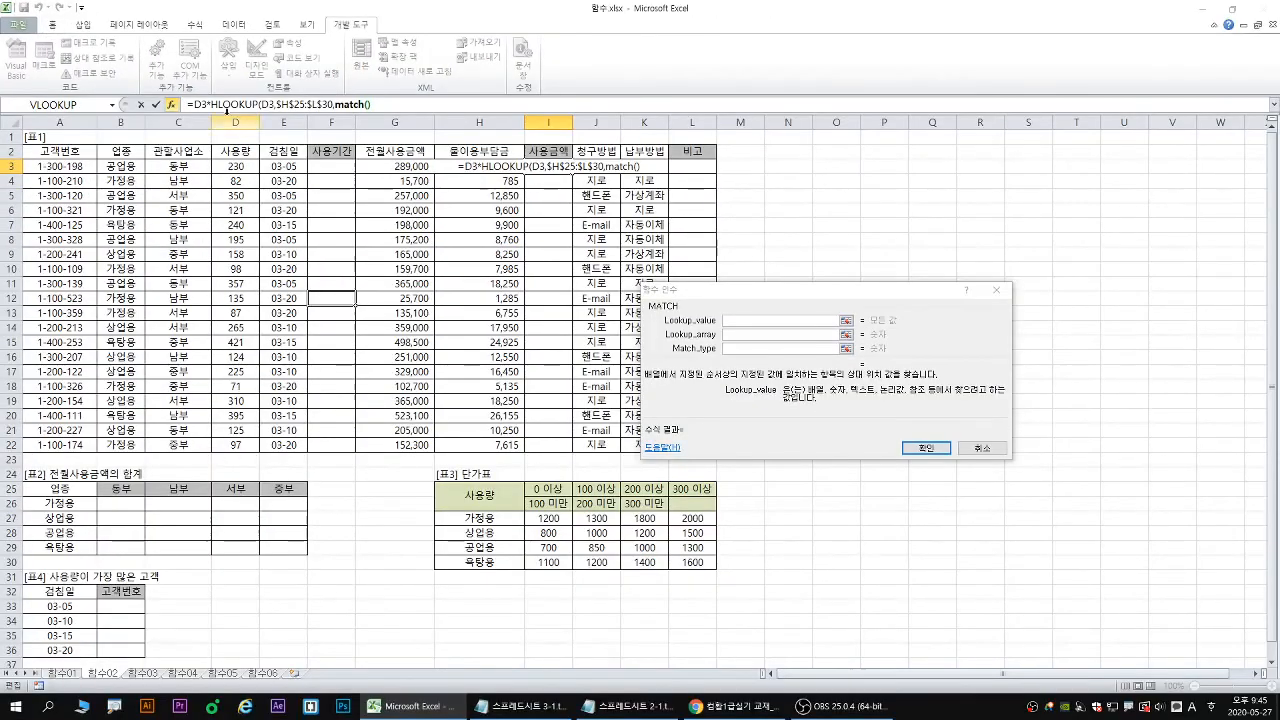
Go back to the outer HLOOKUP's arguments, then return to those of the nested MATCH.
left_click(230, 104)
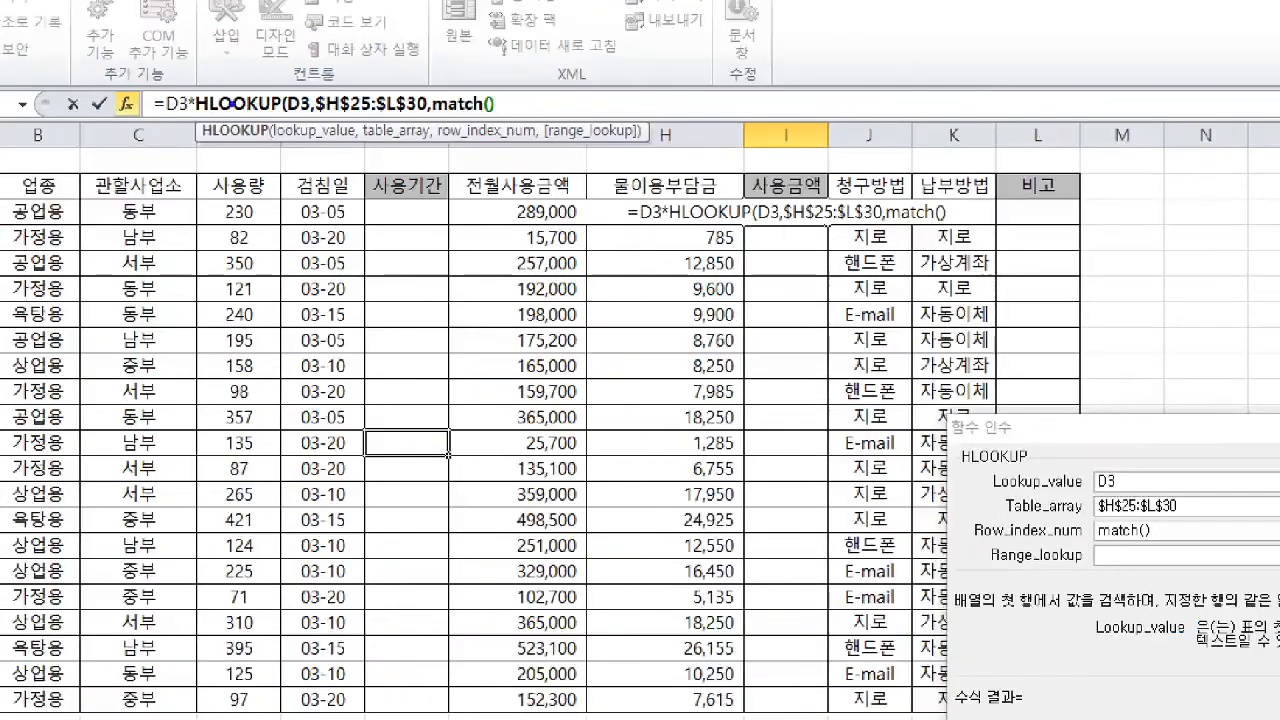
left_click_drag(229, 101, 229, 131)
left_click_drag(786, 385, 832, 389)
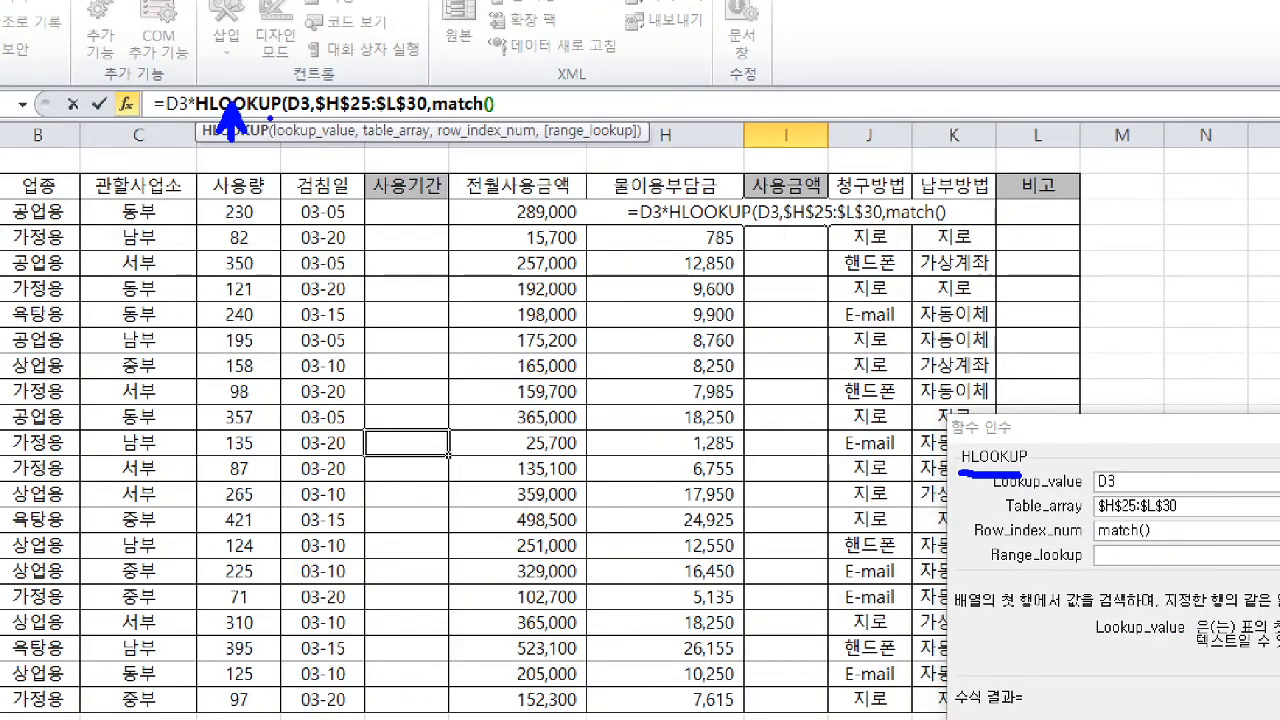
left_click_drag(234, 87, 233, 106)
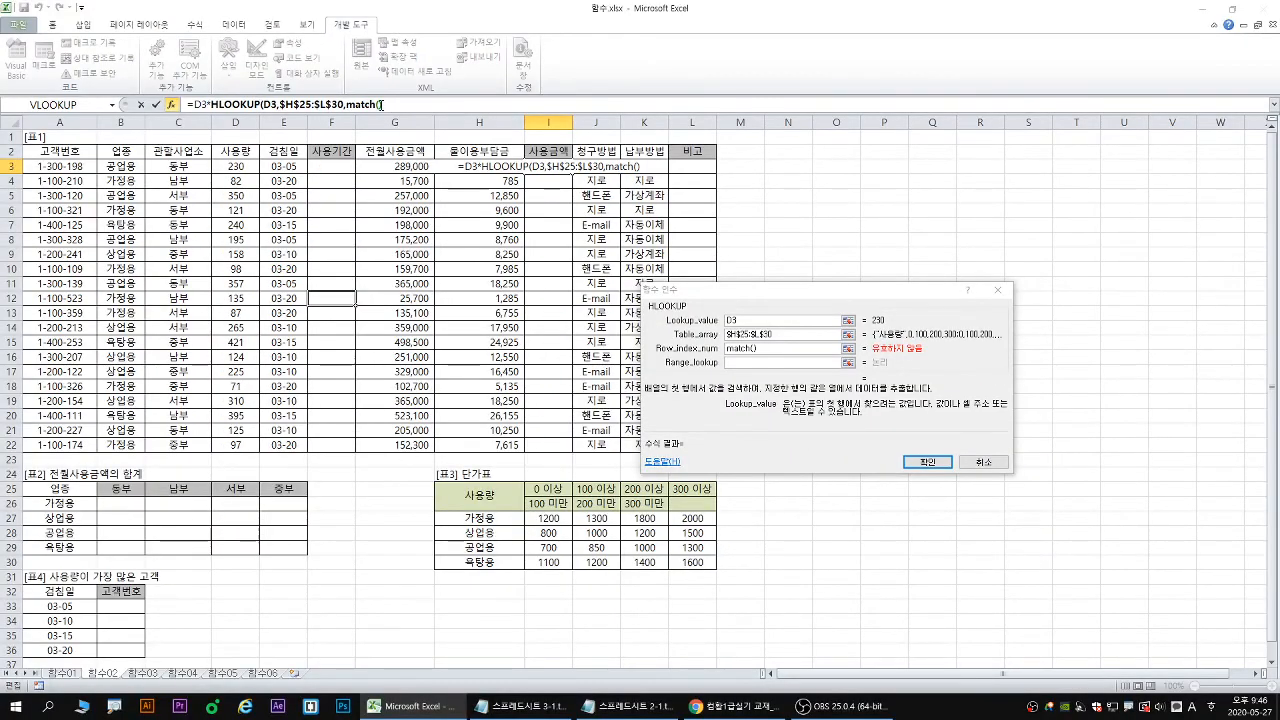
left_click(381, 104)
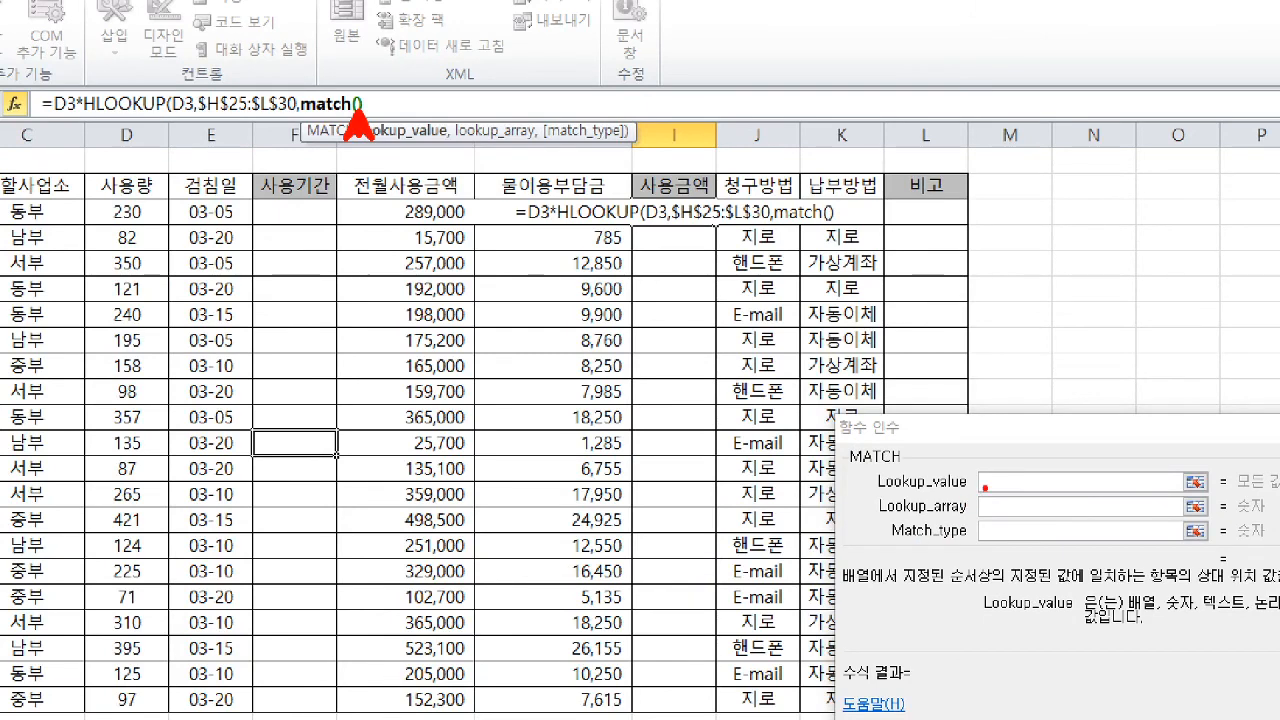
left_click_drag(968, 452, 996, 447)
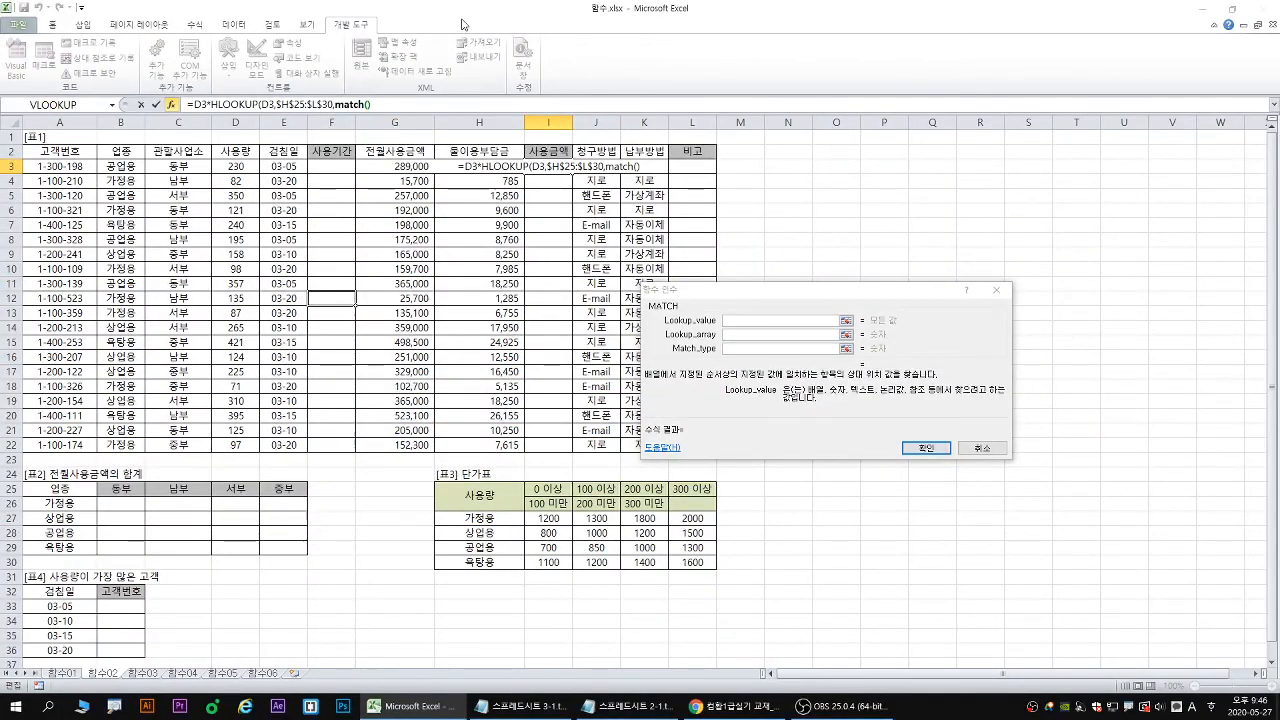
Set MATCH's Lookup_value argument to B3, the 업종 of the first record.
left_click(108, 168)
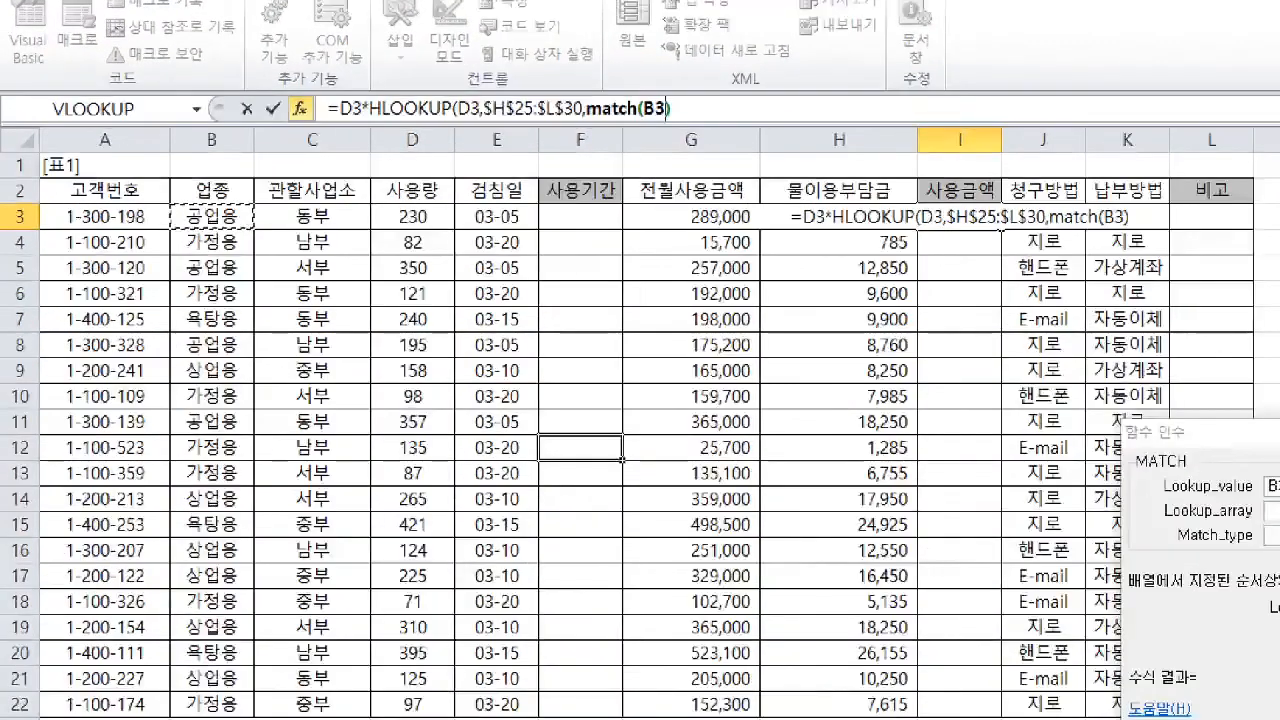
left_click(200, 212)
mouse_move(194, 188)
left_mouse_down()
mouse_move(218, 188)
mouse_move(208, 225)
mouse_move(218, 214)
left_mouse_up()
left_click_drag(655, 120, 658, 147)
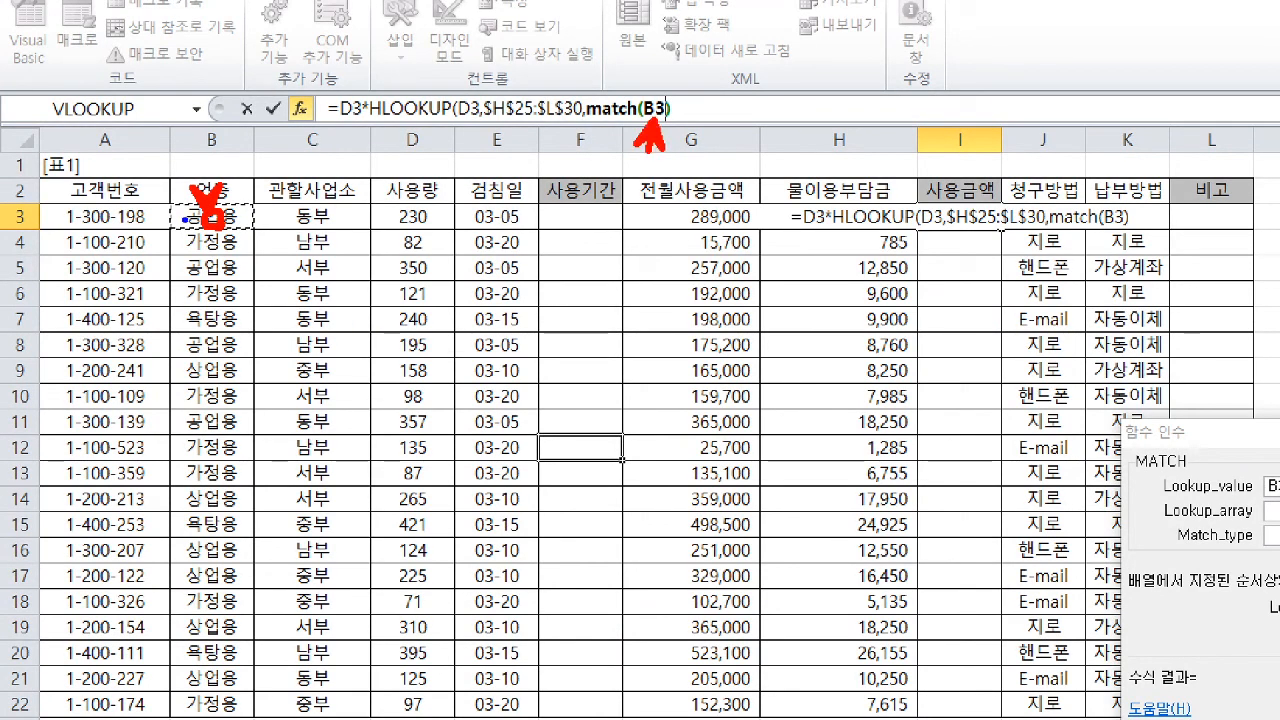
left_click_drag(185, 229, 237, 230)
key("Escape")
left_click(746, 336)
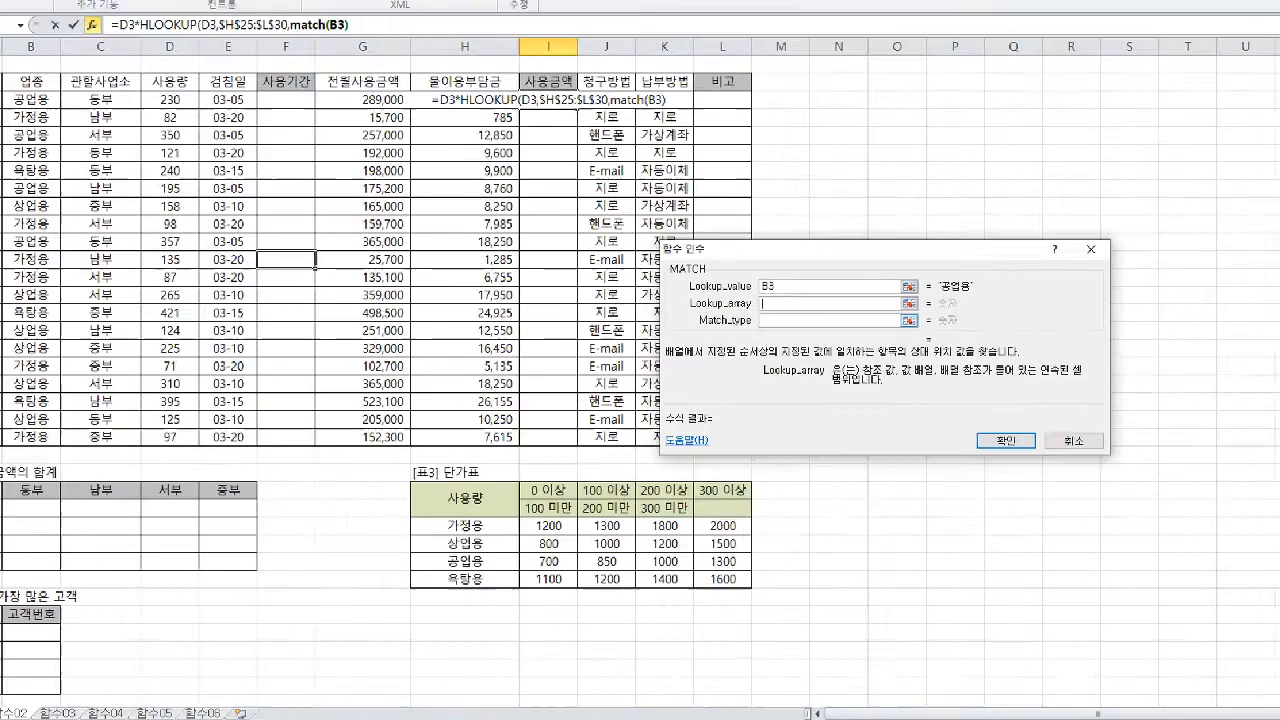
left_click_drag(875, 209, 848, 237)
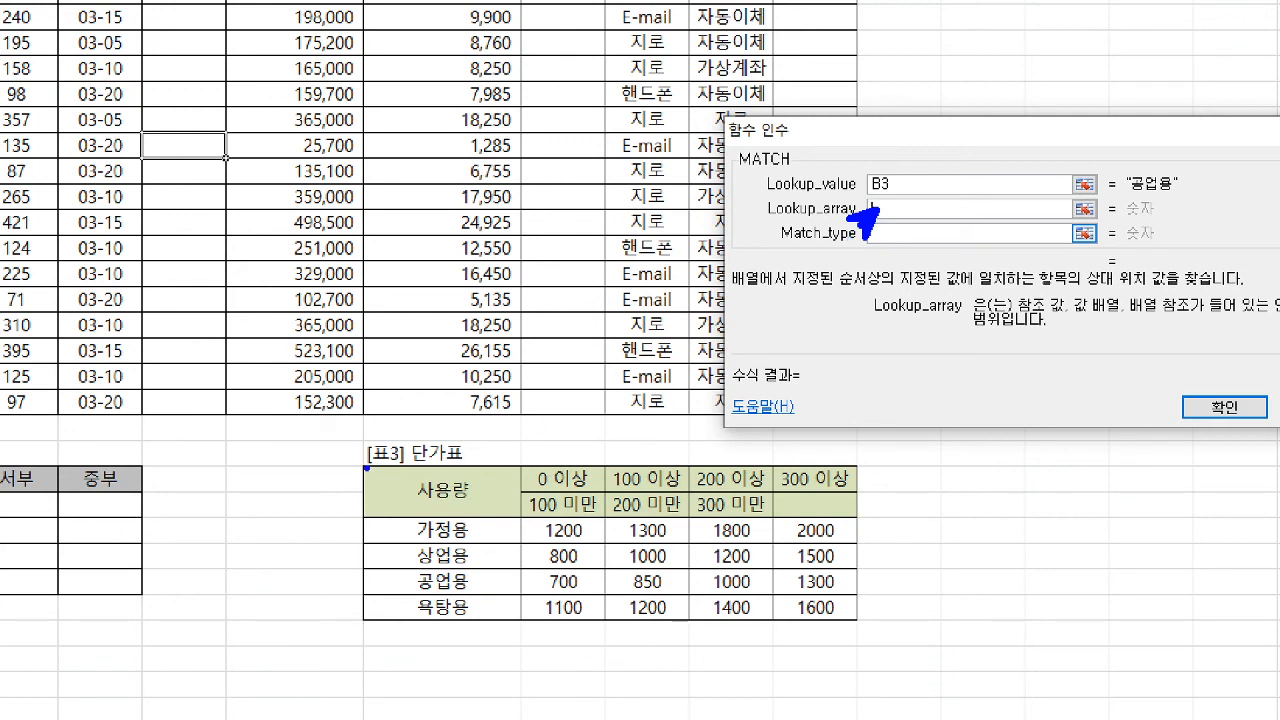
mouse_move(366, 467)
left_mouse_down()
mouse_move(595, 577)
mouse_move(842, 616)
left_mouse_up()
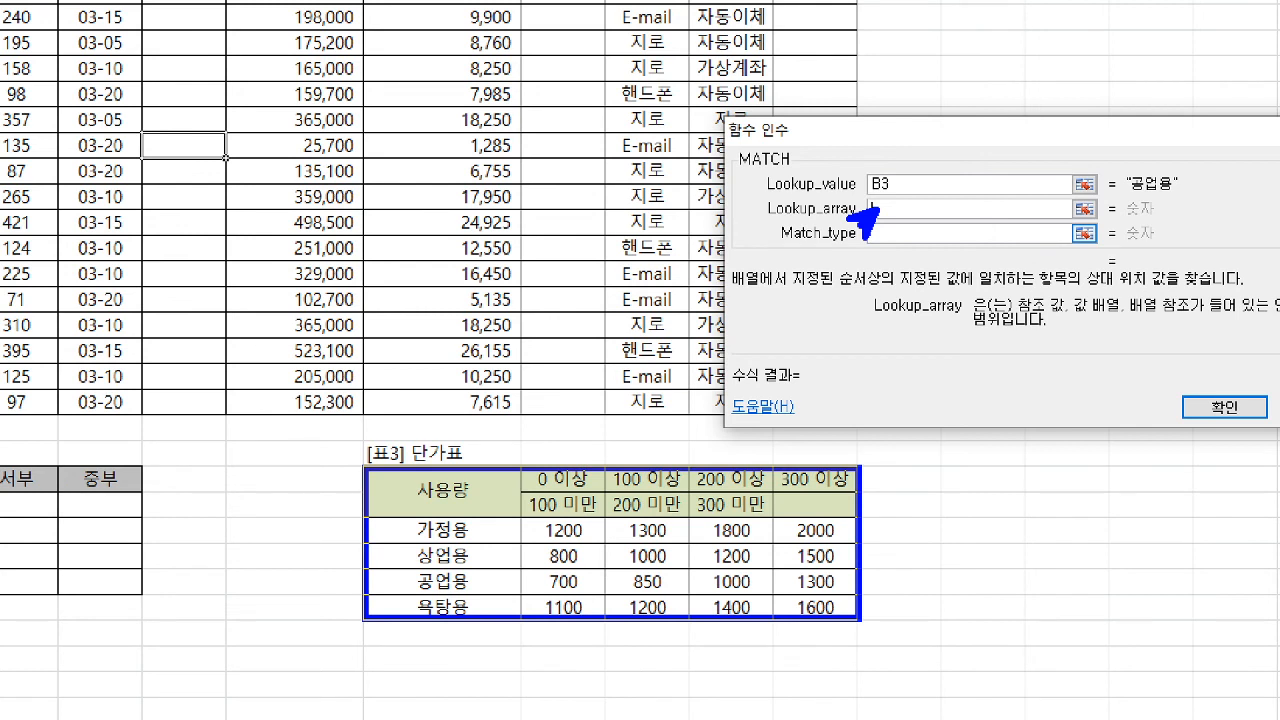
key("g")
mouse_move(496, 458)
left_mouse_down()
mouse_move(608, 447)
mouse_move(604, 466)
left_mouse_up()
left_click_drag(336, 484, 340, 550)
mouse_move(326, 532)
left_mouse_down()
mouse_move(341, 553)
mouse_move(356, 526)
left_mouse_up()
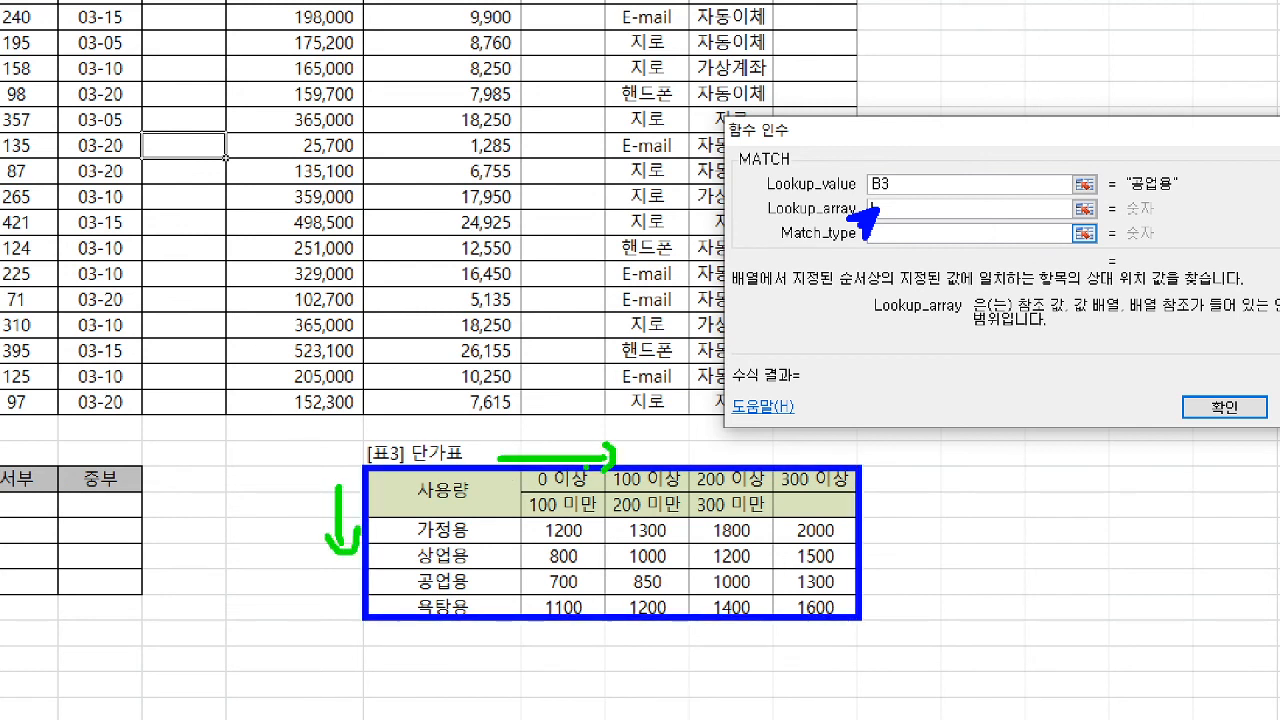
key("e")
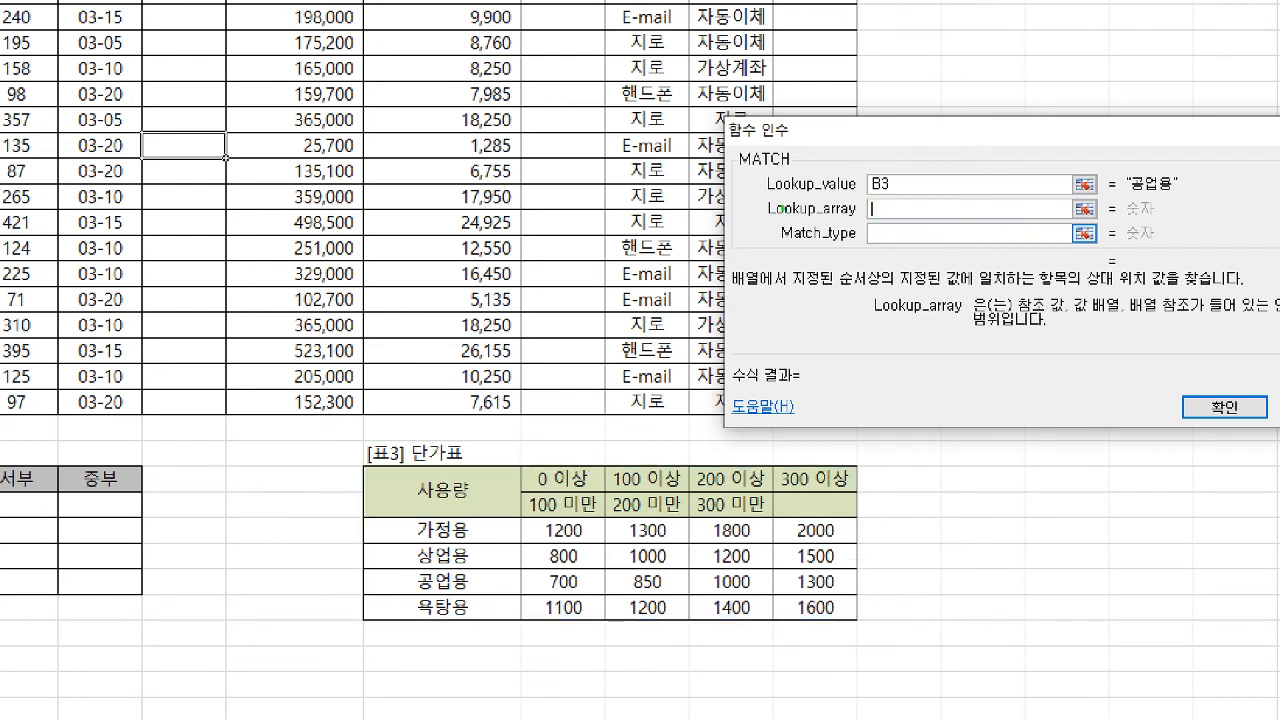
left_click_drag(756, 222, 988, 222)
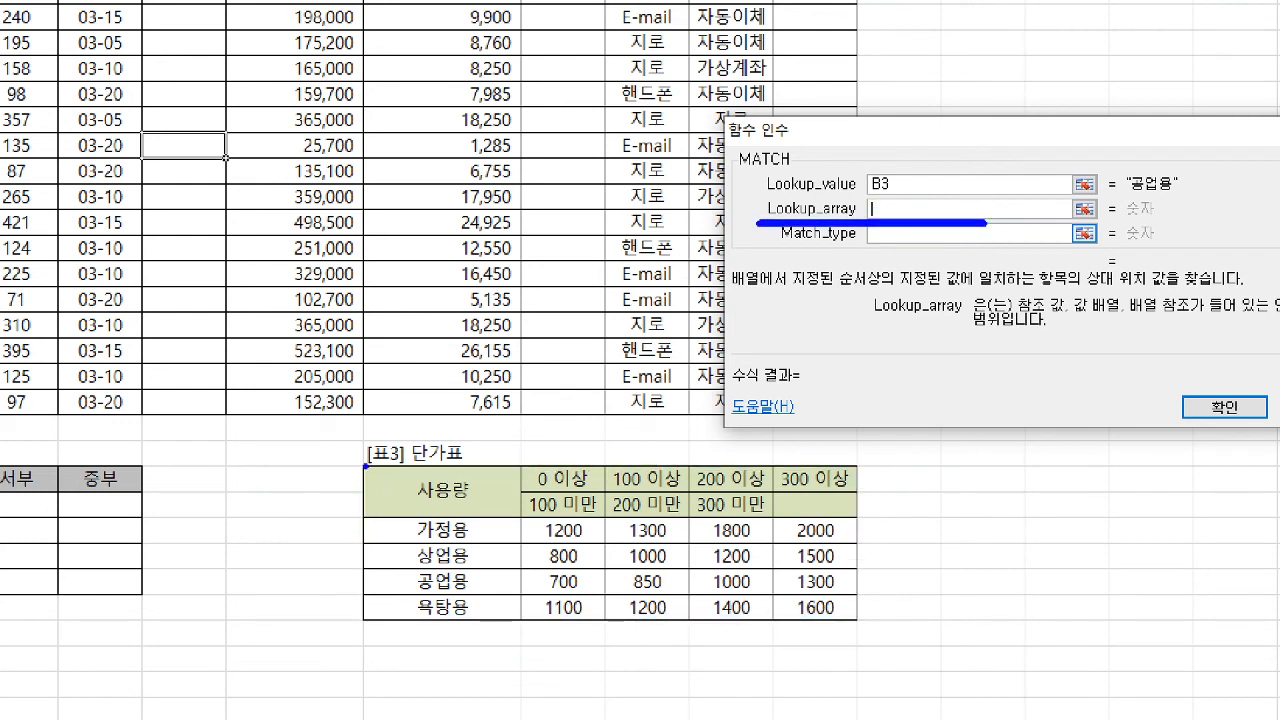
mouse_move(366, 466)
left_mouse_down()
mouse_move(524, 630)
mouse_move(580, 590)
mouse_move(877, 488)
mouse_move(528, 502)
mouse_move(523, 627)
left_mouse_up()
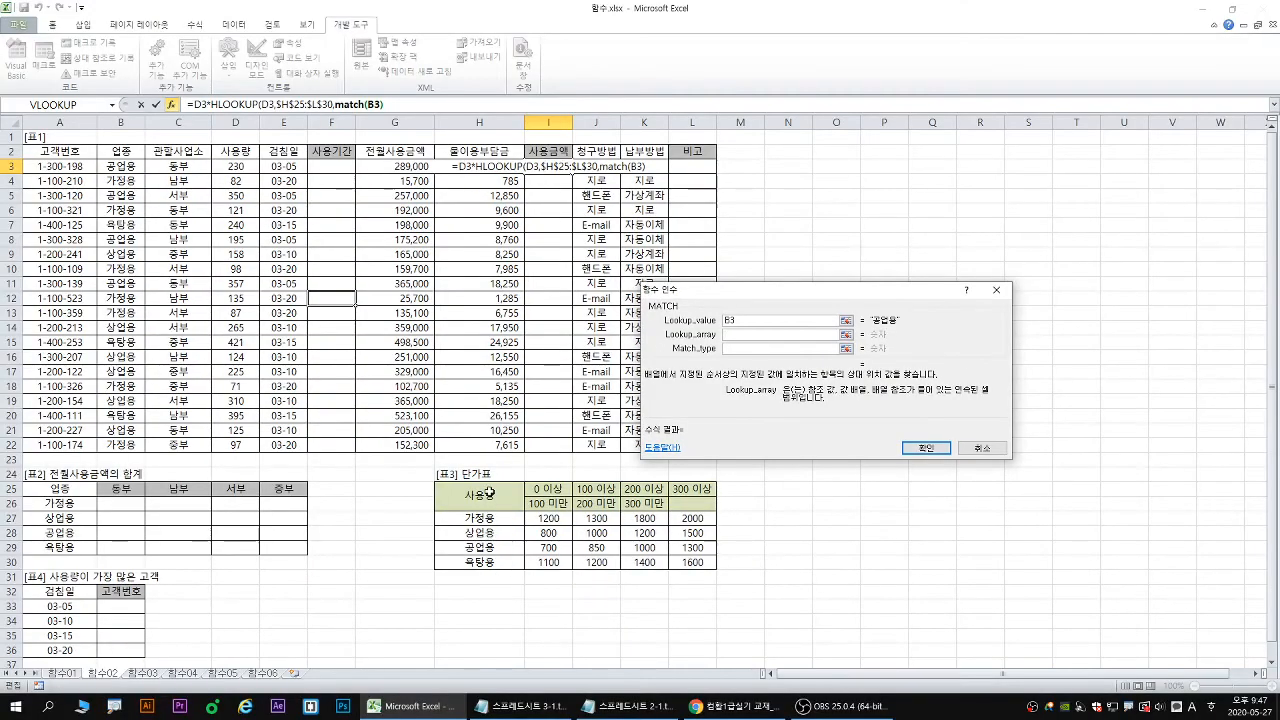
Set MATCH's Lookup_array argument to the first column of [표3] as the absolute range $H$25:$H$30.
left_click_drag(461, 485, 461, 606)
left_click_drag(490, 562, 490, 562)
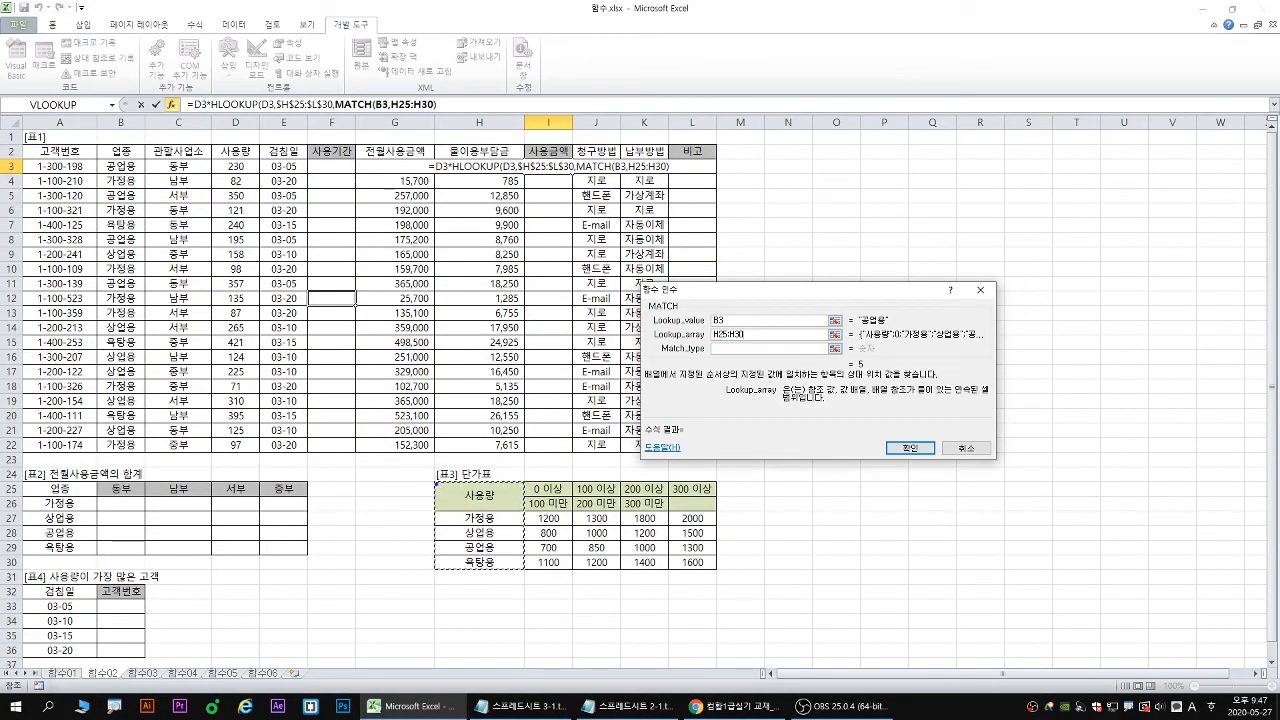
left_click_drag(433, 482, 523, 570)
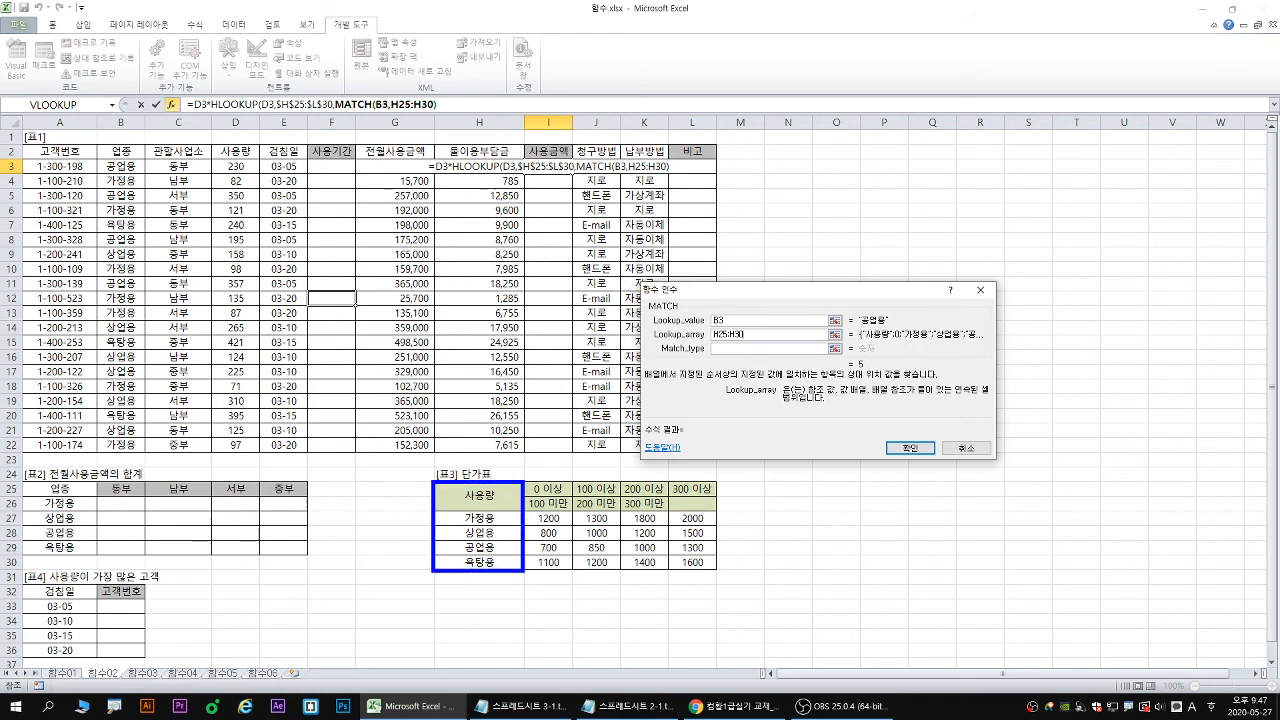
left_click_drag(574, 172, 567, 208)
left_click_drag(500, 574, 500, 602)
mouse_move(488, 582)
left_mouse_down()
mouse_move(507, 583)
mouse_move(504, 636)
mouse_move(494, 614)
left_mouse_up()
key("g")
left_click_drag(492, 596, 526, 604)
key("Escape")
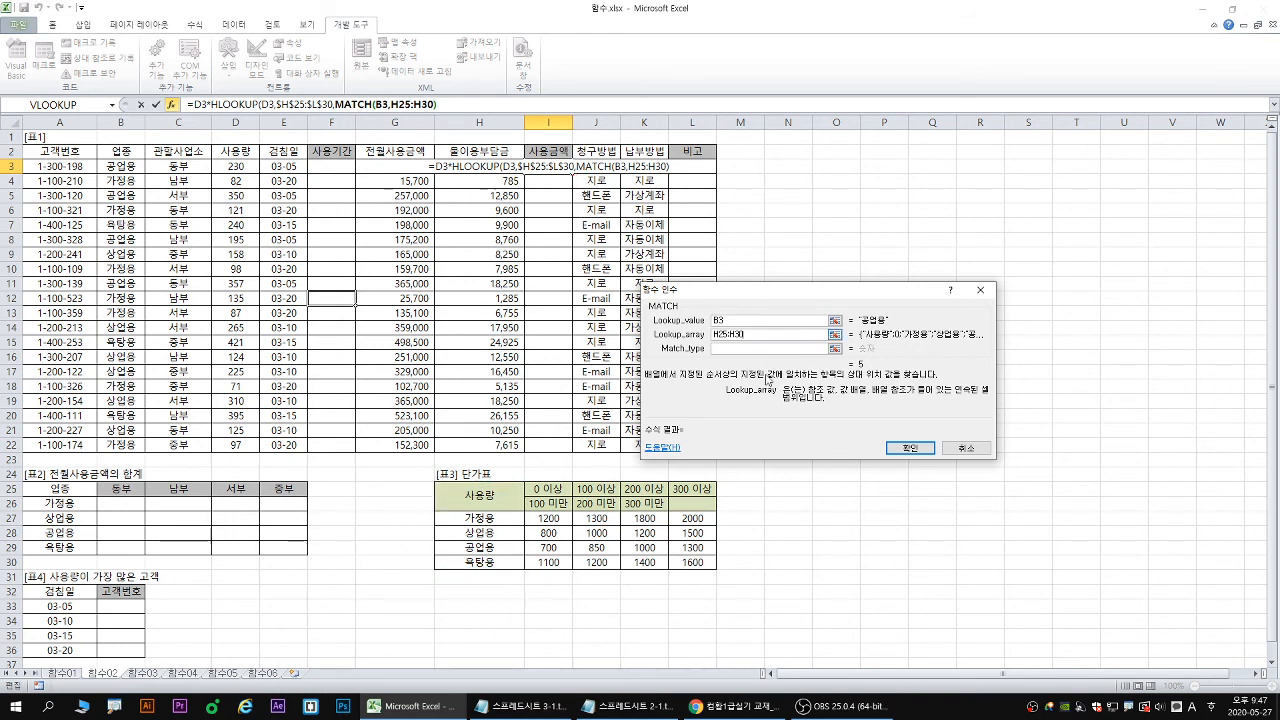
left_click_drag(758, 335, 612, 335)
key("F4")
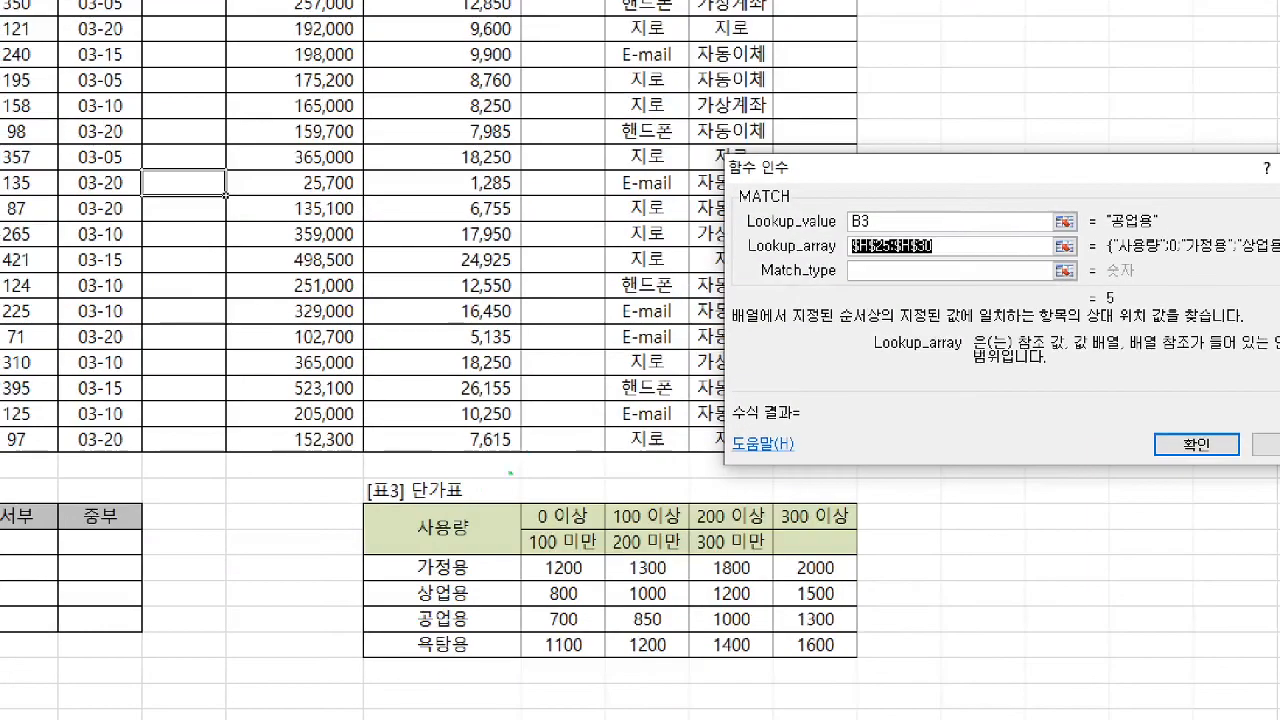
key("b")
mouse_move(363, 496)
left_mouse_down()
mouse_move(442, 598)
mouse_move(518, 659)
left_mouse_up()
key("r")
left_click_drag(860, 274, 842, 295)
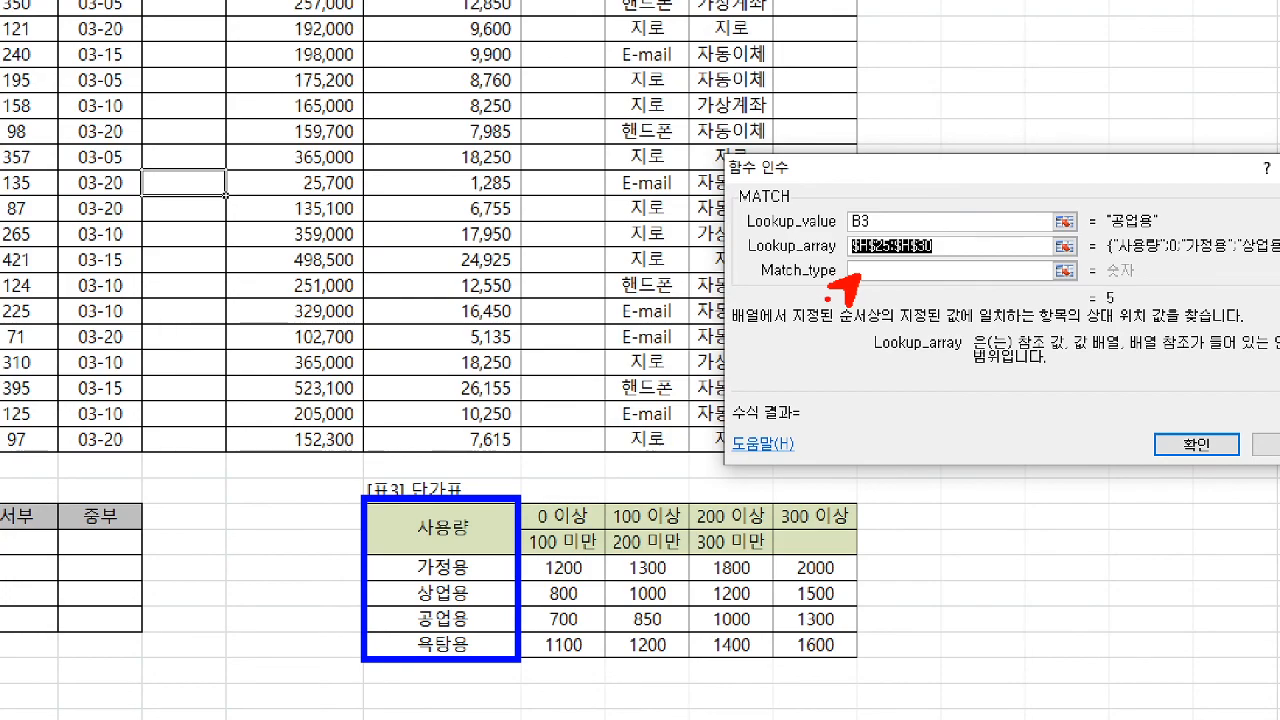
key("Escape")
Set MATCH's Match_type argument to 0 for an exact match.
left_click(741, 347)
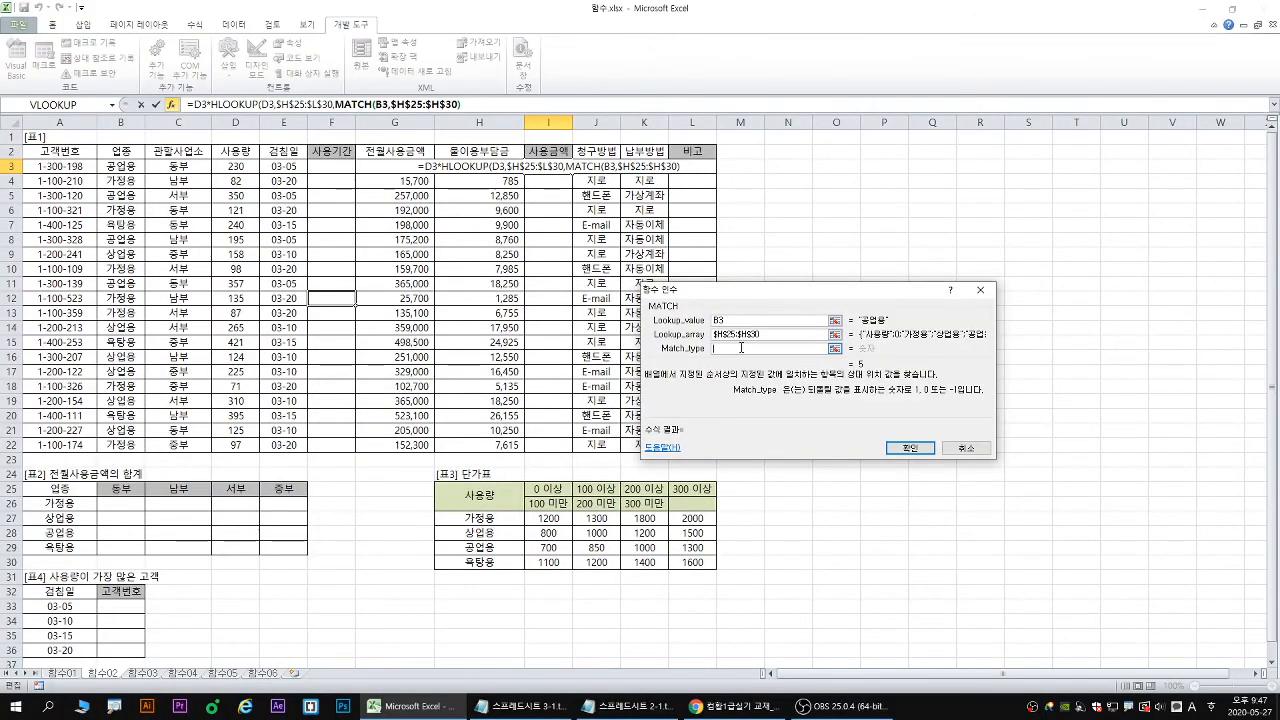
key("ctrl+1")
left_click(924, 288)
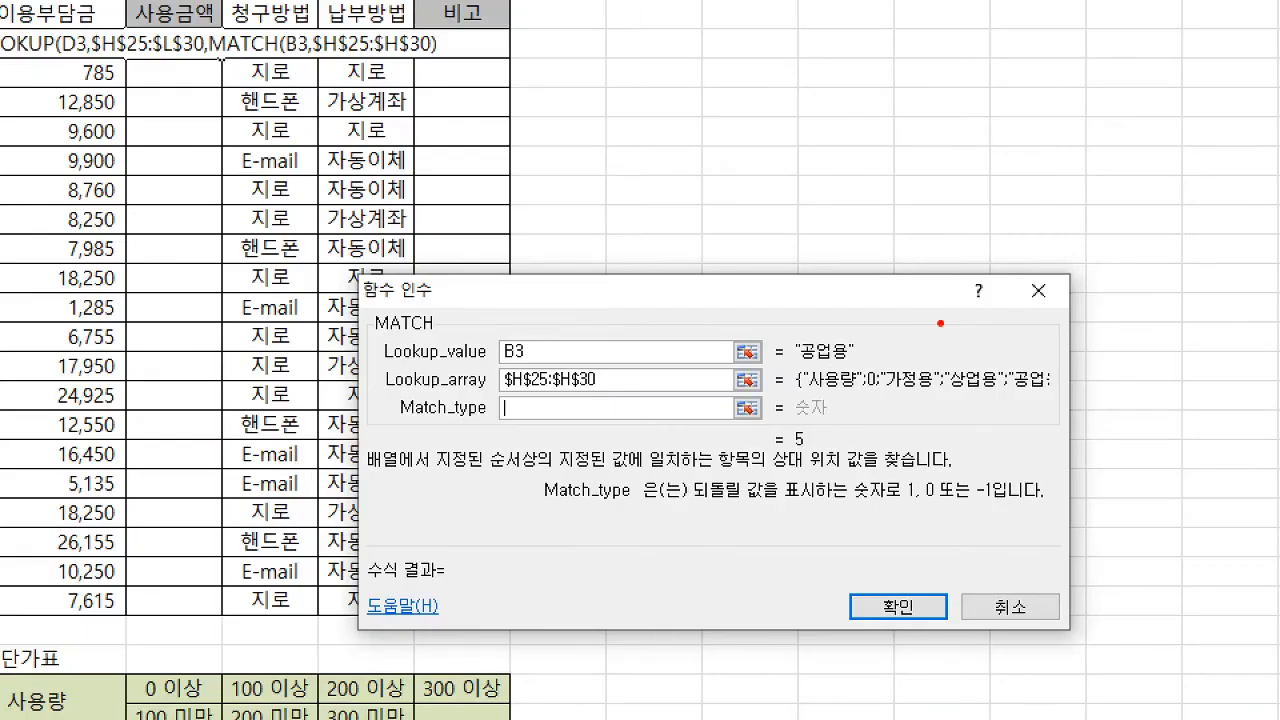
left_click_drag(907, 506, 997, 505)
key("g")
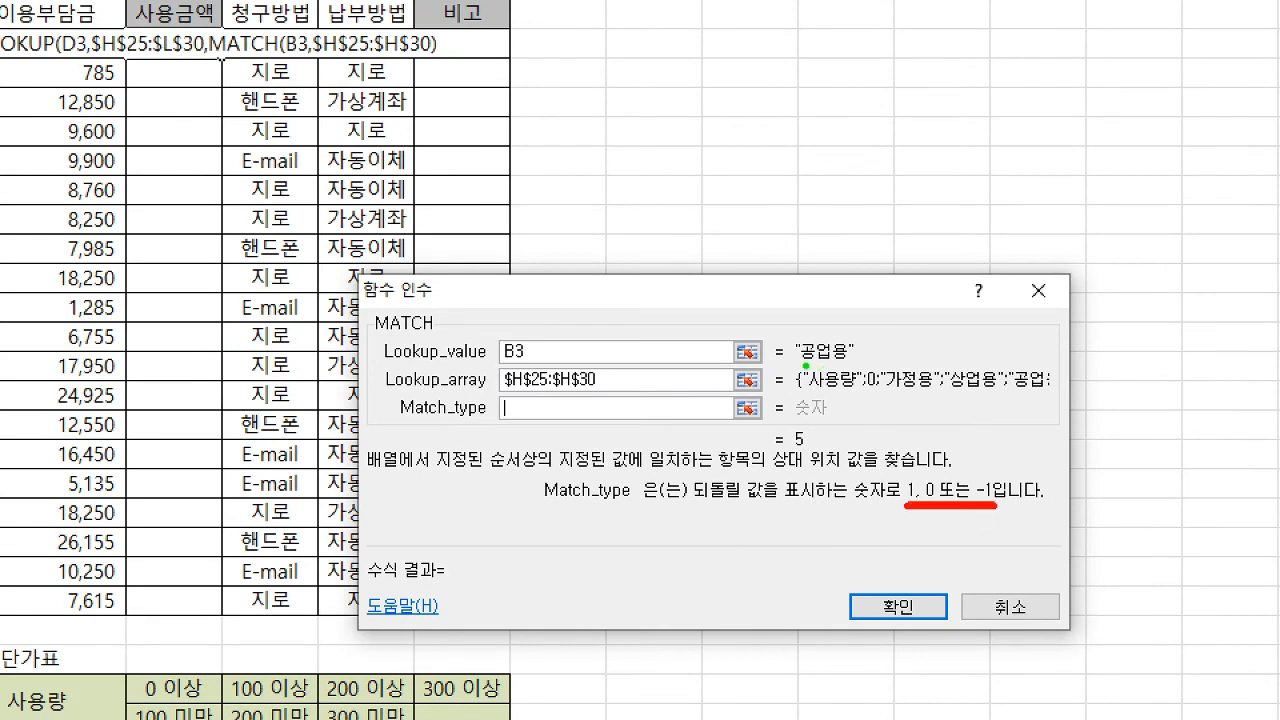
left_click_drag(806, 366, 846, 366)
mouse_move(1010, 391)
left_mouse_down()
mouse_move(1046, 392)
mouse_move(1052, 422)
left_mouse_up()
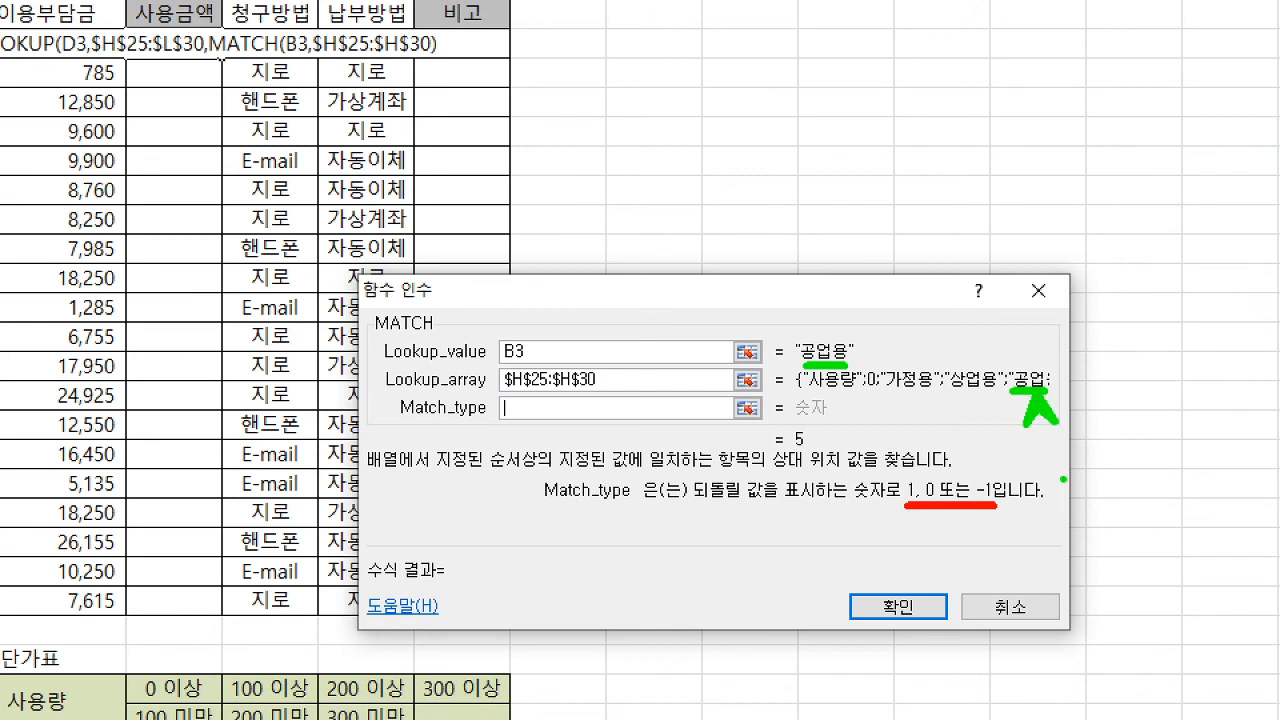
left_click_drag(922, 504, 940, 504)
mouse_move(517, 399)
left_mouse_down()
mouse_move(507, 411)
mouse_move(518, 398)
left_mouse_up()
key("Escape")
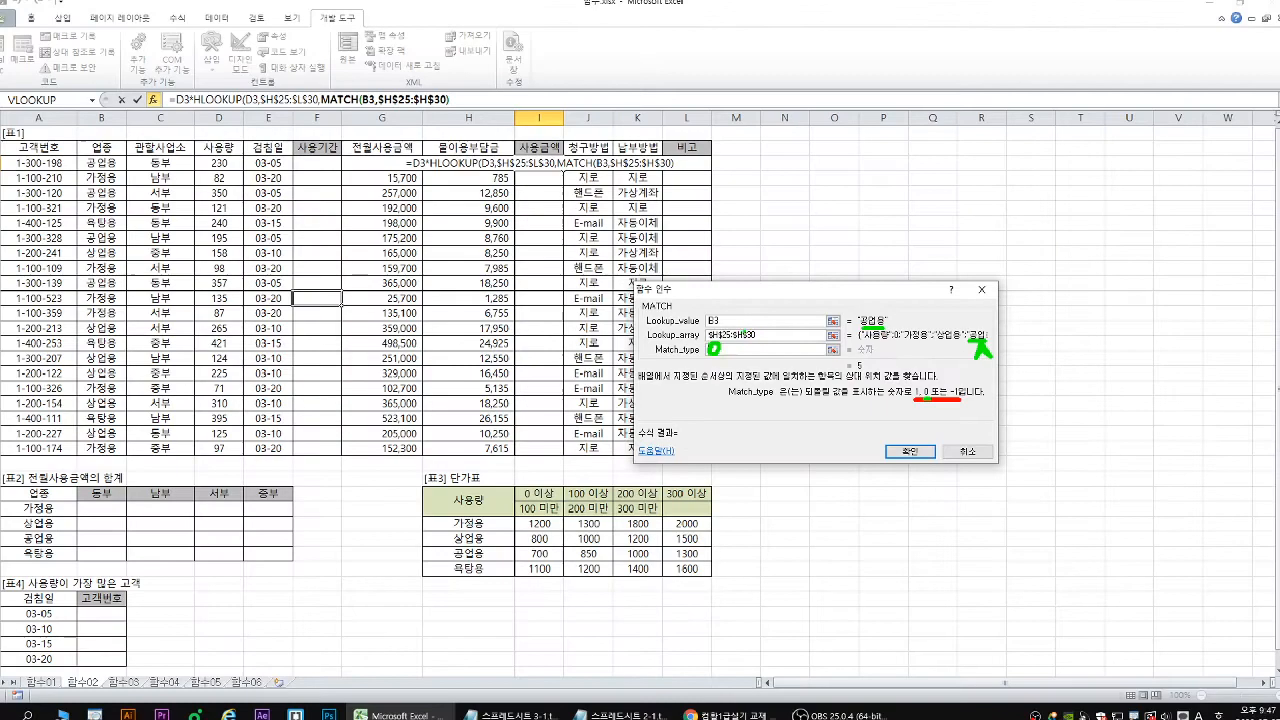
type("0")
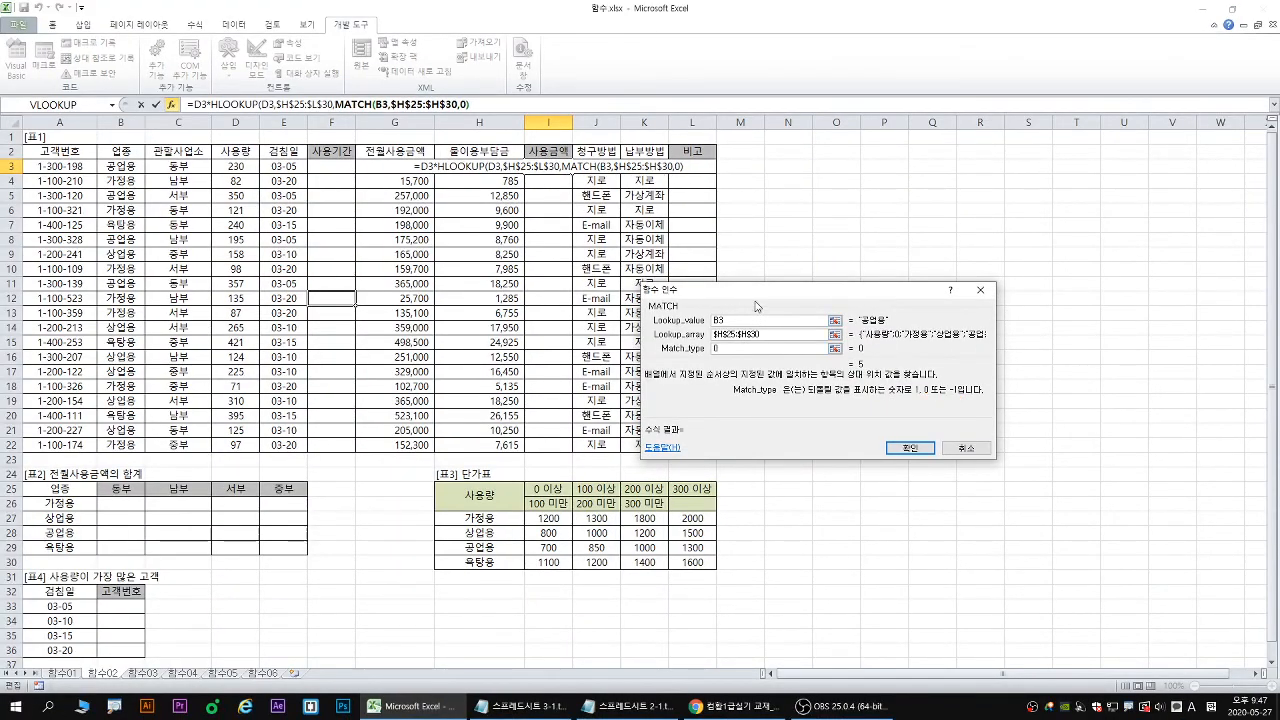
Move the function arguments window clear of [표3] and switch from the nested MATCH back to the outer HLOOKUP's arguments.
left_click_drag(752, 291, 347, 160)
key("ctrl+1")
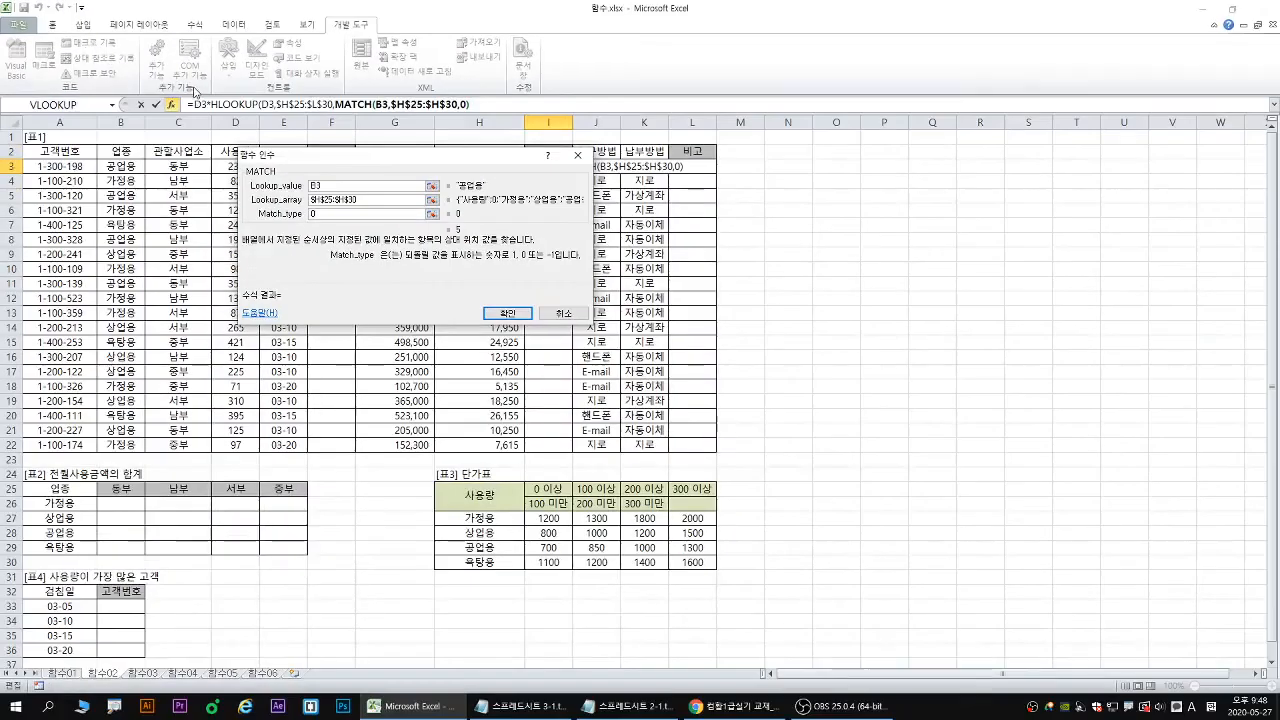
left_click(448, 209)
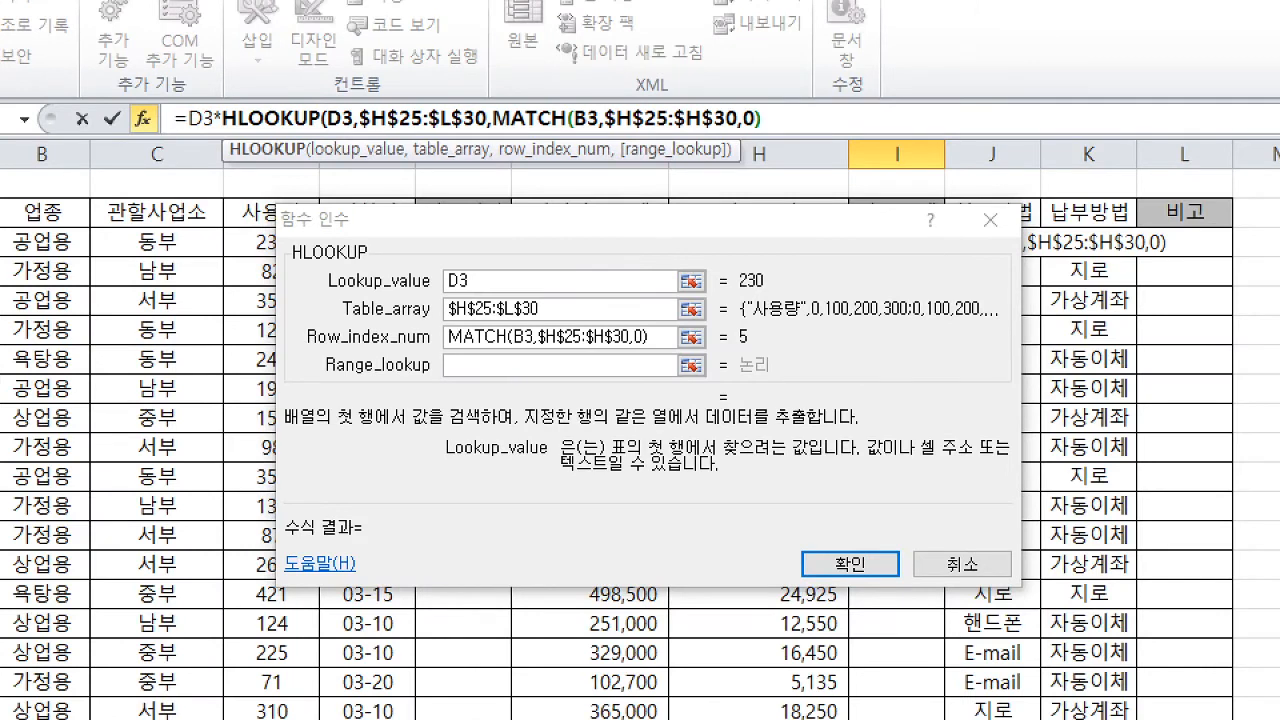
left_click_drag(450, 353, 656, 352)
key("r")
left_click_drag(738, 346, 759, 345)
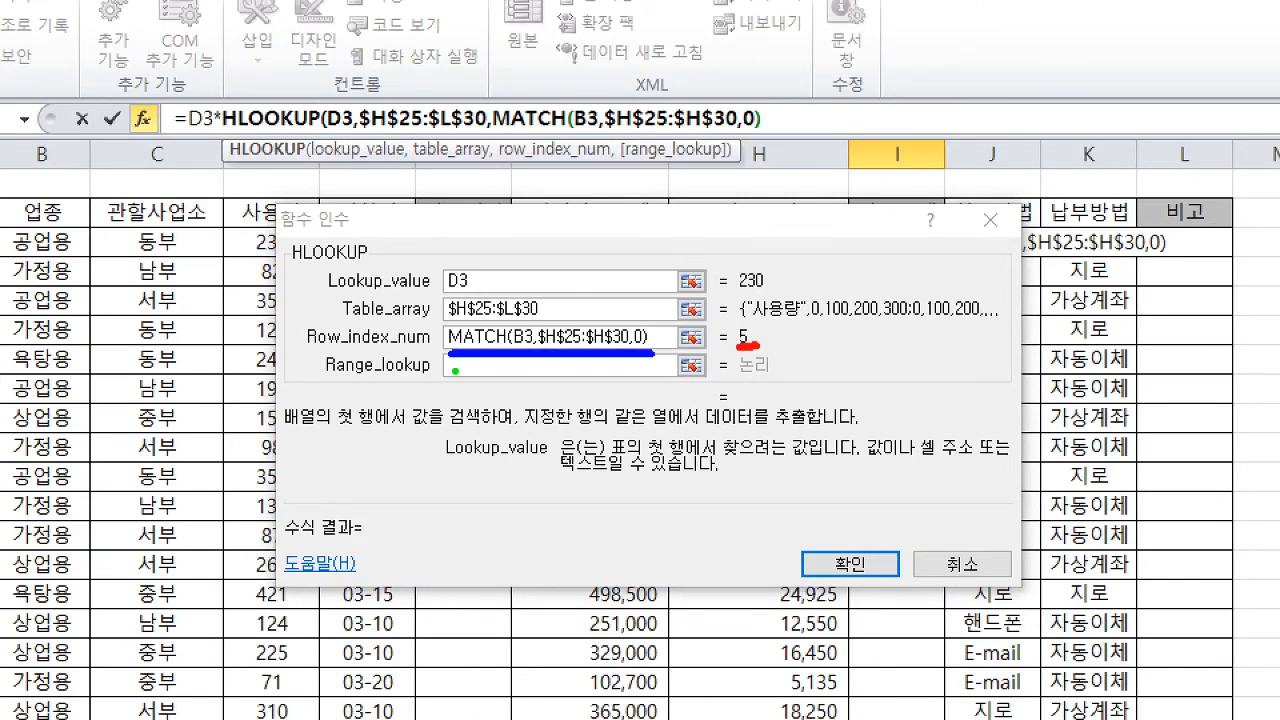
left_click_drag(455, 371, 425, 396)
key("Escape")
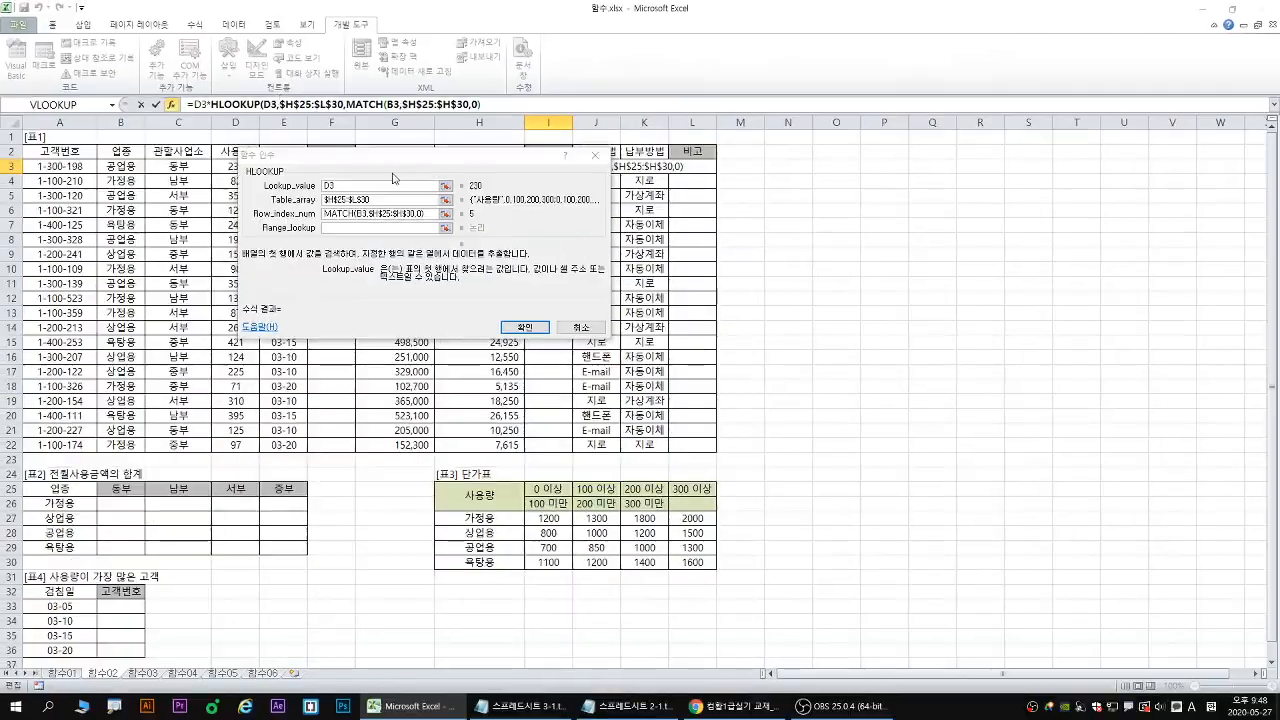
Examine the description of HLOOKUP's Range_lookup argument to decide between an approximate and an exact match for the 사용량 in D3.
left_click_drag(393, 177, 833, 247)
left_click(775, 298)
key("ctrl+1")
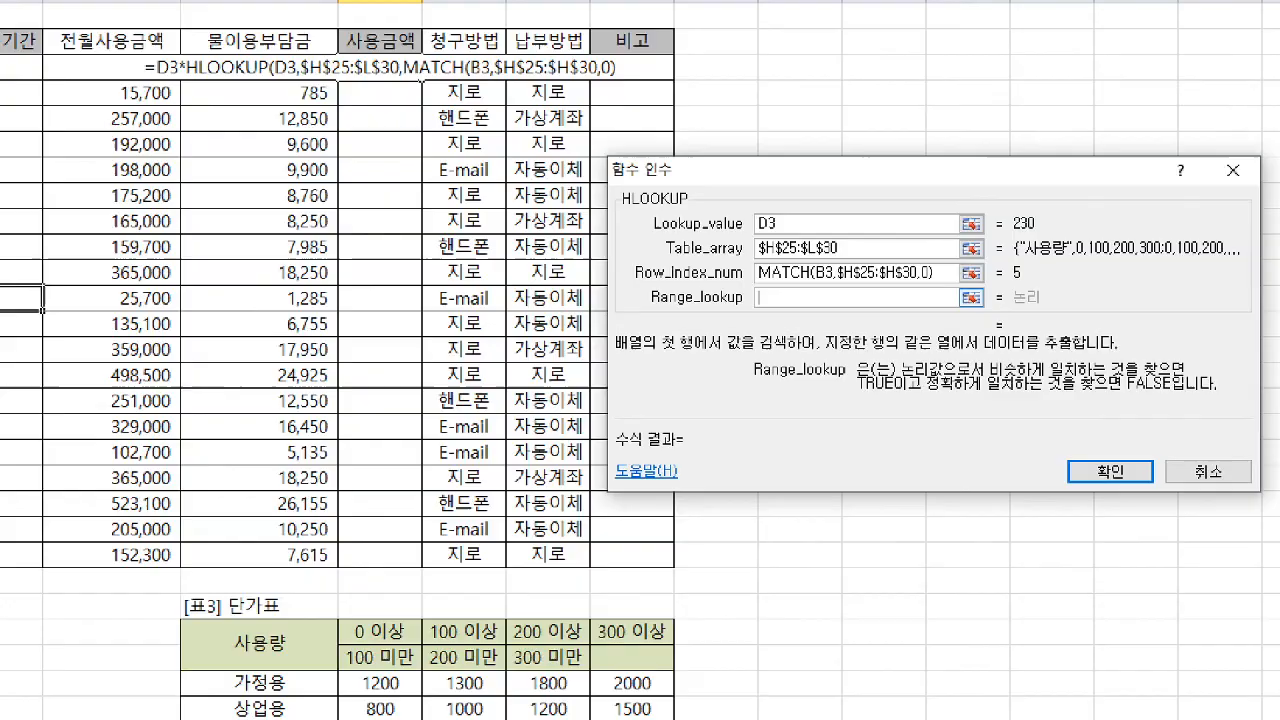
left_click_drag(752, 296, 746, 323)
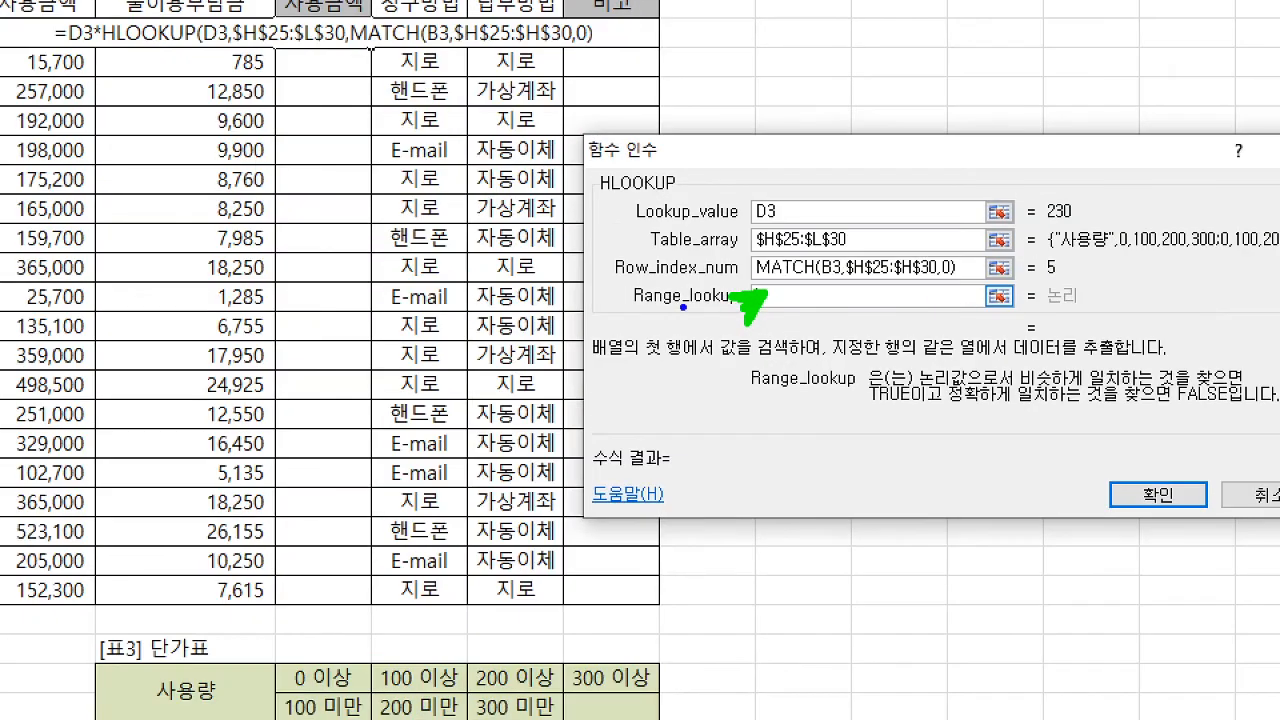
left_click_drag(630, 228, 810, 226)
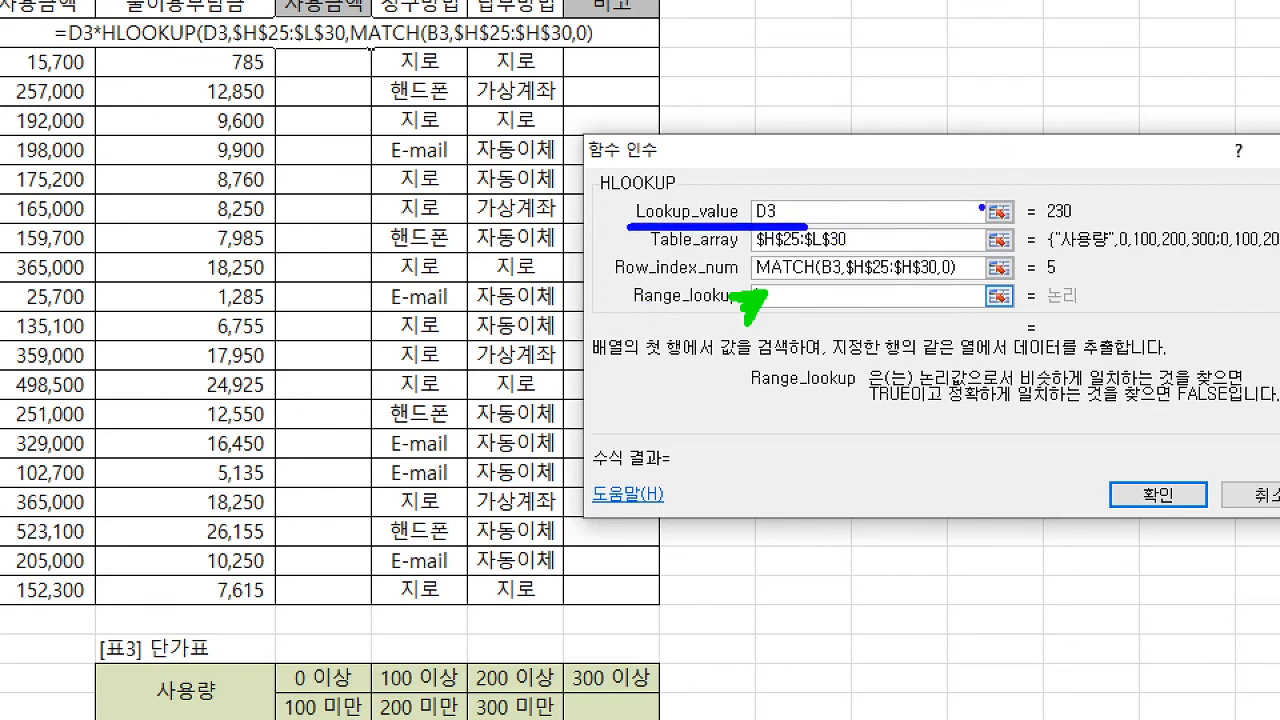
left_click_drag(1033, 191, 1084, 226)
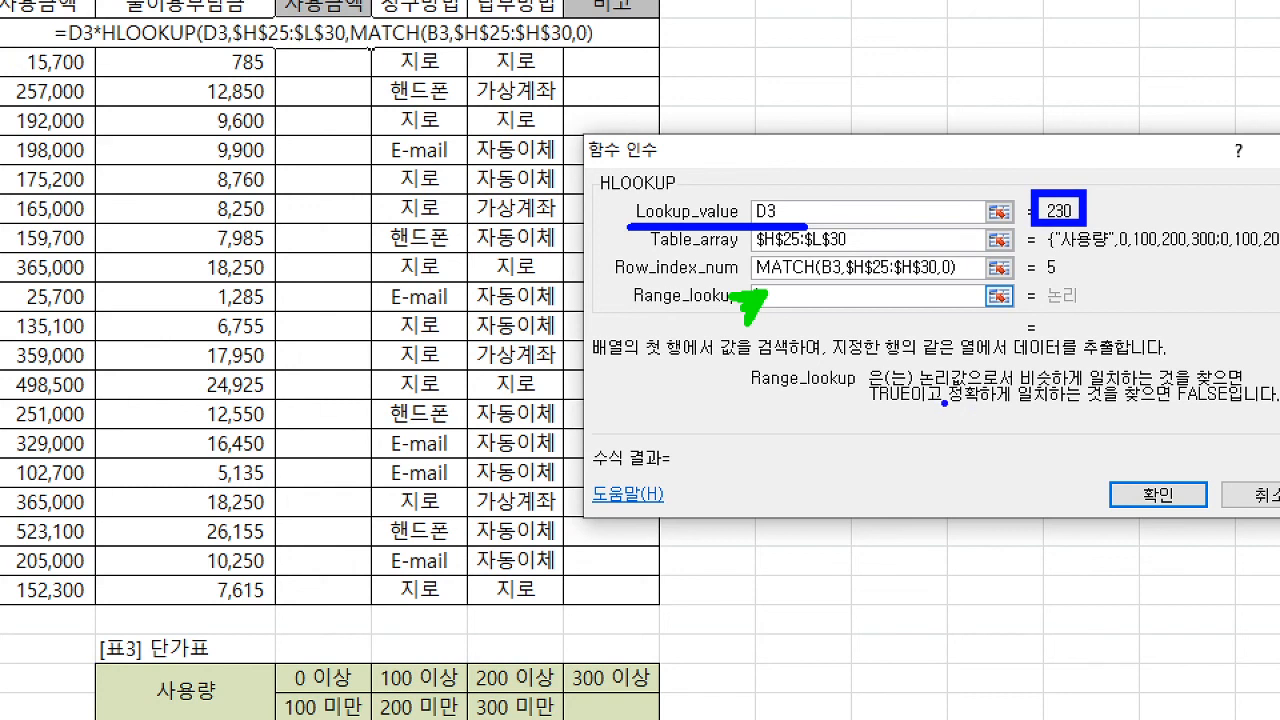
left_click_drag(948, 404, 1254, 406)
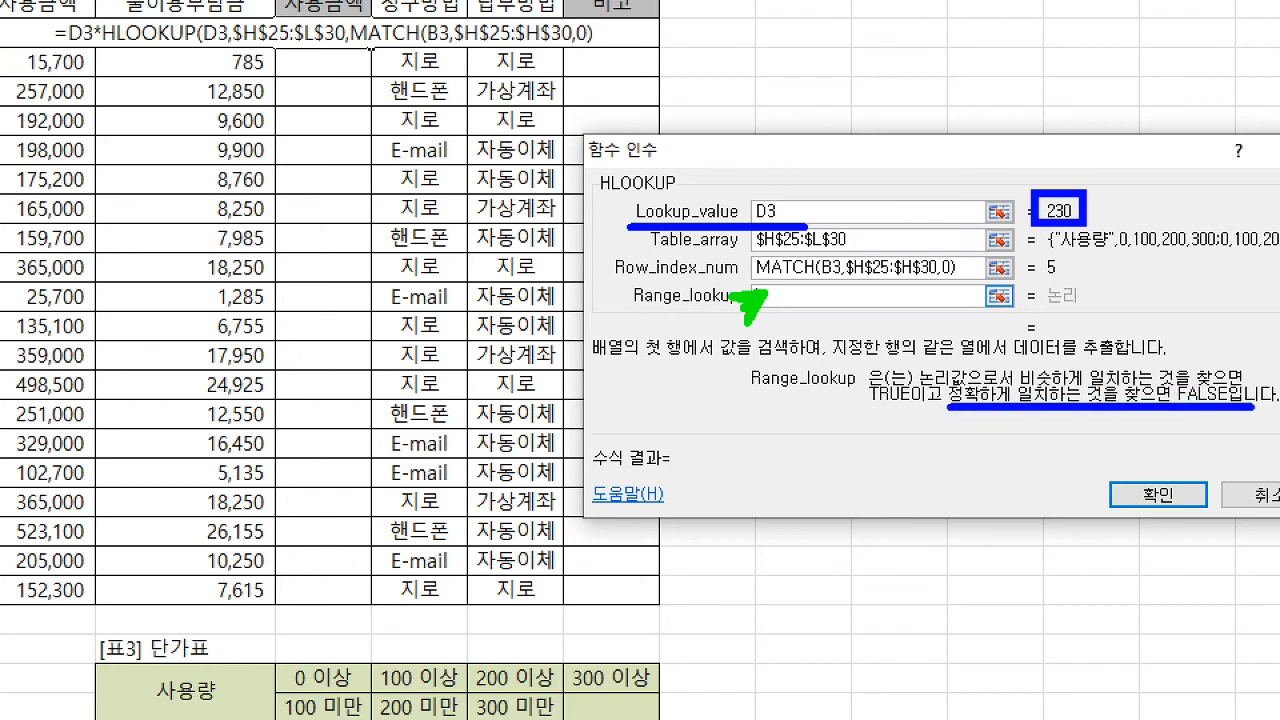
left_click_drag(1022, 386, 1254, 384)
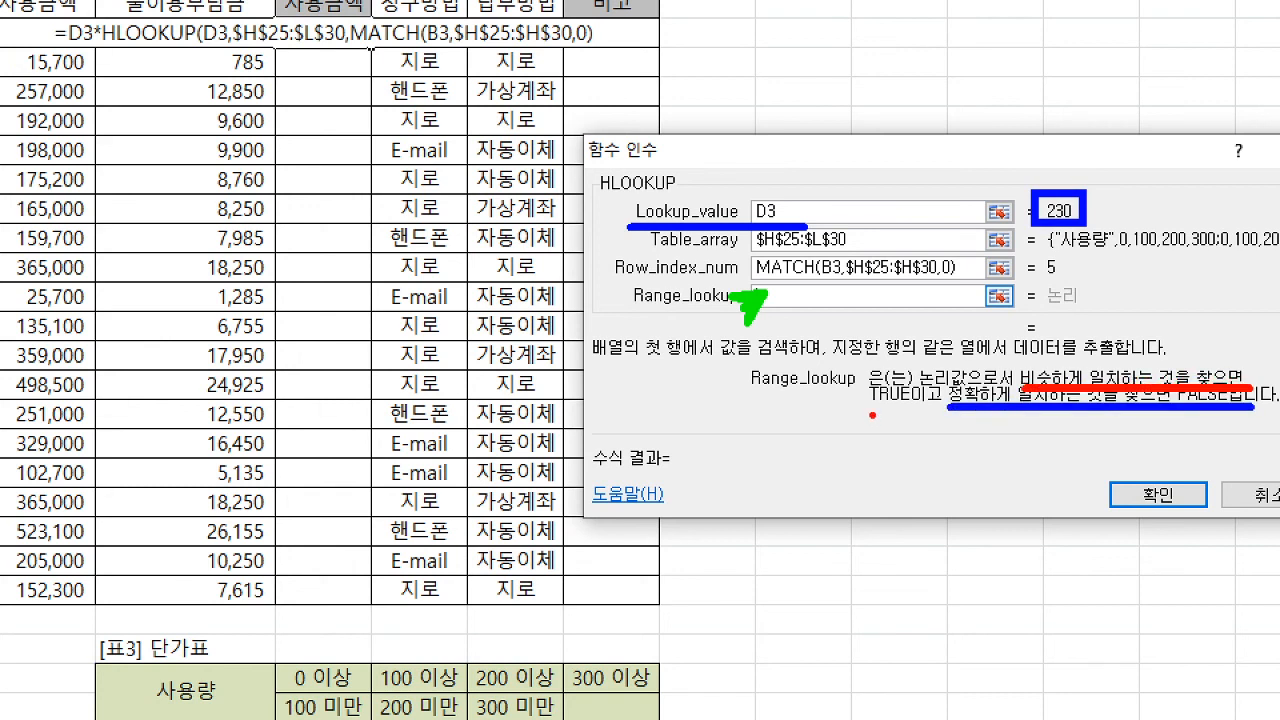
left_click_drag(862, 399, 912, 406)
key("b")
mouse_move(1032, 187)
left_mouse_down()
mouse_move(1096, 229)
mouse_move(708, 542)
mouse_move(505, 660)
left_mouse_up()
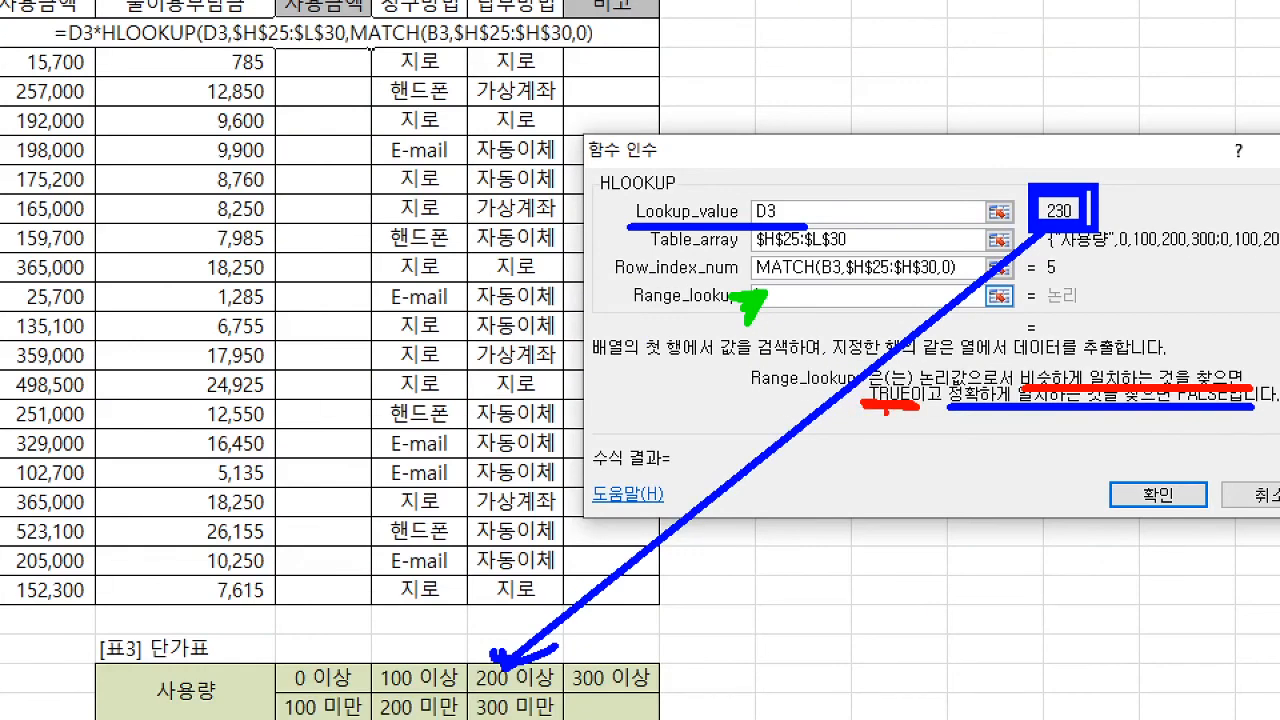
left_click_drag(767, 286, 767, 310)
left_click_drag(1207, 420, 1214, 418)
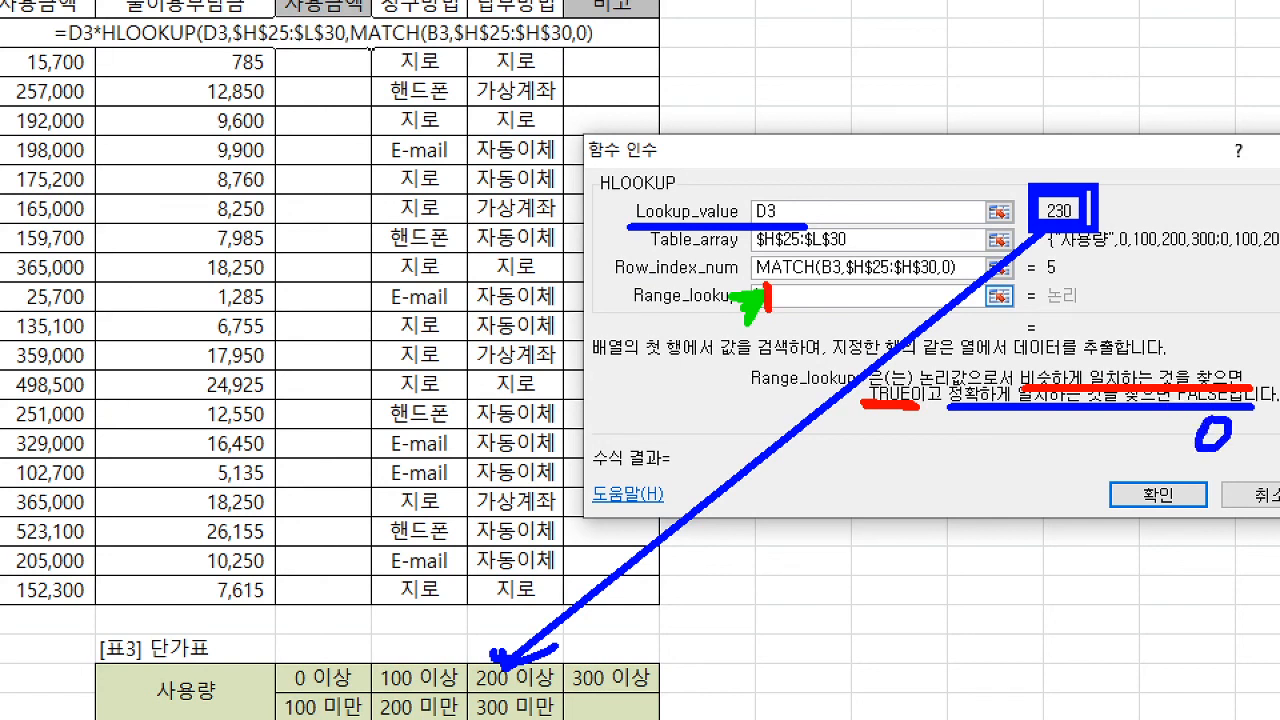
left_click_drag(891, 417, 887, 440)
left_click_drag(1132, 512, 1140, 538)
key("b")
left_click_drag(767, 287, 765, 318)
key("Escape")
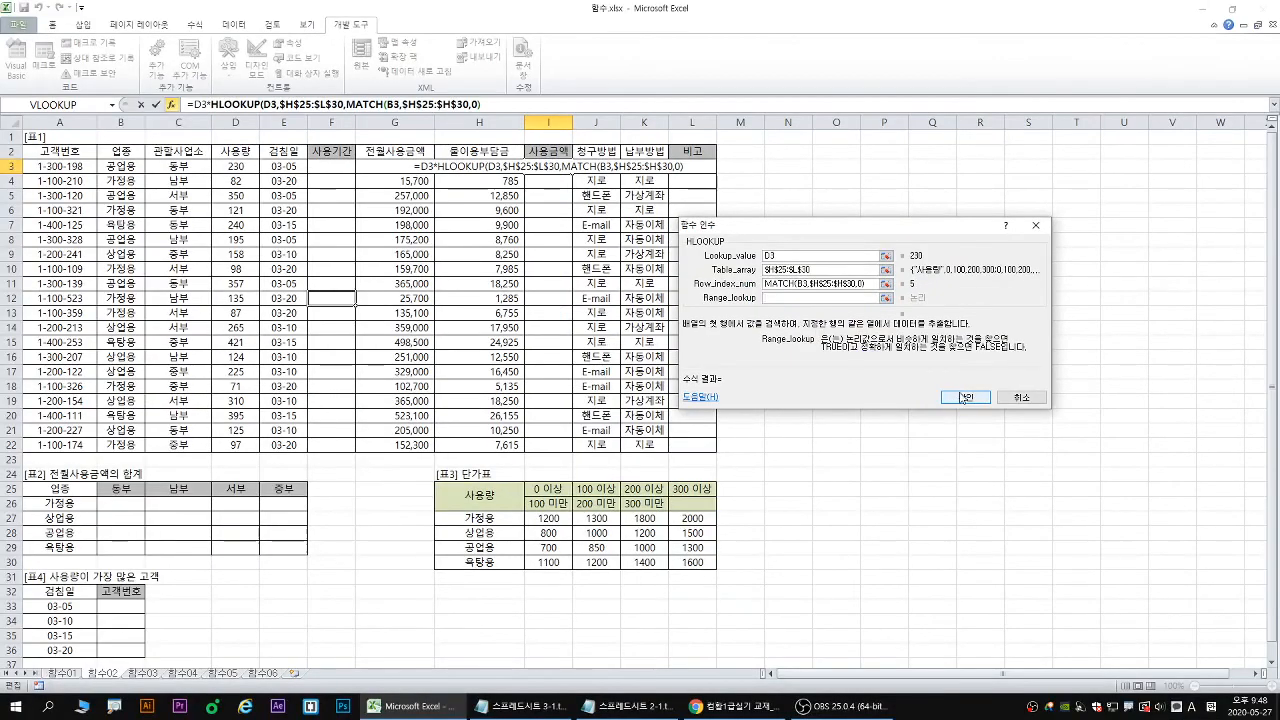
Finish the I3 formula with Range_lookup left blank and accept the proposed correction that adds the missing closing parenthesis.
left_click(964, 399)
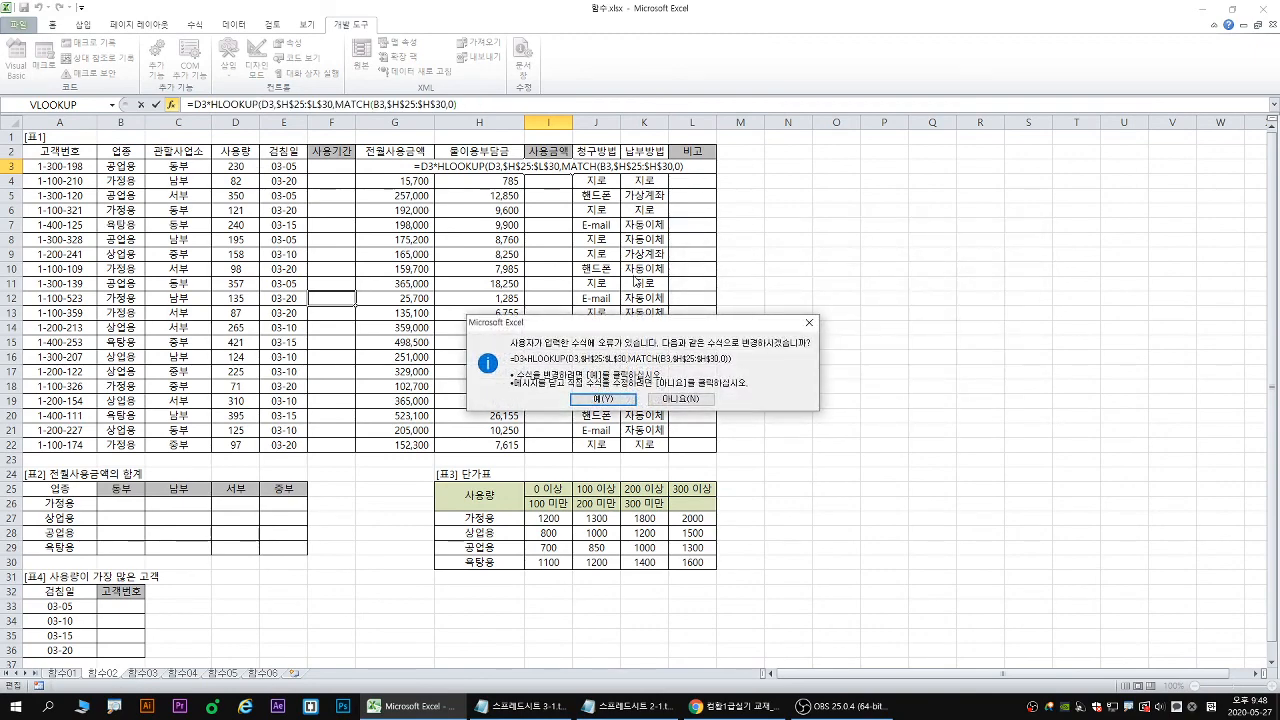
left_click_drag(629, 320, 417, 156)
key("ctrl+1")
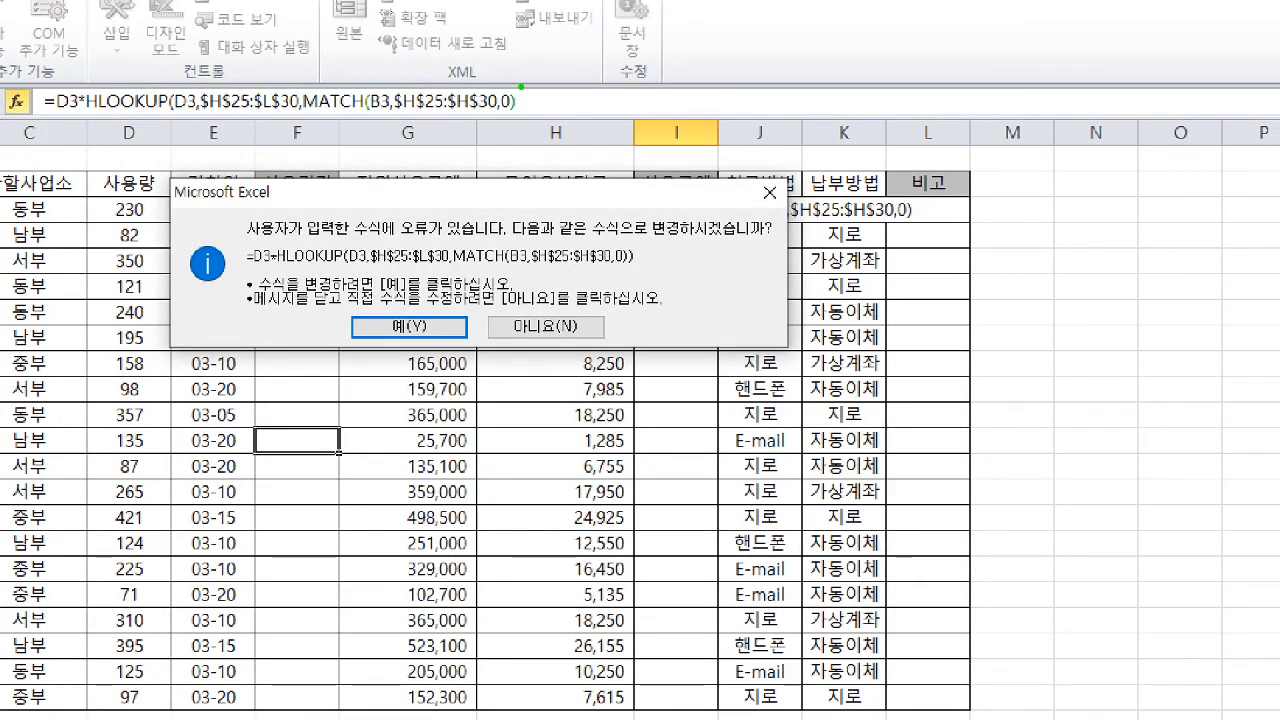
mouse_move(521, 87)
left_mouse_down()
mouse_move(527, 104)
mouse_move(513, 112)
left_mouse_up()
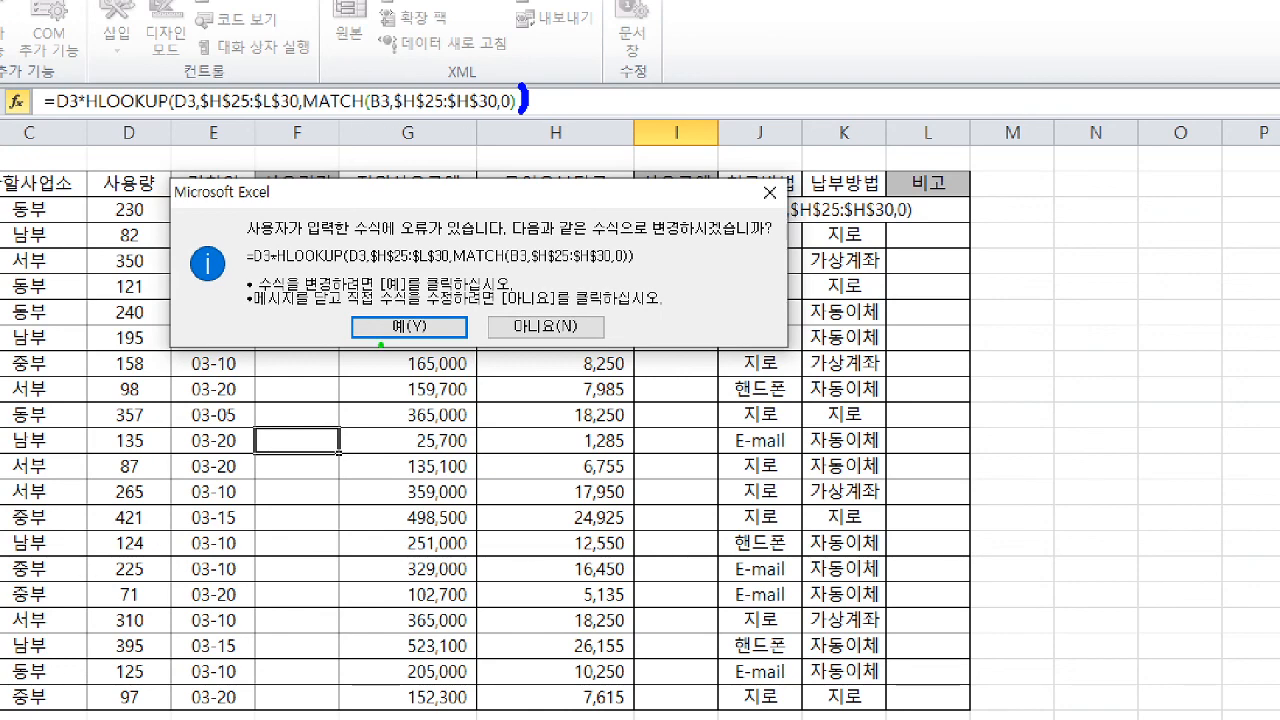
left_click_drag(398, 366, 410, 338)
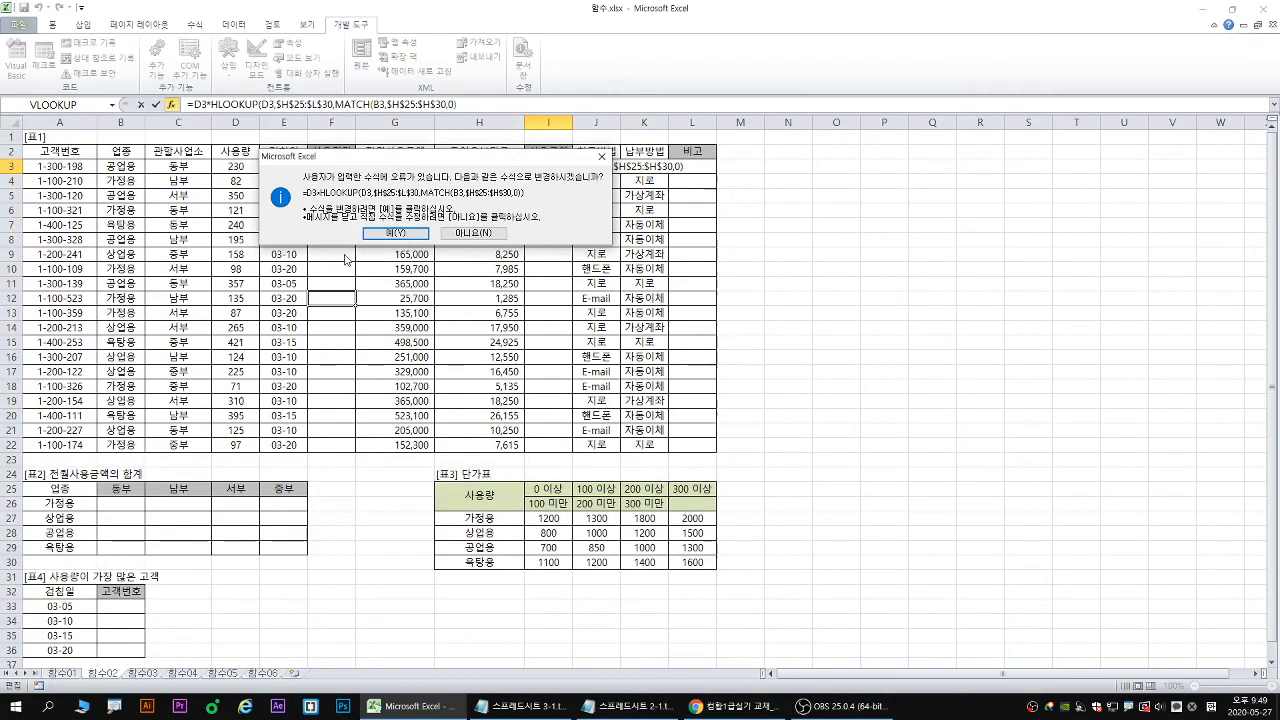
left_click(408, 327)
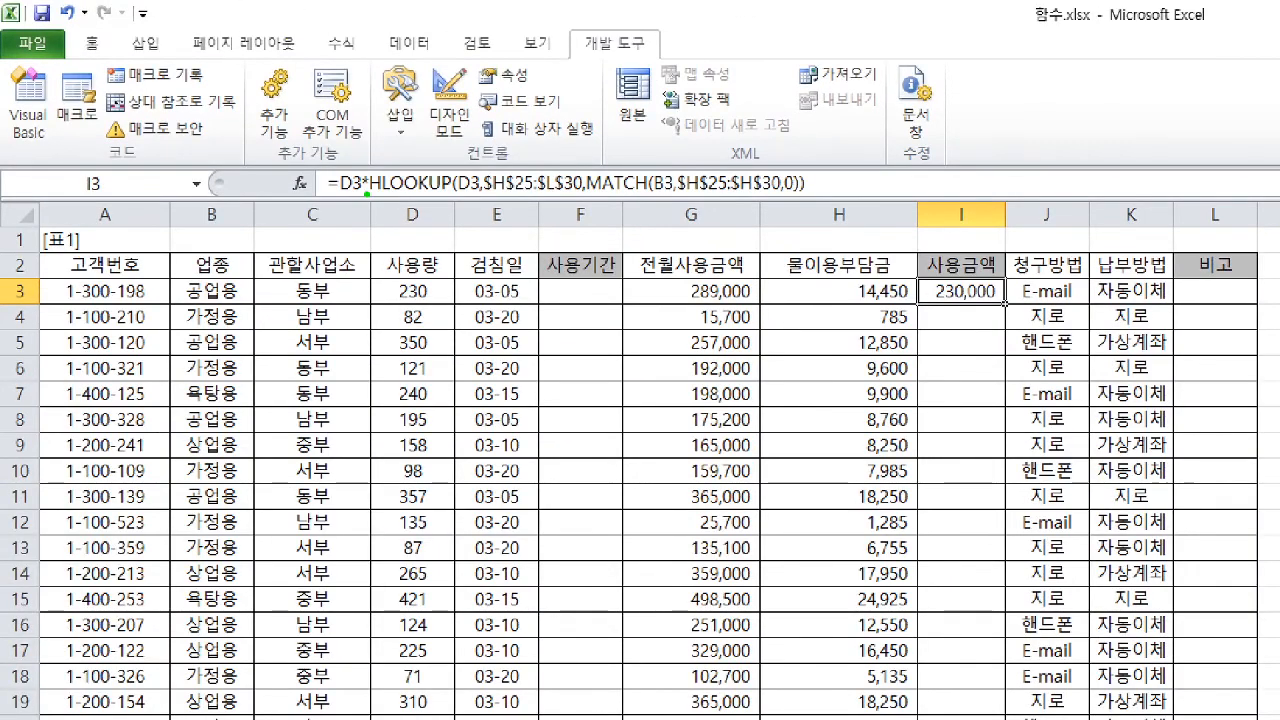
Compare the HLOOKUP part of the I3 formula with the task's definition 사용량 × 단가 + 물이용부담금.
key("b")
mouse_move(379, 199)
left_mouse_down()
mouse_move(858, 200)
mouse_move(808, 201)
left_mouse_up()
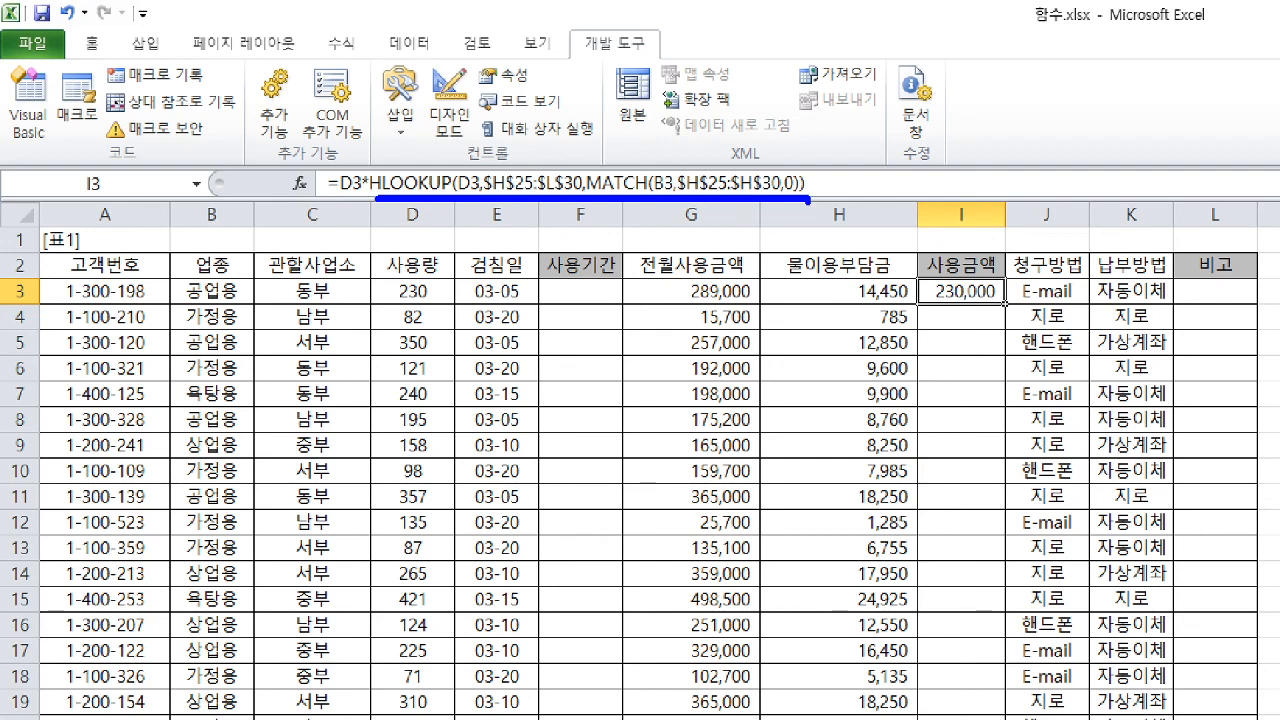
key("Escape")
double_click(563, 10)
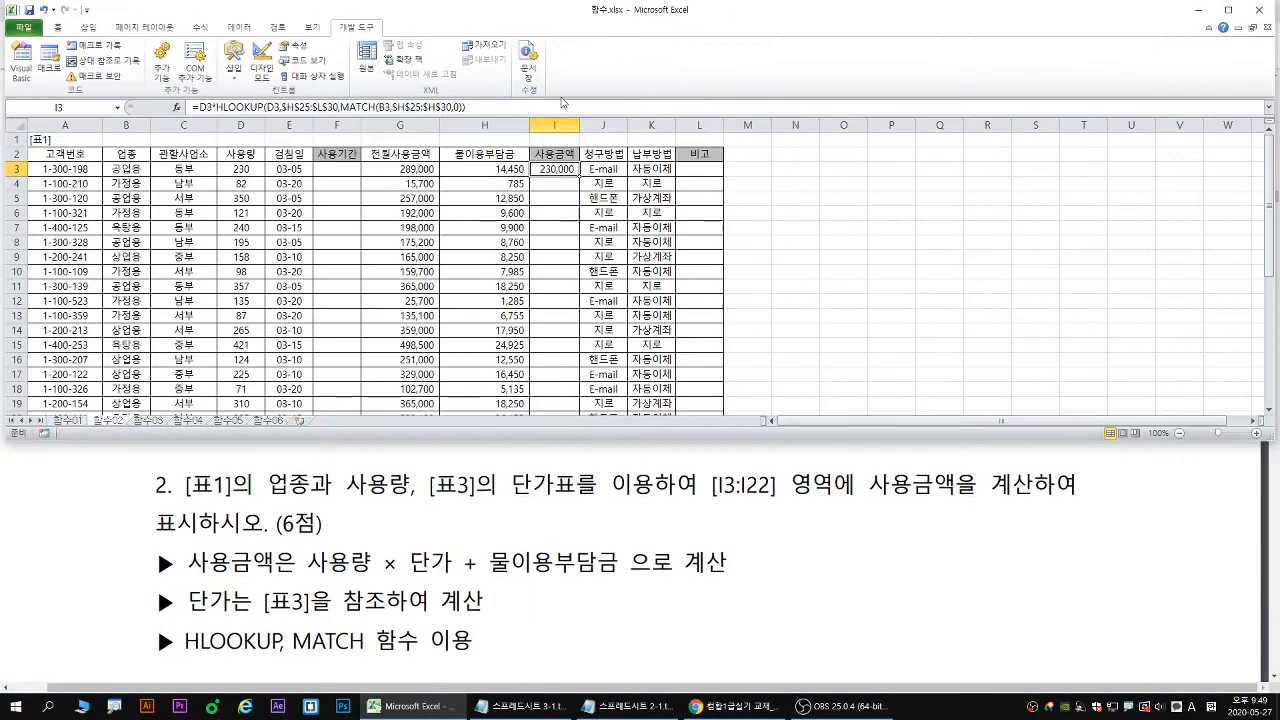
left_click_drag(412, 576, 450, 576)
left_click_drag(403, 545, 455, 579)
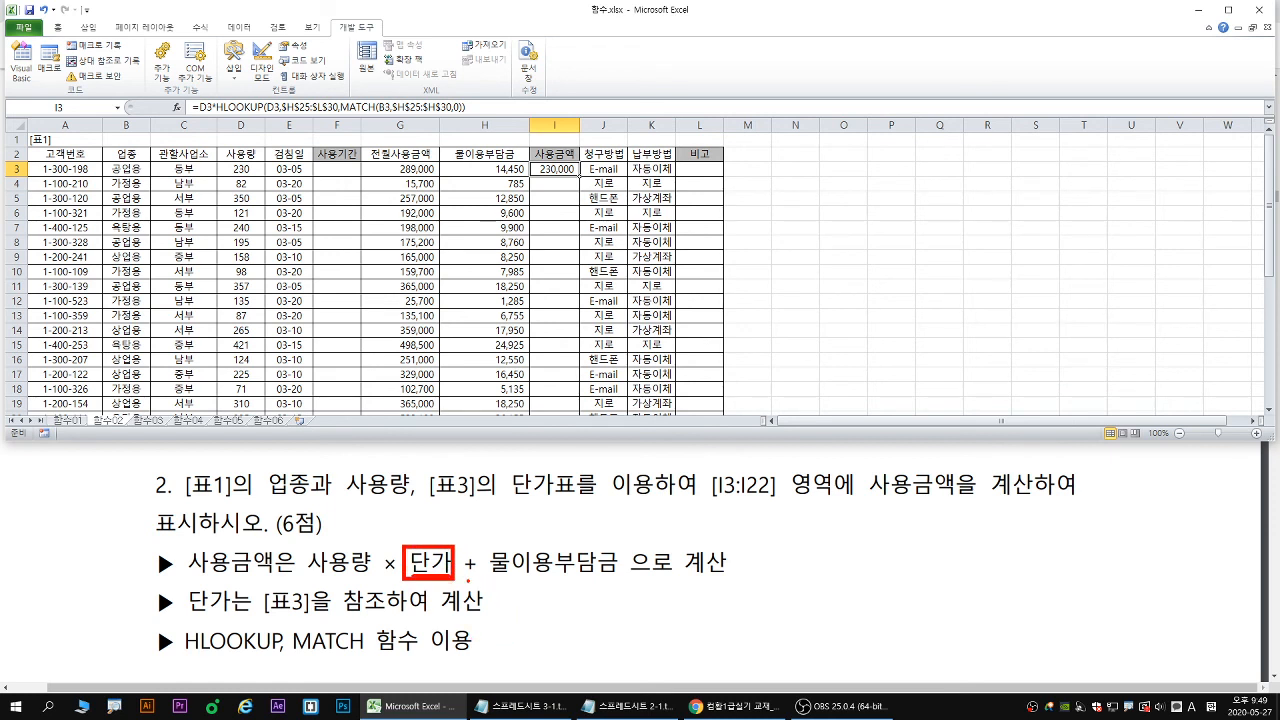
left_click_drag(465, 577, 614, 577)
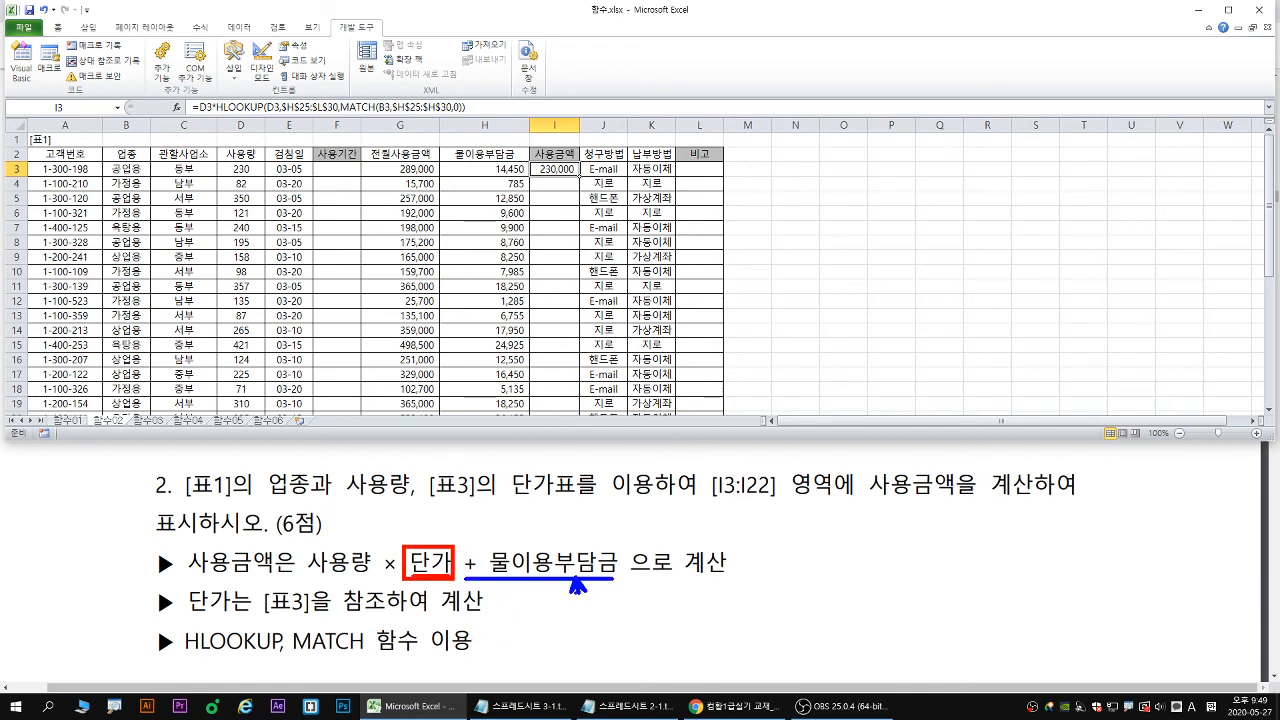
key("Escape")
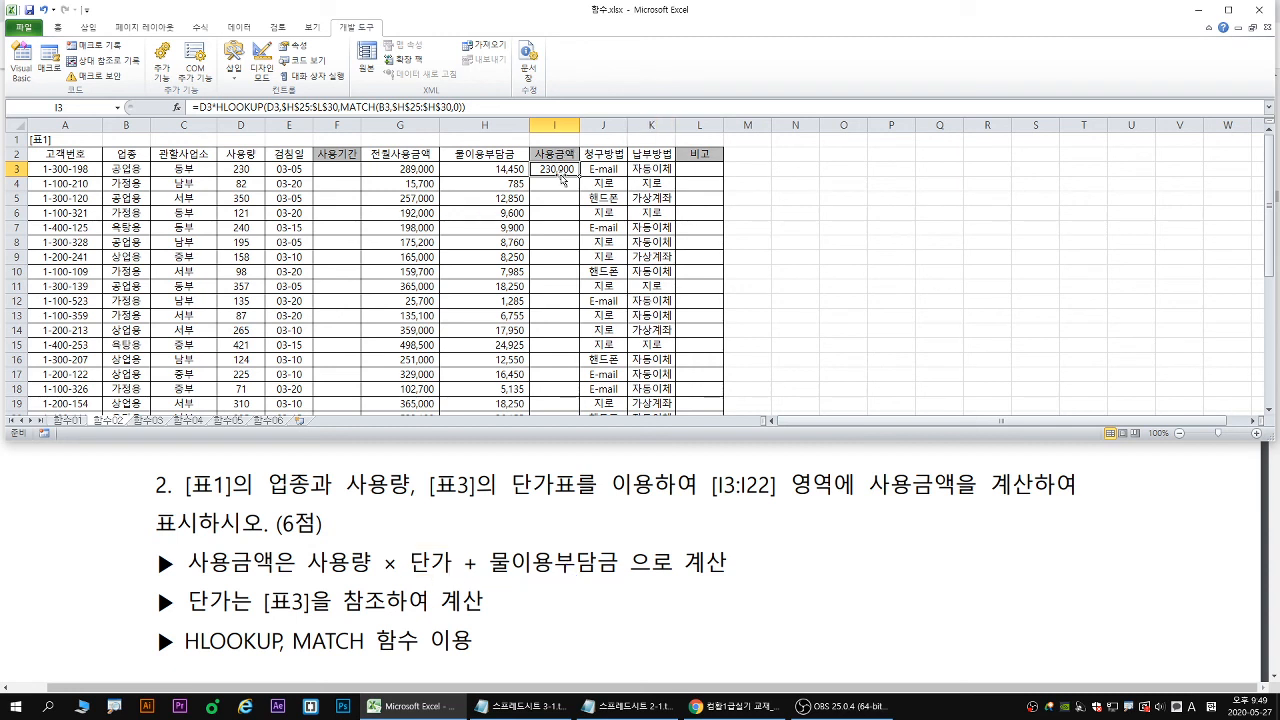
Append +H3 to the I3 formula to add the 물이용부담금 to the product.
double_click(565, 169)
left_click(697, 168)
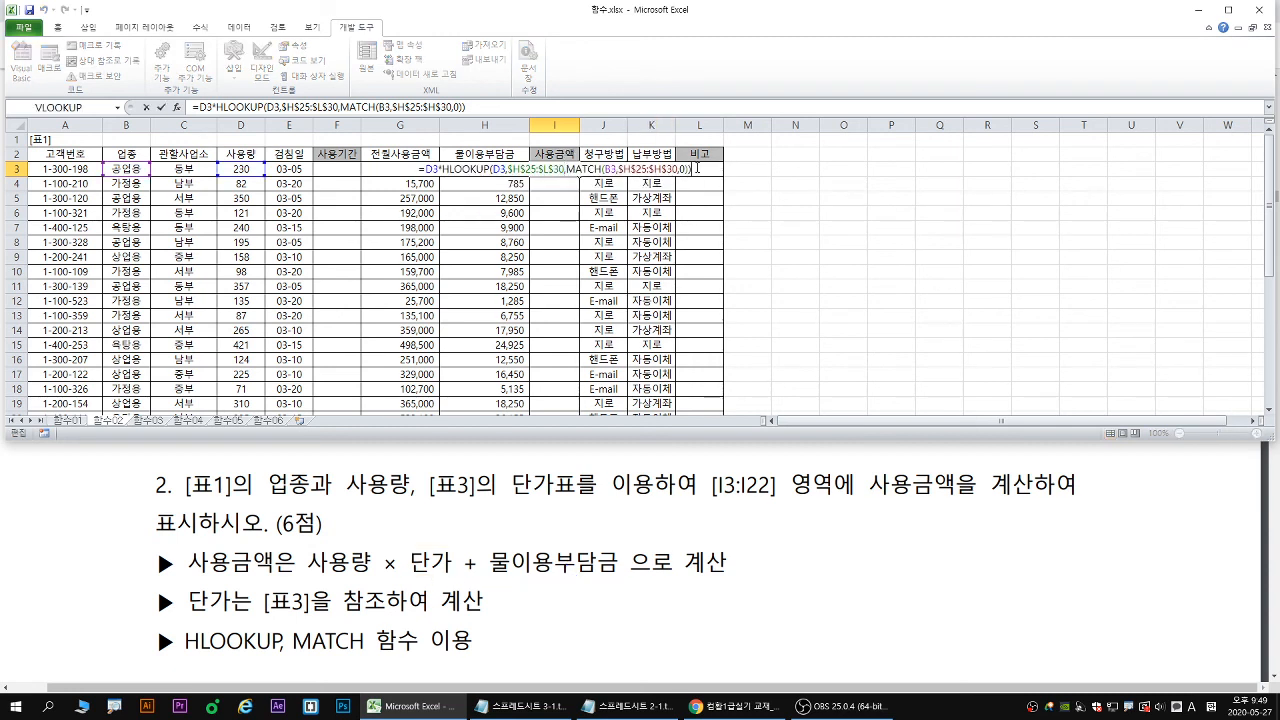
type("+")
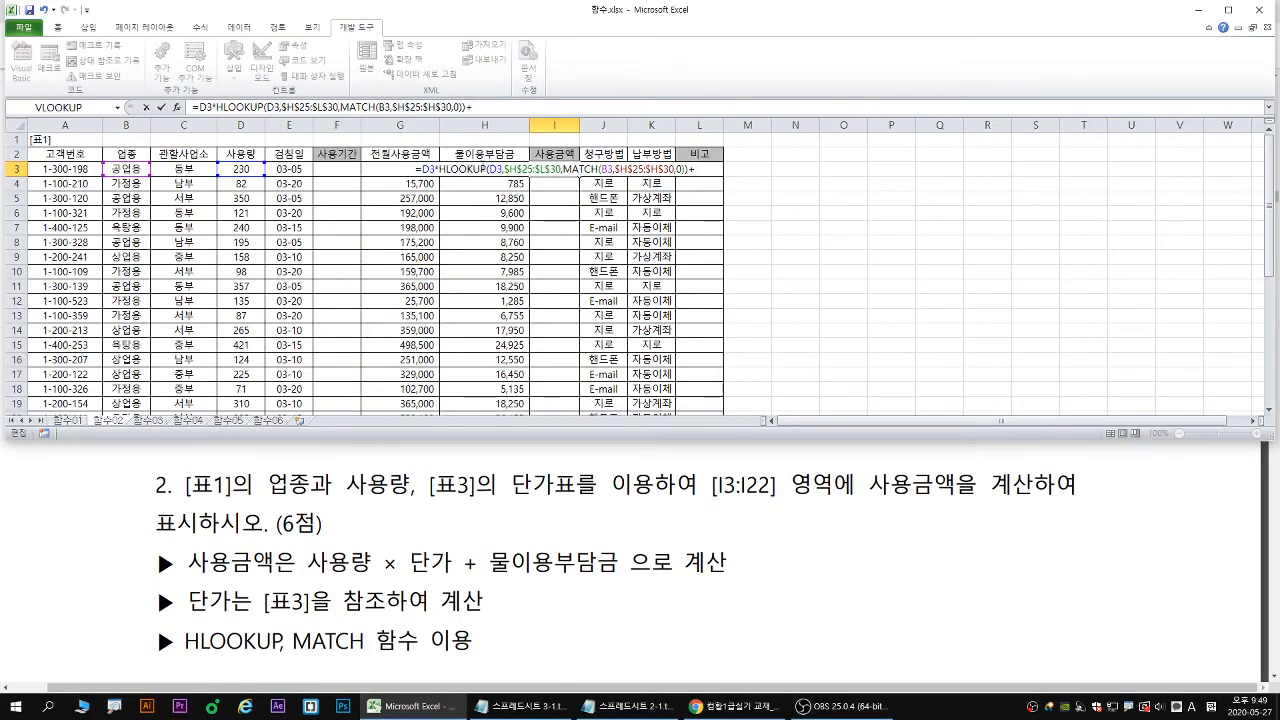
left_click(489, 155)
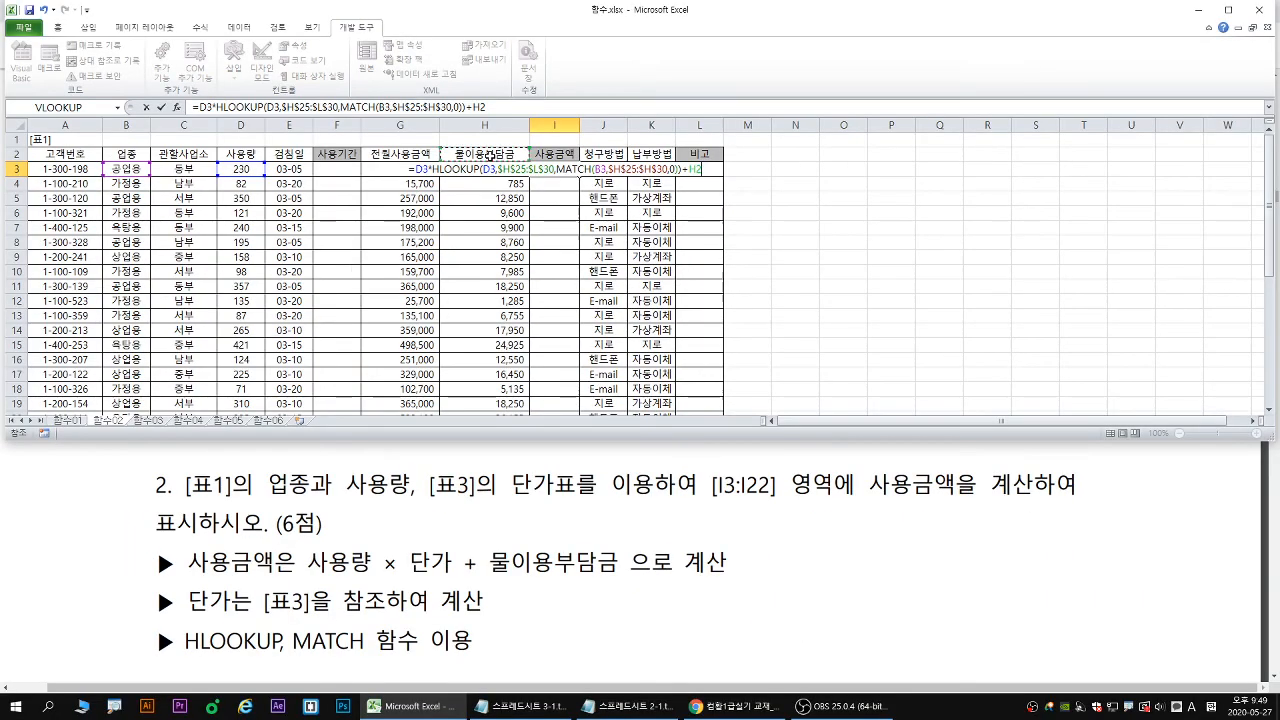
key("Down")
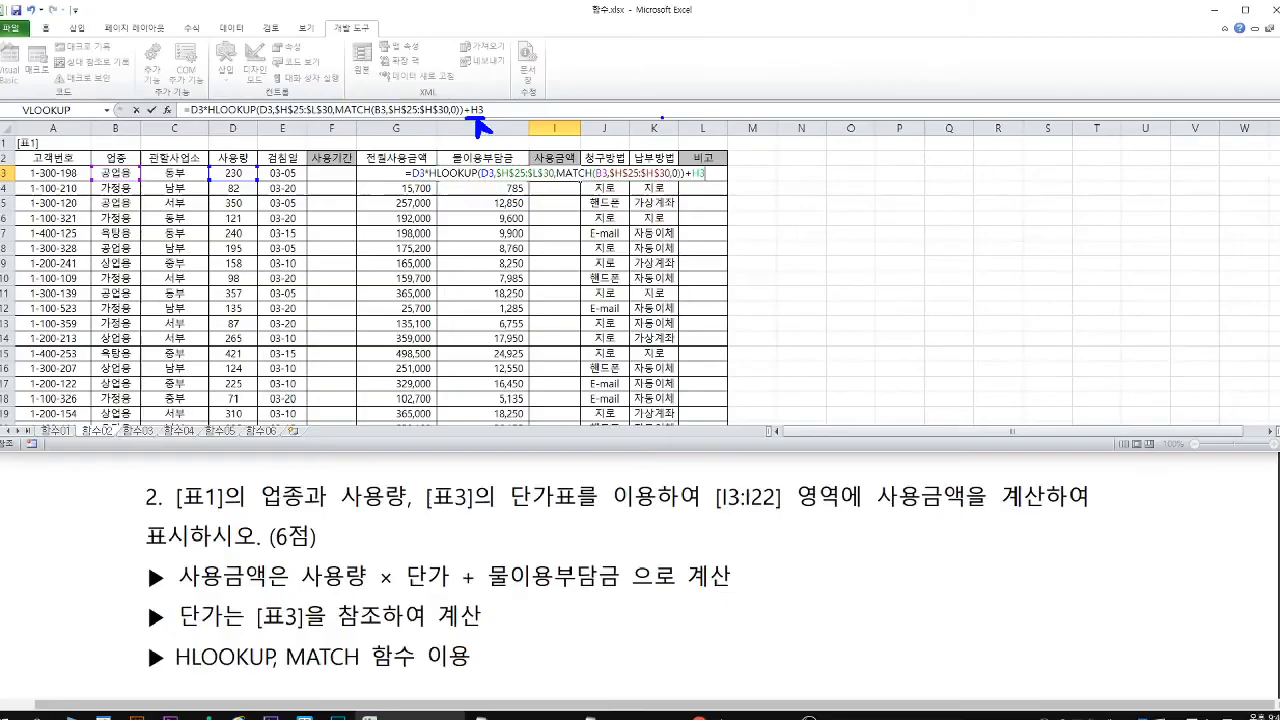
key("Return")
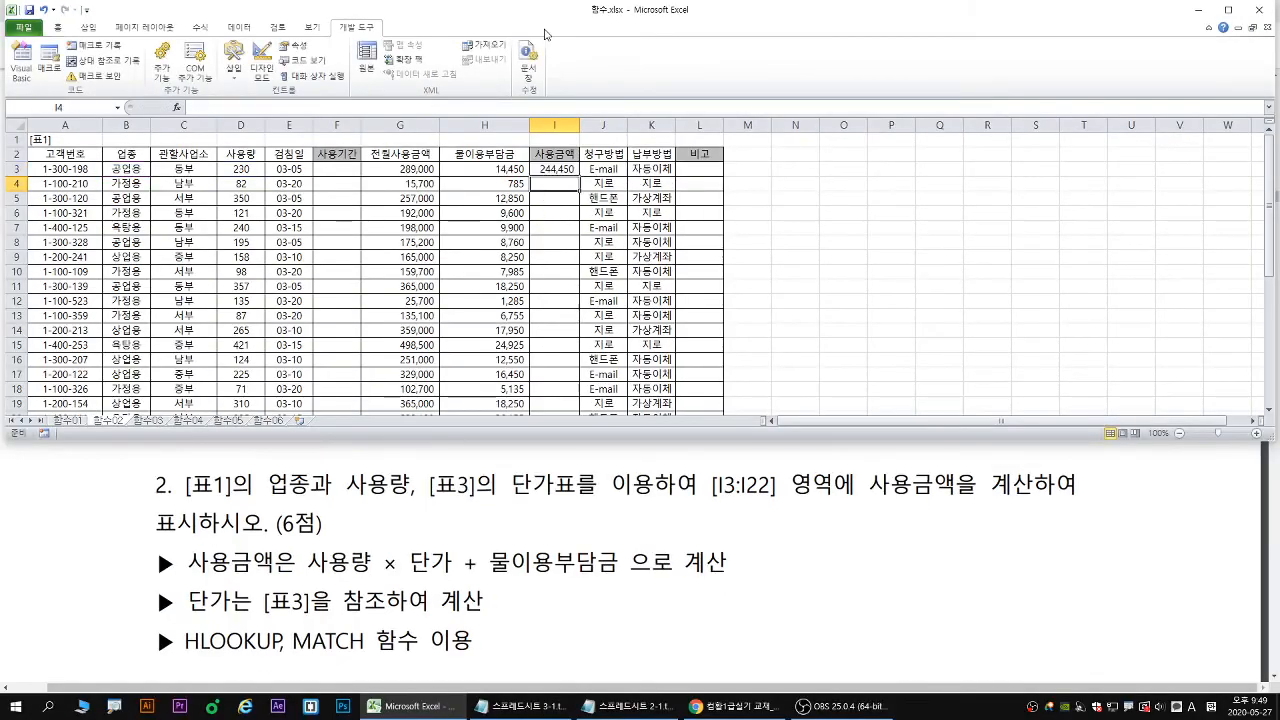
Fill the I3 formula down the 사용금액 column through I22.
left_click(566, 170)
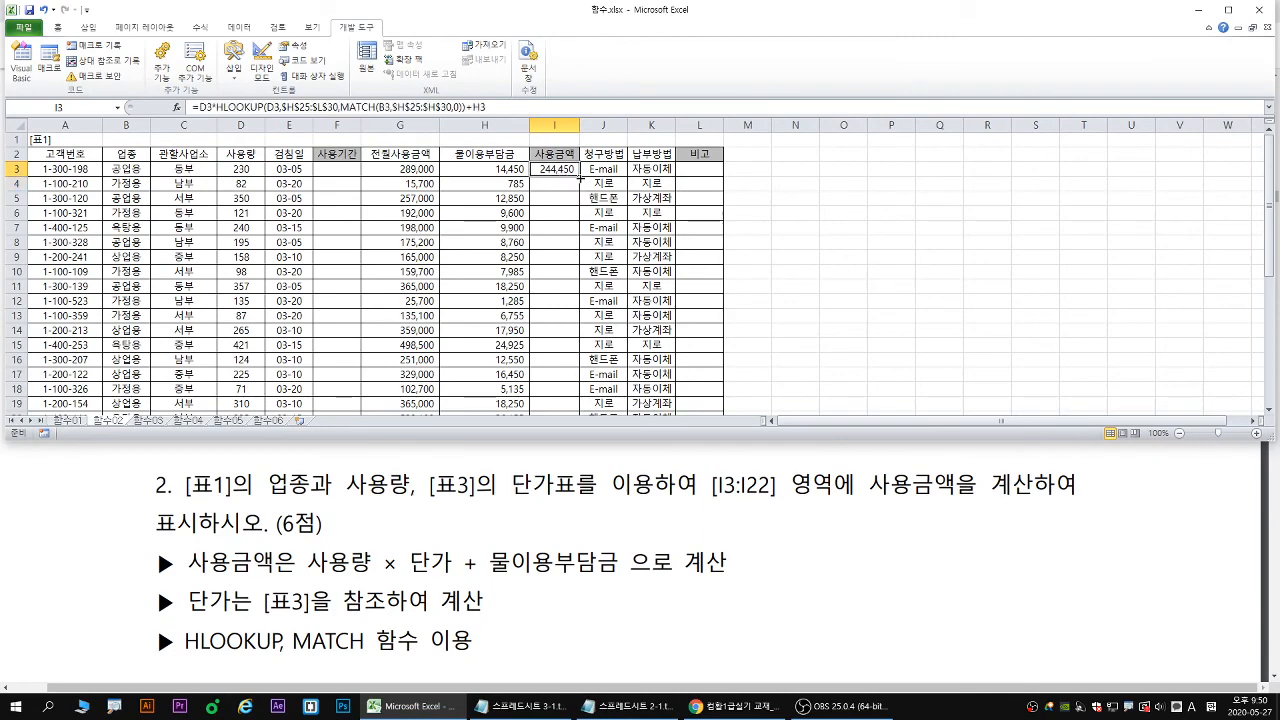
double_click(579, 177)
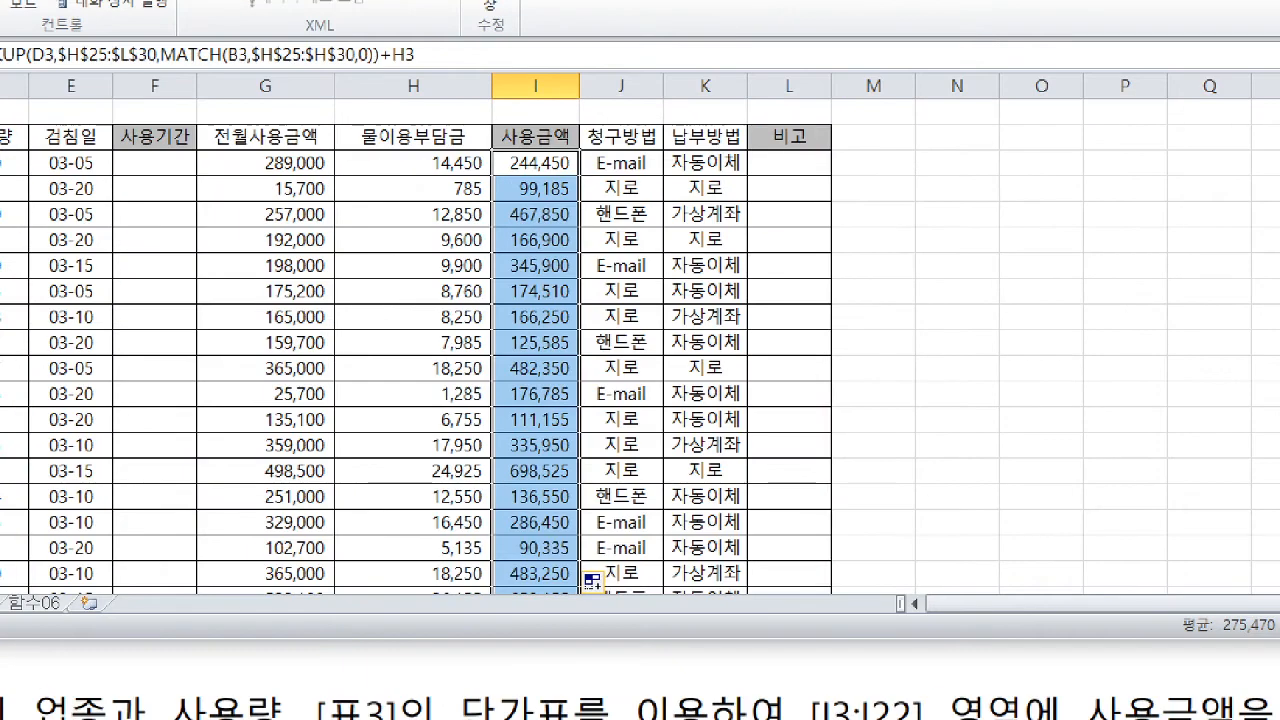
mouse_move(580, 178)
left_mouse_down()
mouse_move(583, 335)
mouse_move(596, 313)
left_mouse_up()
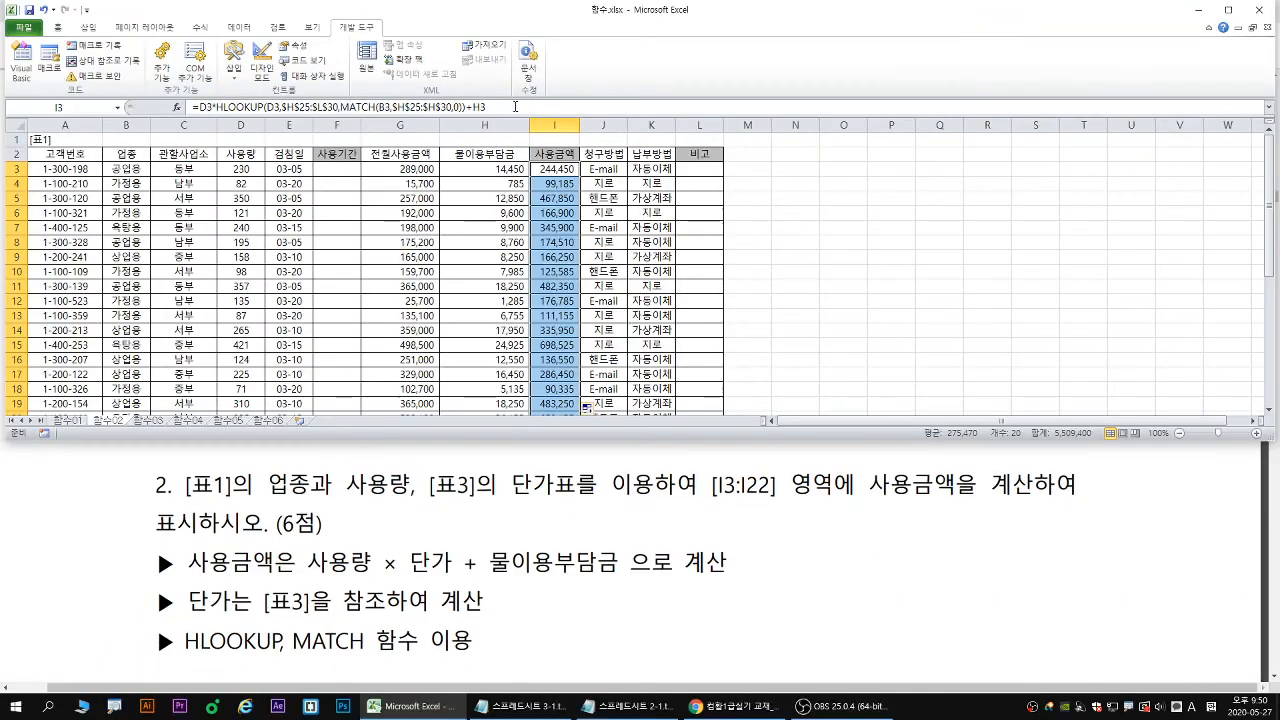
Copy the full I3 formula and paste it into the Notepad file 스프레드시트 2-1.txt on a new line above the CHOOSE formula.
left_click_drag(146, 98, 161, 157)
key("ctrl+c")
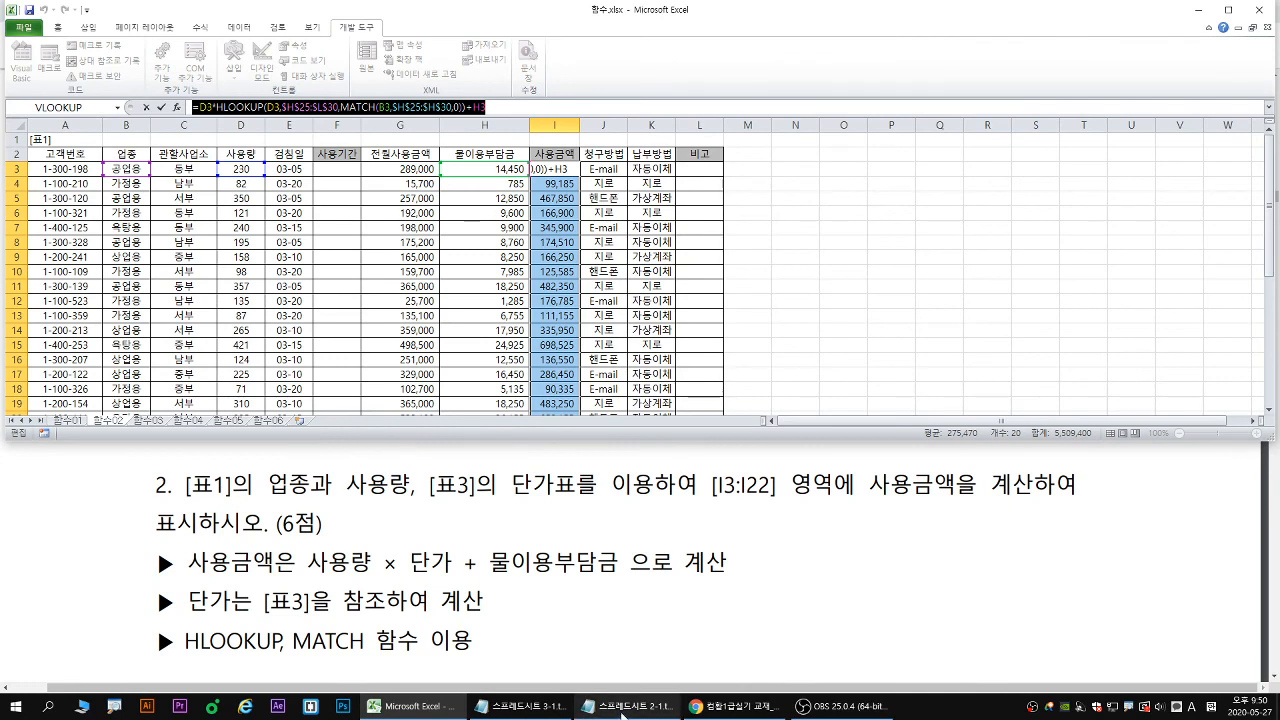
left_click(622, 706)
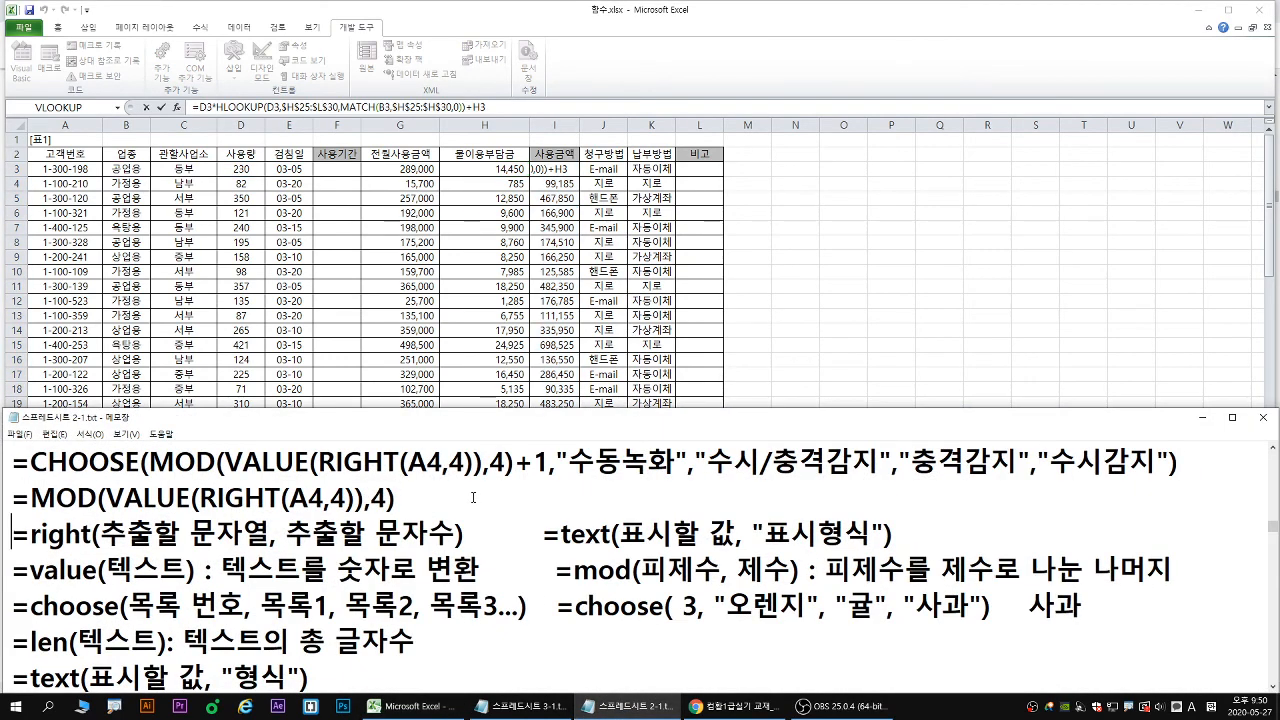
key("Up")
key("Up")
key("Return")
key("Up")
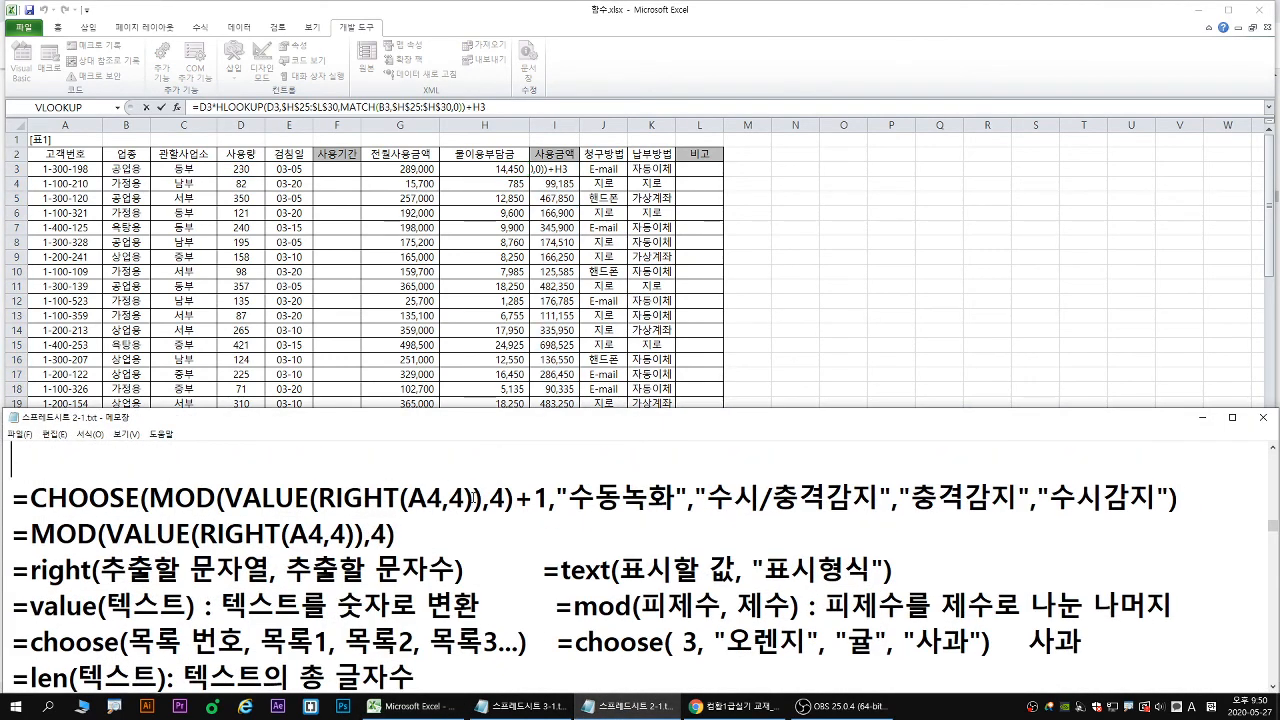
key("ctrl+v")
key("Return")
Return to Excel, close the I3 edit and inspect the references of the I22 formula against [표3].
left_click(504, 290)
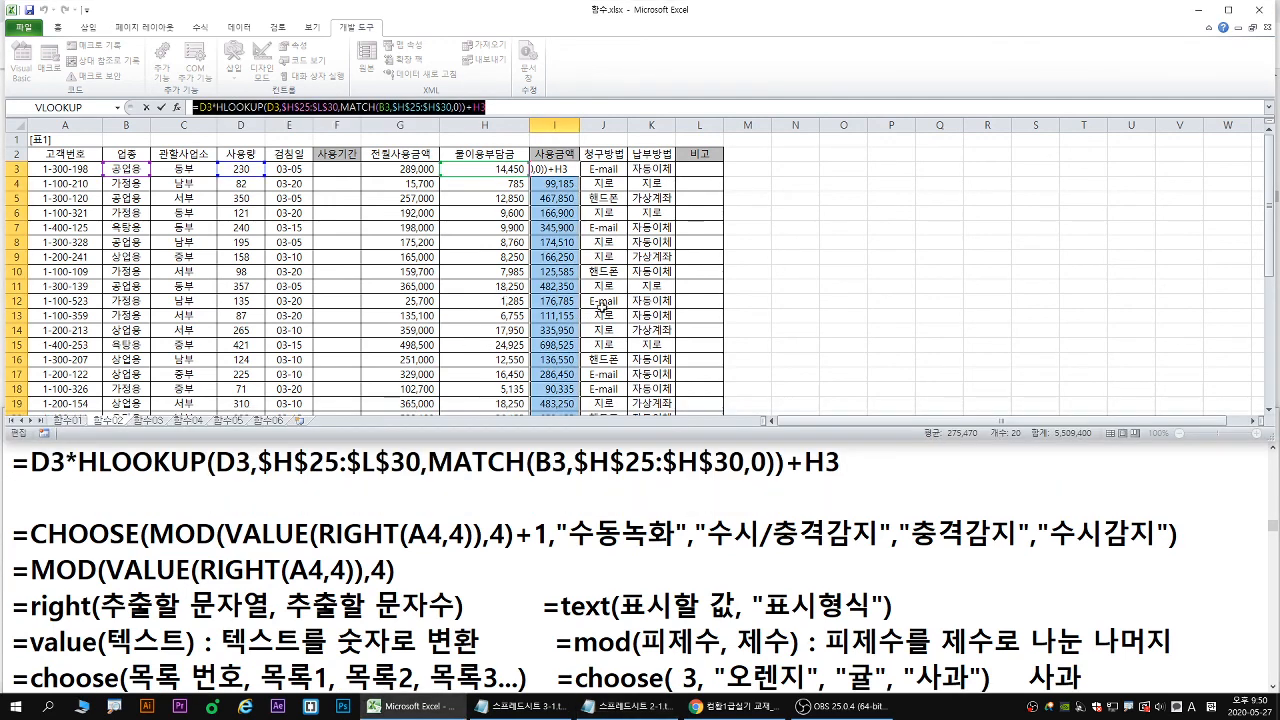
key("ctrl+Return")
scroll(597, 272, "down", 3)
scroll(597, 272, "down", 1)
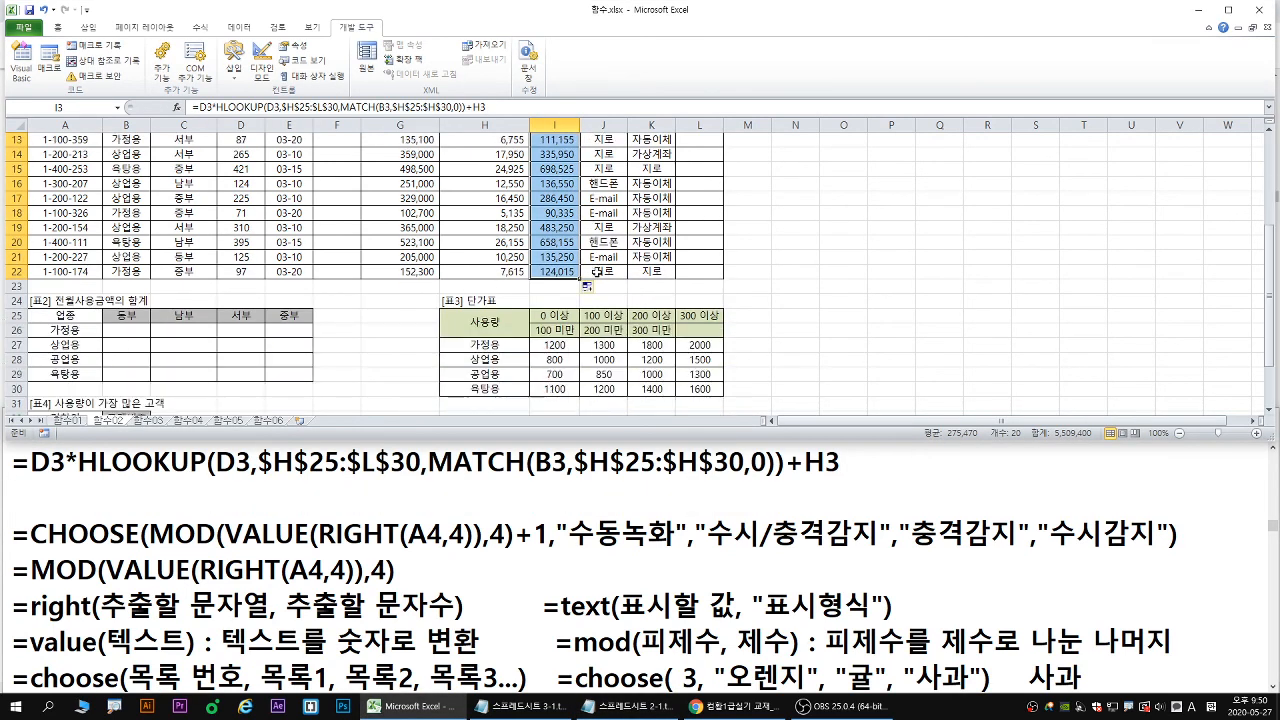
double_click(557, 271)
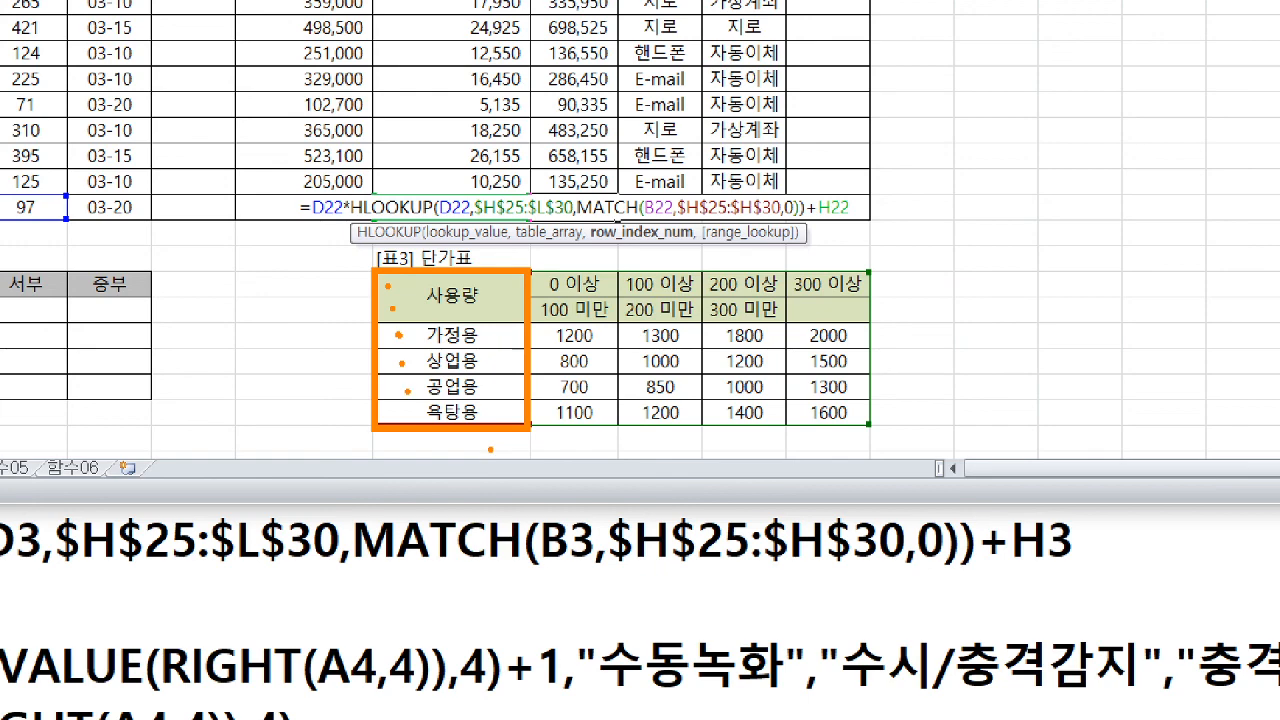
key("Escape")
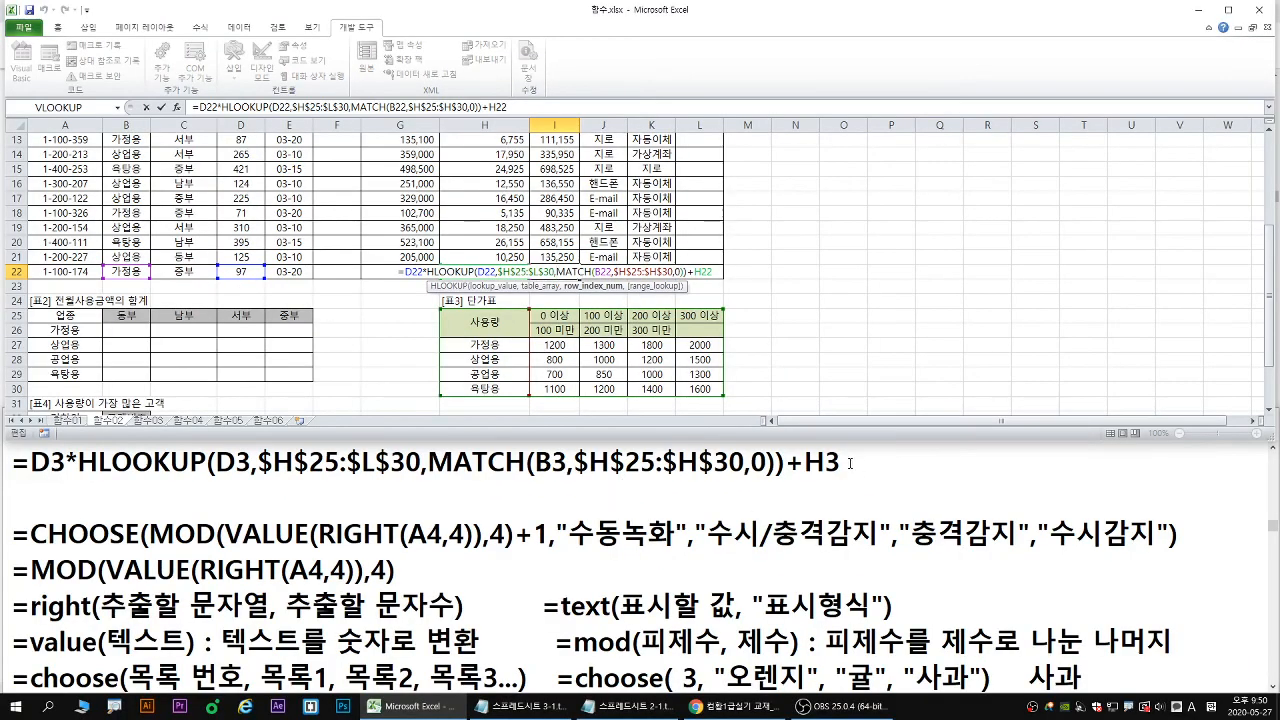
In the Notepad file, paste a second copy of the formula above the first, separated by a blank line, and change its MATCH range to $H$27:$H$30.
left_click(850, 463)
key("Home")
key("Return")
key("Up")
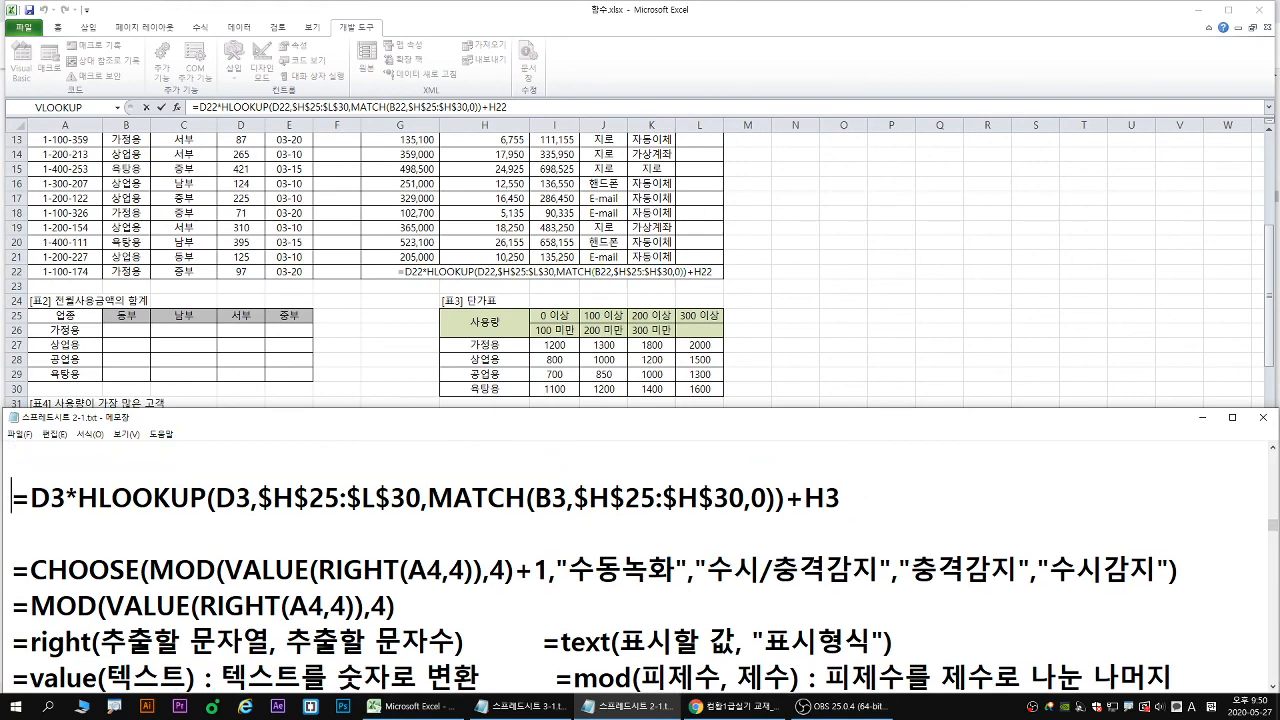
key("ctrl+v")
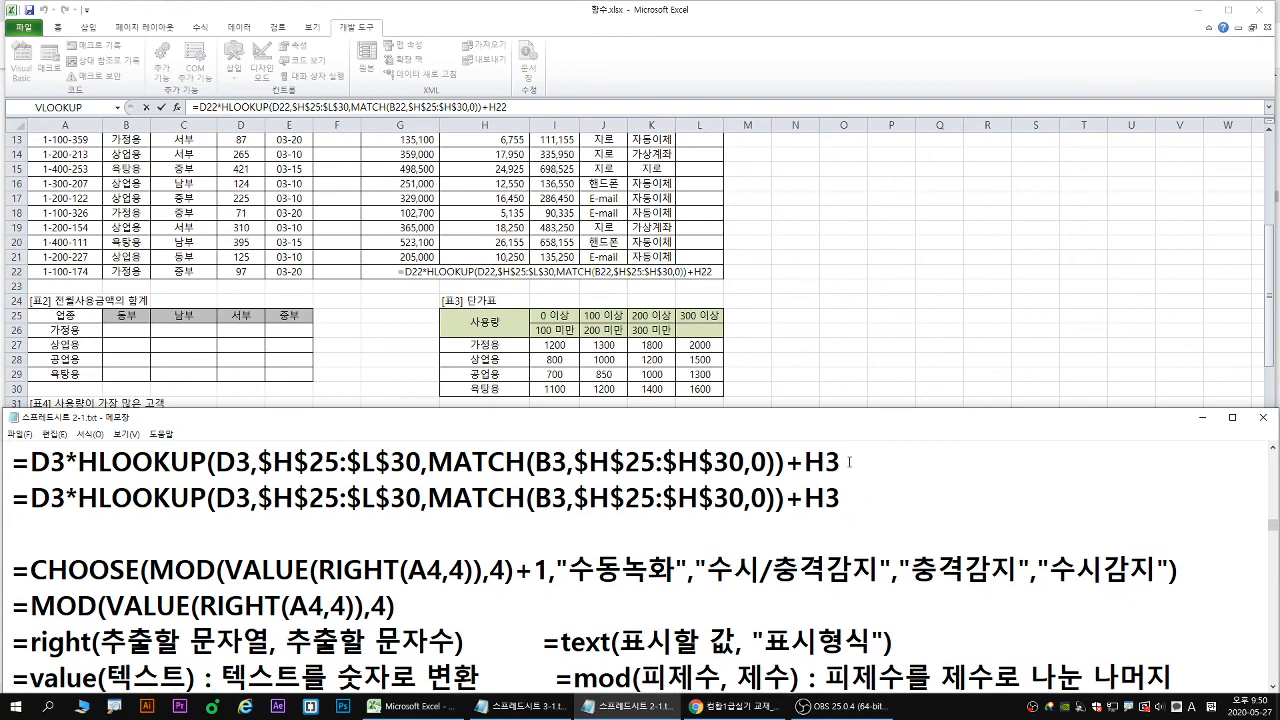
key("Return")
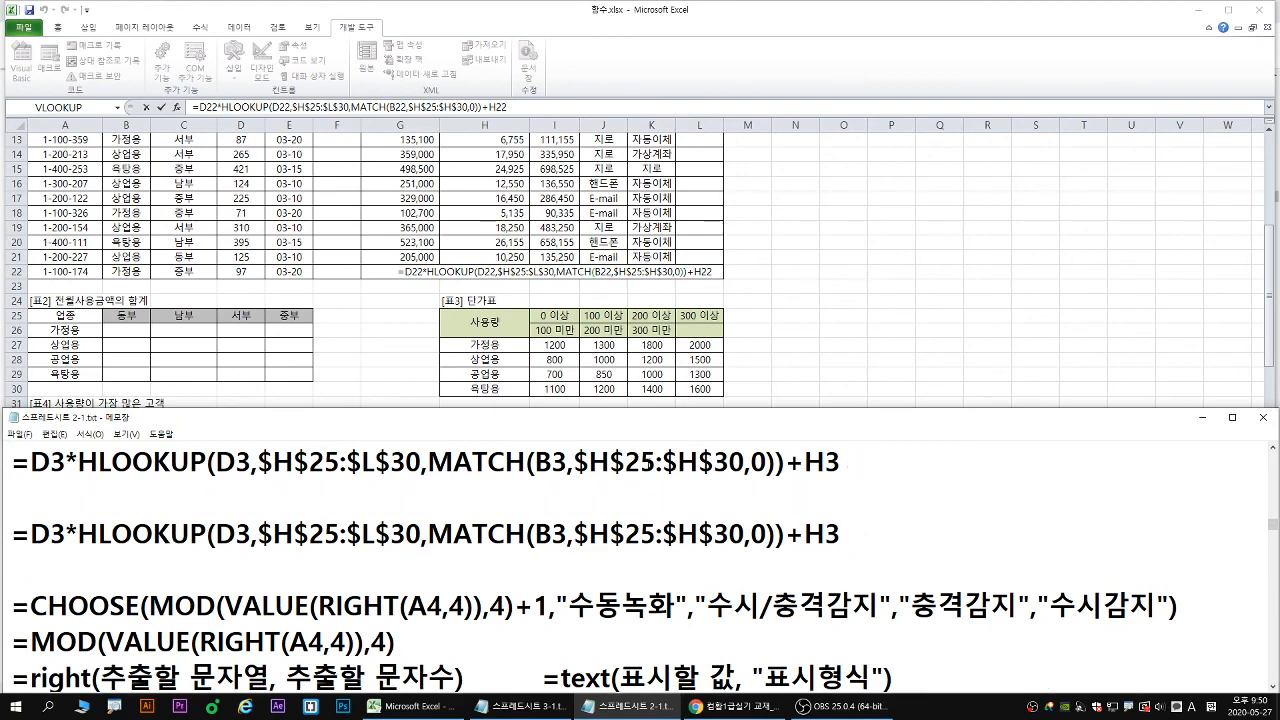
left_click_drag(643, 464, 654, 464)
type("7")
Compare the MATCH ranges $H$27:$H$30 and $H$25:$H$30 with the row positions in [표3] to work out the needed row offset.
left_click_drag(580, 480, 740, 480)
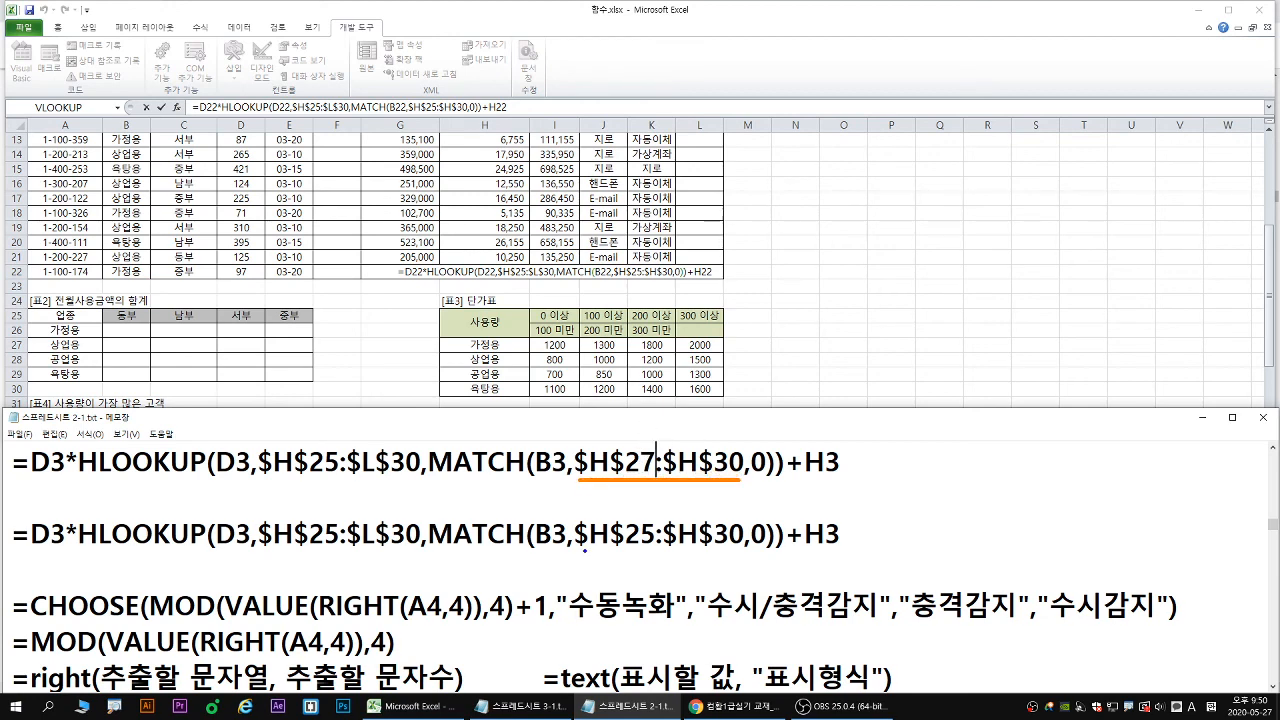
left_click_drag(584, 549, 744, 549)
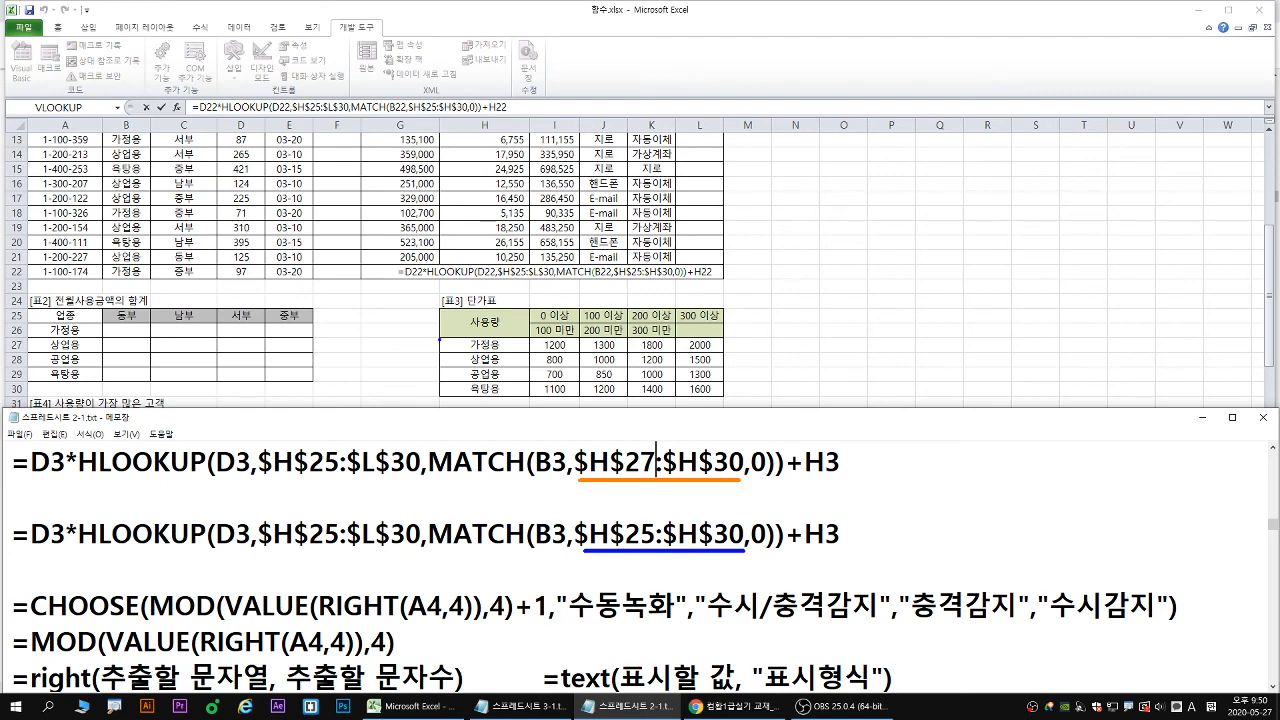
left_click_drag(437, 334, 530, 399)
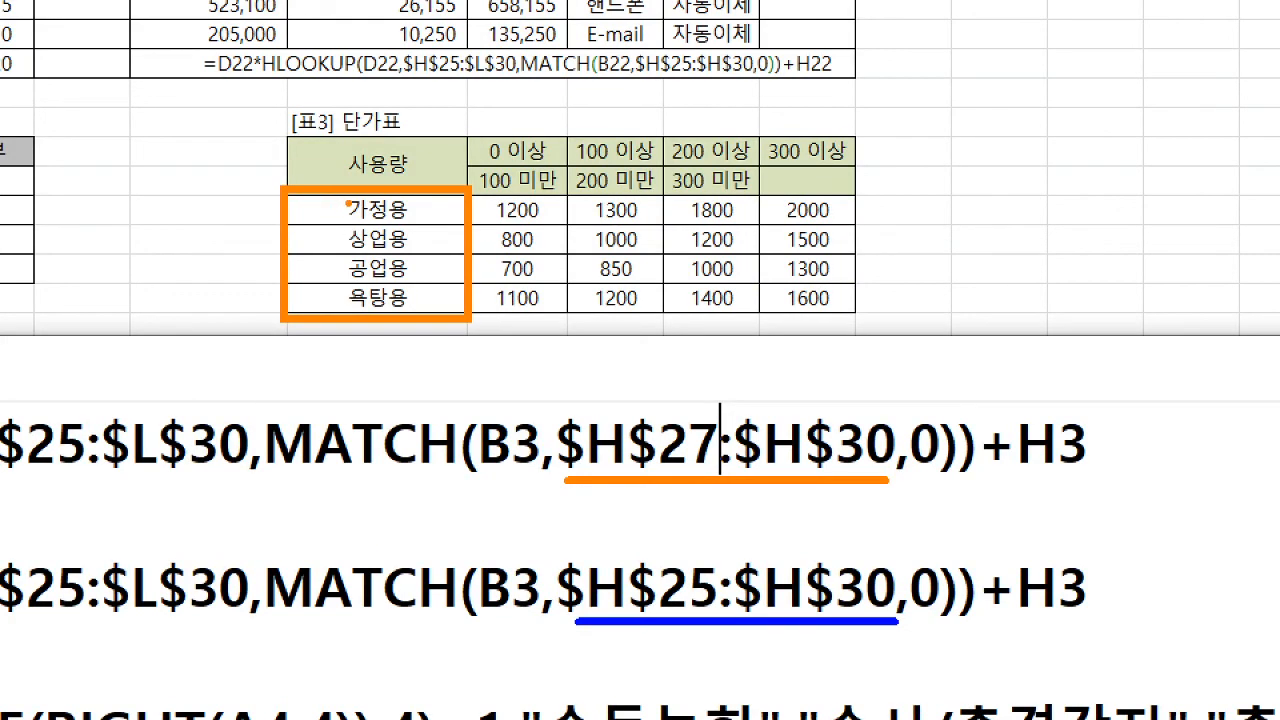
mouse_move(340, 208)
left_mouse_down()
mouse_move(308, 226)
mouse_move(300, 290)
left_mouse_up()
mouse_move(224, 263)
left_mouse_down()
mouse_move(245, 279)
mouse_move(220, 296)
left_mouse_up()
mouse_move(465, 132)
left_mouse_down()
mouse_move(880, 324)
mouse_move(862, 322)
left_mouse_up()
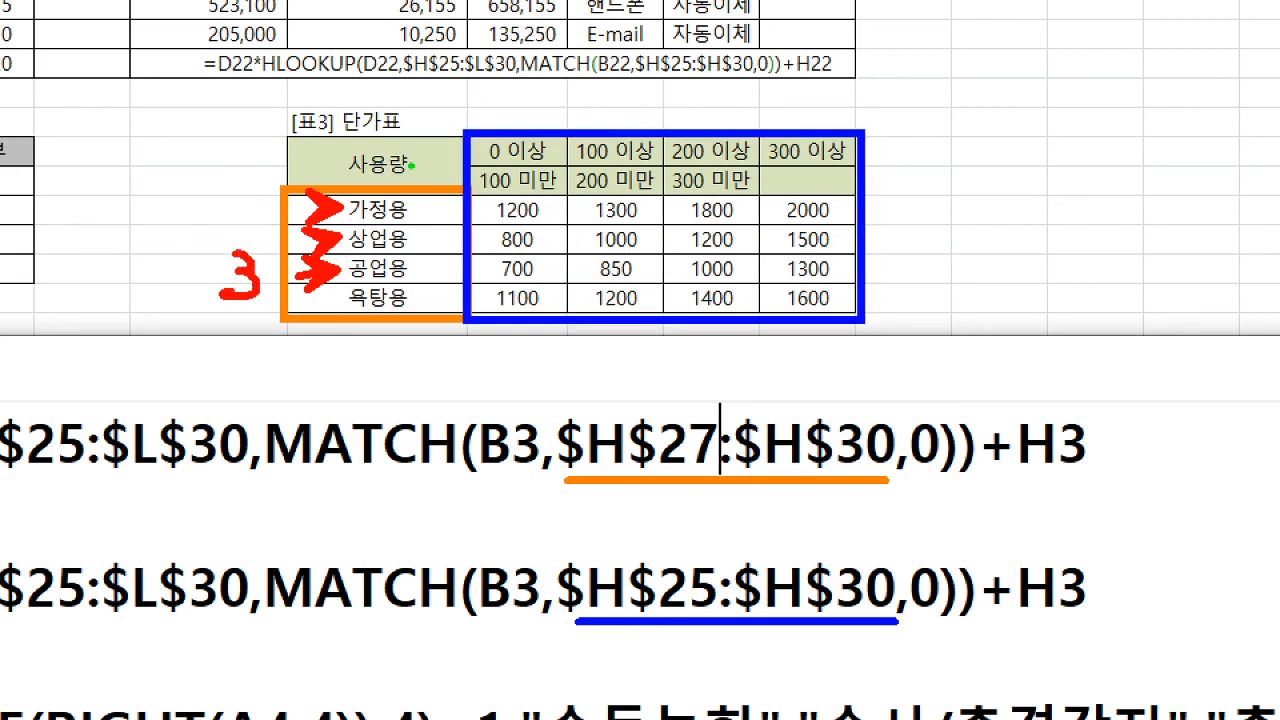
left_click_drag(294, 148, 306, 190)
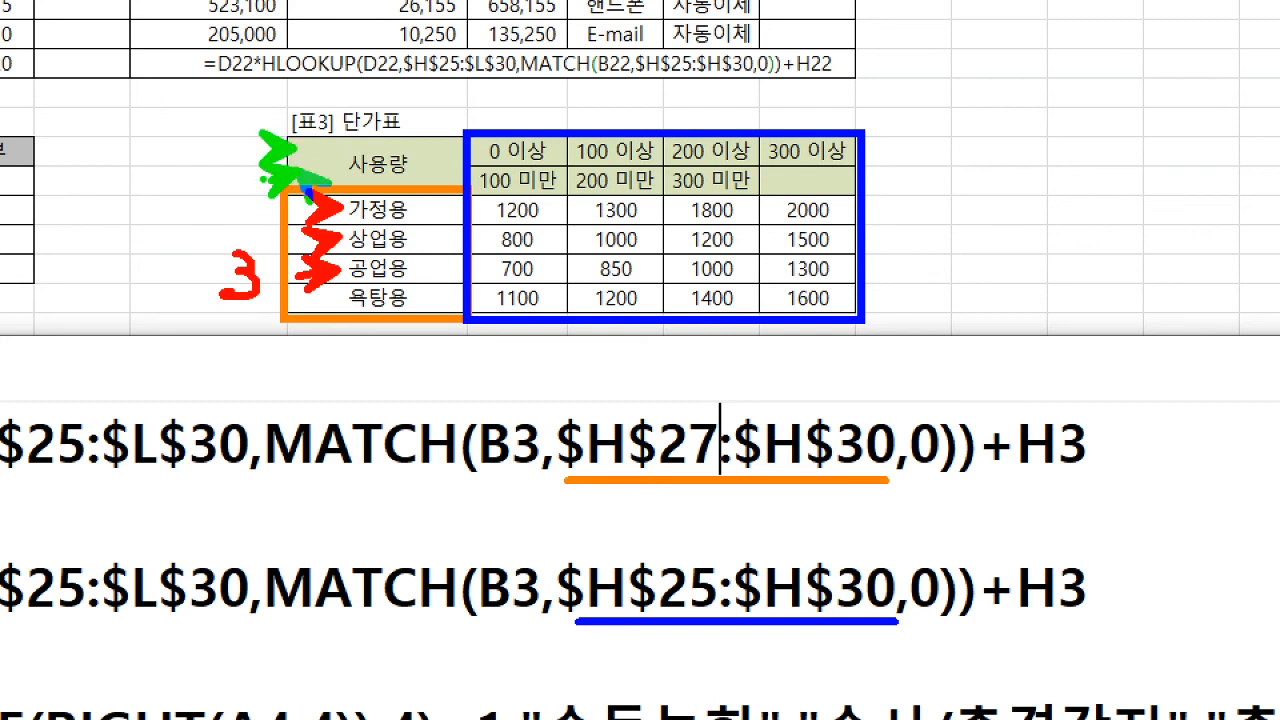
key("r")
left_click_drag(949, 444, 1004, 446)
key("Escape")
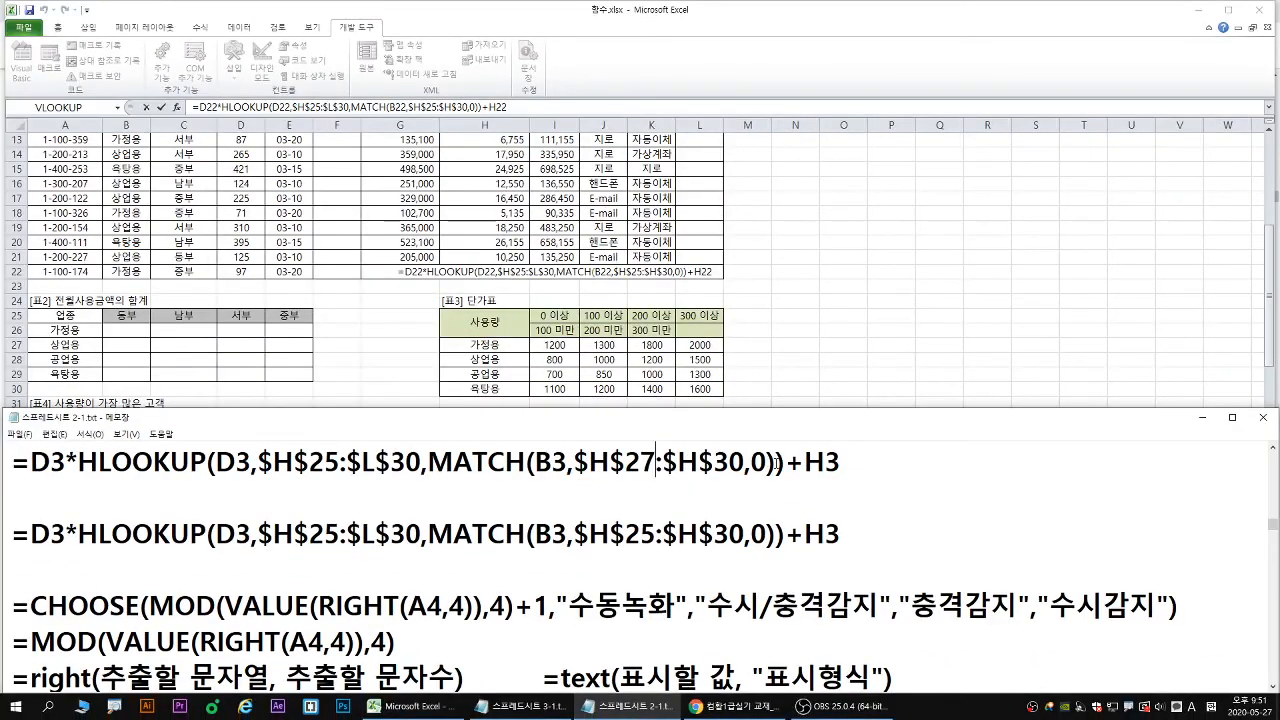
Add +2 after the MATCH function in the upper formula to offset the two header rows.
left_click(776, 462)
type("+2")
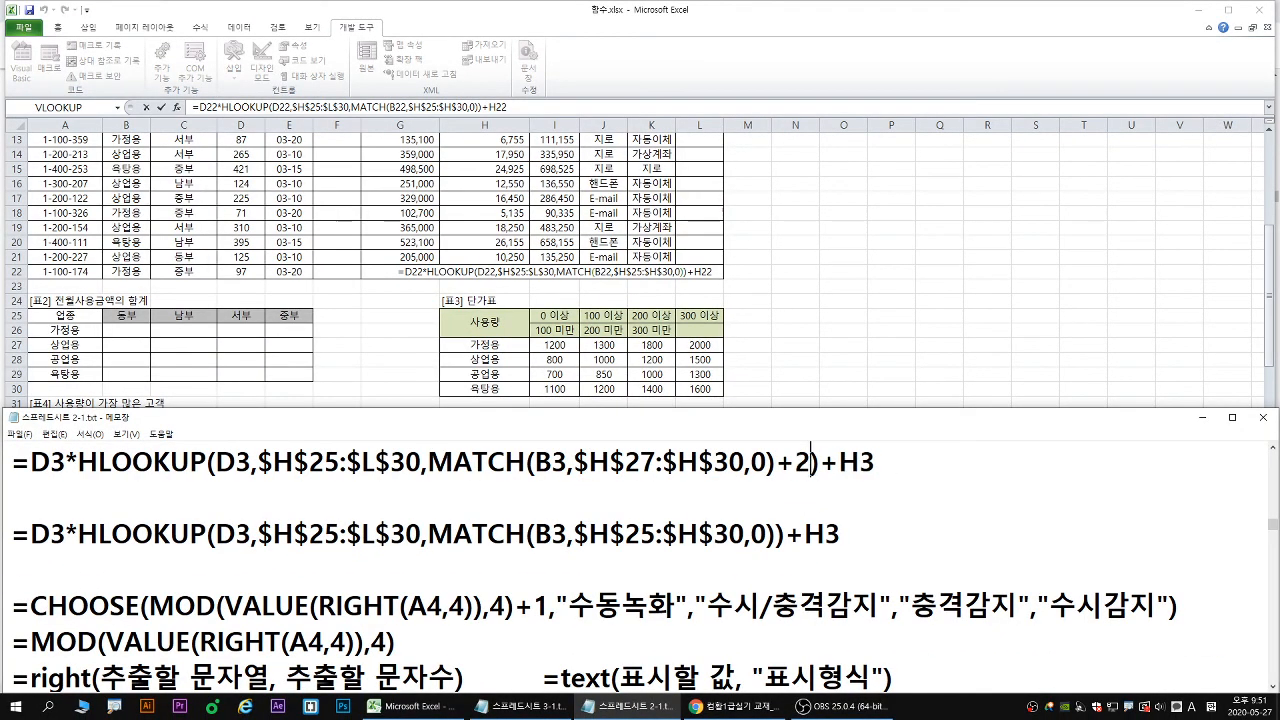
Review how the $H$27:$H$30 range with +2 and the $H$25:$H$30 range each locate the 업종 row in [표3].
key("ctrl+1")
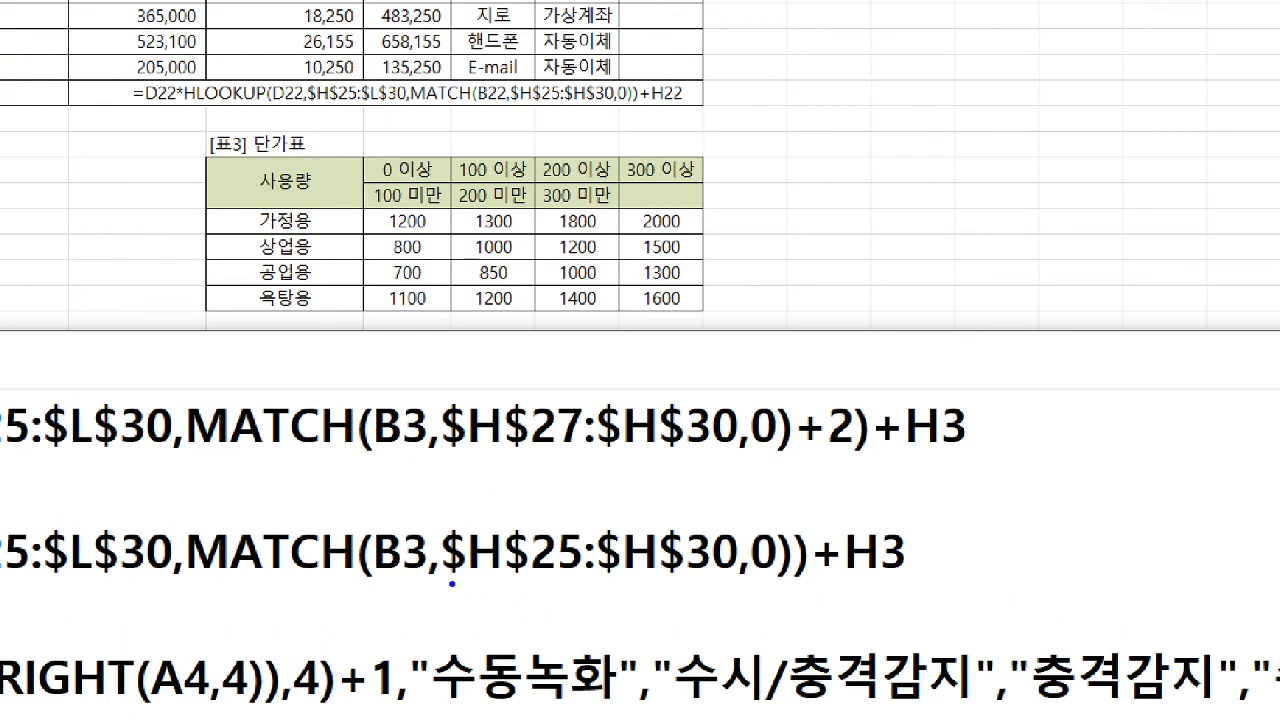
left_click_drag(452, 584, 740, 584)
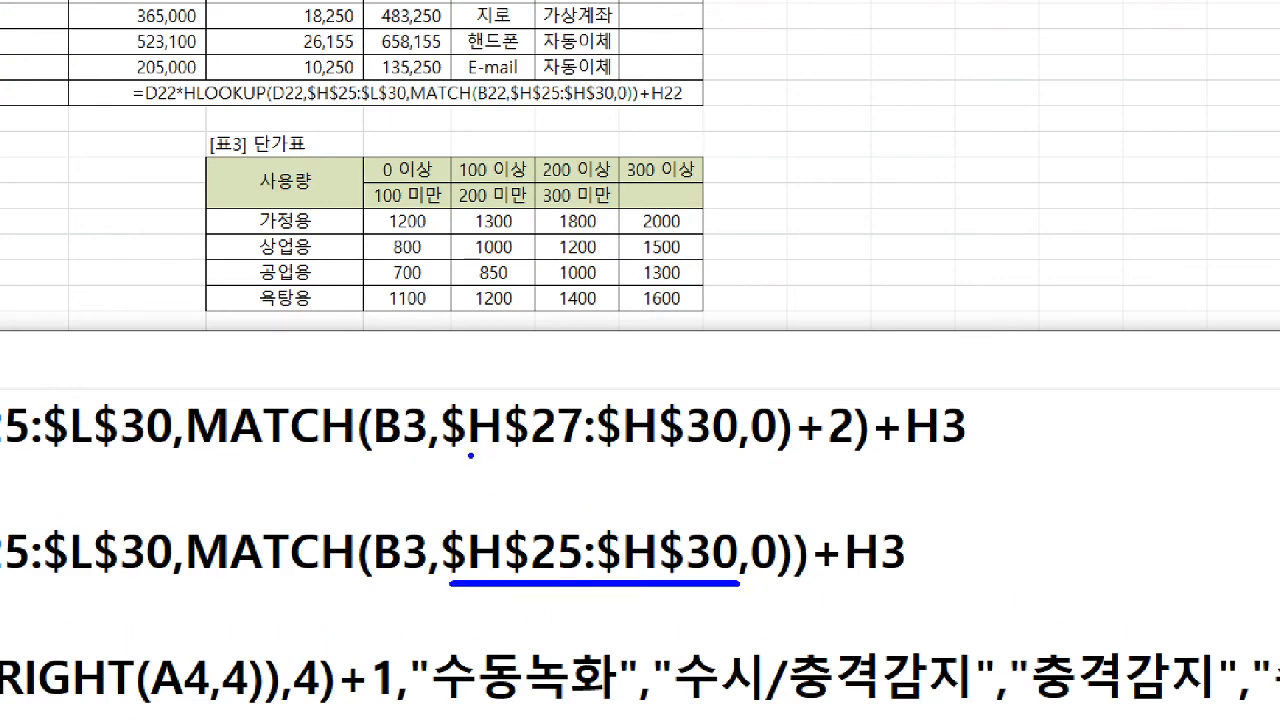
key("o")
left_click_drag(466, 455, 846, 452)
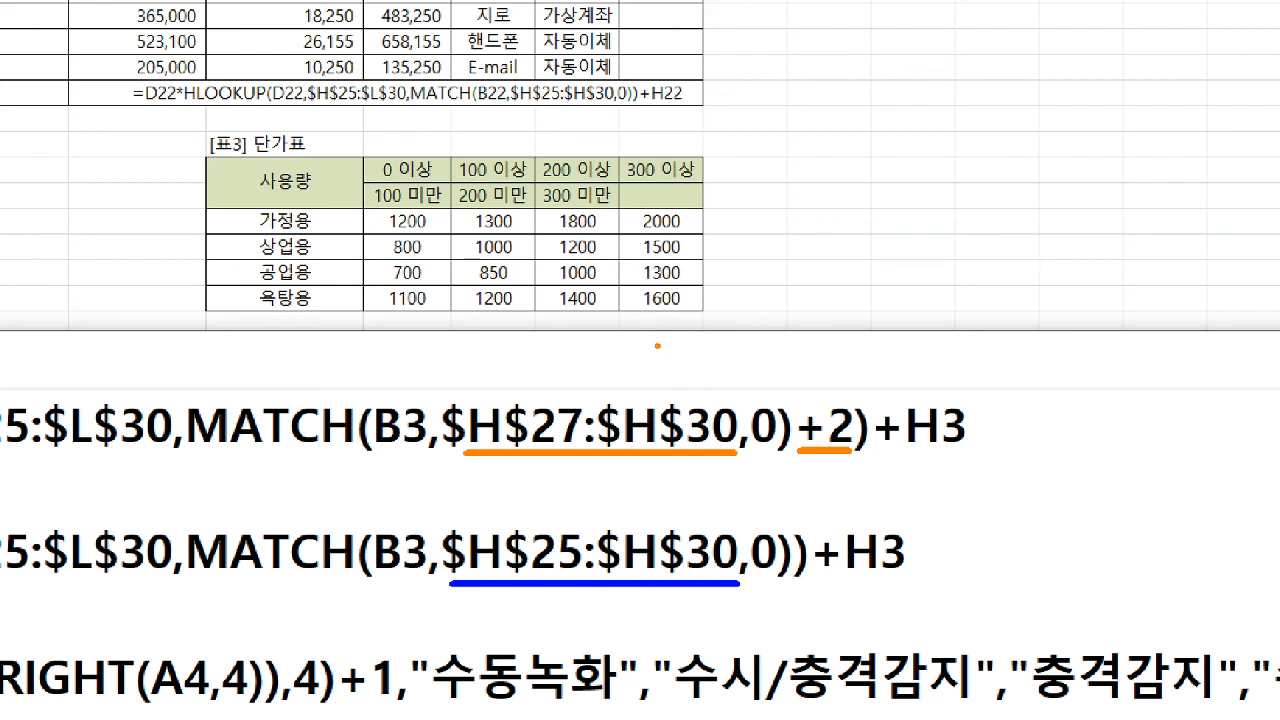
left_click_drag(208, 204, 364, 318)
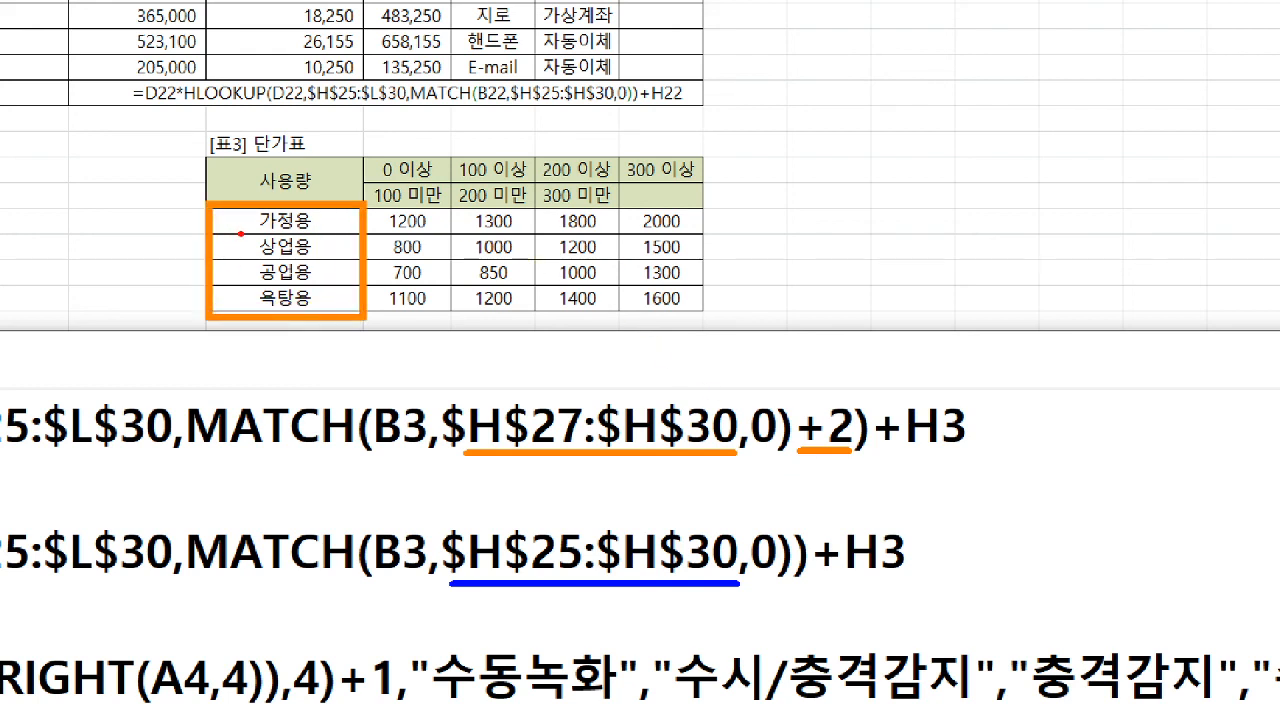
key("b")
mouse_move(252, 161)
left_mouse_down()
mouse_move(227, 189)
mouse_move(253, 189)
left_mouse_up()
left_click_drag(446, 578, 738, 582)
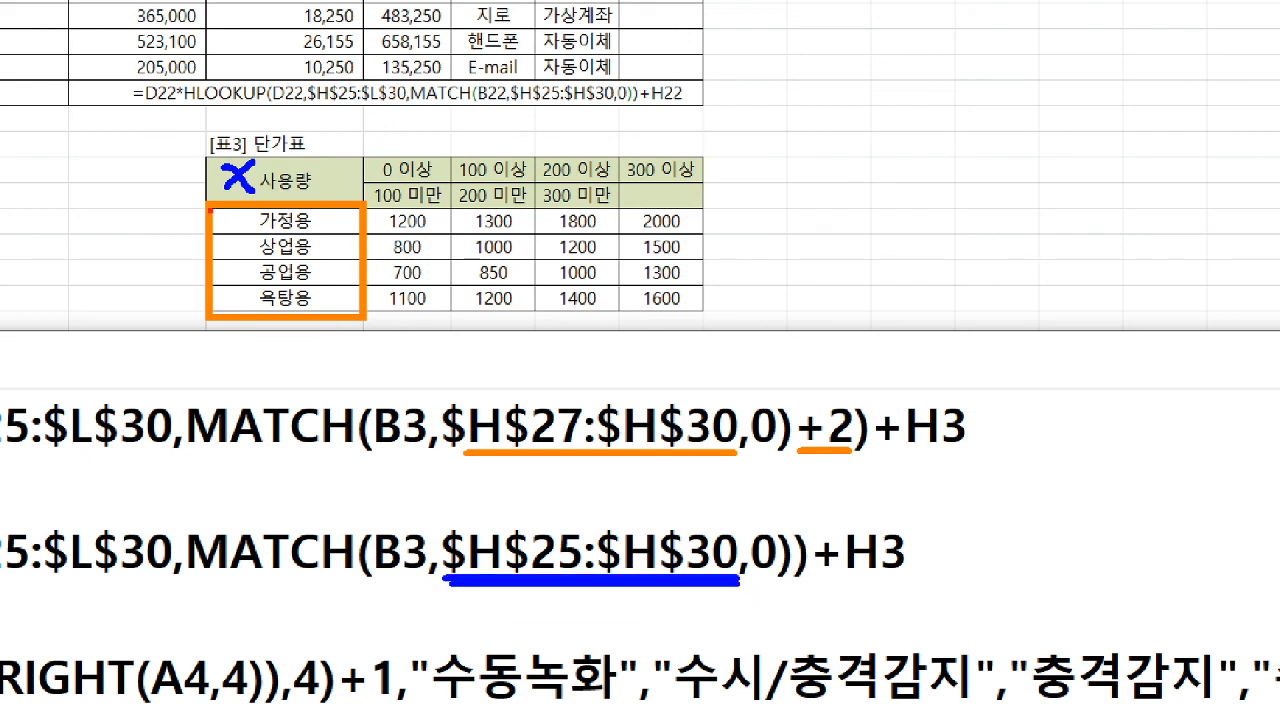
left_click_drag(208, 200, 364, 320)
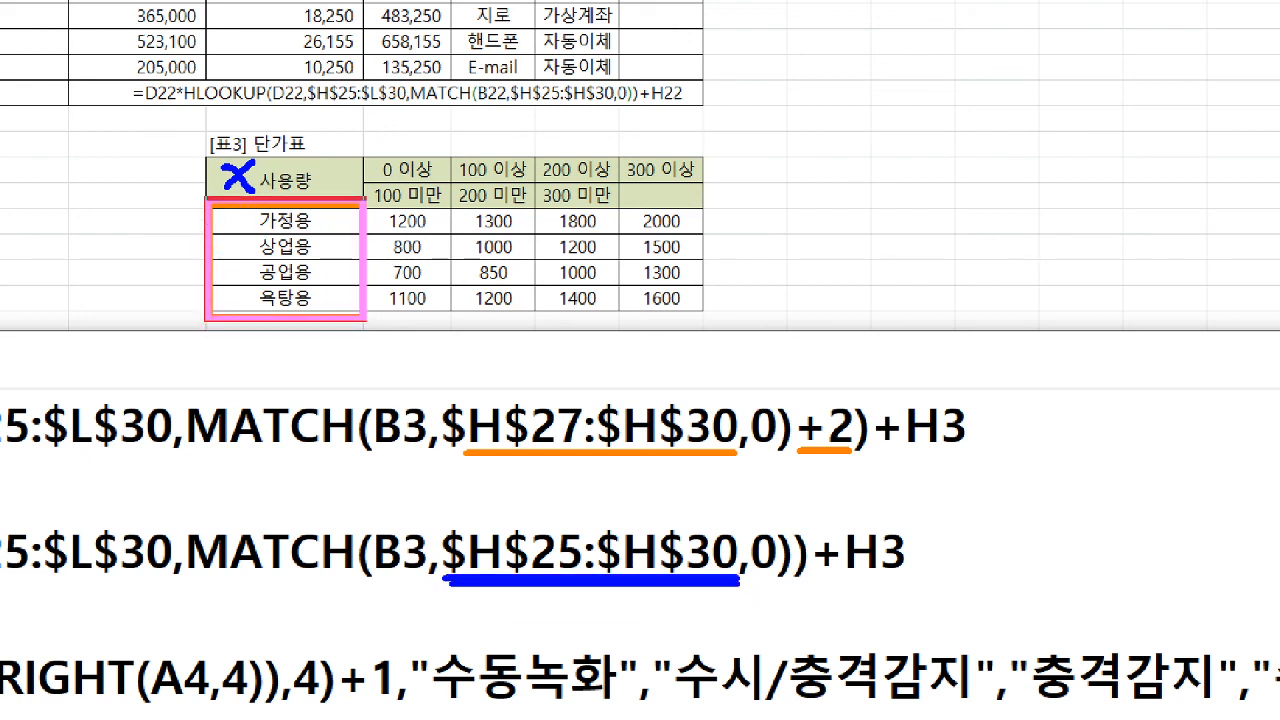
mouse_move(220, 214)
left_mouse_down()
mouse_move(250, 246)
mouse_move(226, 296)
left_mouse_up()
mouse_move(154, 251)
left_mouse_down()
mouse_move(172, 262)
mouse_move(154, 298)
mouse_move(96, 350)
mouse_move(132, 348)
left_mouse_up()
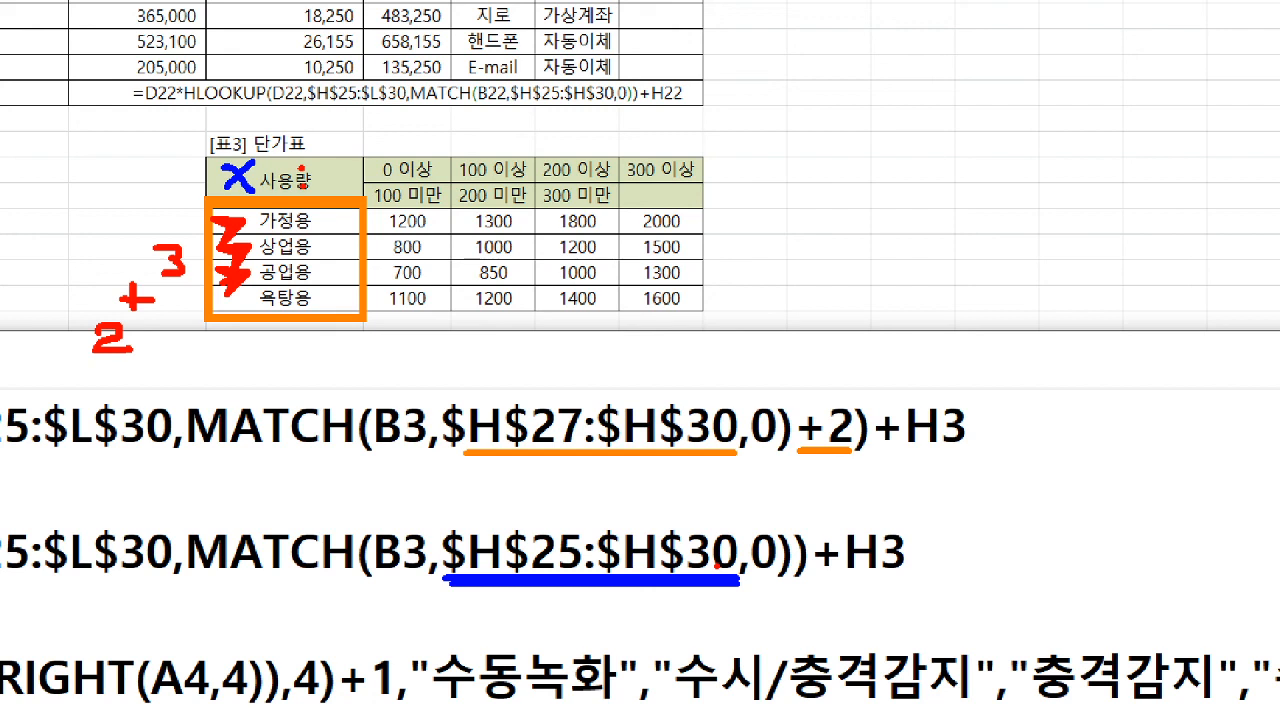
key("Escape")
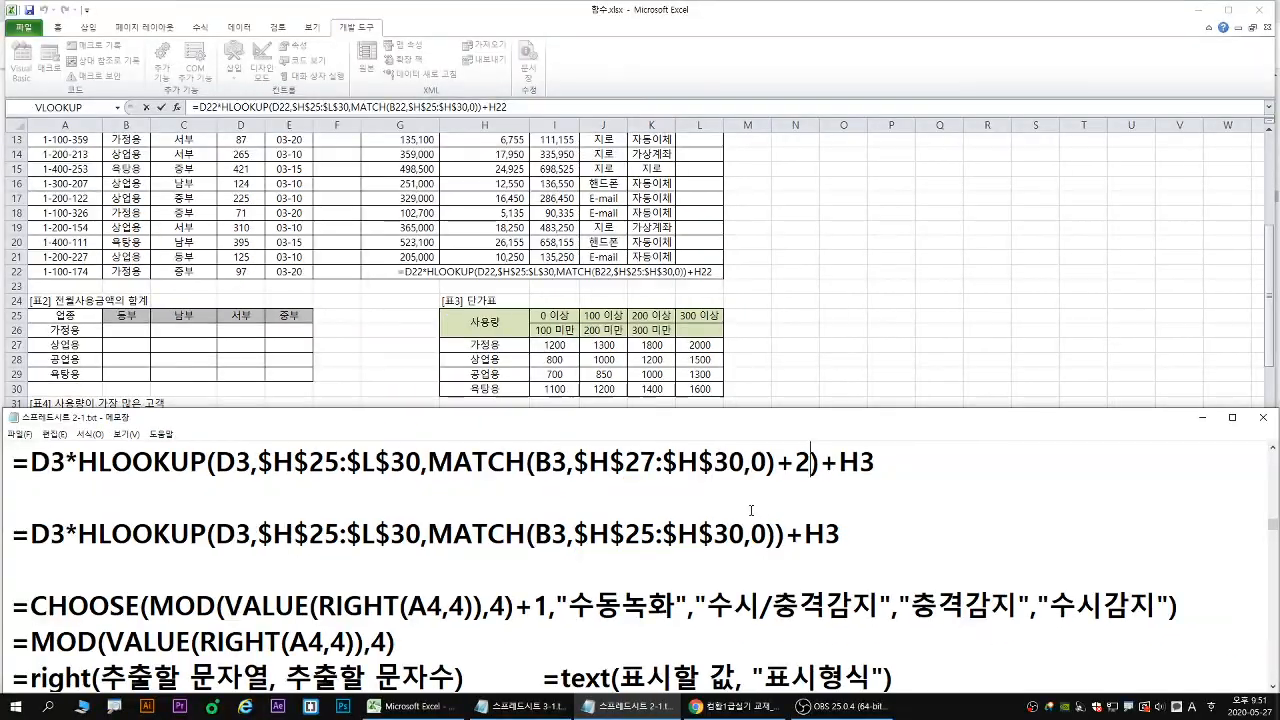